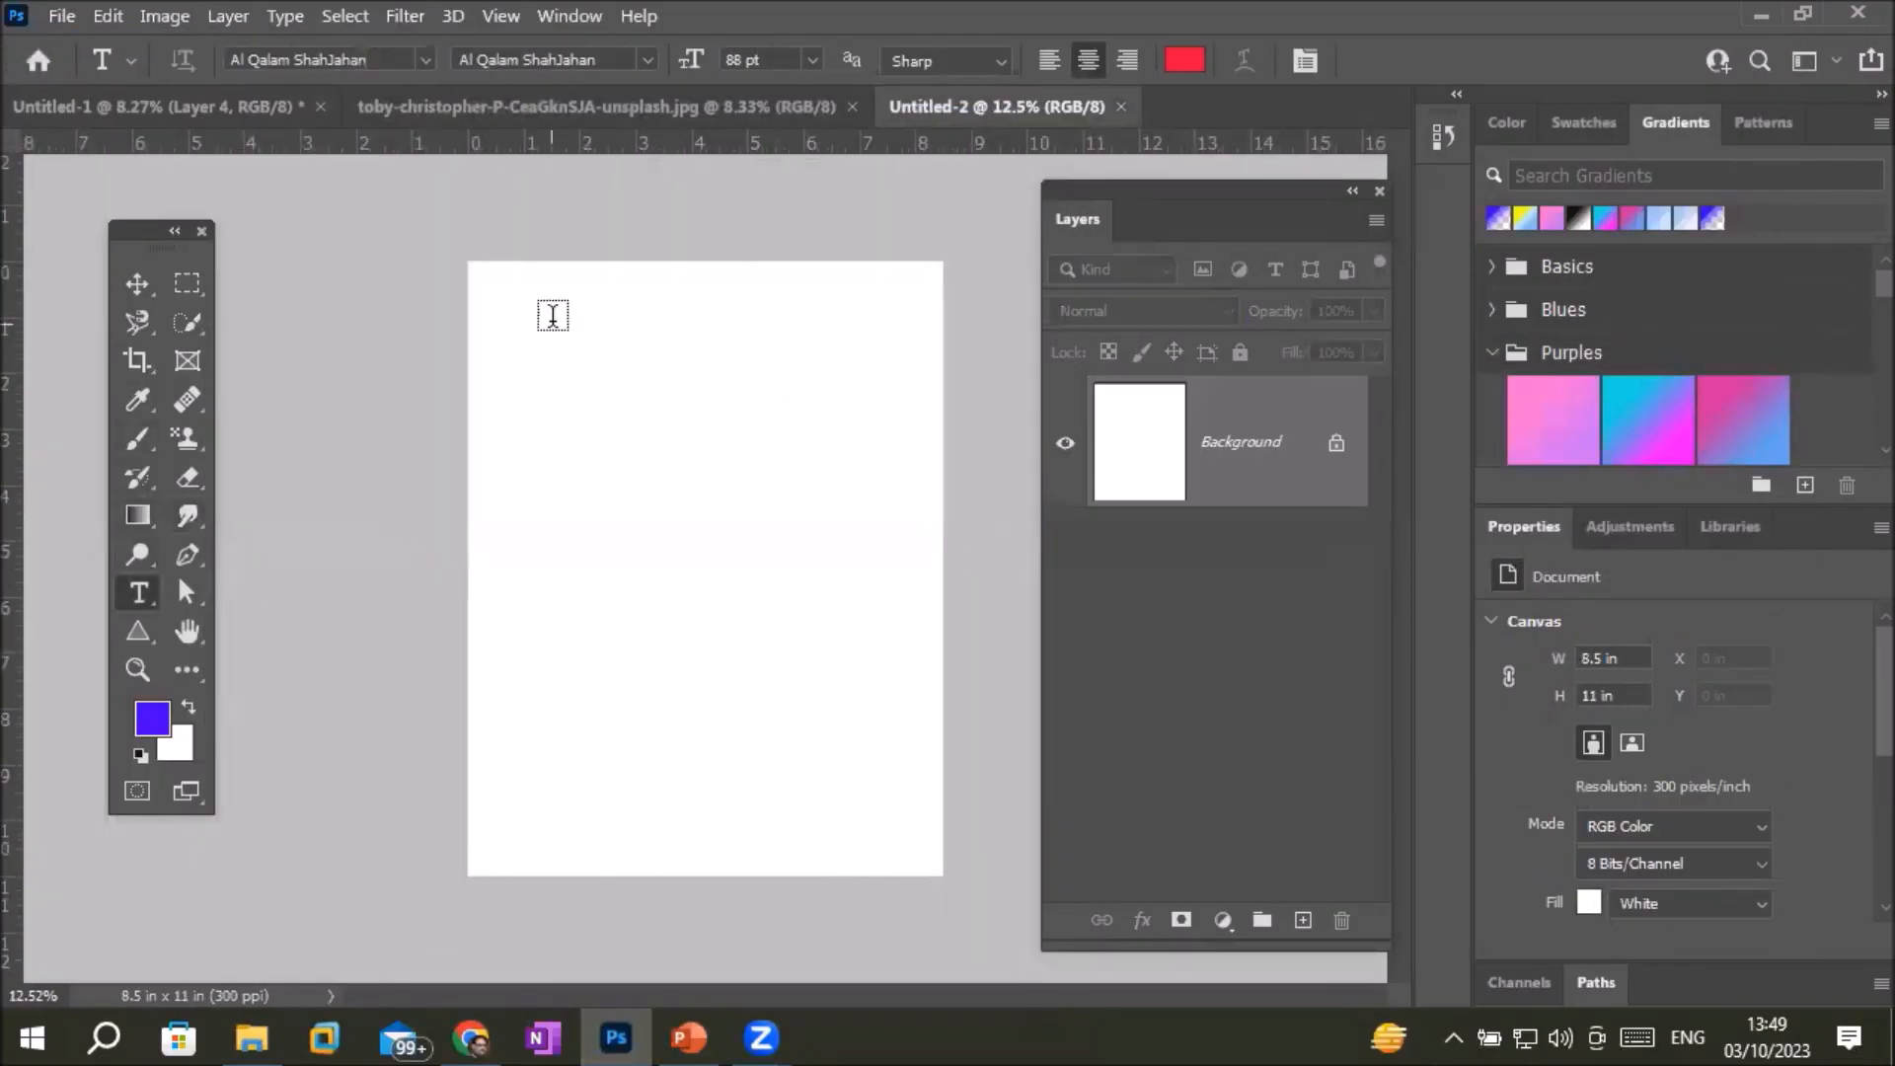
Add the title text "Blur Tool" and move it to the centre of the page's upper edge
left_click(553, 316)
type("Blur Tool")
left_click(137, 283)
left_click_drag(523, 311, 654, 310)
Place the linked street photo of the man in a black hat from the Models folder, shortening it vertically to fit below the title
left_click(61, 16)
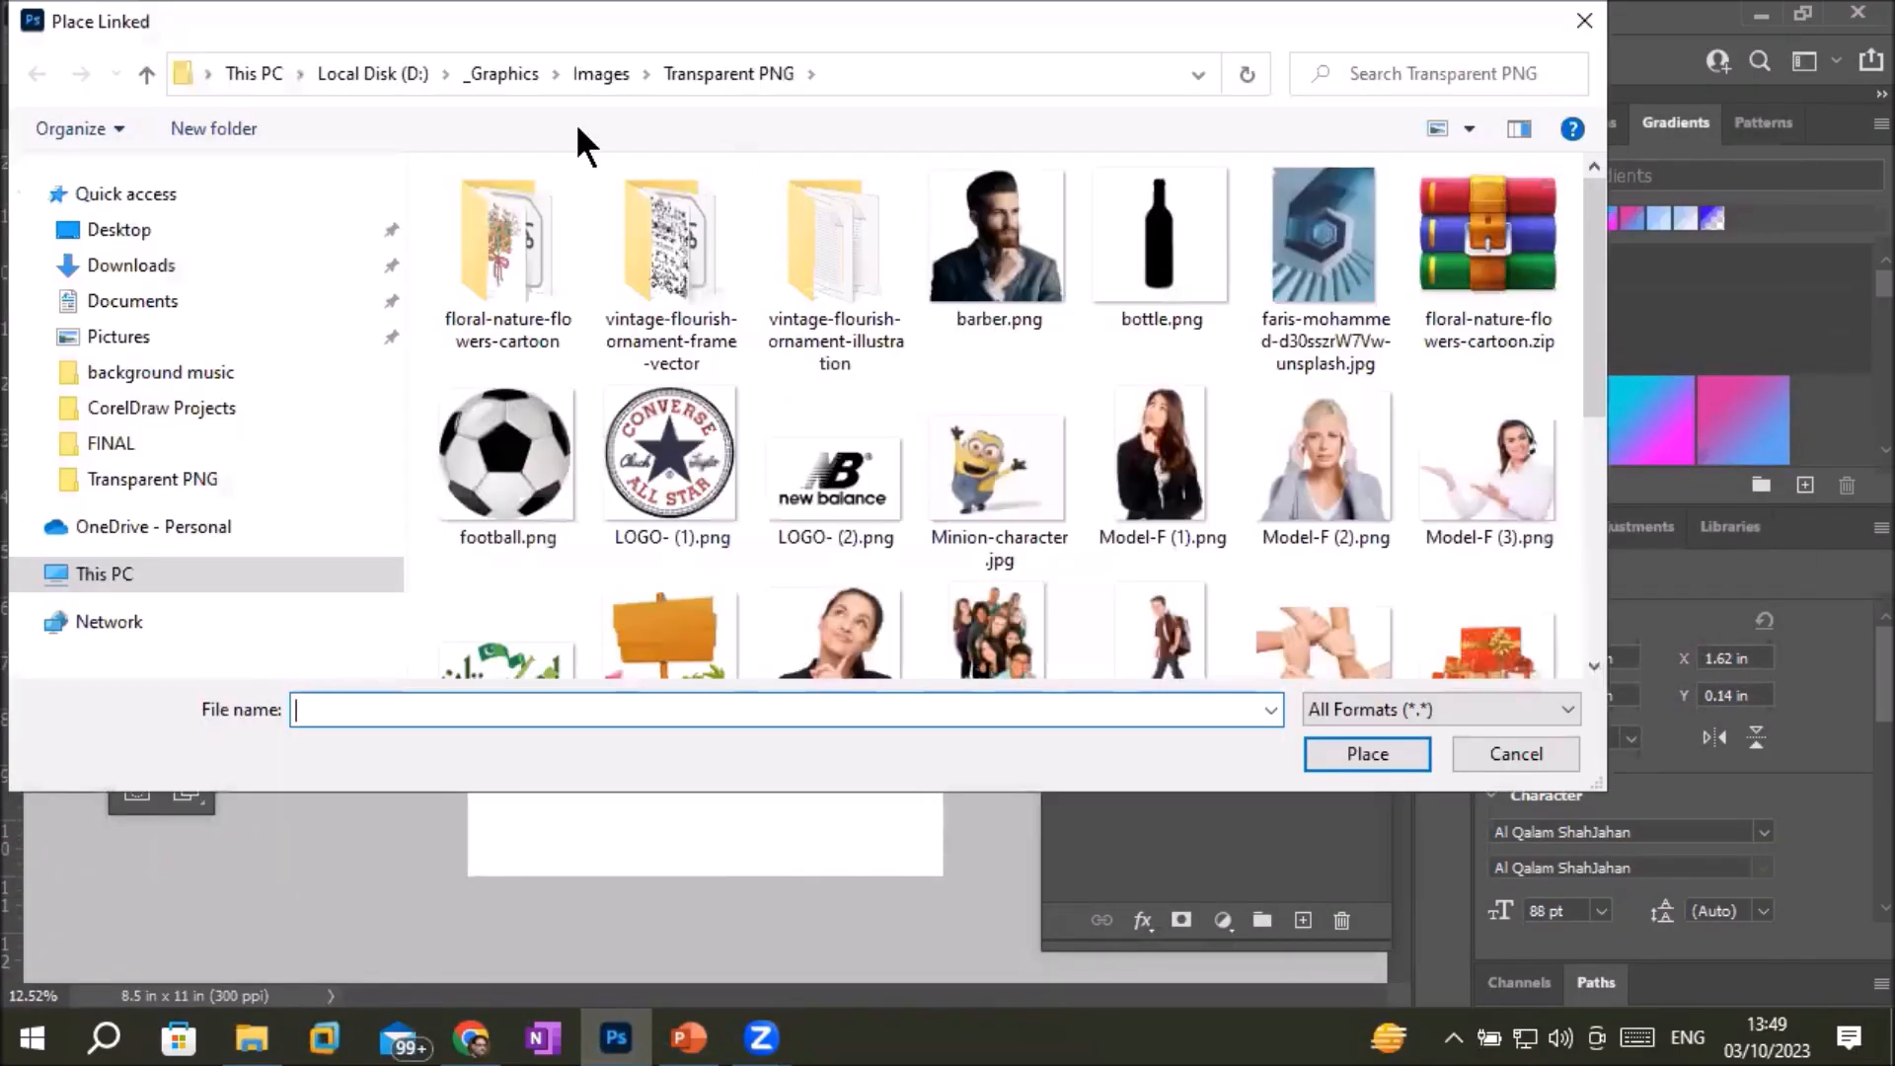
left_click(592, 74)
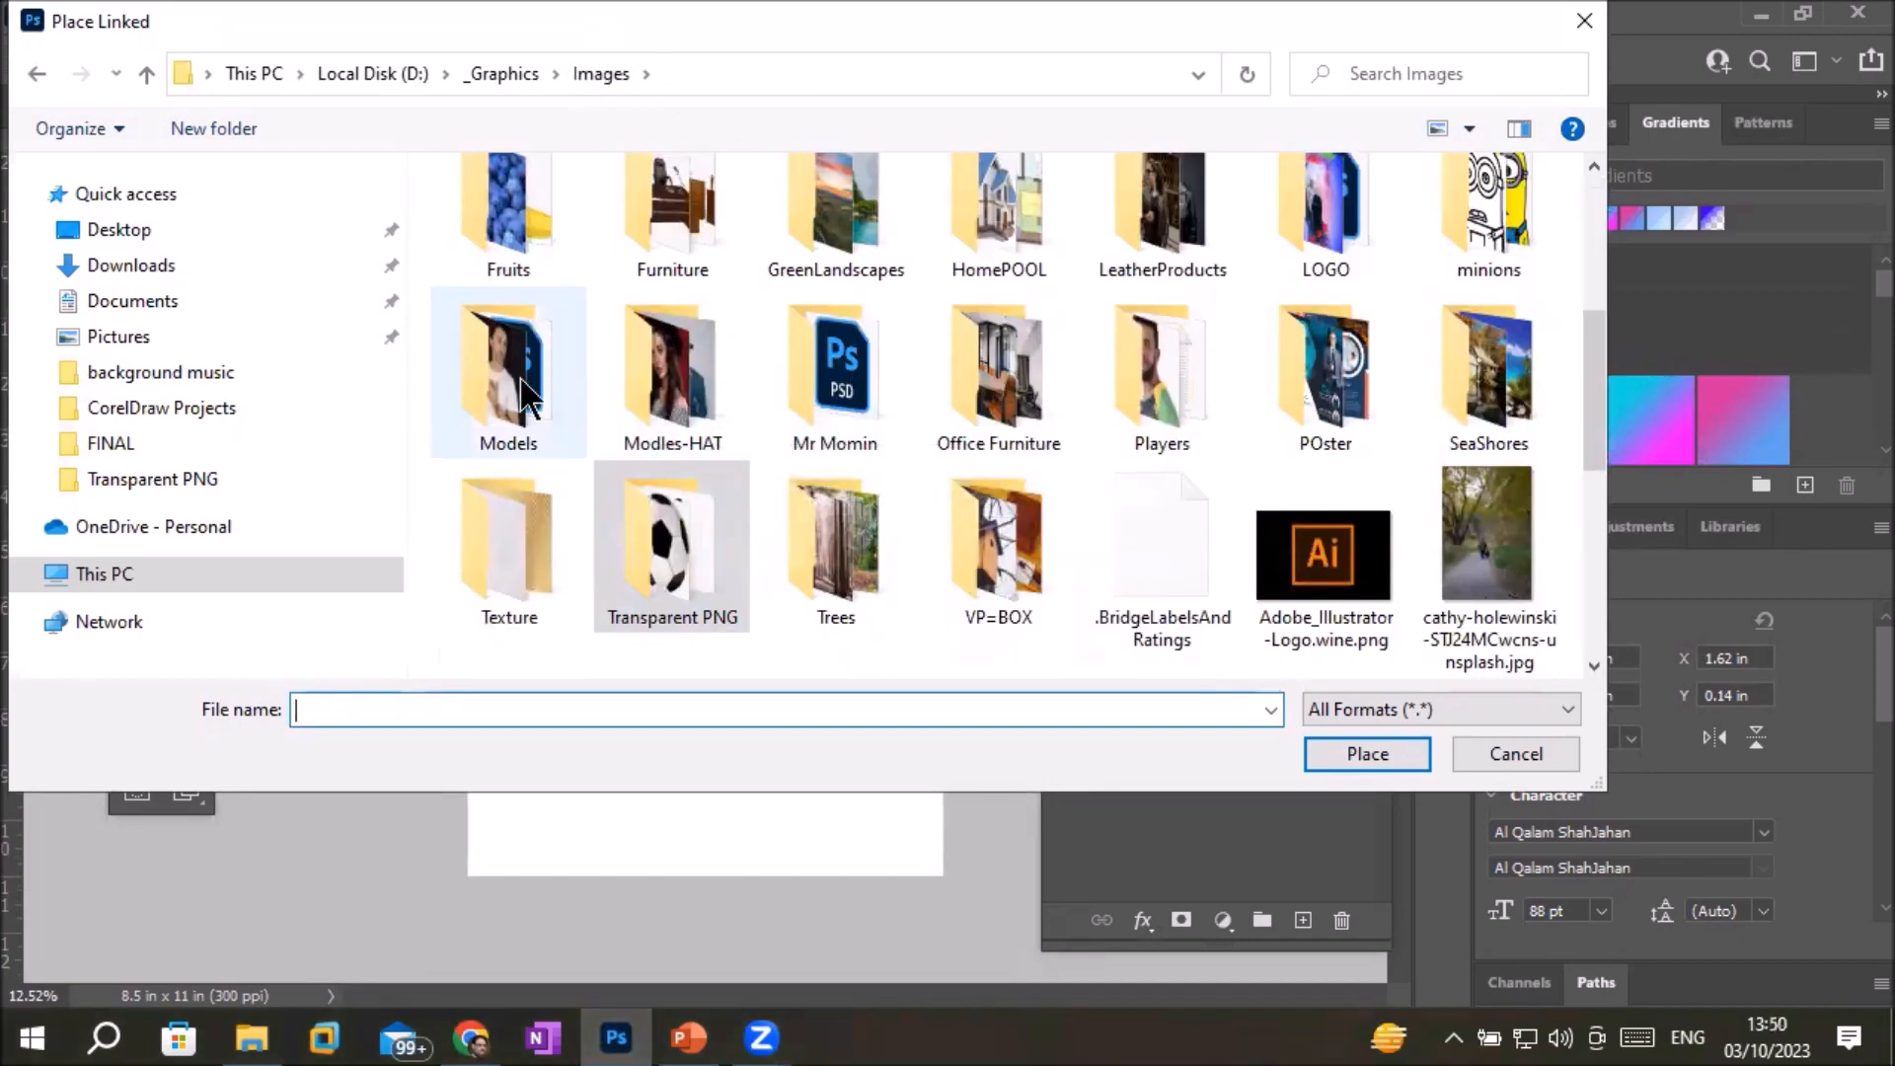
double_click(568, 390)
left_click(1595, 667)
left_click(1594, 667)
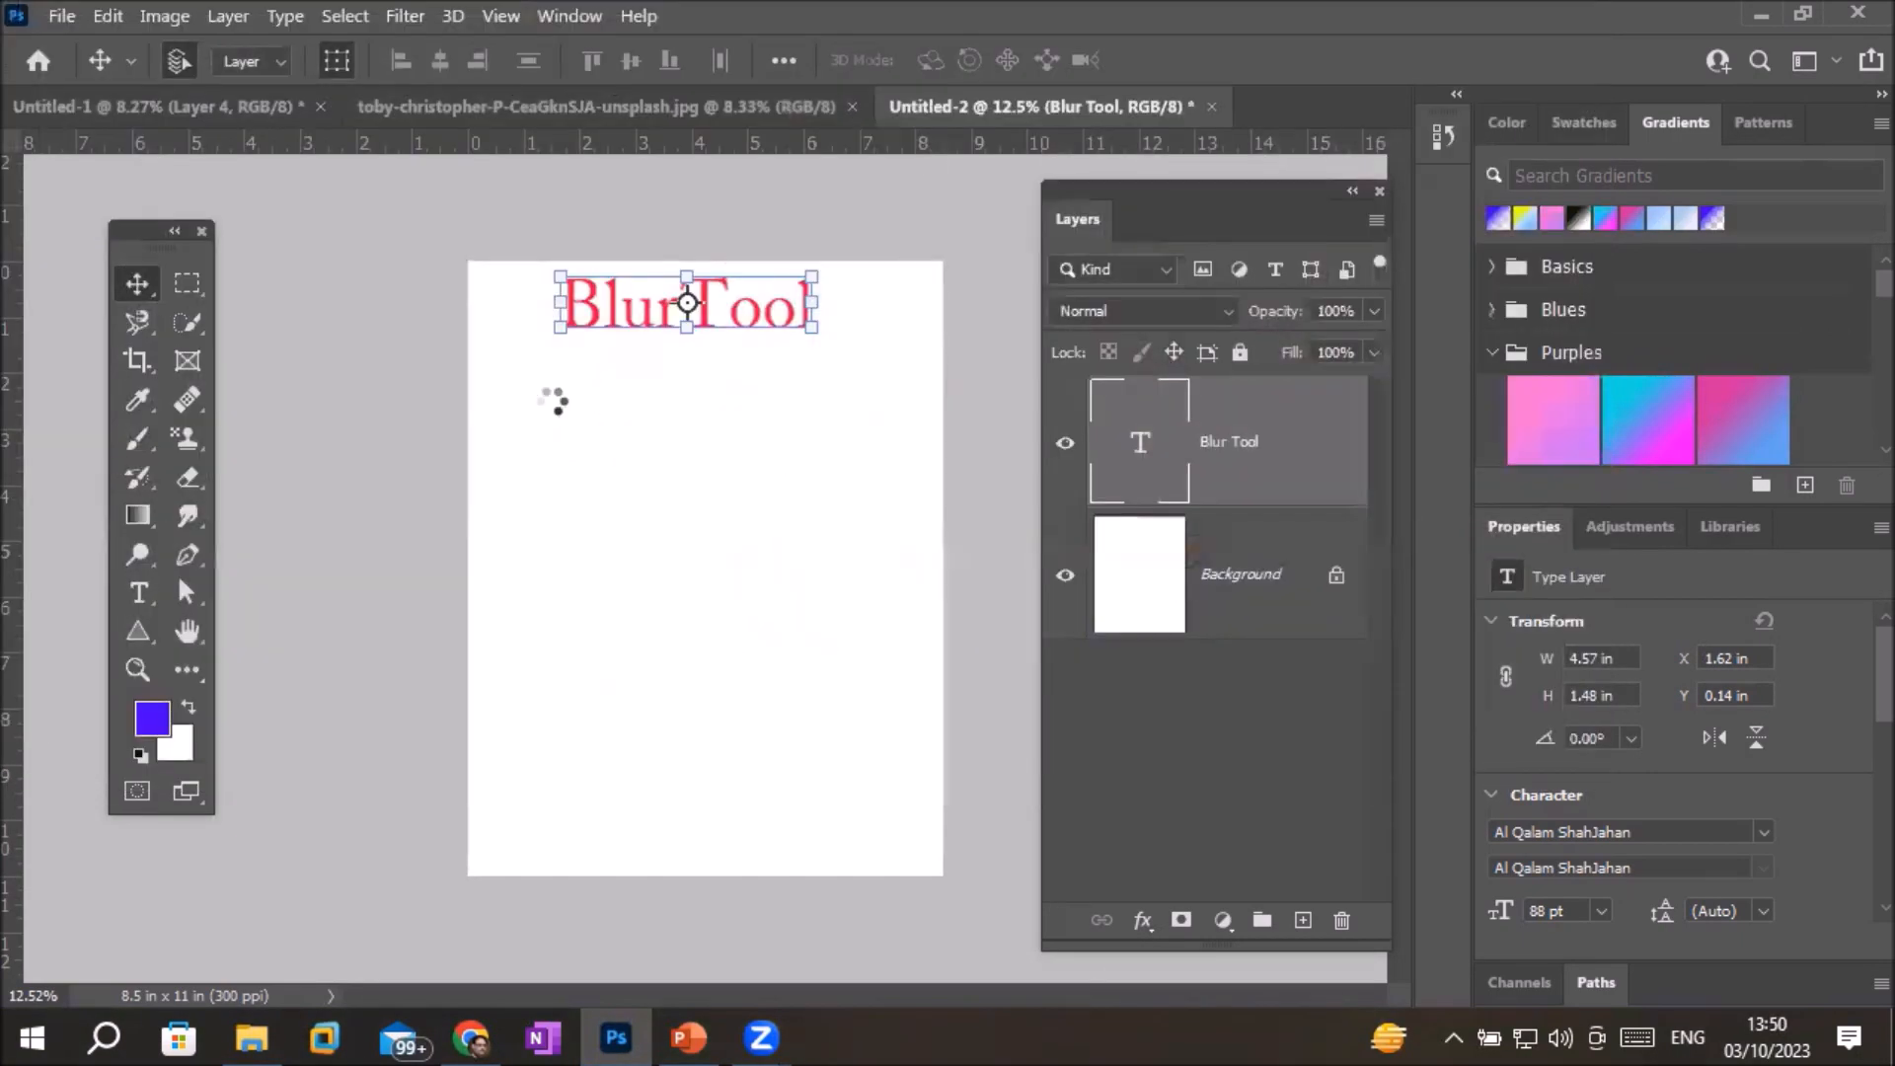
left_click_drag(702, 261, 703, 359)
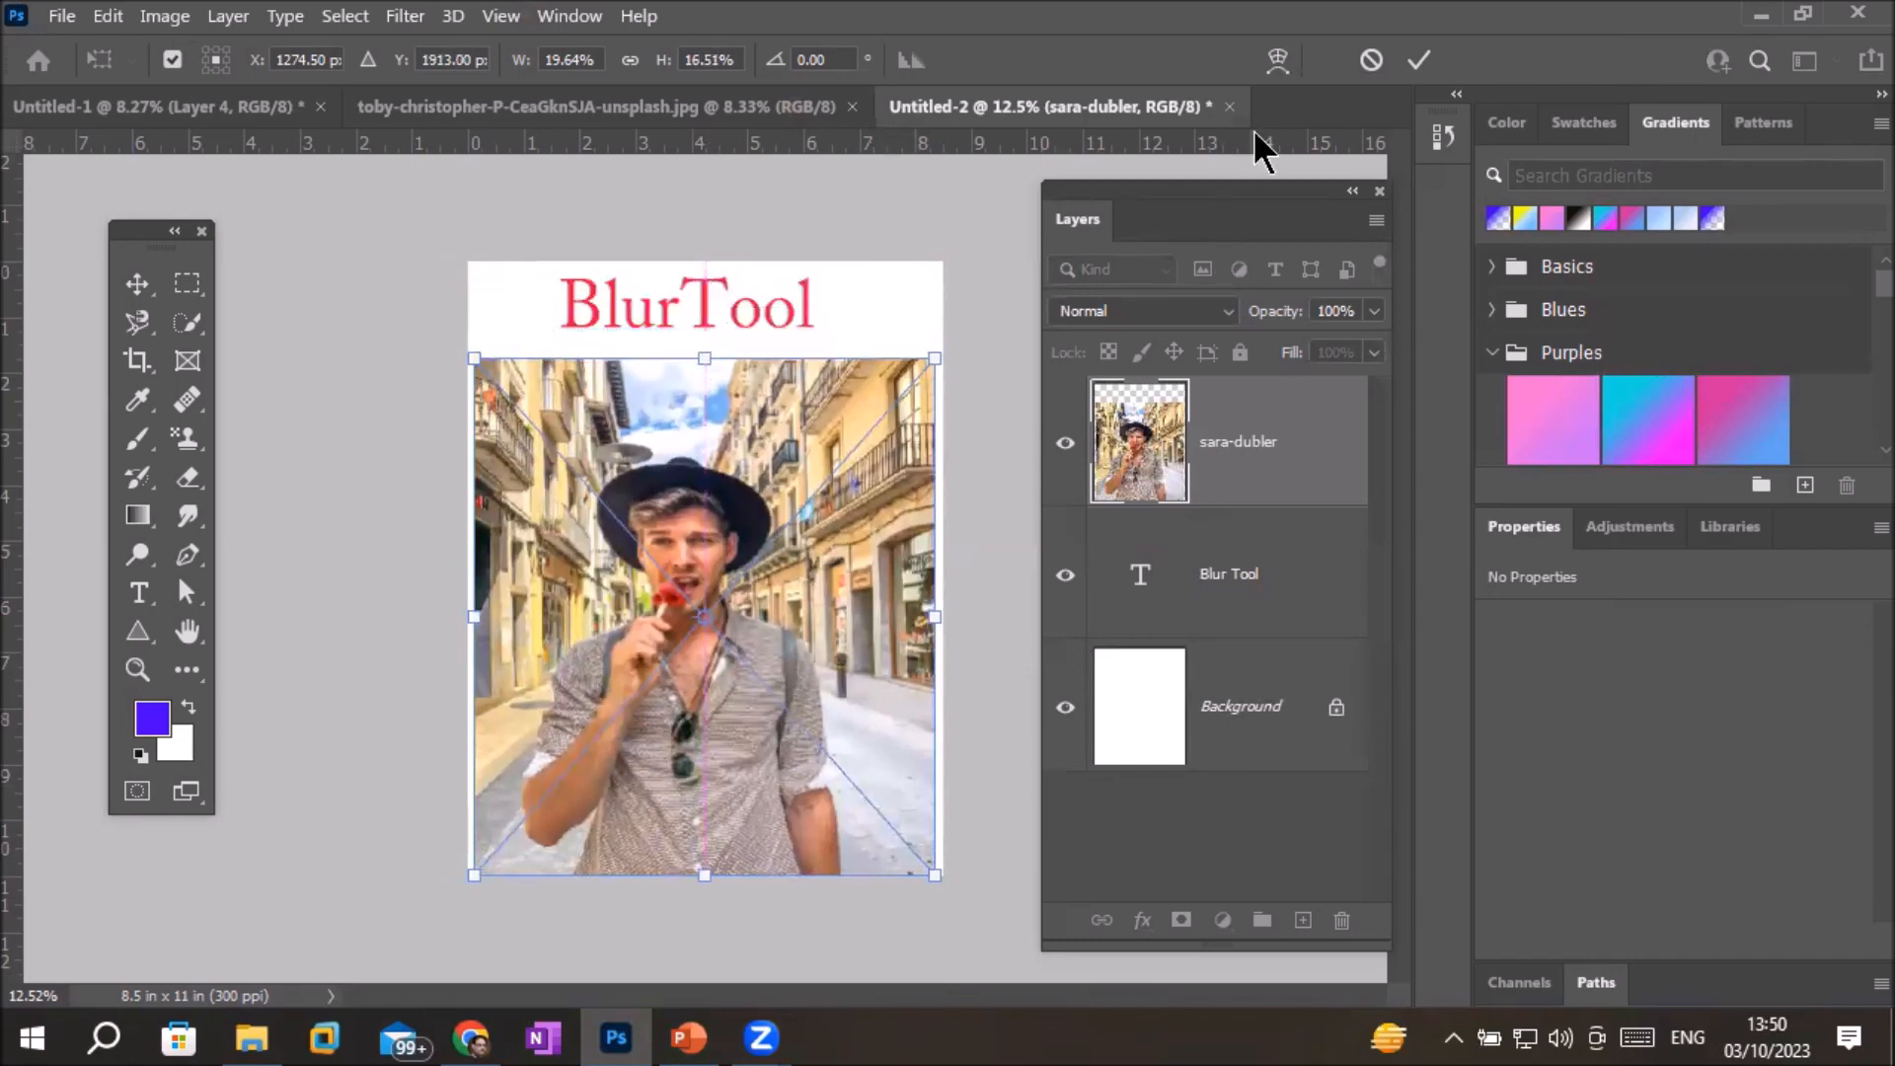
left_click(1418, 60)
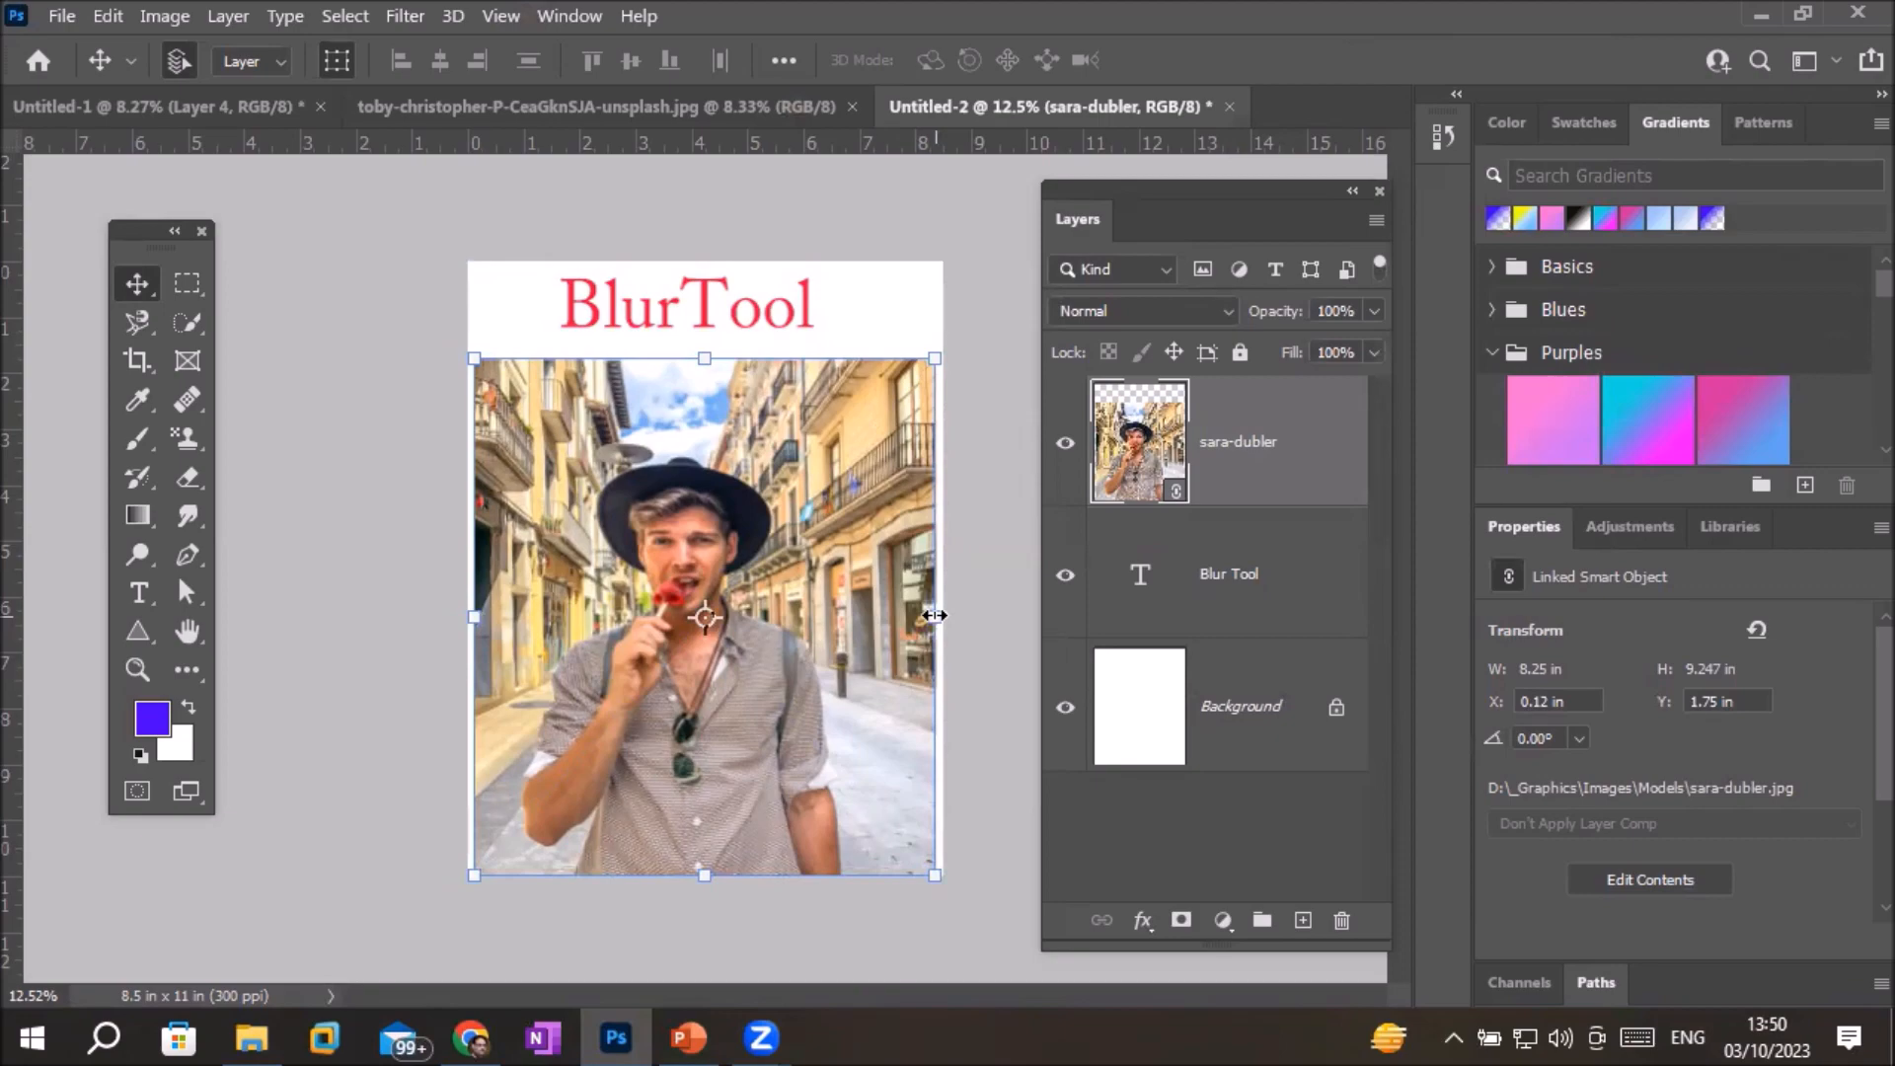
Switch from the Smudge tool to the Blur tool
scroll(934, 615, "up", 4)
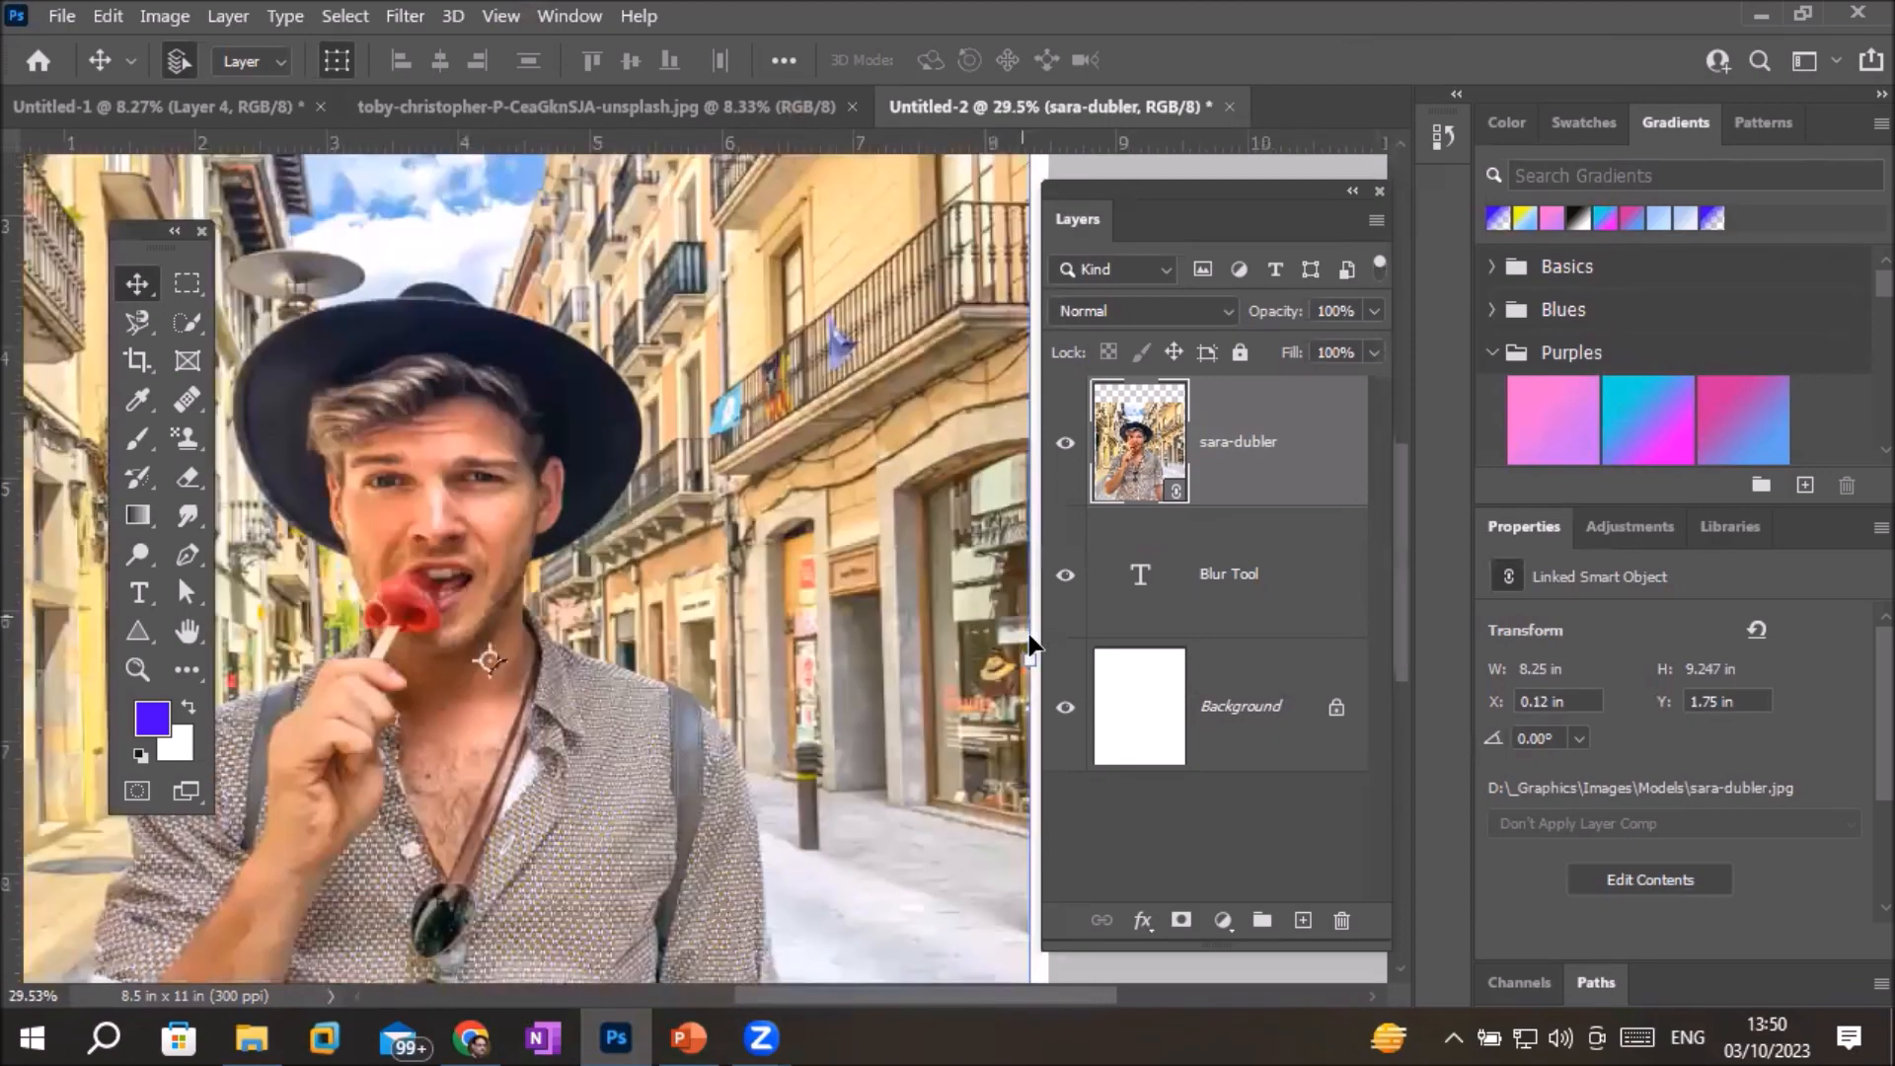
scroll(1004, 718, "up", 4)
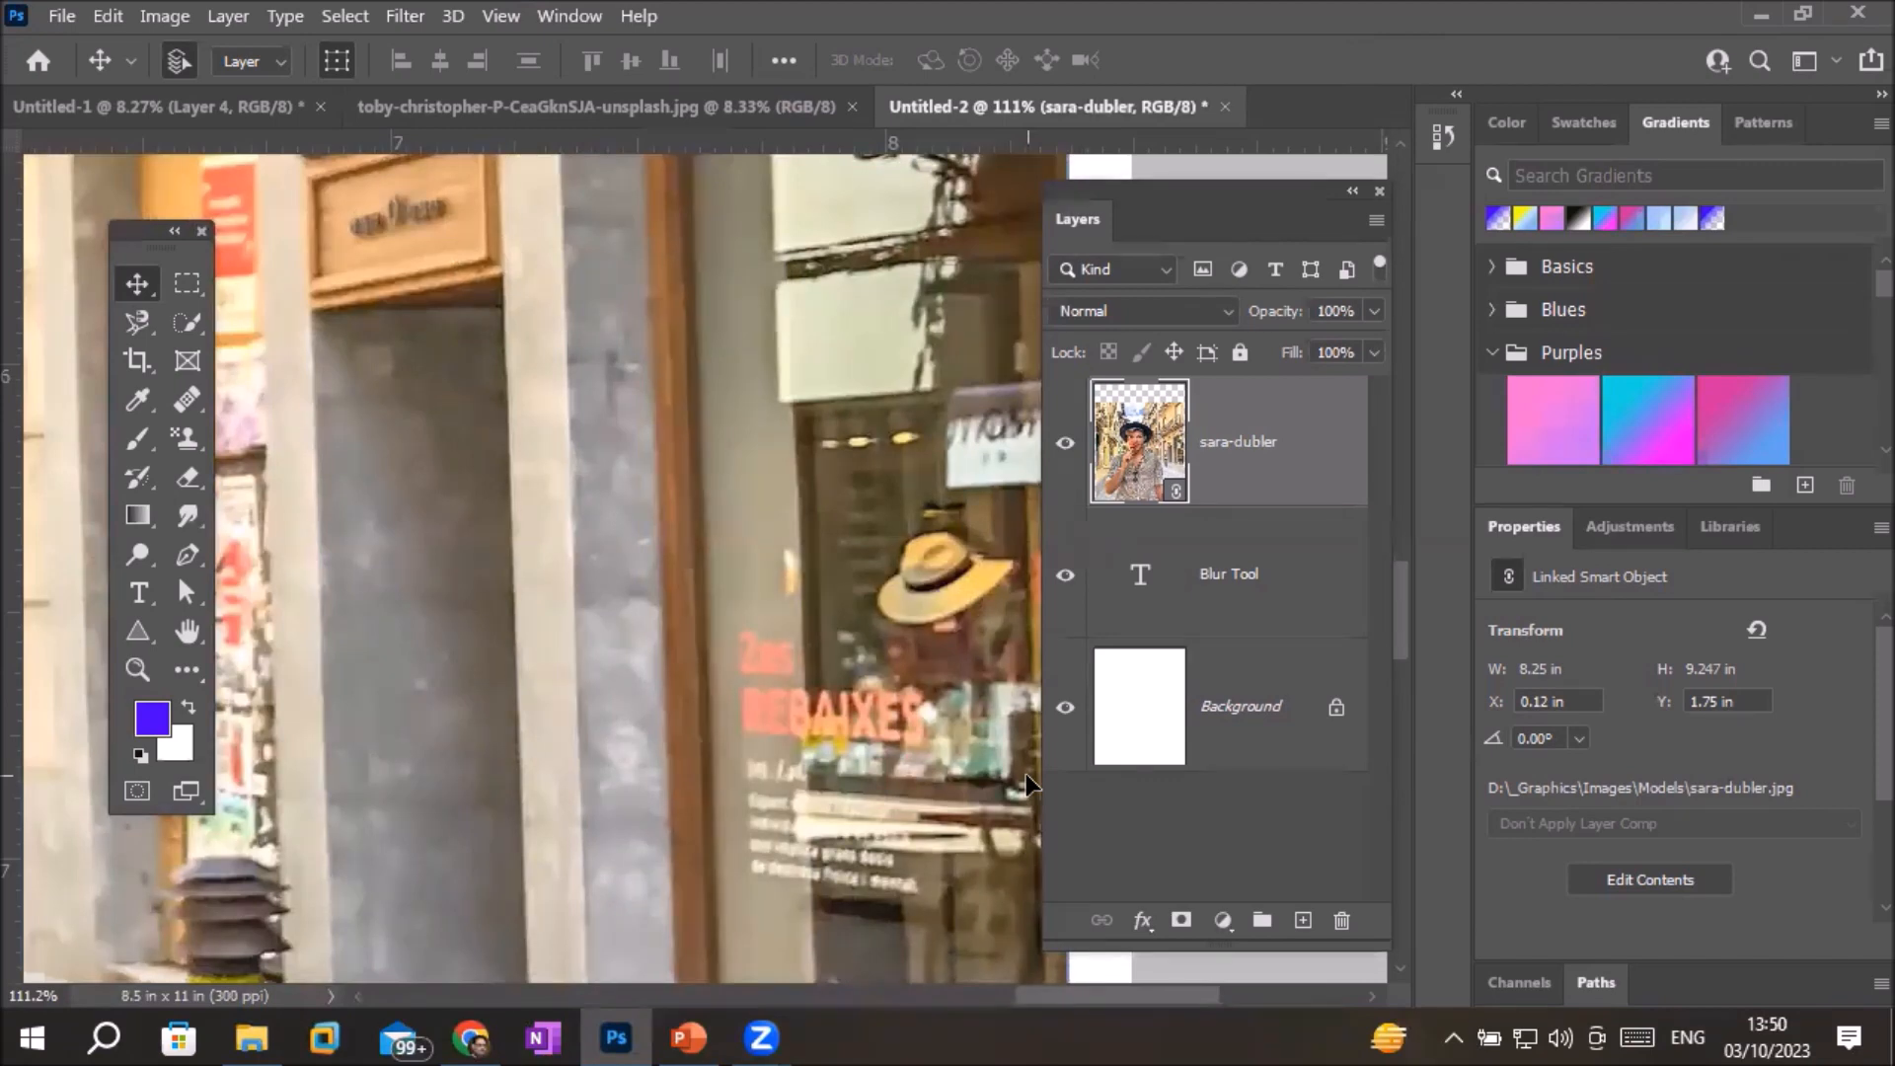
scroll(1003, 833, "up", 3)
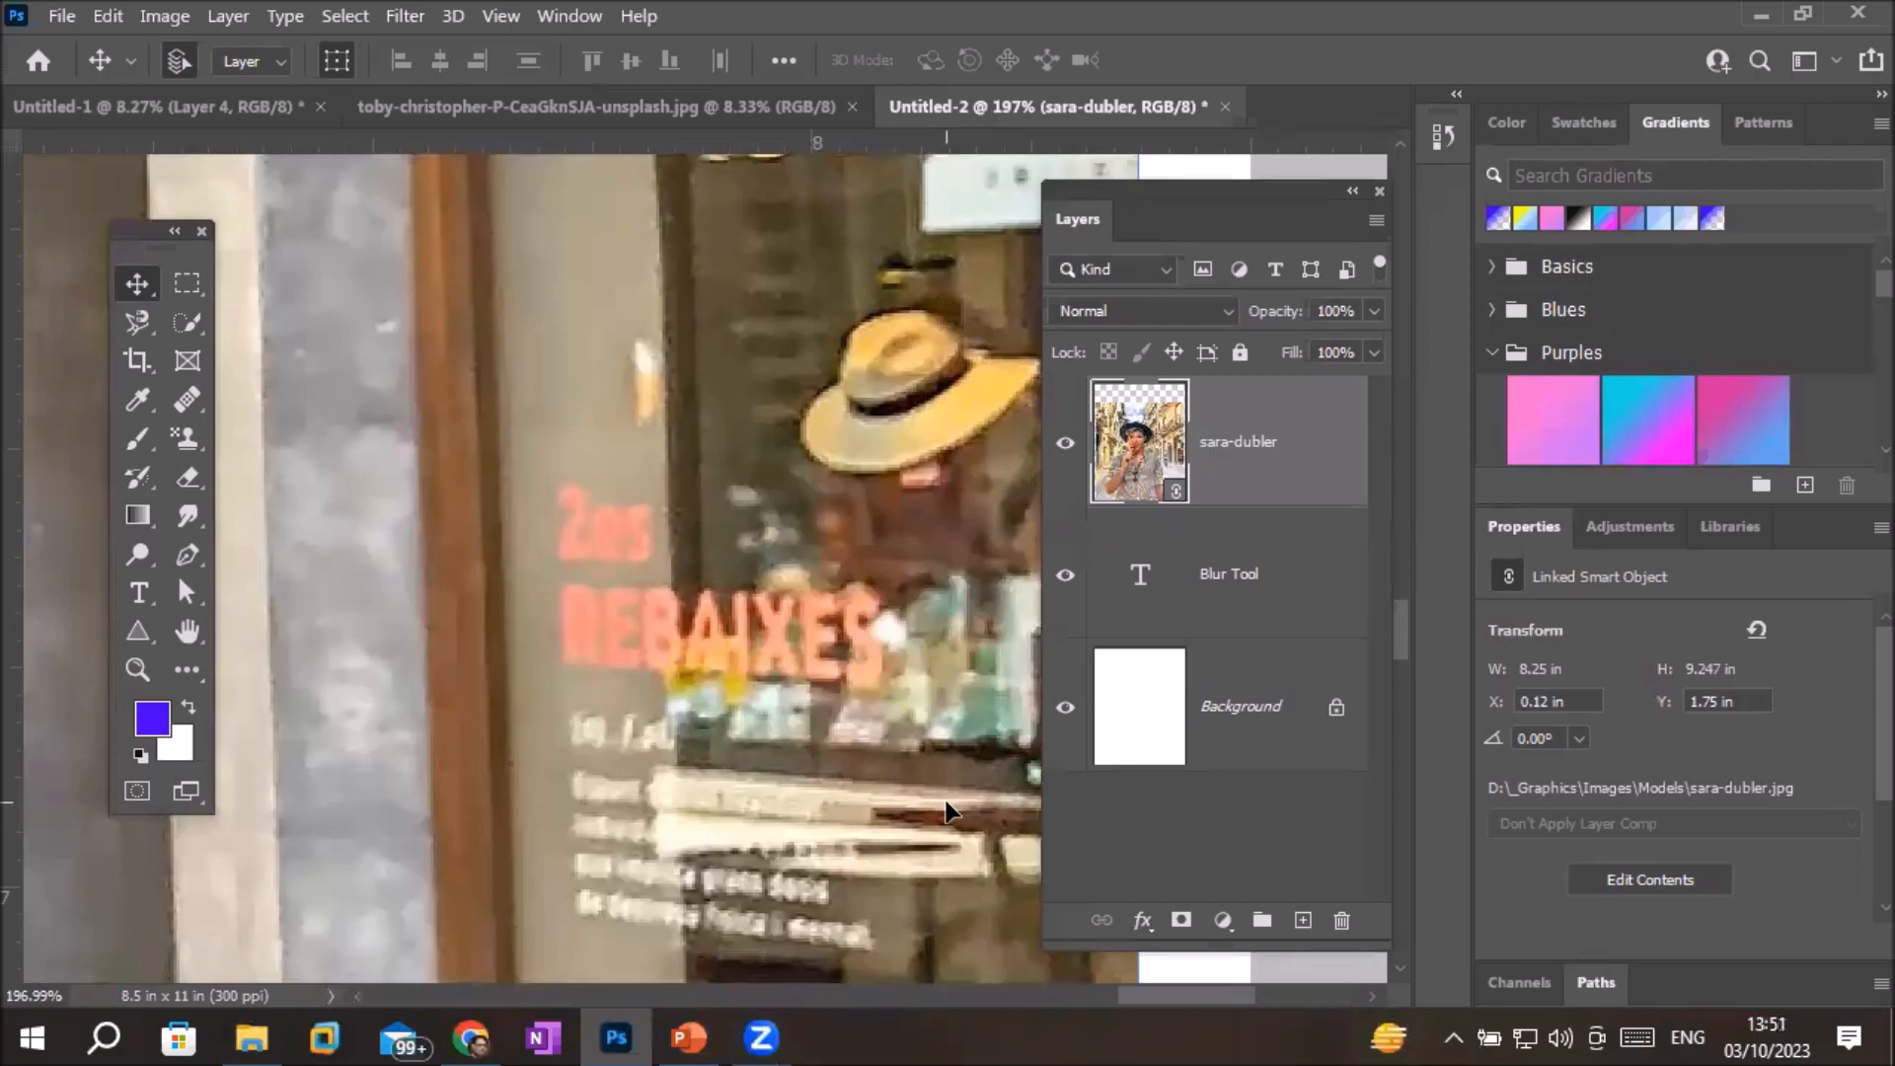
scroll(773, 536, "down", 10)
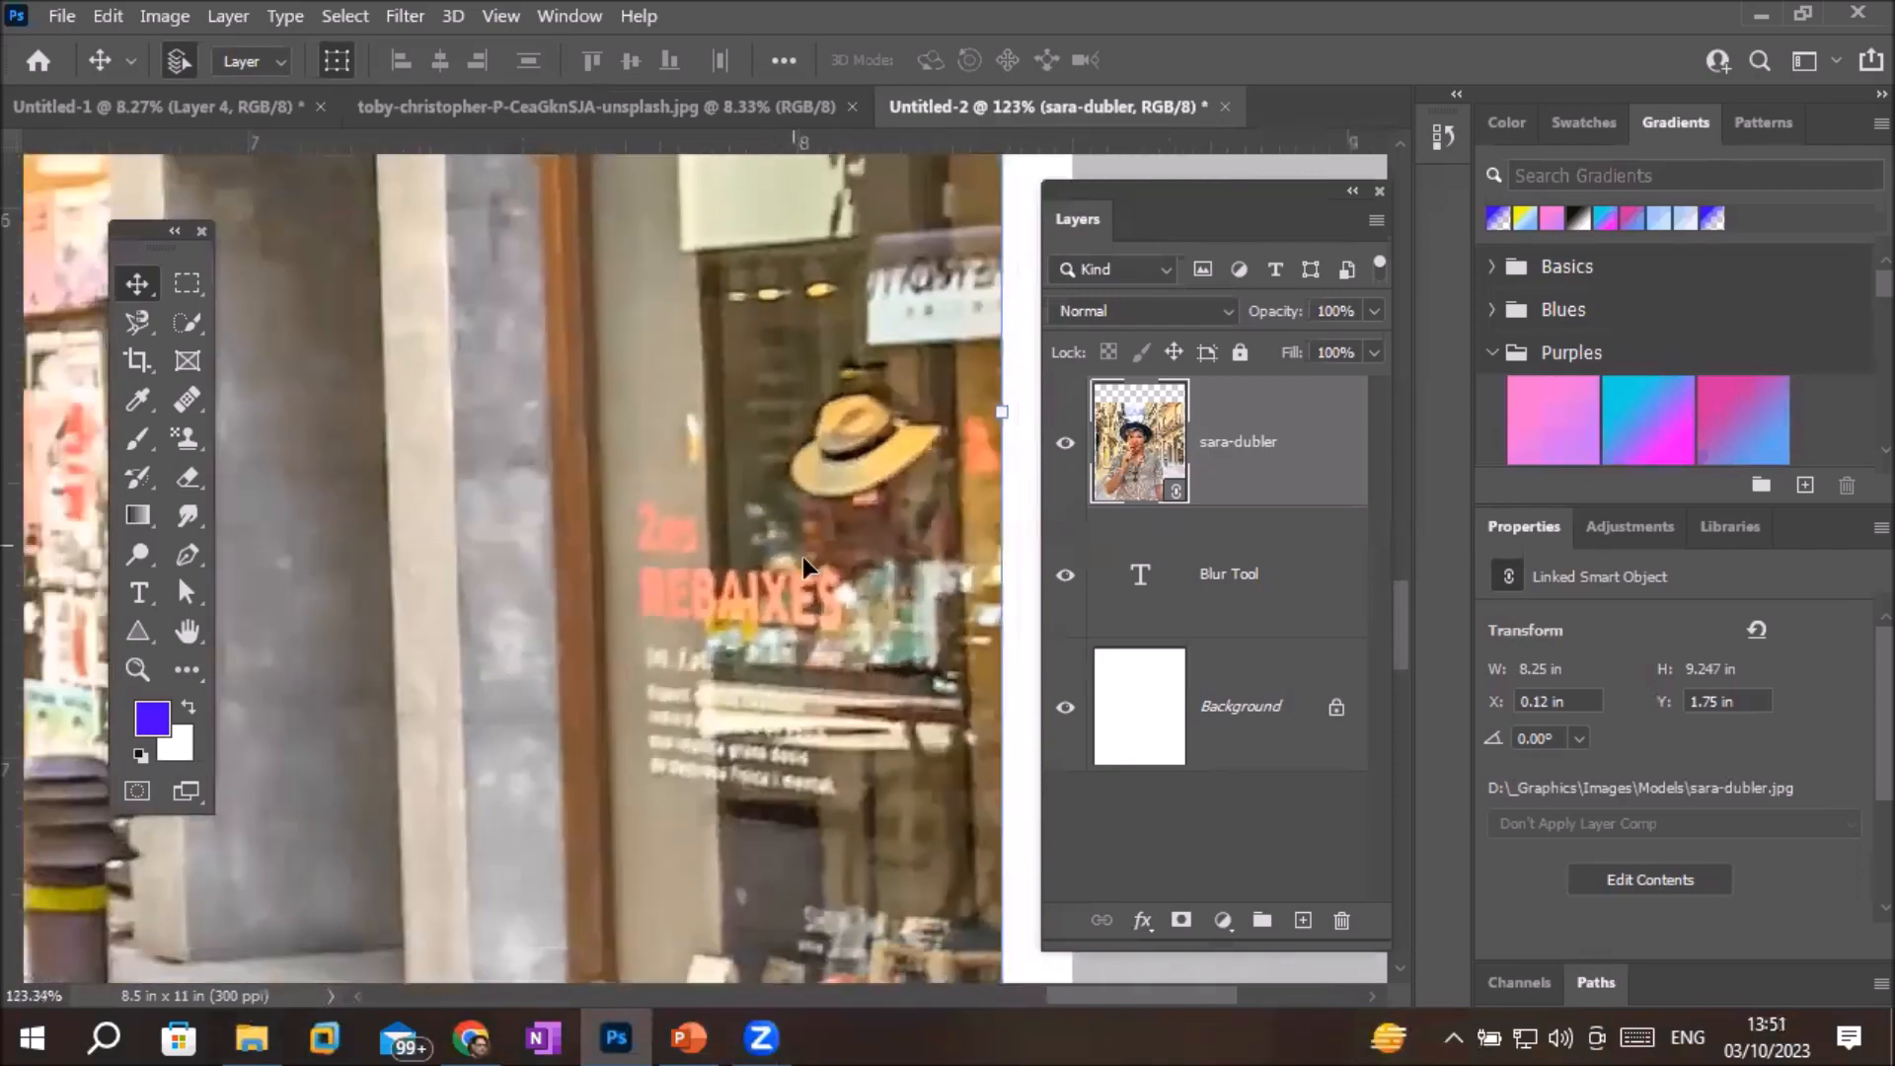
scroll(823, 580, "down", 3)
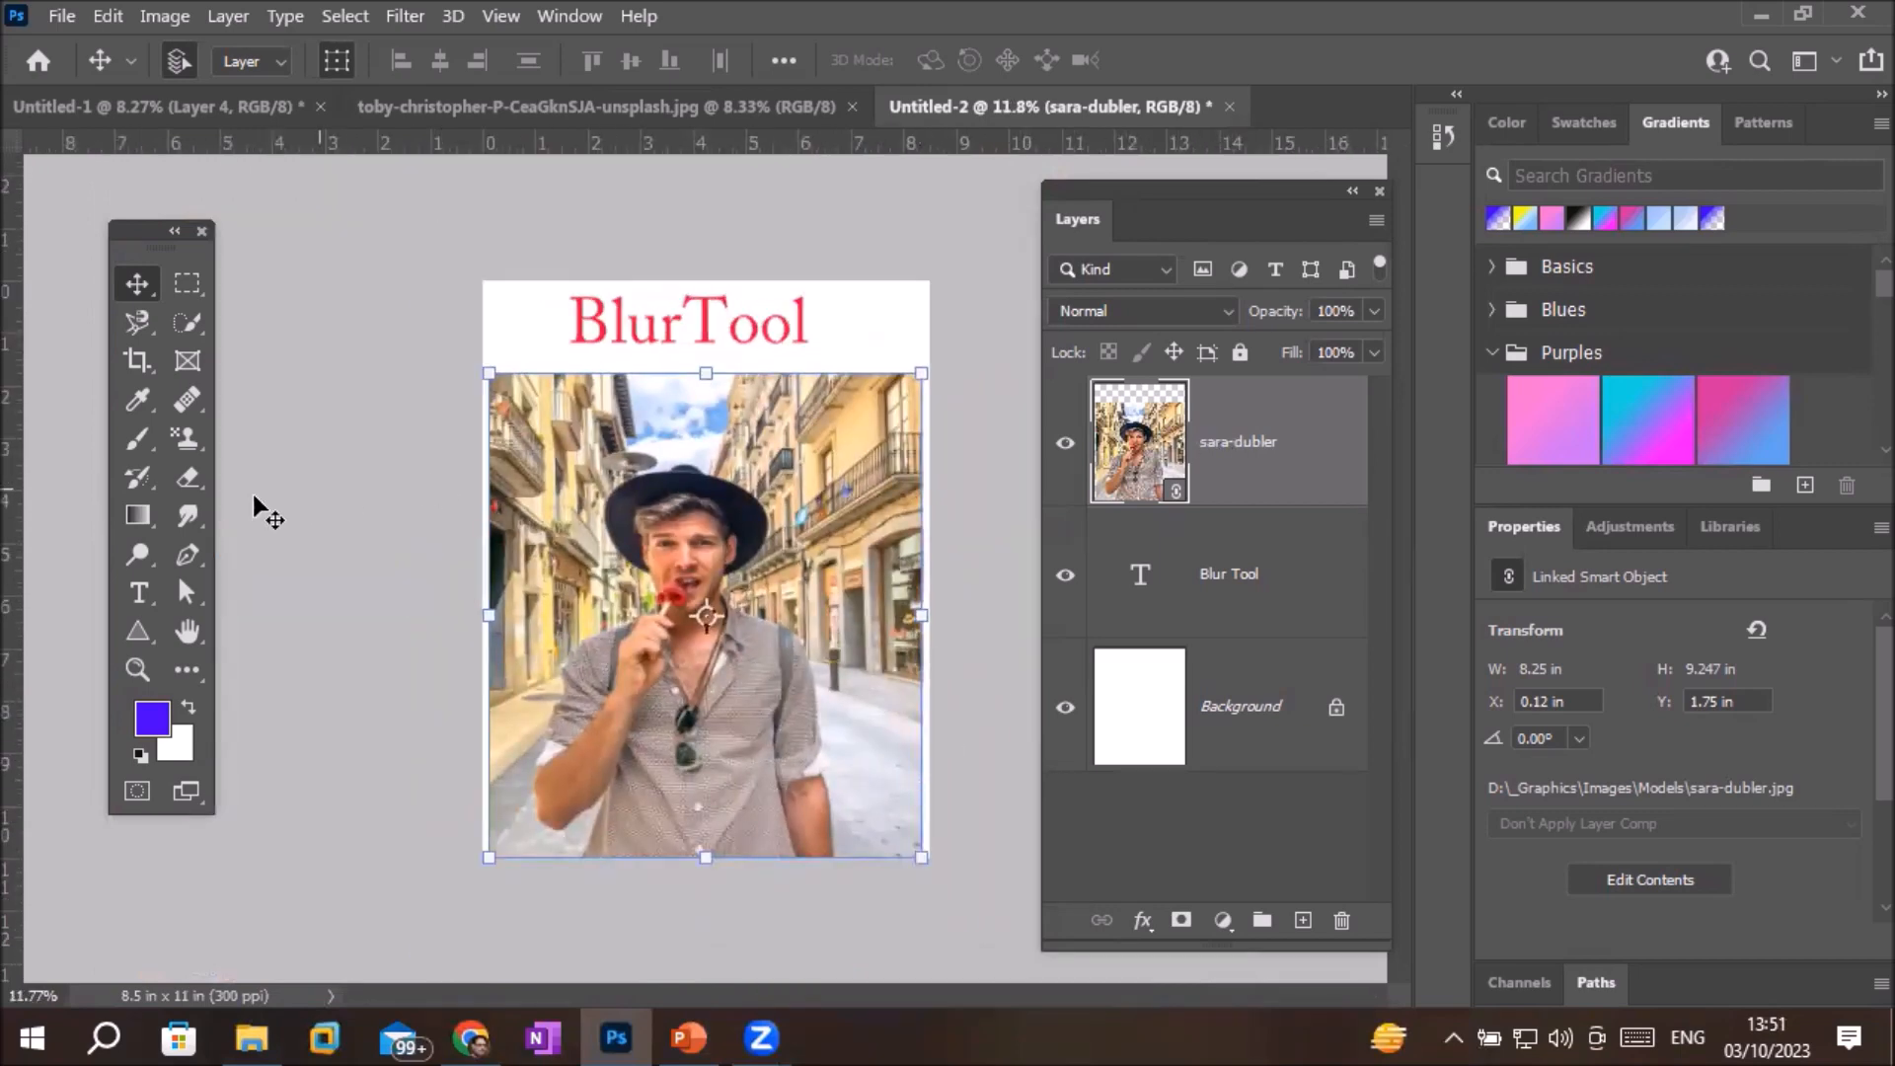
left_click(188, 515)
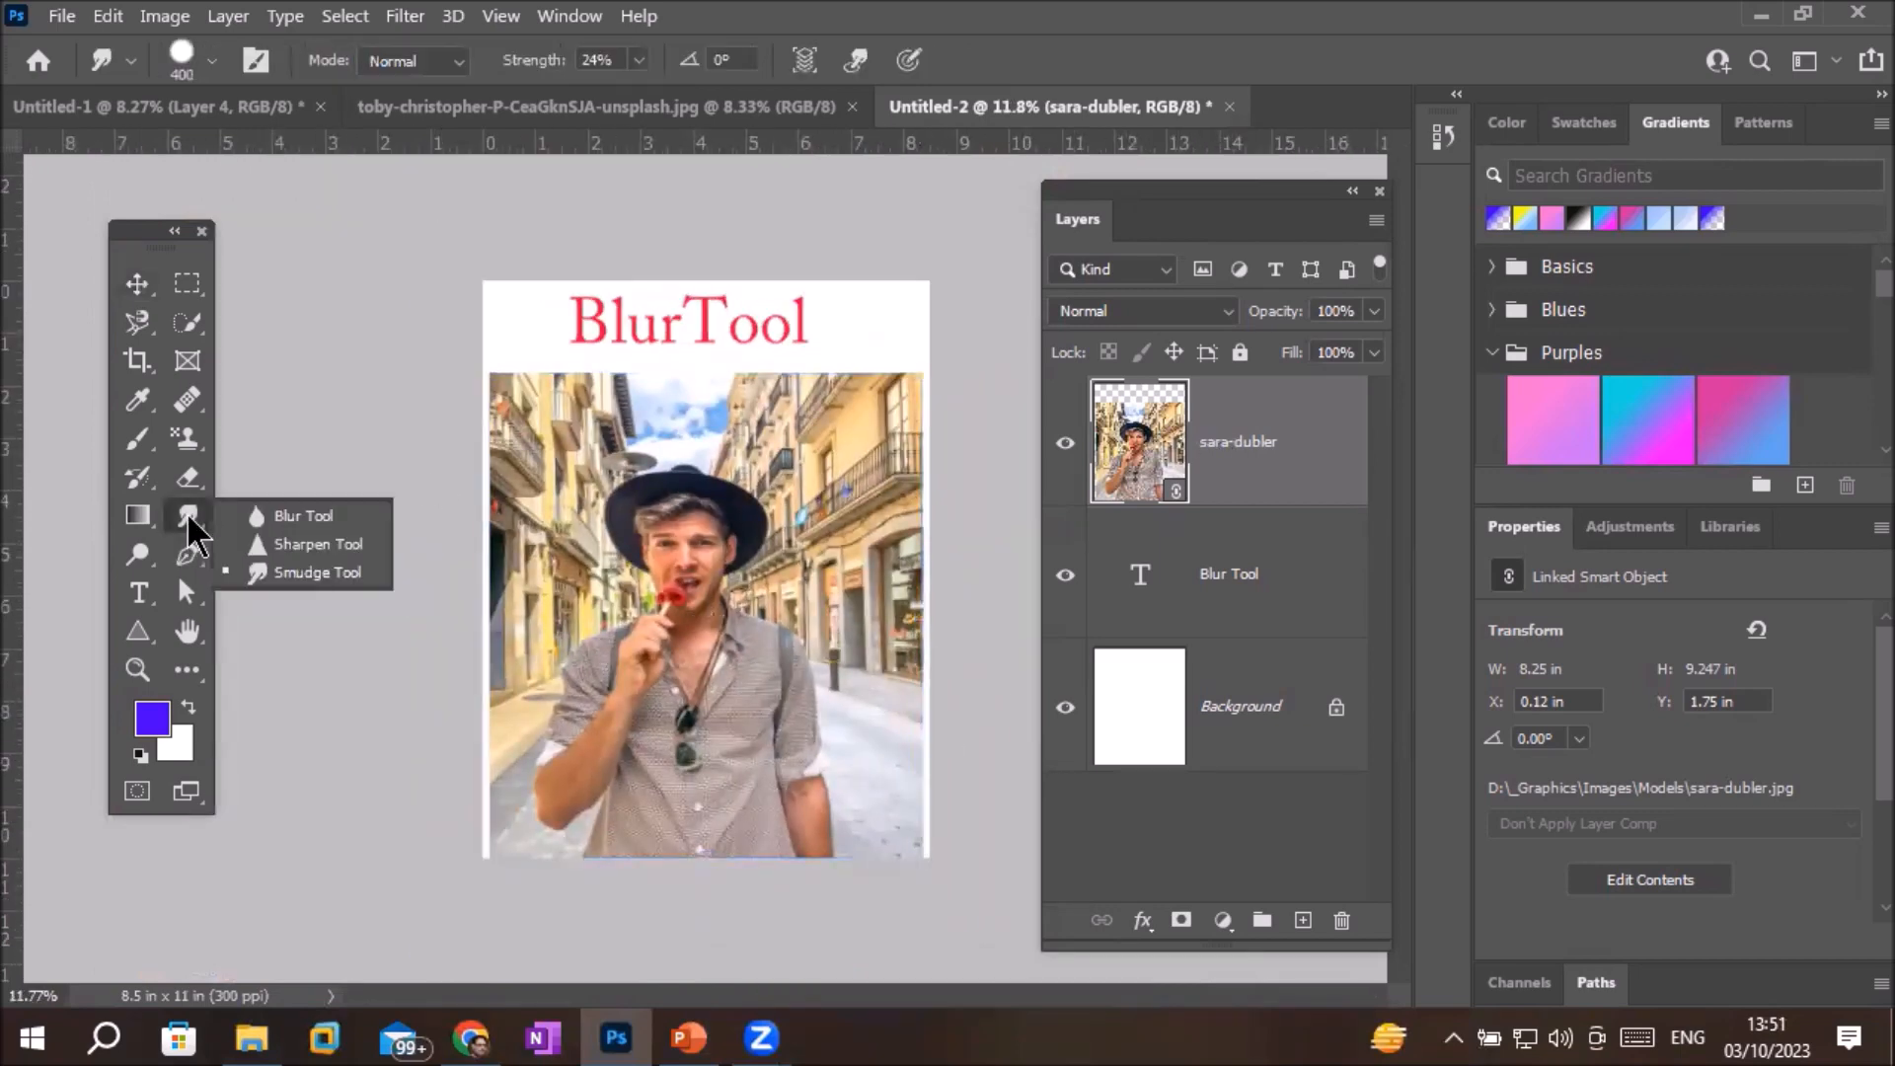
left_click(314, 516)
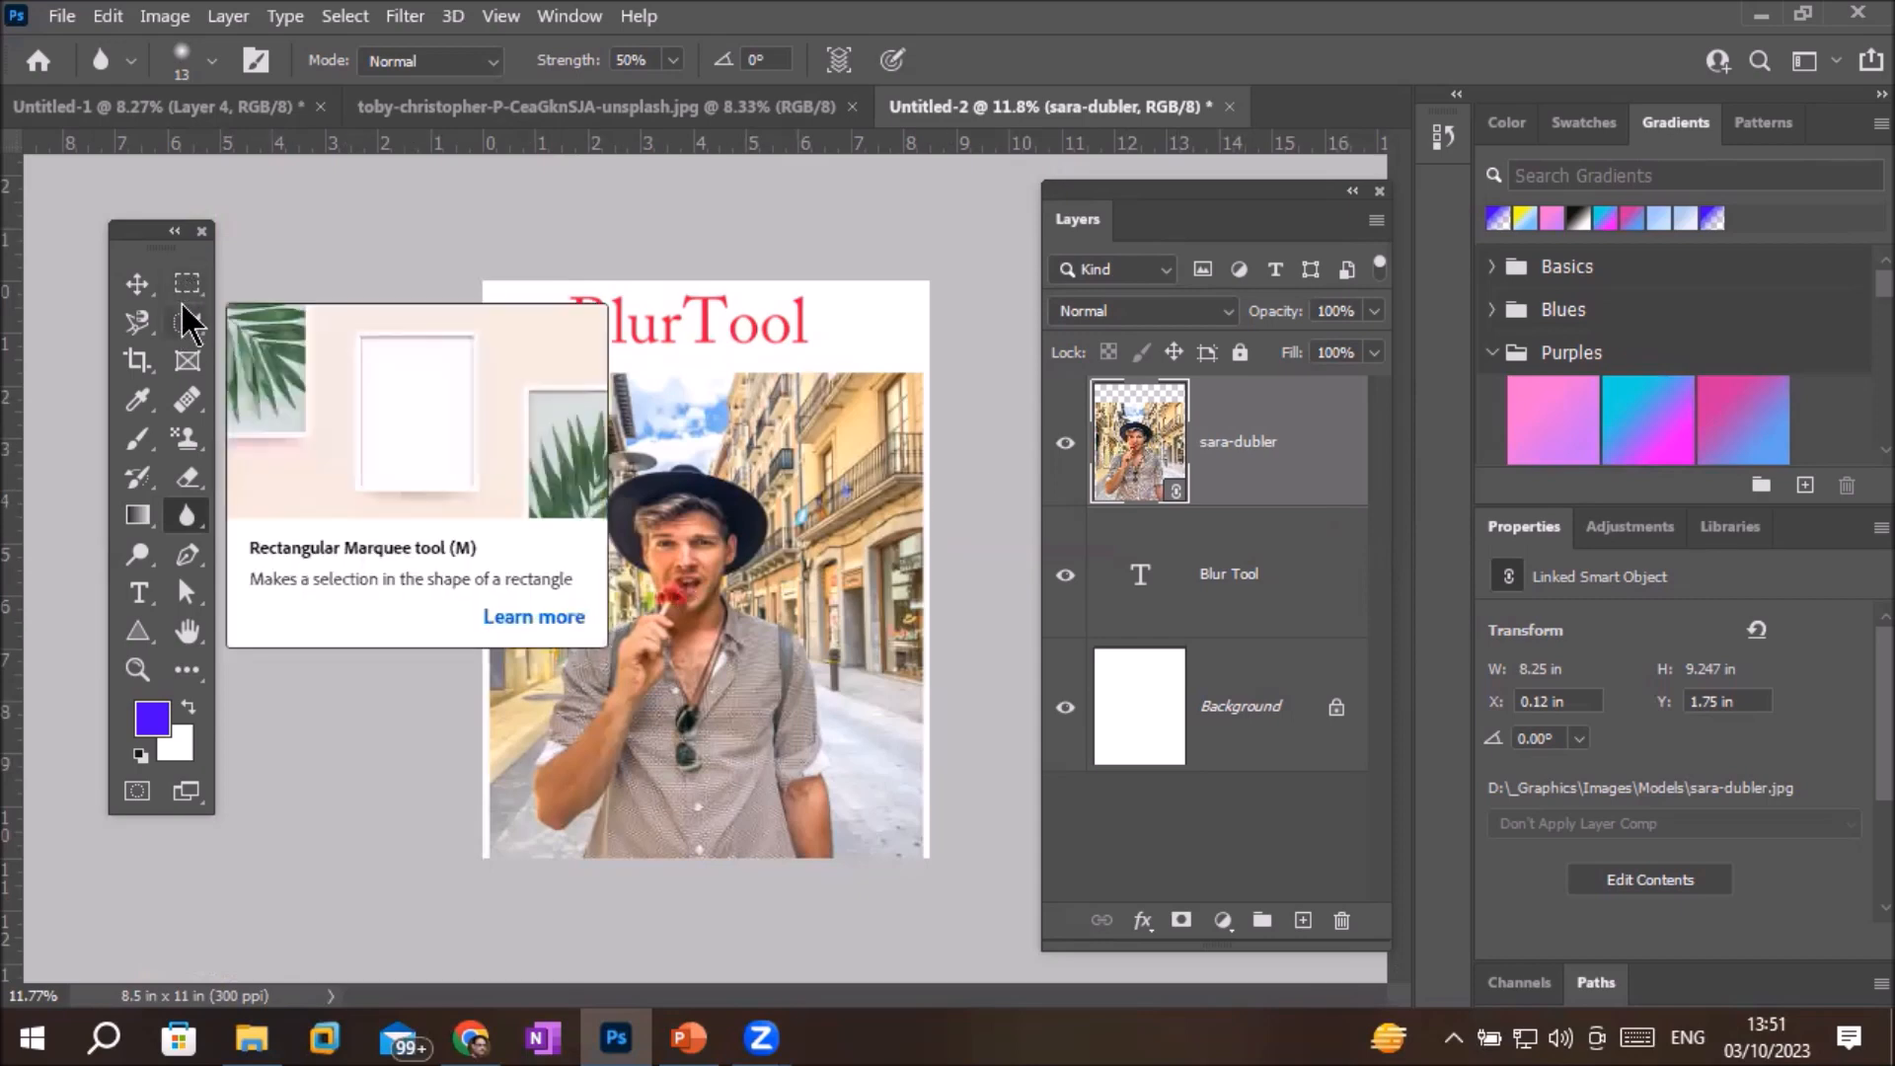
Select the man using the Quick Selection tool's Select Subject, and invert the selection to cover the background
left_click_drag(180, 325, 181, 326)
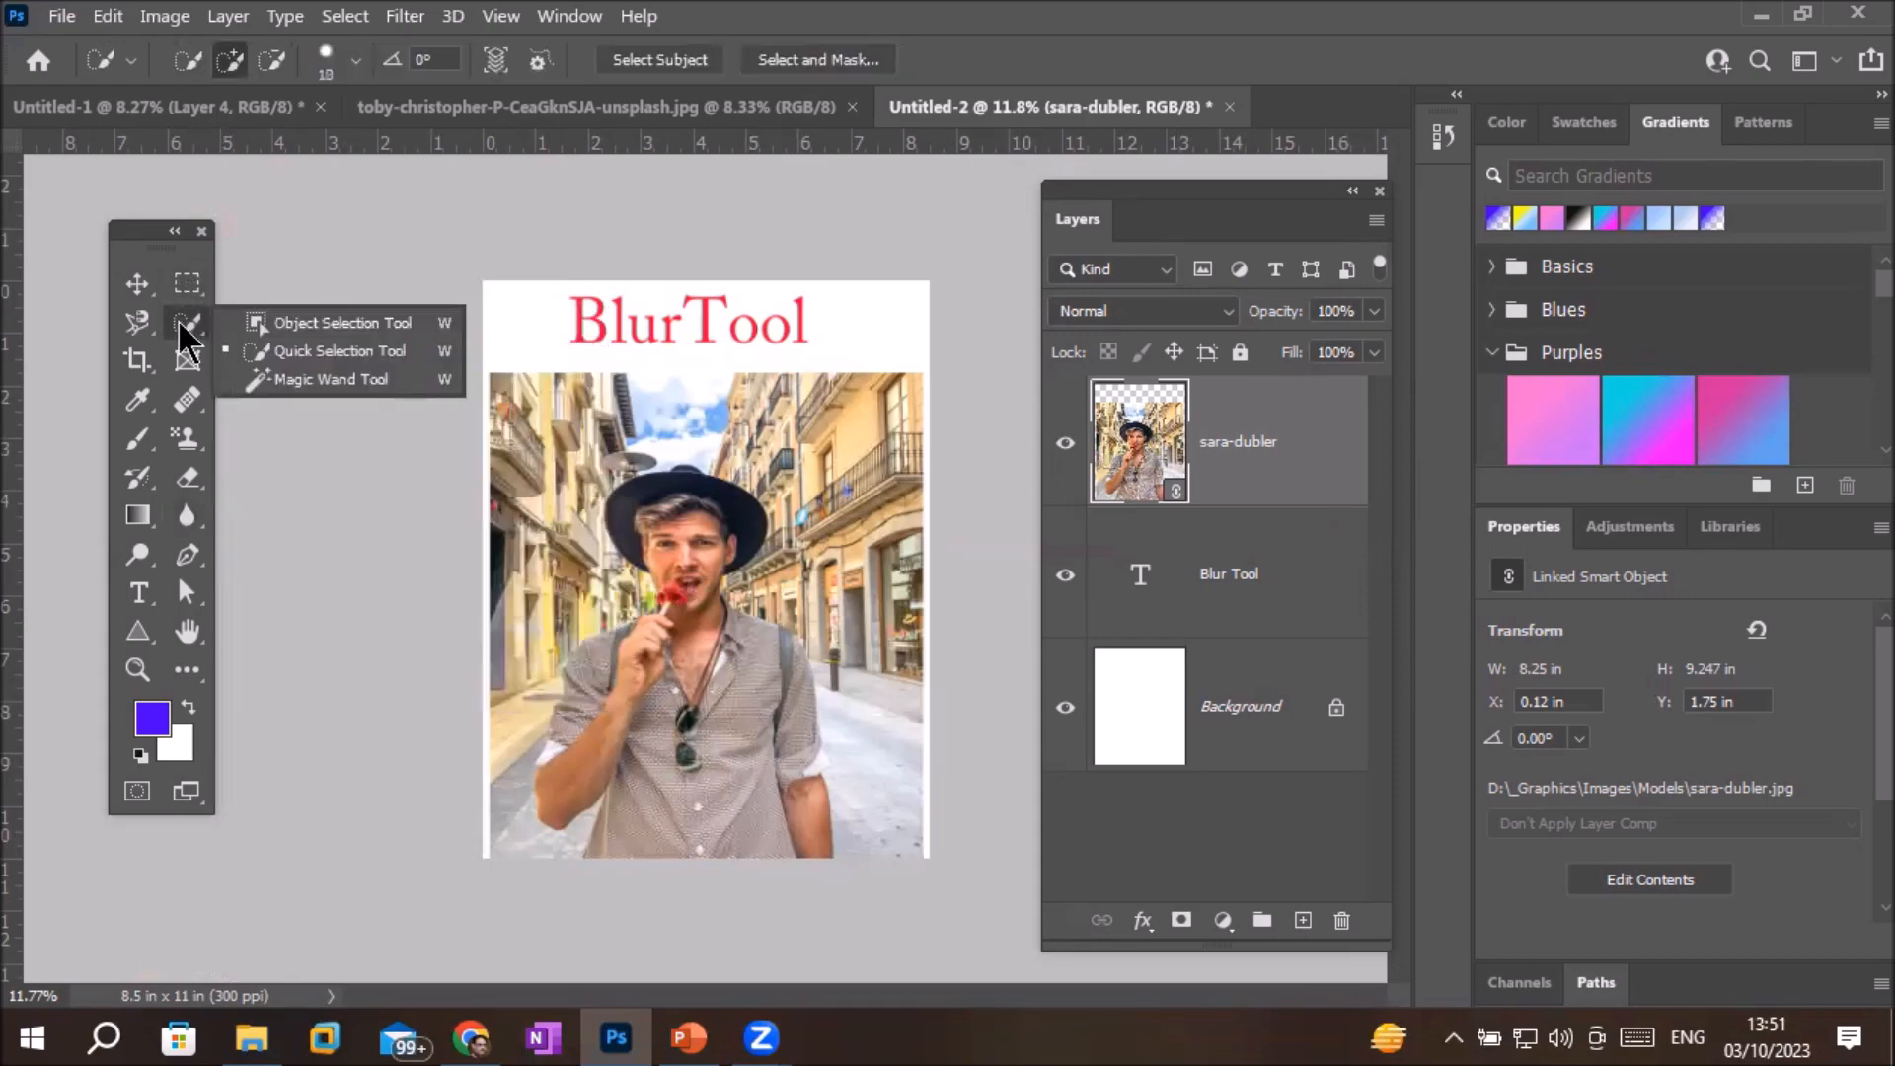
left_click(343, 353)
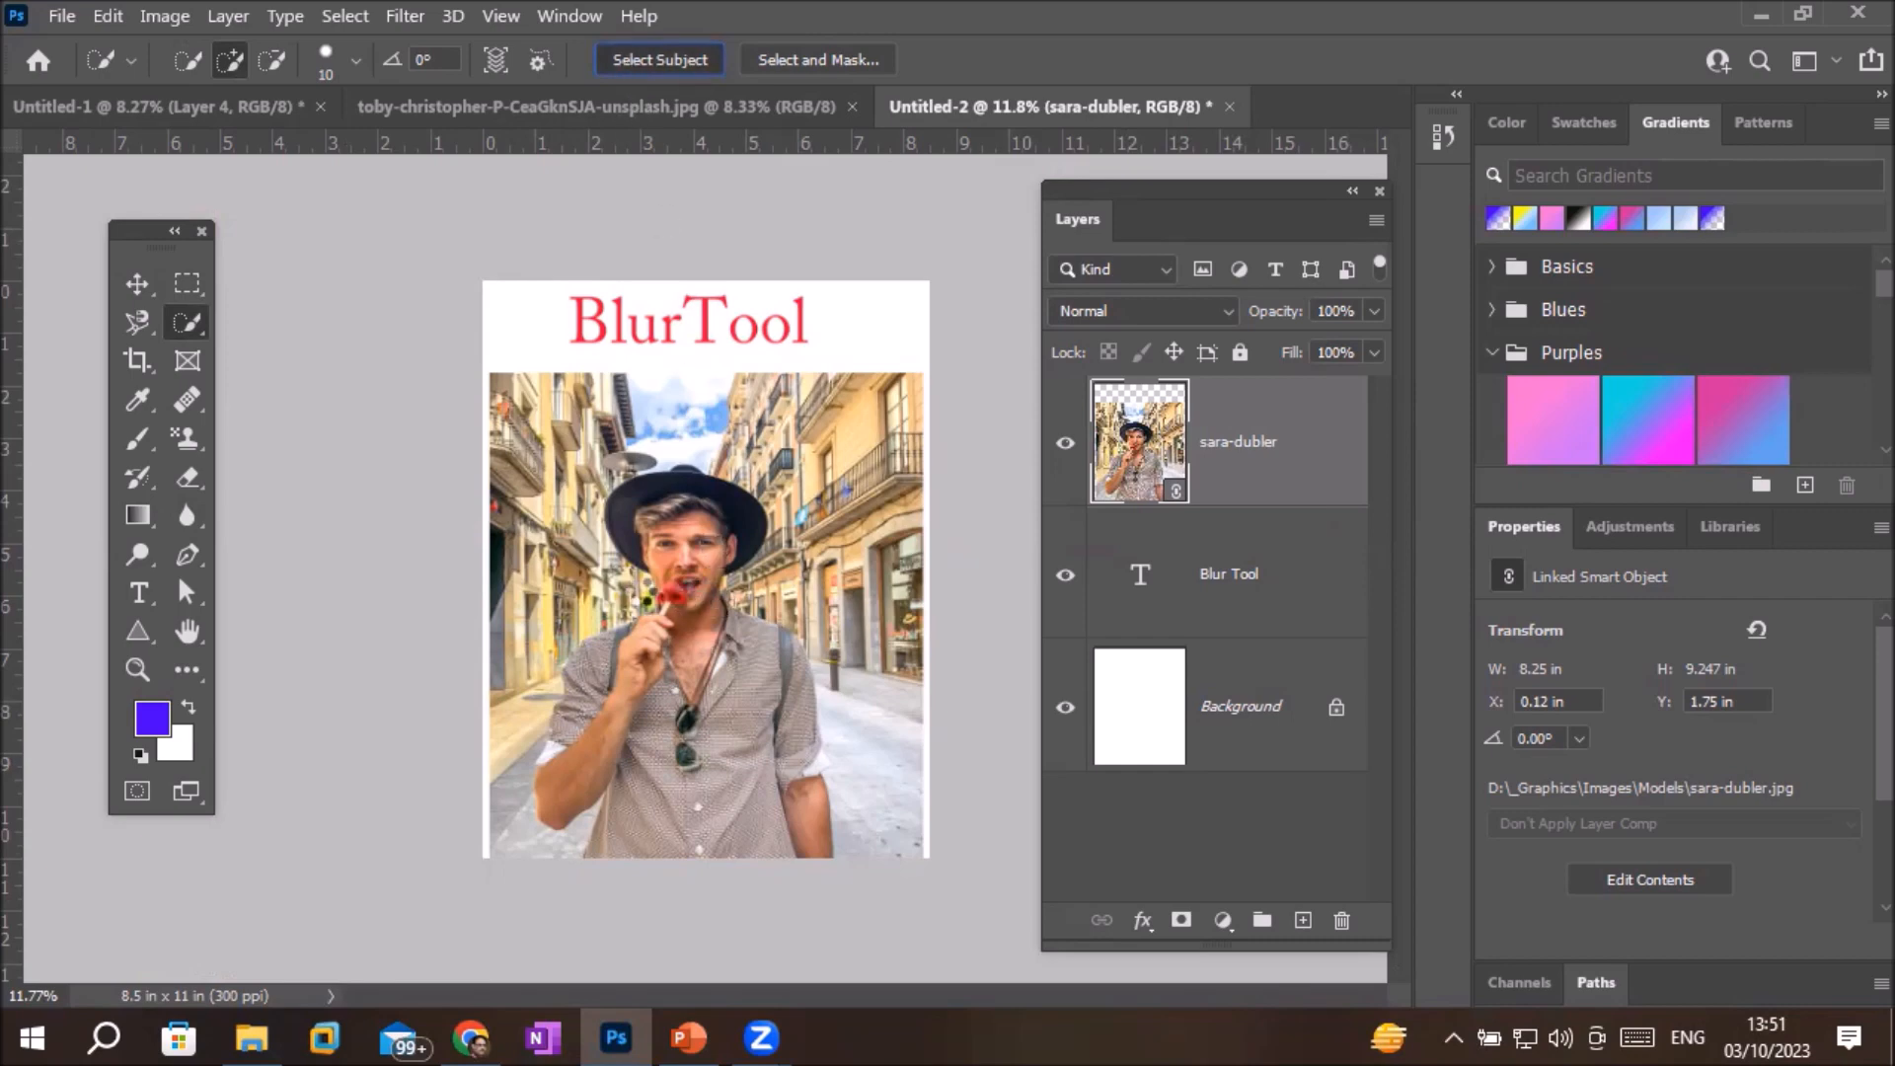
scroll(650, 572, "up", 3)
scroll(651, 571, "up", 4)
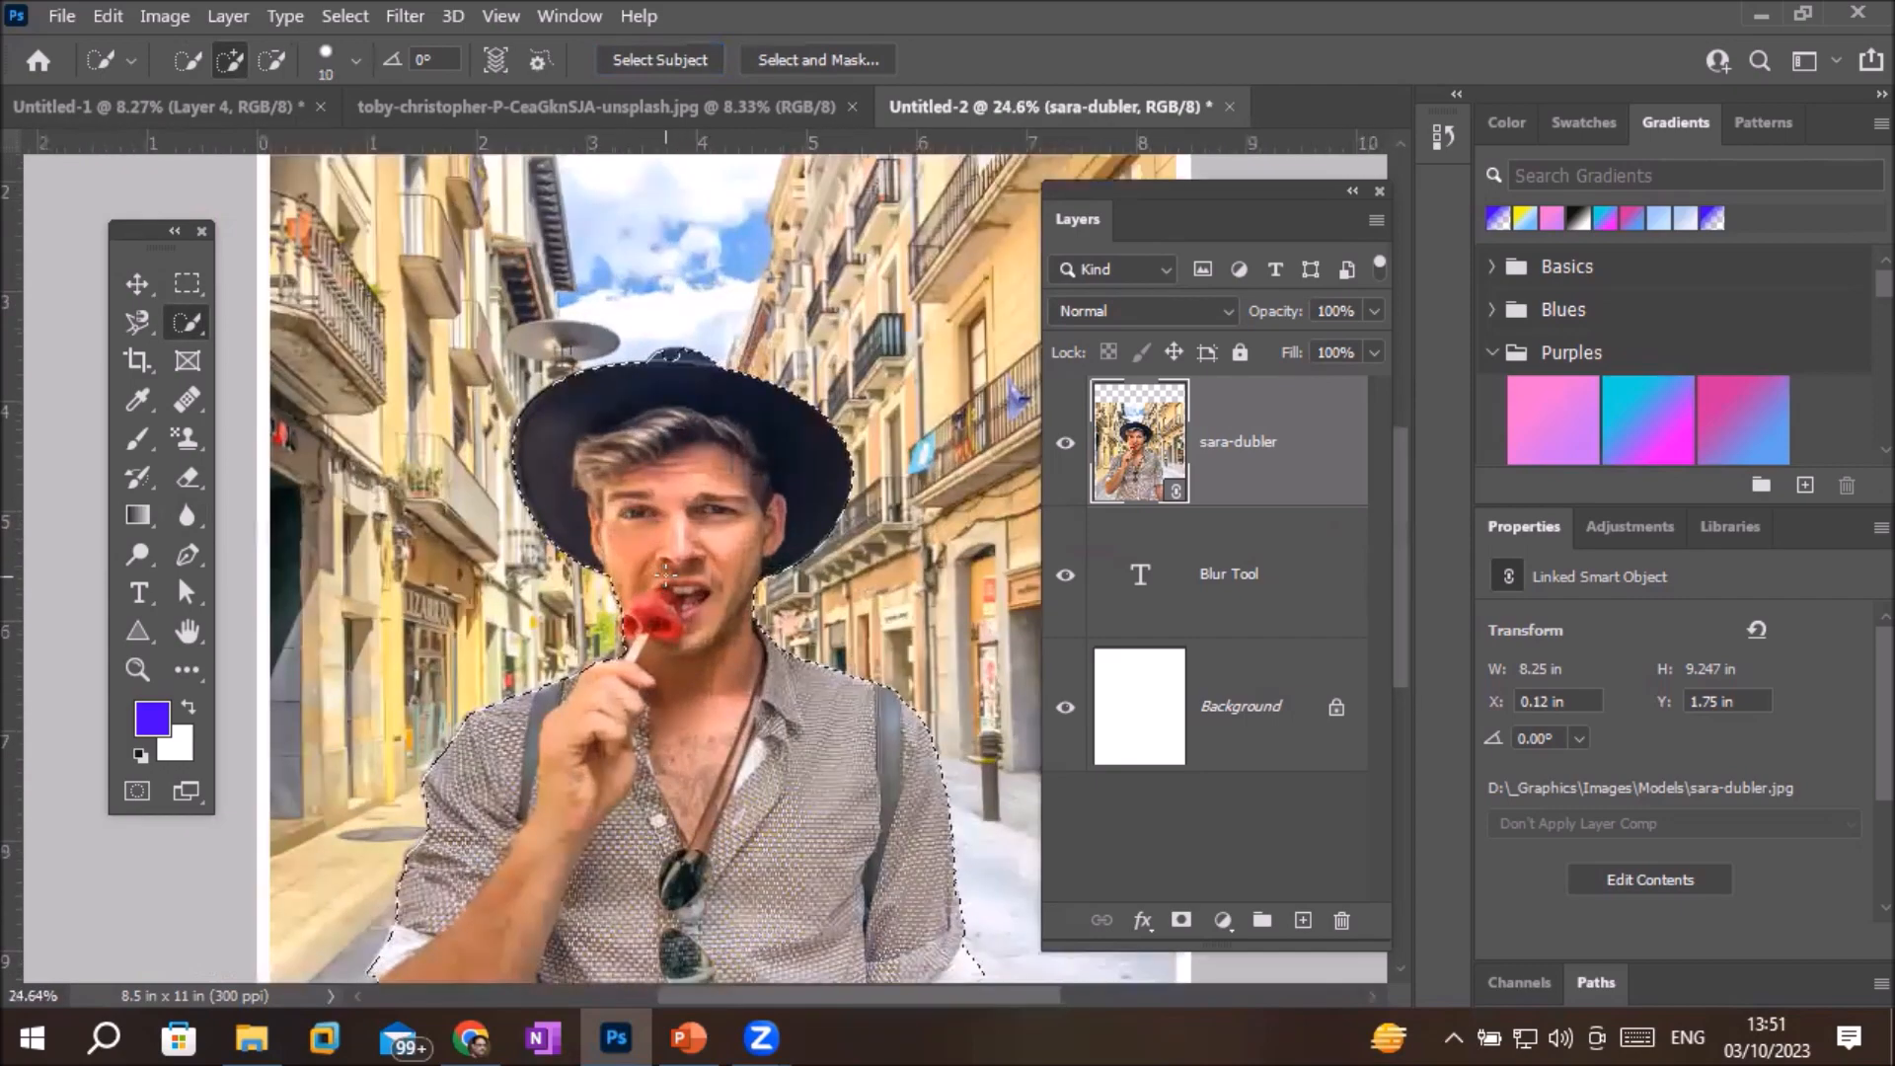
scroll(666, 574, "down", 4)
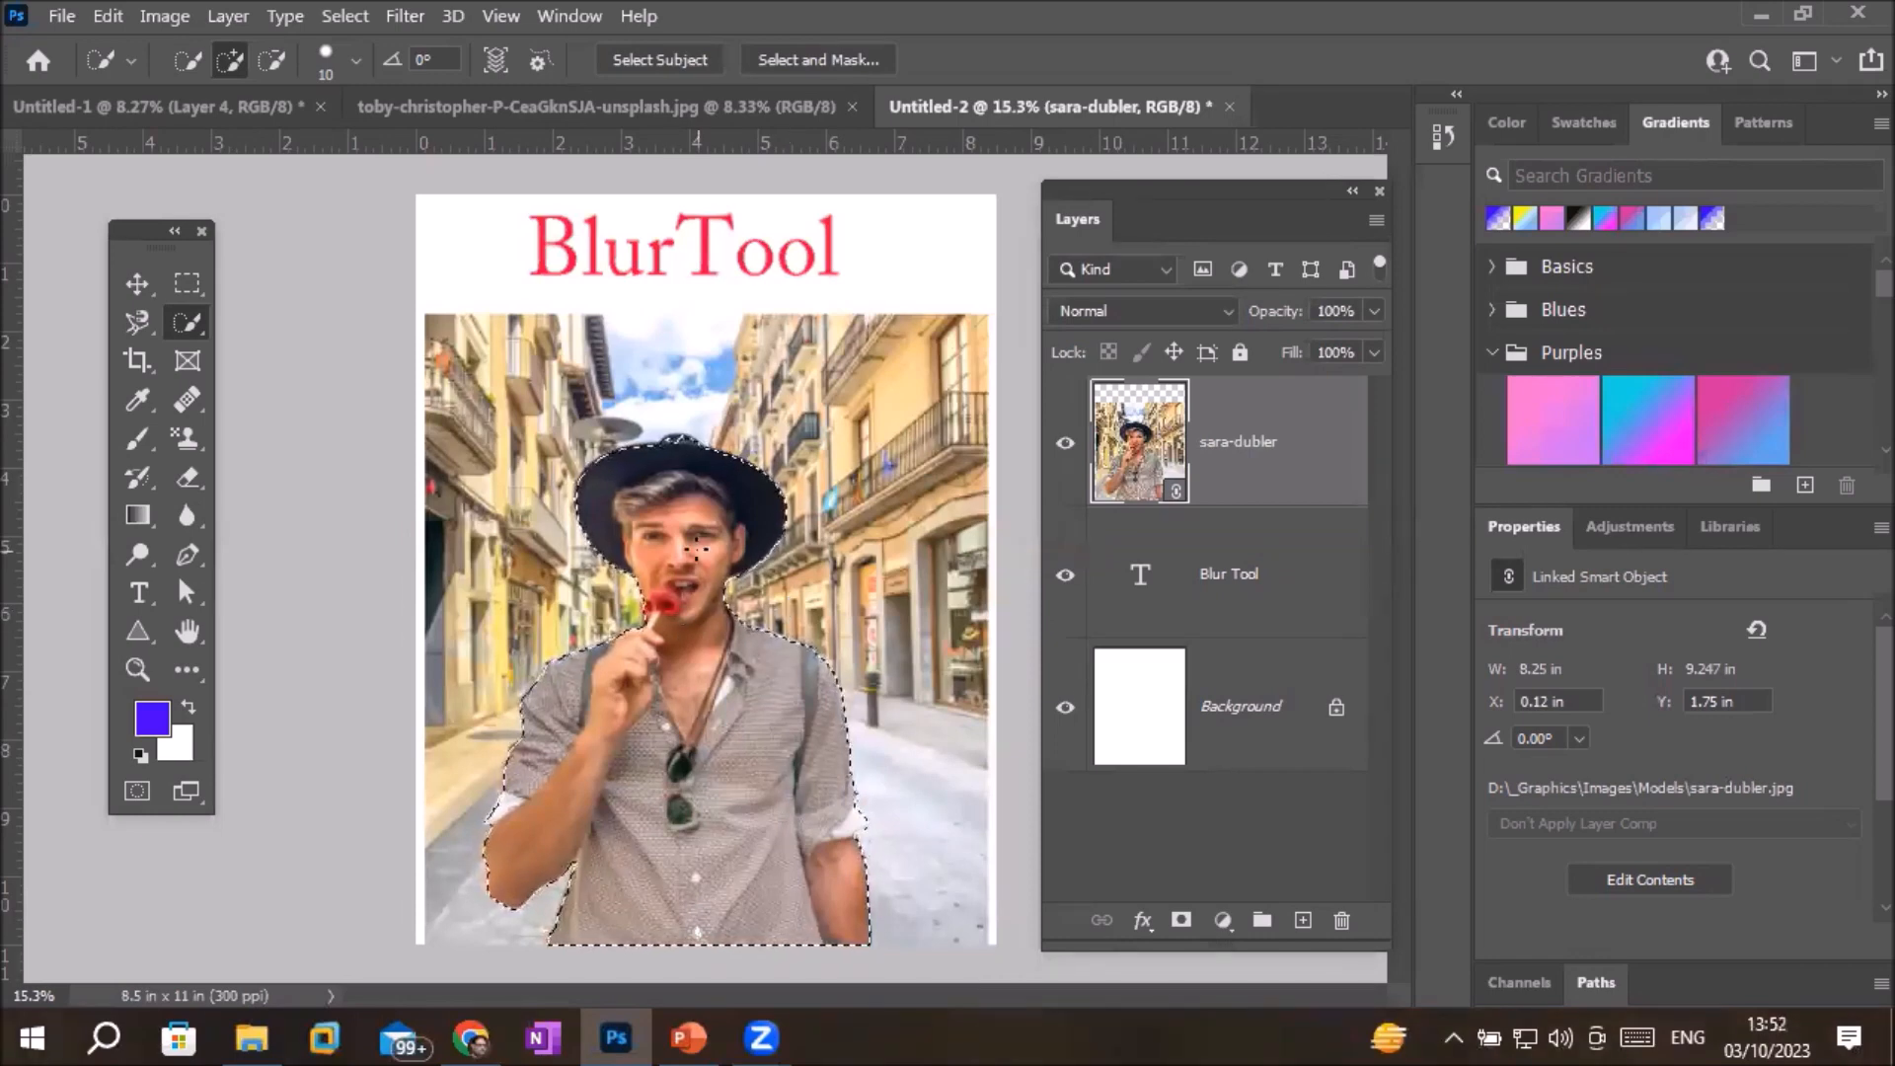
right_click(697, 547)
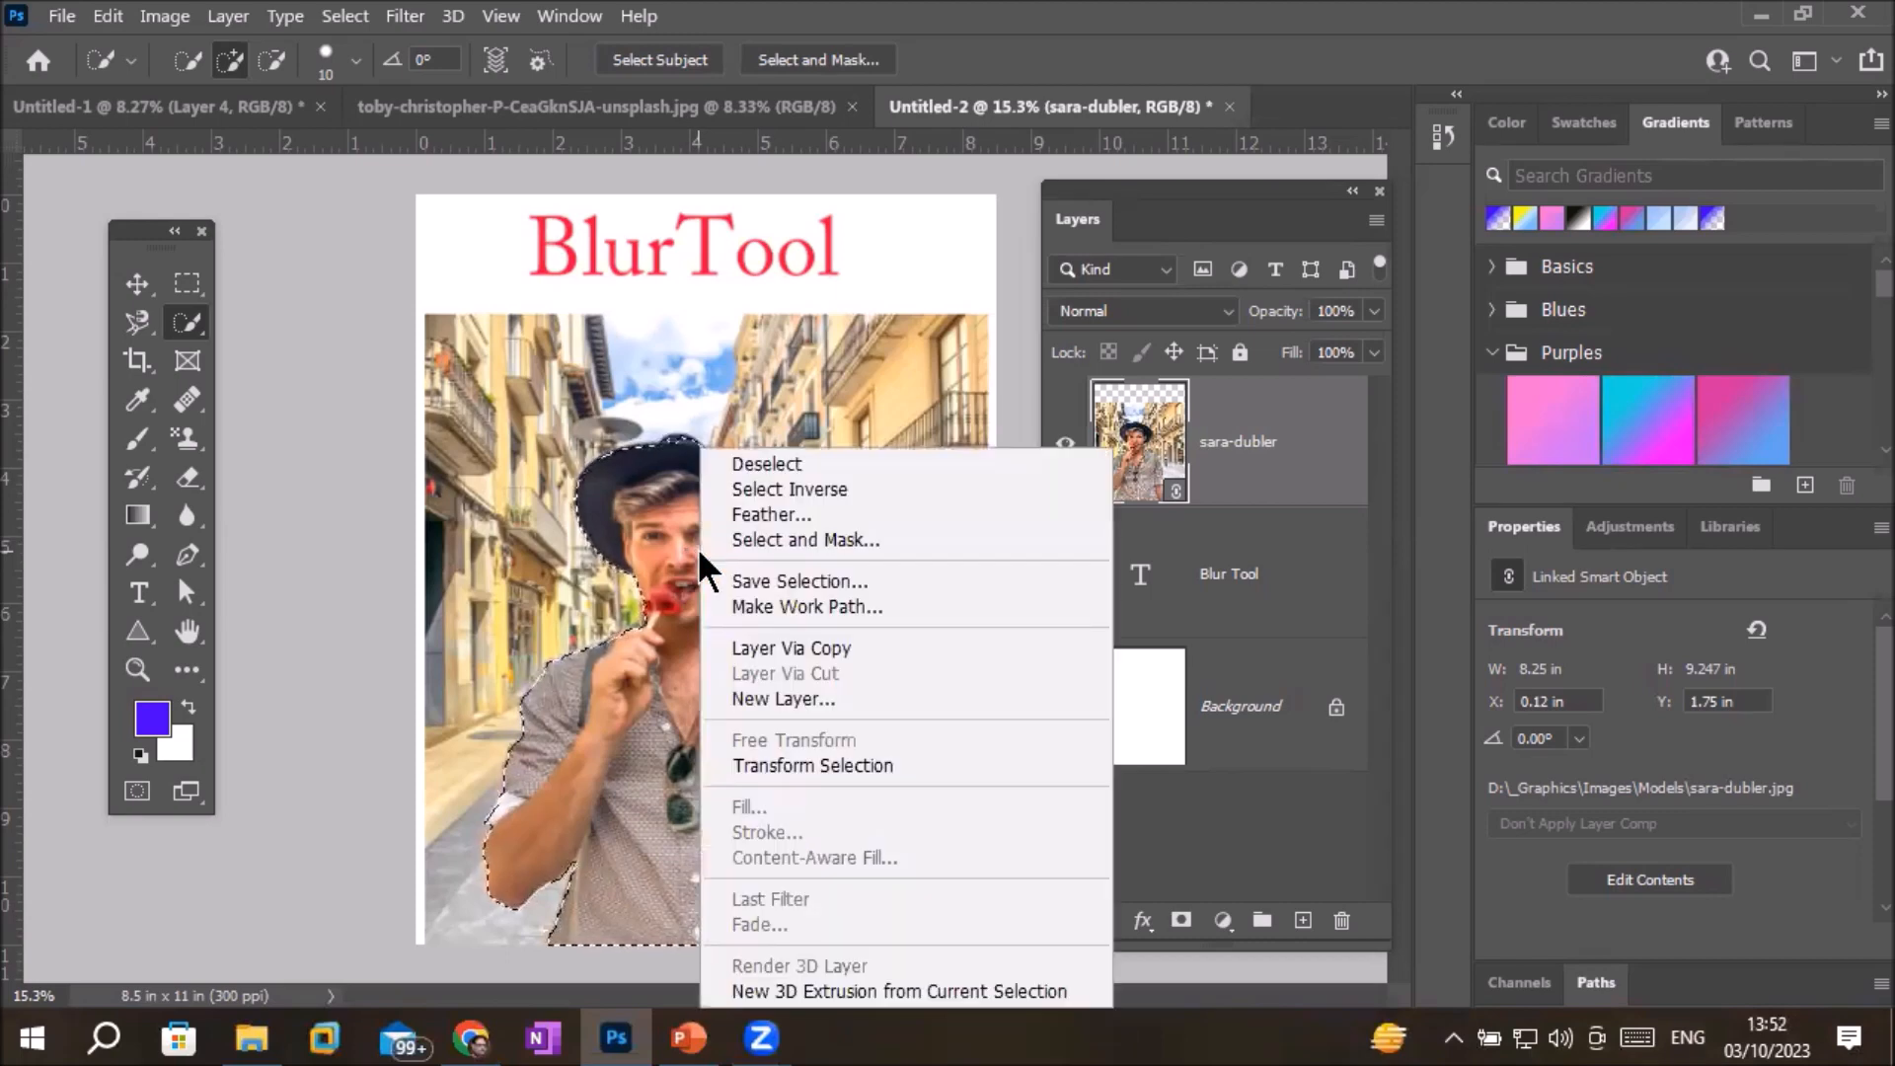
left_click(802, 485)
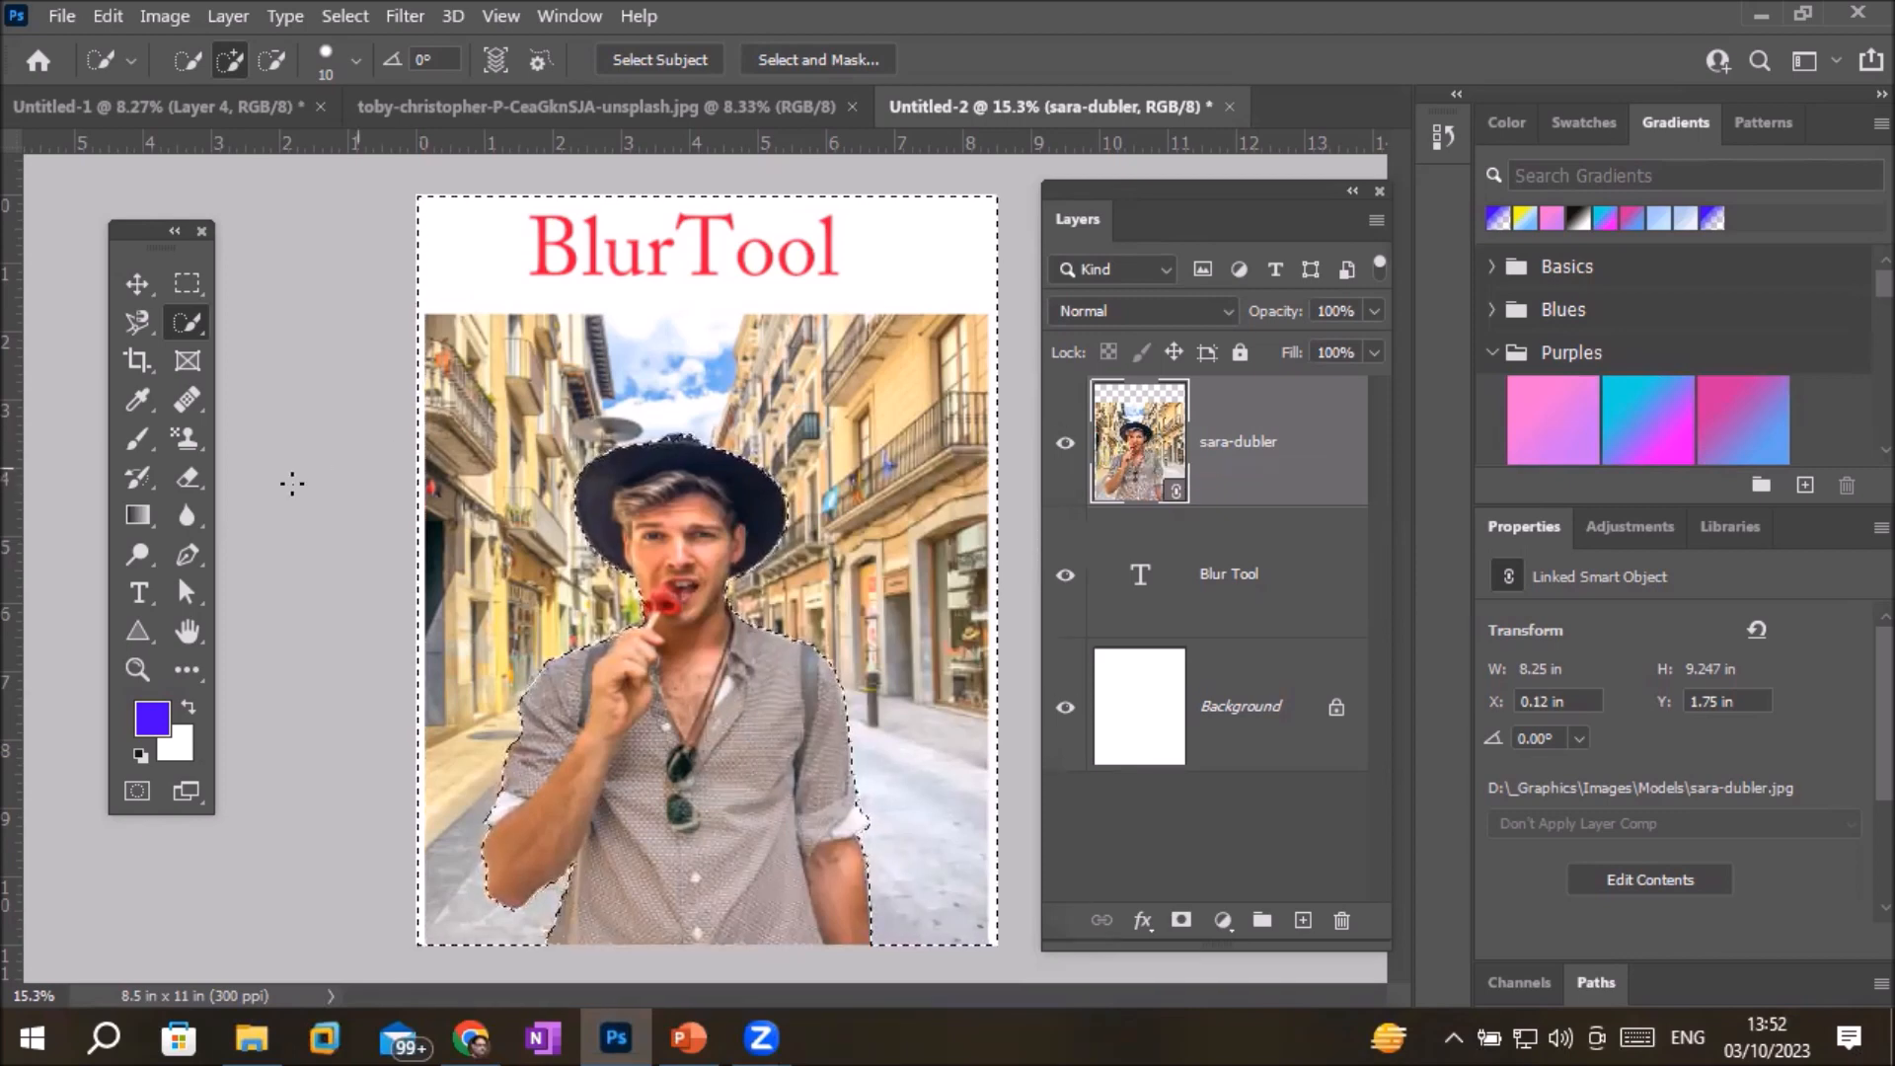
Apply the Blur tool to the photo's background and accept rasterizing the smart object
left_click(189, 519)
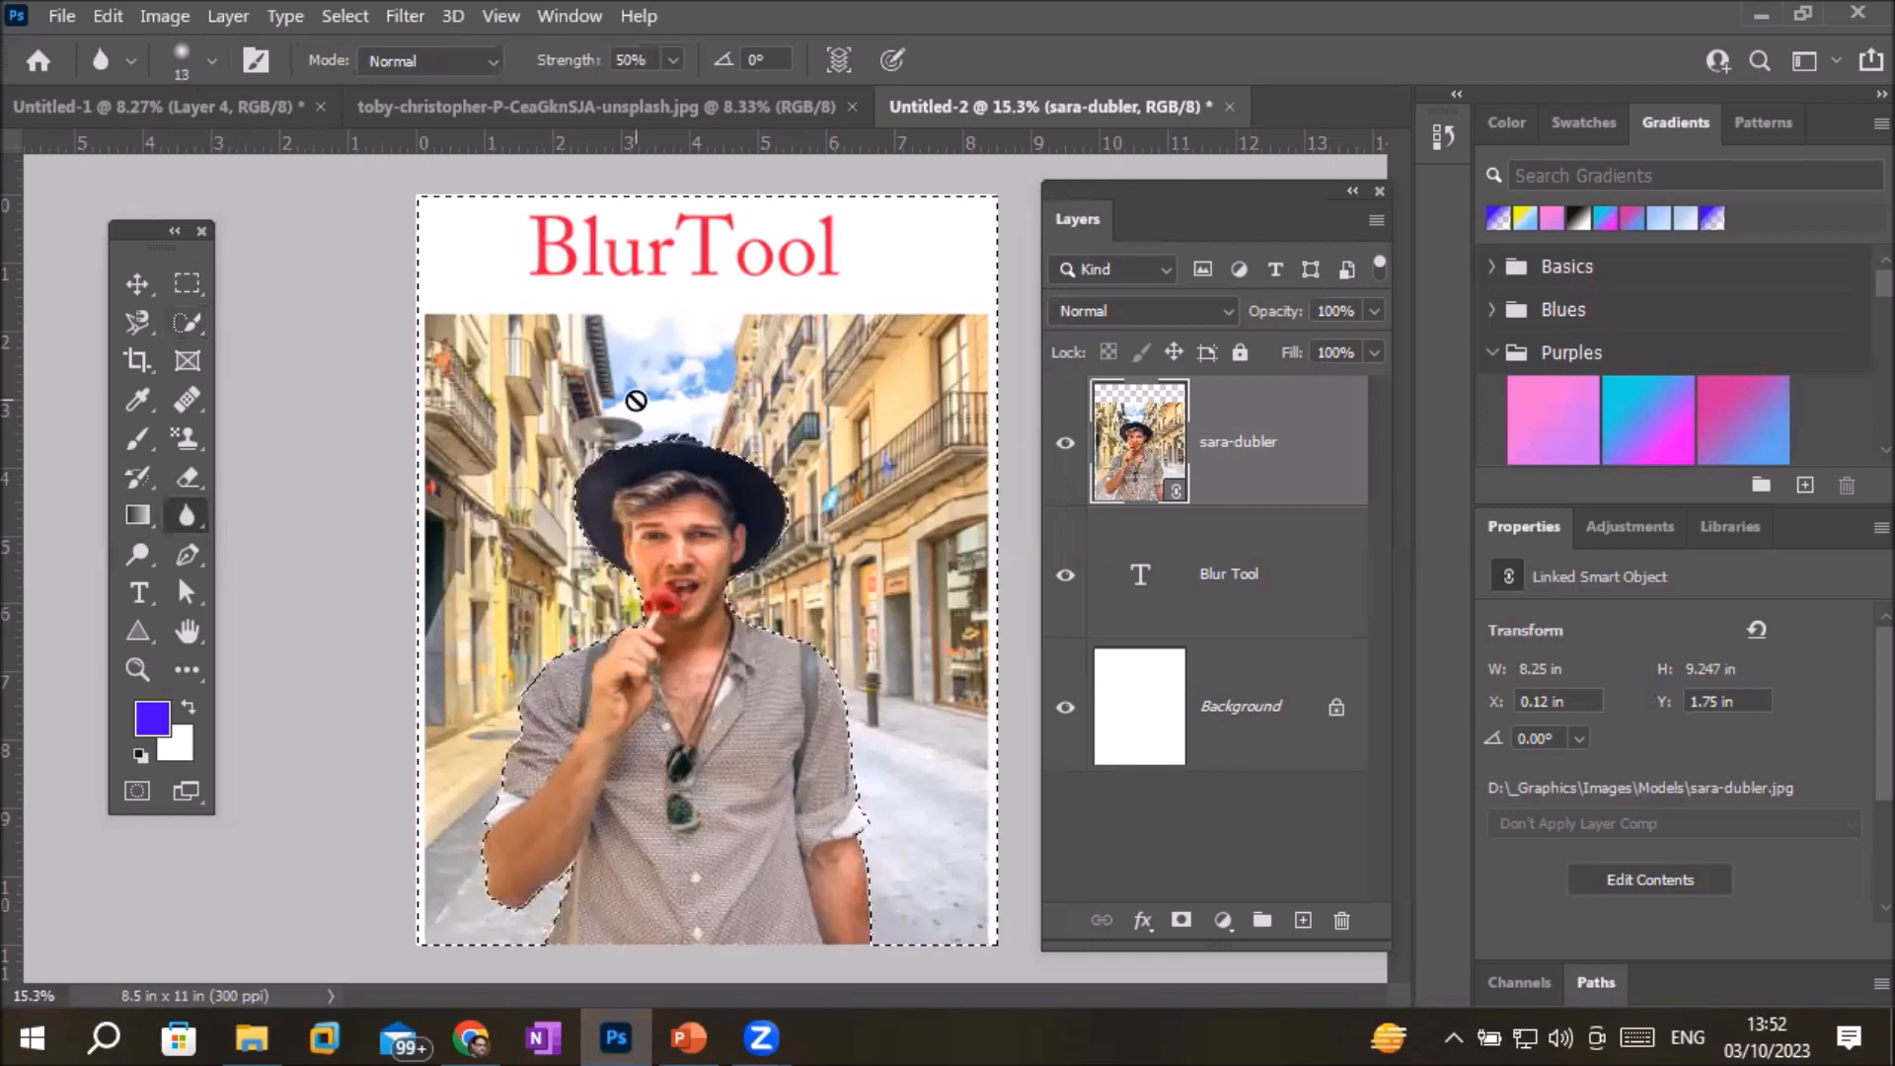
left_click(635, 400)
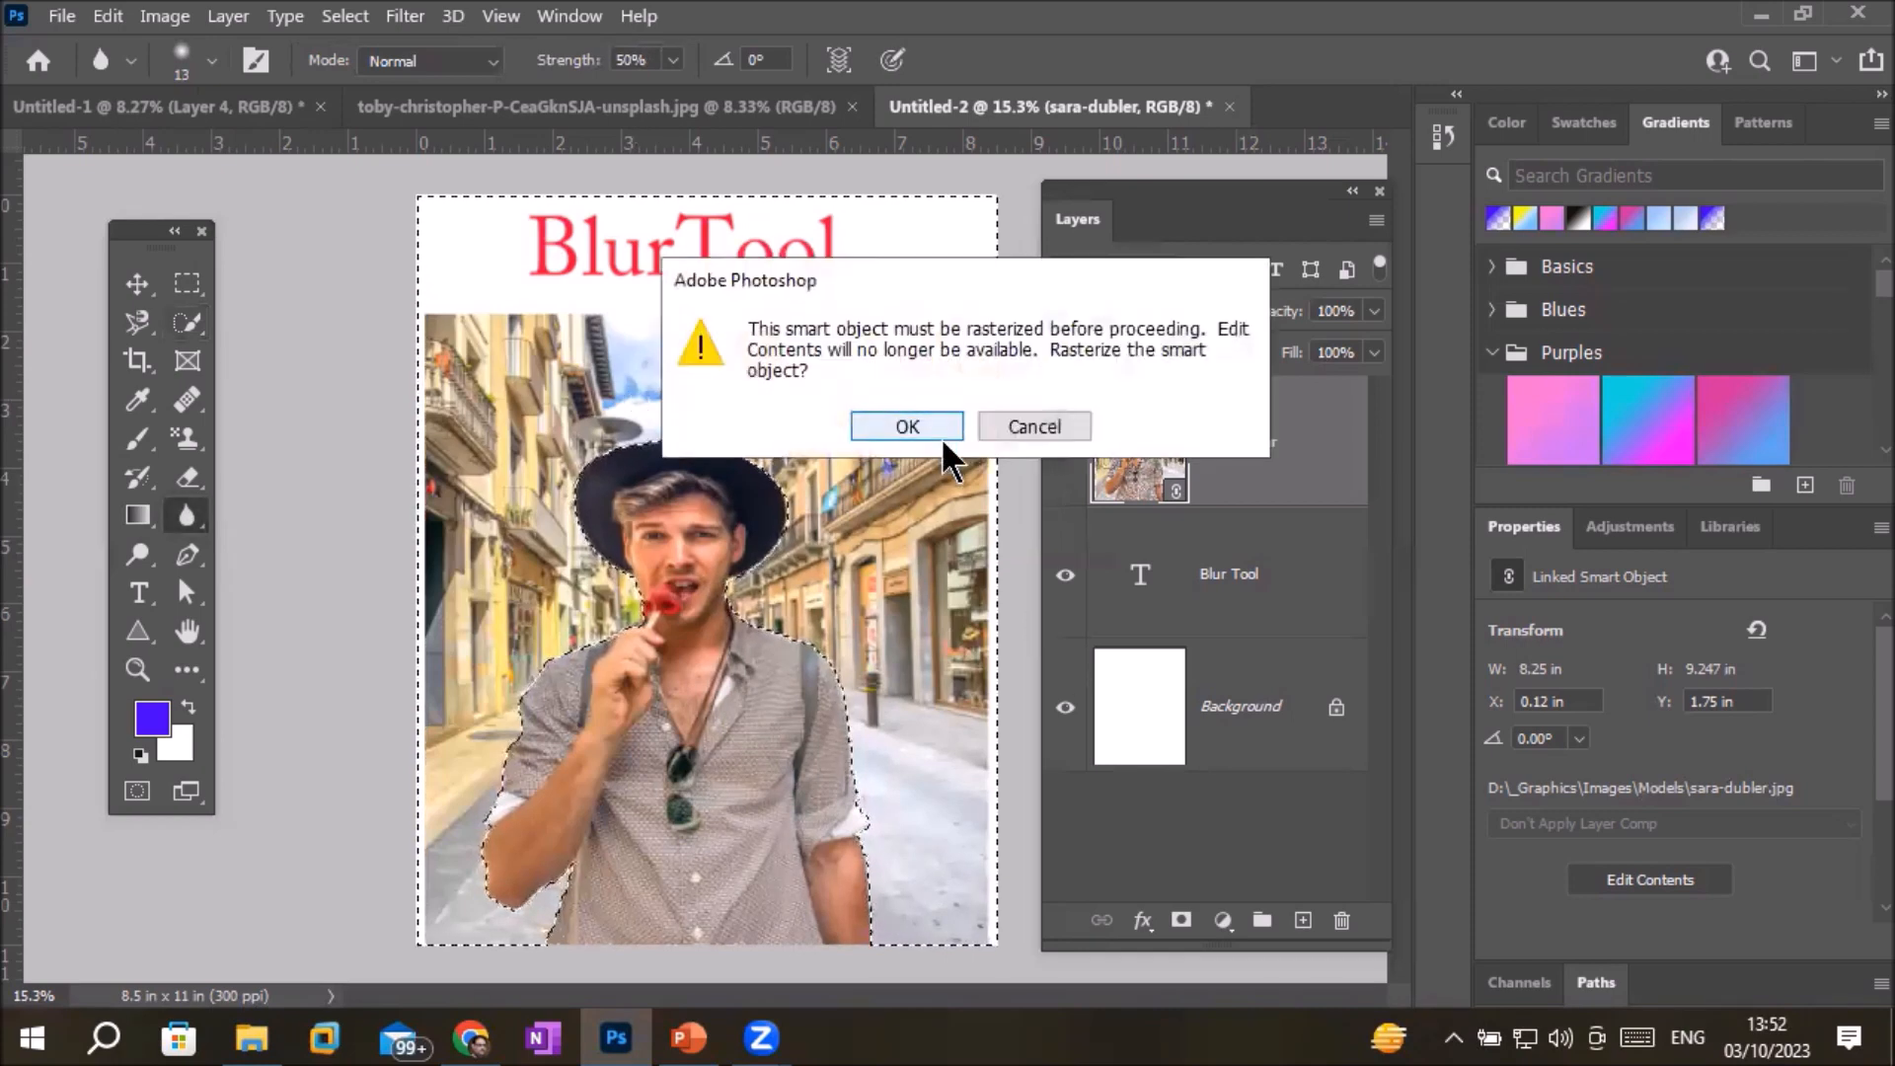
left_click_drag(1003, 279, 593, 289)
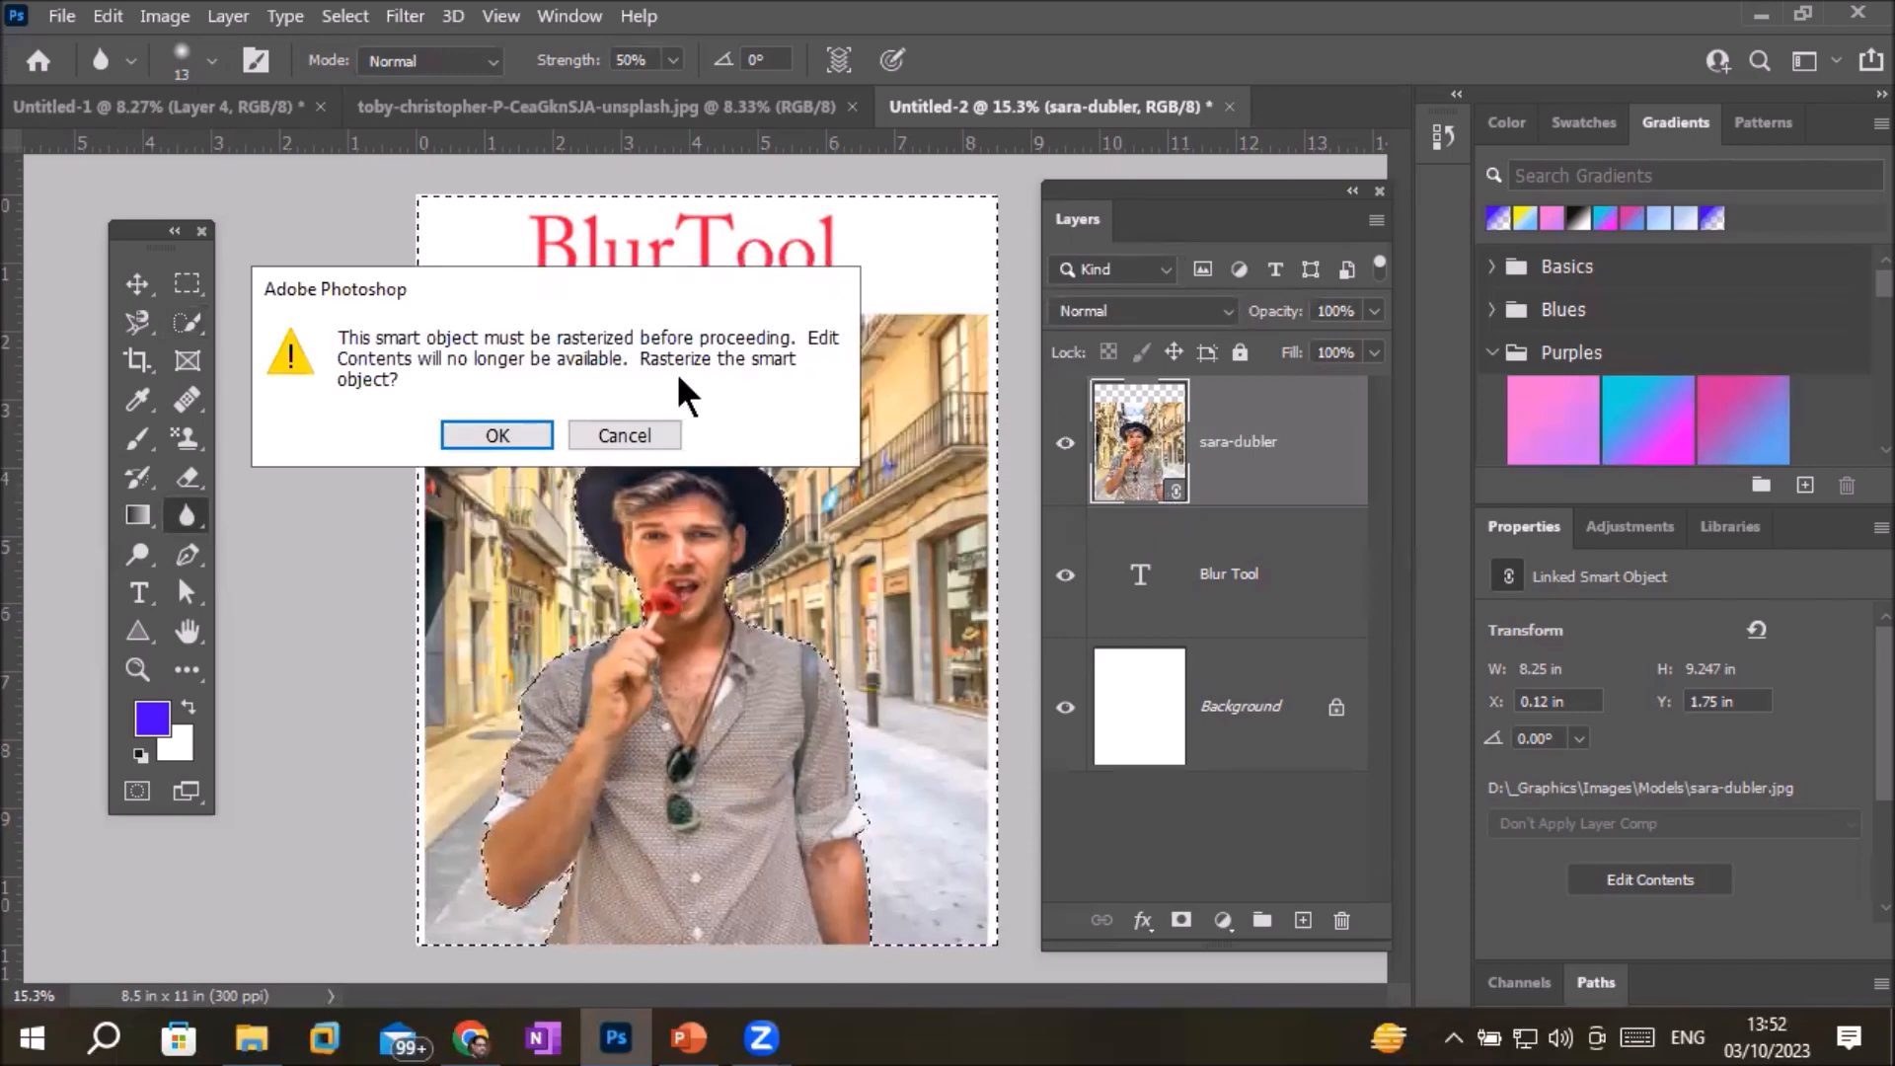
left_click(501, 437)
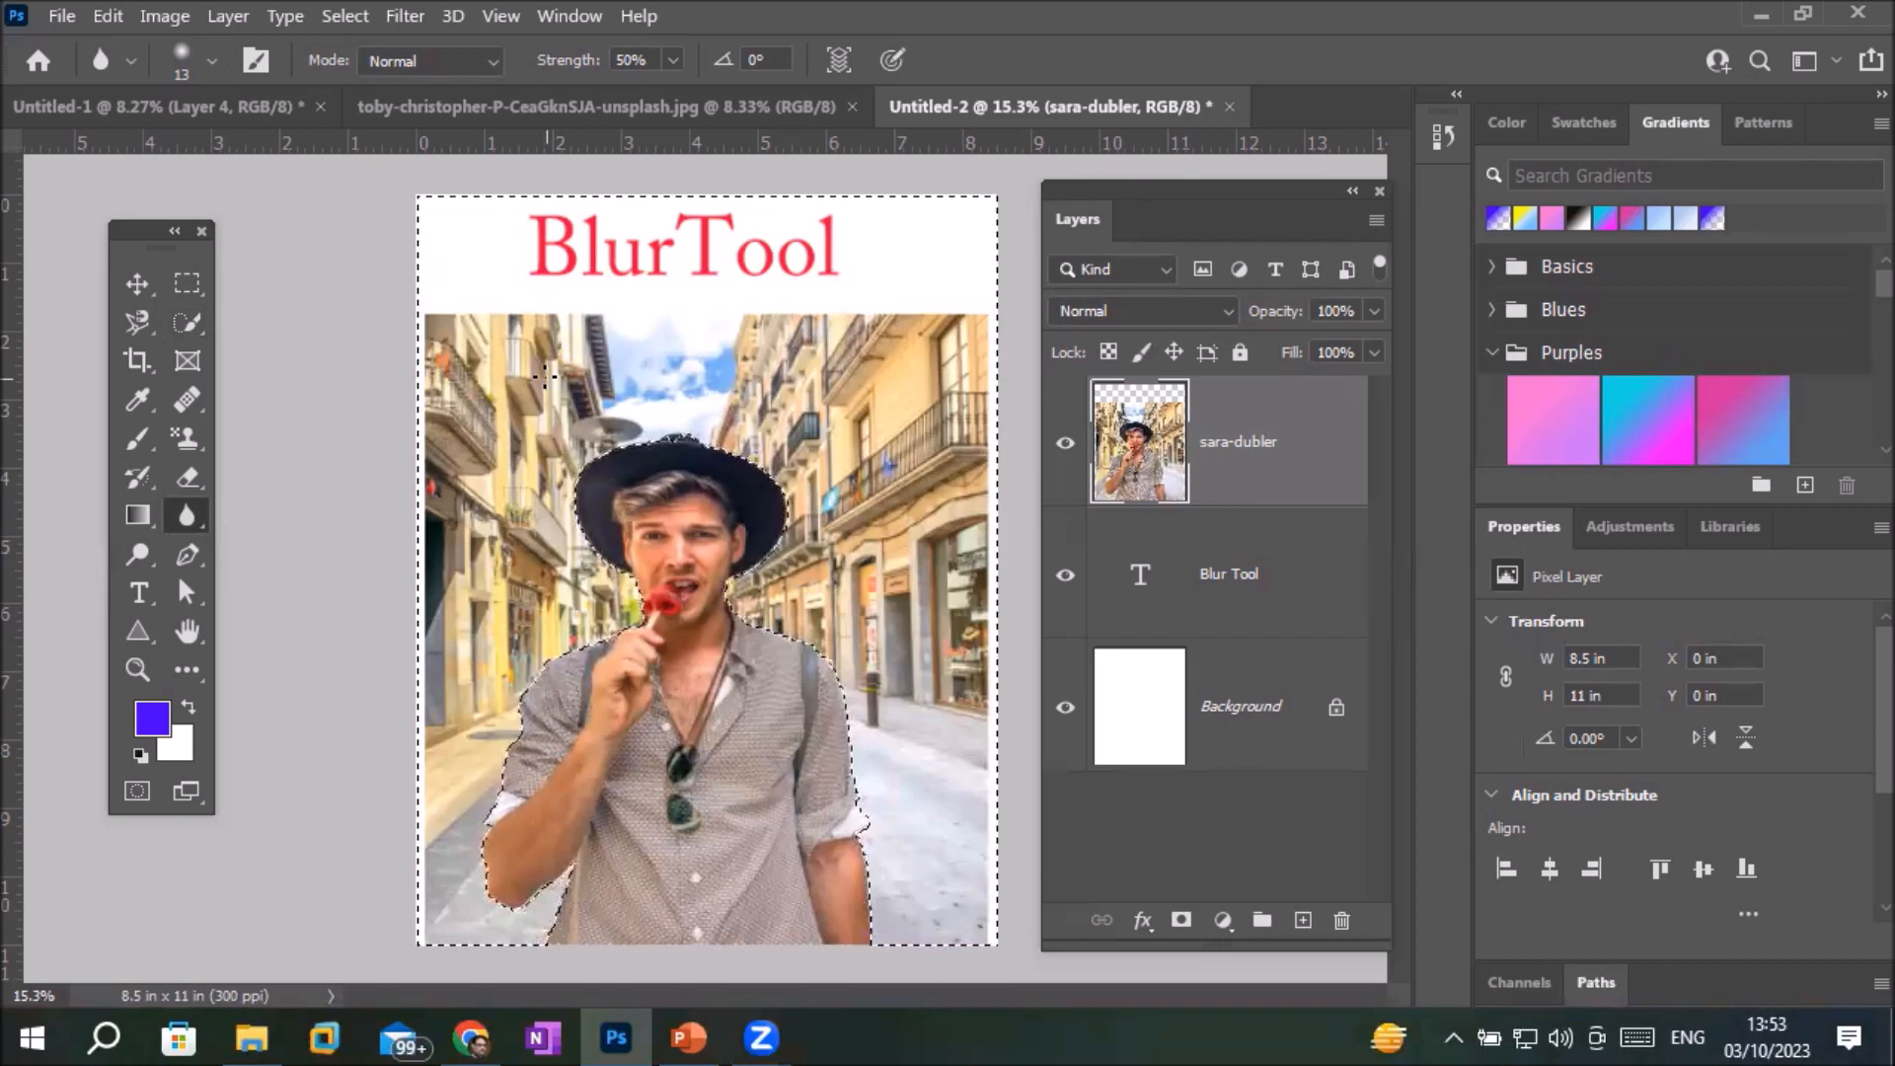
Enlarge the Blur tool's brush size to 1200
key("bracketright")
key("bracketright")
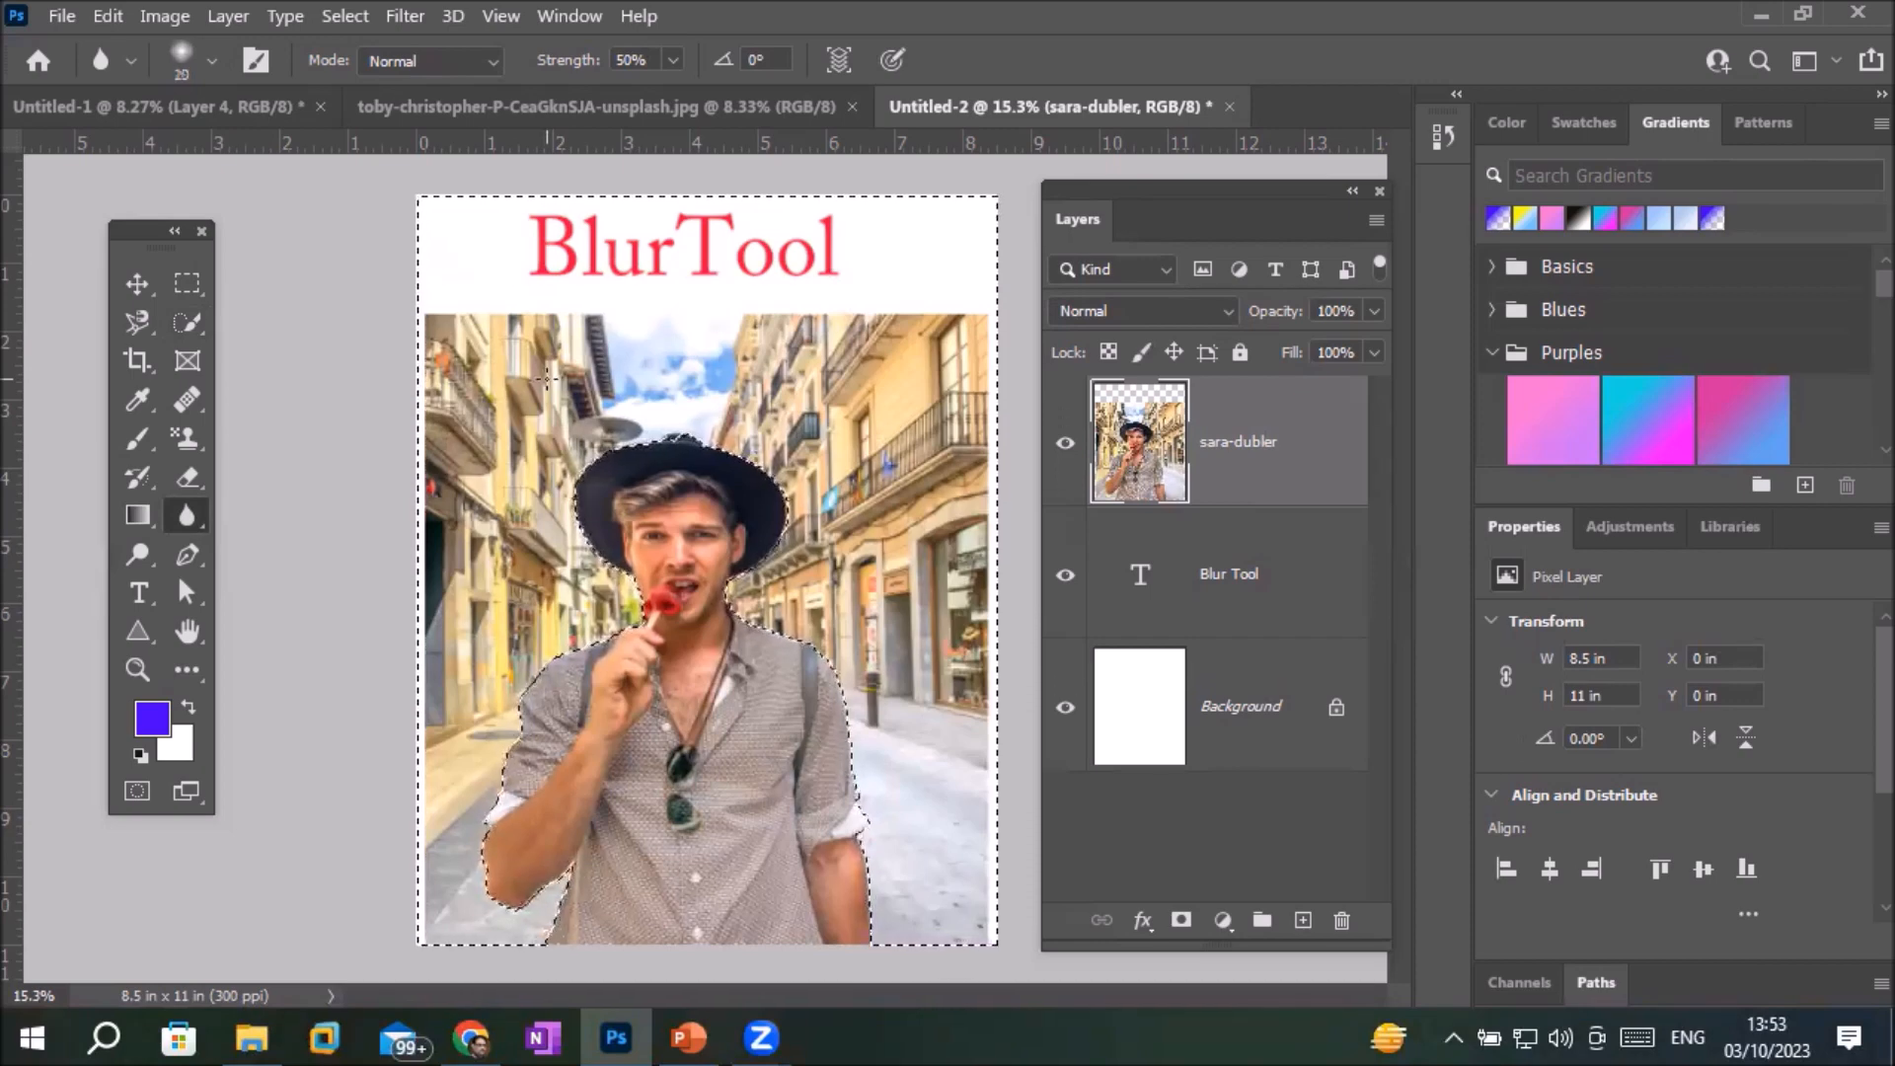
key("bracketright")
key("bracketright")
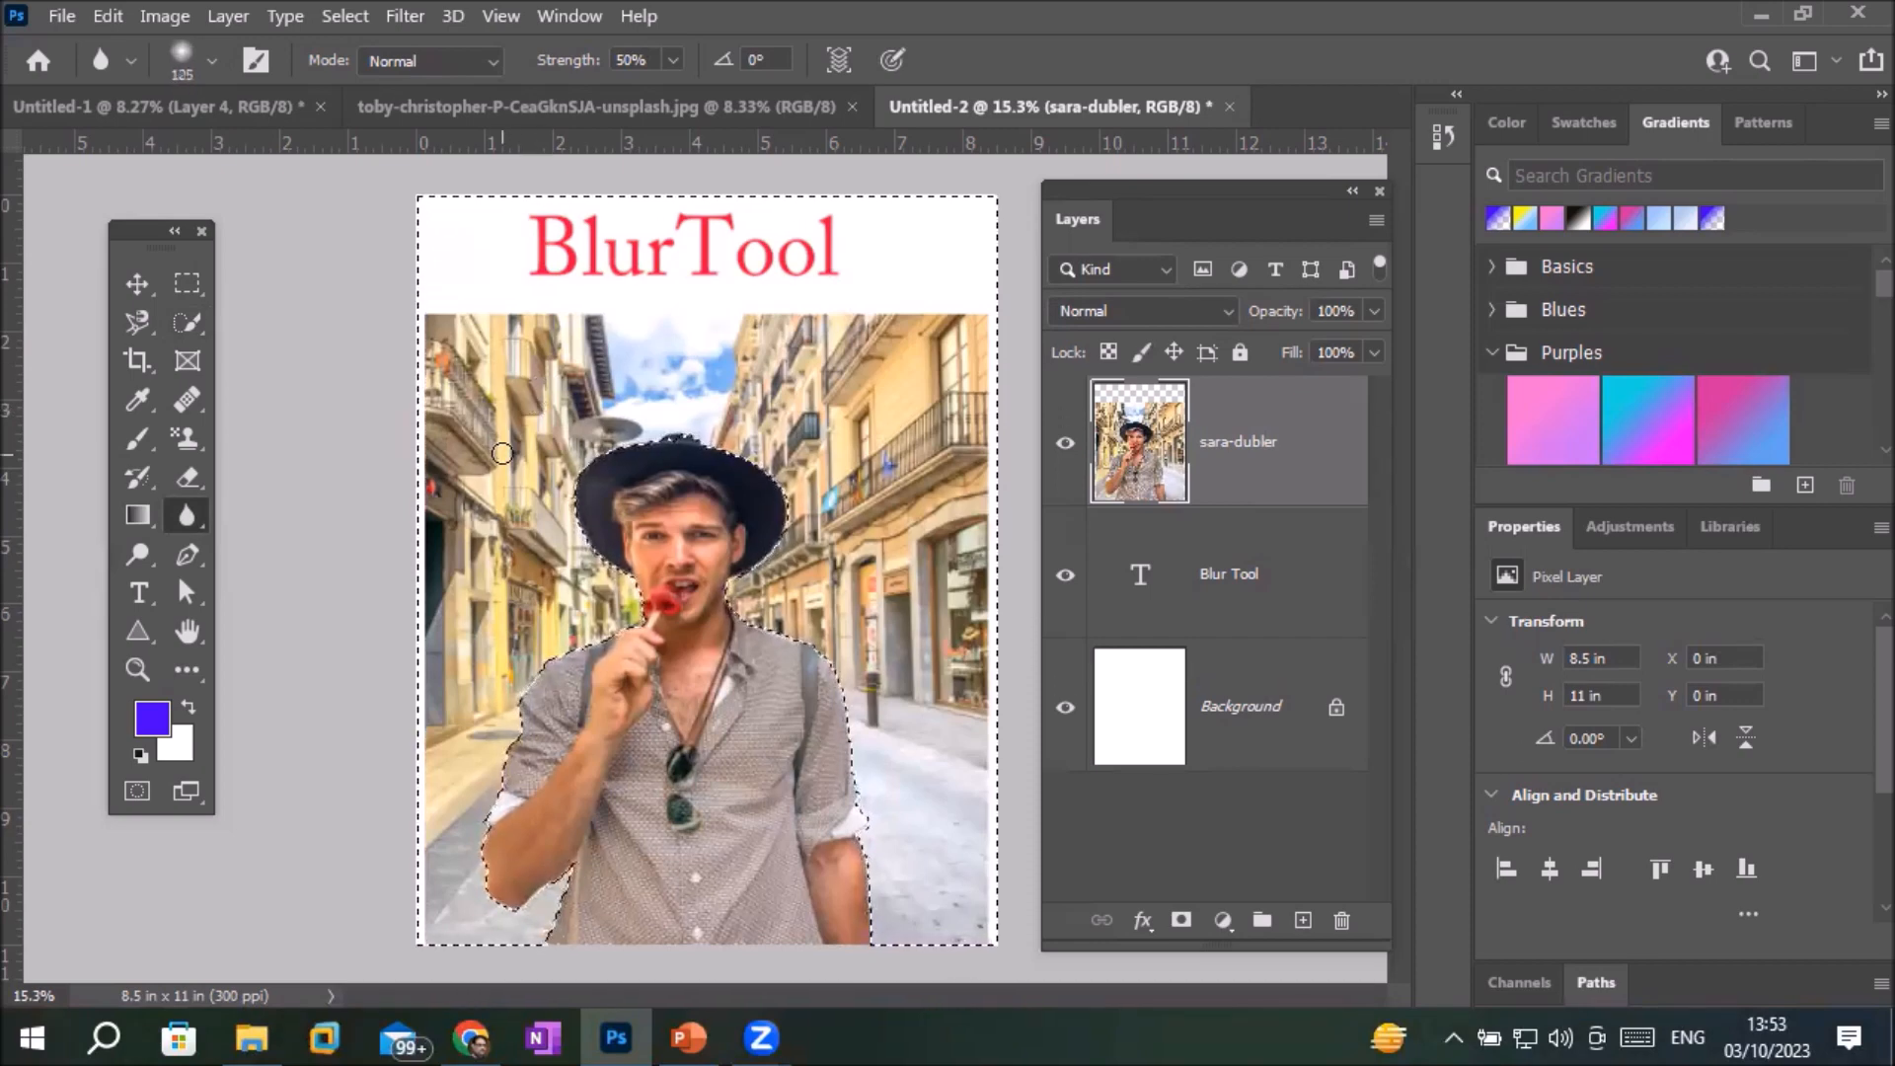
key("bracketright")
key("bracketright")
key("bracketright")
key("bracketright")
key("bracketright")
key("bracketright")
key("bracketright")
key("bracketright")
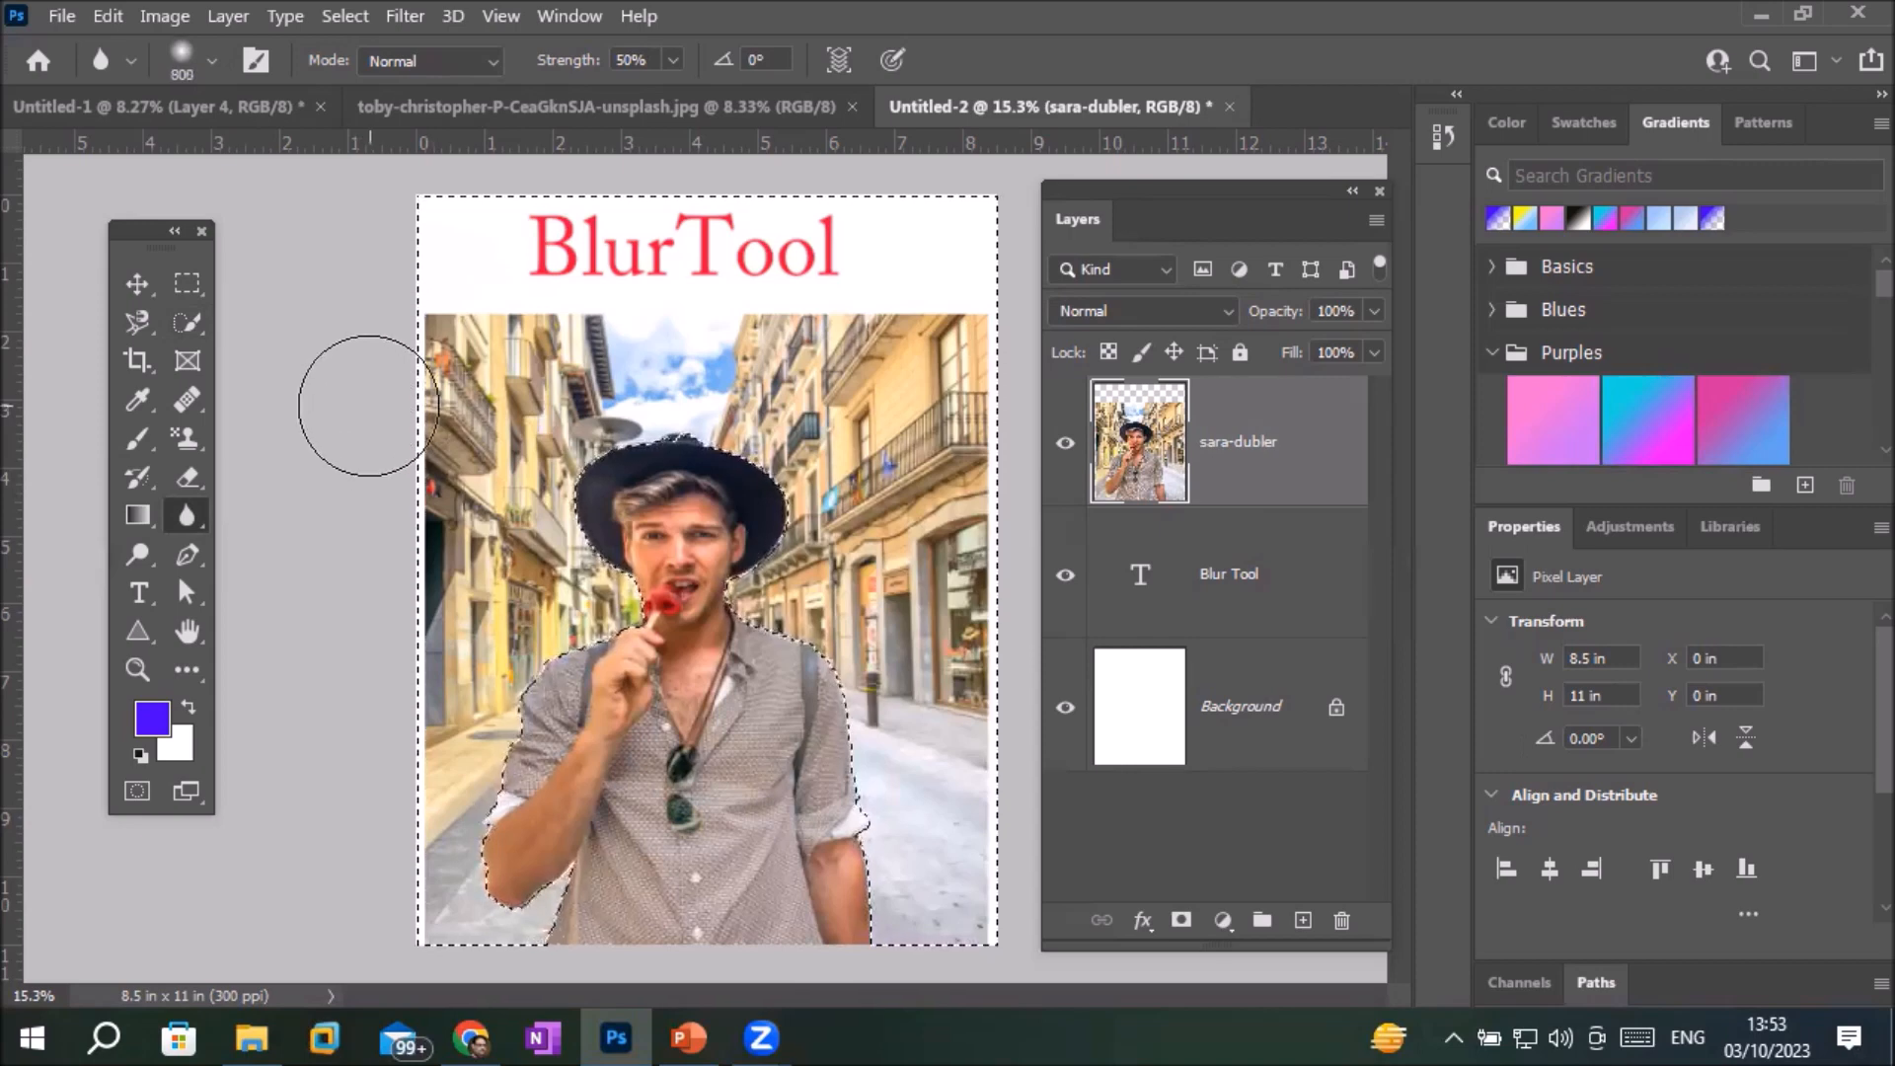
key("bracketright")
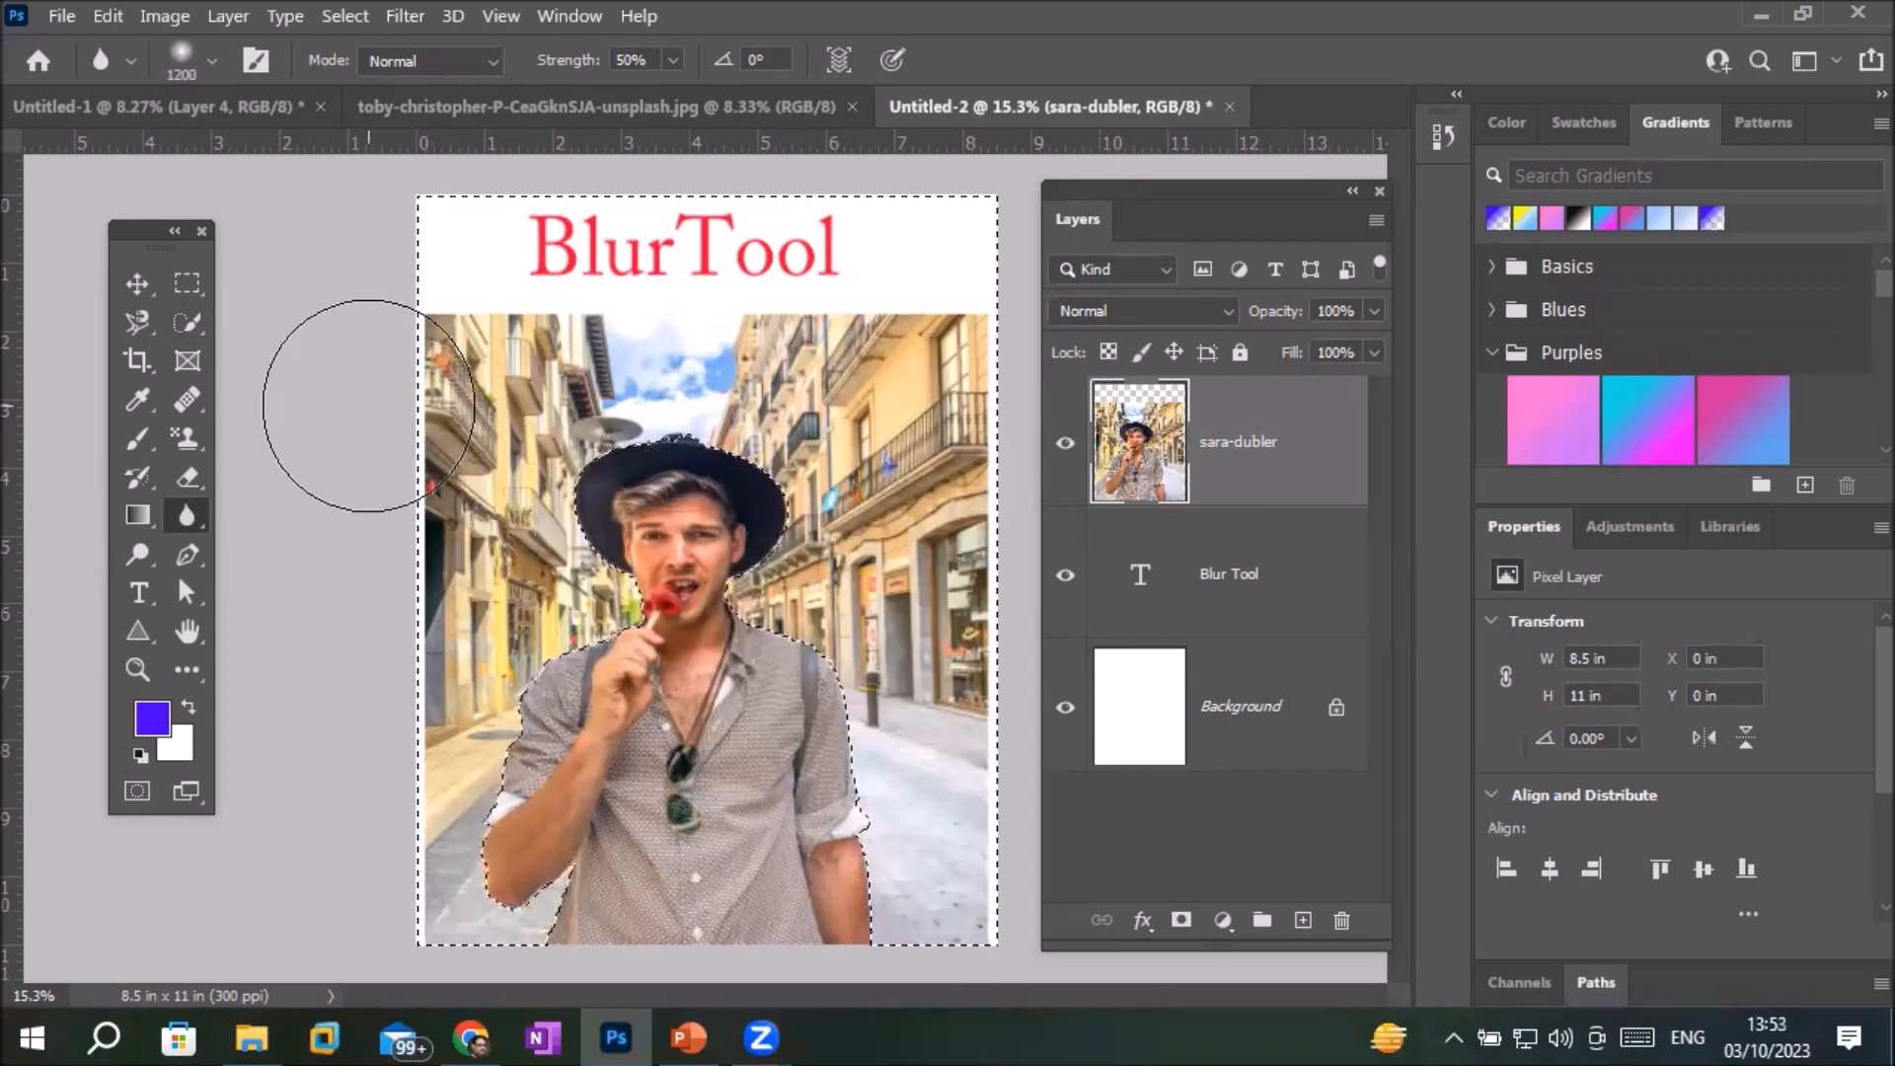
scroll(1027, 614, "up", 3)
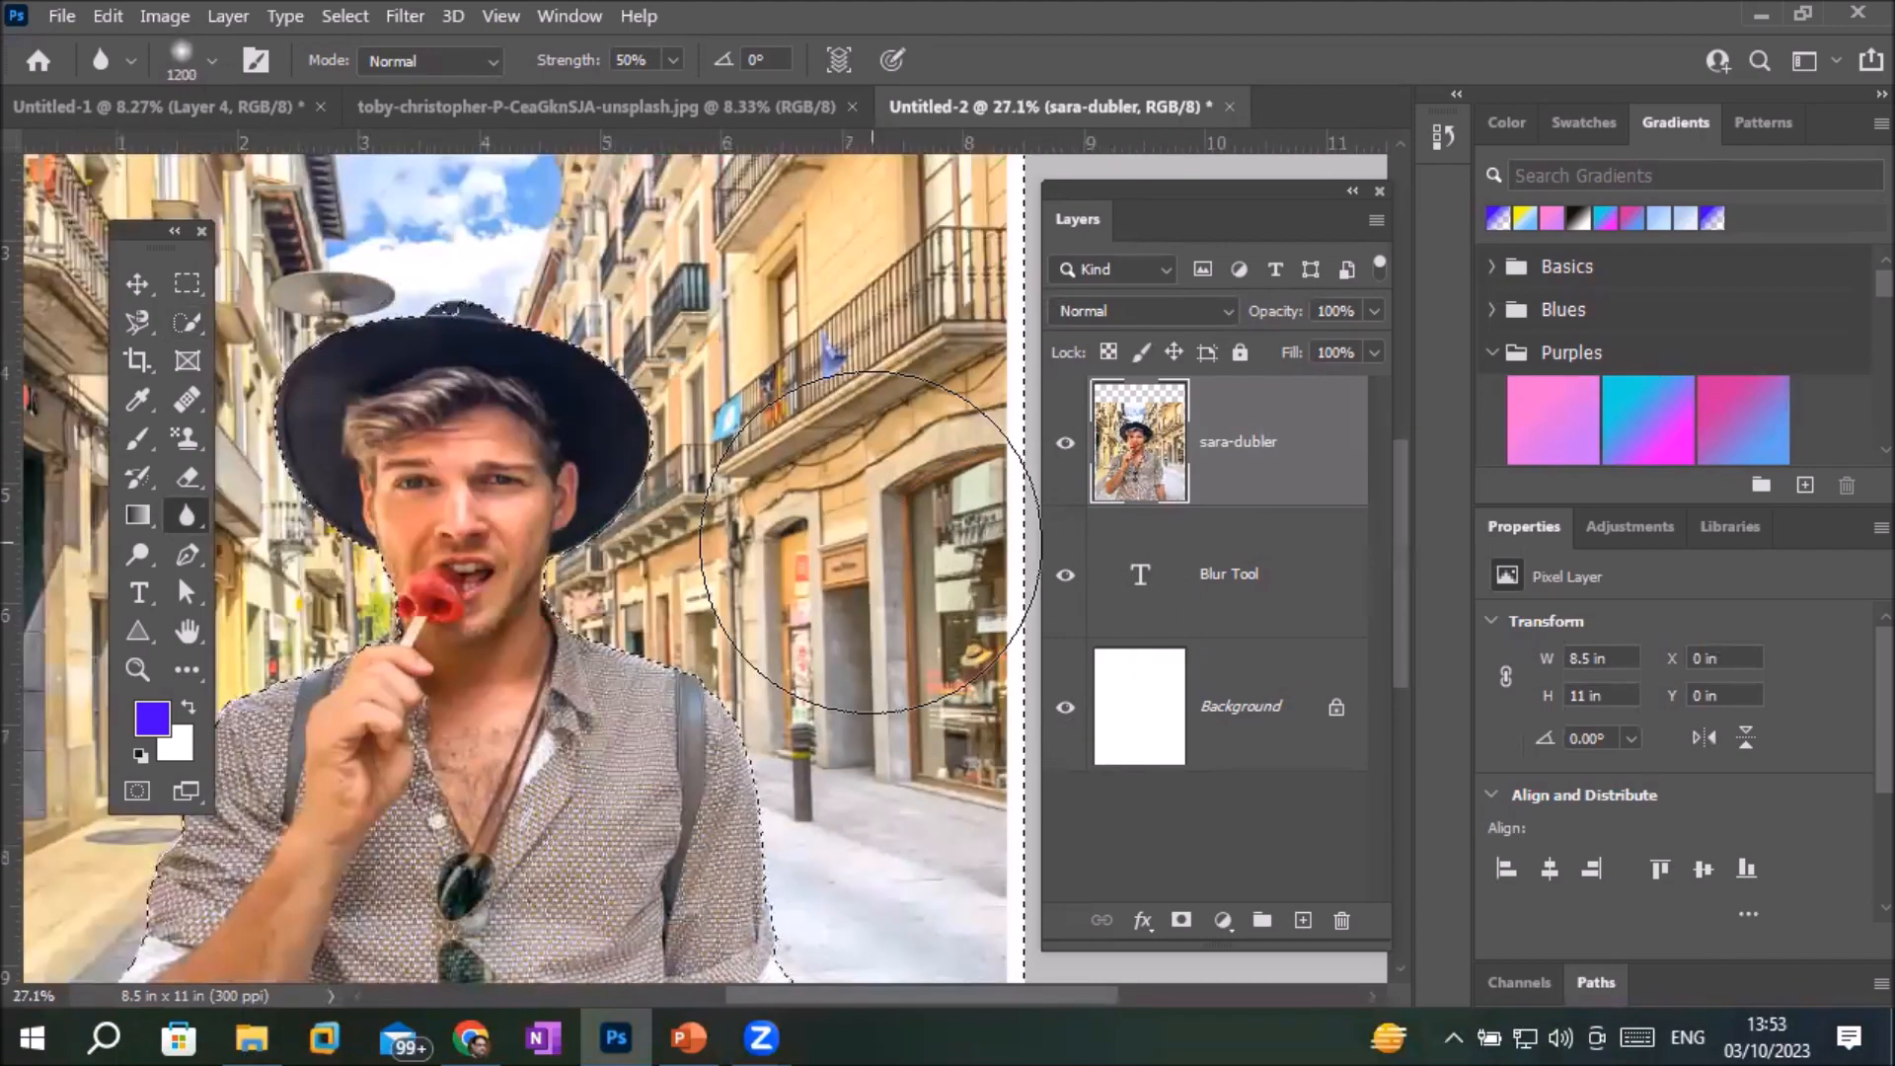
scroll(870, 542, "up", 4)
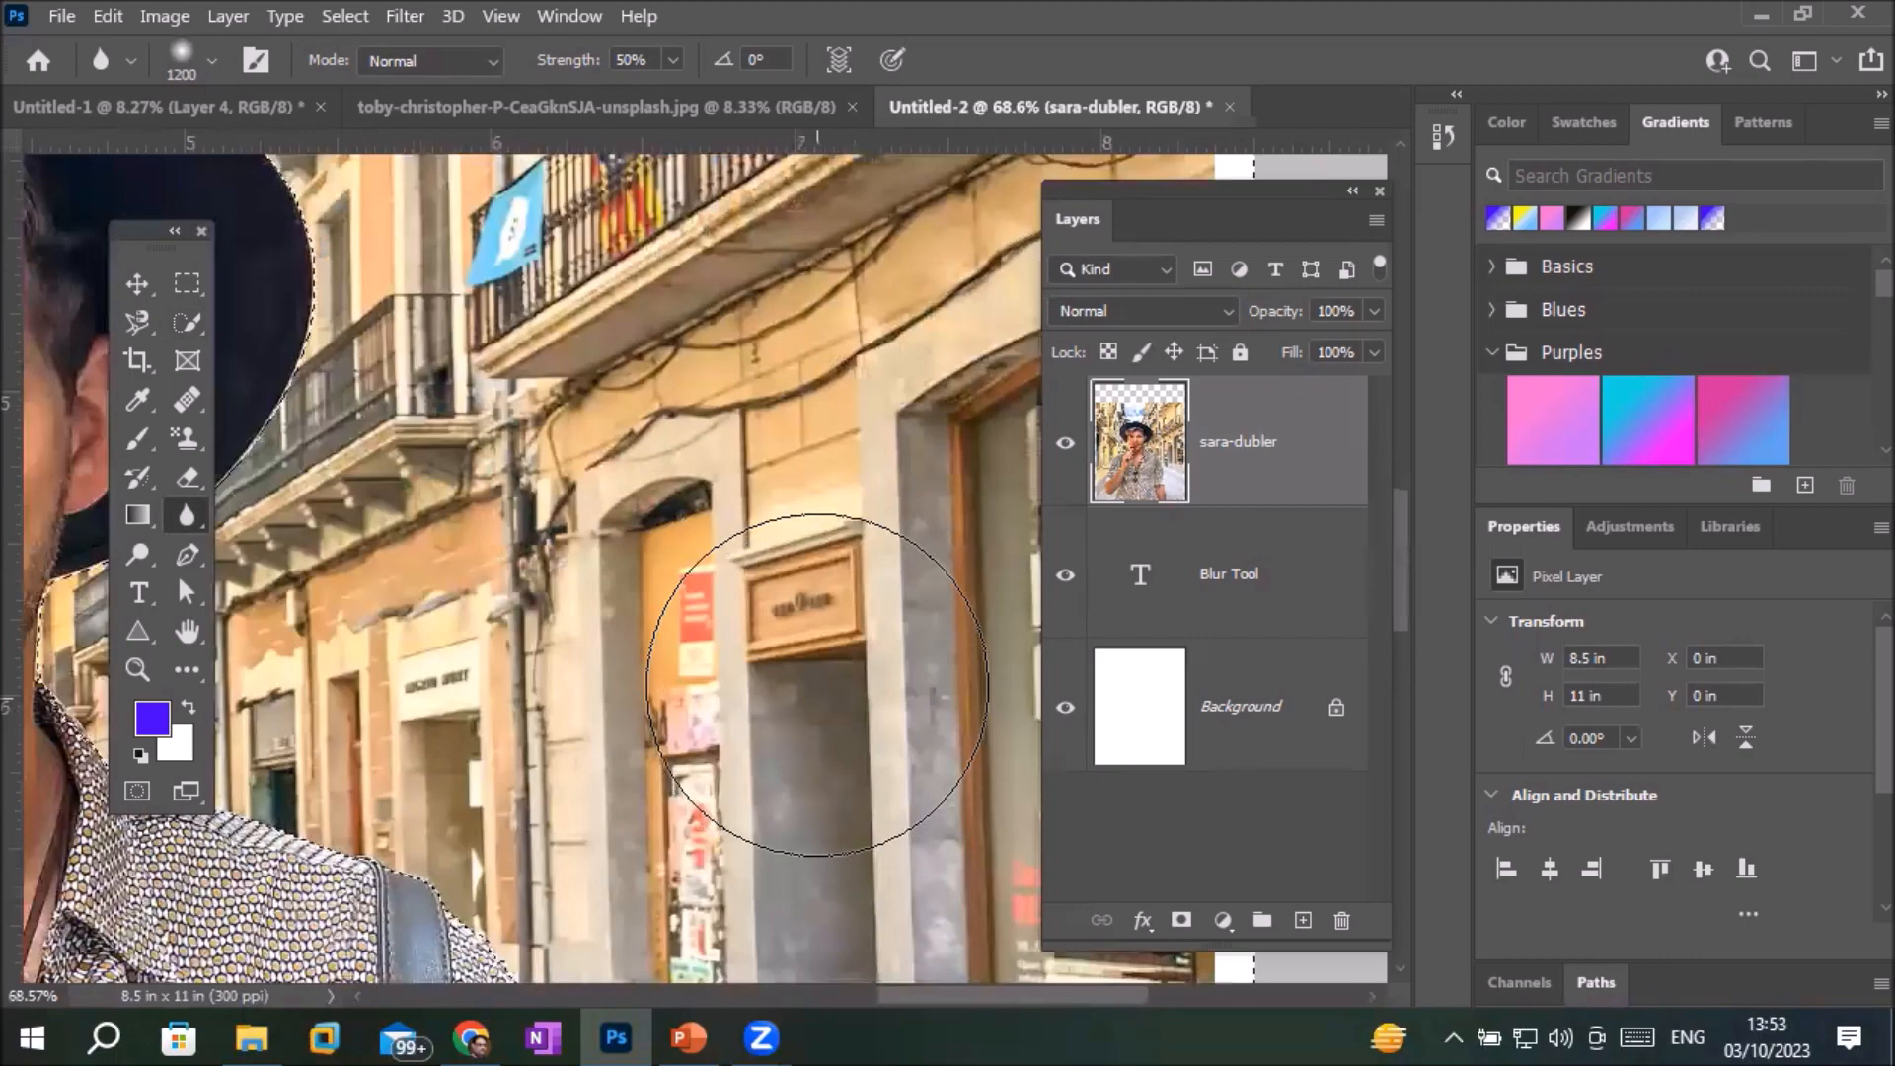
scroll(779, 604, "down", 5)
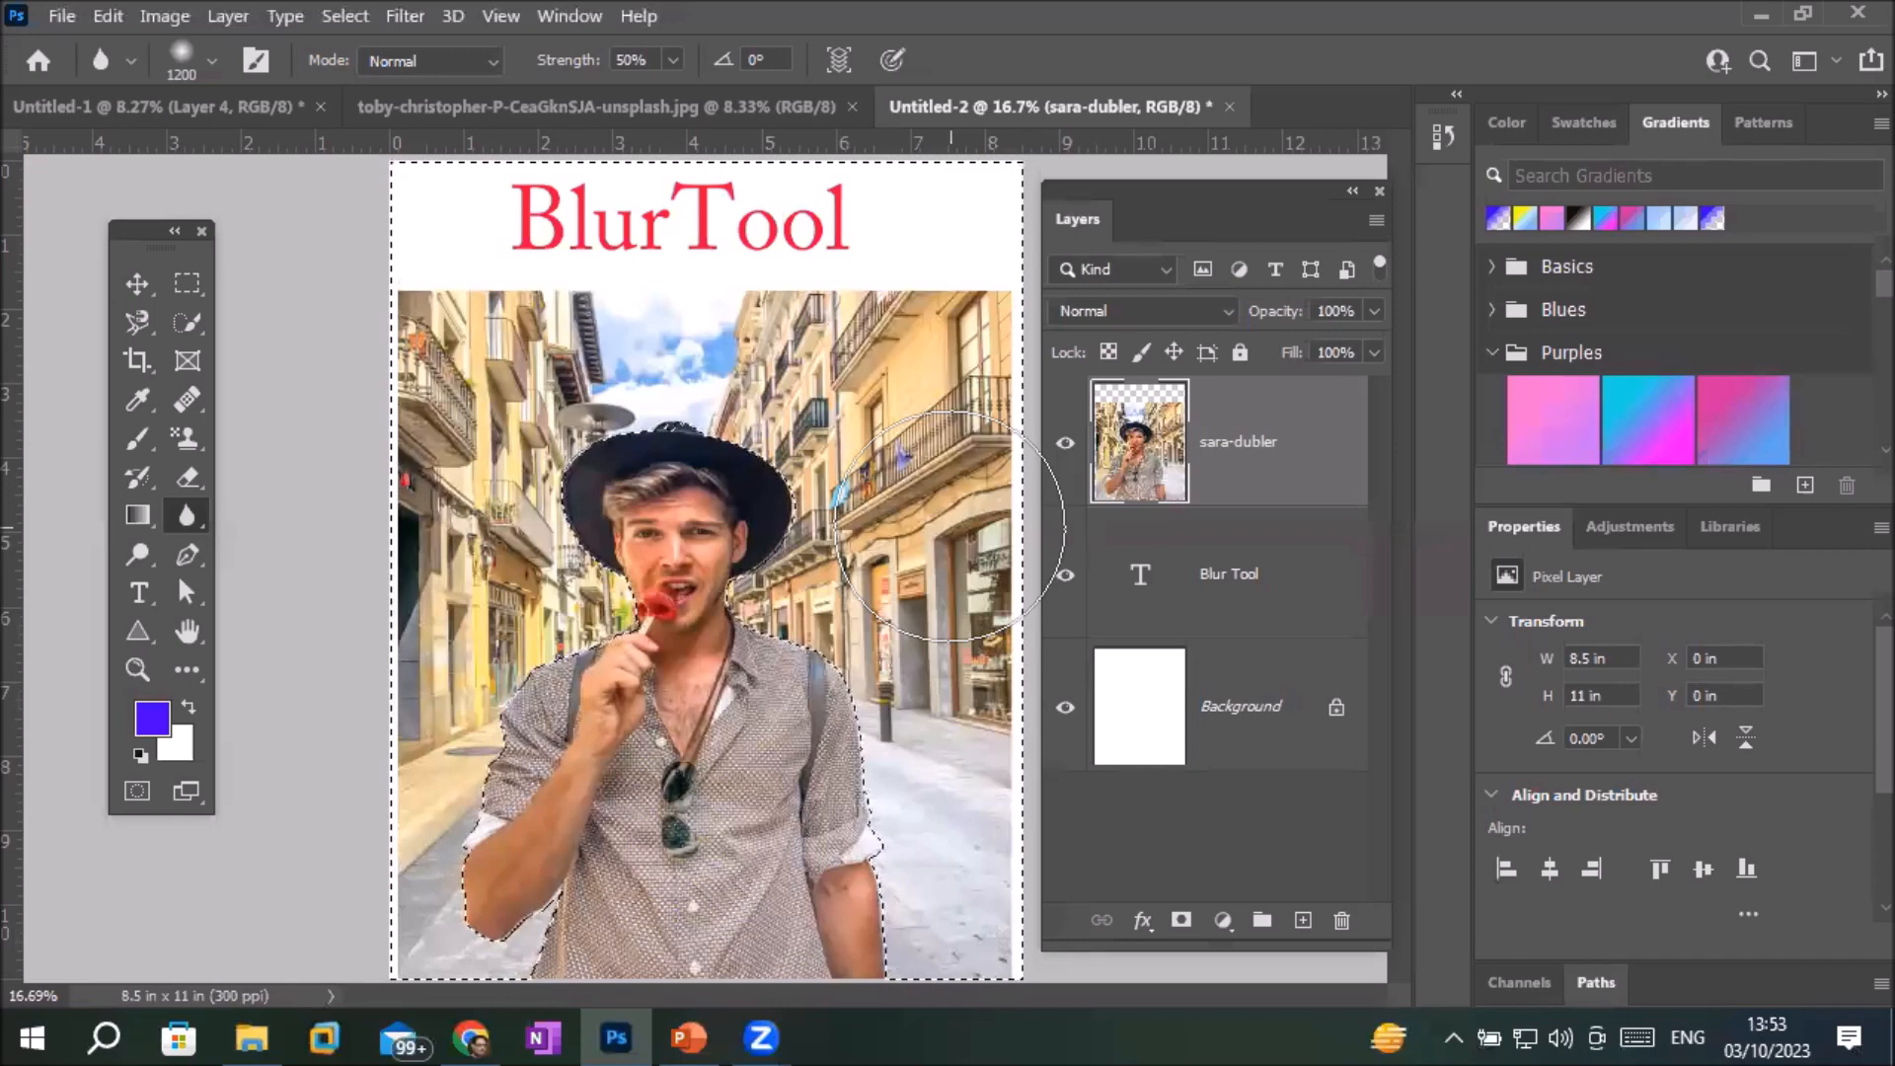
scroll(950, 526, "down", 2)
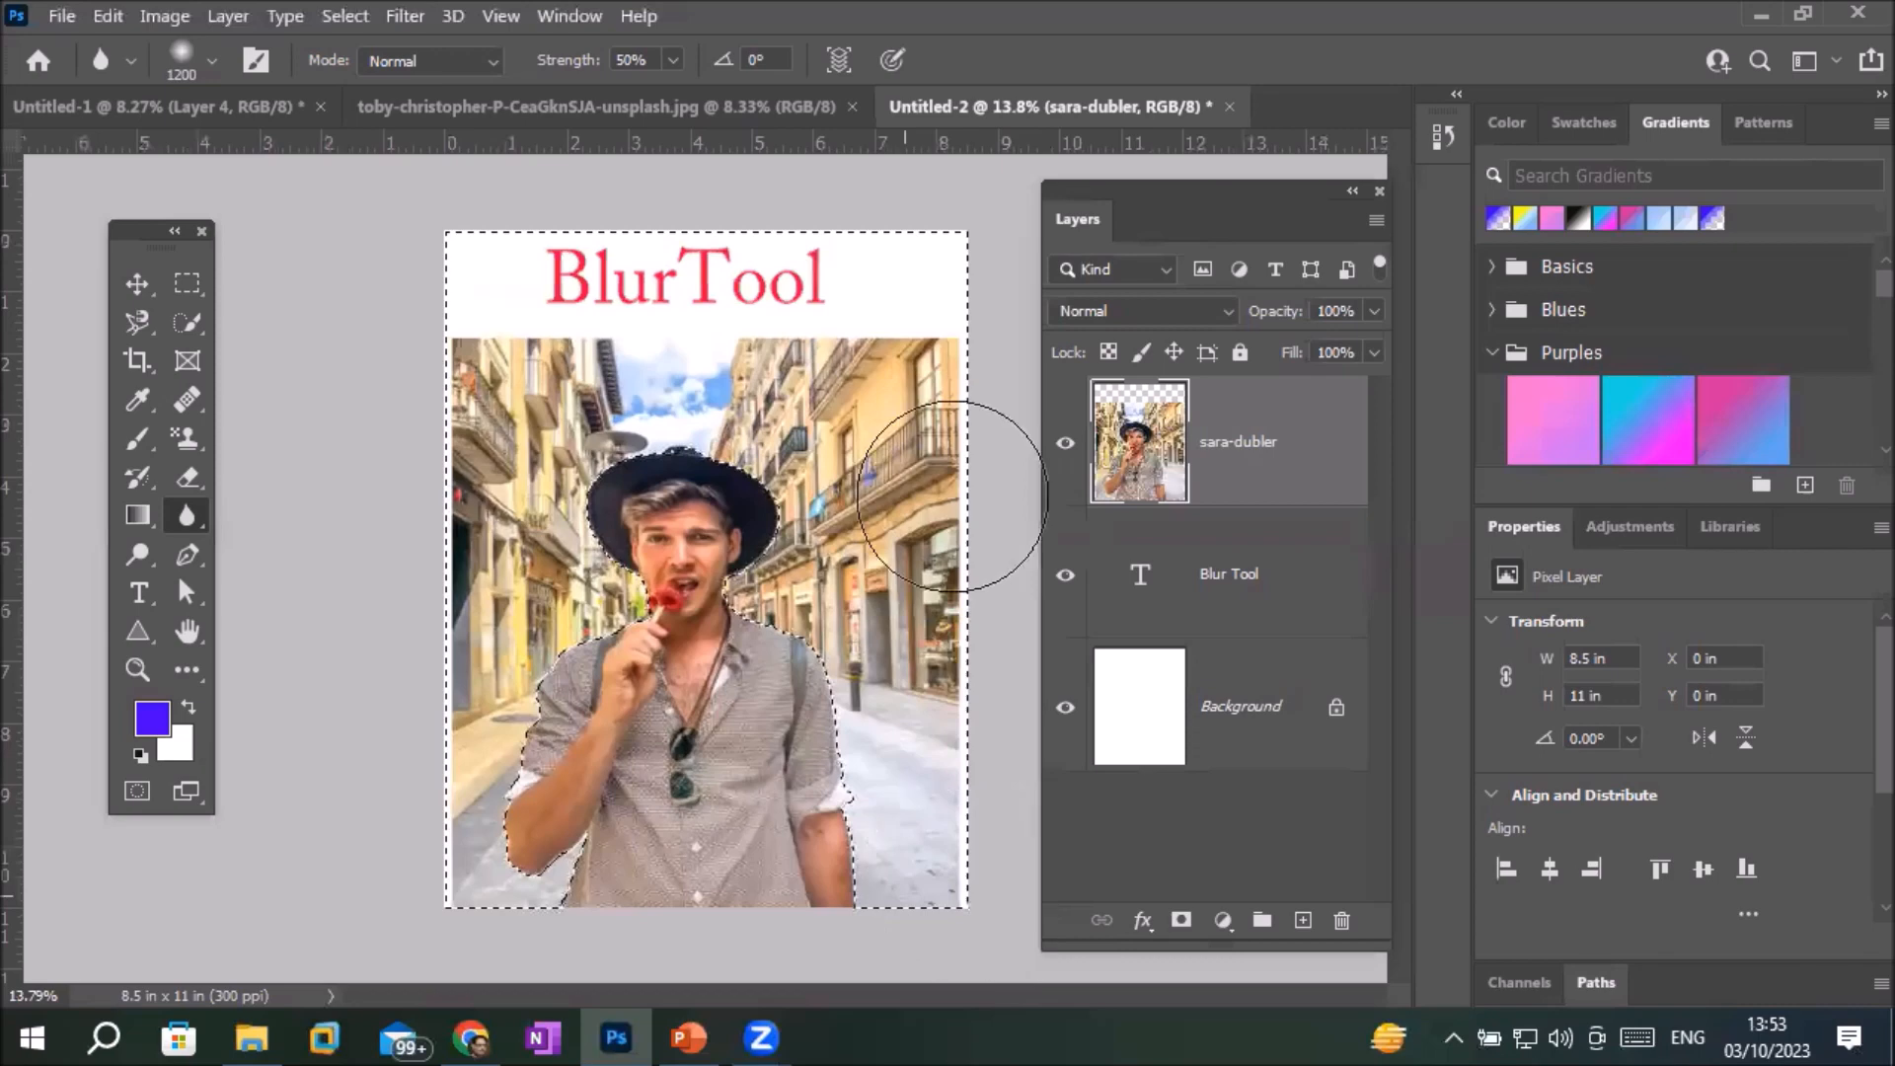
Add a new empty layer above the photo layer, and clear and restore the background selection
left_click(1140, 433)
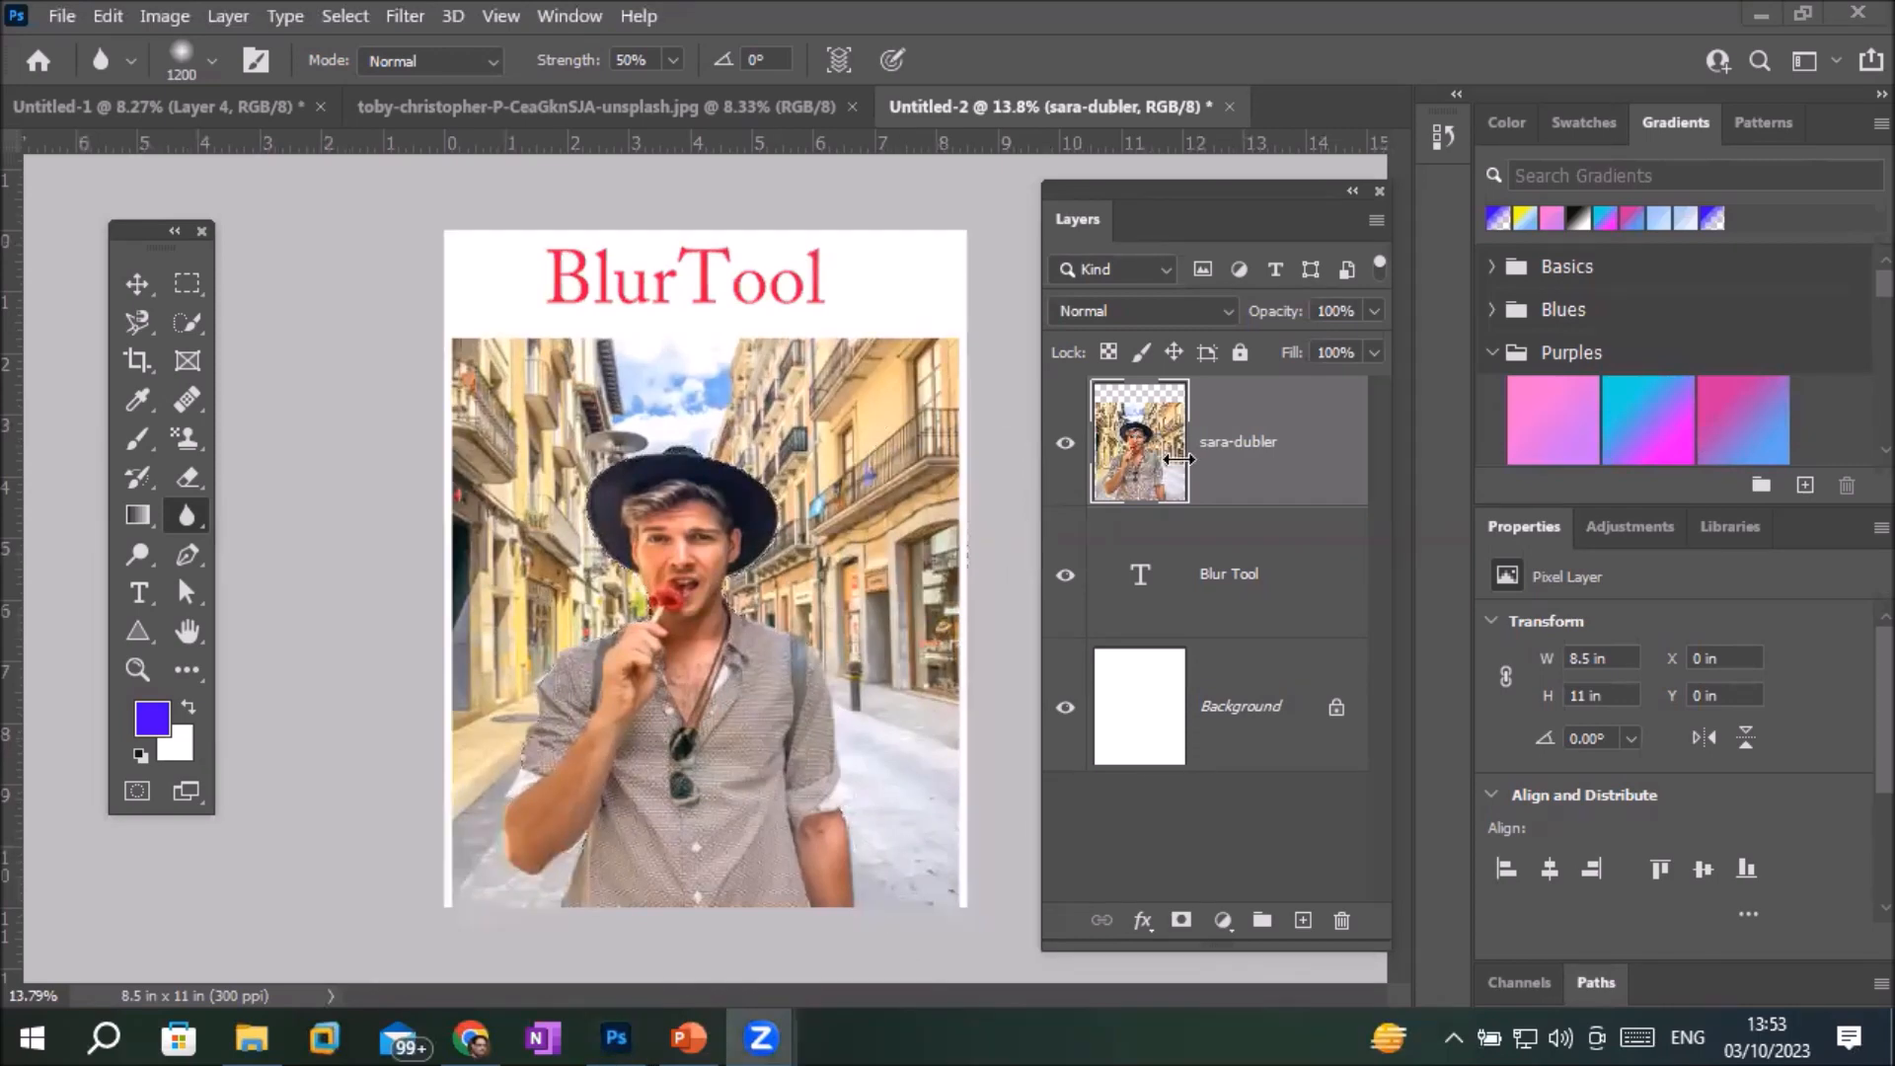
left_click(1305, 926)
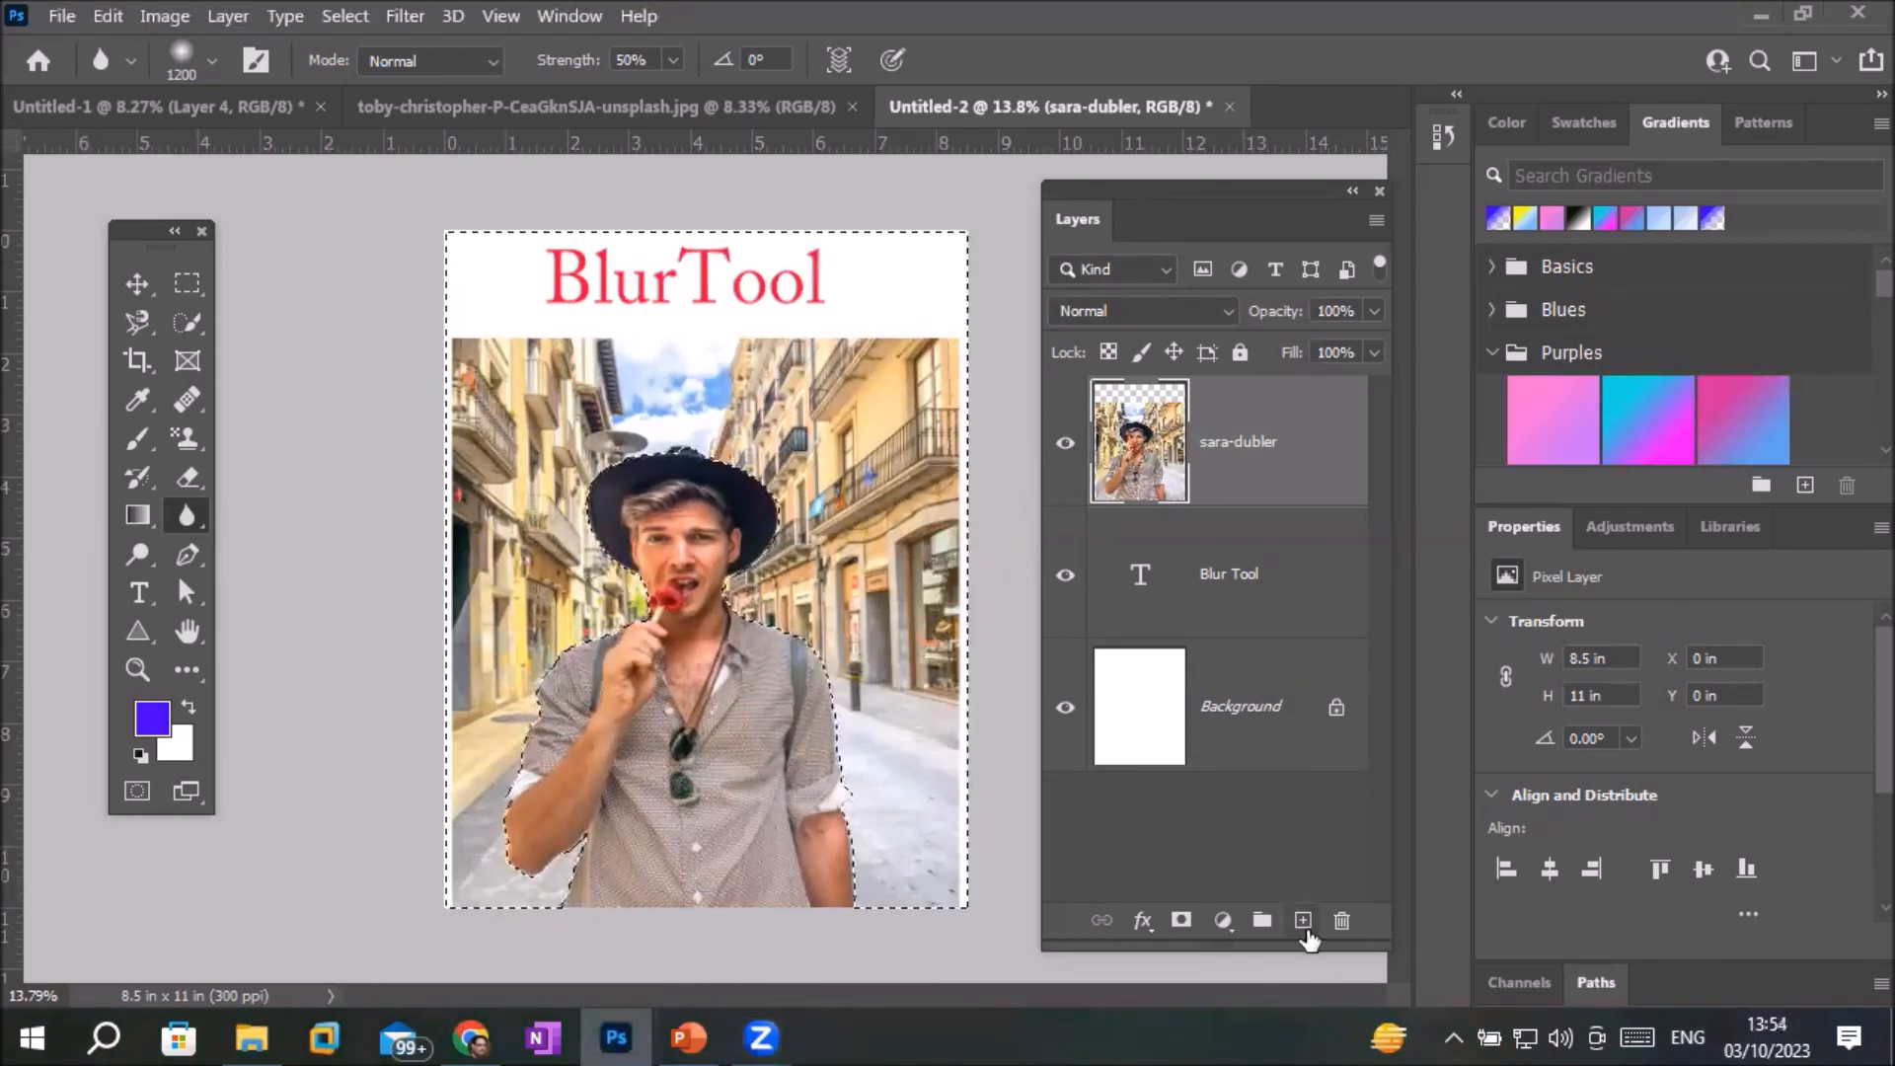
left_click(1303, 922)
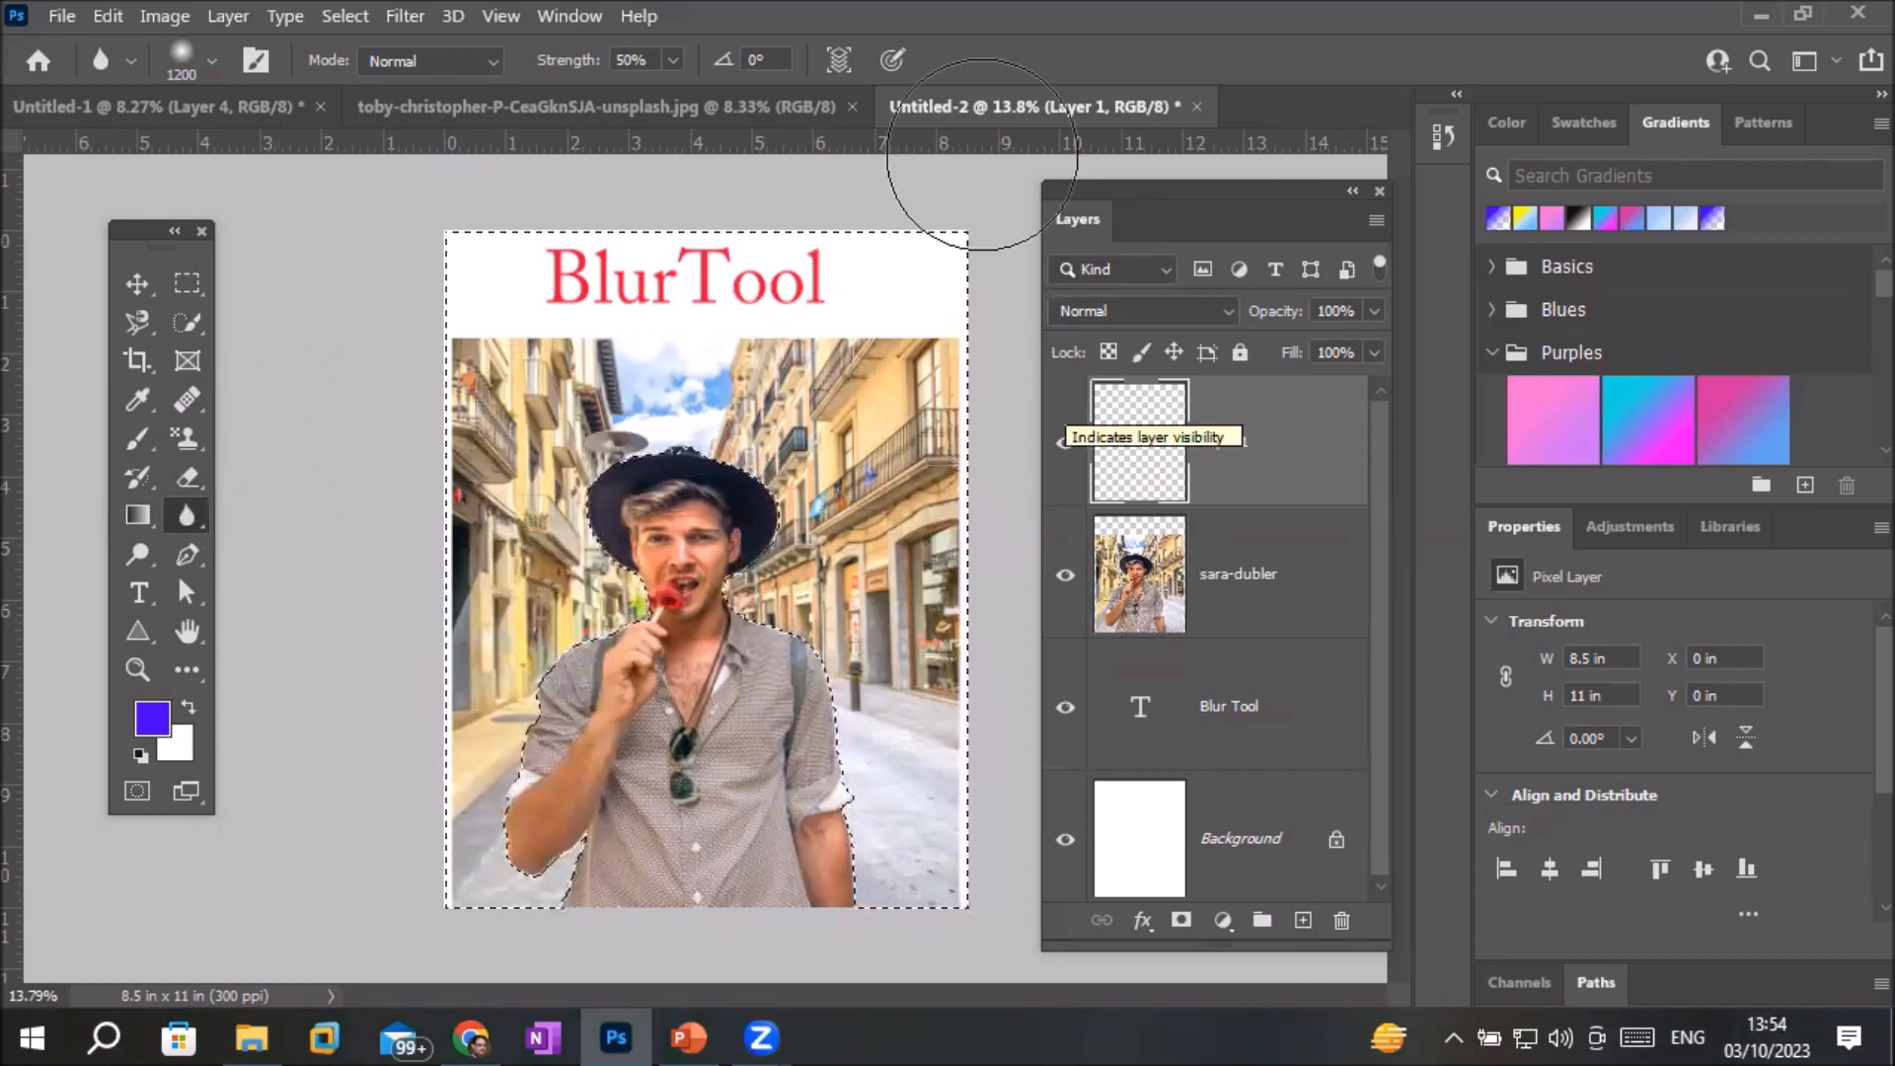
key("ctrl+d")
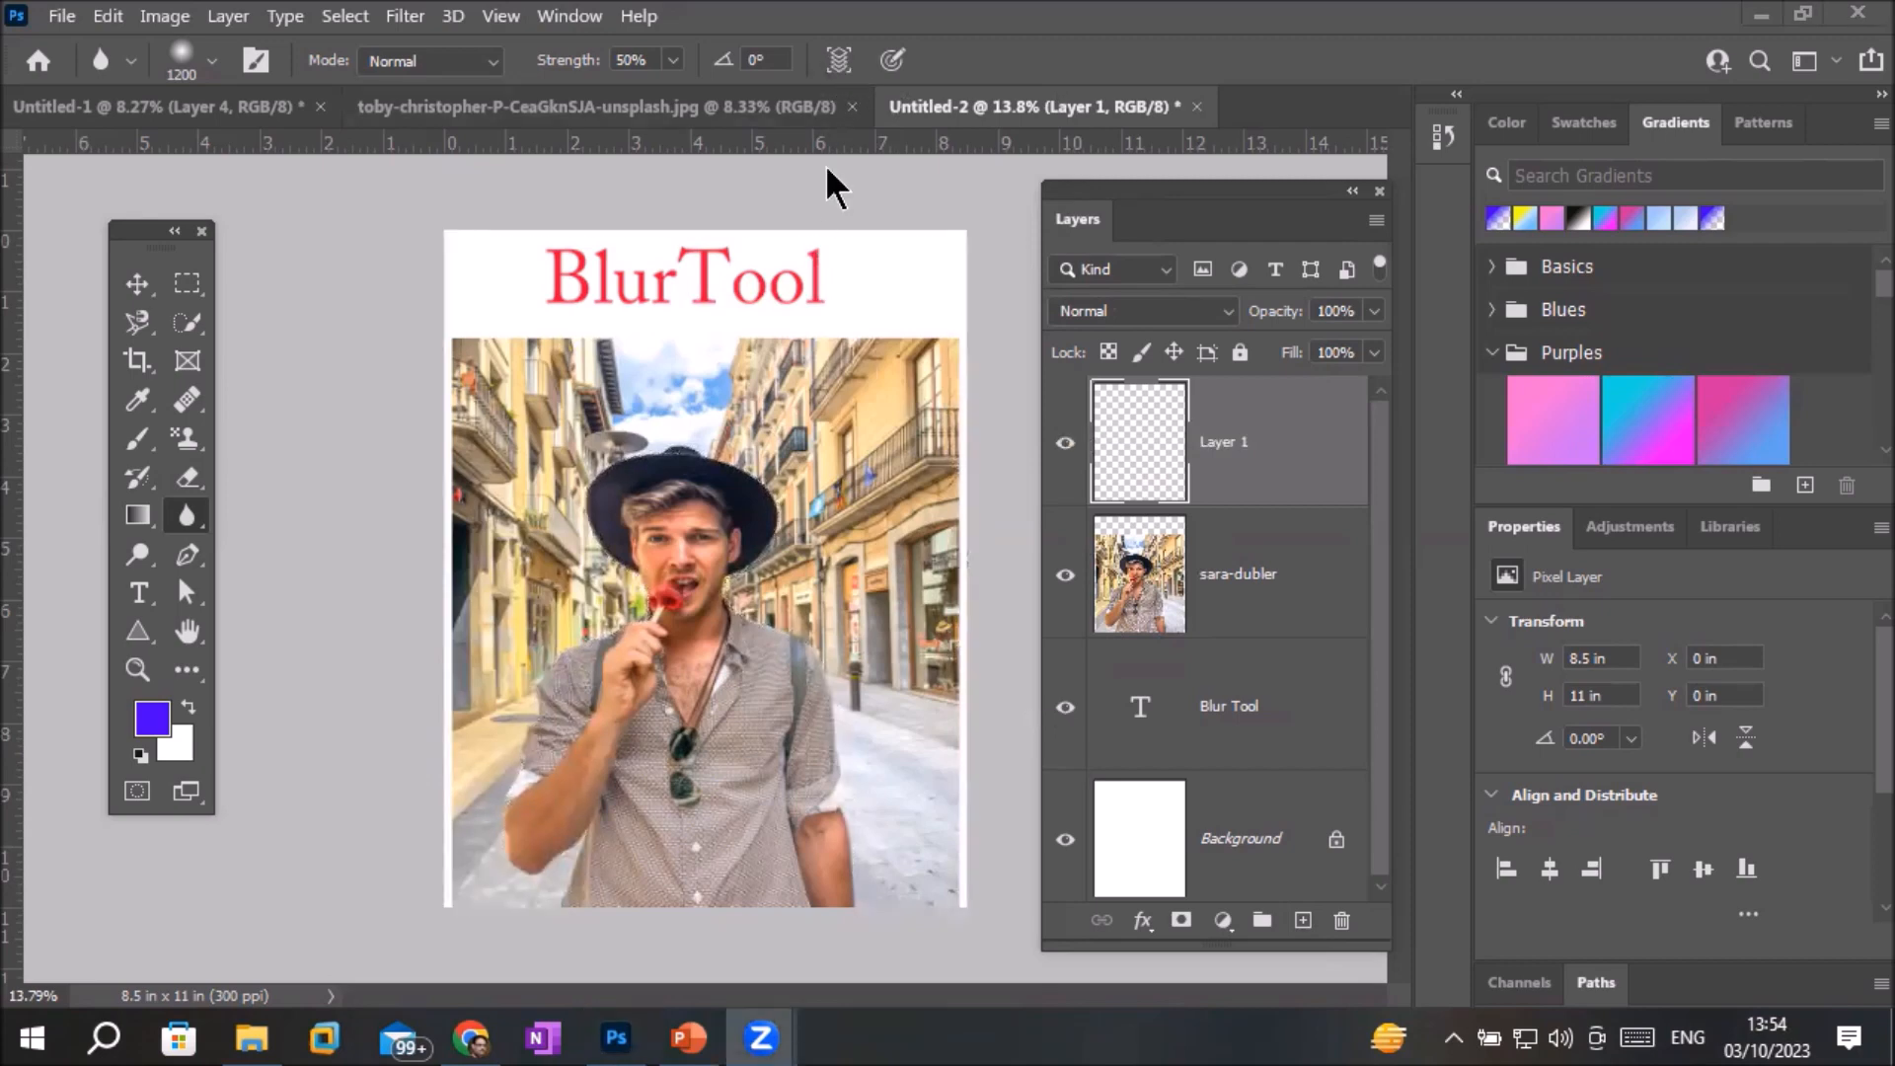
key("ctrl+shift+d")
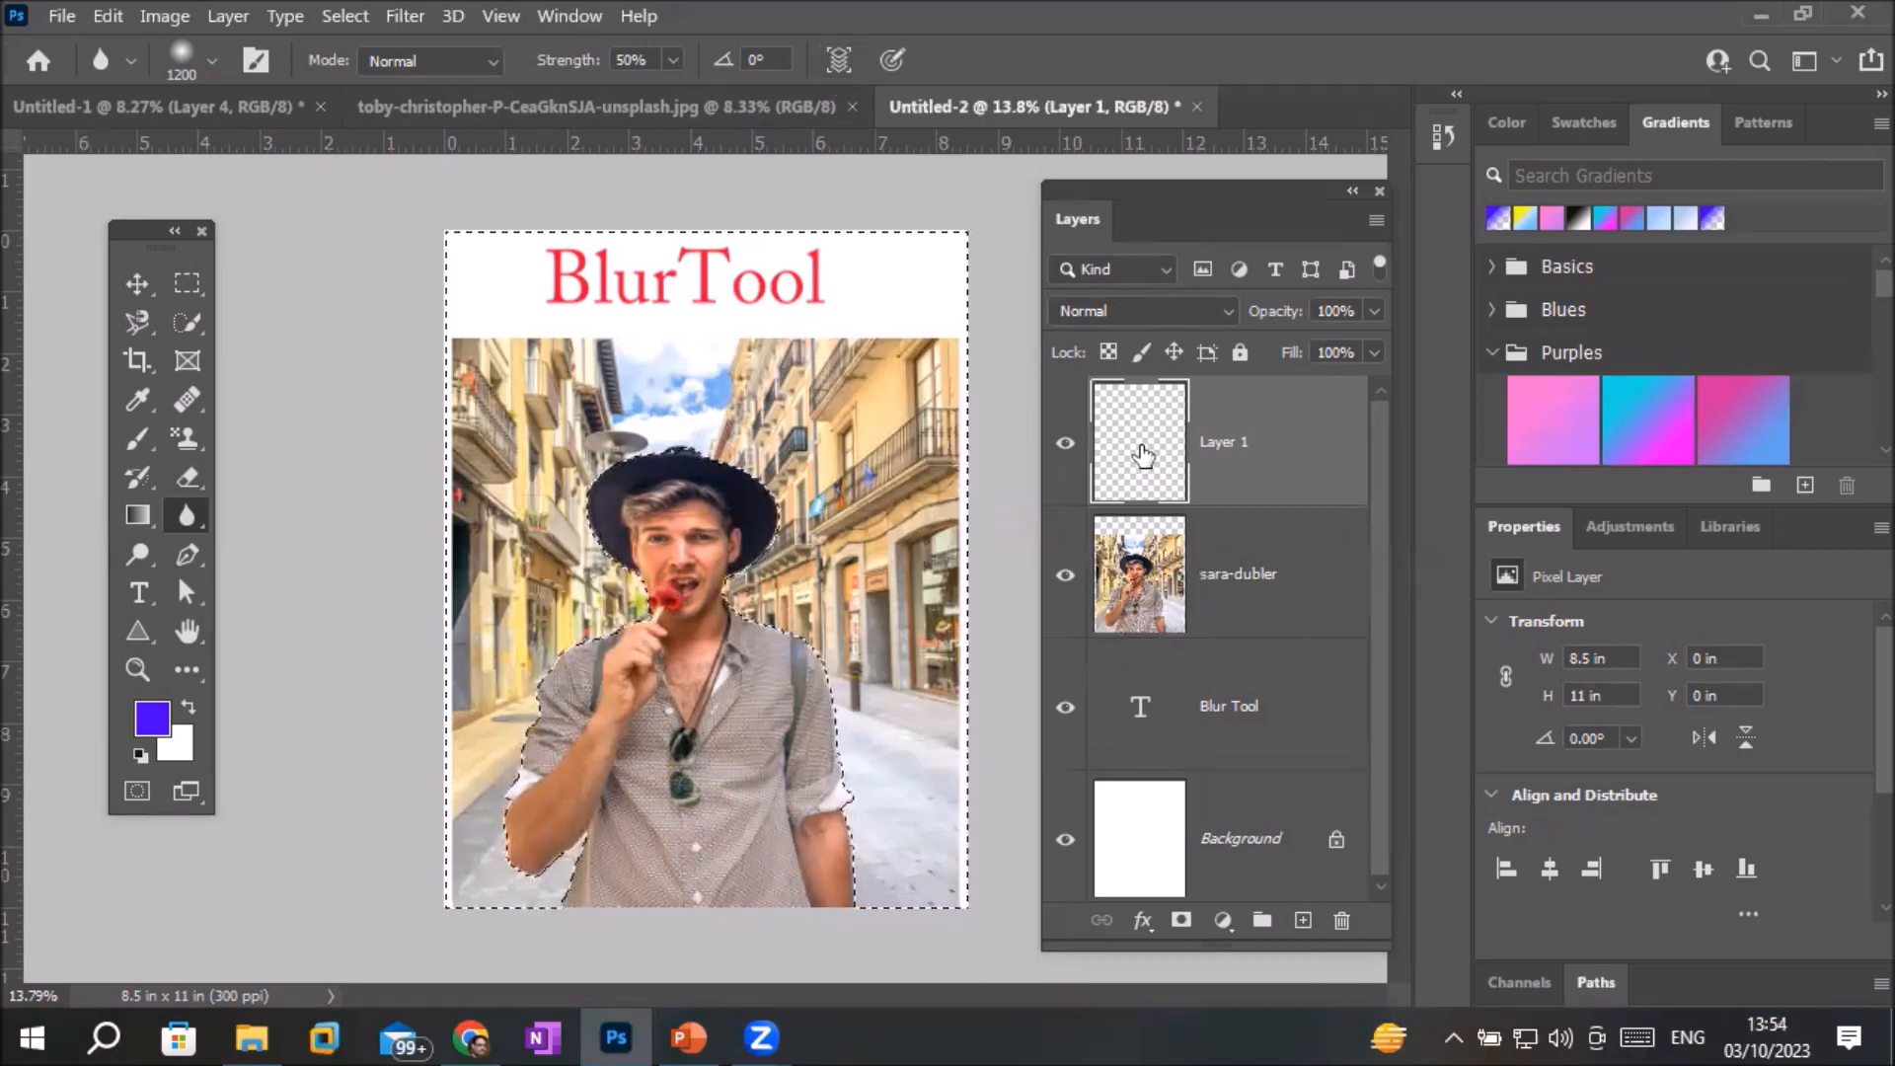
Set the Blur tool's strength to 100% and reduce its brush size to 800
scroll(962, 573, "up", 3)
scroll(955, 592, "up", 6)
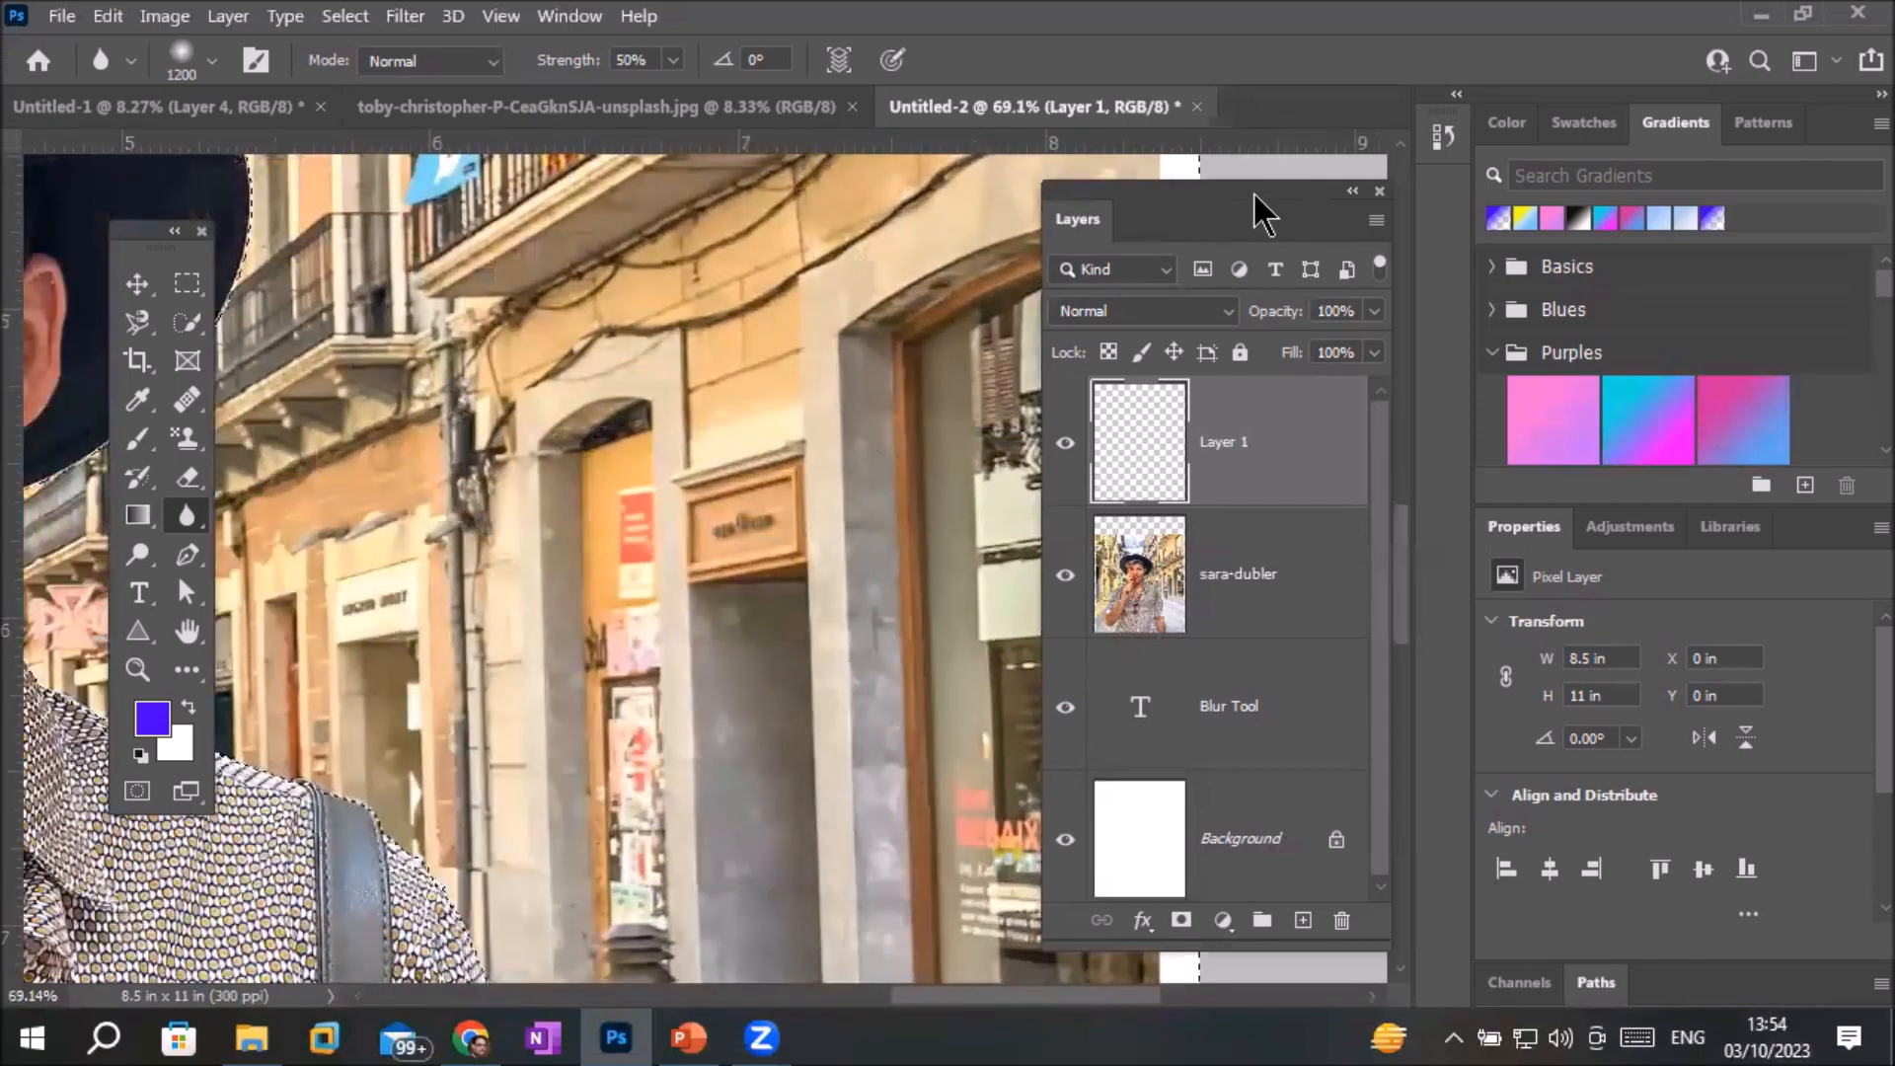
left_click(1352, 192)
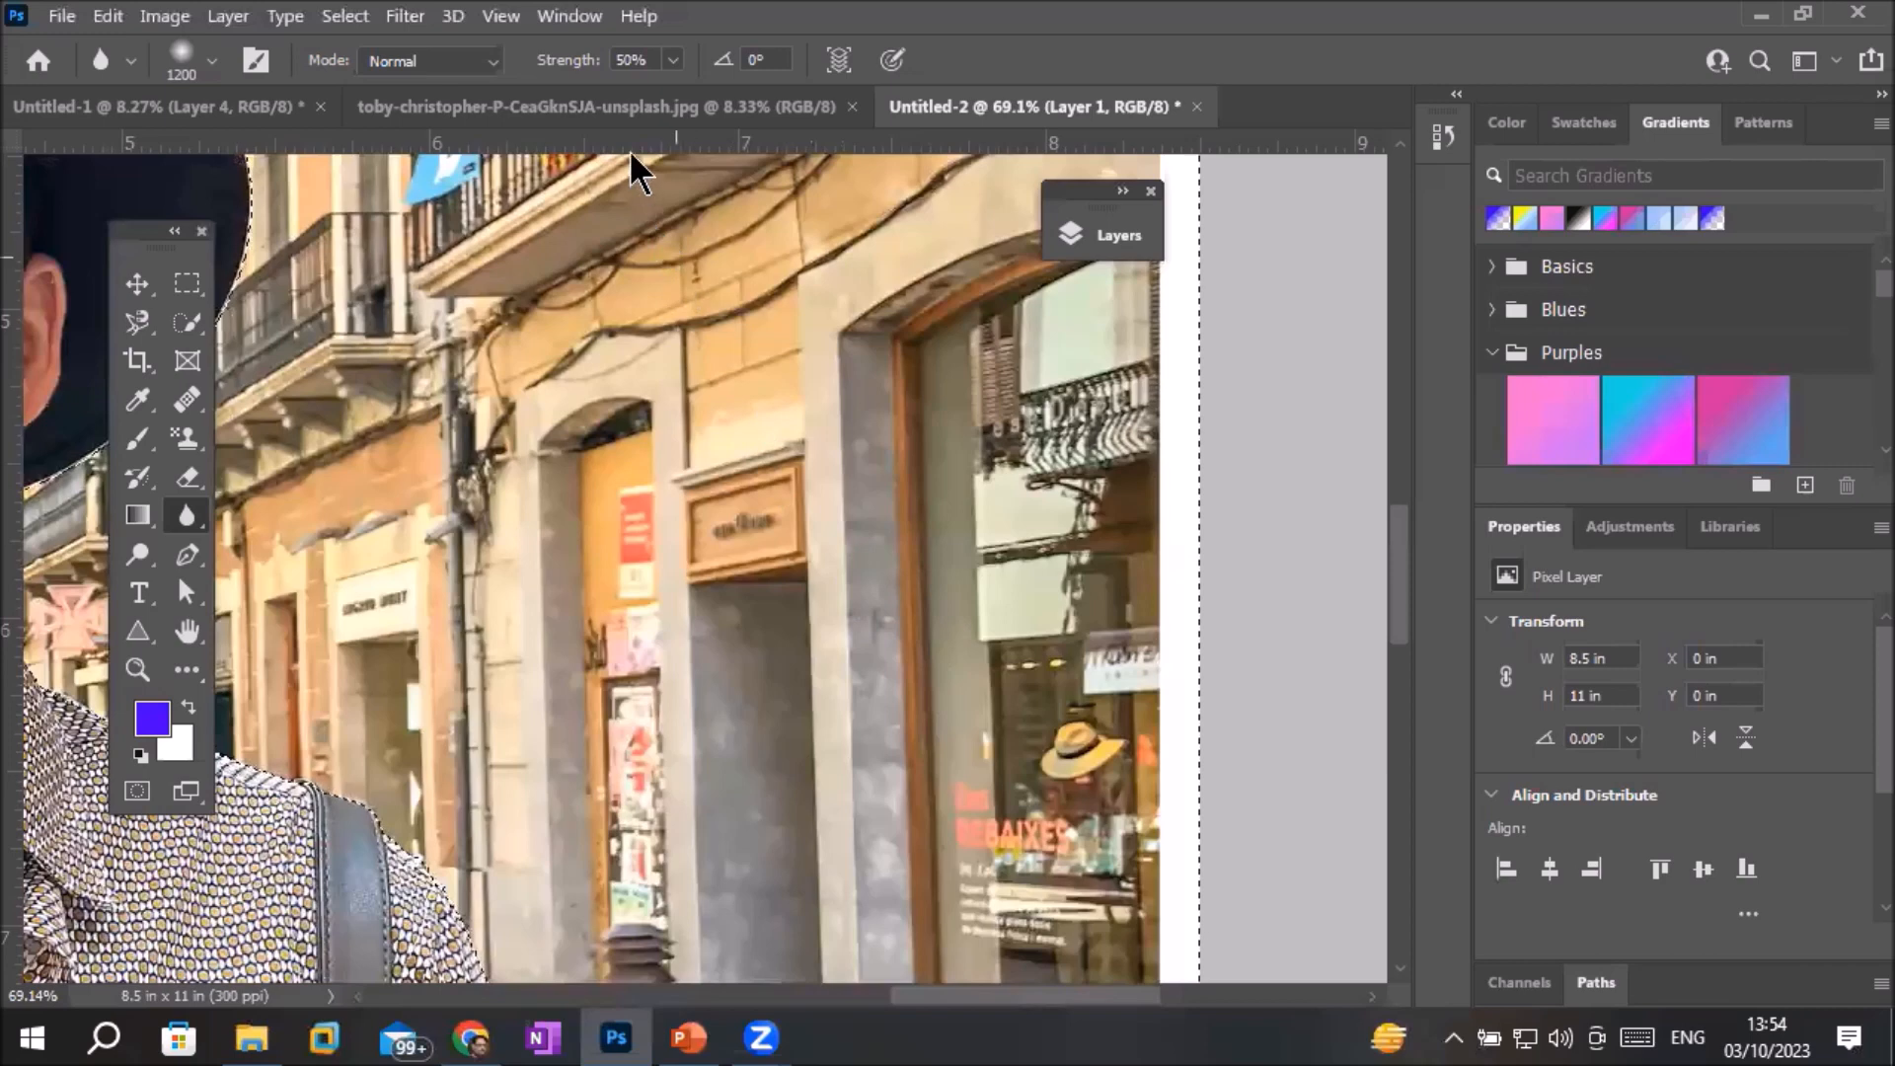
left_click(674, 61)
left_click_drag(679, 98, 748, 97)
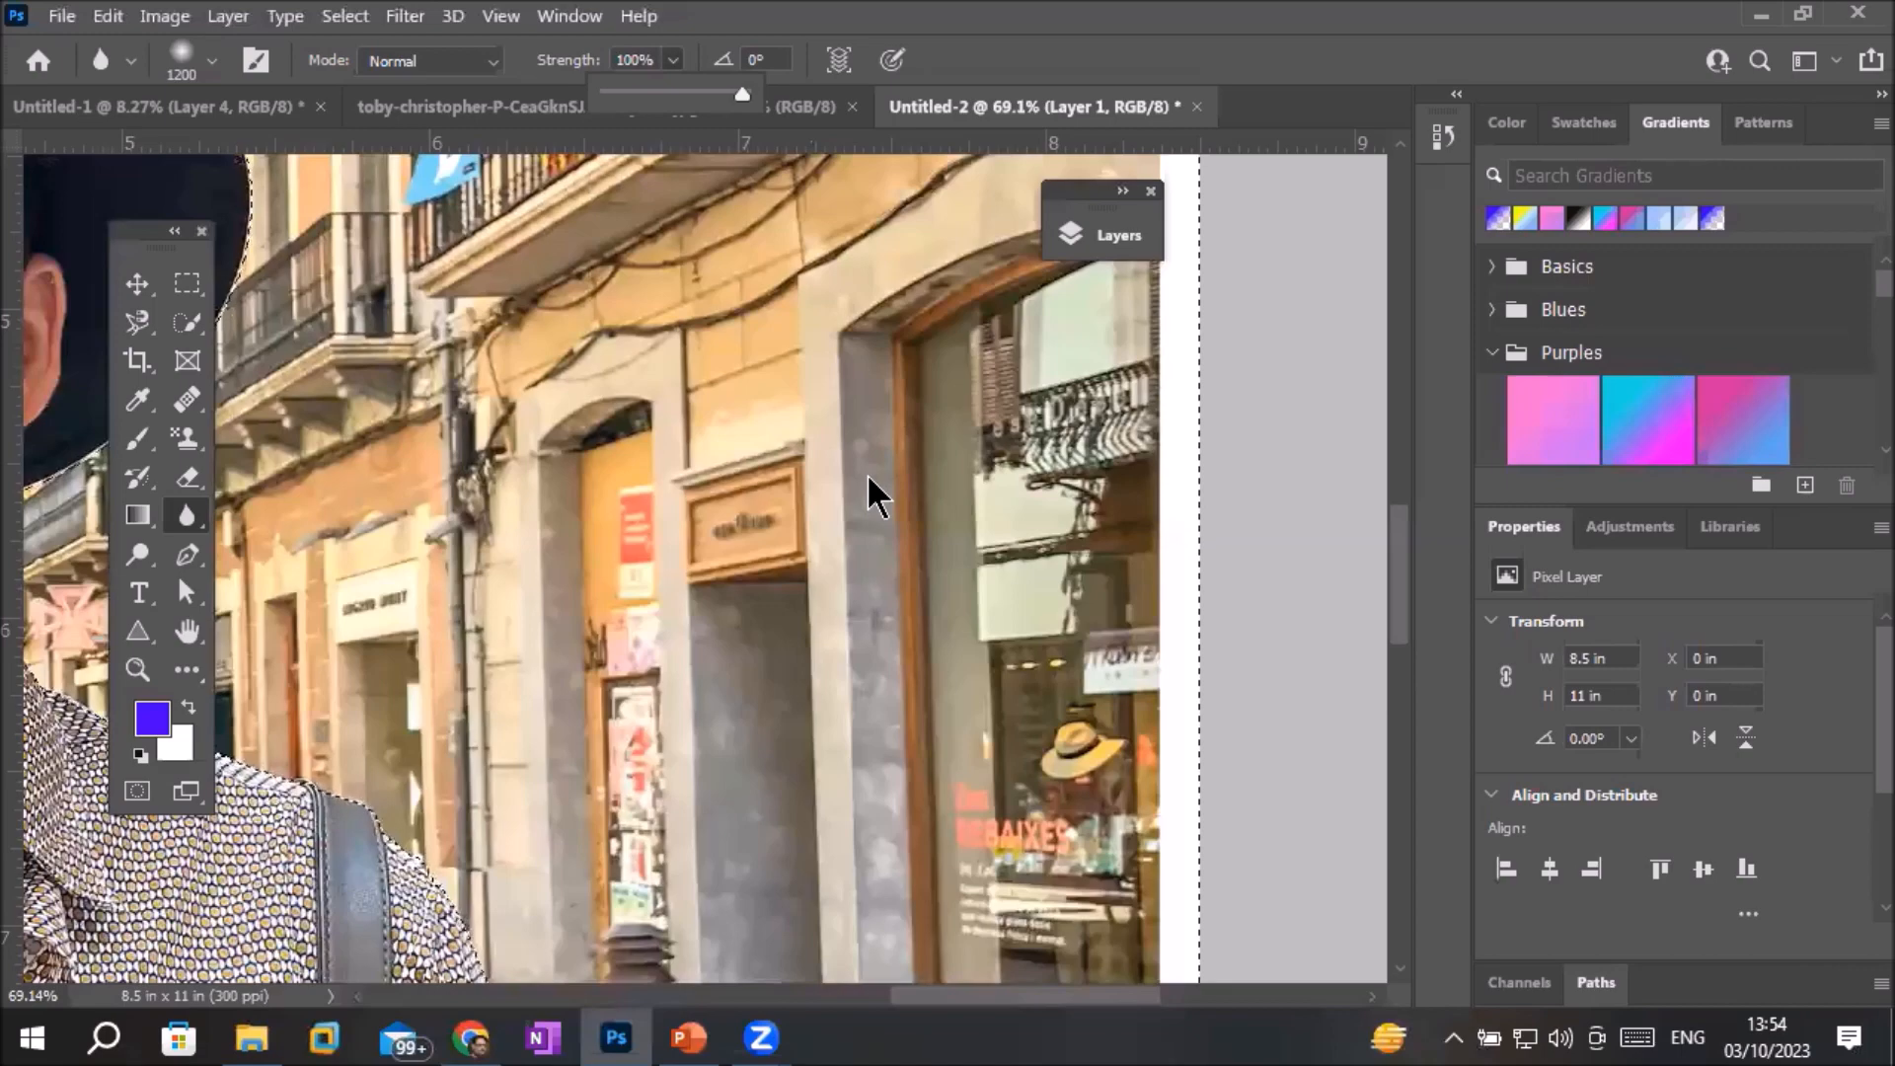
key("bracketleft")
key("bracketleft")
key("bracketleft")
key("bracketleft")
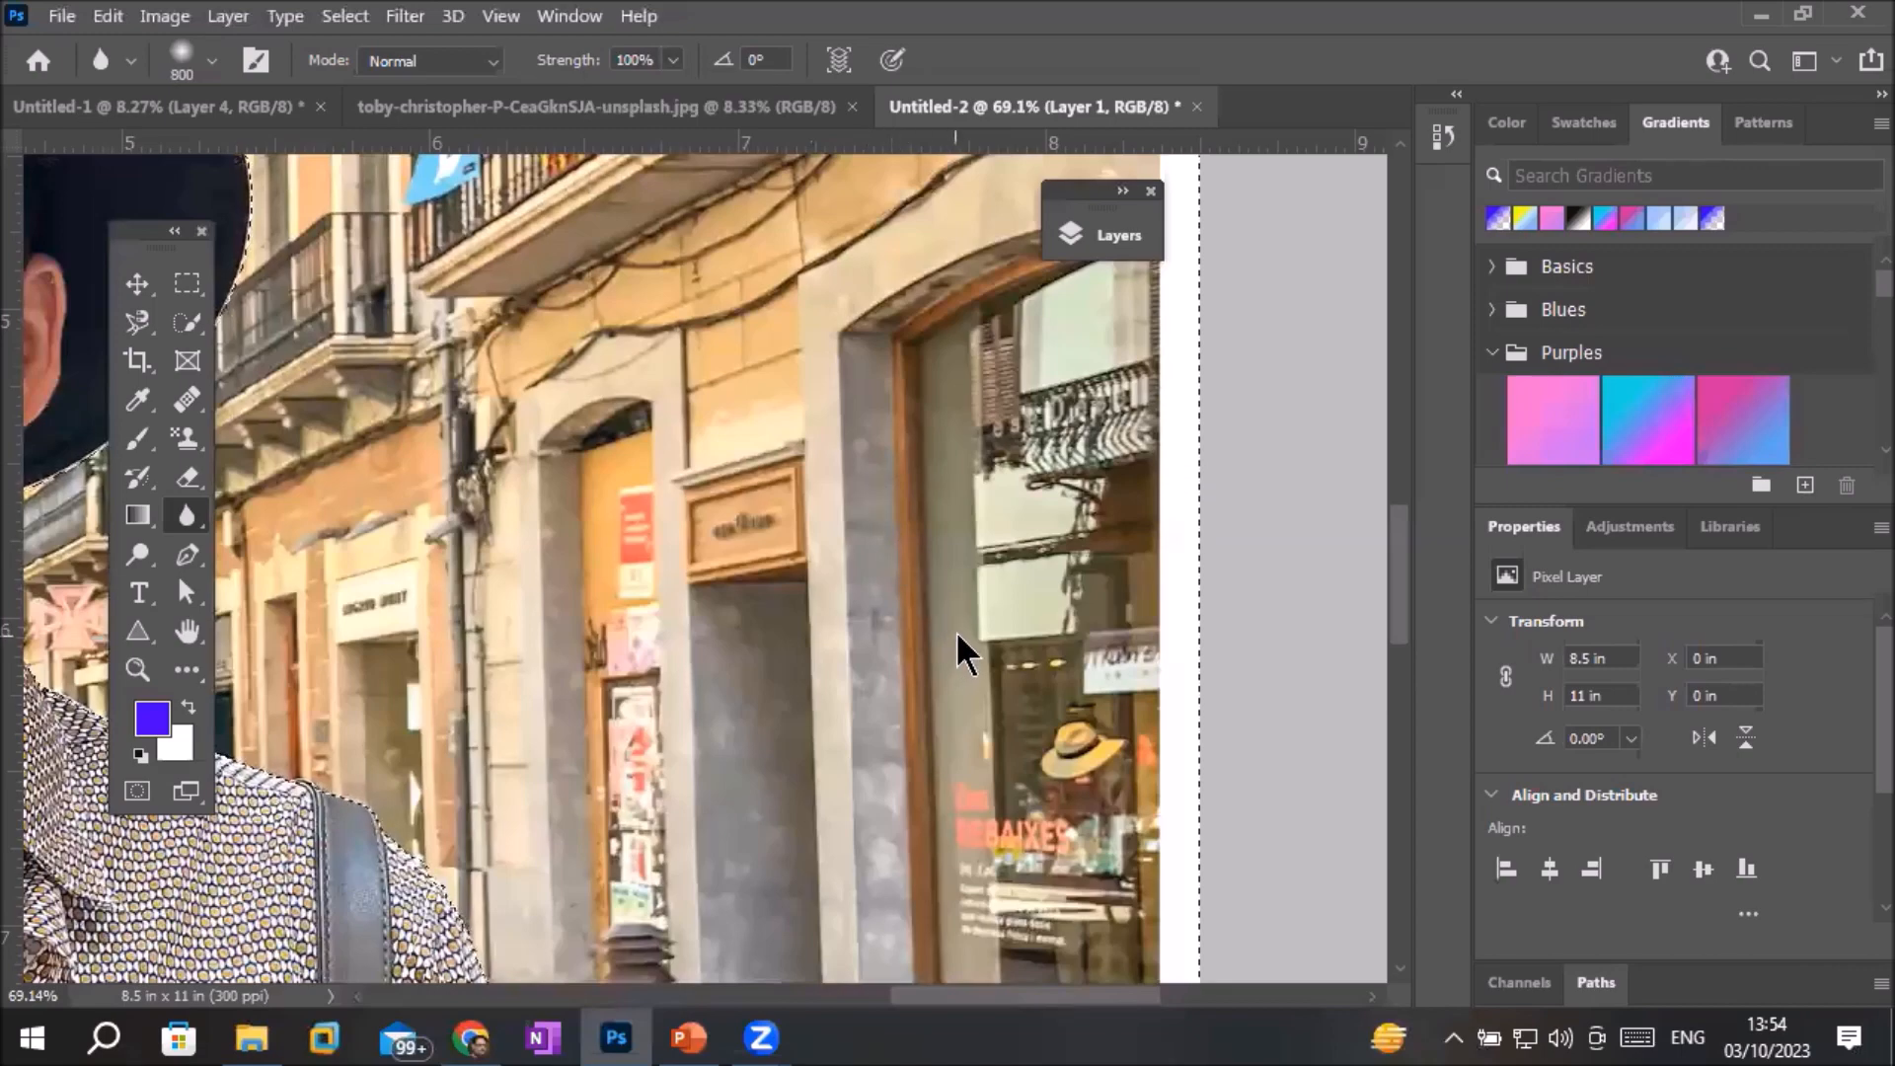
Clear the selection and blur the shop window and doorway area on the photo layer with the Blur tool
scroll(955, 630, "up", 3)
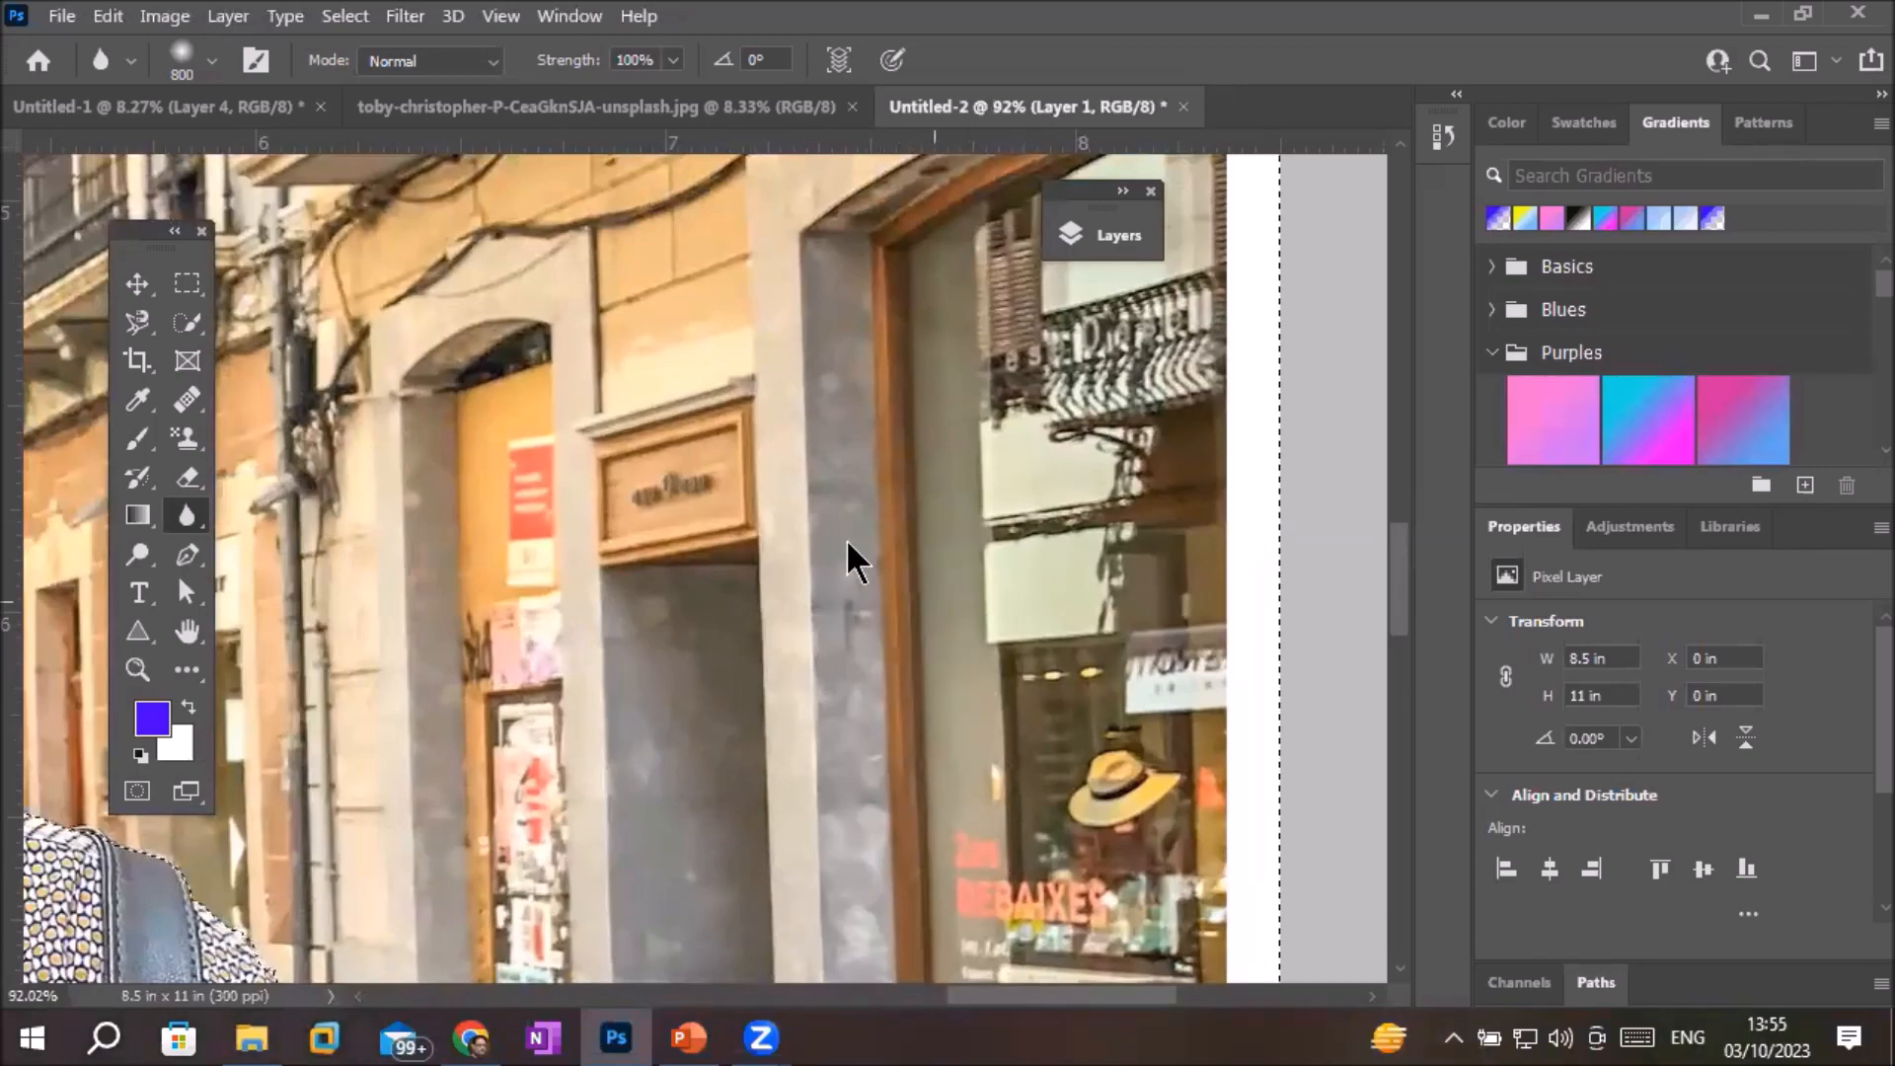
scroll(847, 593, "down", 3)
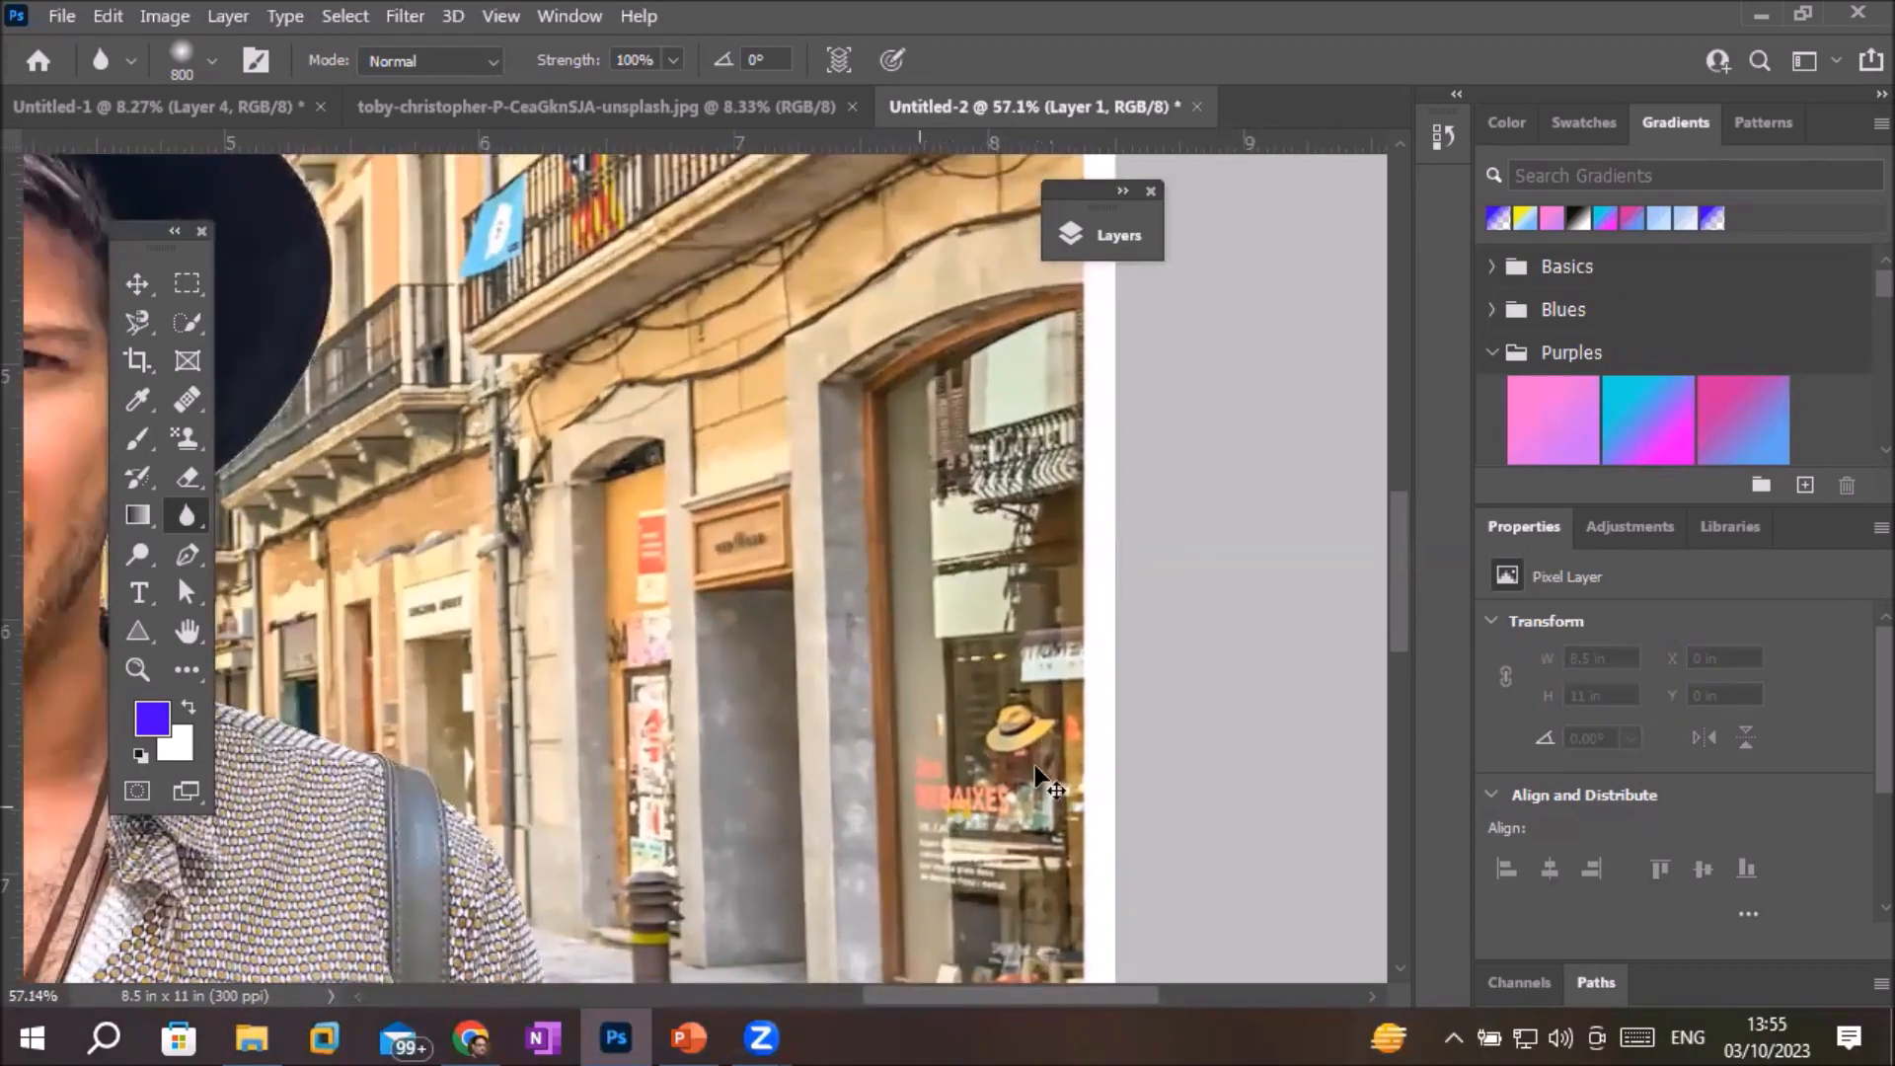
scroll(1027, 775, "up", 3)
left_click(1443, 138)
left_click(1444, 137)
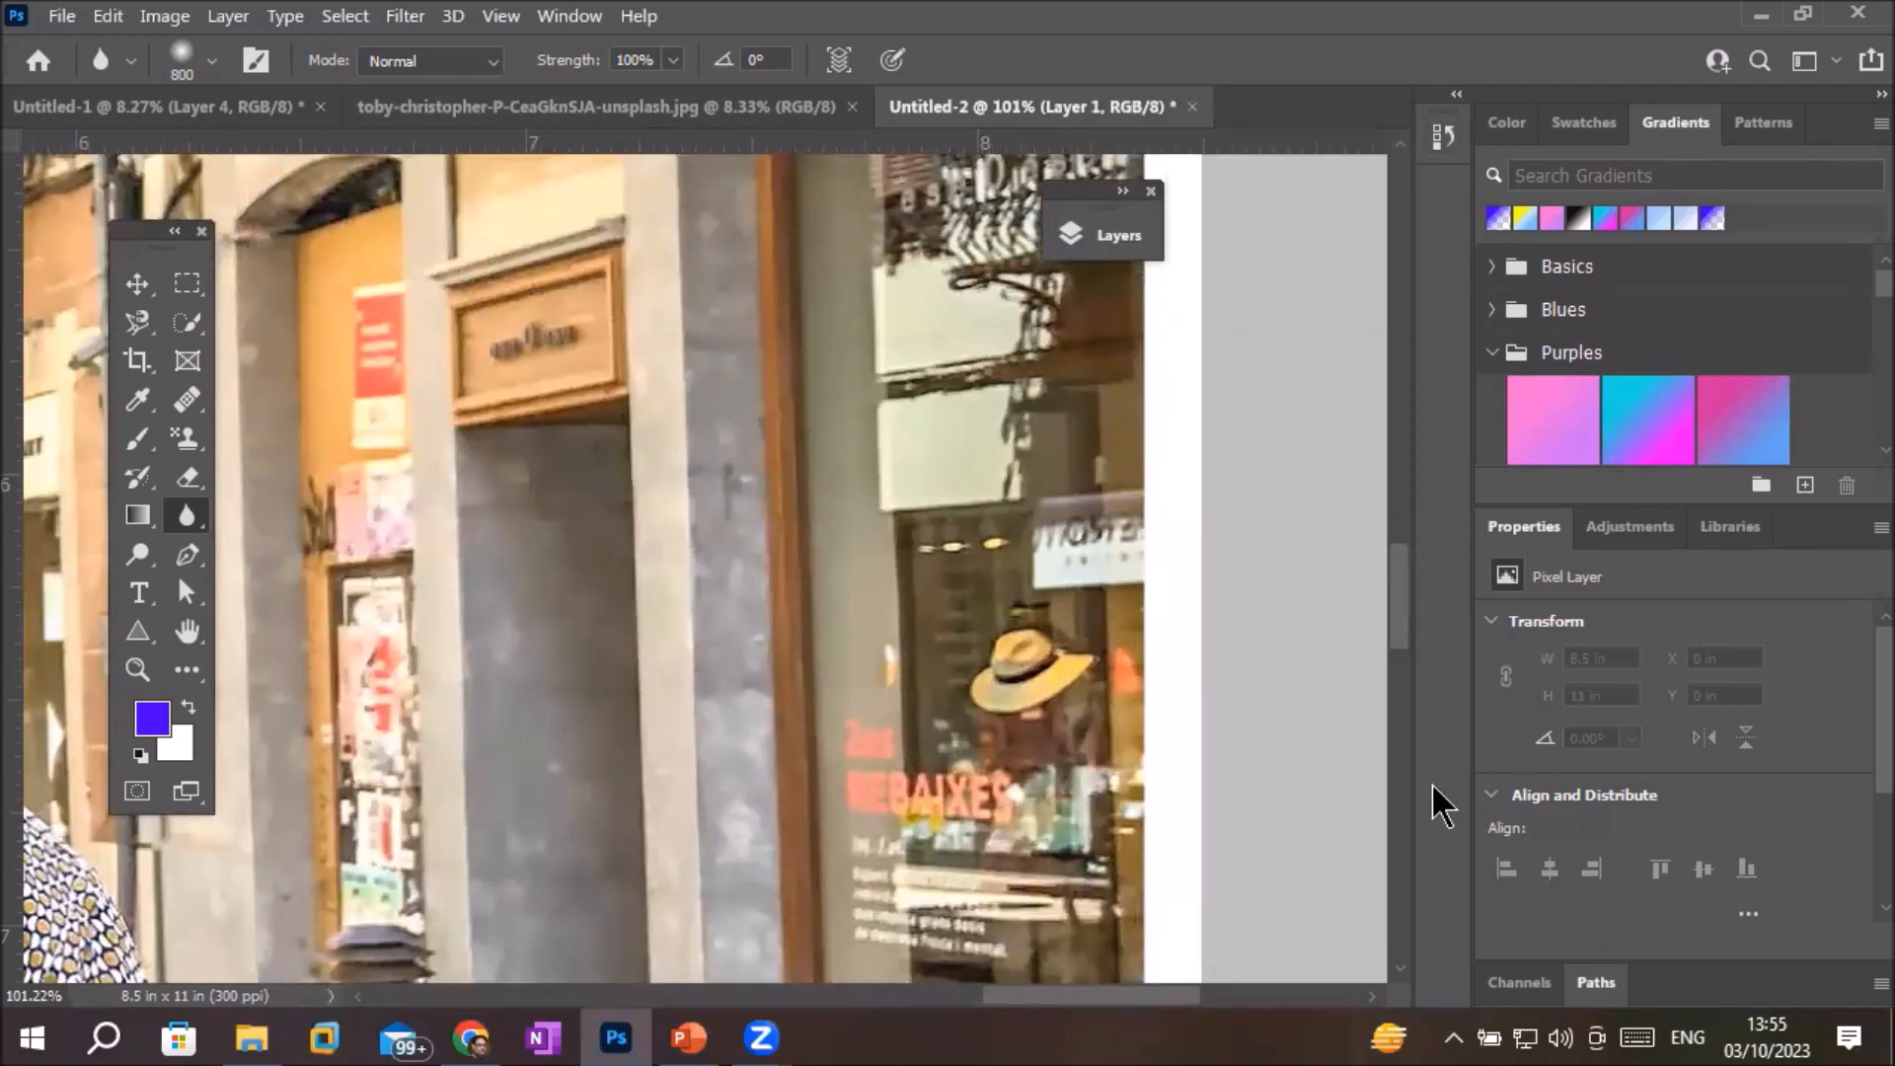
left_click(1105, 235)
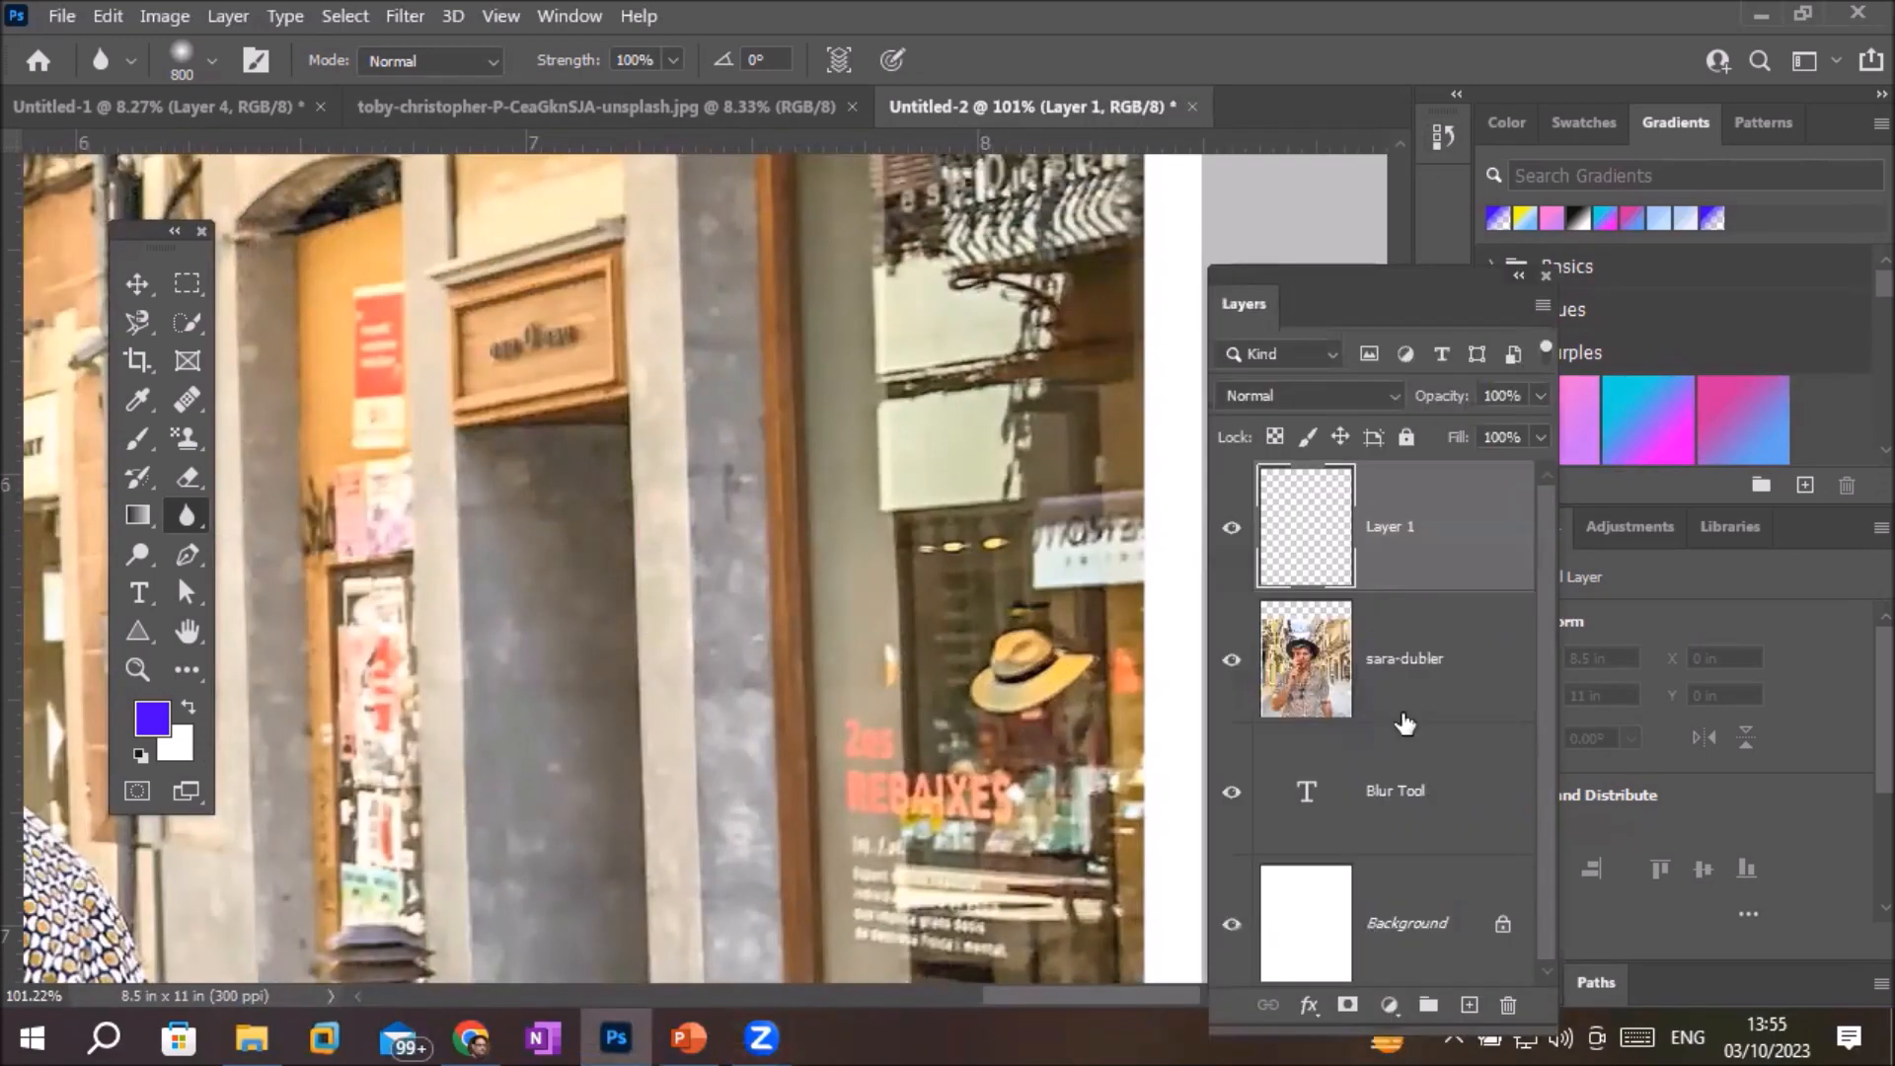
scroll(969, 780, "up", 3)
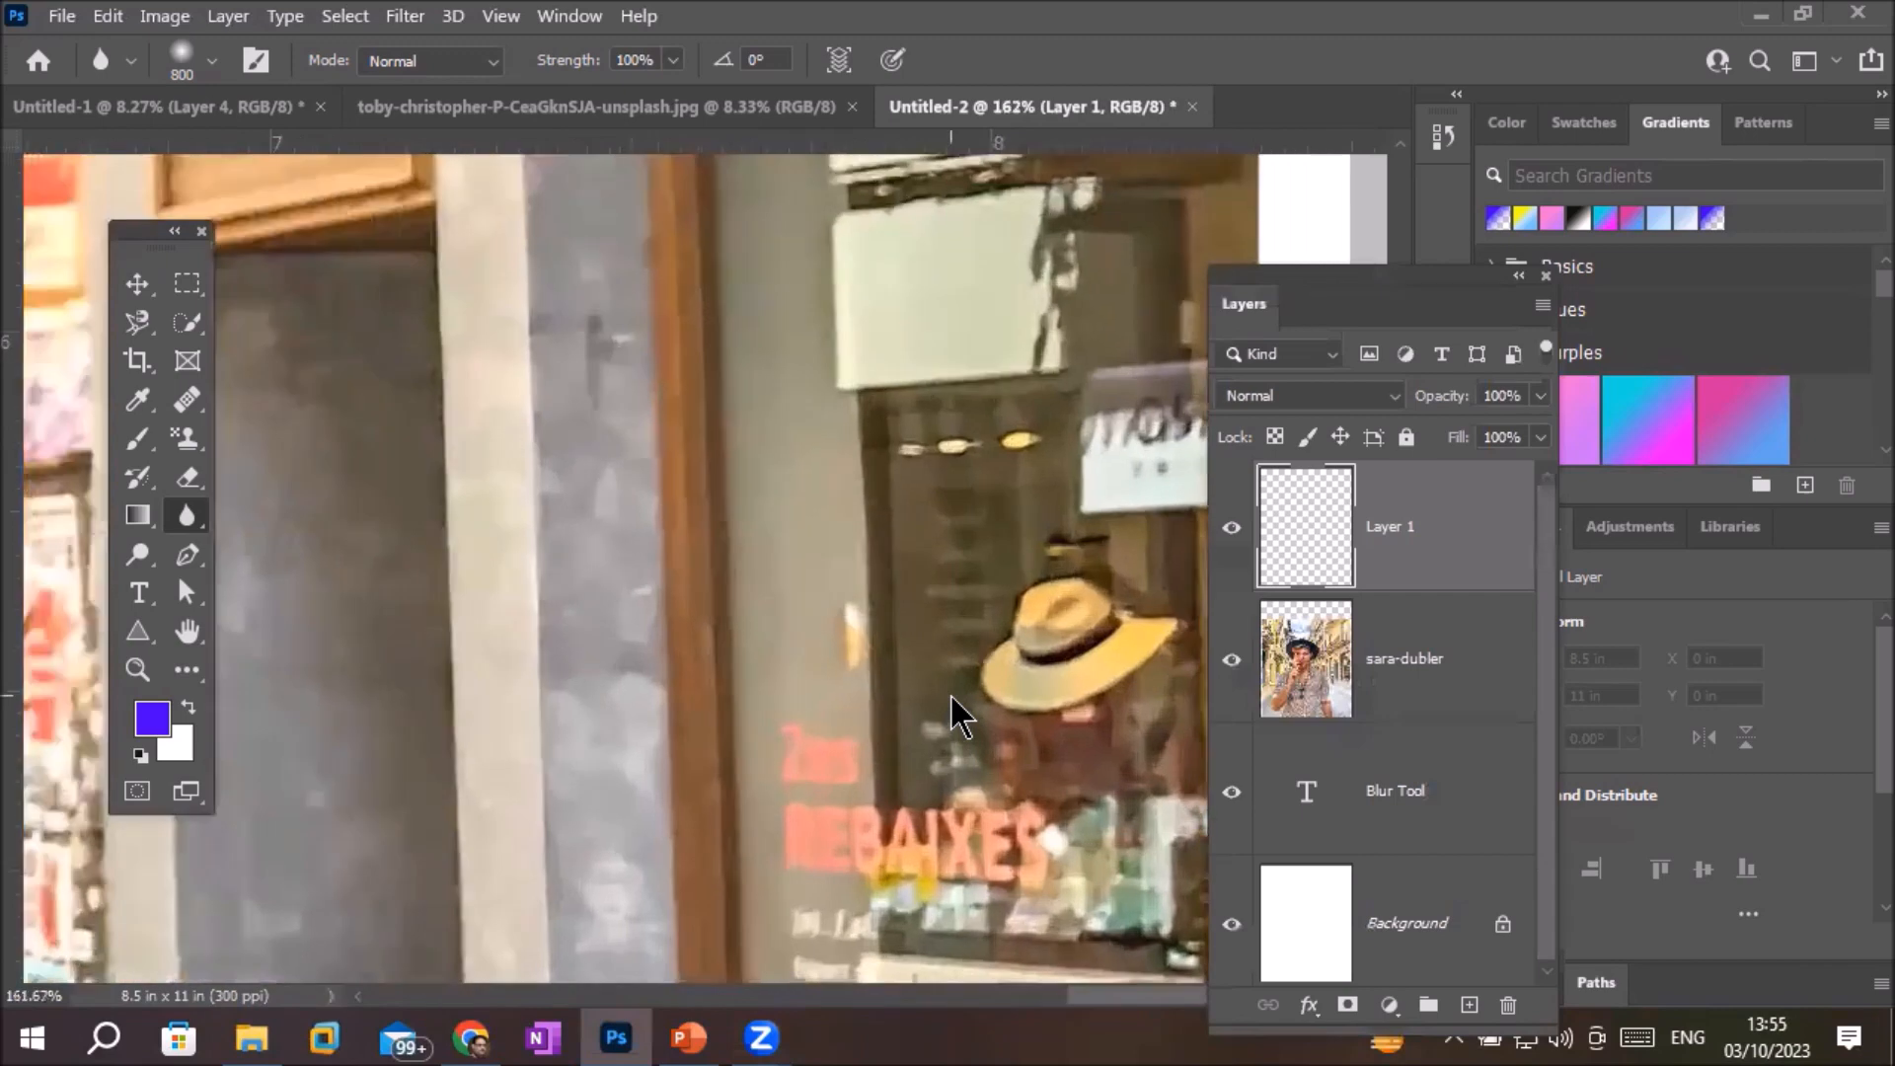
left_click(1326, 657)
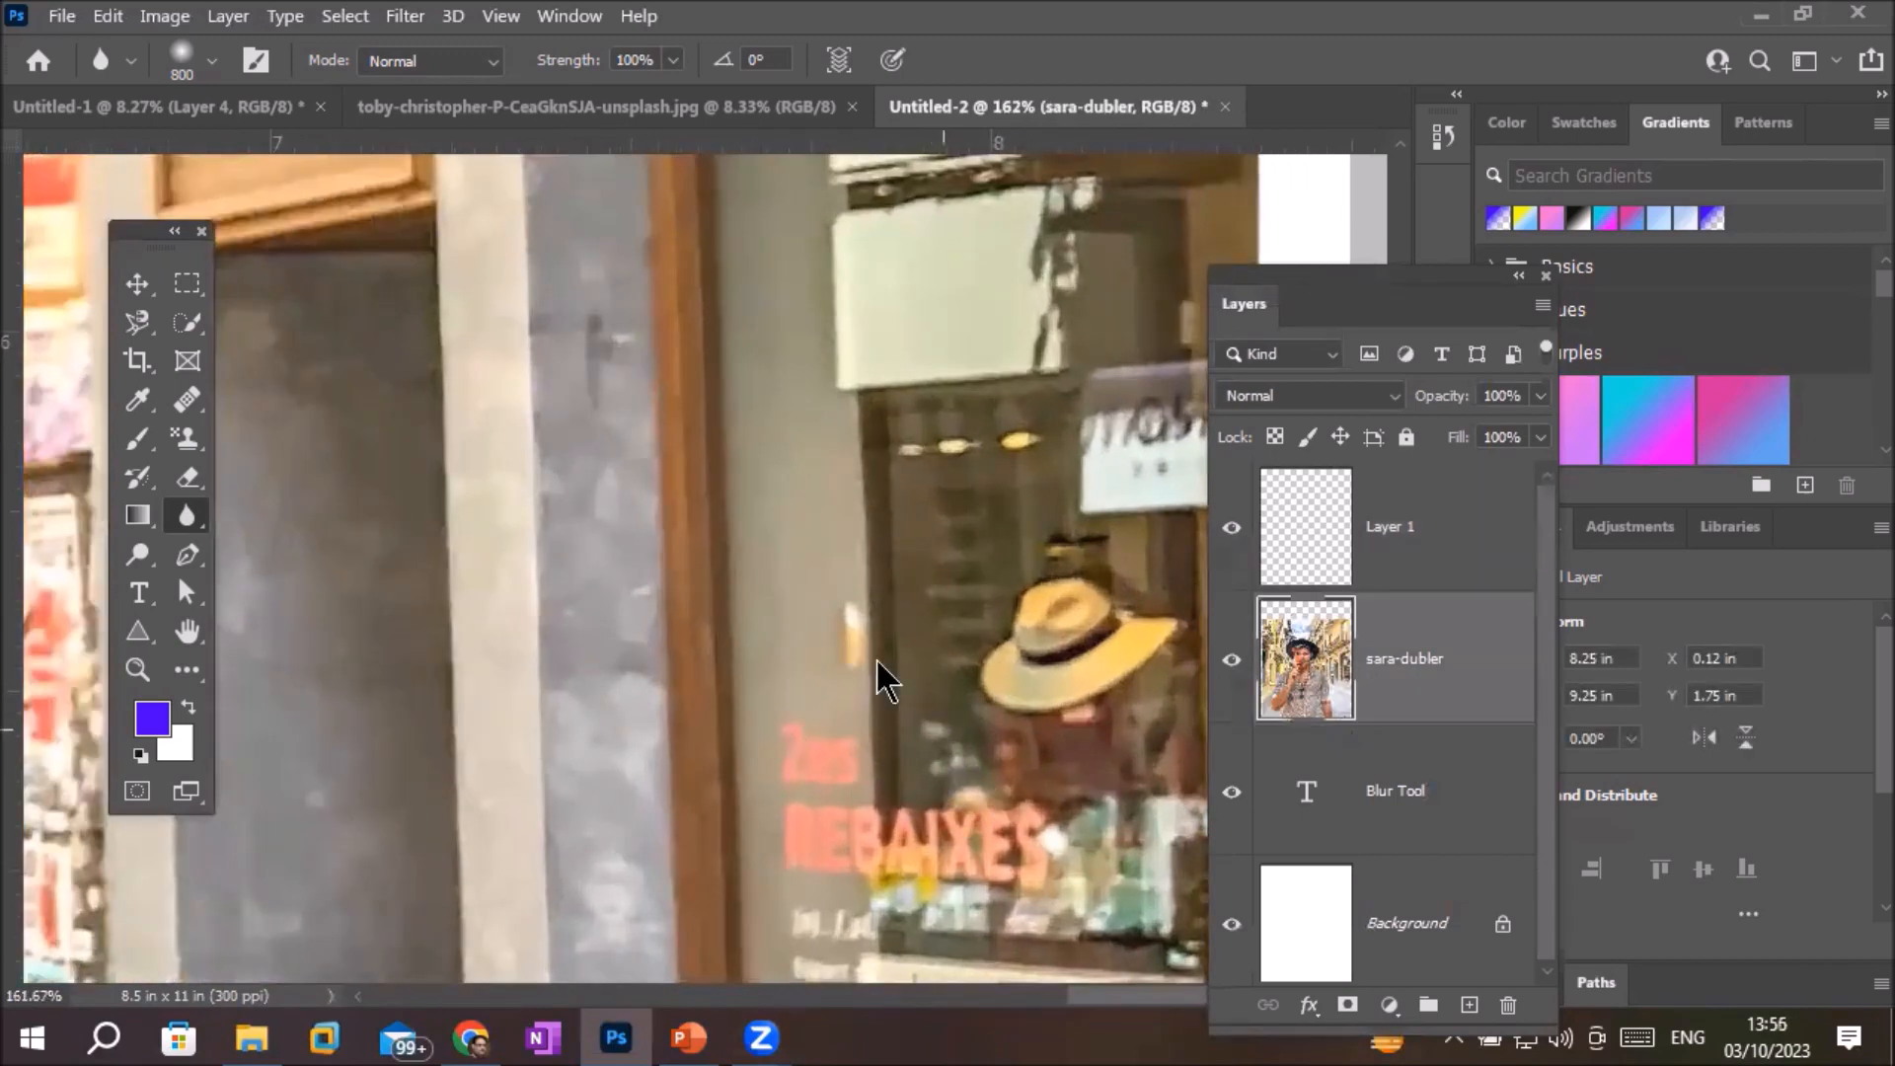
mouse_move(709, 705)
left_mouse_down()
mouse_move(744, 722)
mouse_move(771, 795)
mouse_move(733, 720)
mouse_move(875, 801)
mouse_move(777, 770)
mouse_move(916, 803)
mouse_move(851, 807)
mouse_move(939, 766)
mouse_move(919, 828)
mouse_move(942, 751)
mouse_move(896, 777)
mouse_move(951, 747)
mouse_move(919, 818)
mouse_move(951, 742)
mouse_move(958, 795)
mouse_move(1014, 753)
mouse_move(974, 798)
mouse_move(1026, 705)
mouse_move(804, 662)
mouse_move(932, 675)
left_mouse_up()
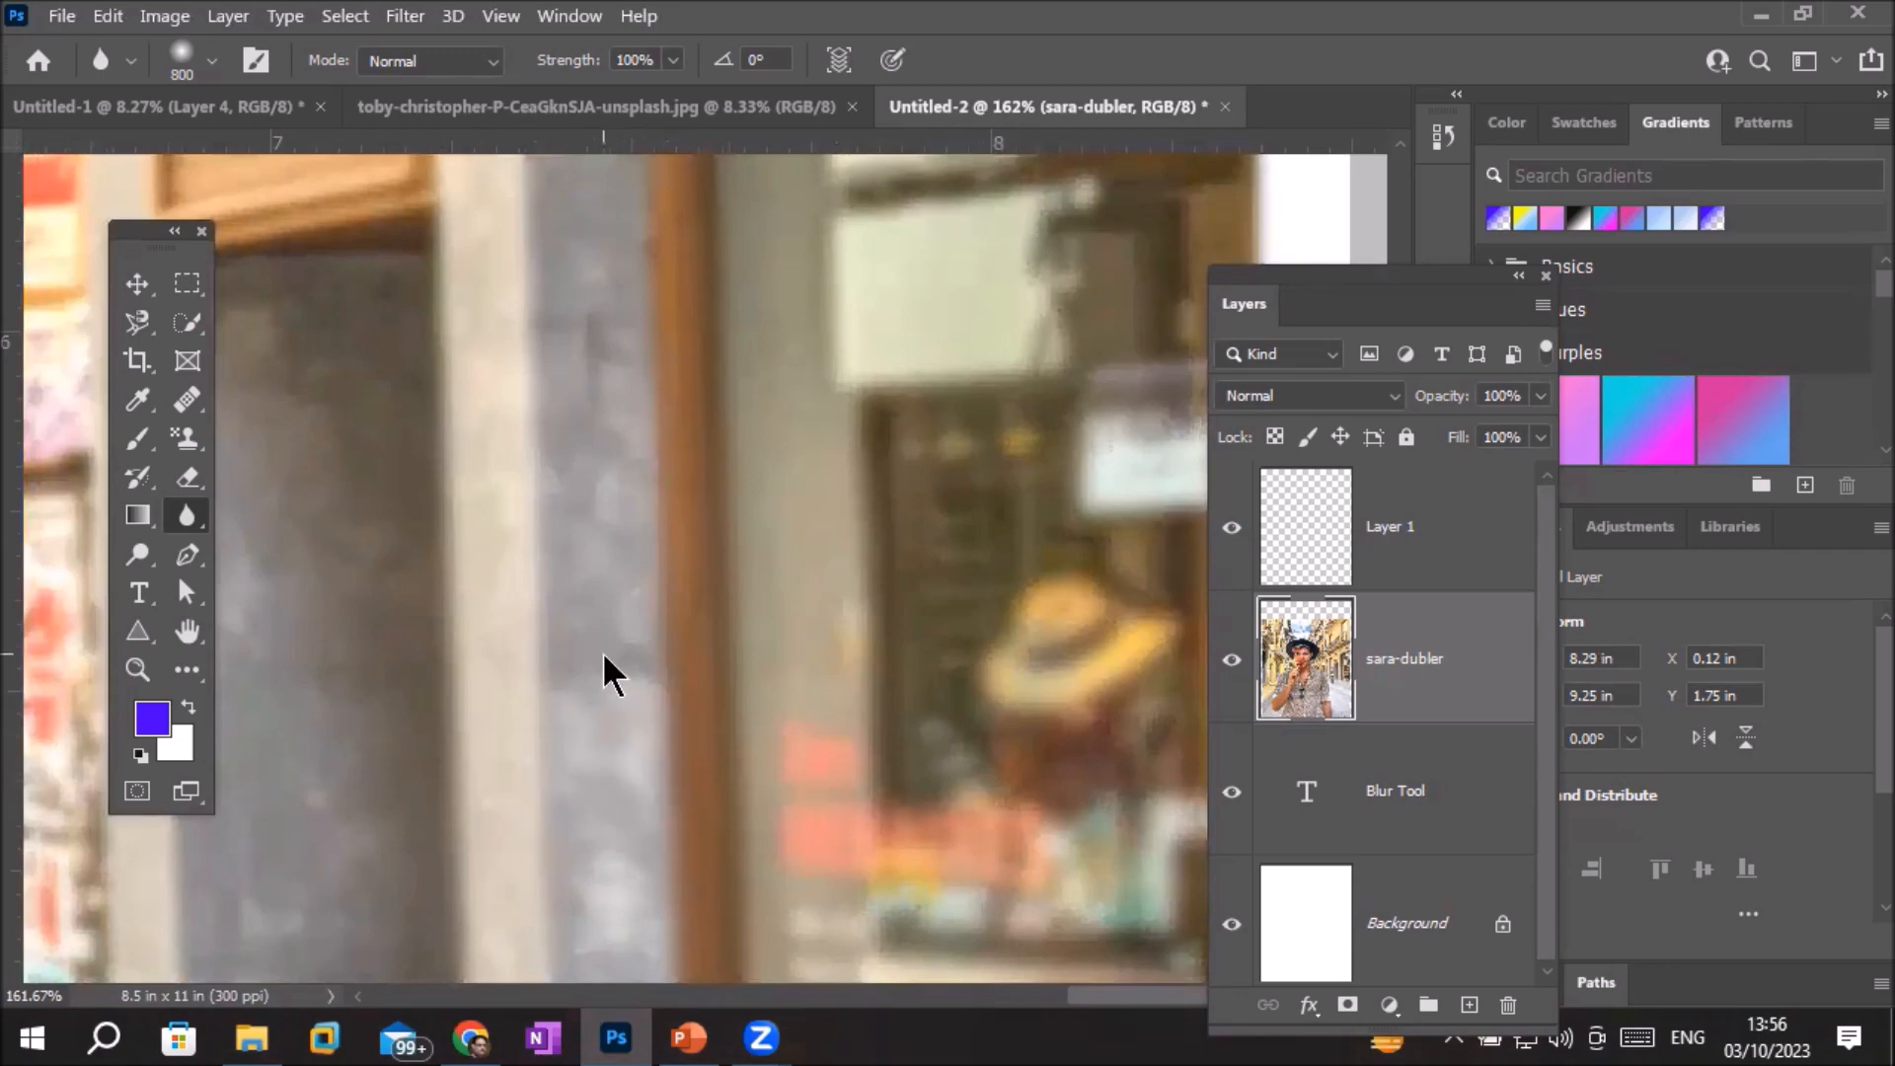
Duplicate the photo layer and blur the man's face on the copy with the Blur tool
scroll(325, 597, "down", 5)
scroll(316, 597, "down", 2)
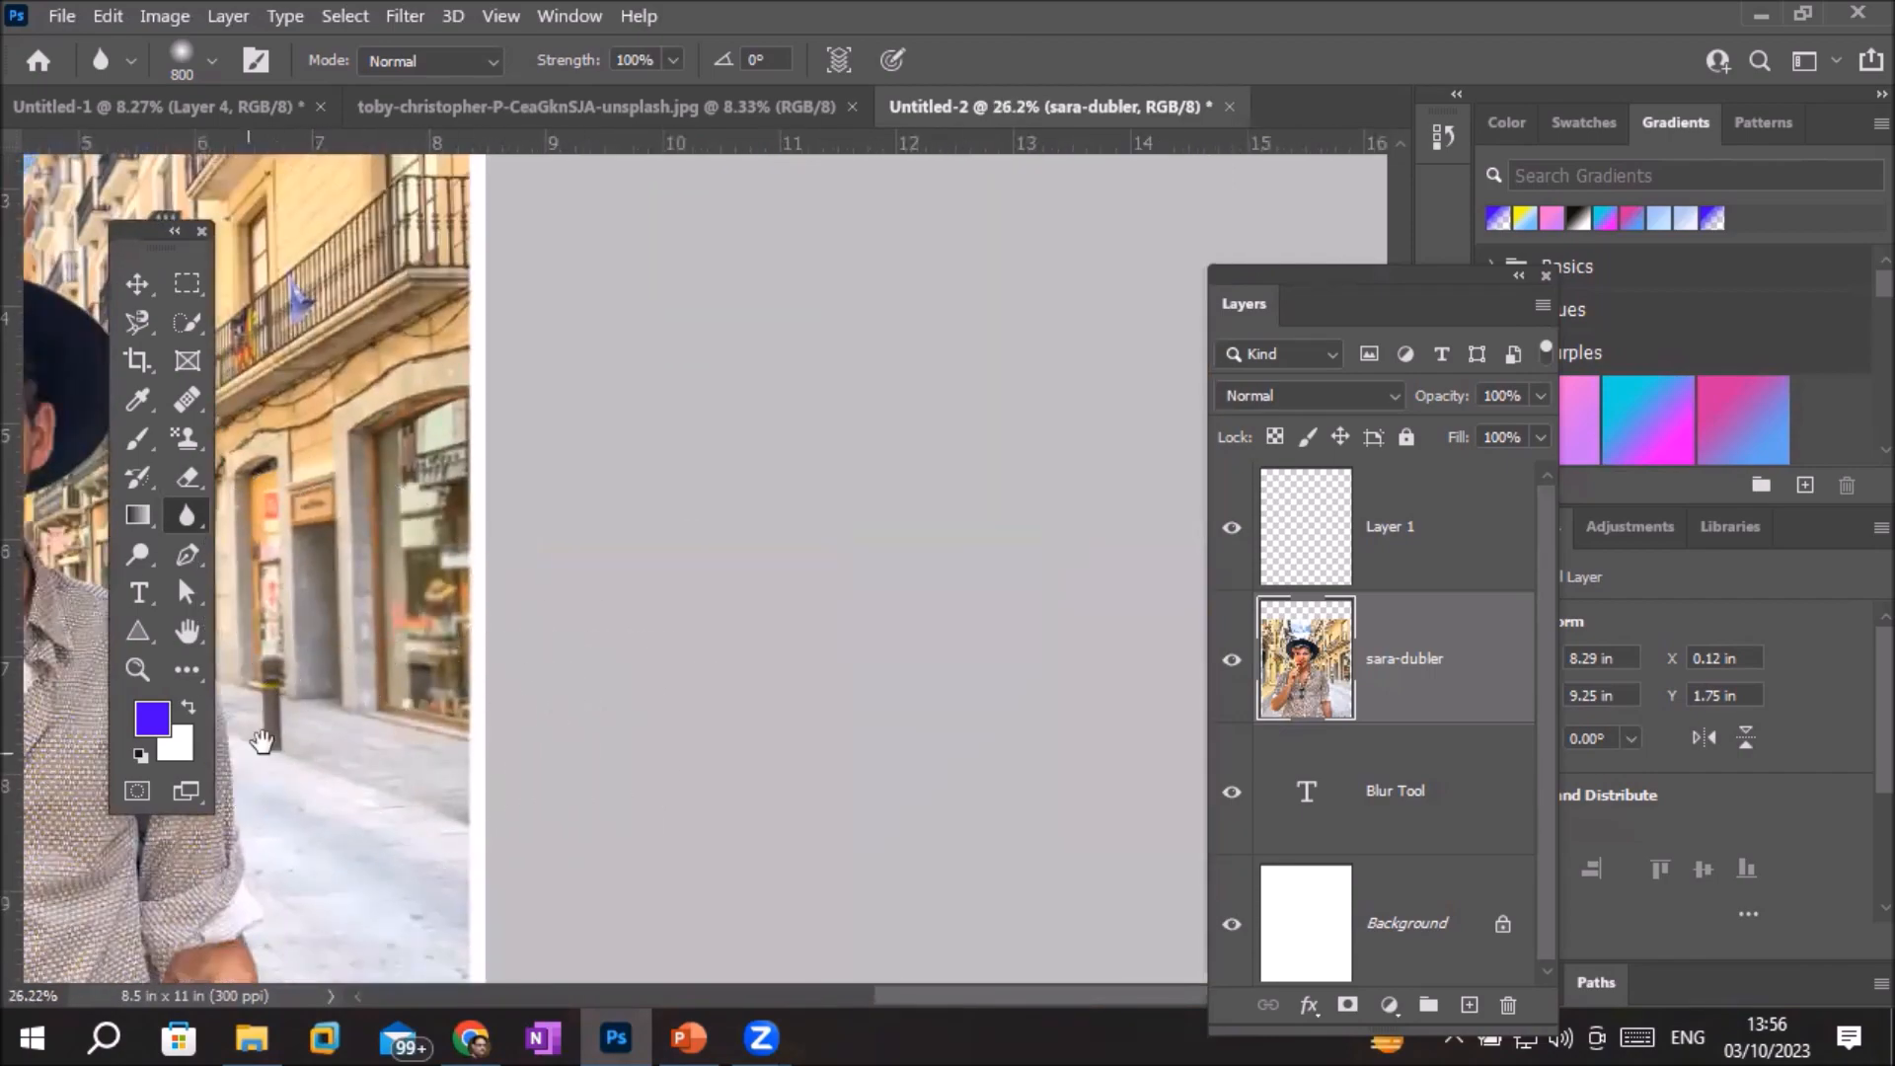
mouse_move(291, 706)
left_mouse_down()
mouse_move(1095, 626)
mouse_move(1105, 694)
mouse_move(1072, 711)
left_mouse_up()
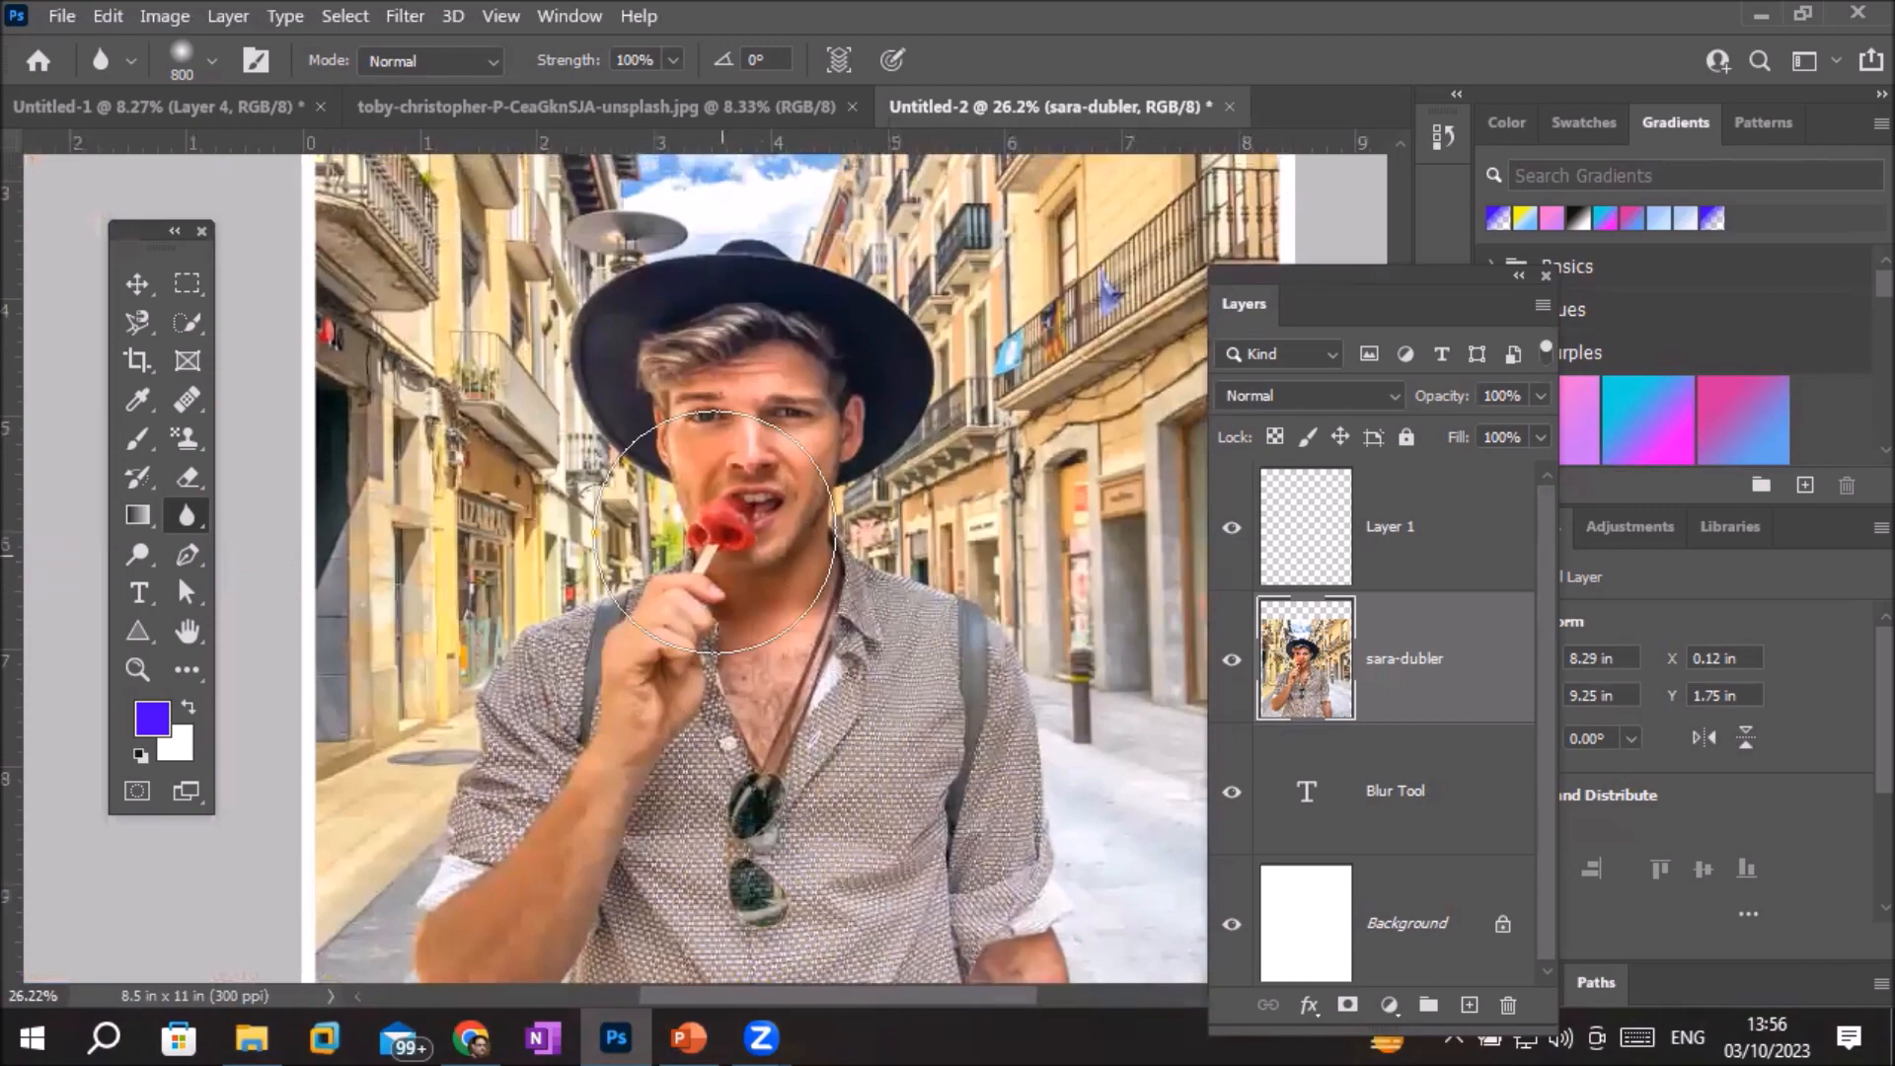
scroll(746, 373, "up", 4)
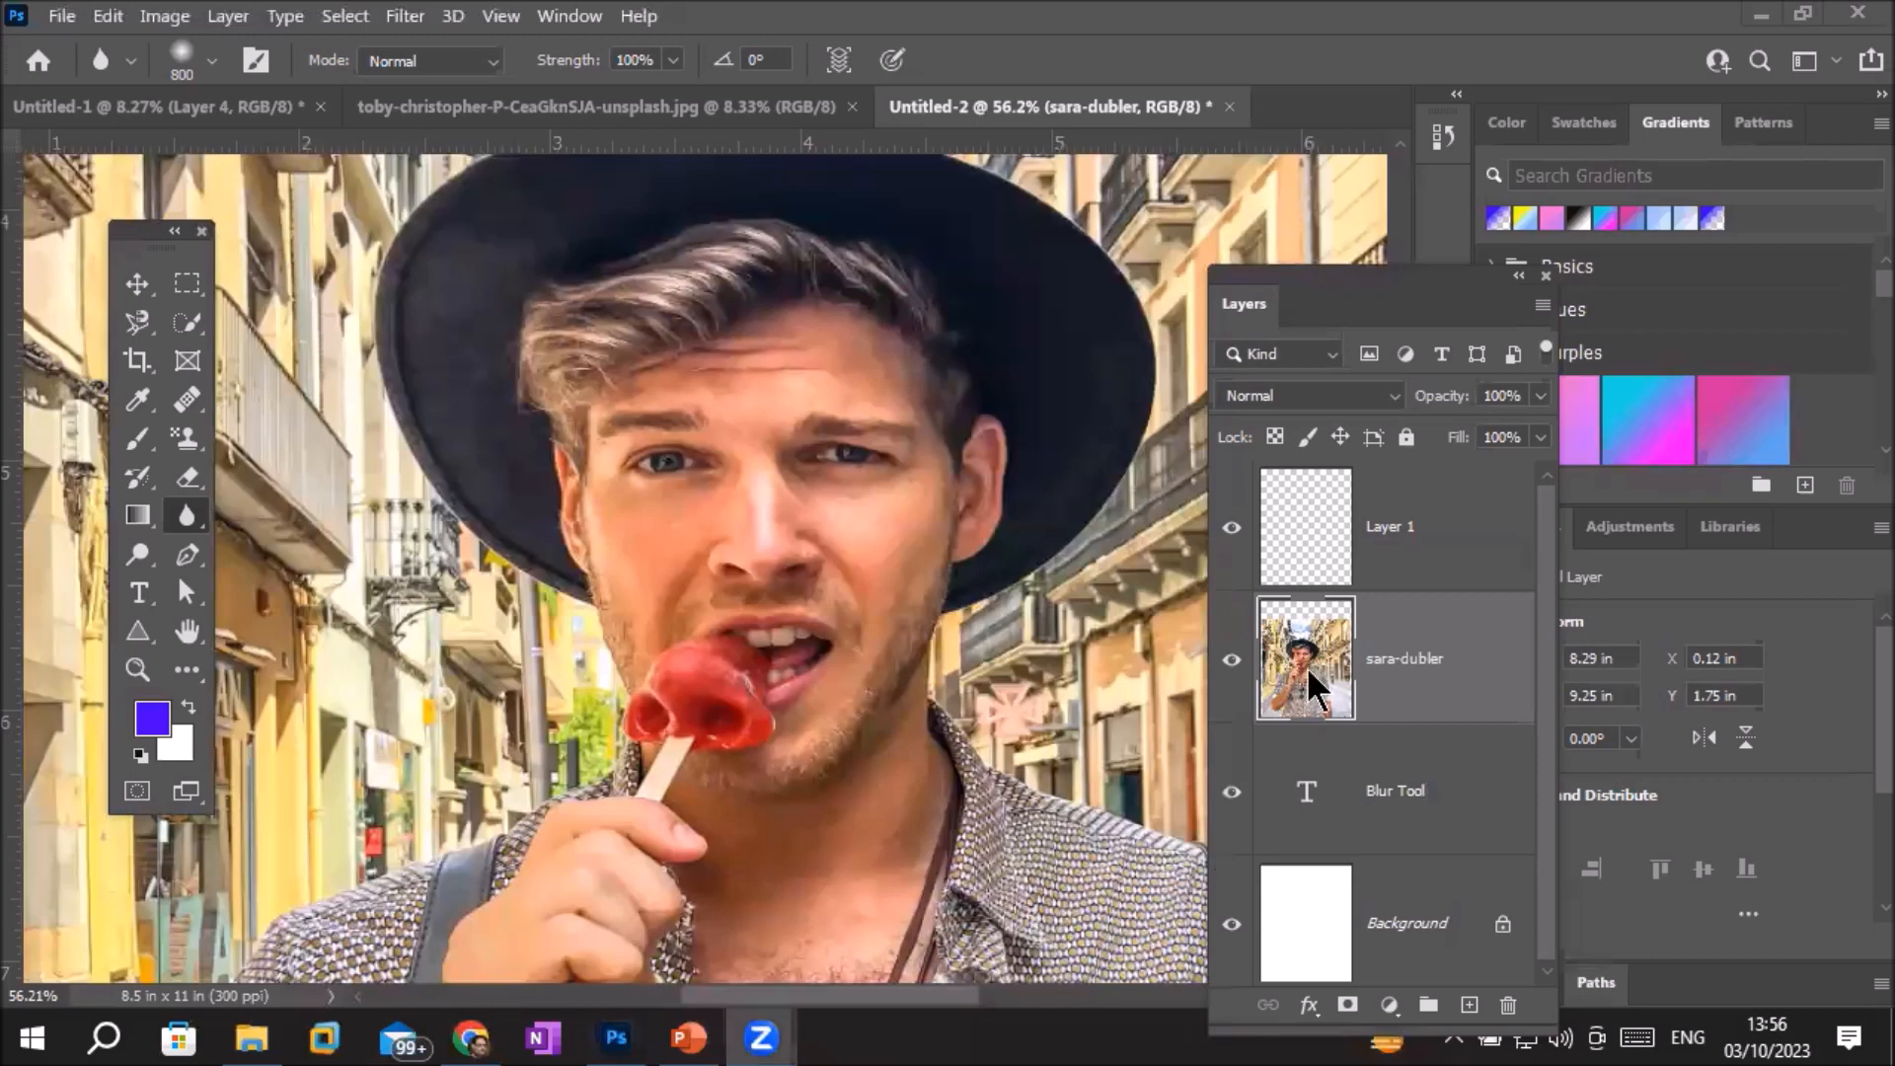
left_click_drag(1313, 643, 1468, 1007)
left_click(1295, 801)
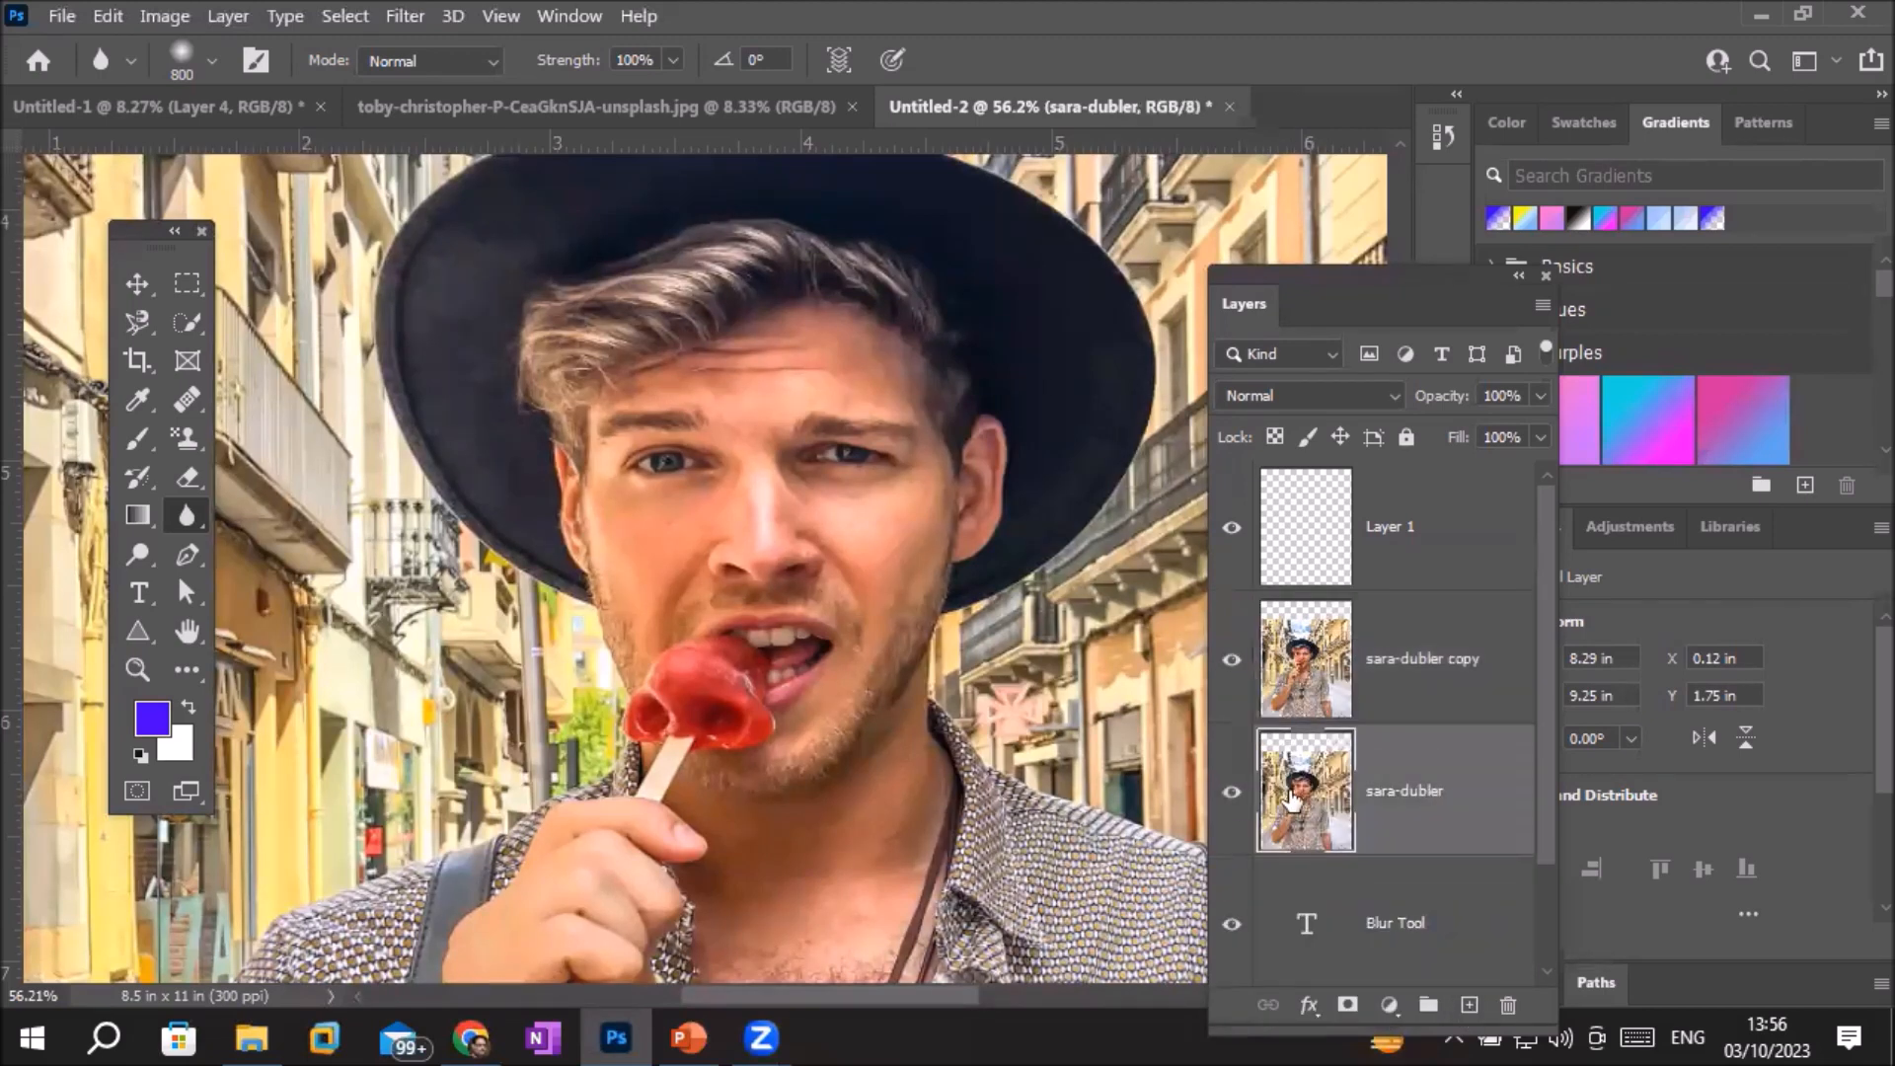
left_click(1311, 667)
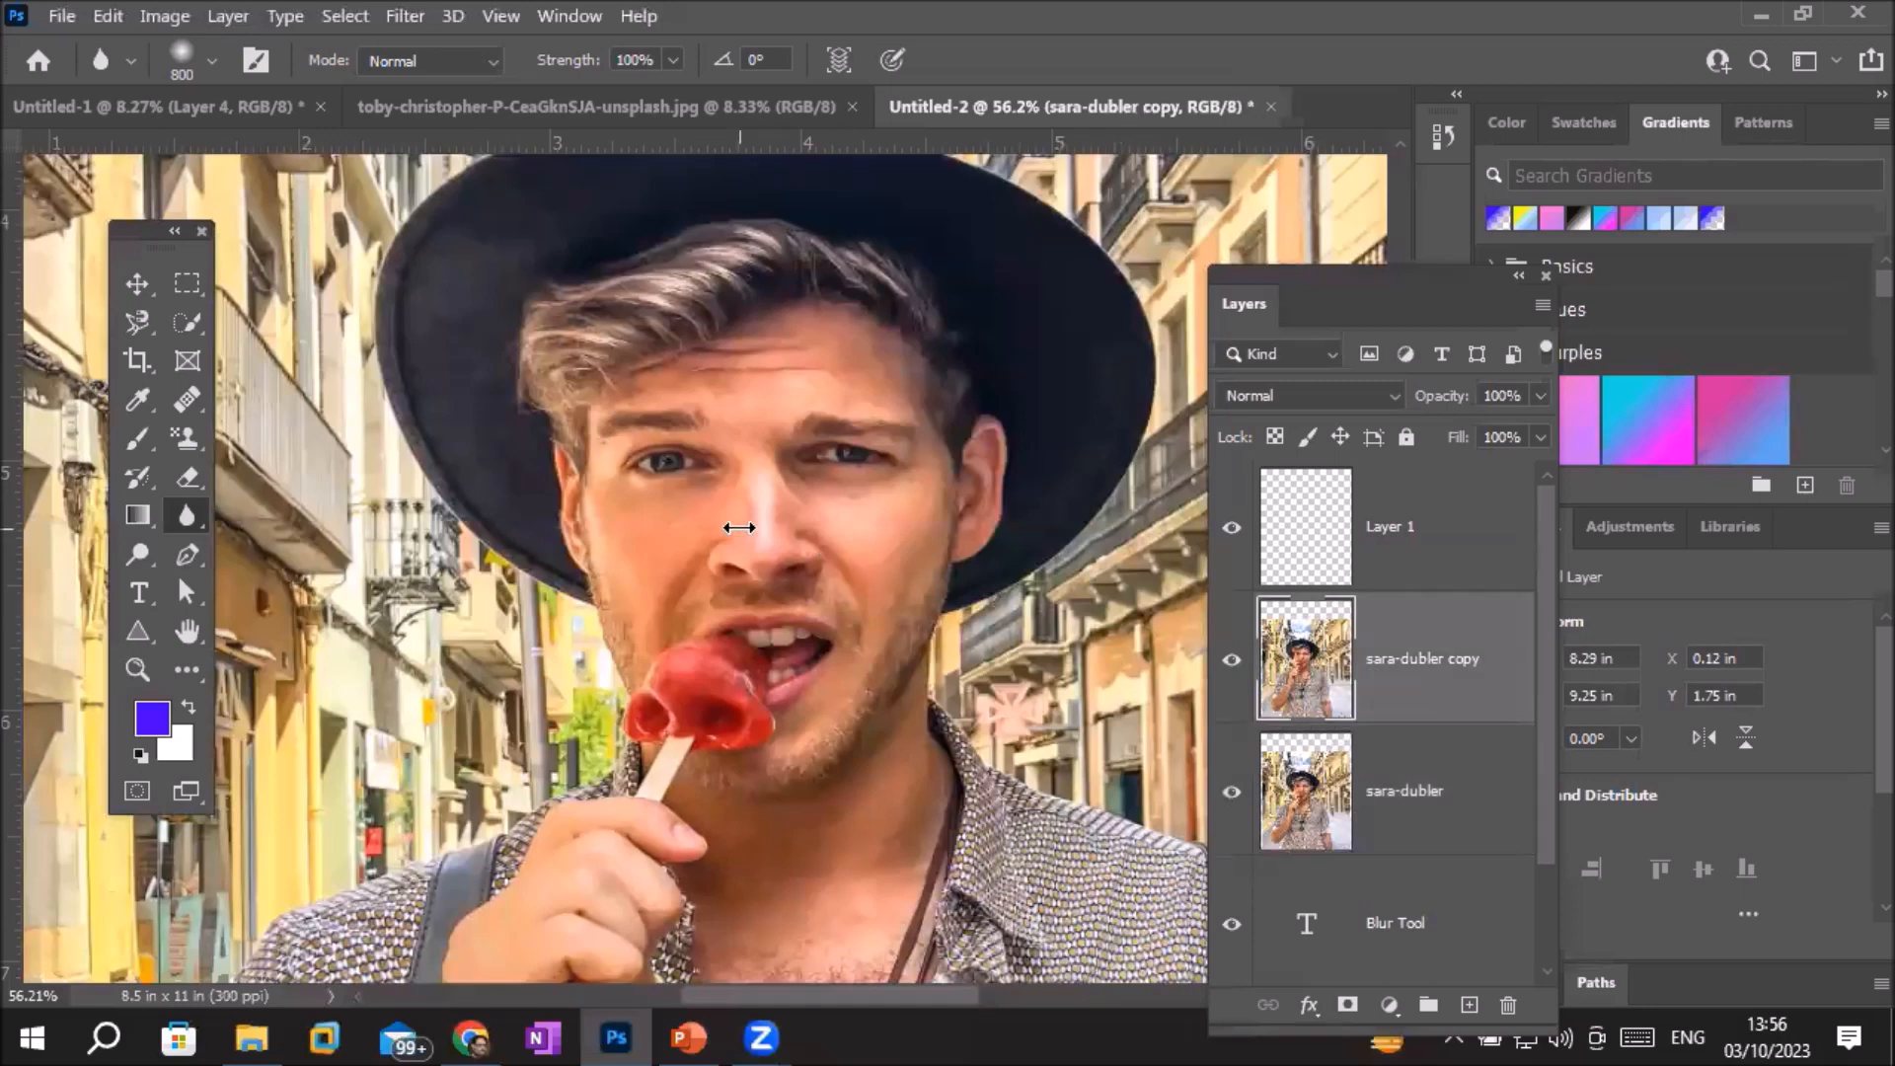
mouse_move(763, 605)
left_mouse_down()
mouse_move(760, 529)
mouse_move(726, 457)
mouse_move(715, 482)
mouse_move(635, 468)
left_mouse_up()
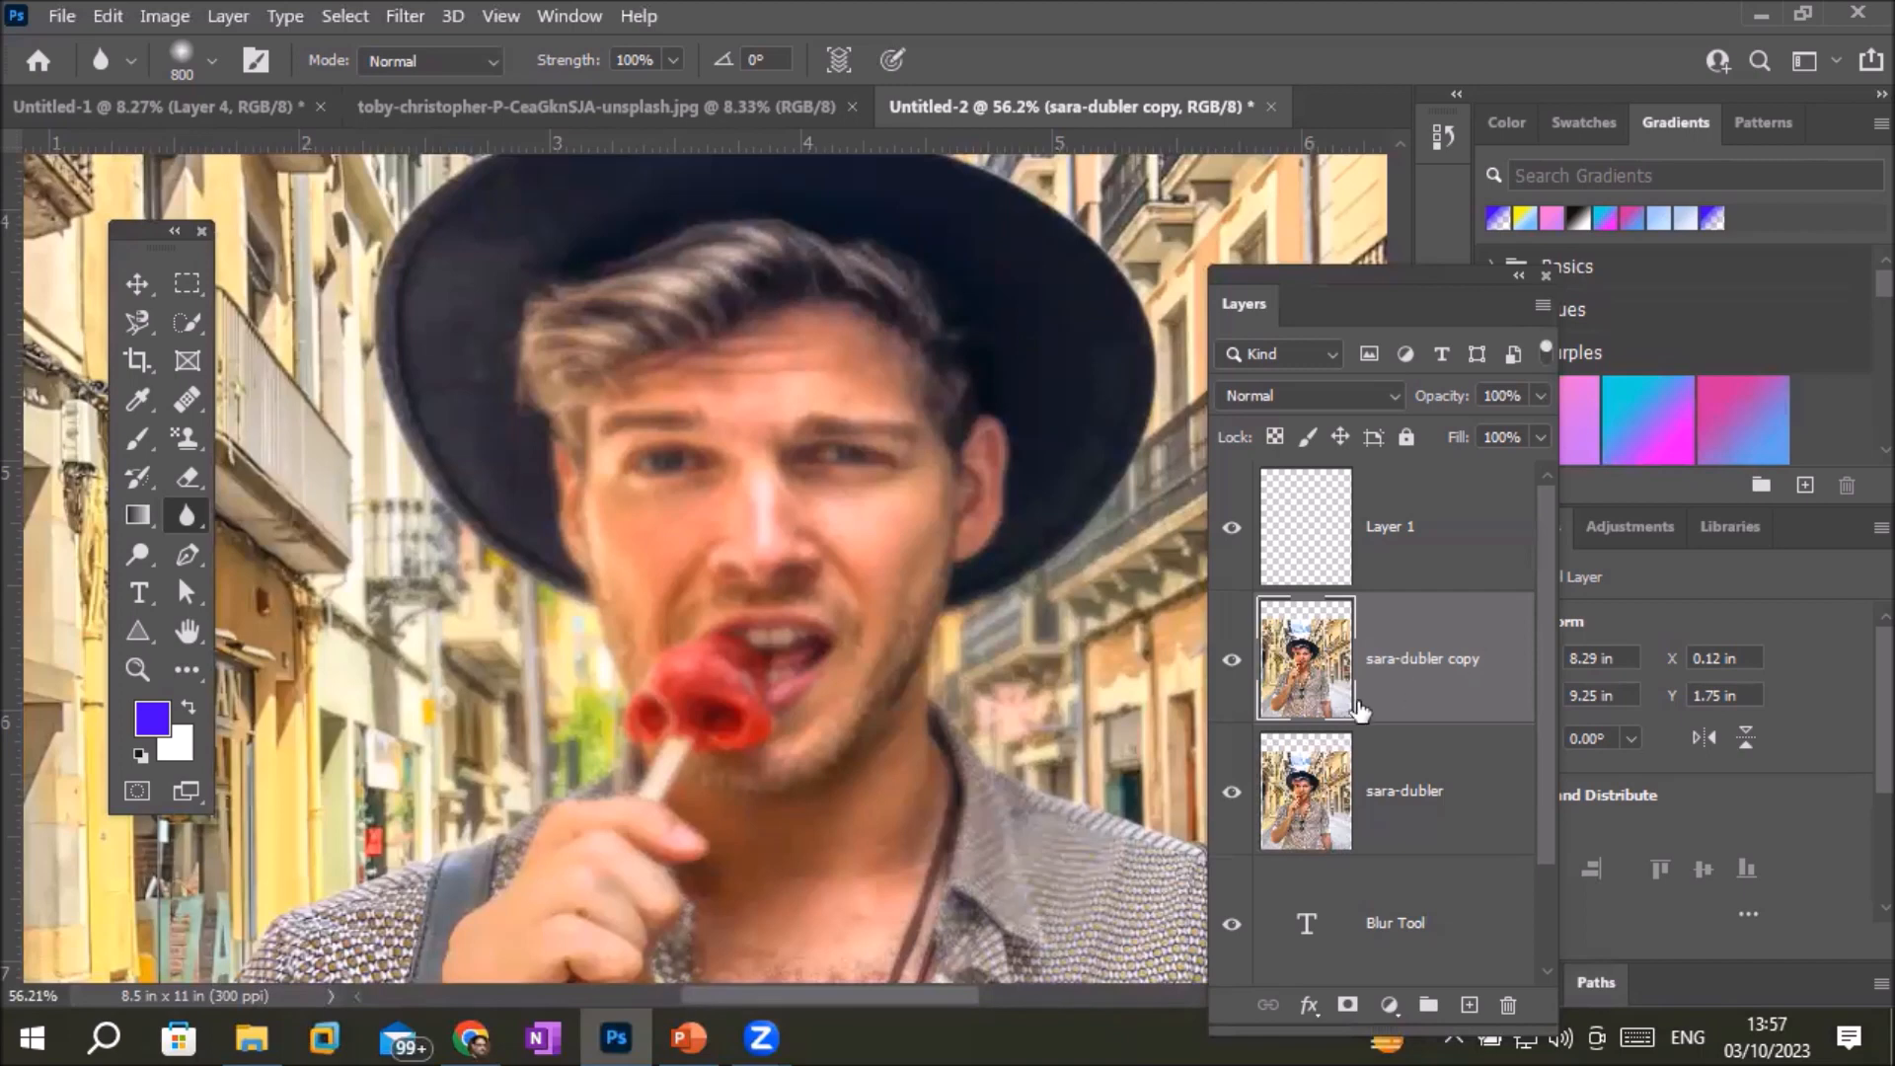
Compare the blurred face with the original by repeatedly hiding and showing the copied photo layer
left_click(1233, 661)
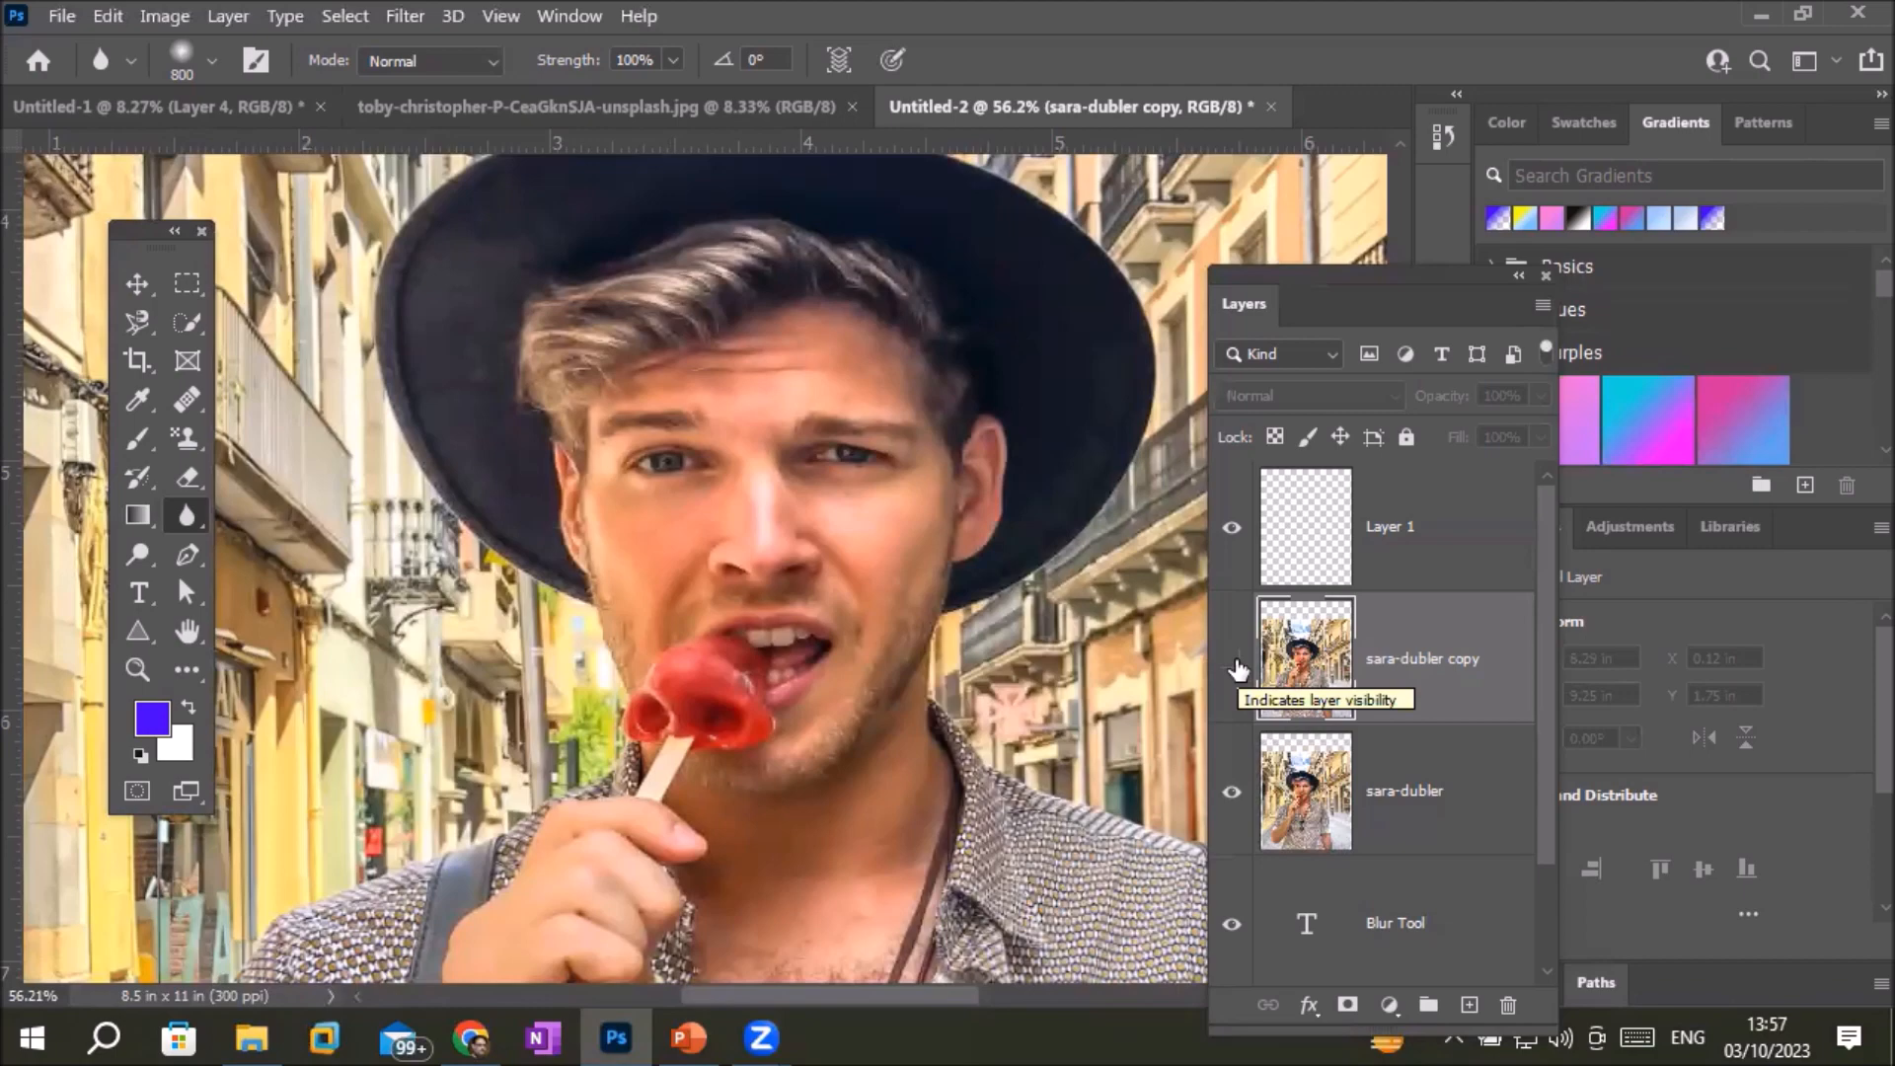
left_click(1234, 664)
left_click(1234, 663)
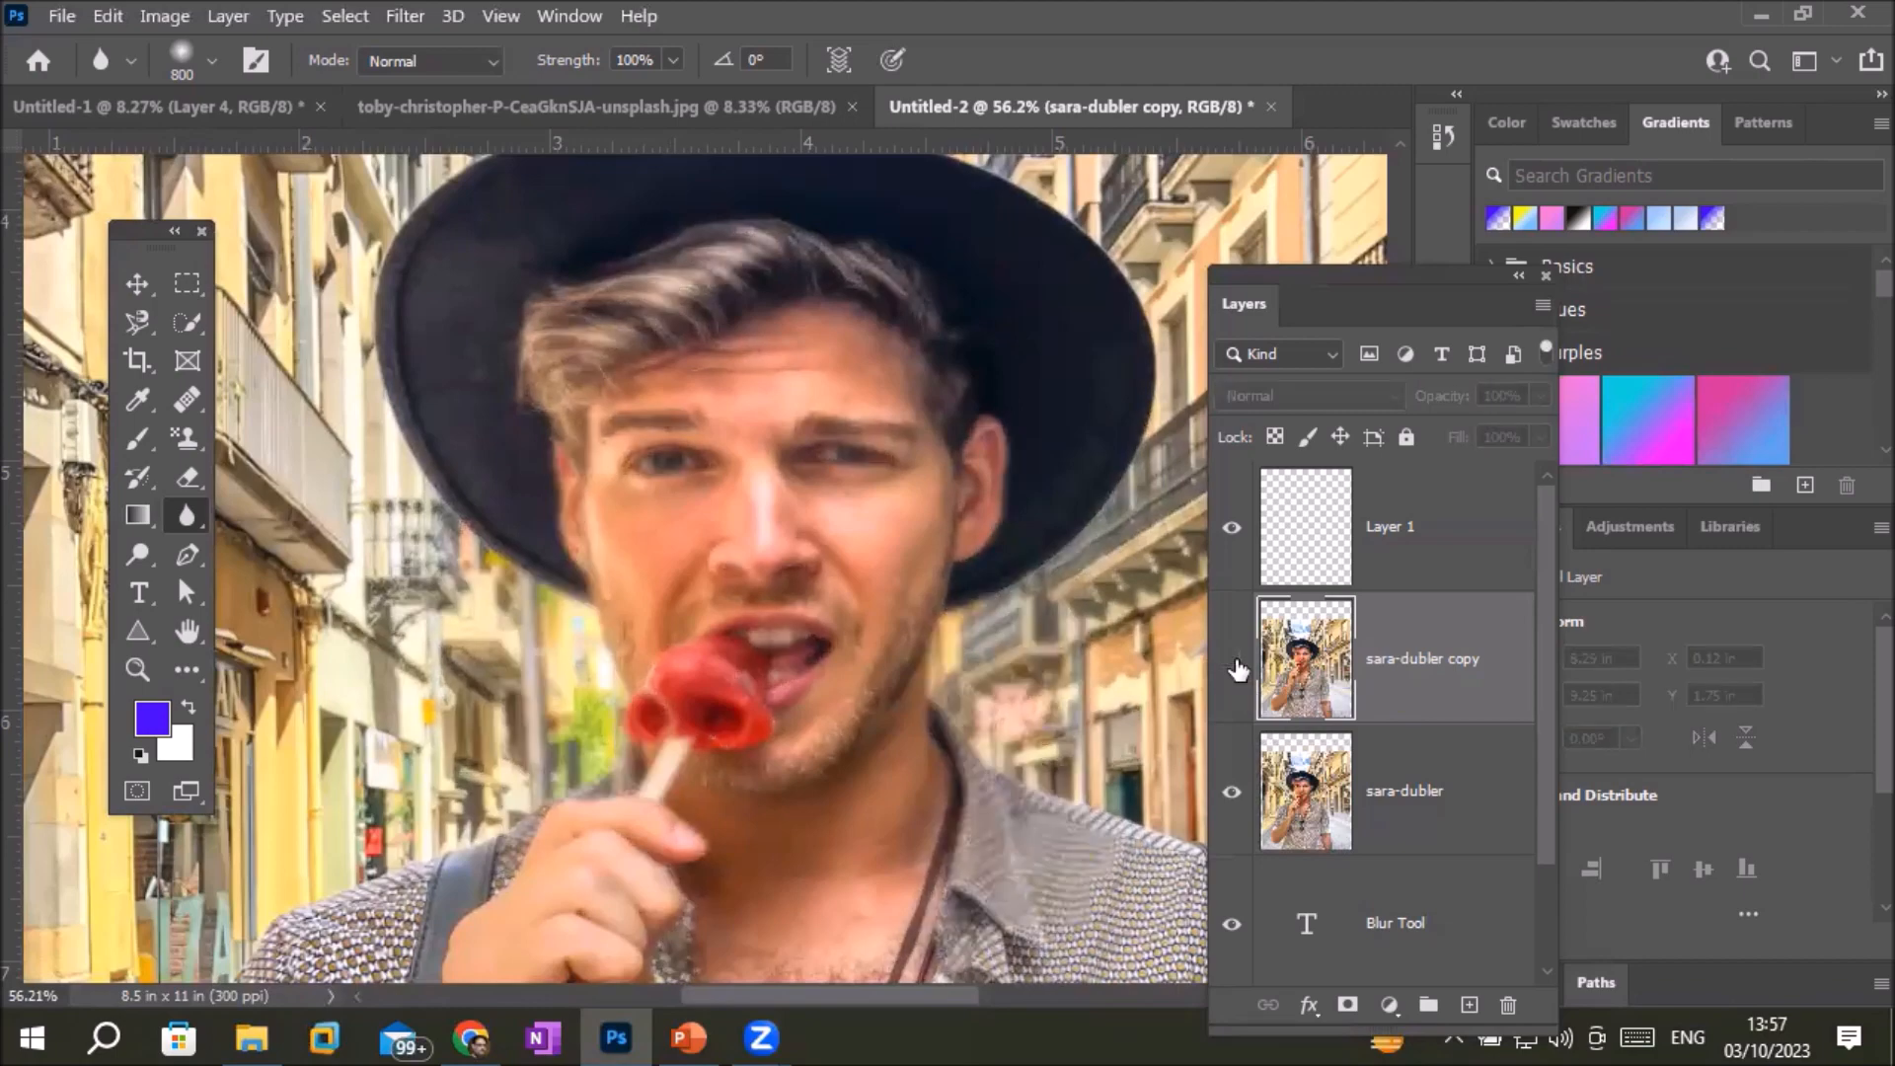
left_click(1234, 664)
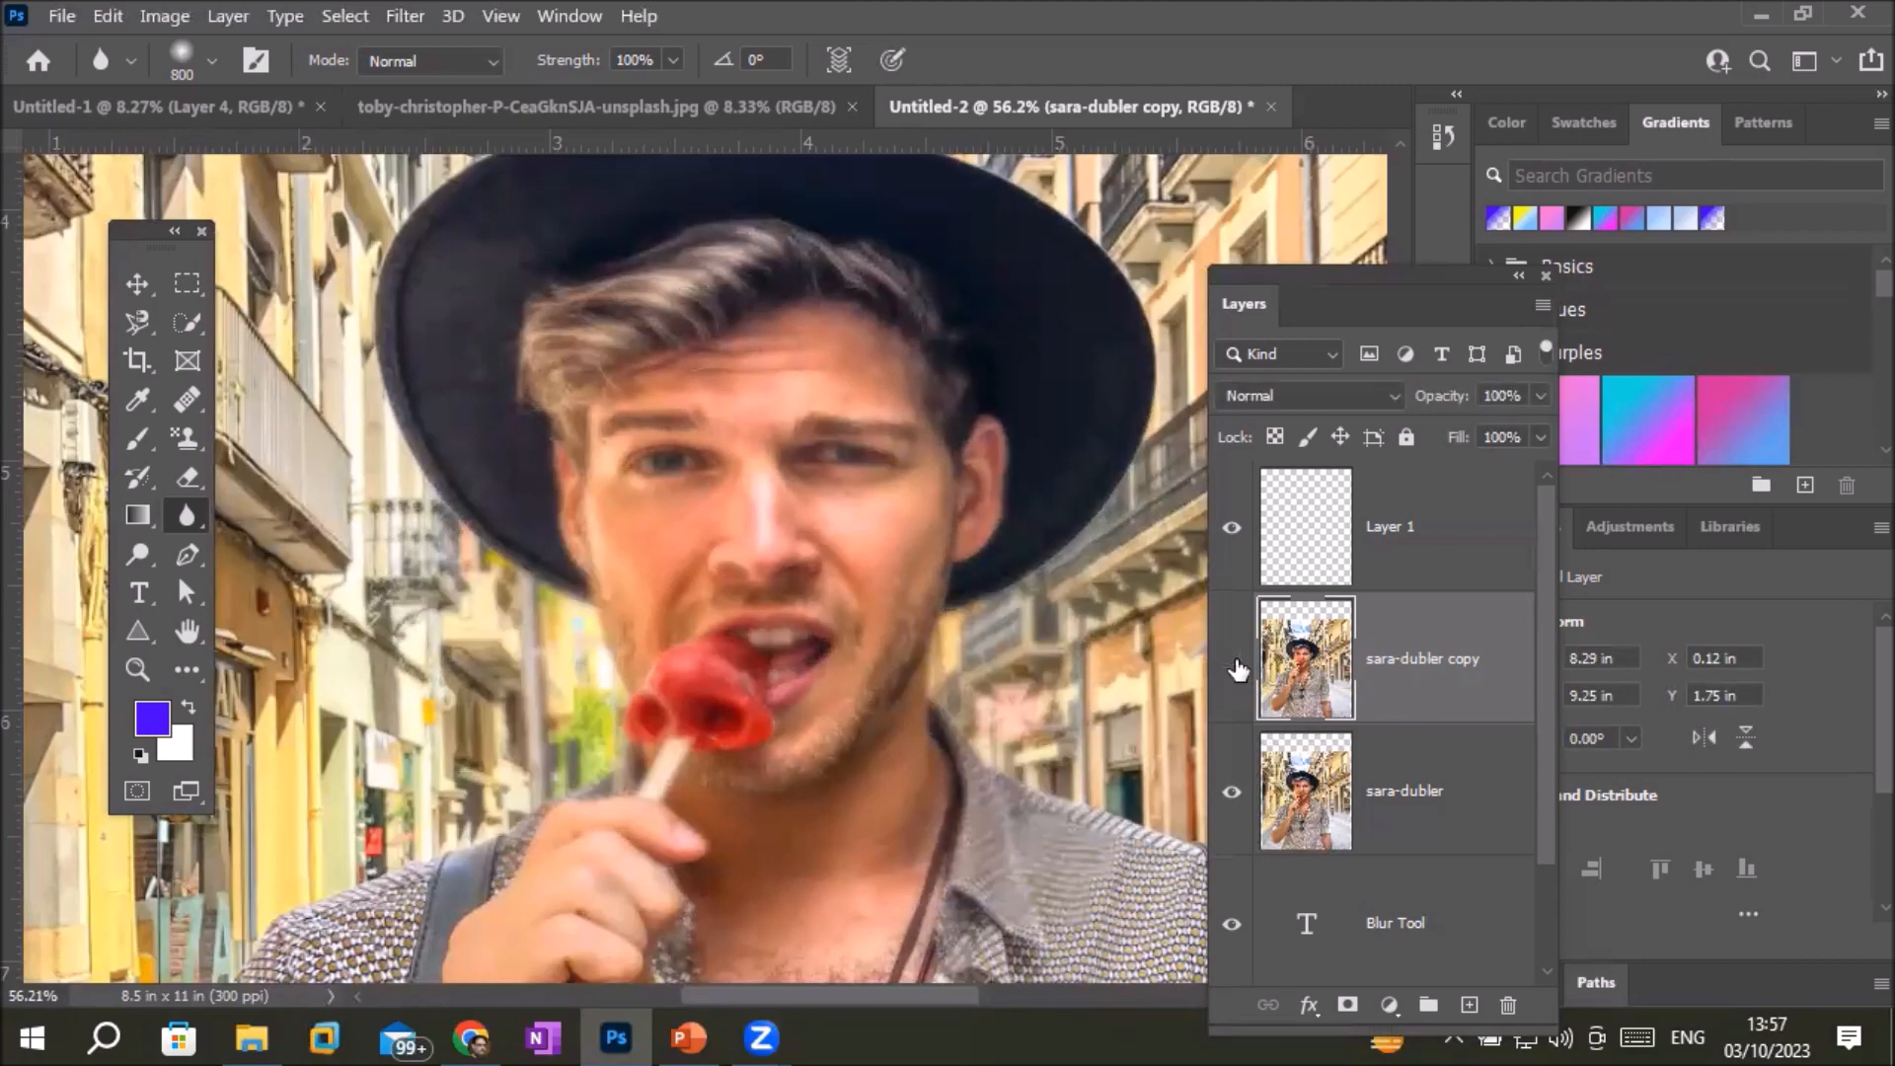
left_click(1235, 665)
left_click(1235, 665)
left_click(1234, 665)
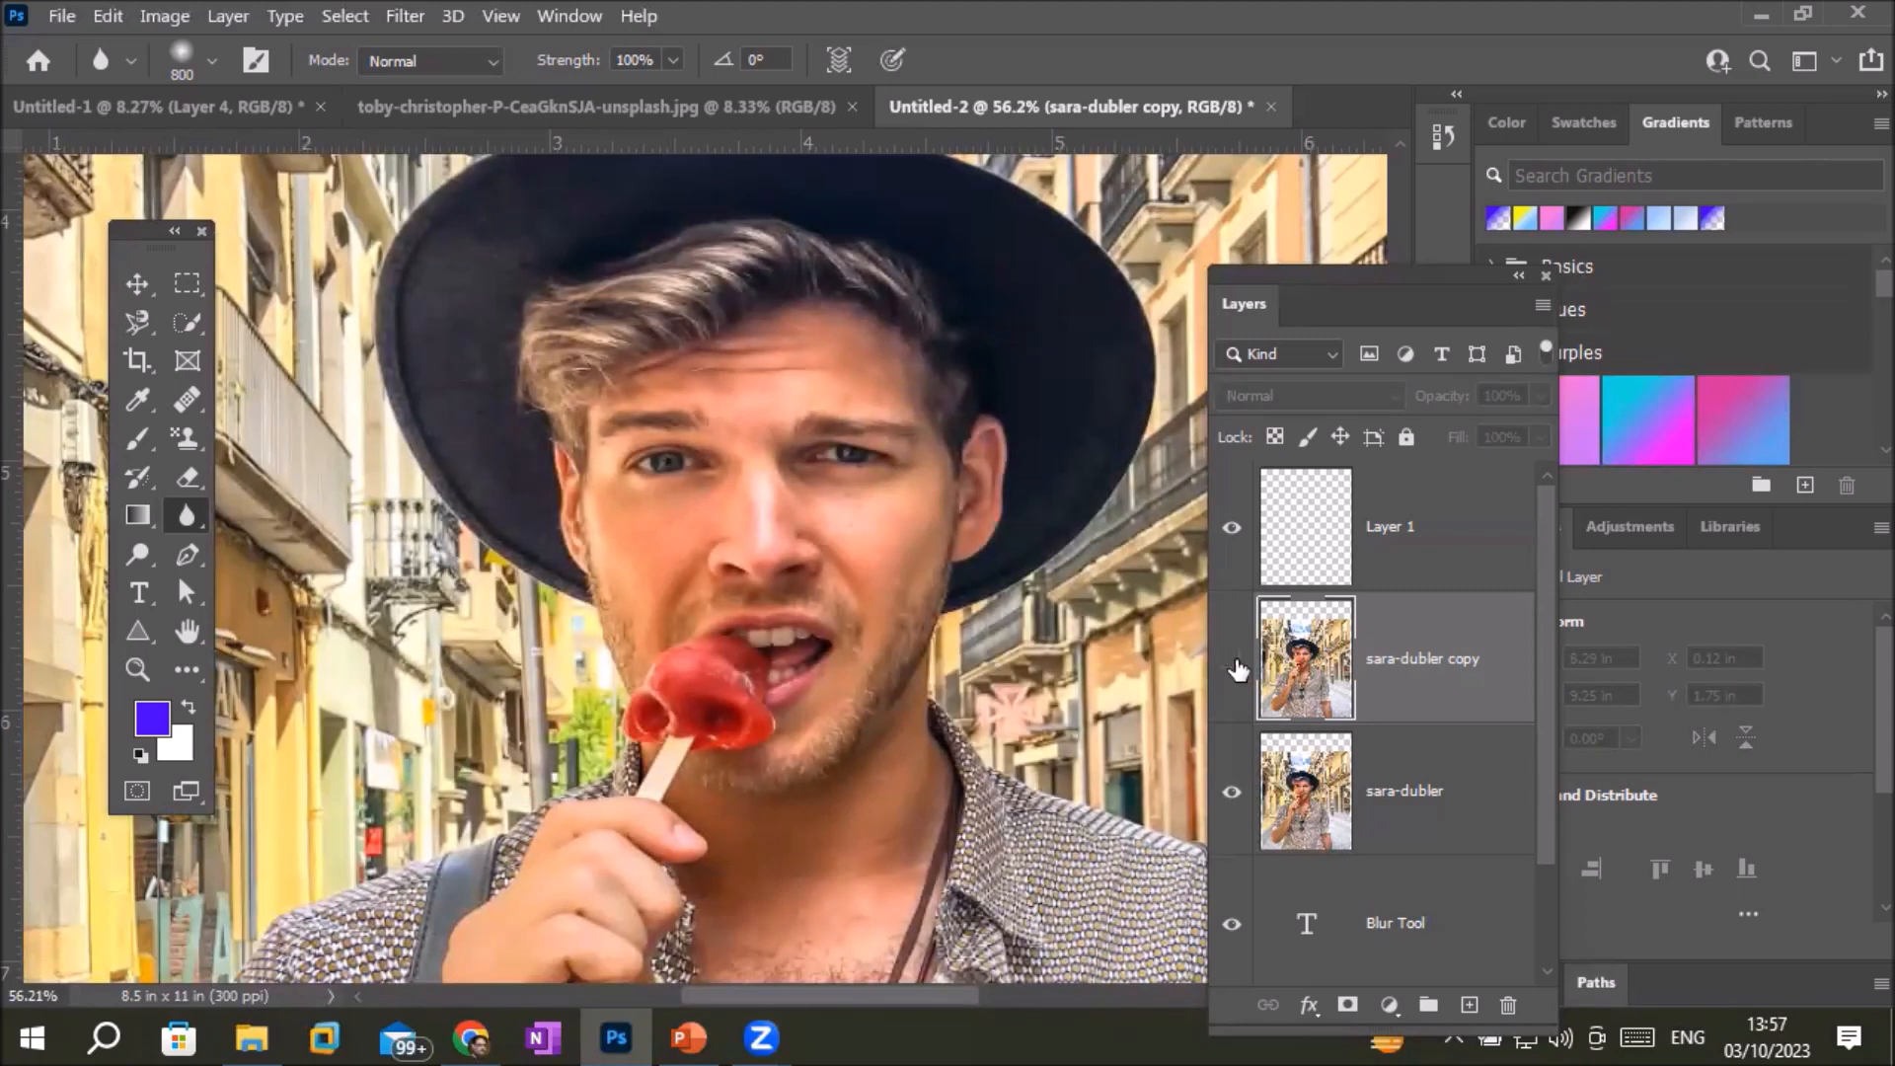
left_click(1235, 665)
left_click(1235, 665)
left_click(1235, 666)
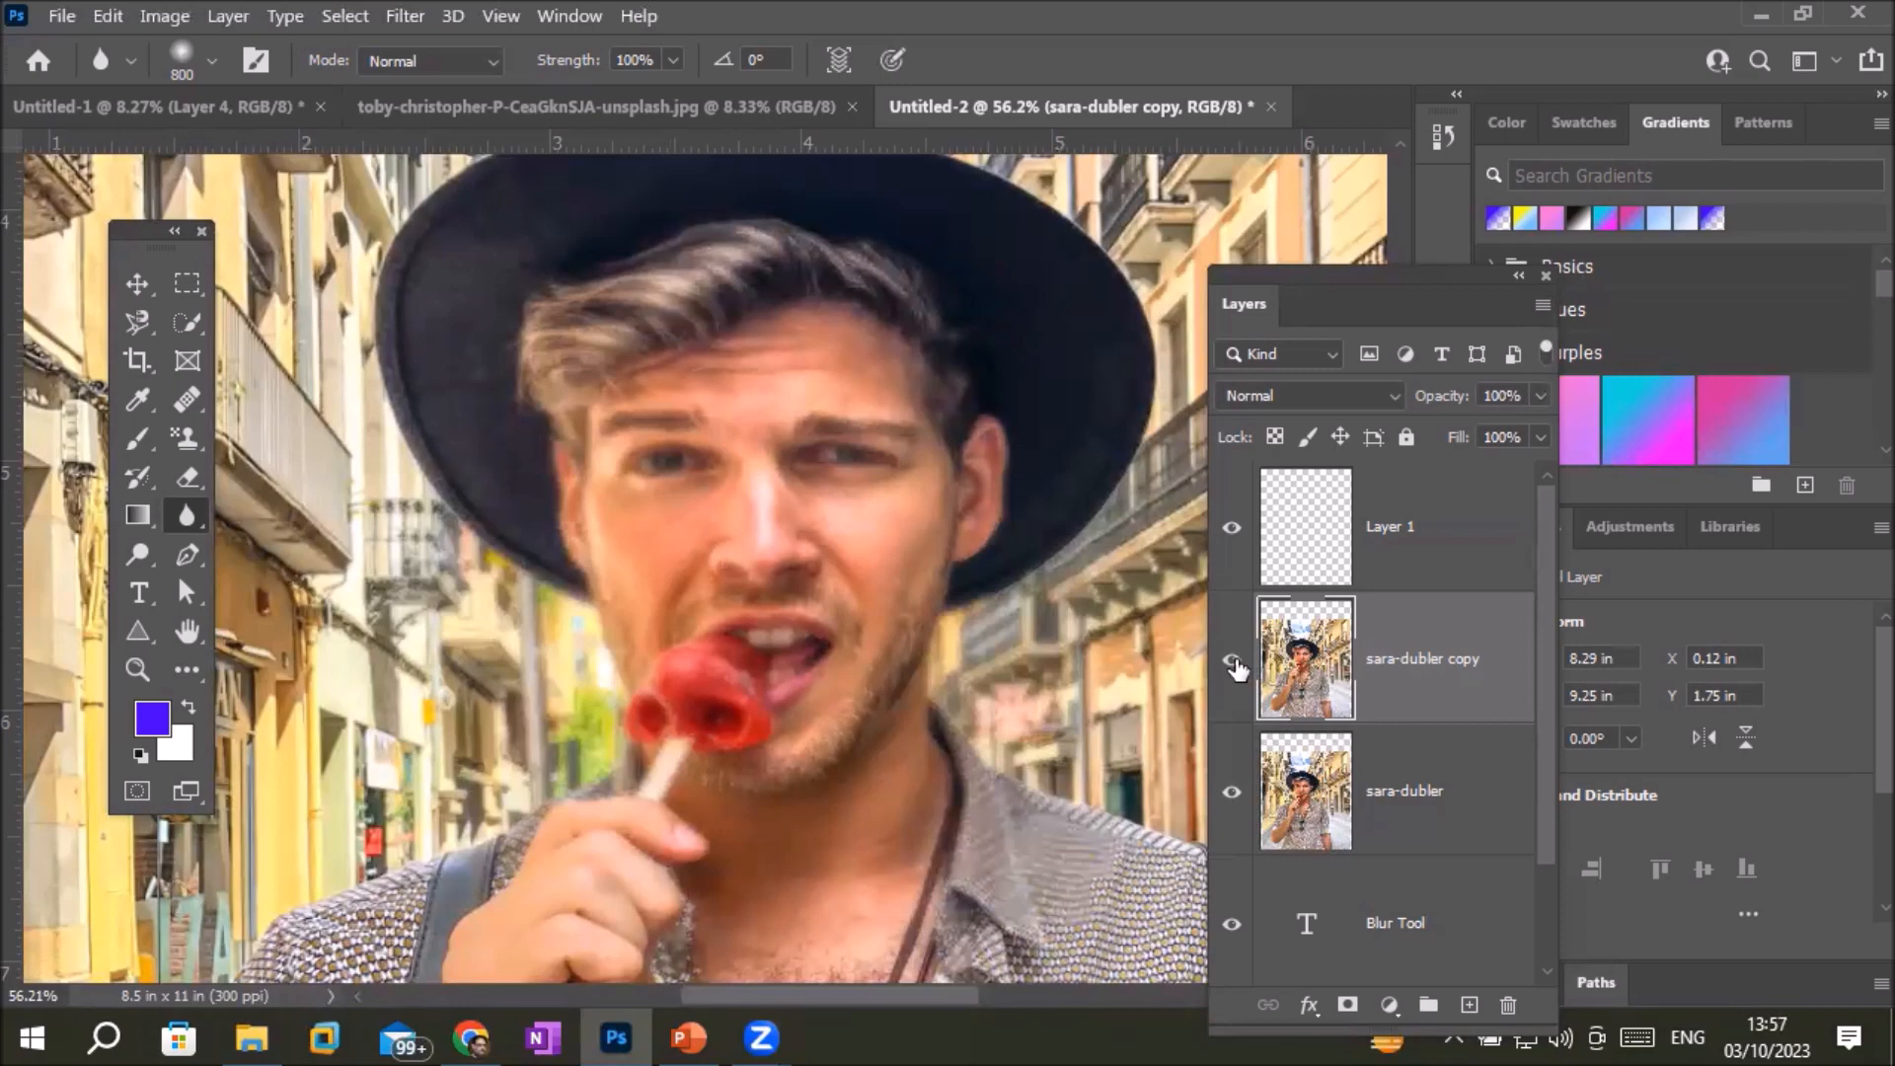
left_click(1235, 666)
left_click(1234, 665)
left_click(1235, 665)
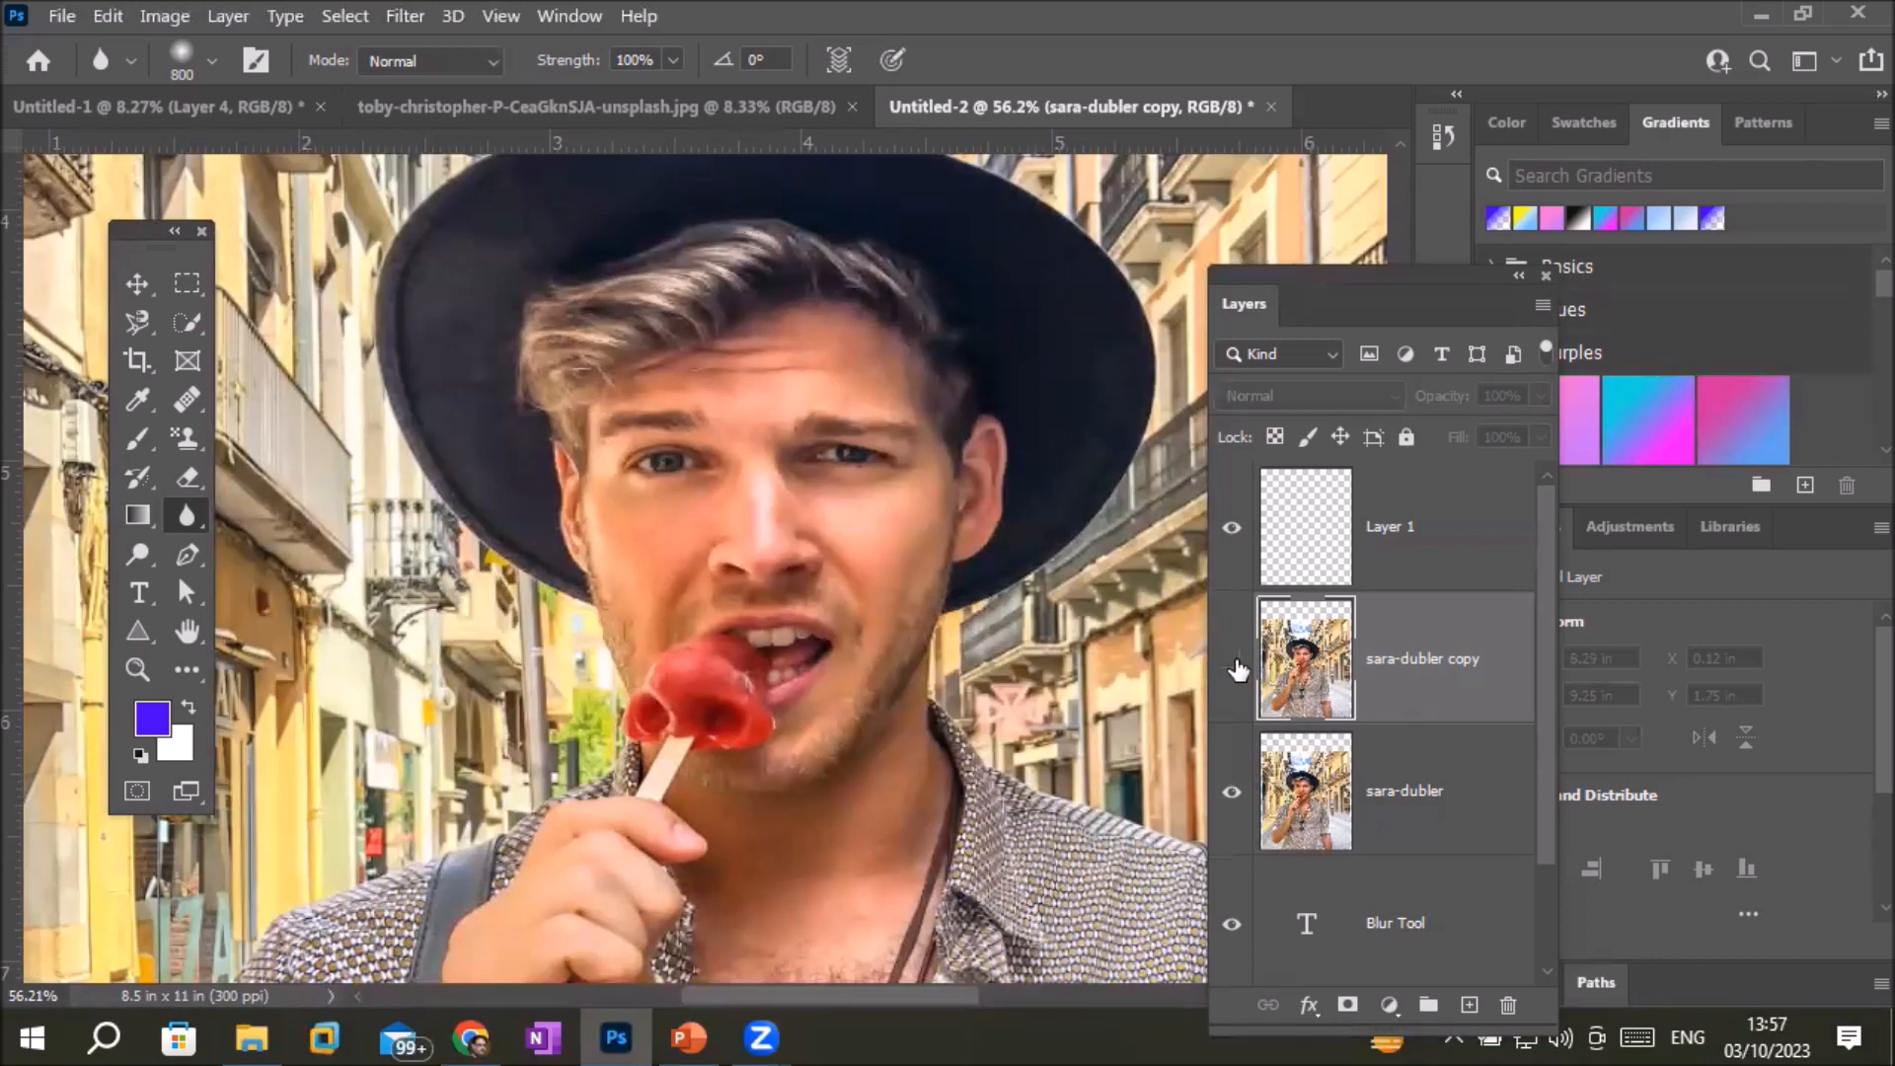
left_click(1235, 666)
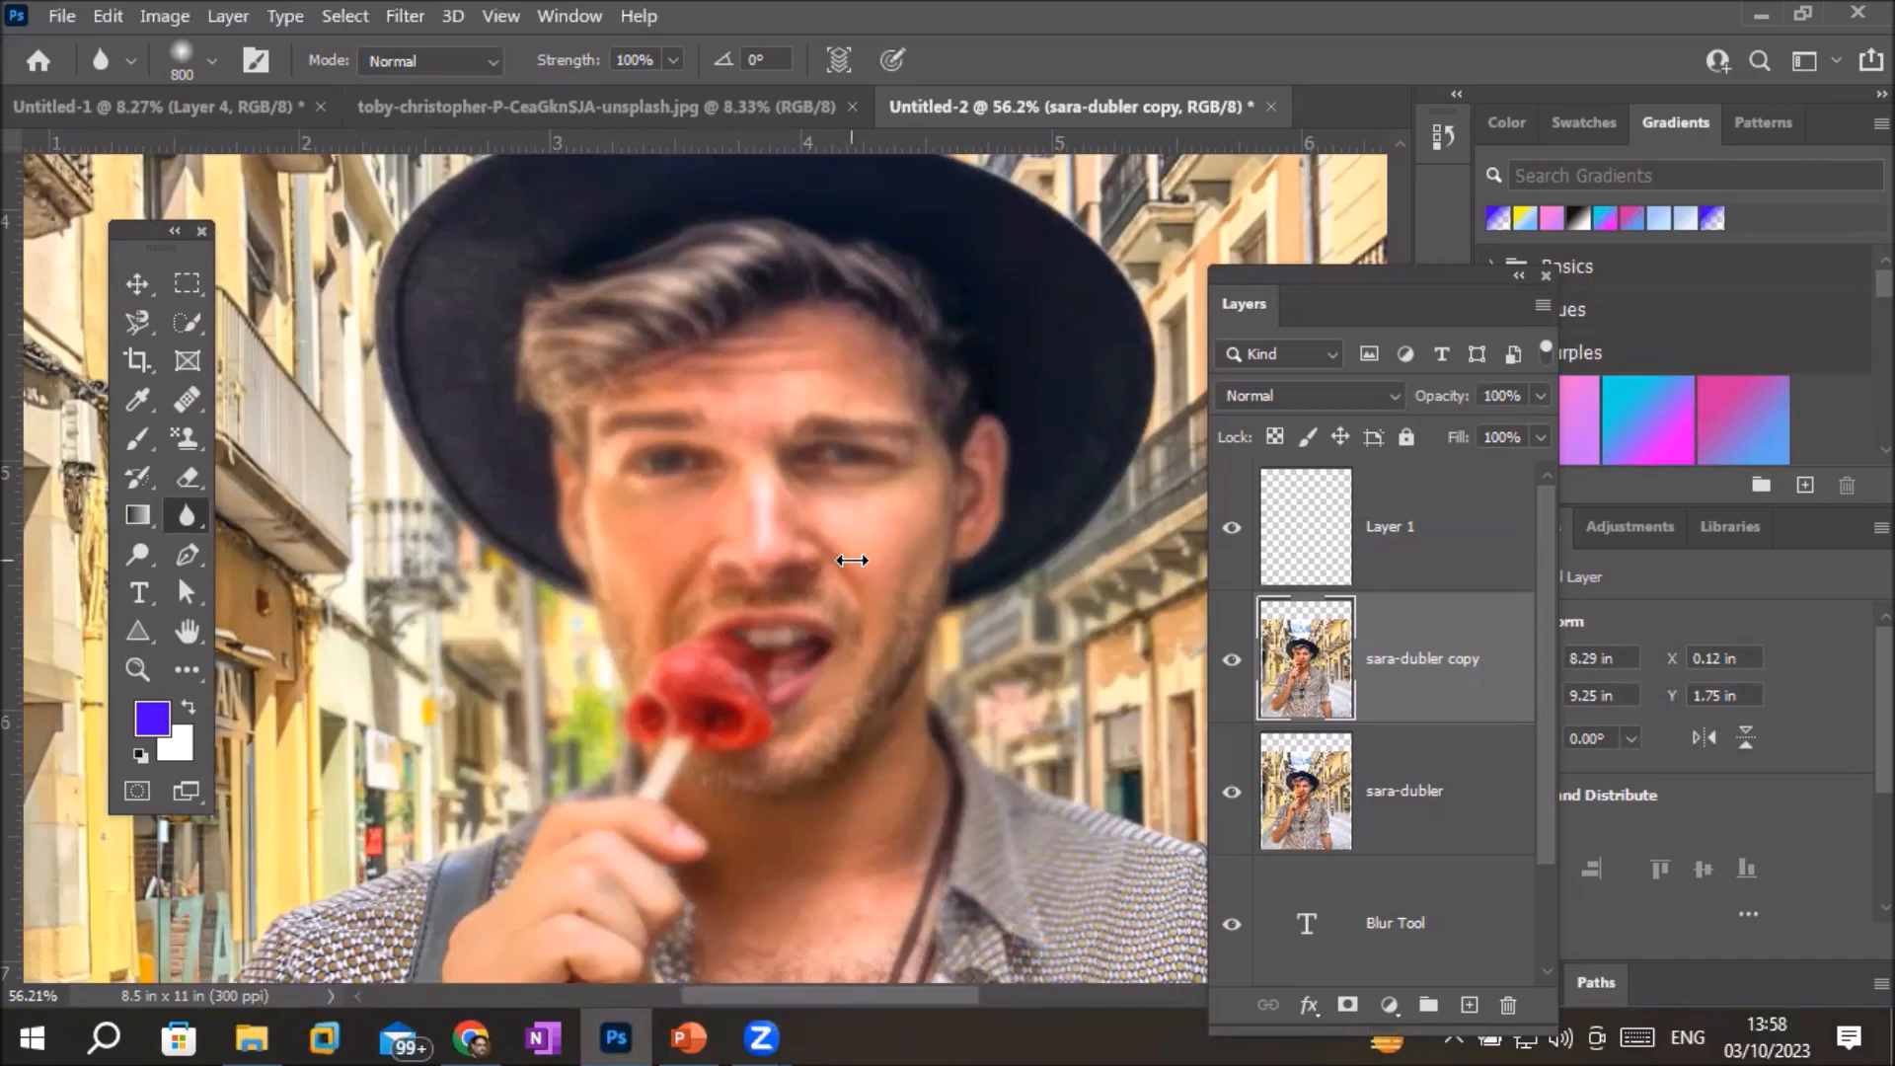
Delete the blurred copy of the photo layer and the empty Layer 1
left_click_drag(1321, 667, 1507, 1009)
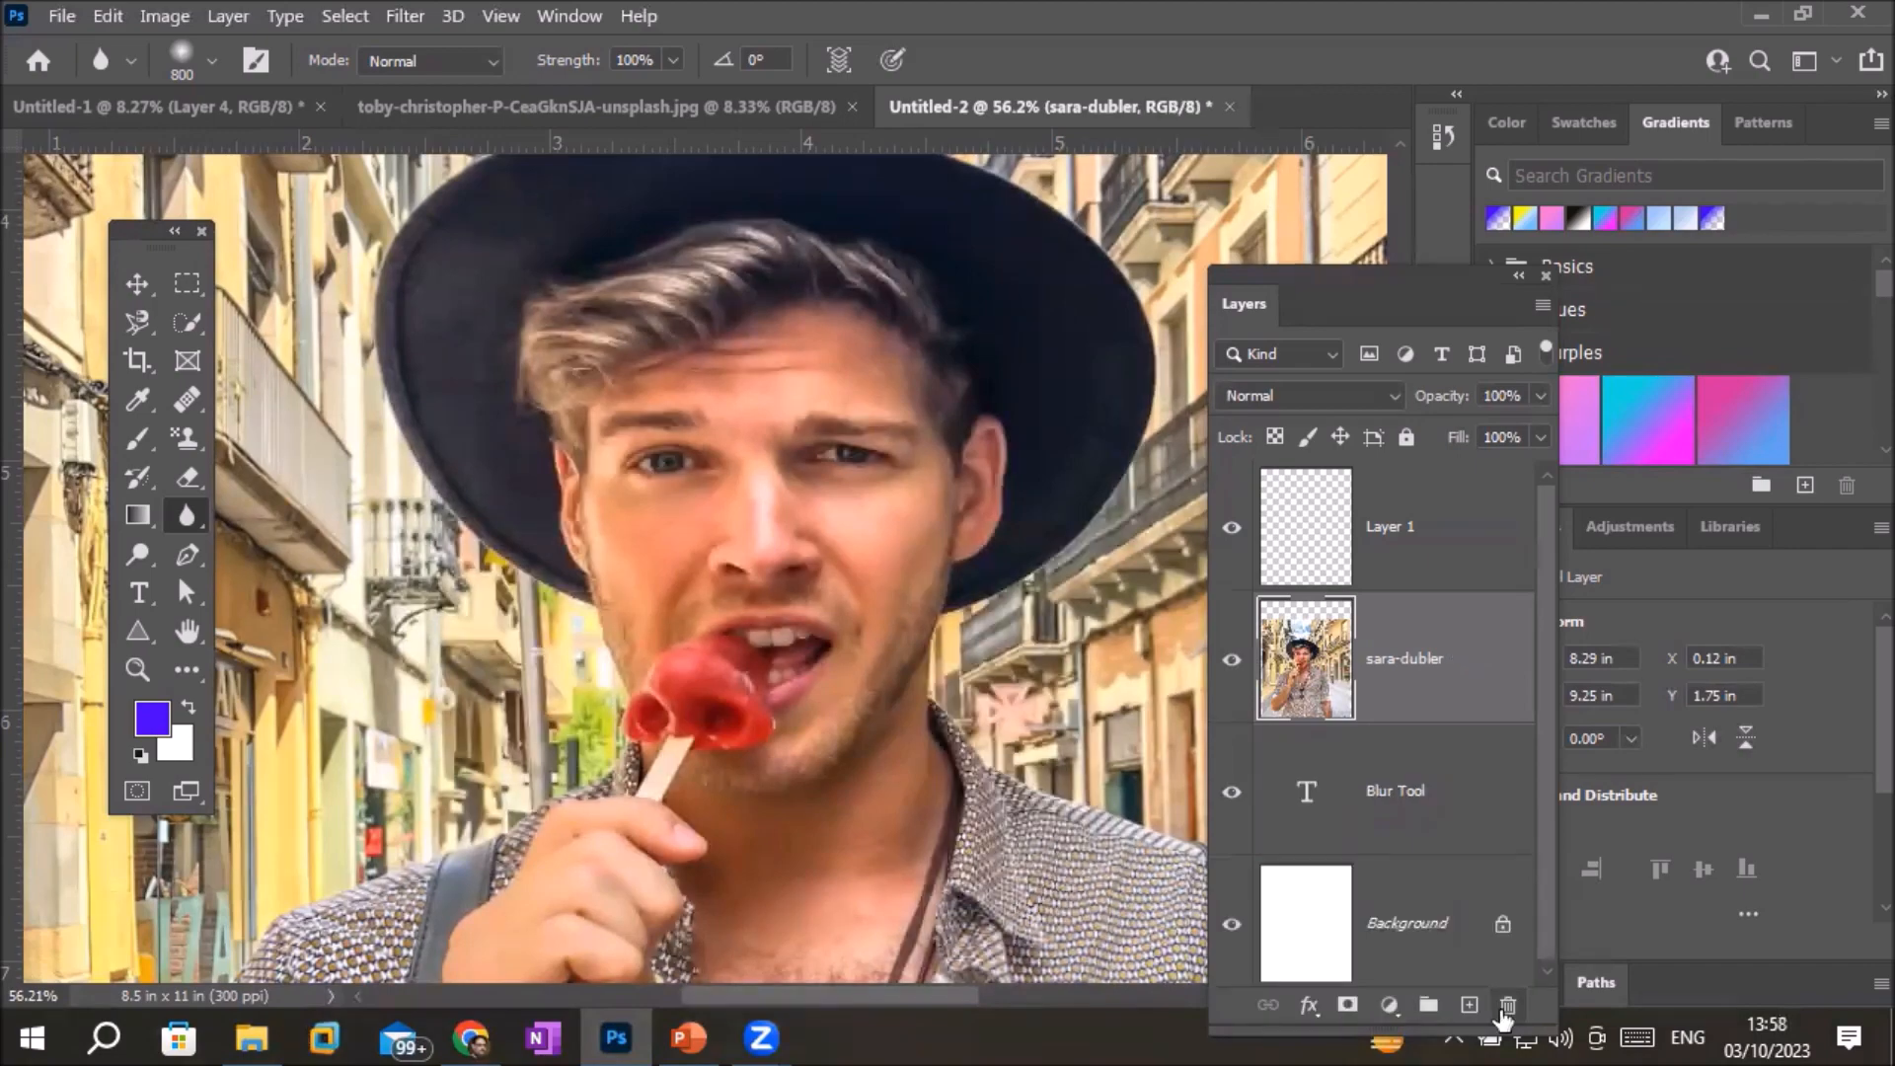
scroll(956, 681, "down", 5)
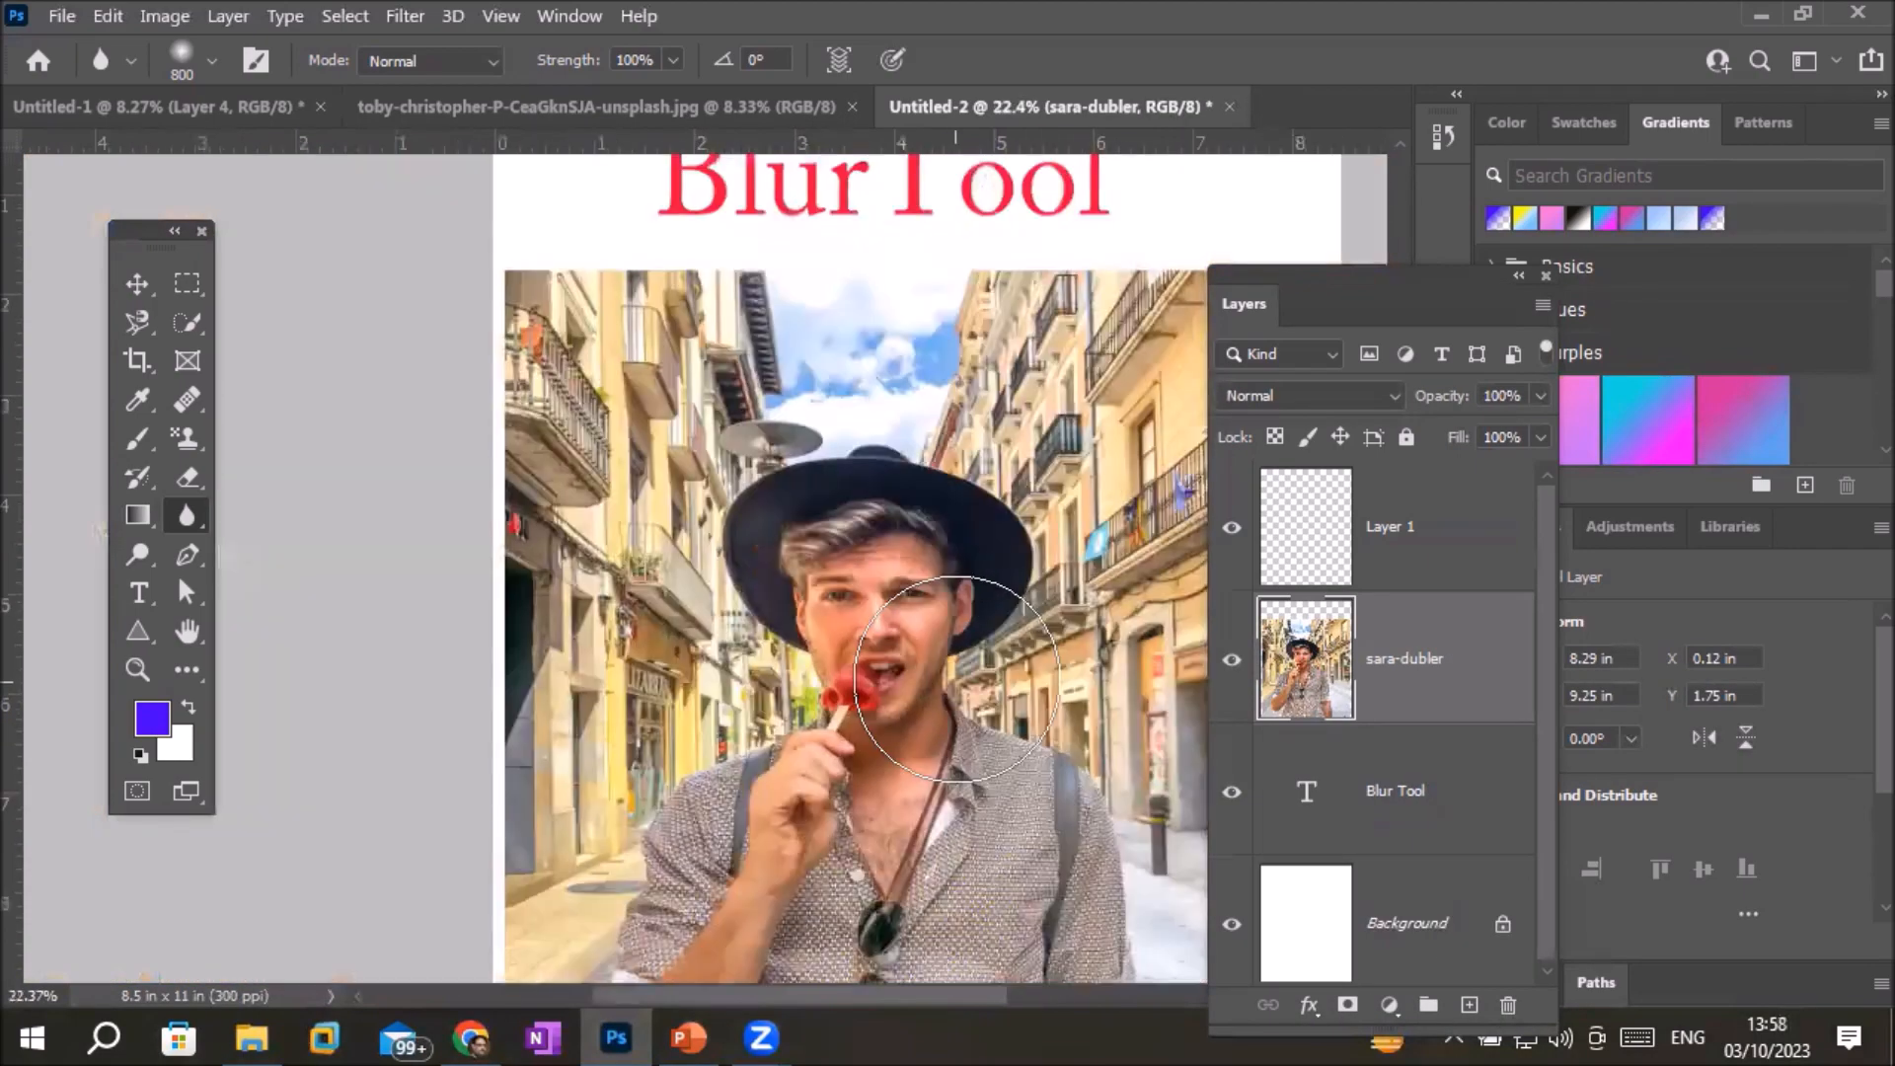
scroll(1133, 761, "down", 2)
scroll(939, 719, "up", 5)
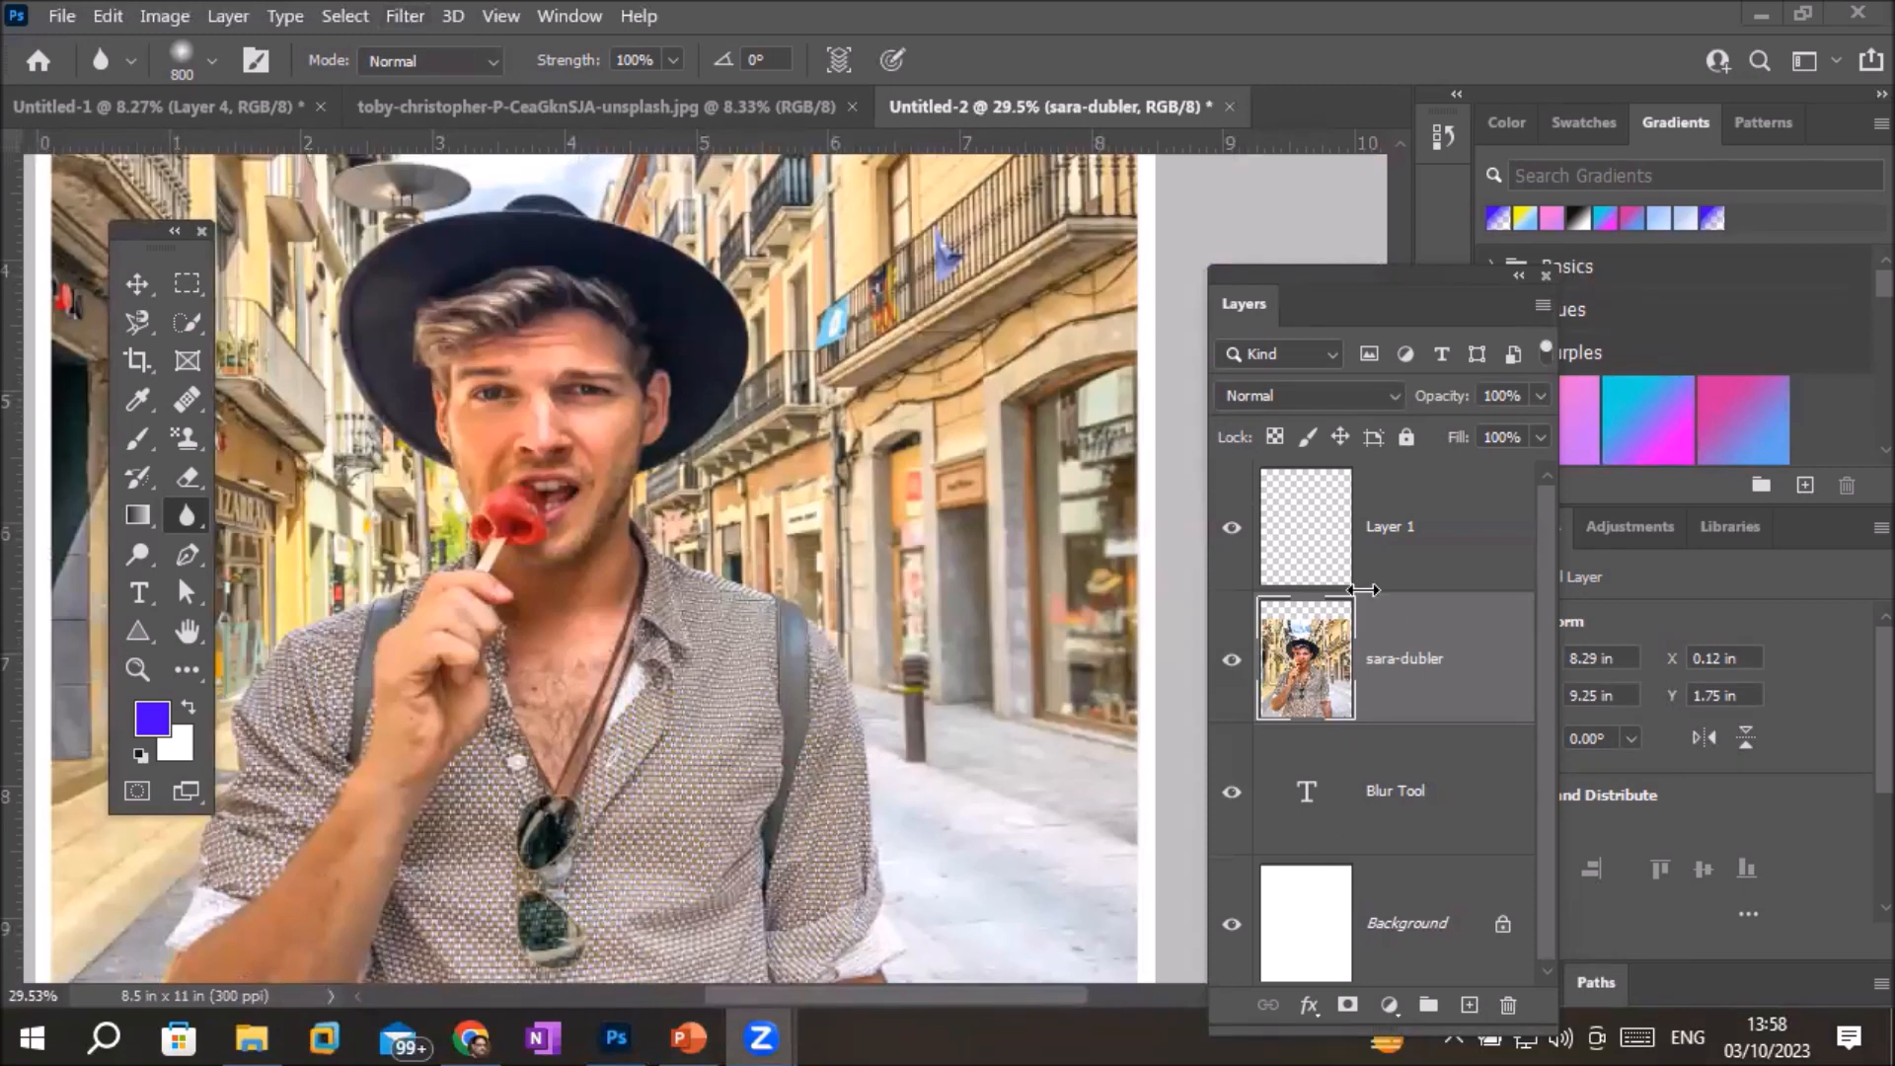
left_click(1337, 545)
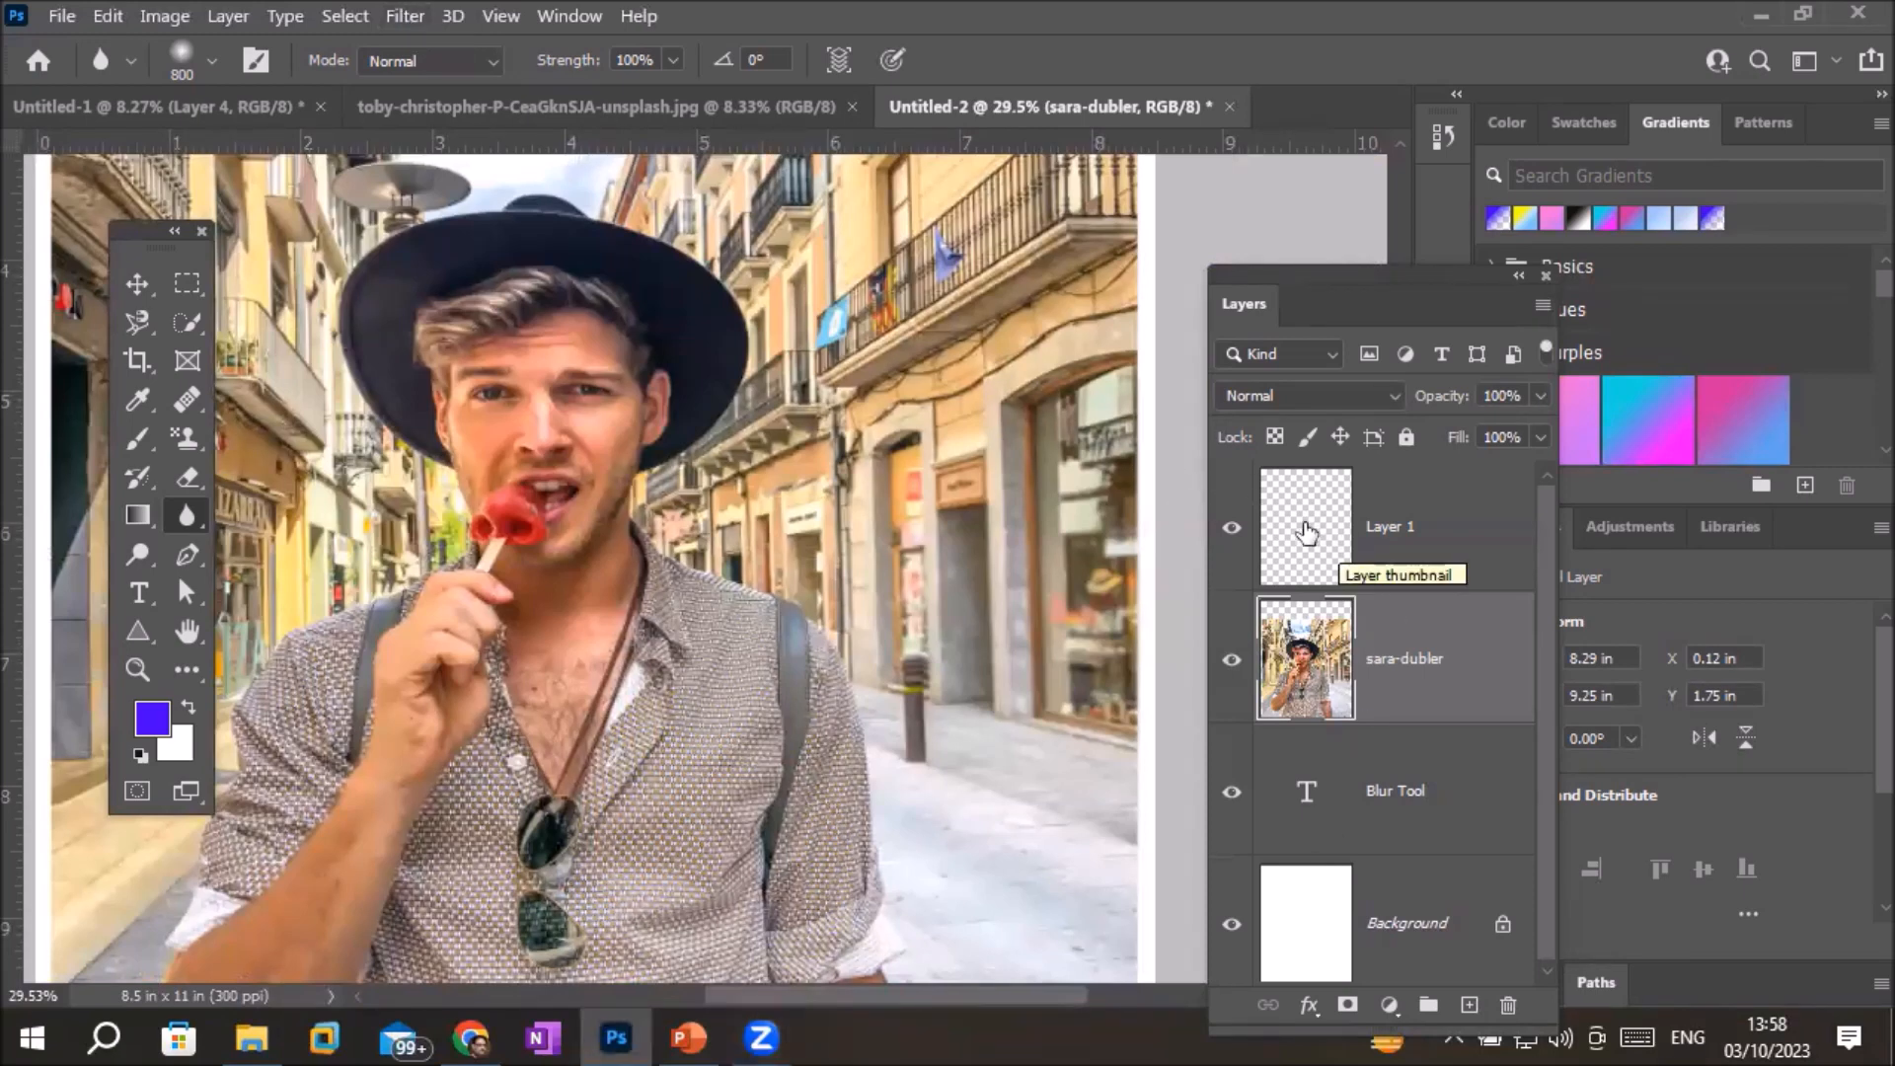
left_click(1305, 533)
key("Delete")
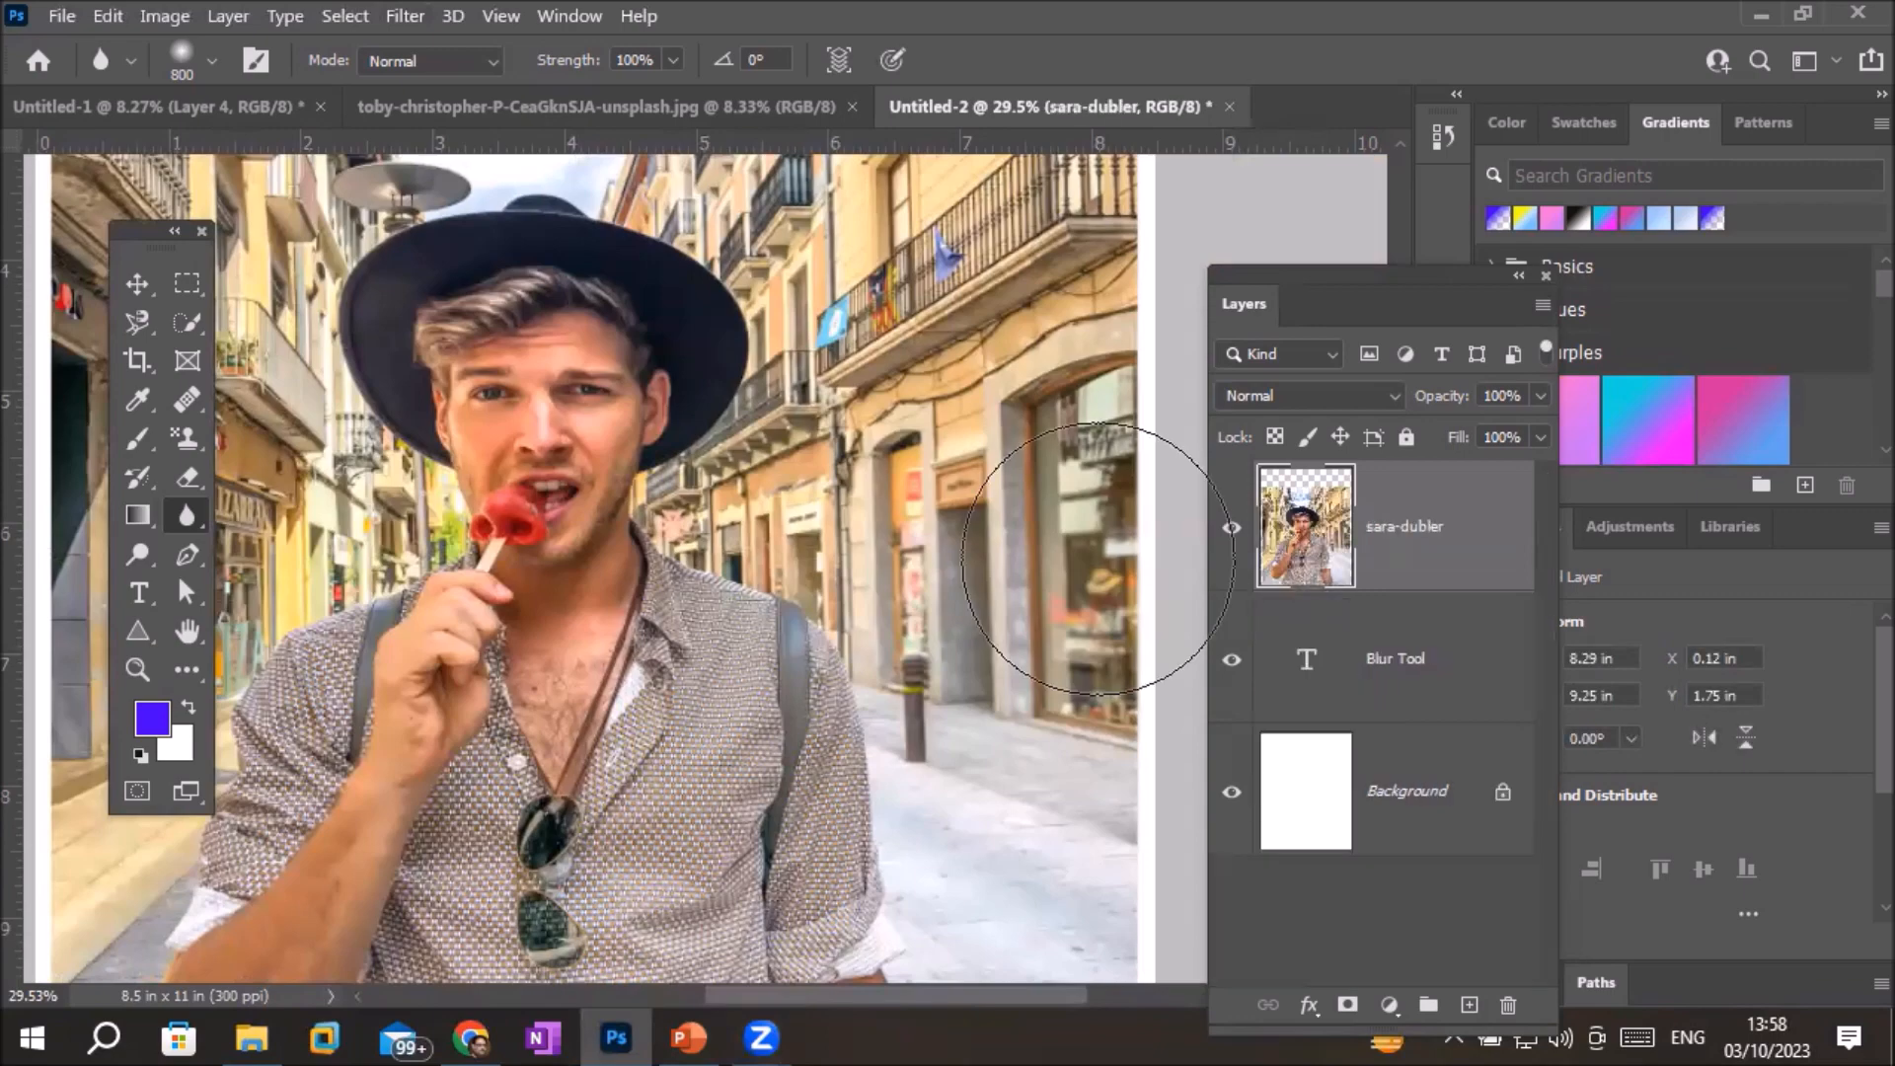
scroll(579, 486, "down", 2)
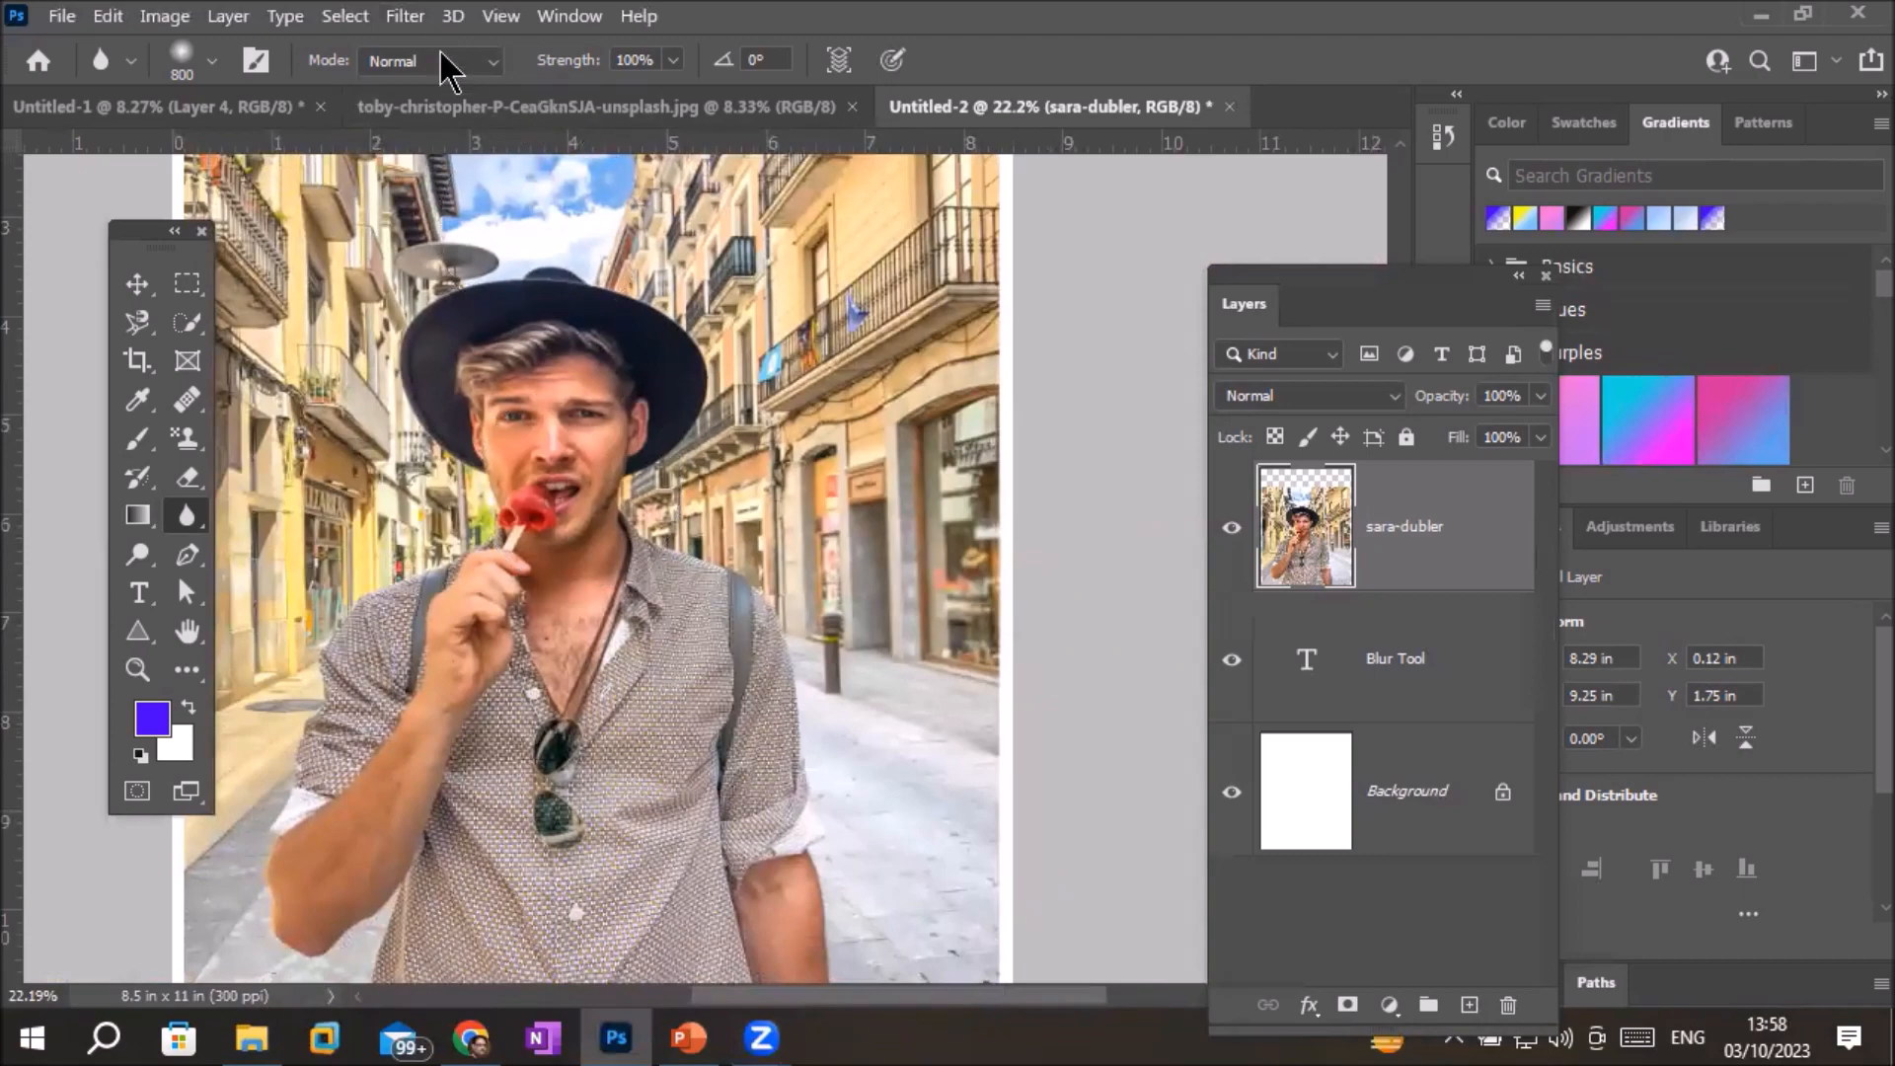
left_click(402, 17)
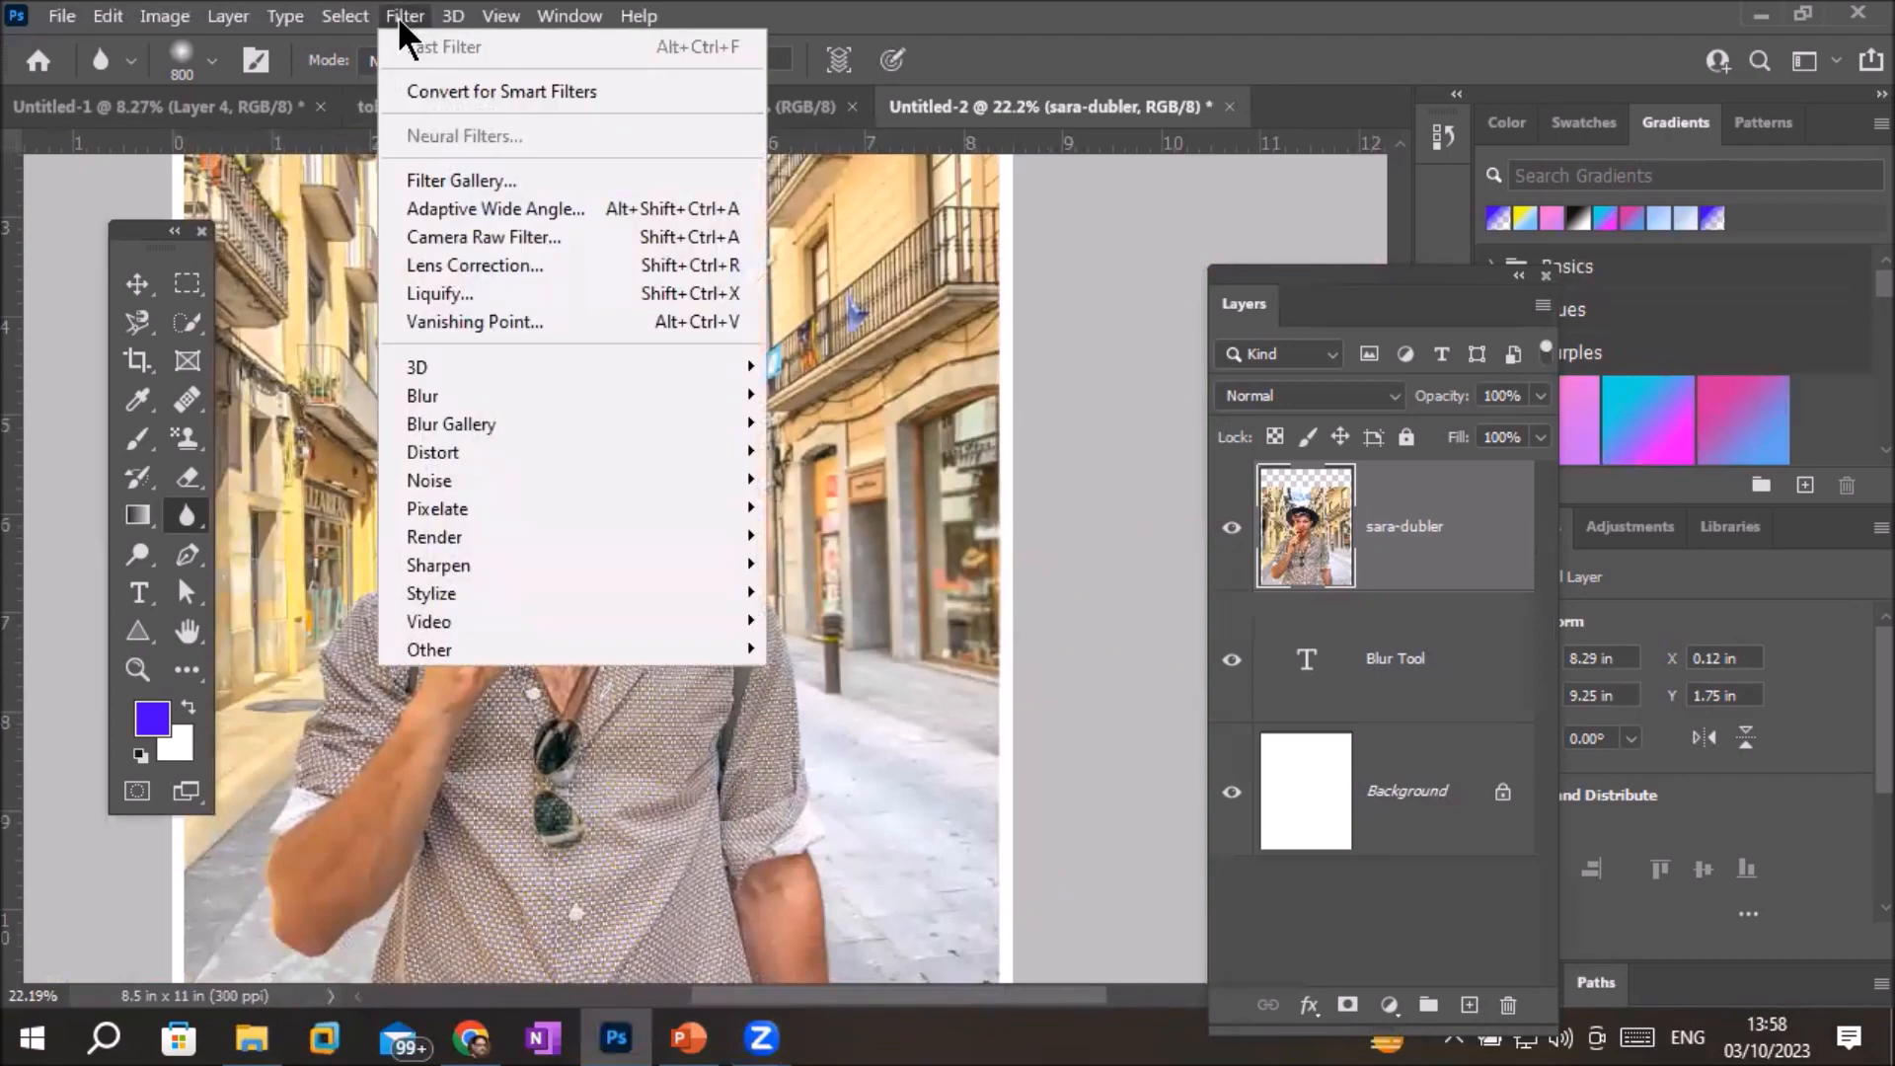
mouse_move(545, 390)
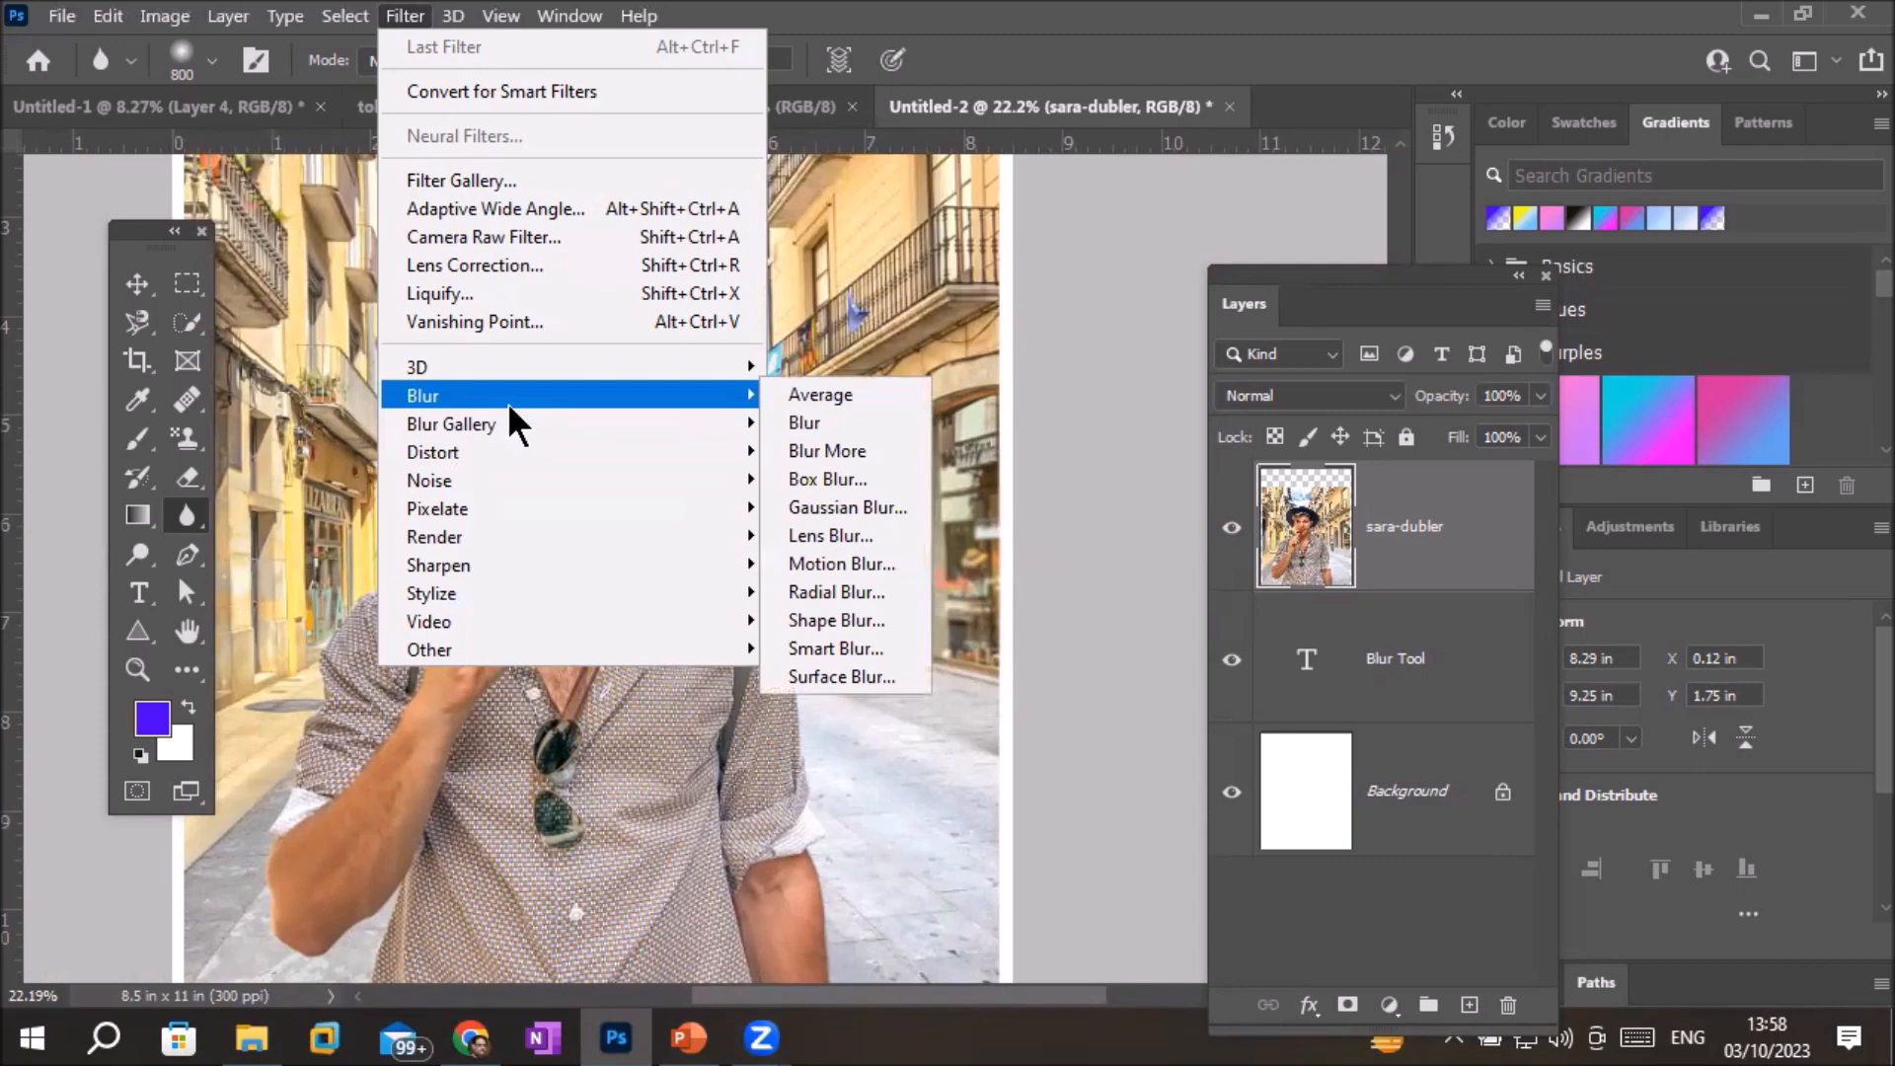
left_click(148, 290)
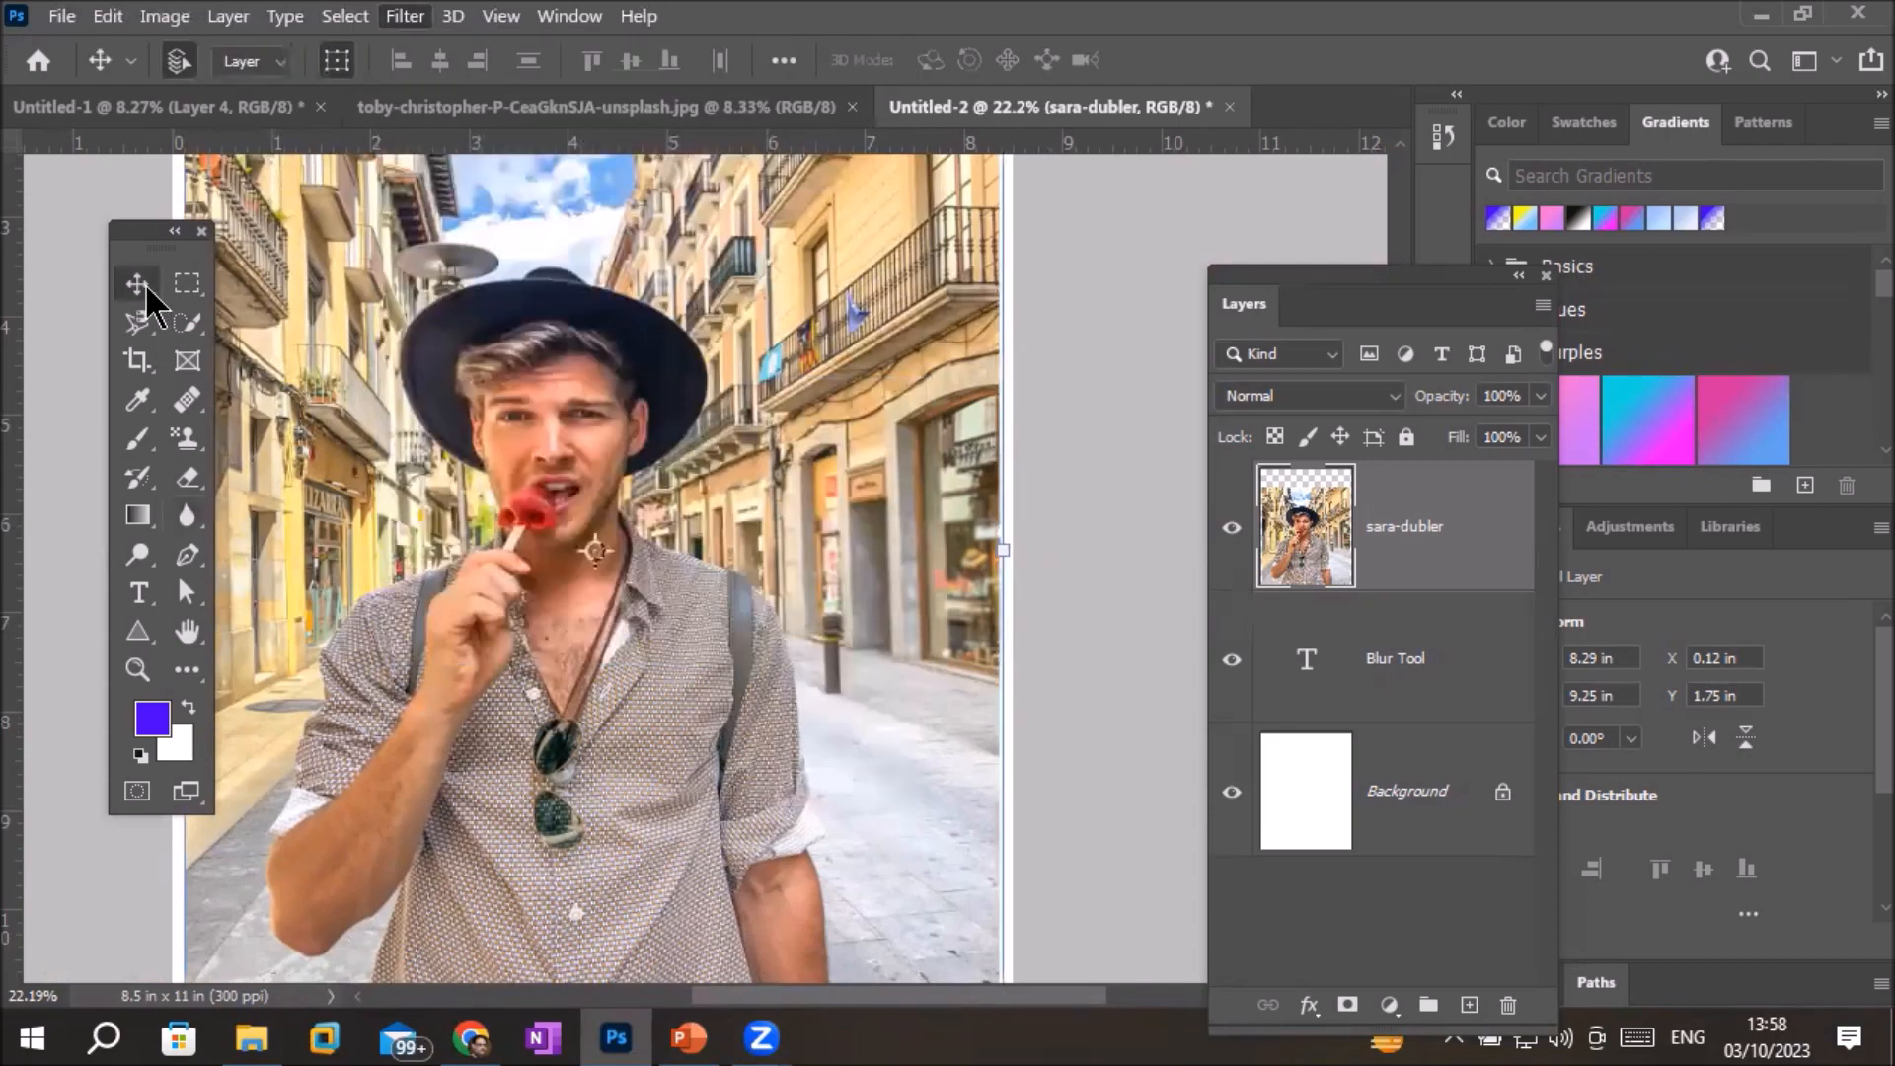
Select the man on the photo layer with Select Subject and invert the selection to the background
scroll(472, 571, "down", 3)
scroll(591, 657, "up", 2)
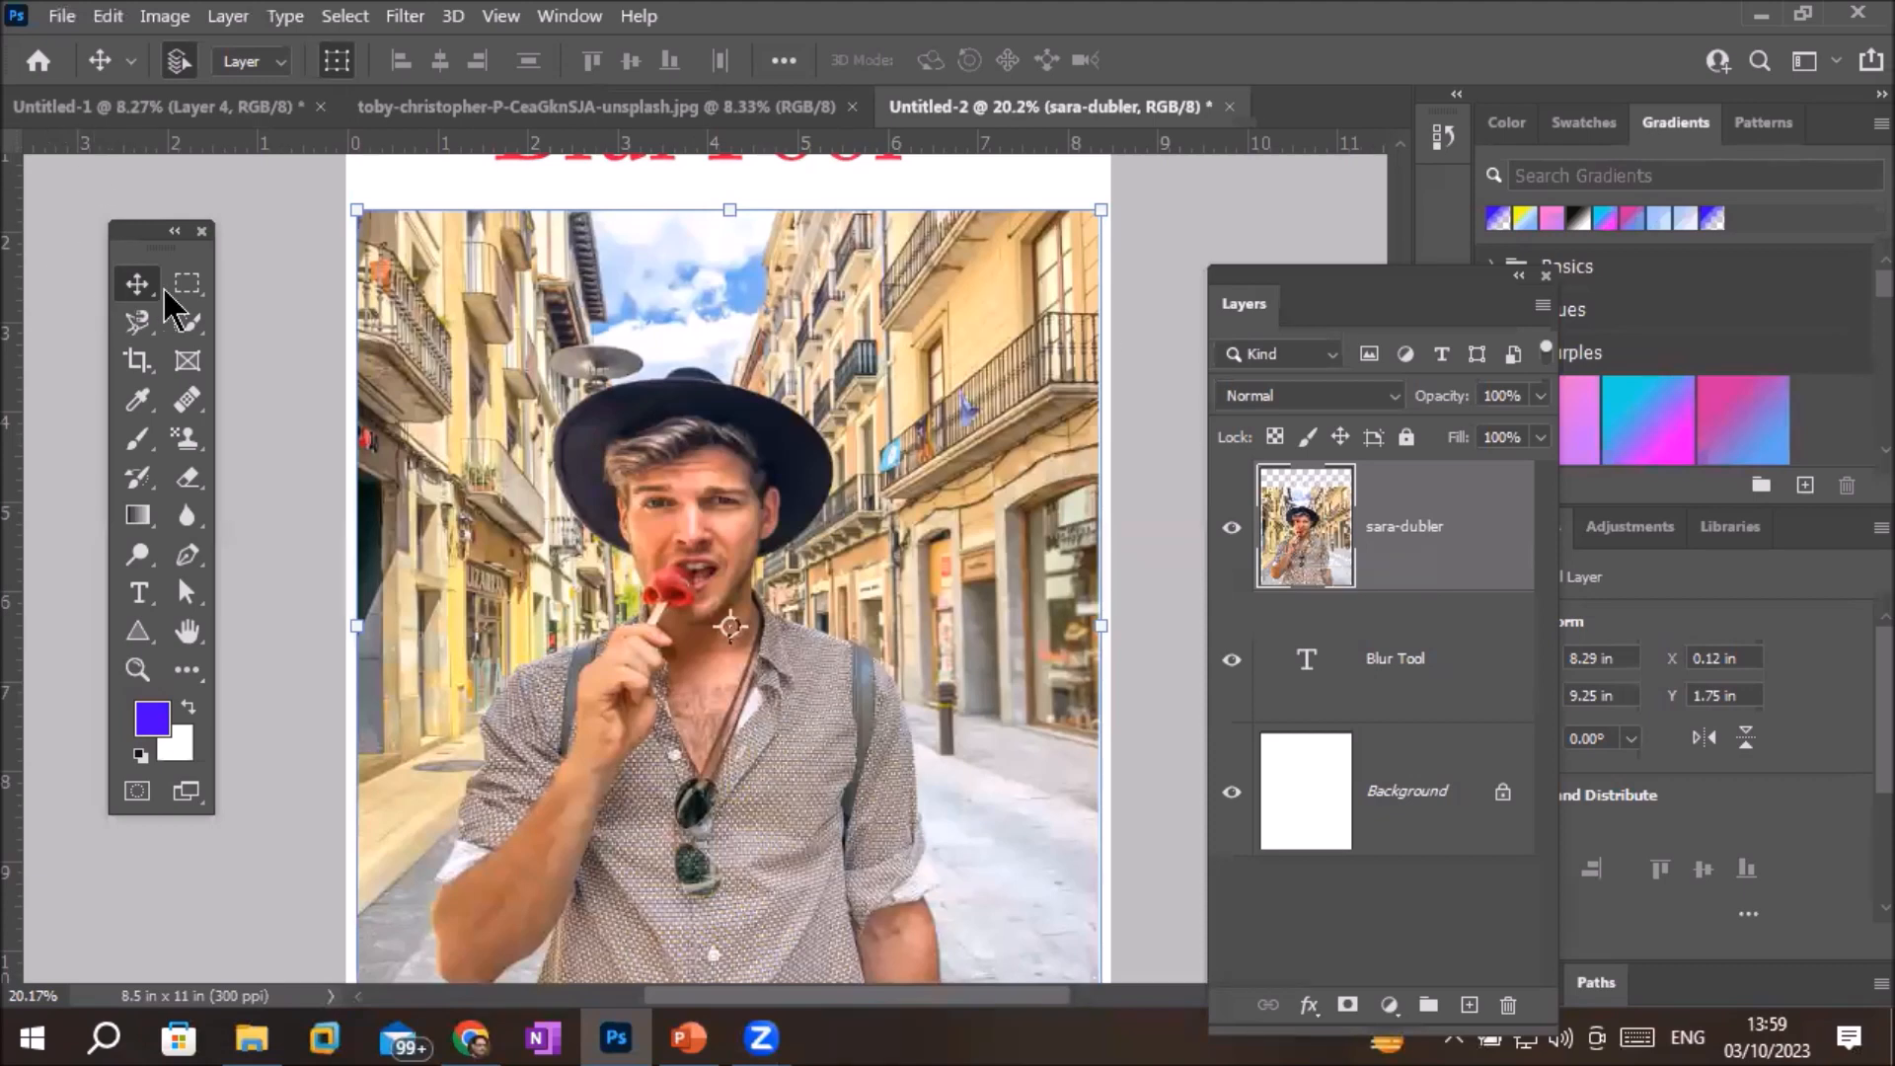
left_click(187, 323)
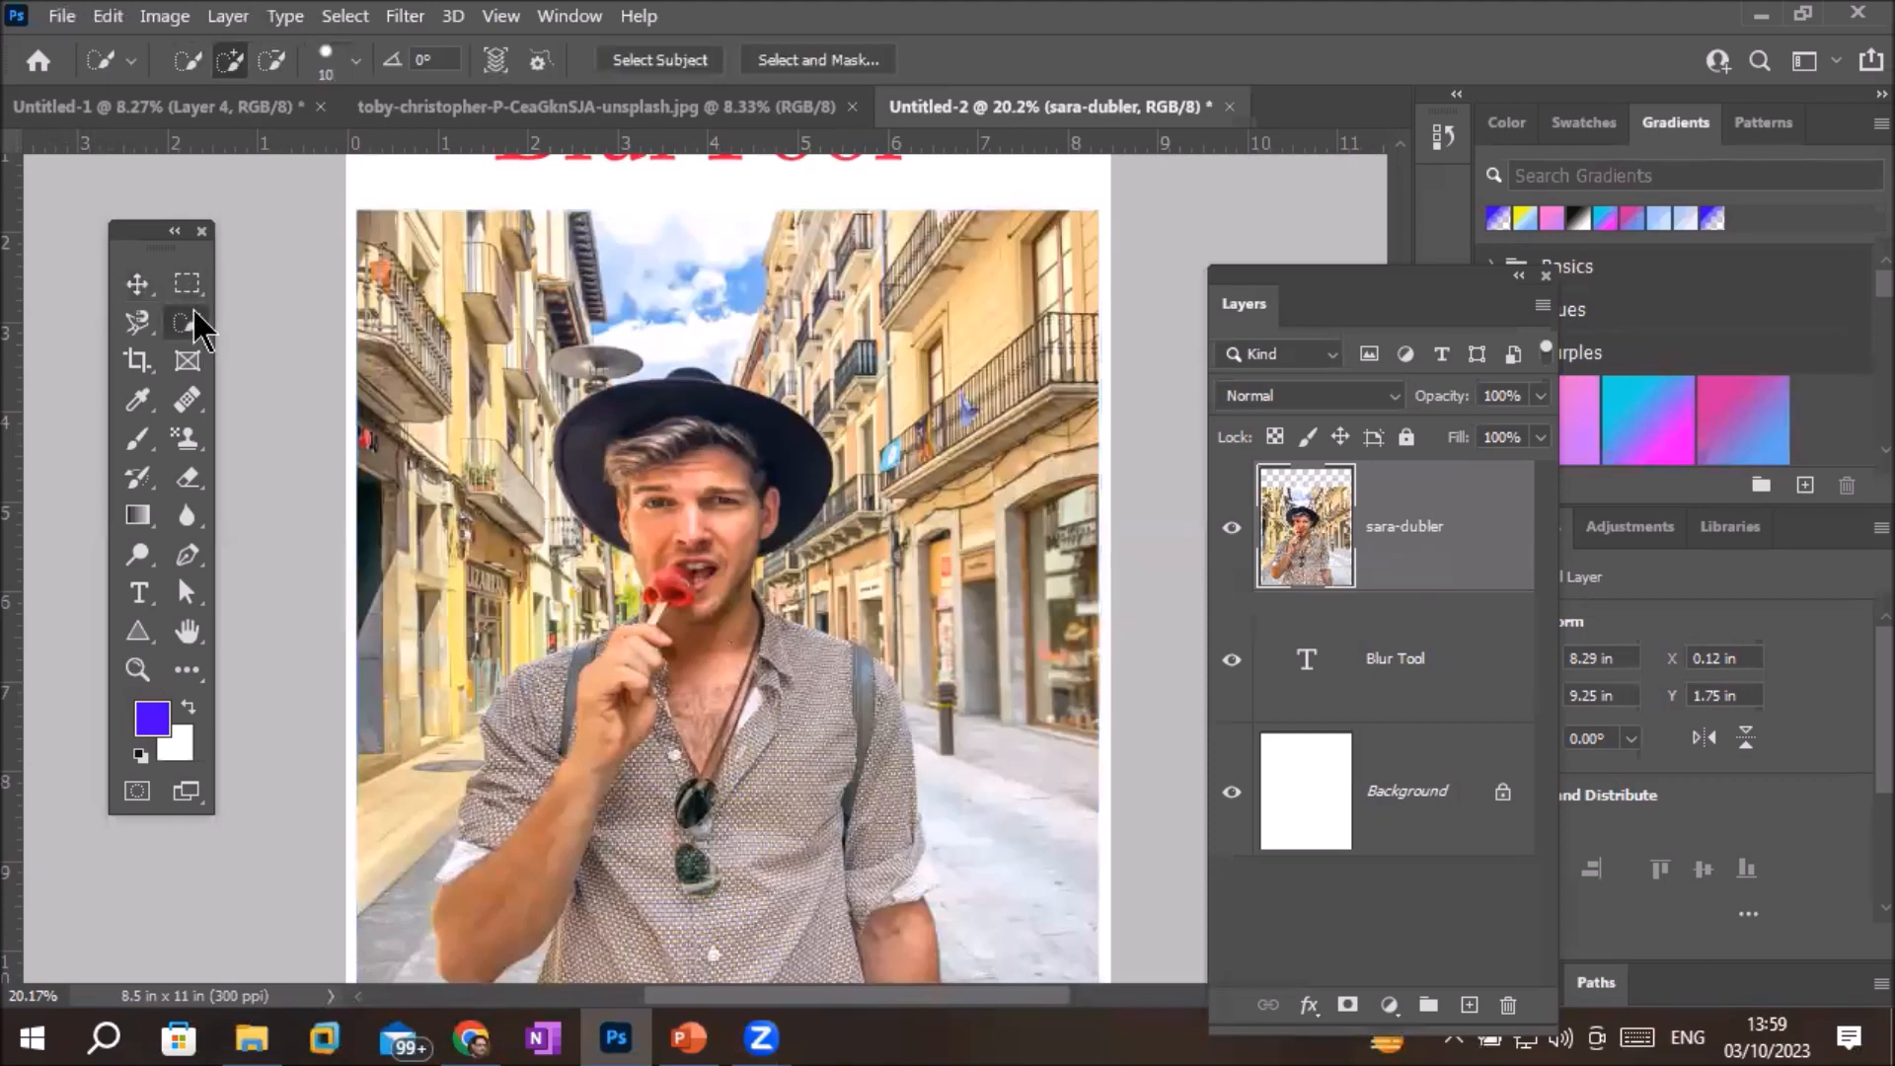
left_click(676, 63)
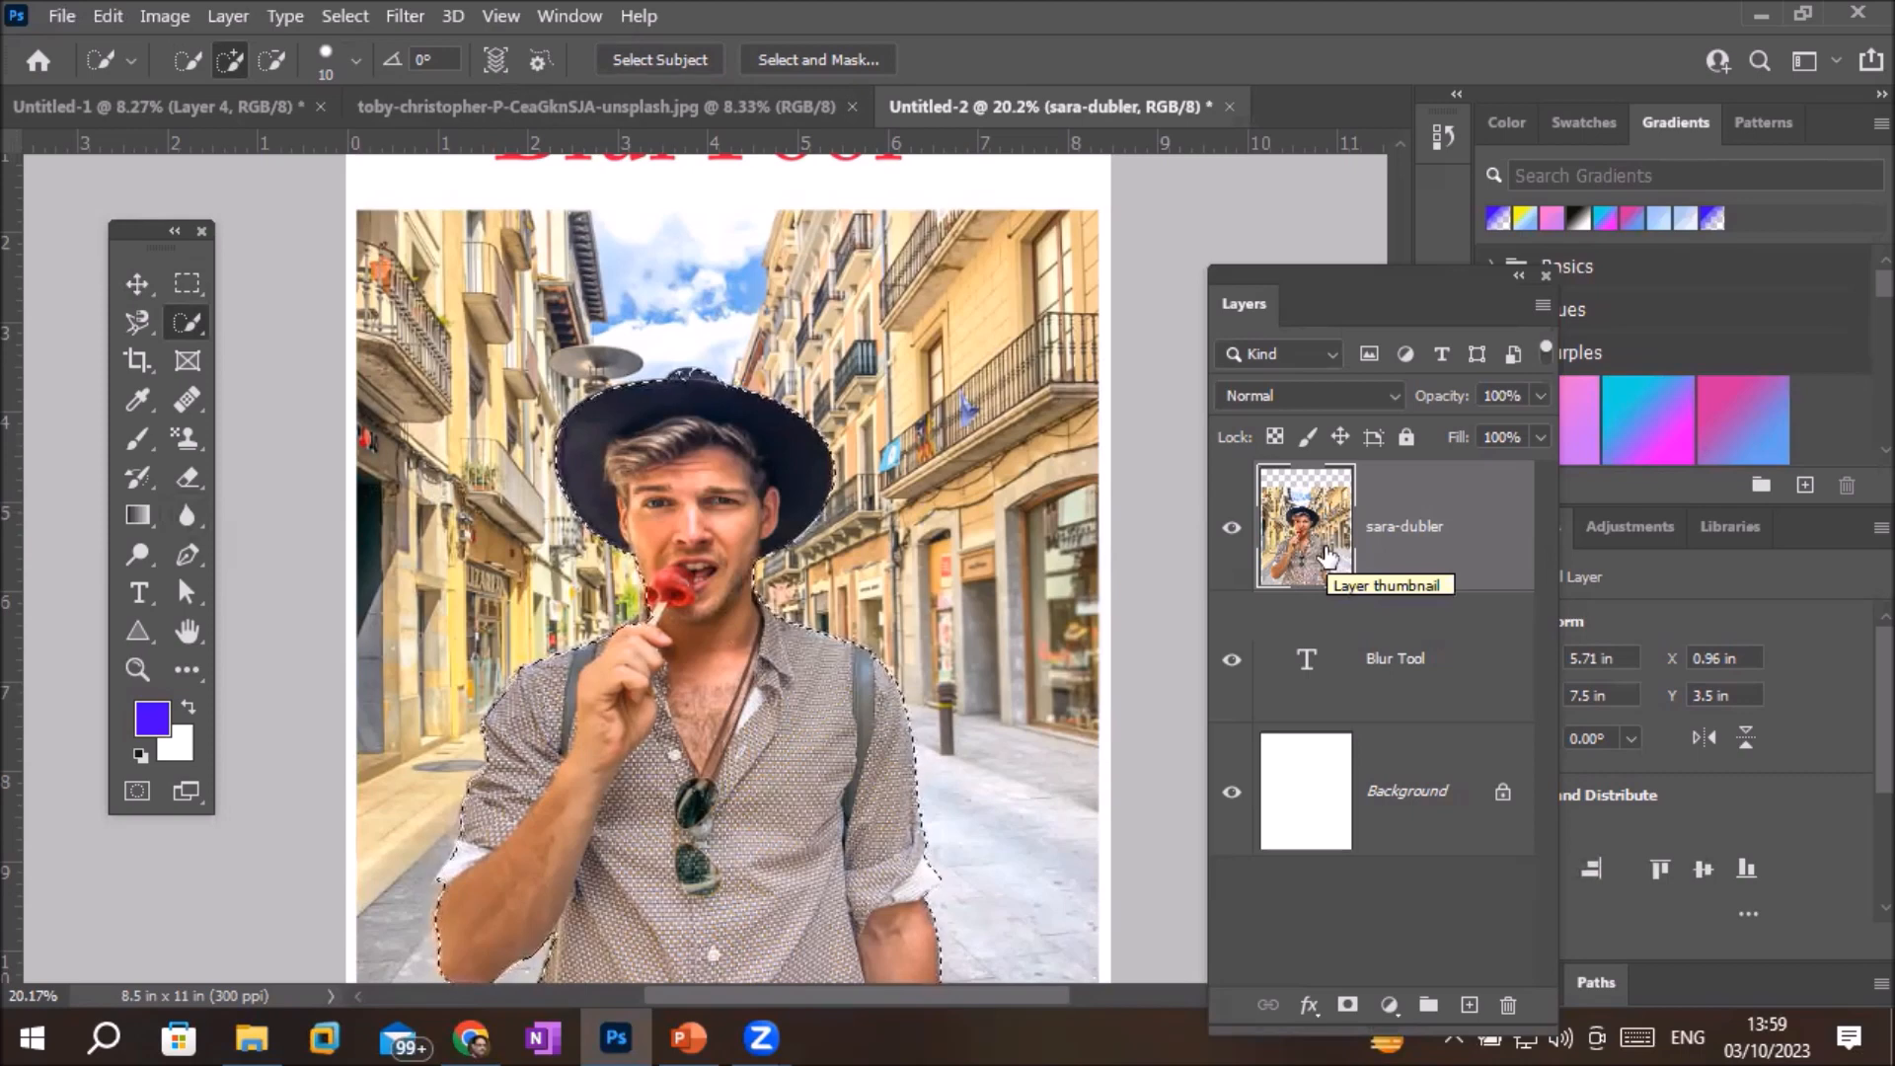
right_click(691, 545)
left_click(780, 489)
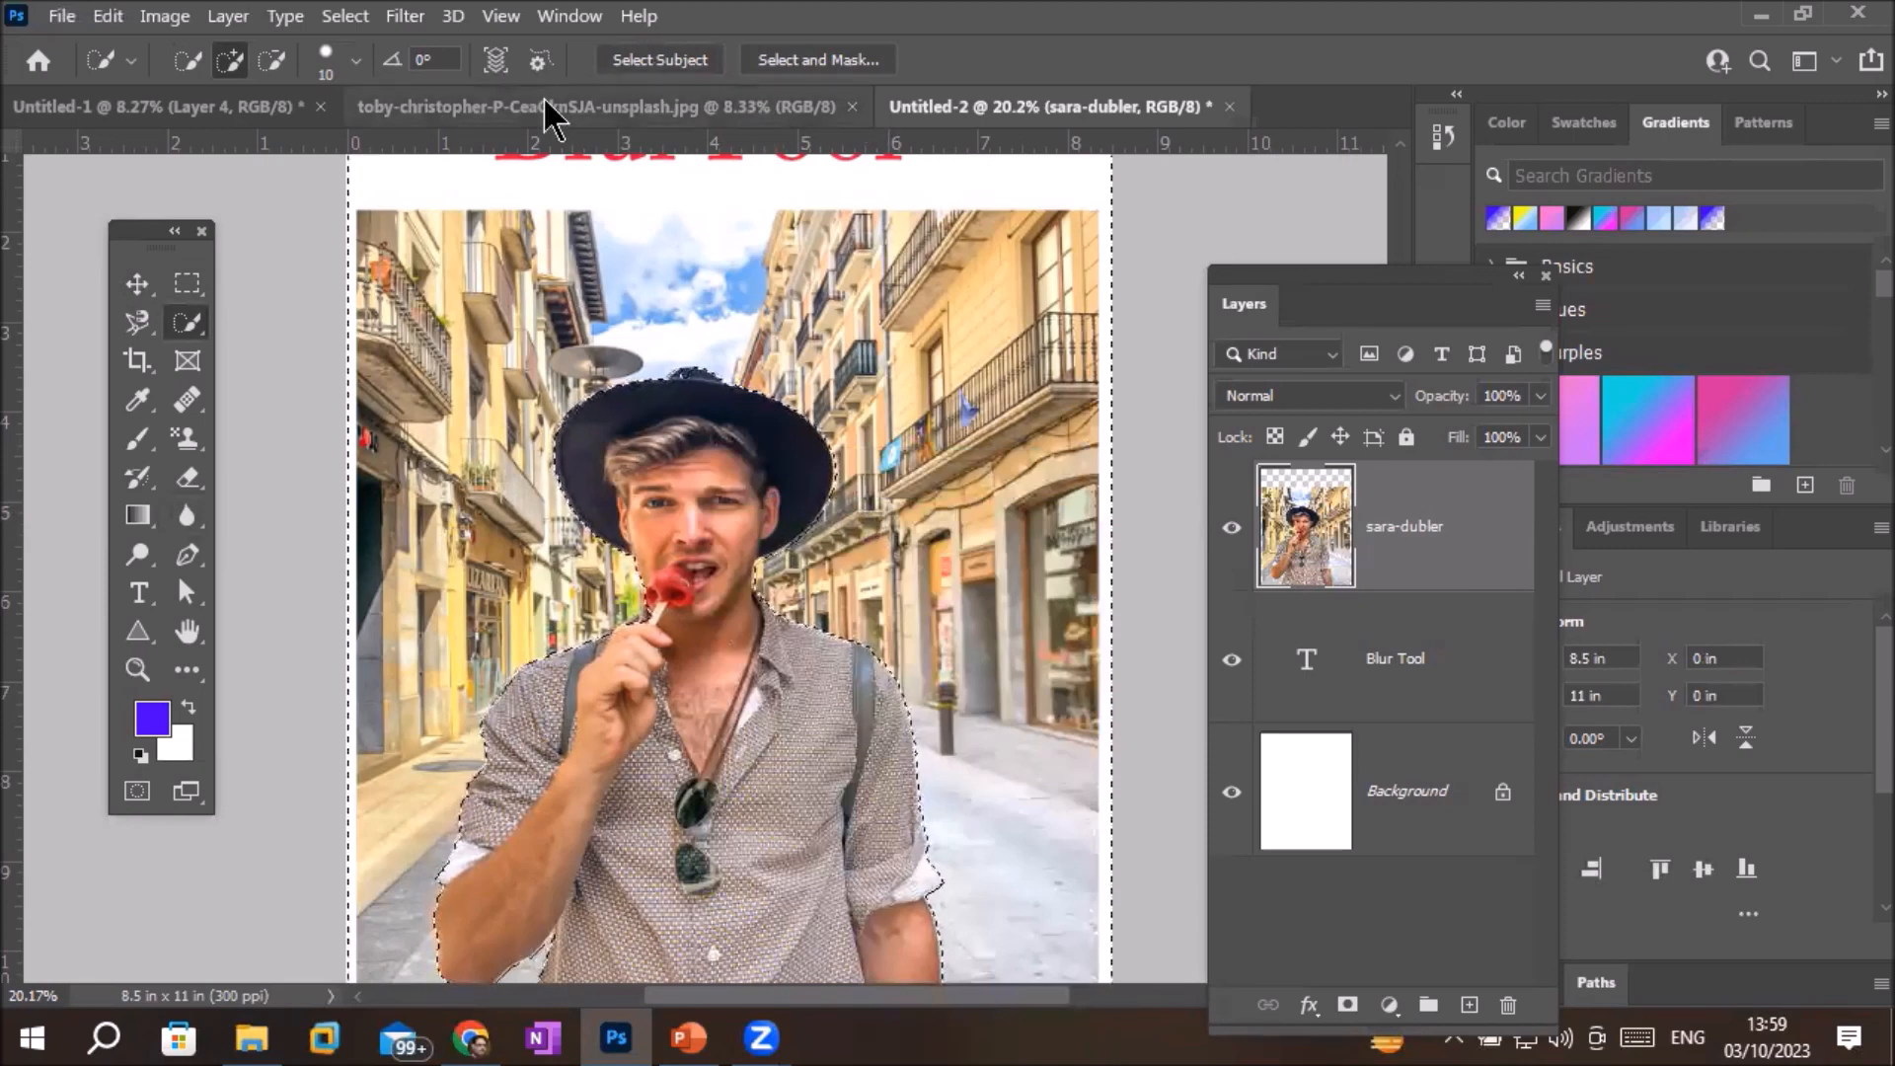
Apply a Gaussian Blur with a radius of 48.4 pixels to the selected background
left_click(410, 17)
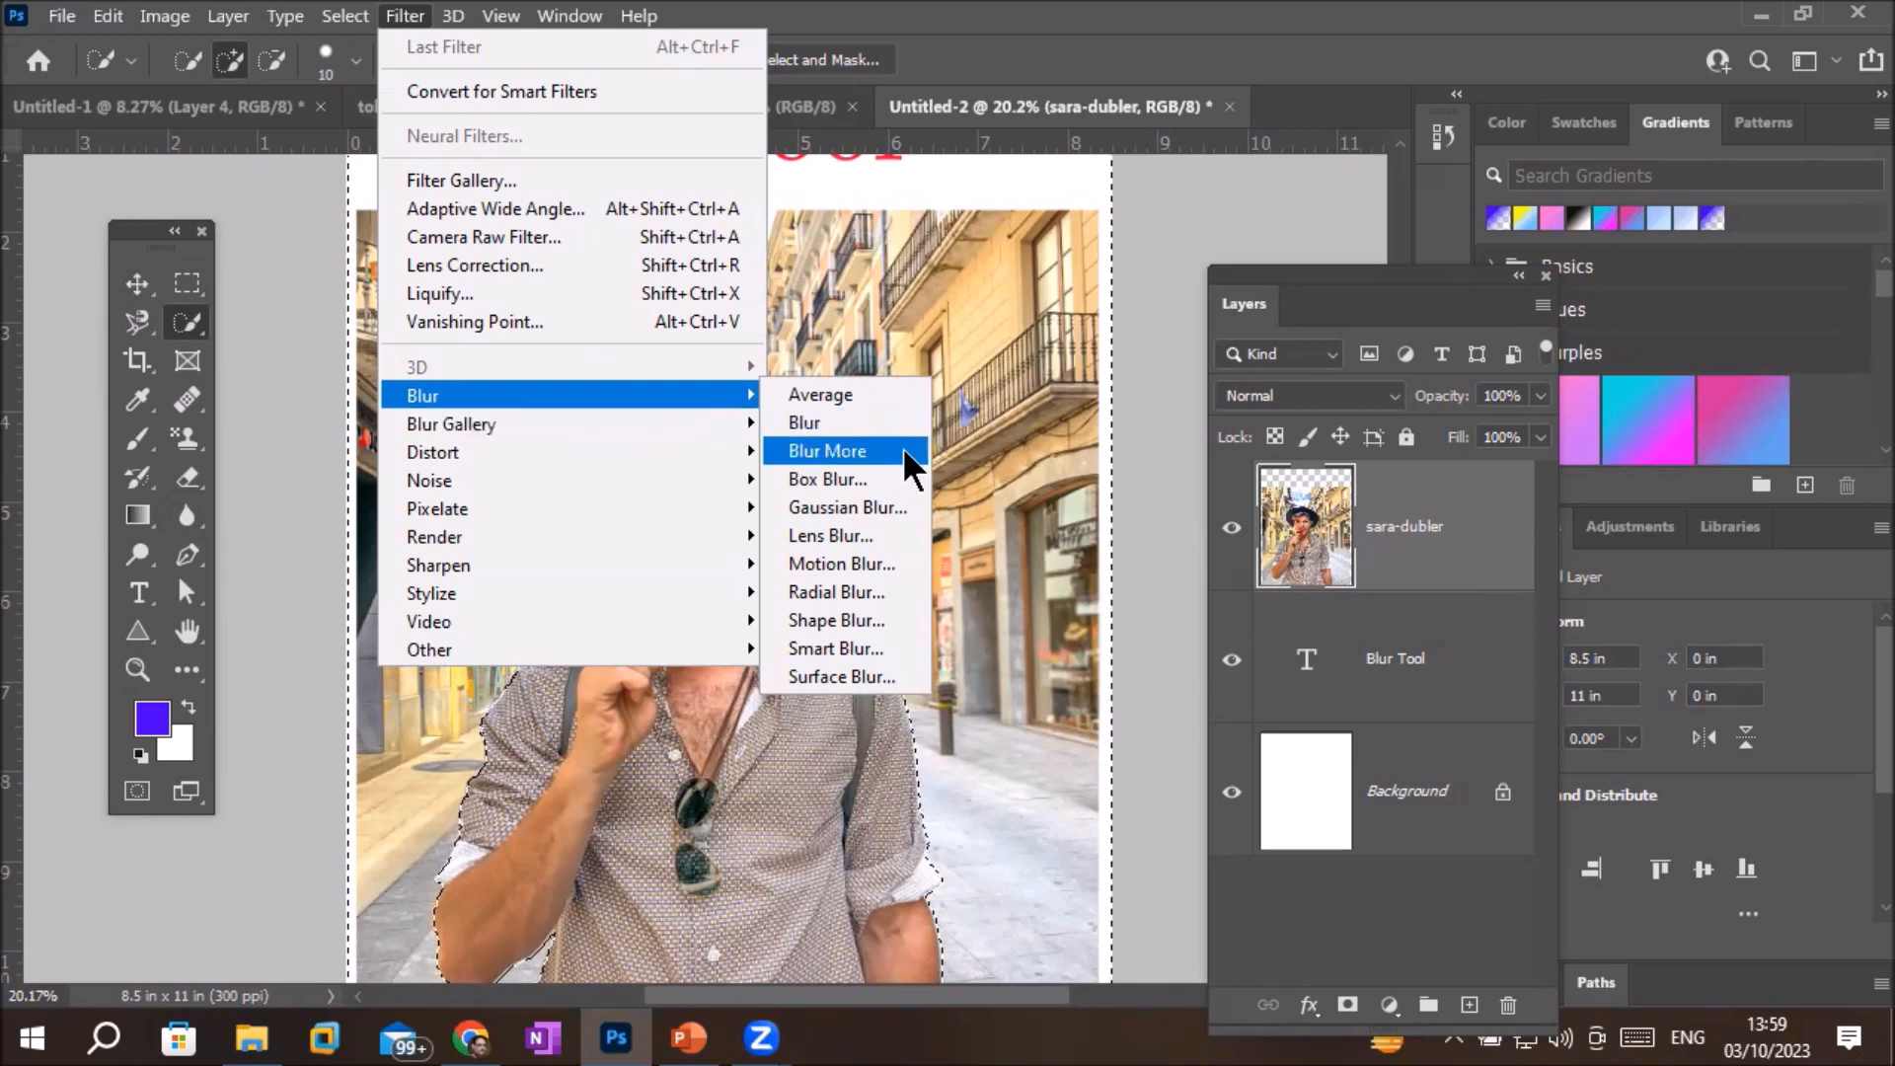
left_click(878, 506)
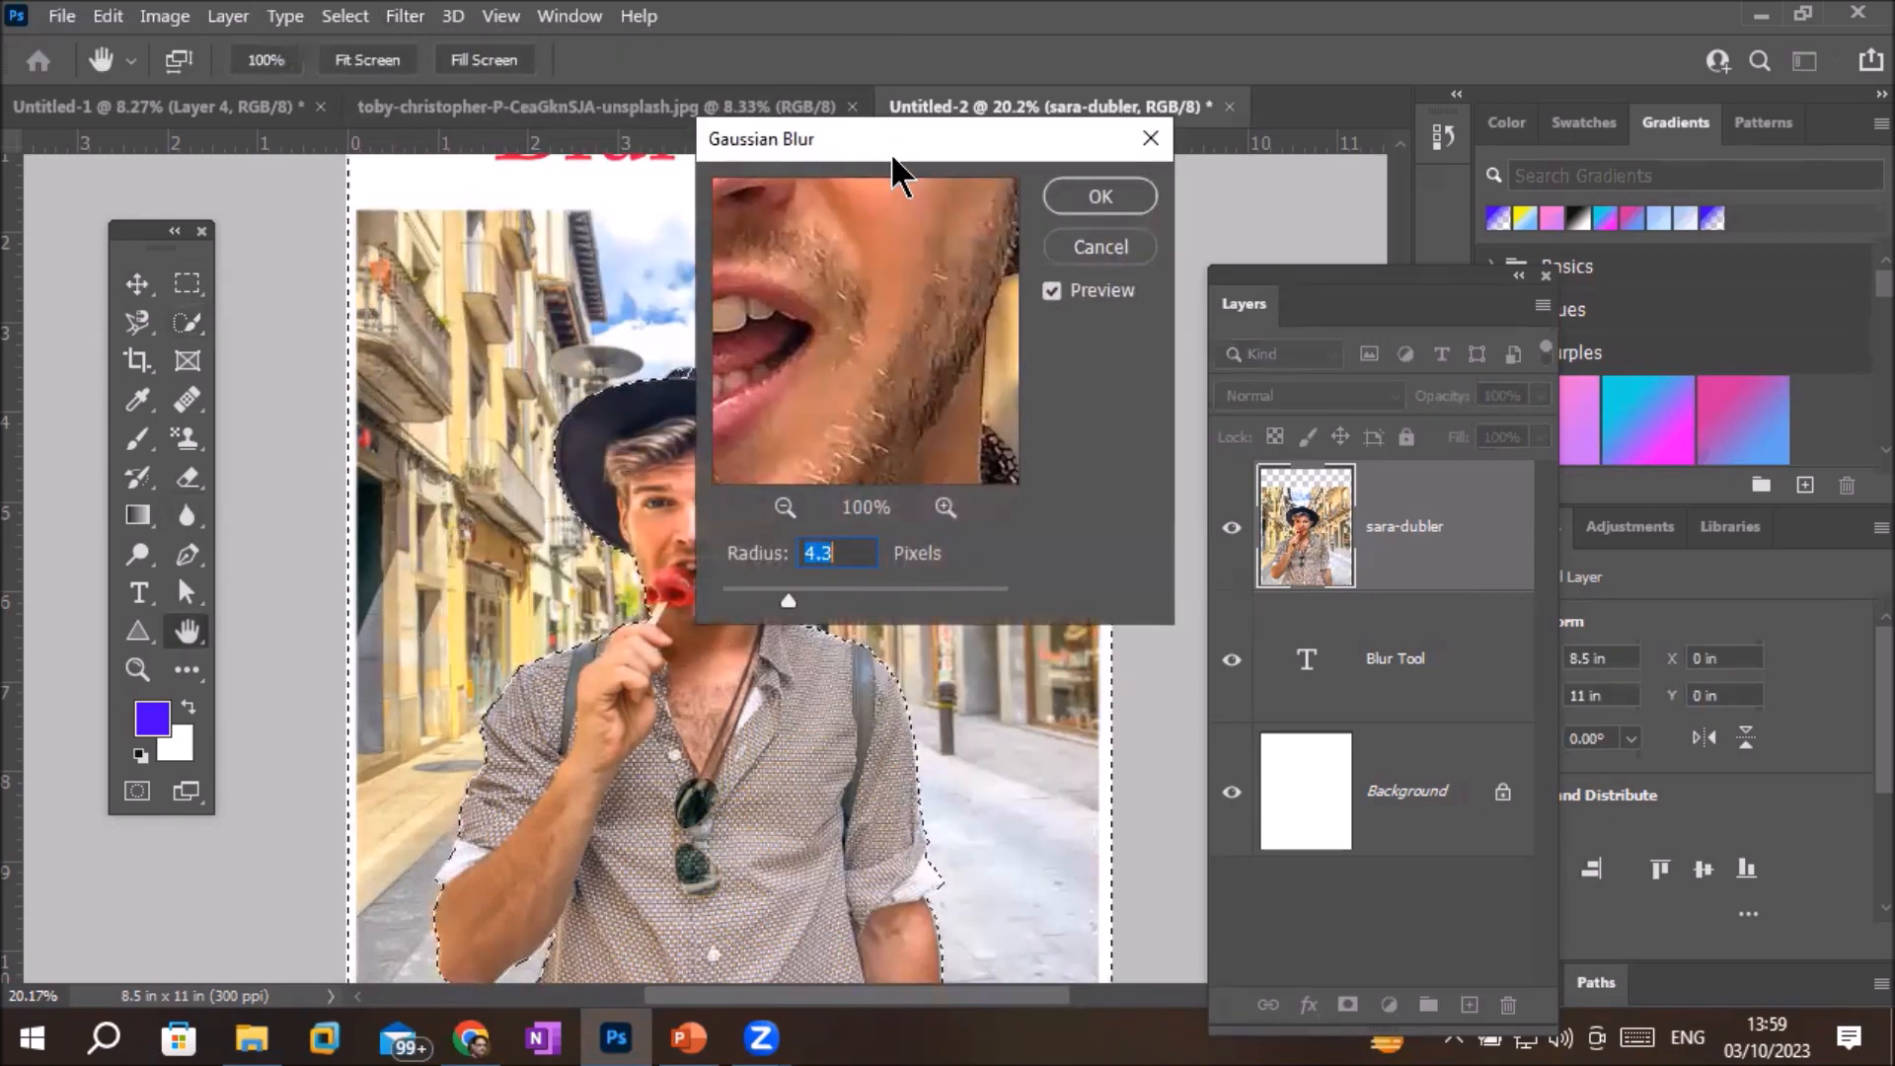
left_click_drag(891, 152, 1066, 197)
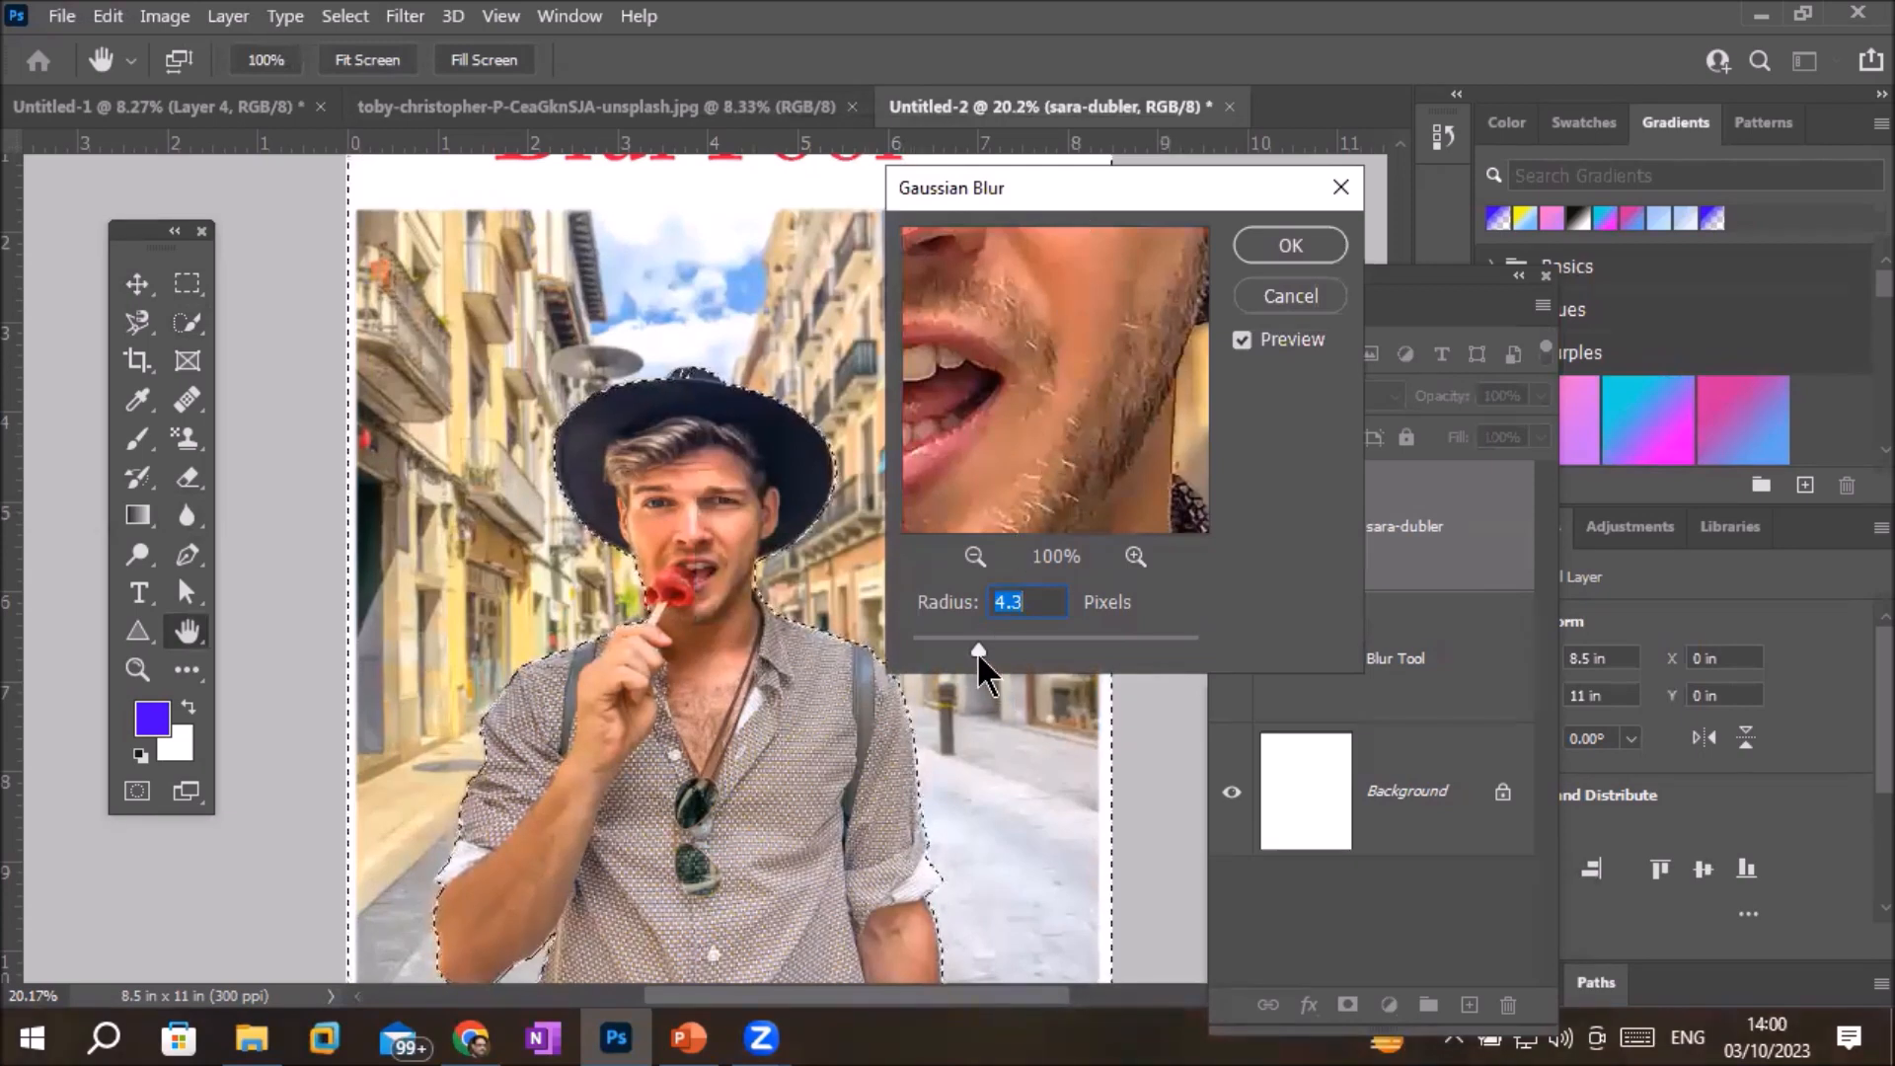
left_click_drag(978, 654, 1067, 654)
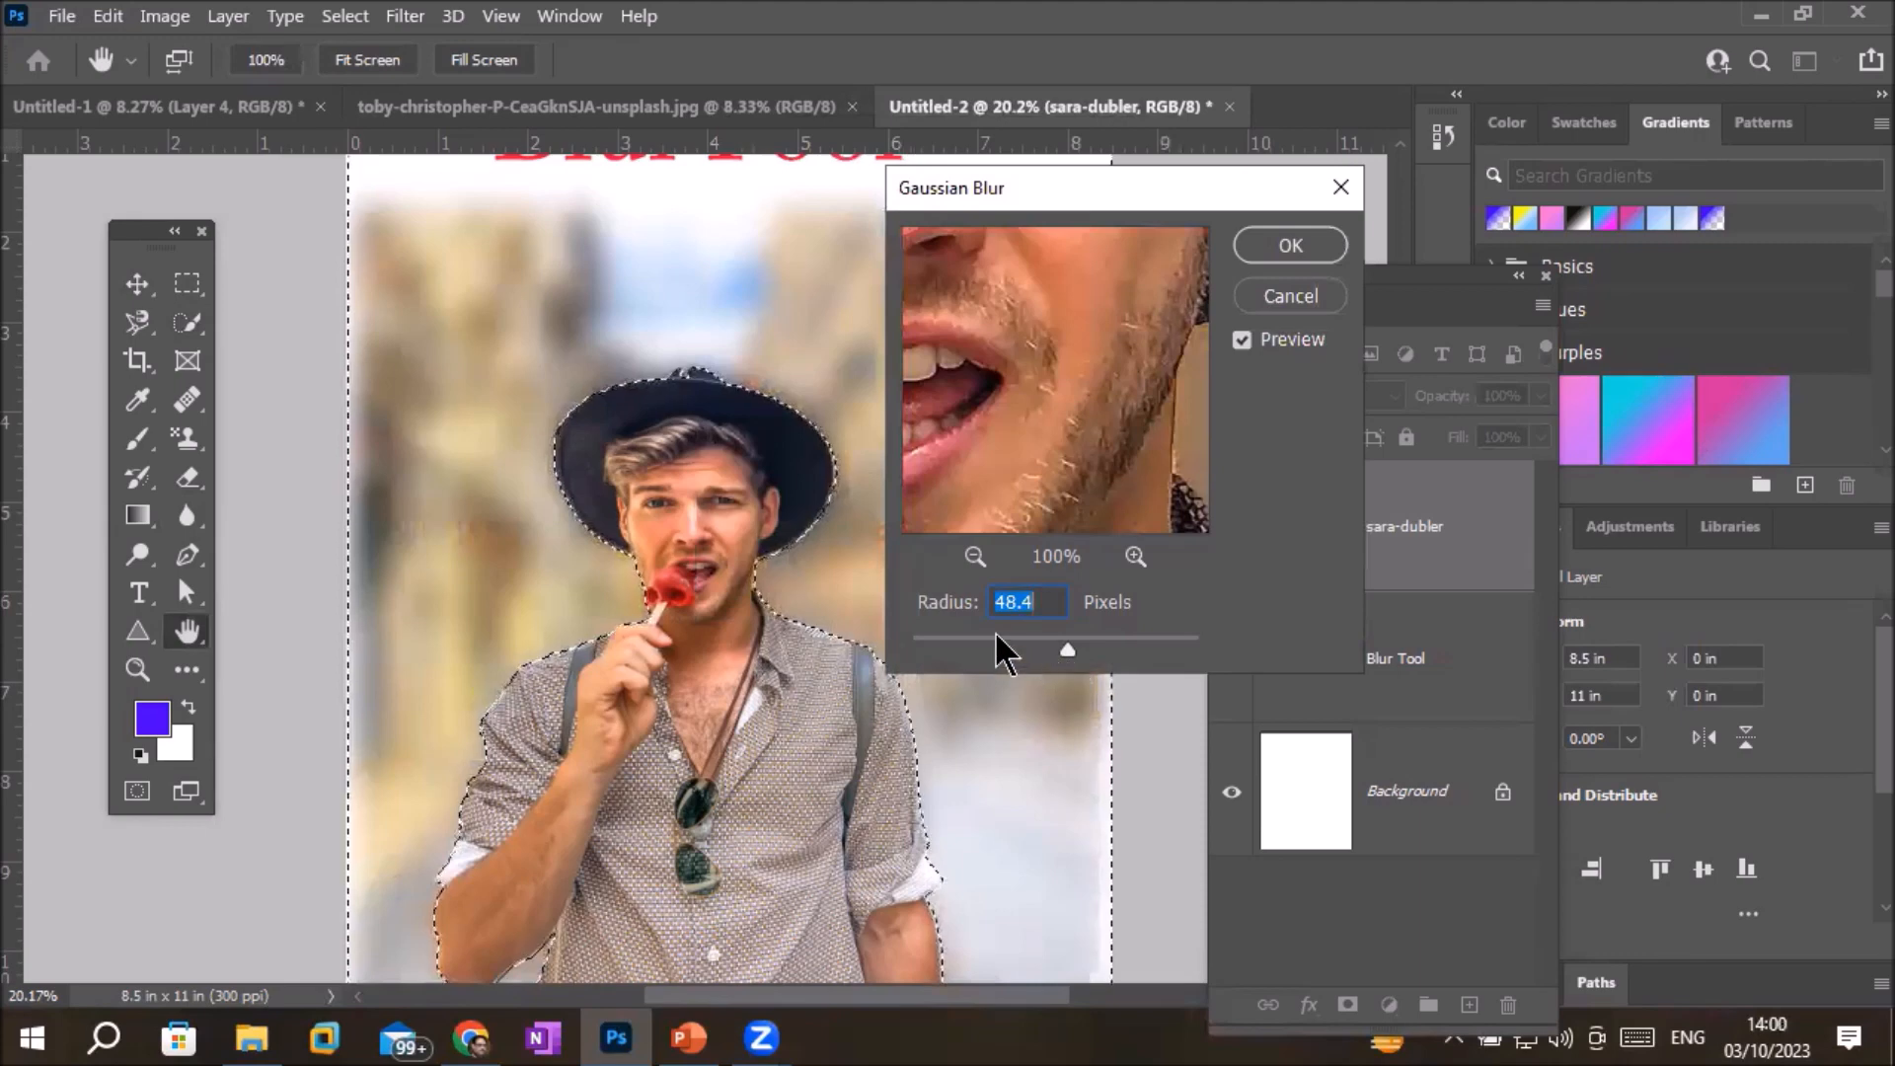
left_click(1295, 249)
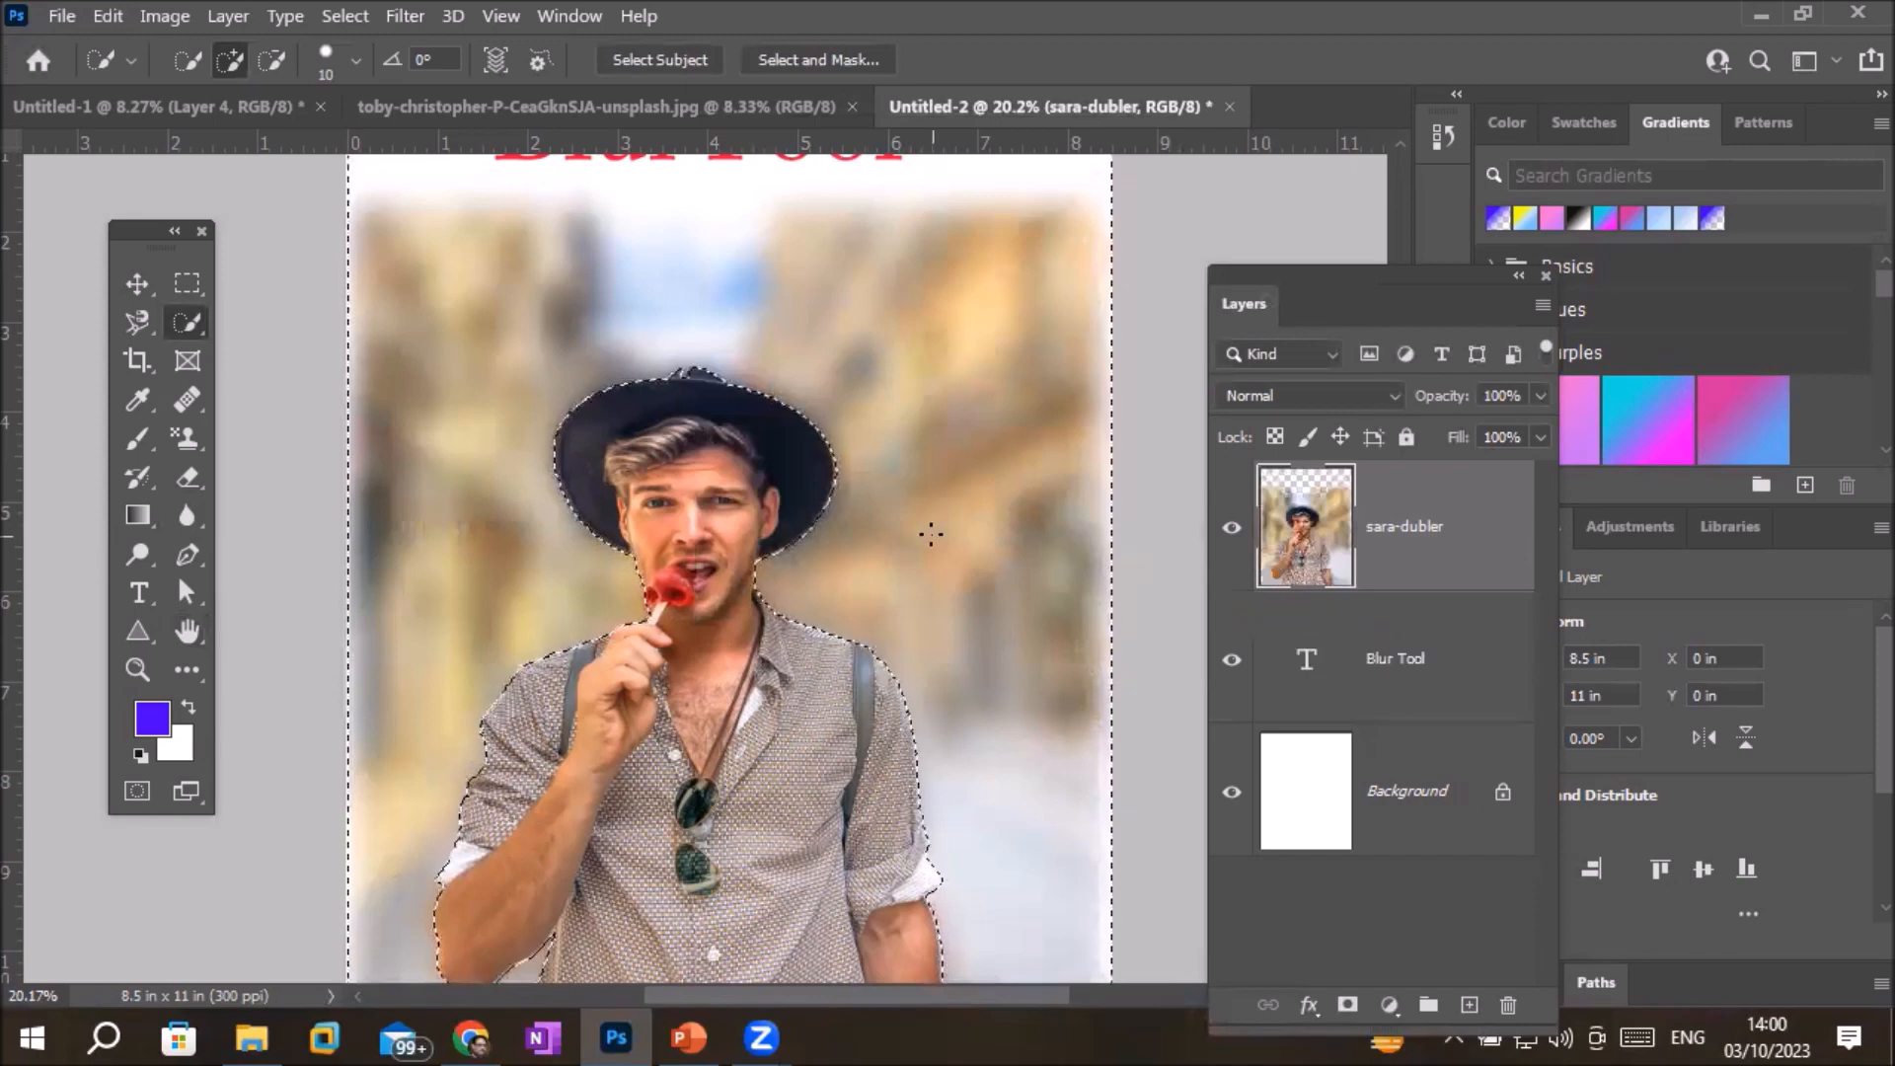
Clear the selection to view the blurred background, and undo both the deselection and the Gaussian Blur
key("ctrl+d")
key("ctrl+minus")
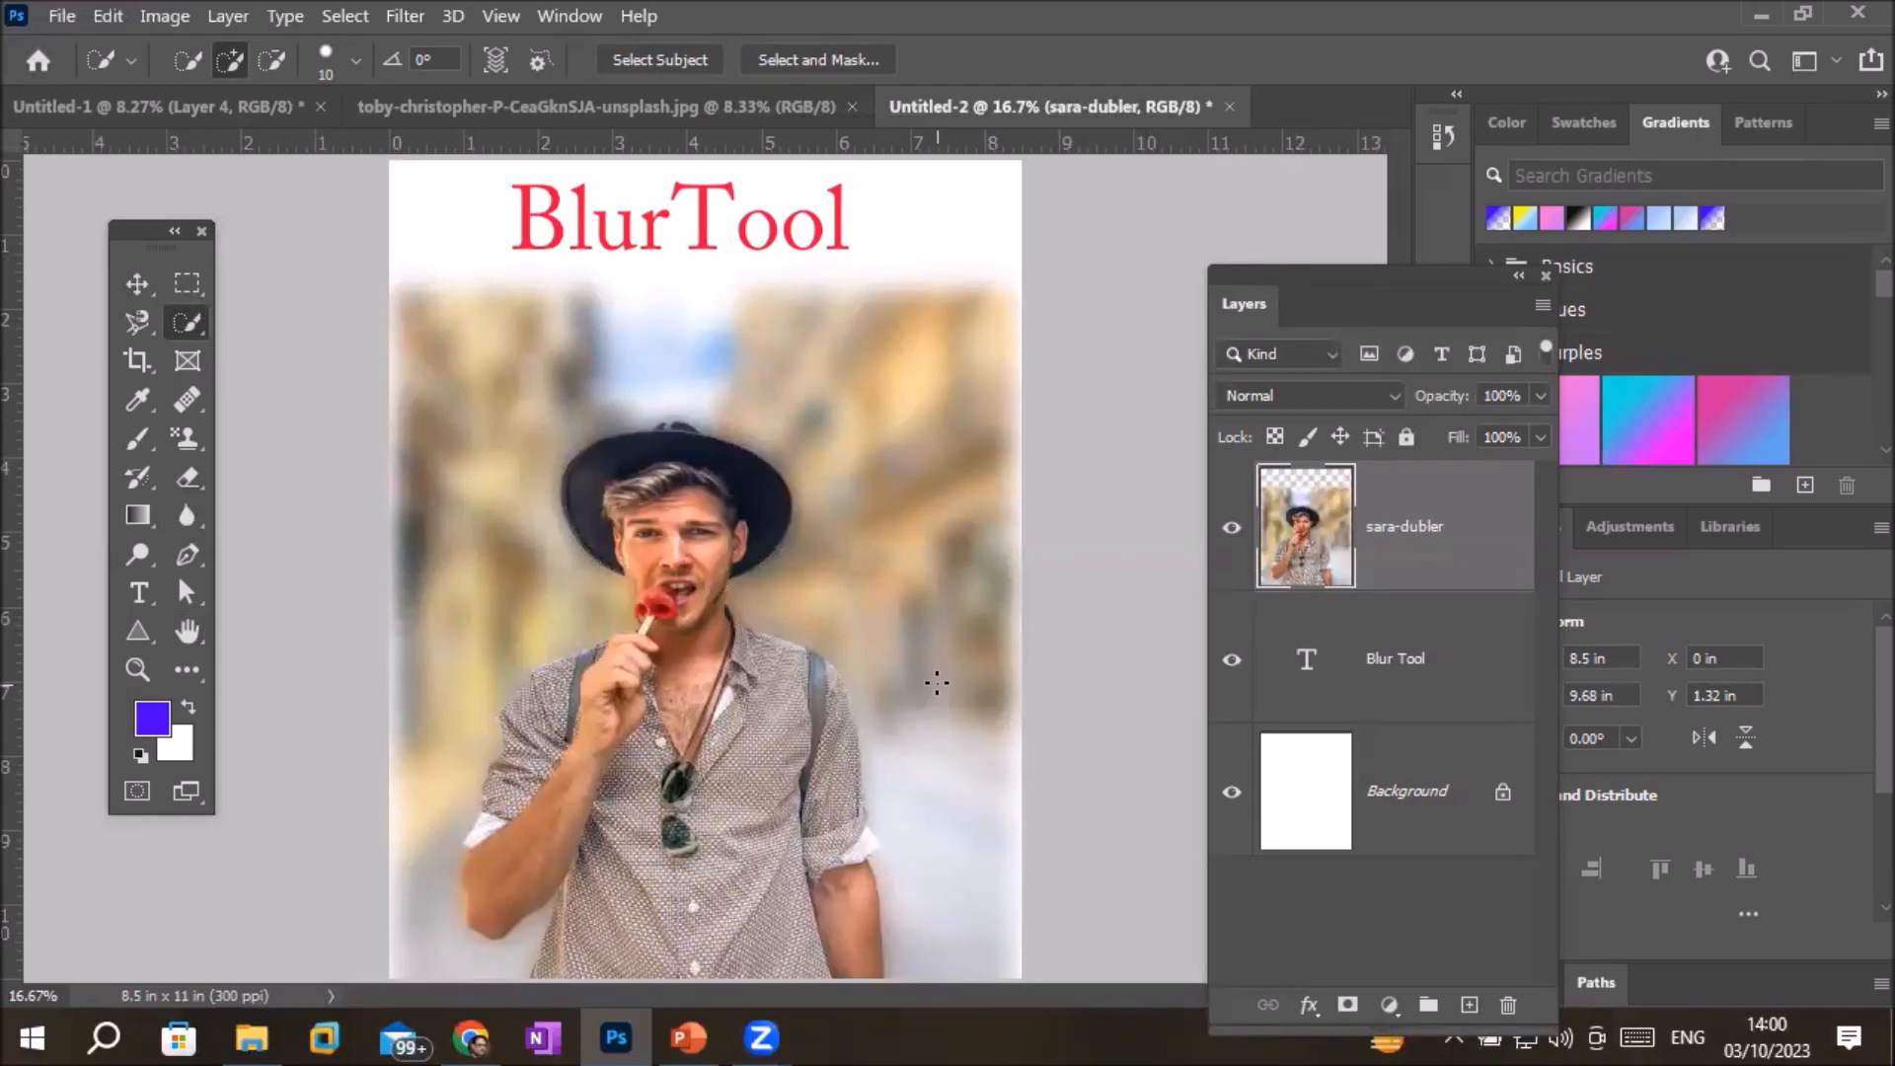
left_click(938, 691)
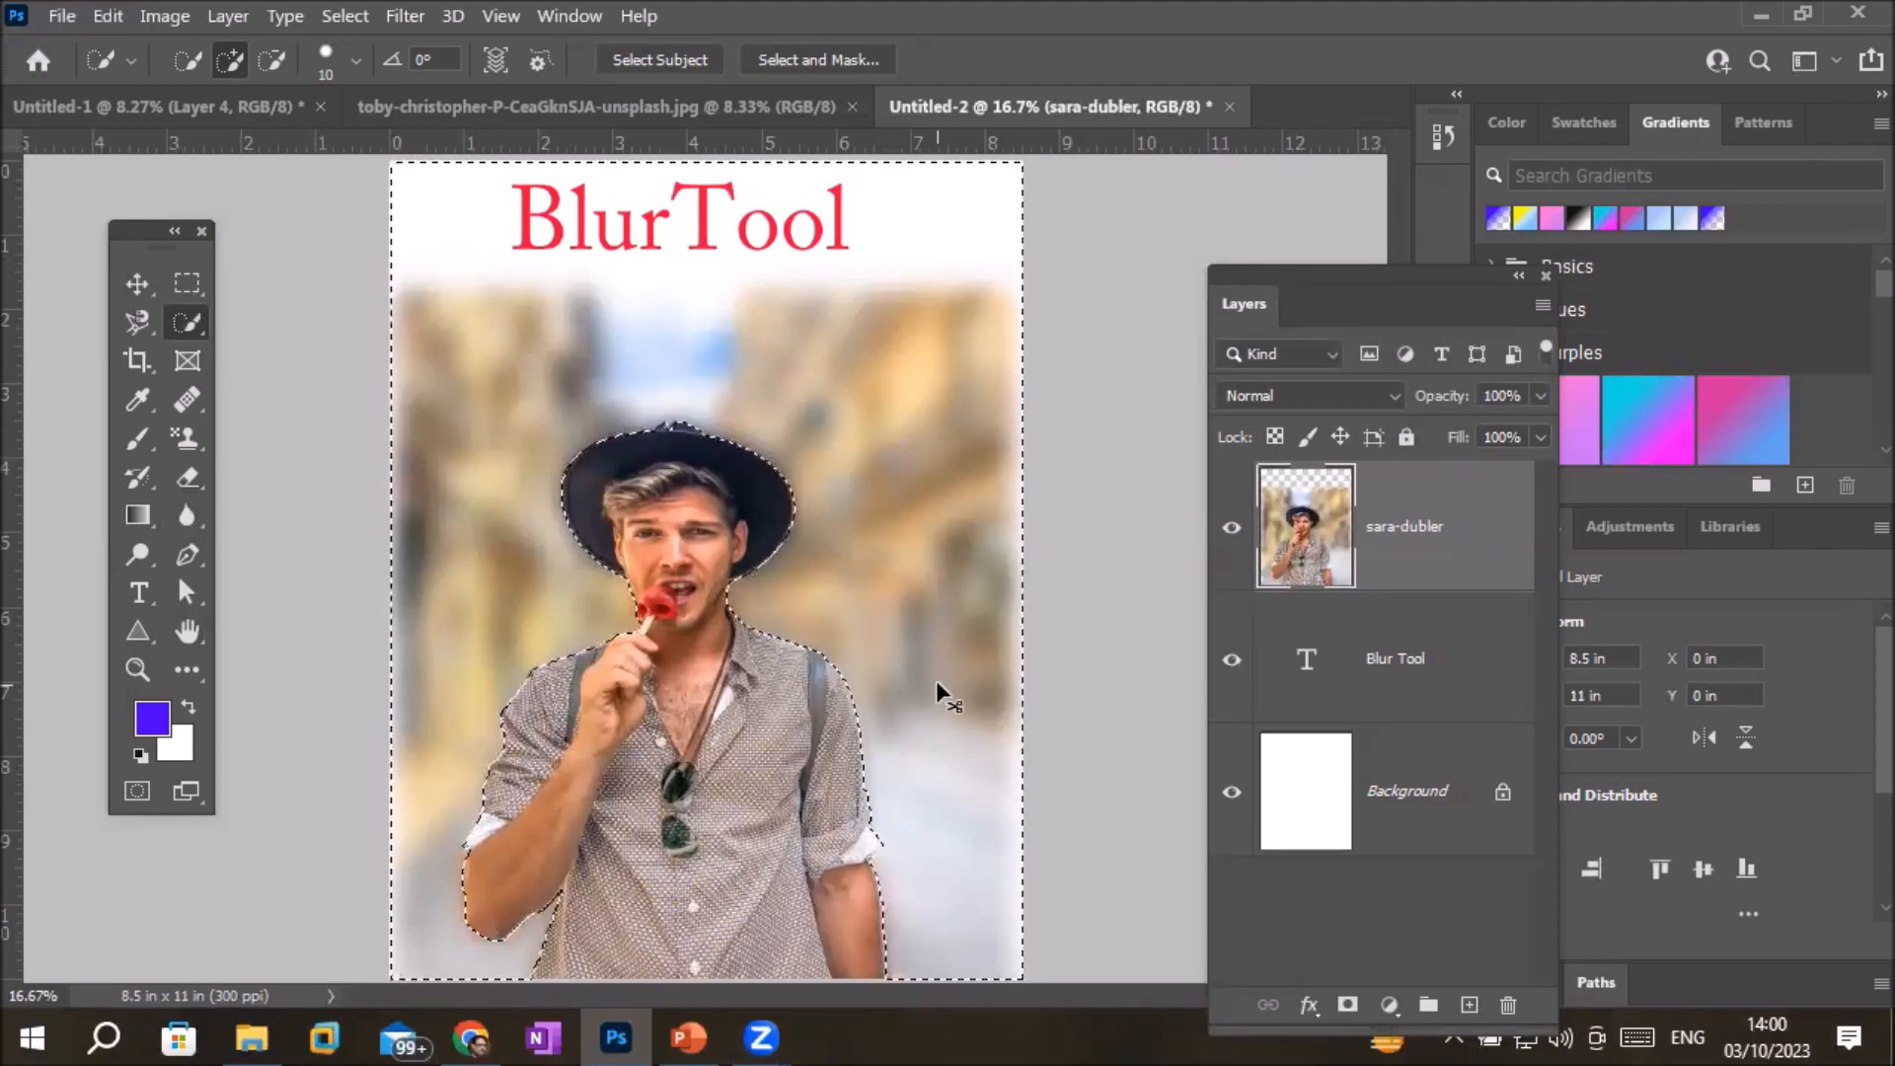
key("ctrl+z")
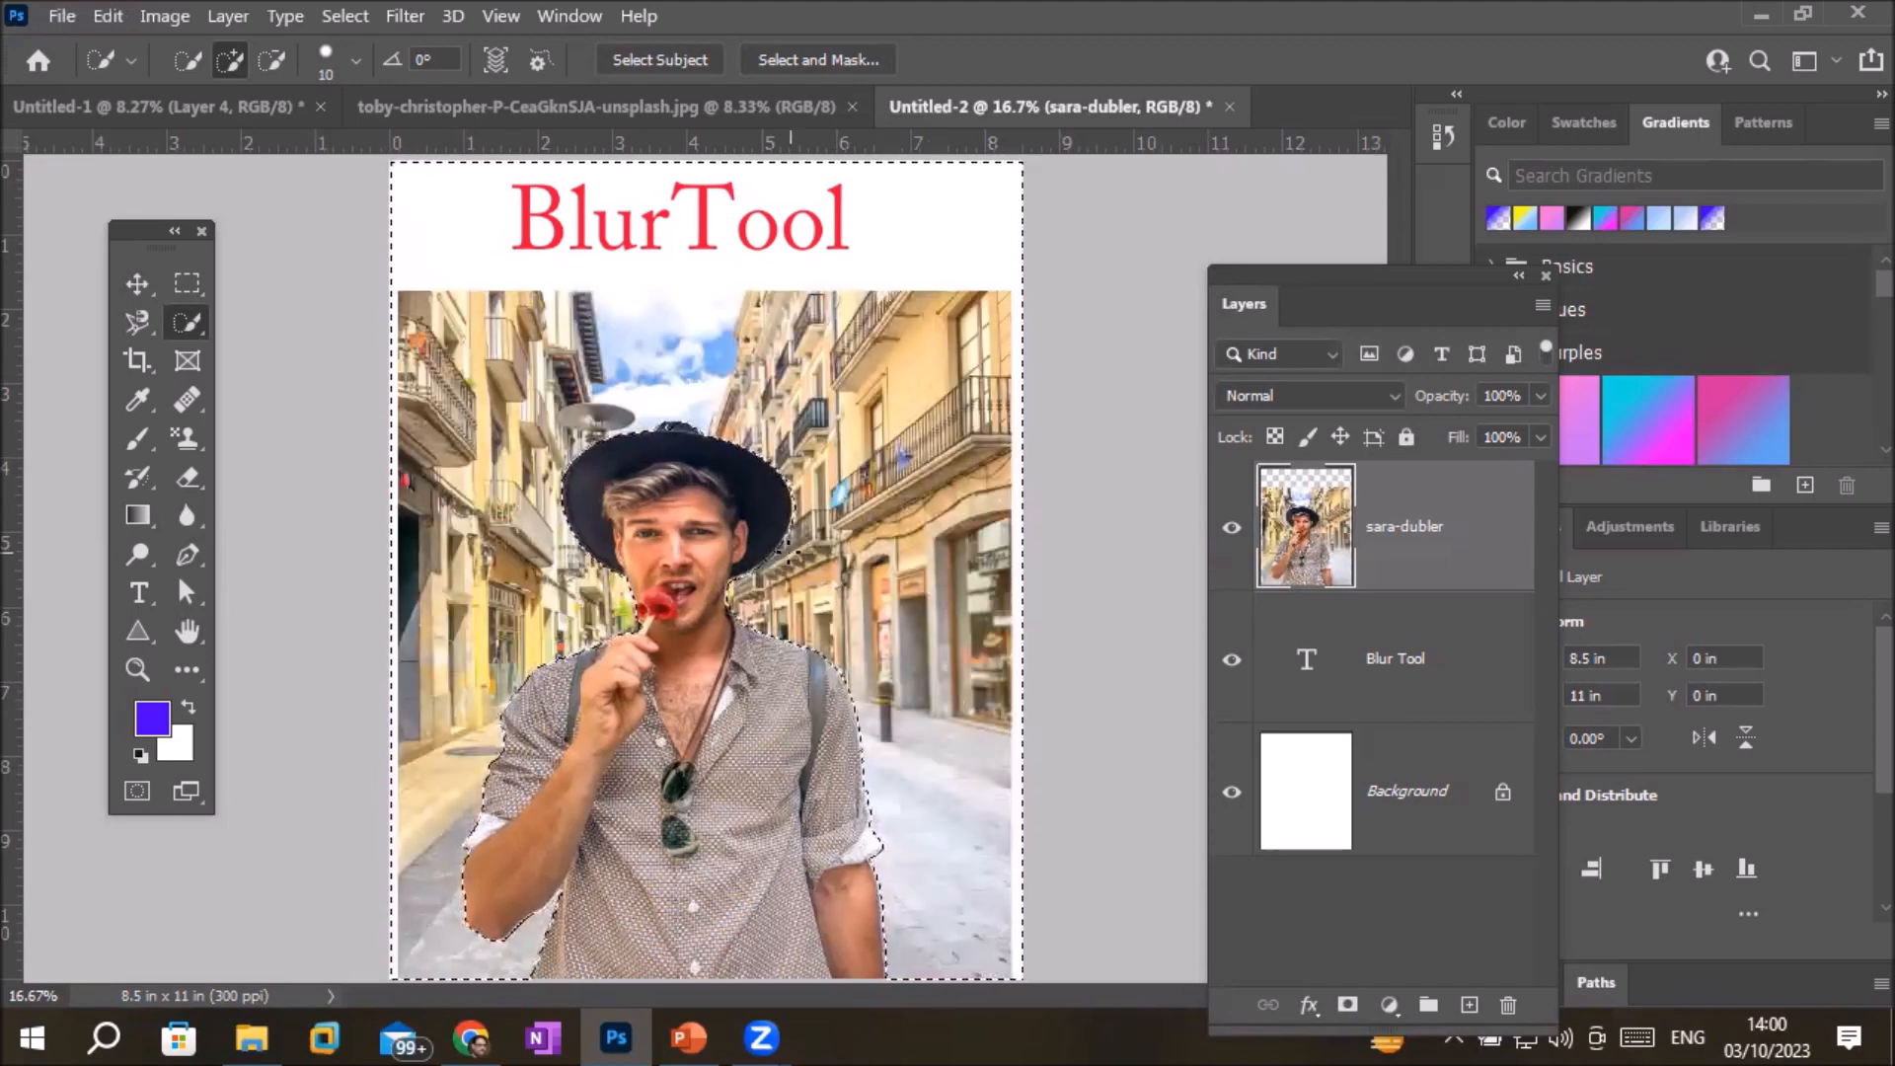
Start a Surface Blur on the selected background with a radius of 44 pixels and a threshold of 123 levels
left_click(405, 16)
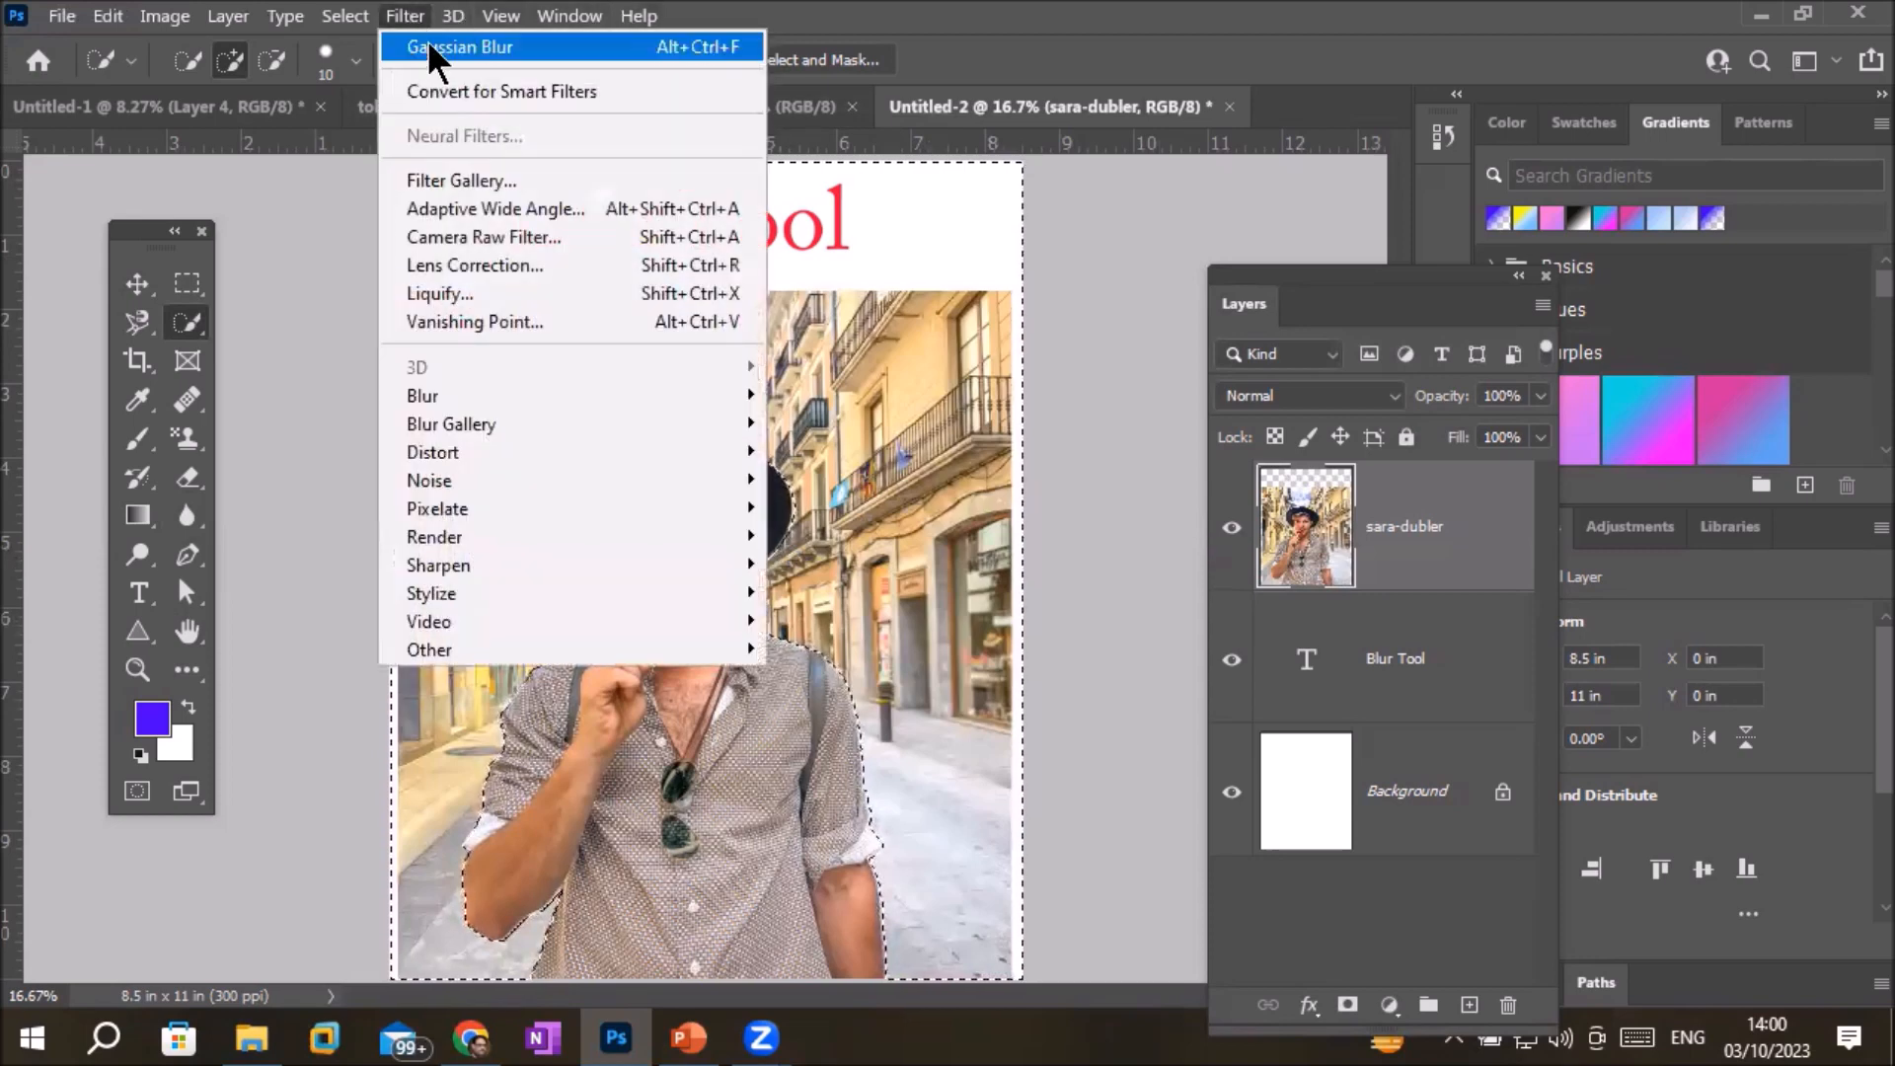
mouse_move(578, 451)
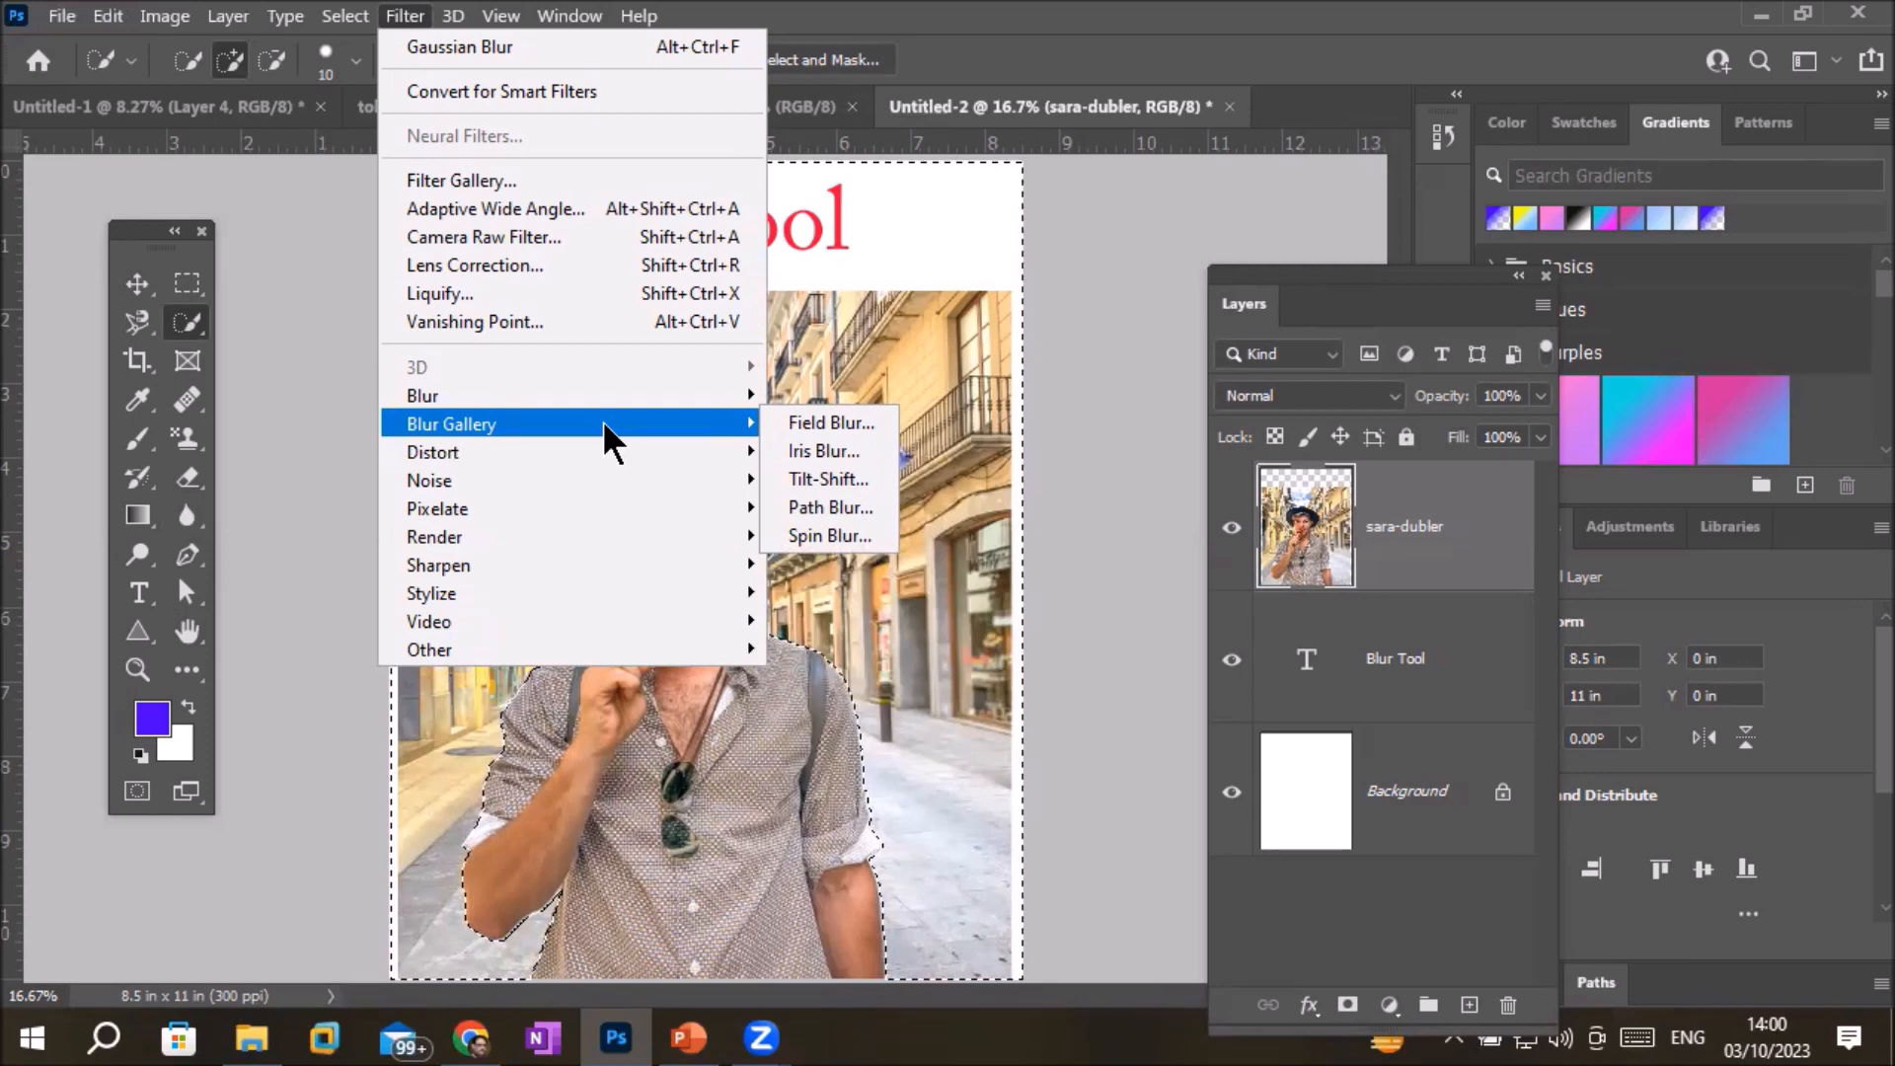
mouse_move(636, 395)
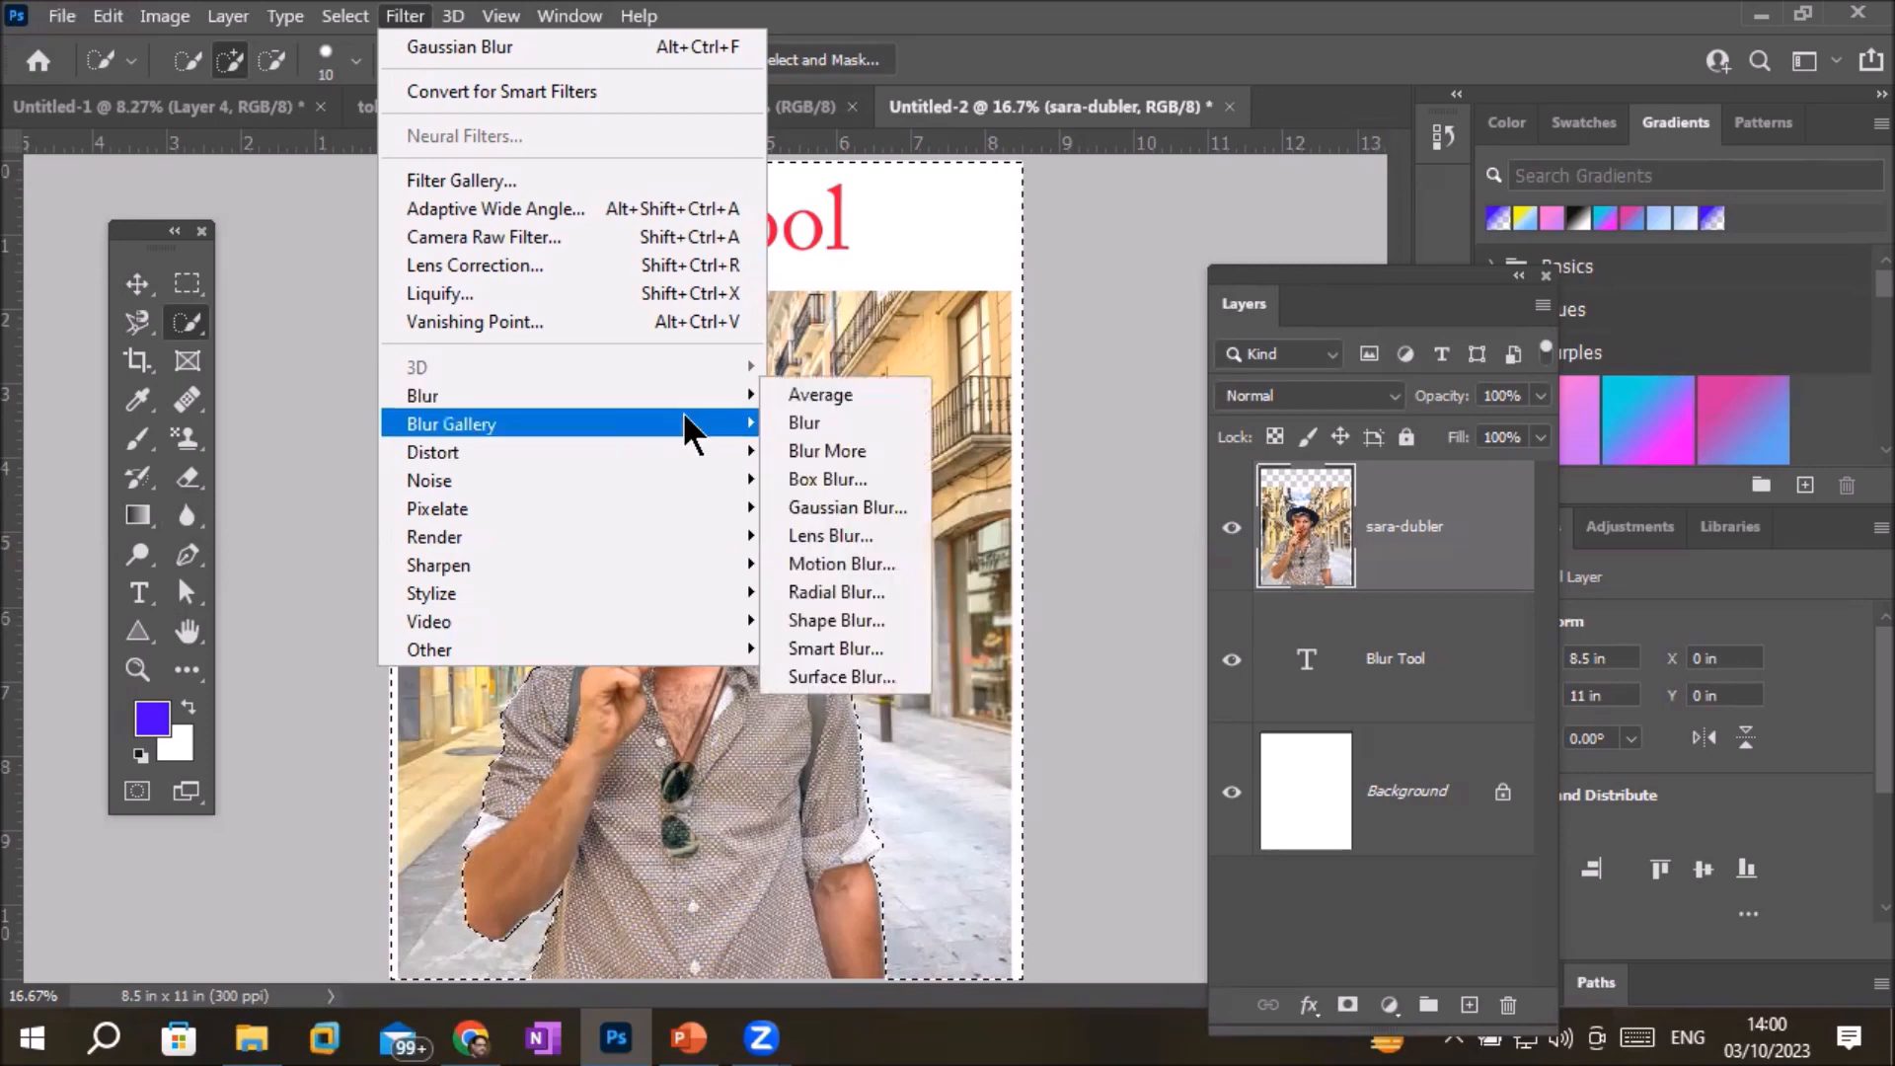
left_click(825, 675)
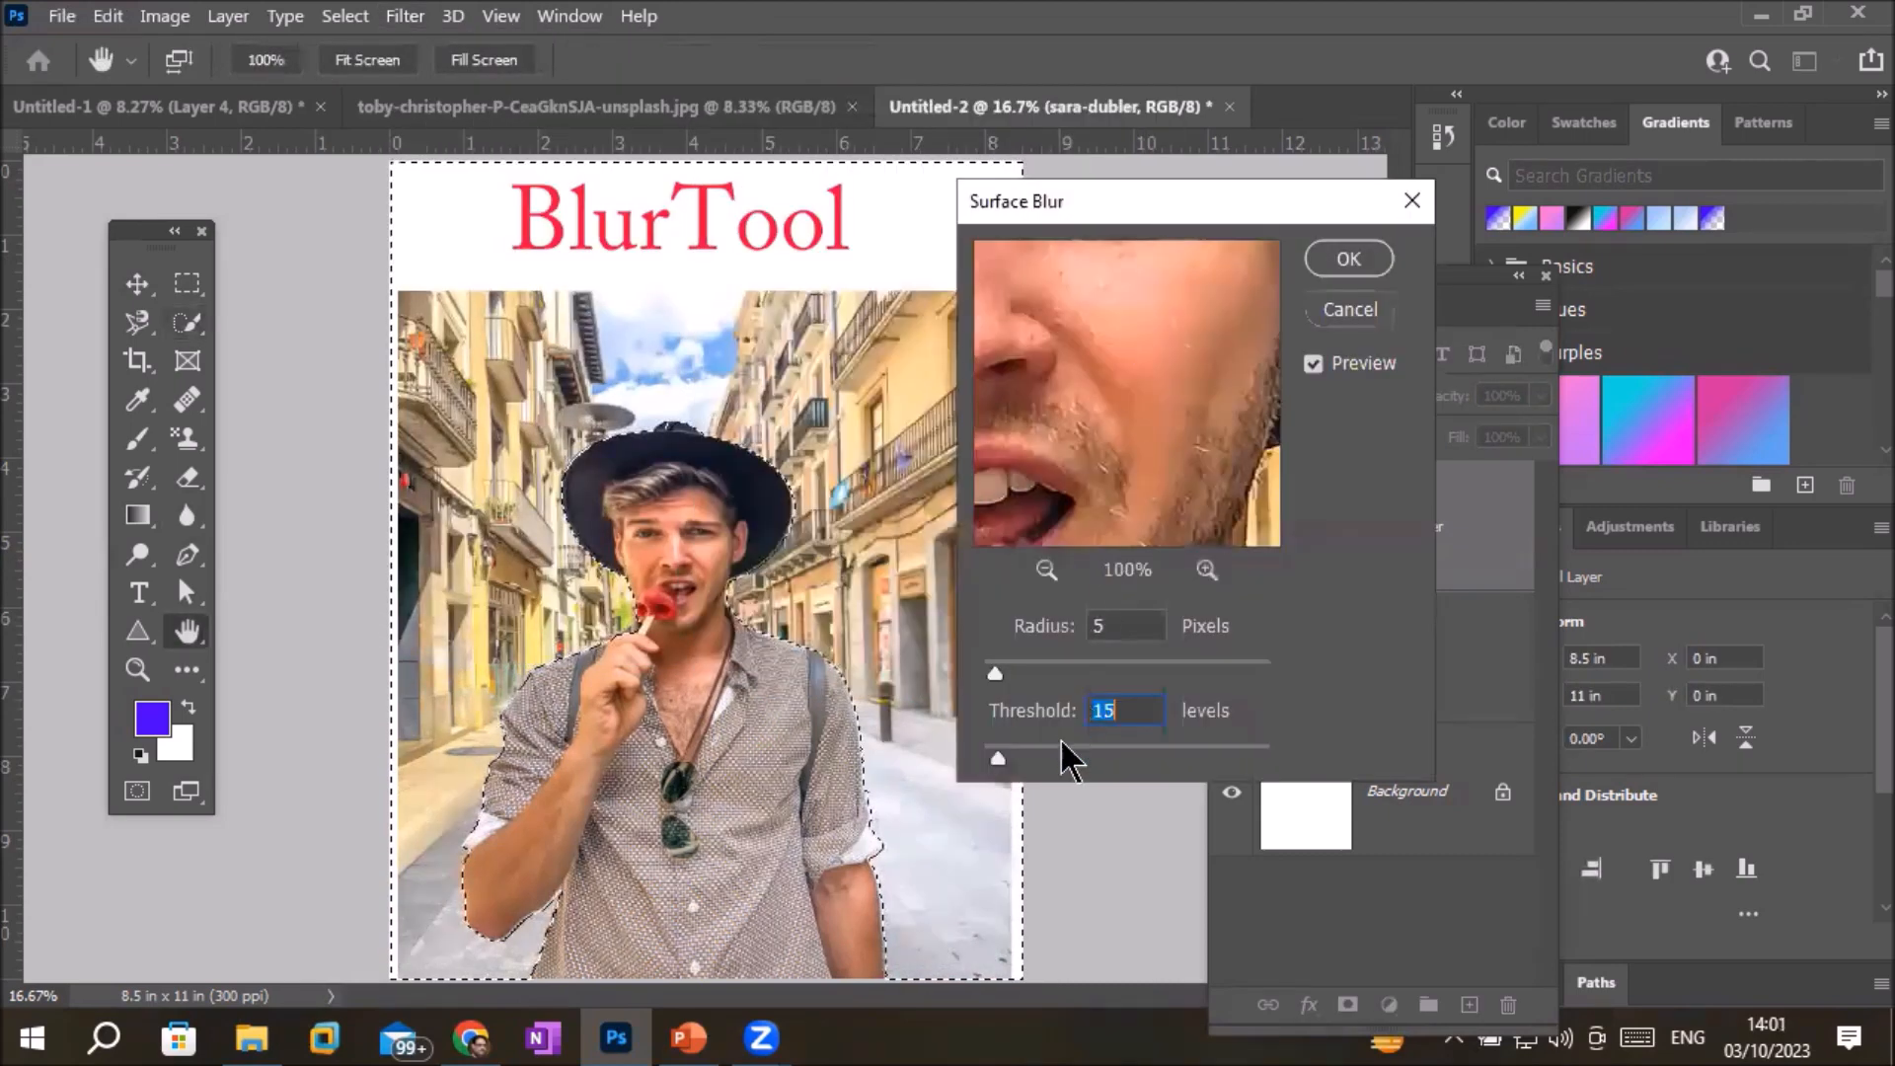
left_click_drag(997, 675, 1067, 675)
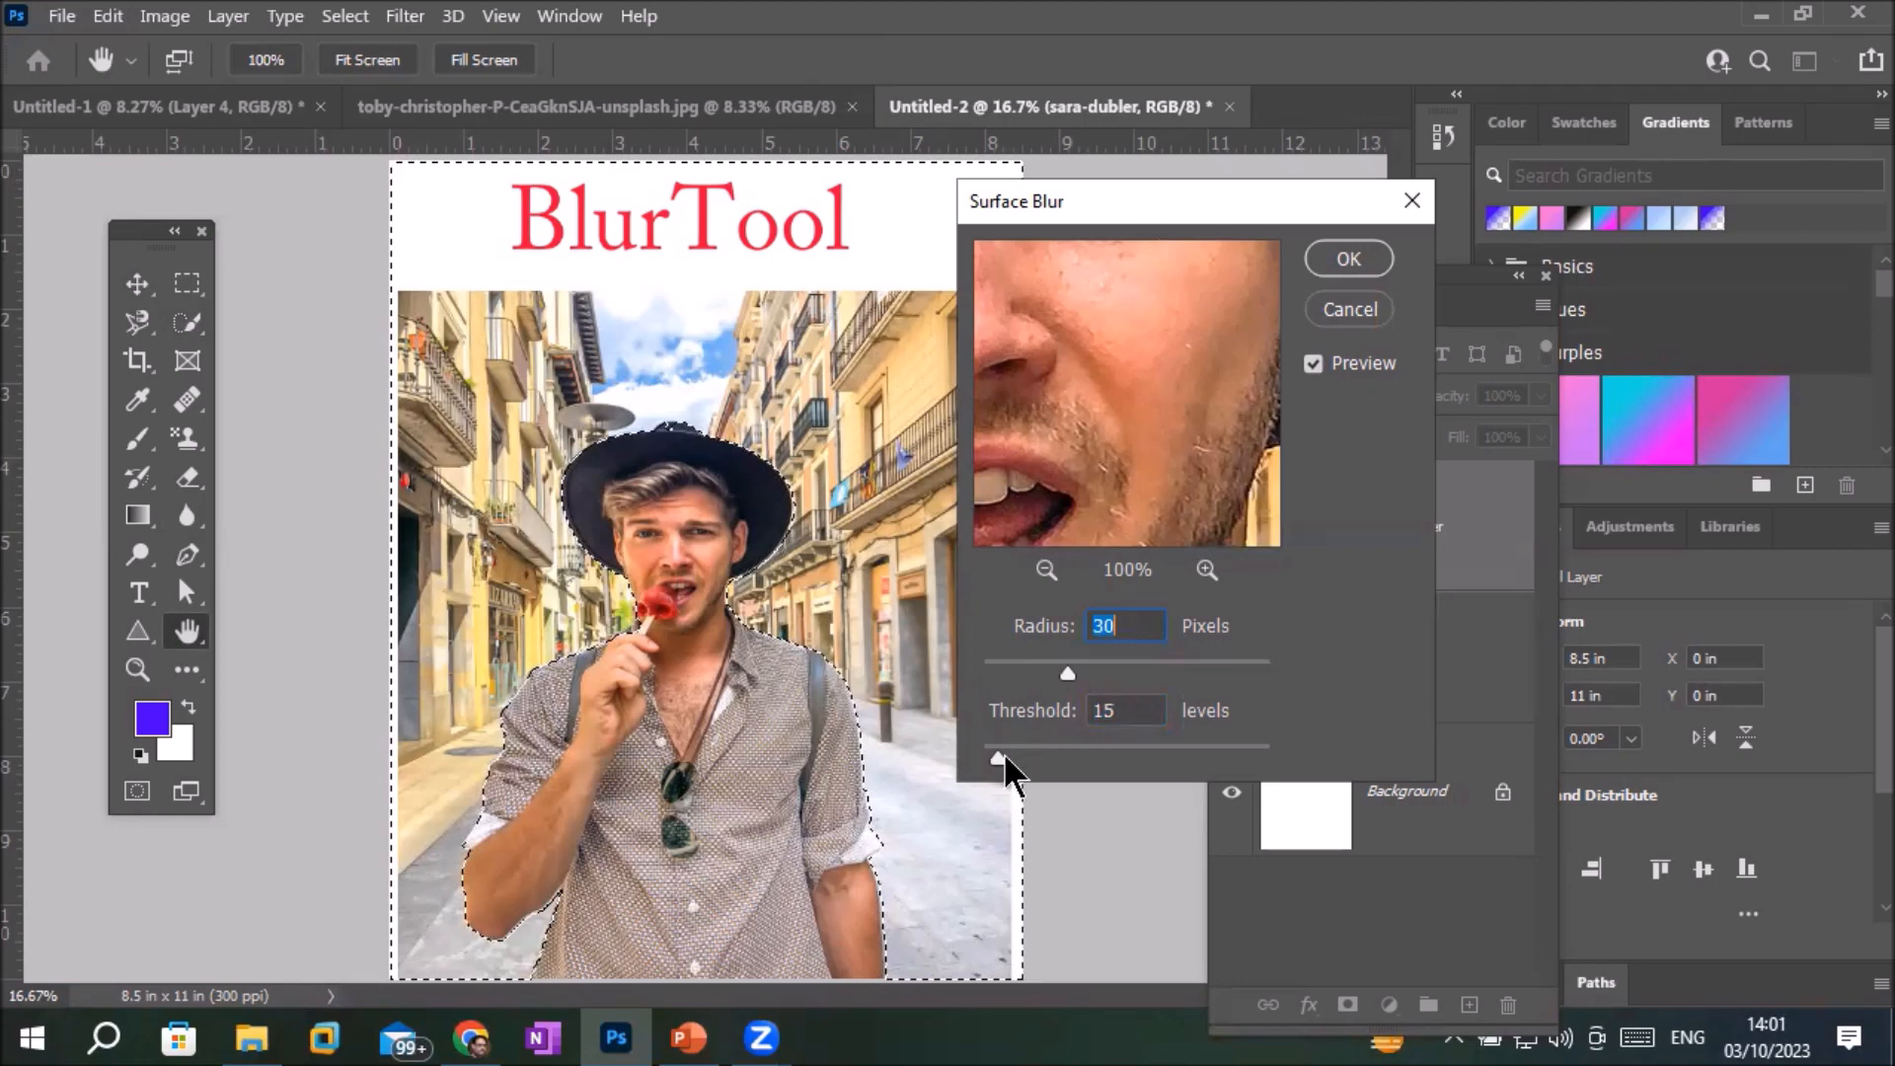
left_click_drag(999, 758, 1081, 760)
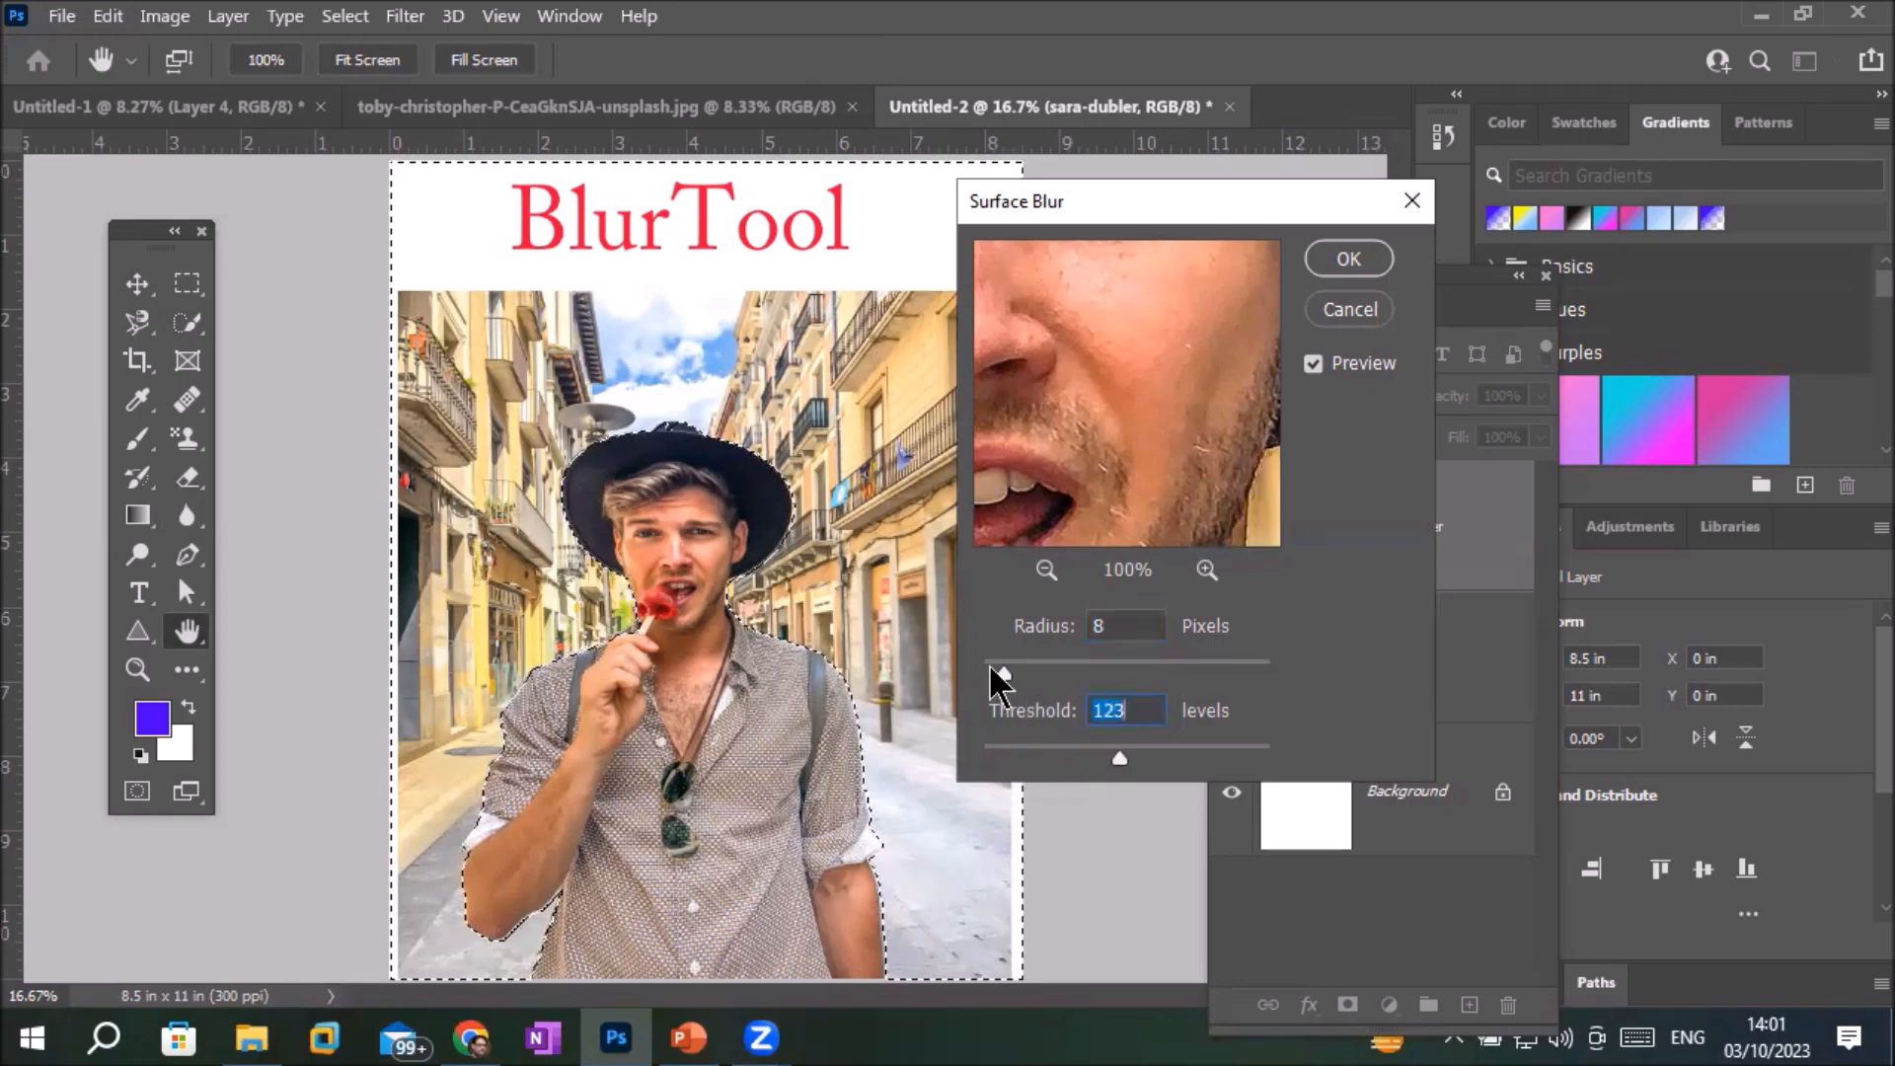
left_click_drag(1003, 675, 1107, 677)
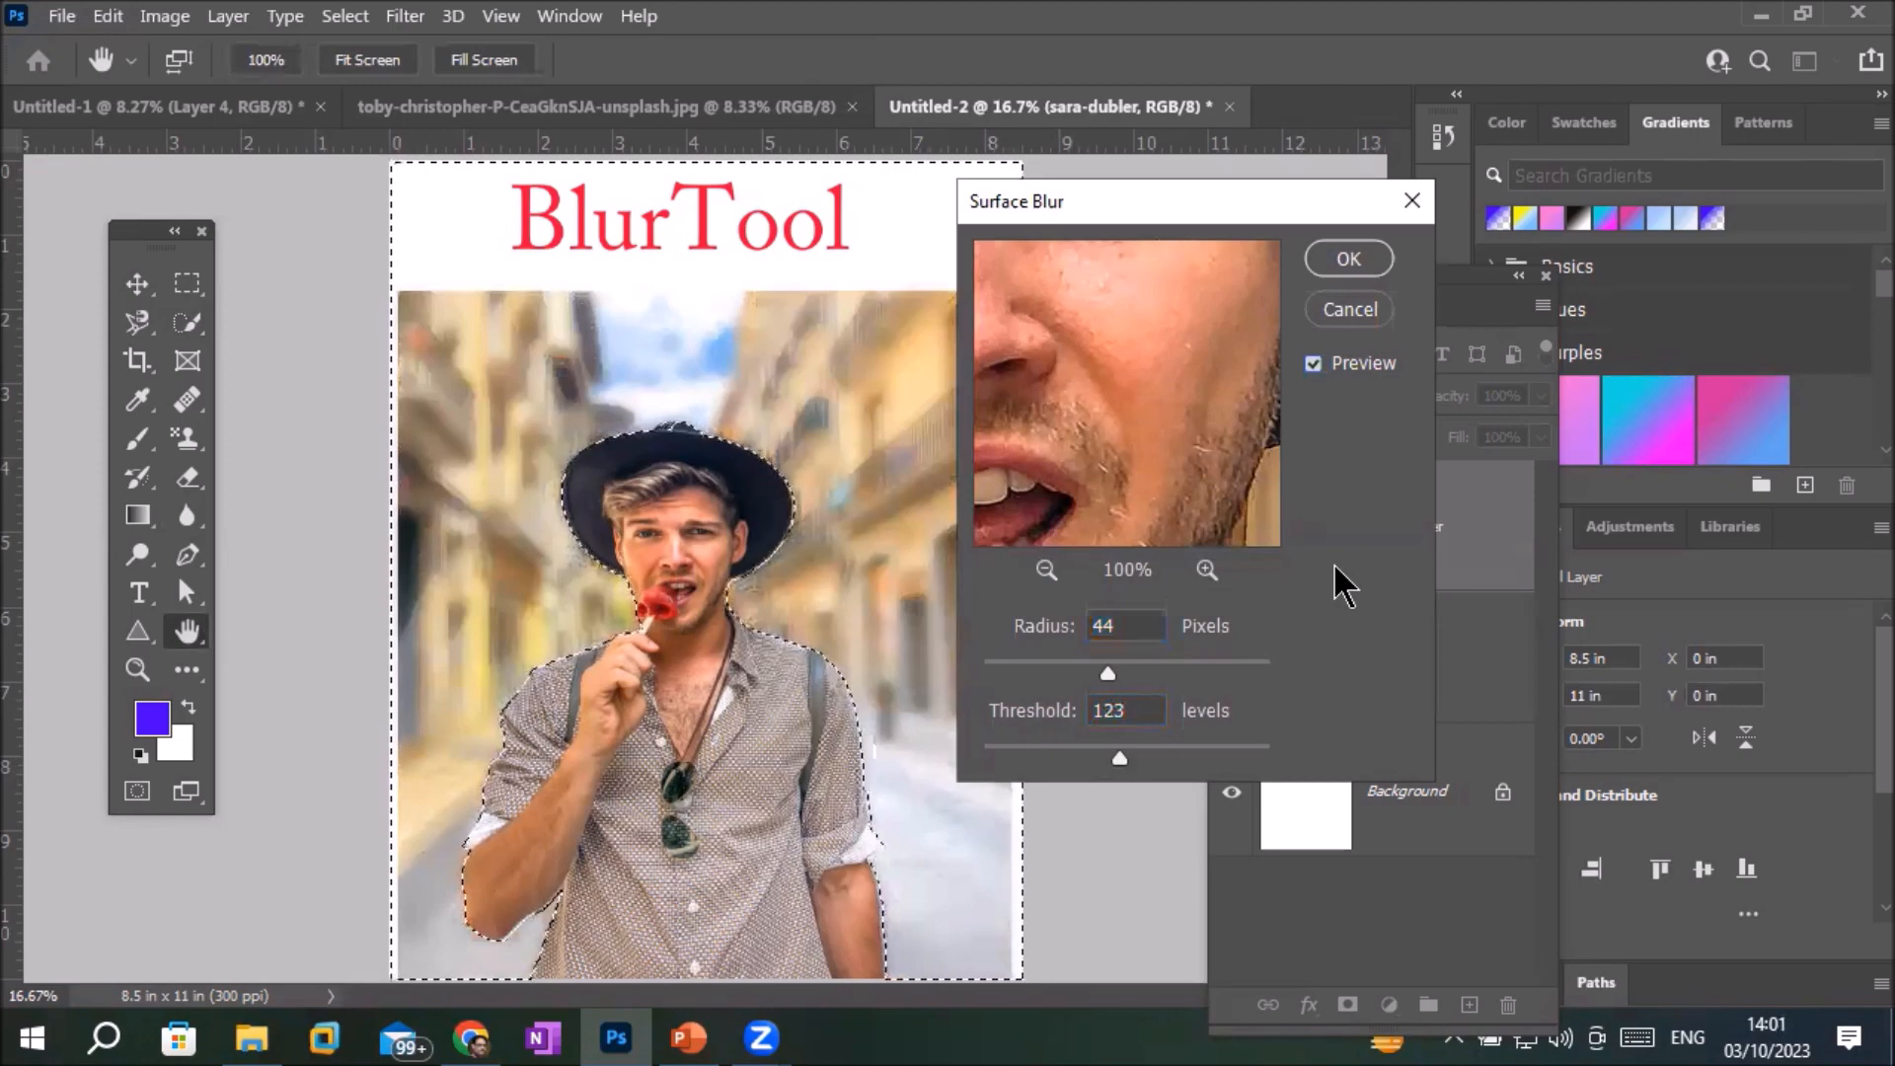
Turn off the canvas preview and examine the Surface Blur effect on the buildings, sky and shop windows in the filter's preview thumbnail
left_click(1314, 366)
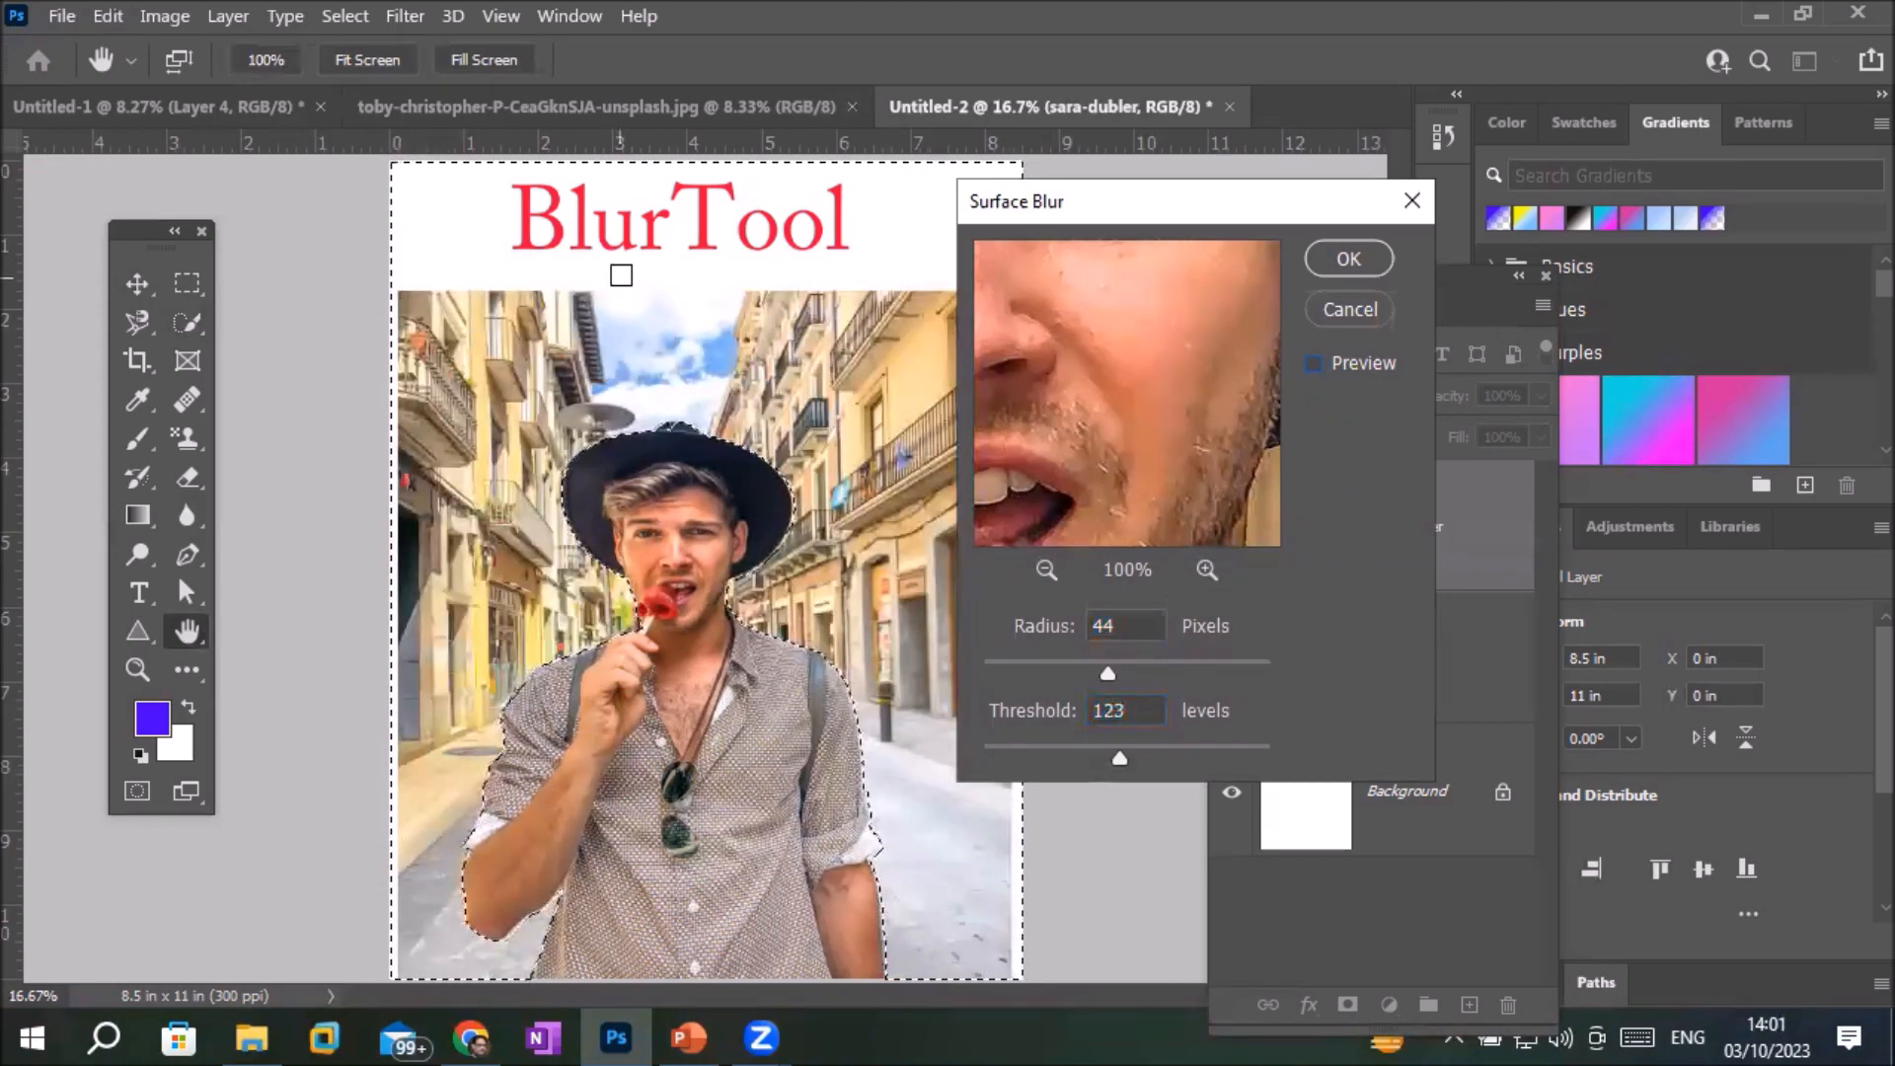
left_click(520, 367)
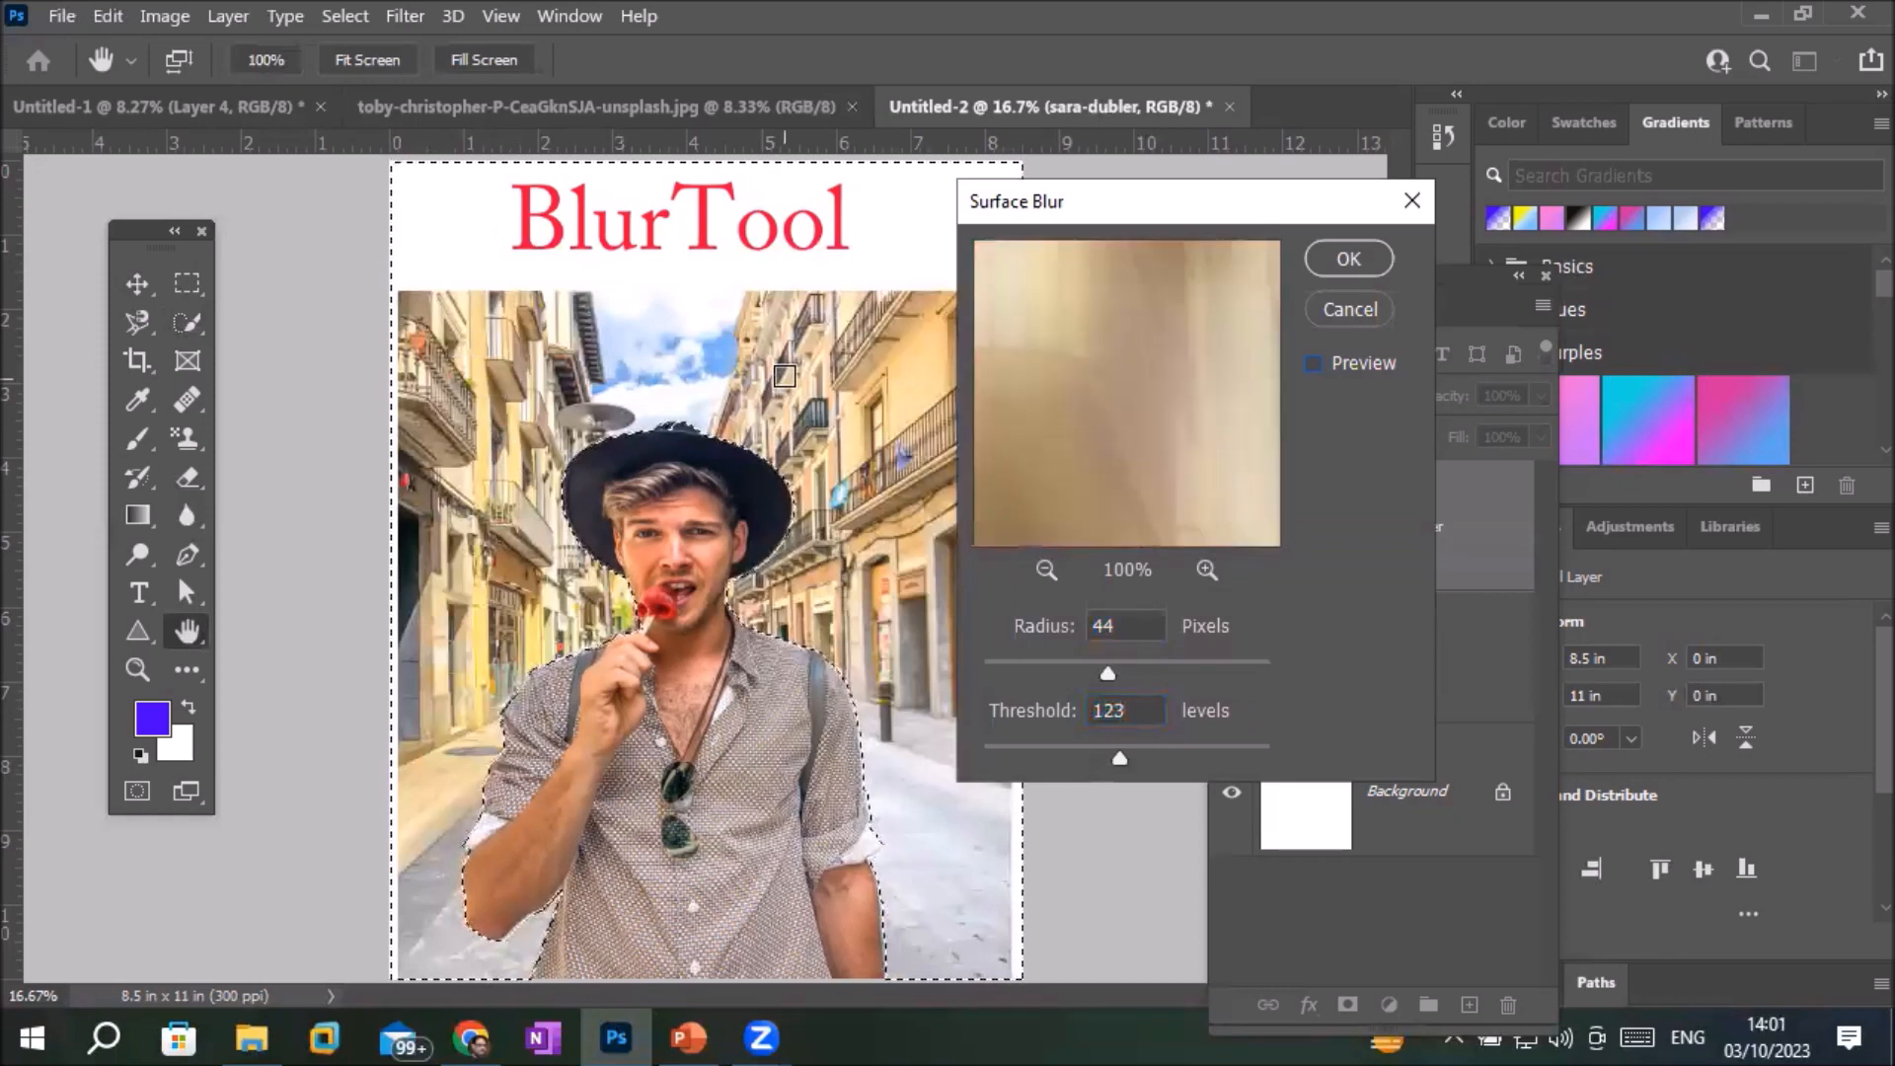
left_click(604, 358)
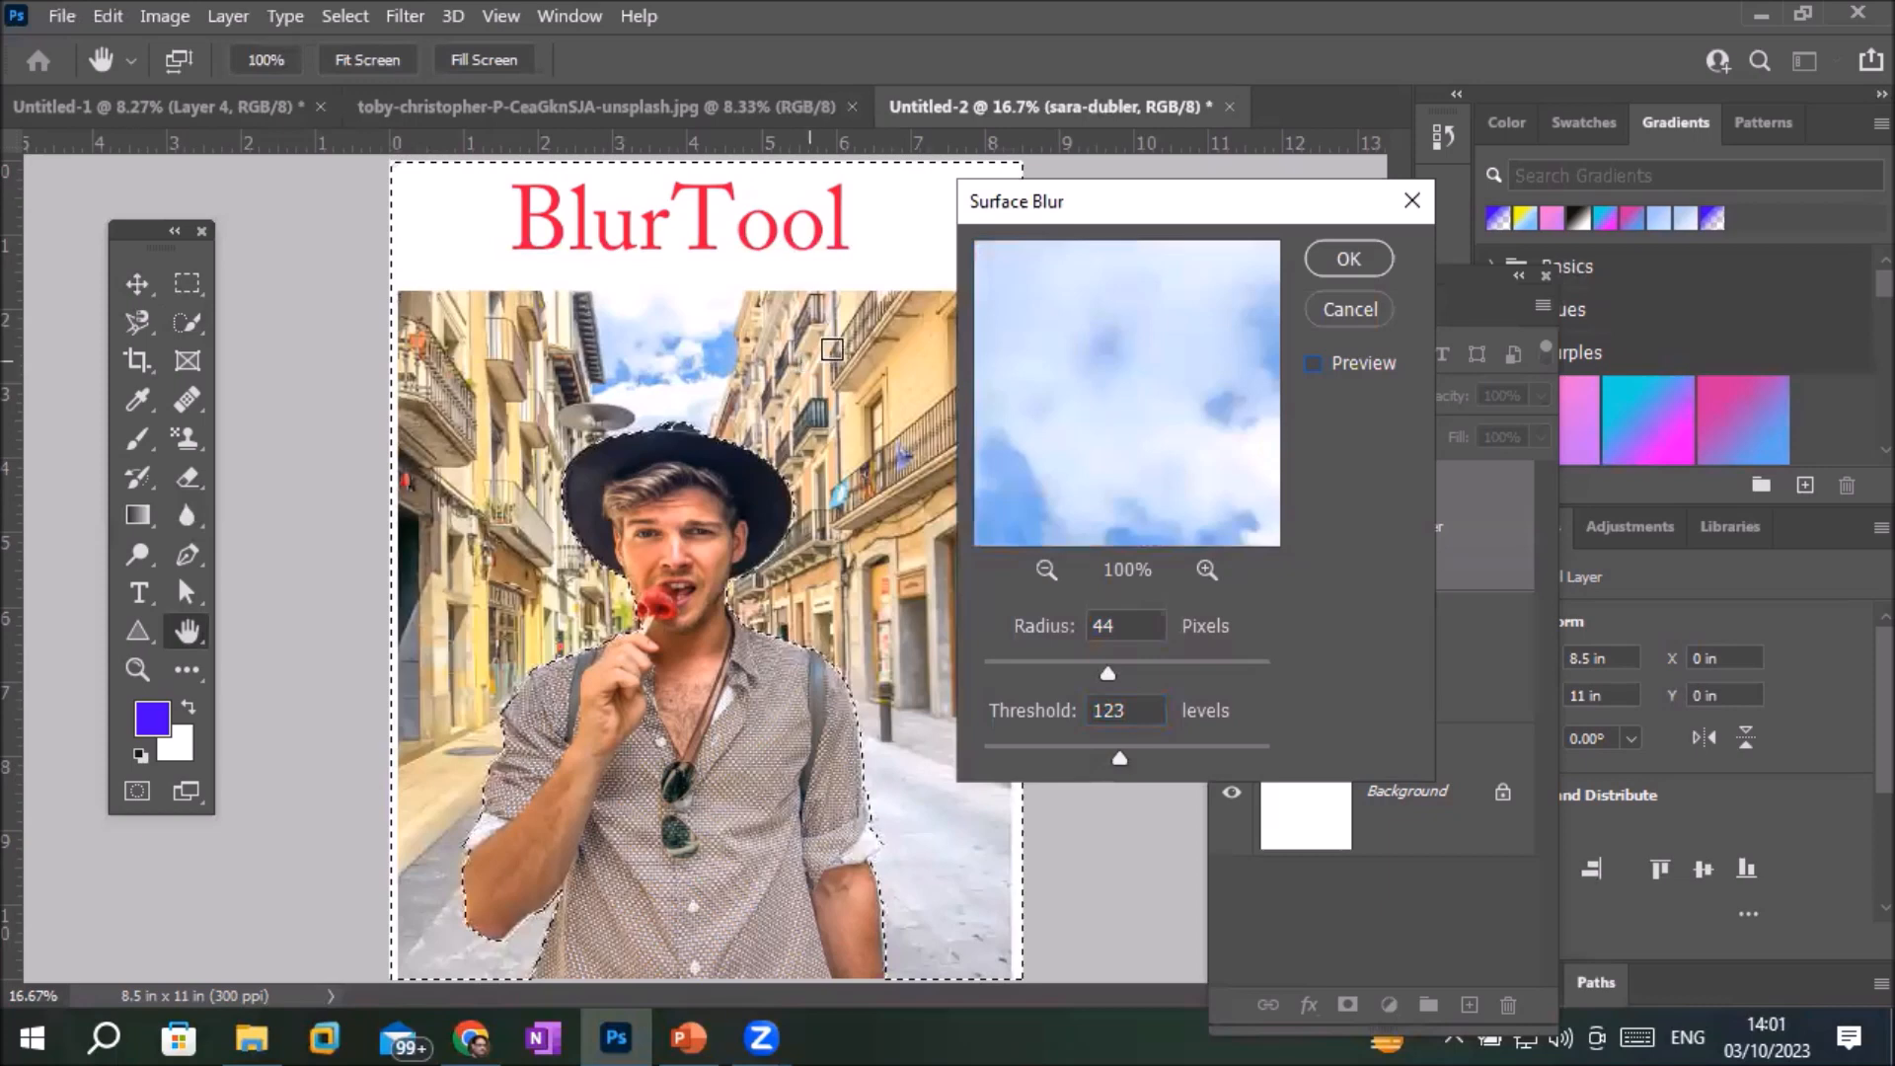
left_click(485, 382)
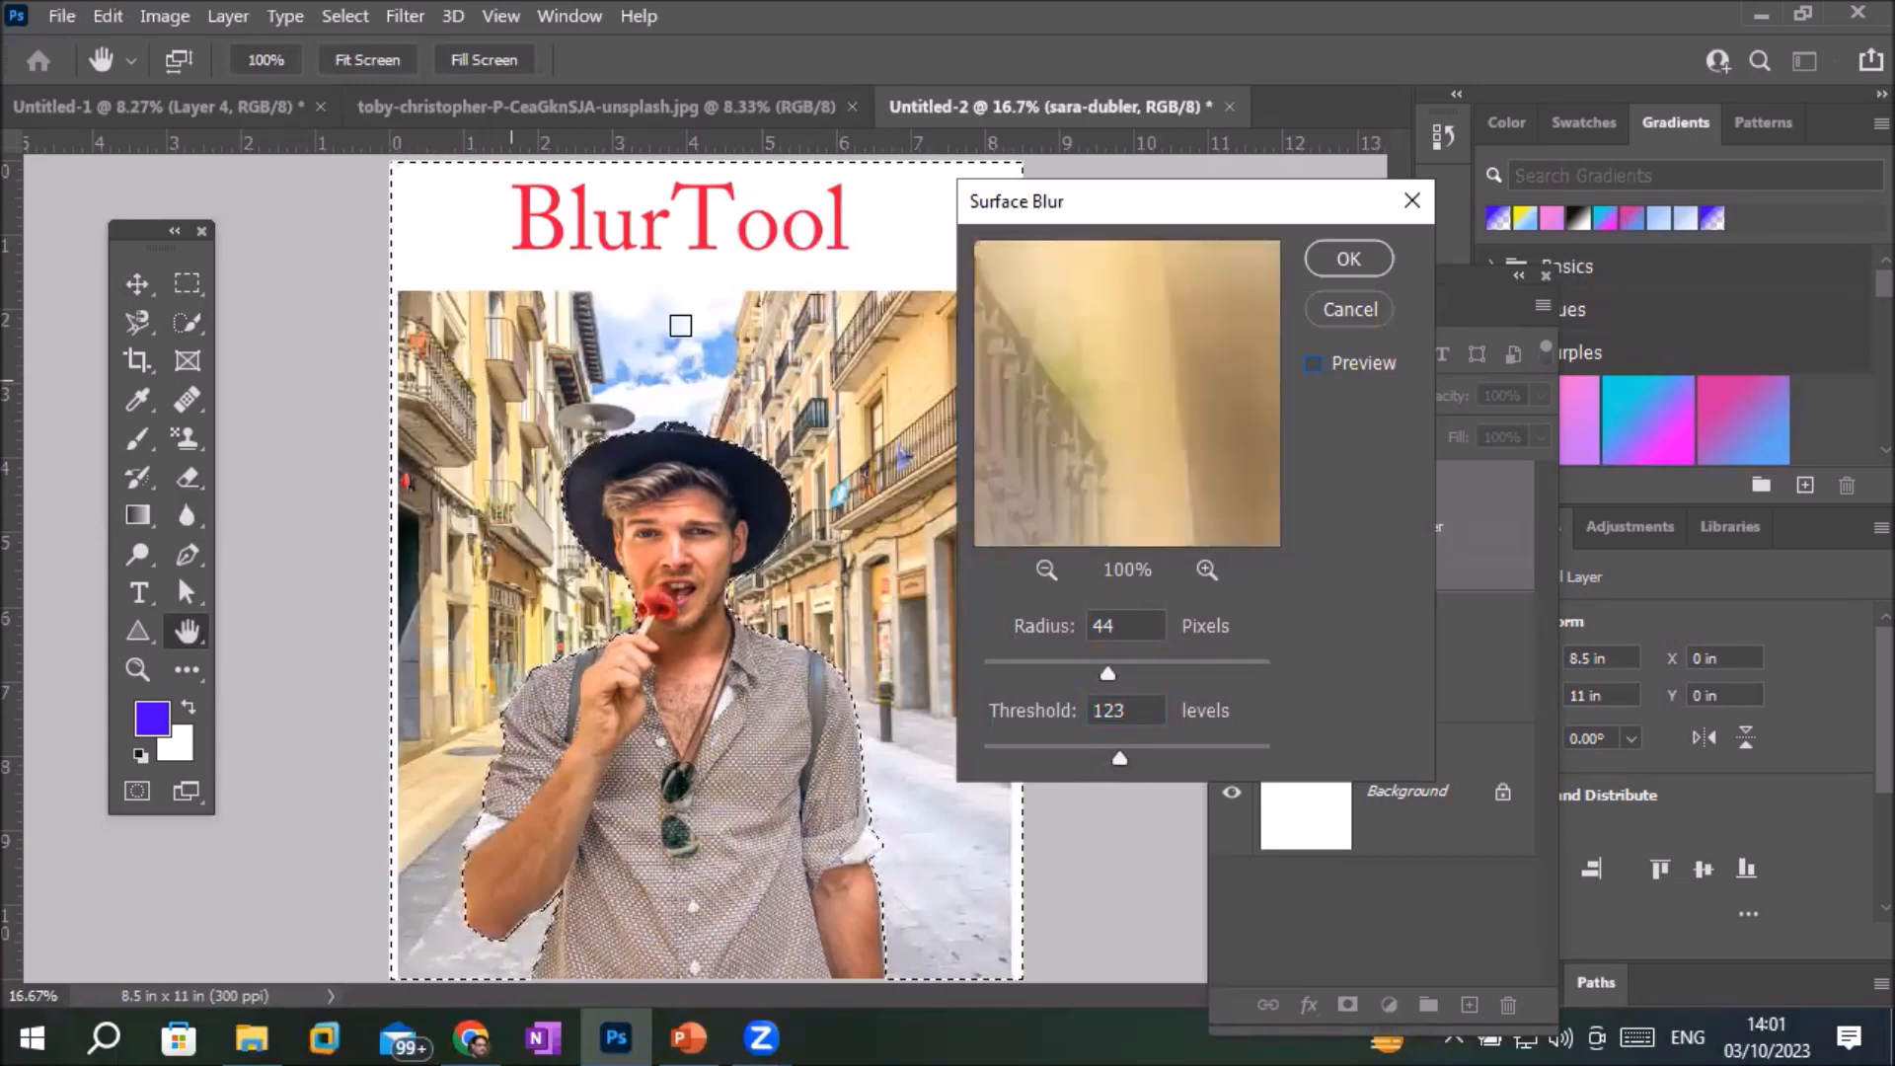
left_click(475, 504)
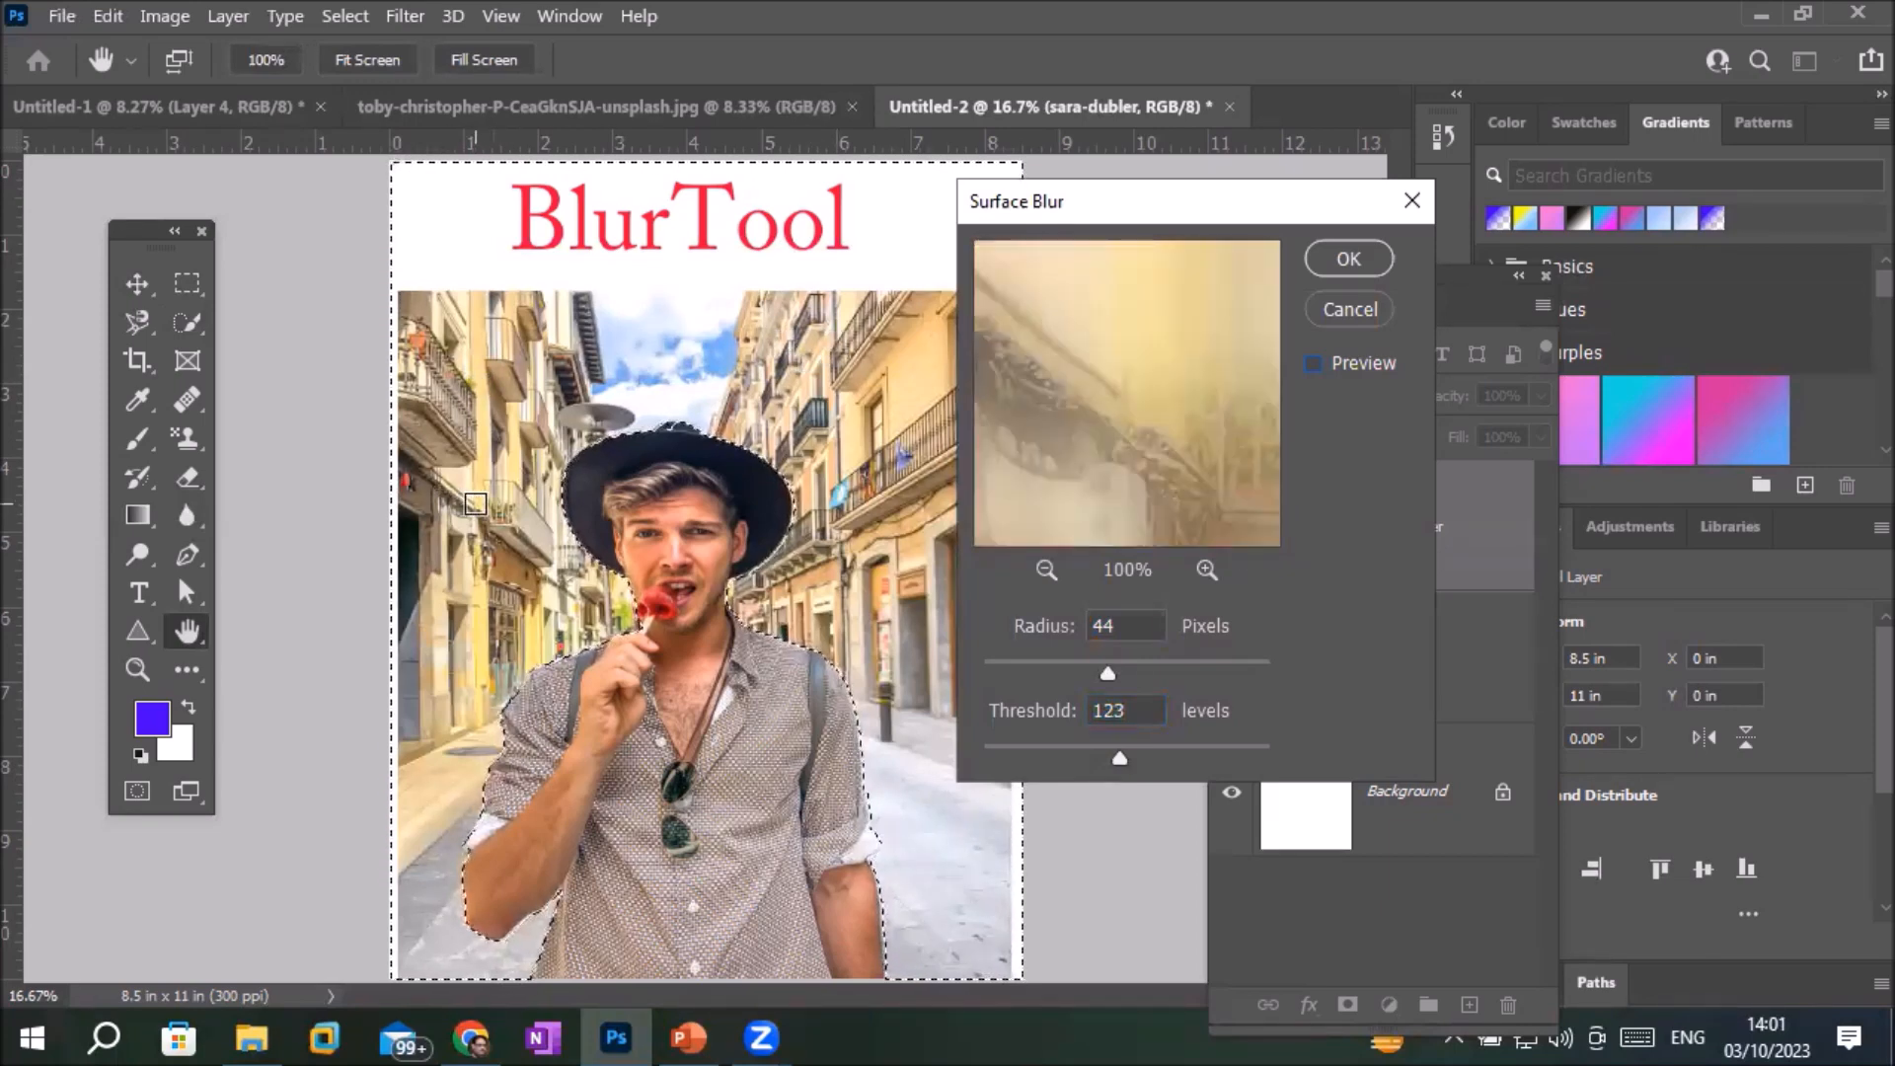
left_click(765, 350)
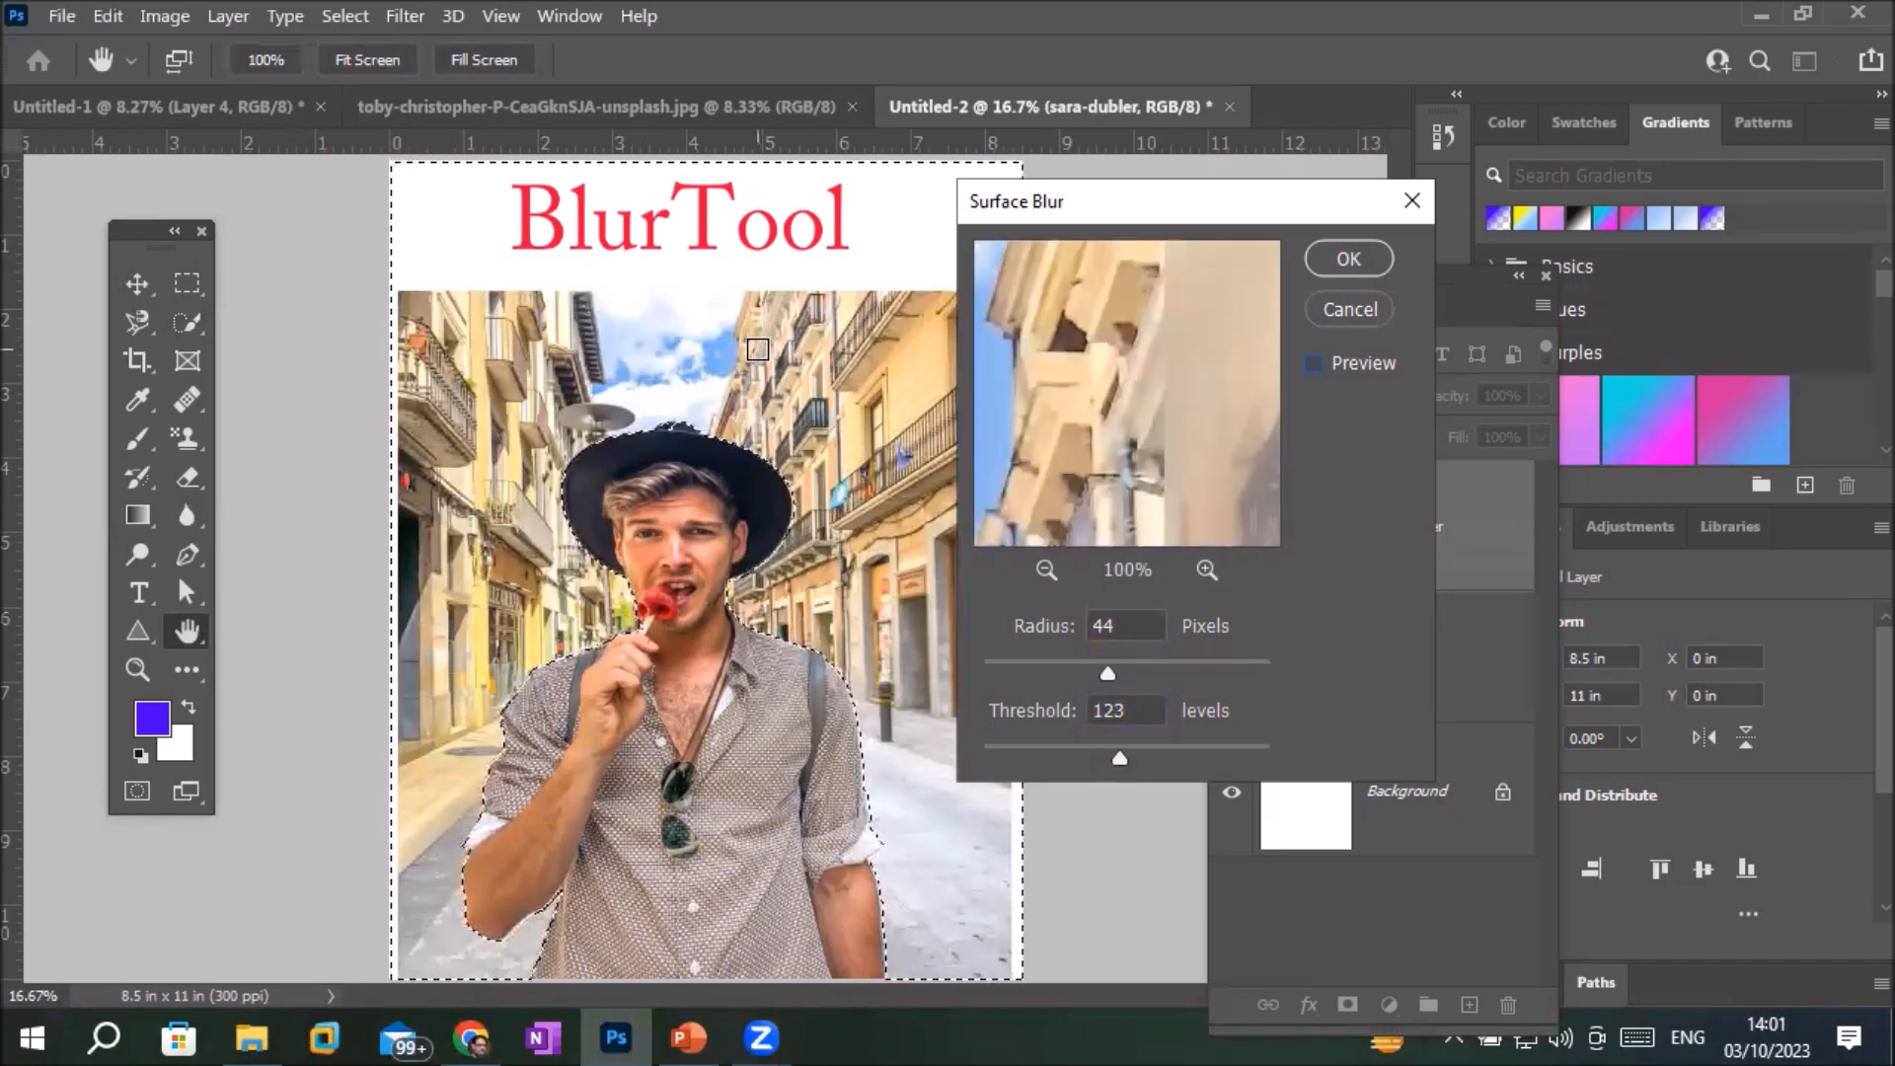
left_click(667, 329)
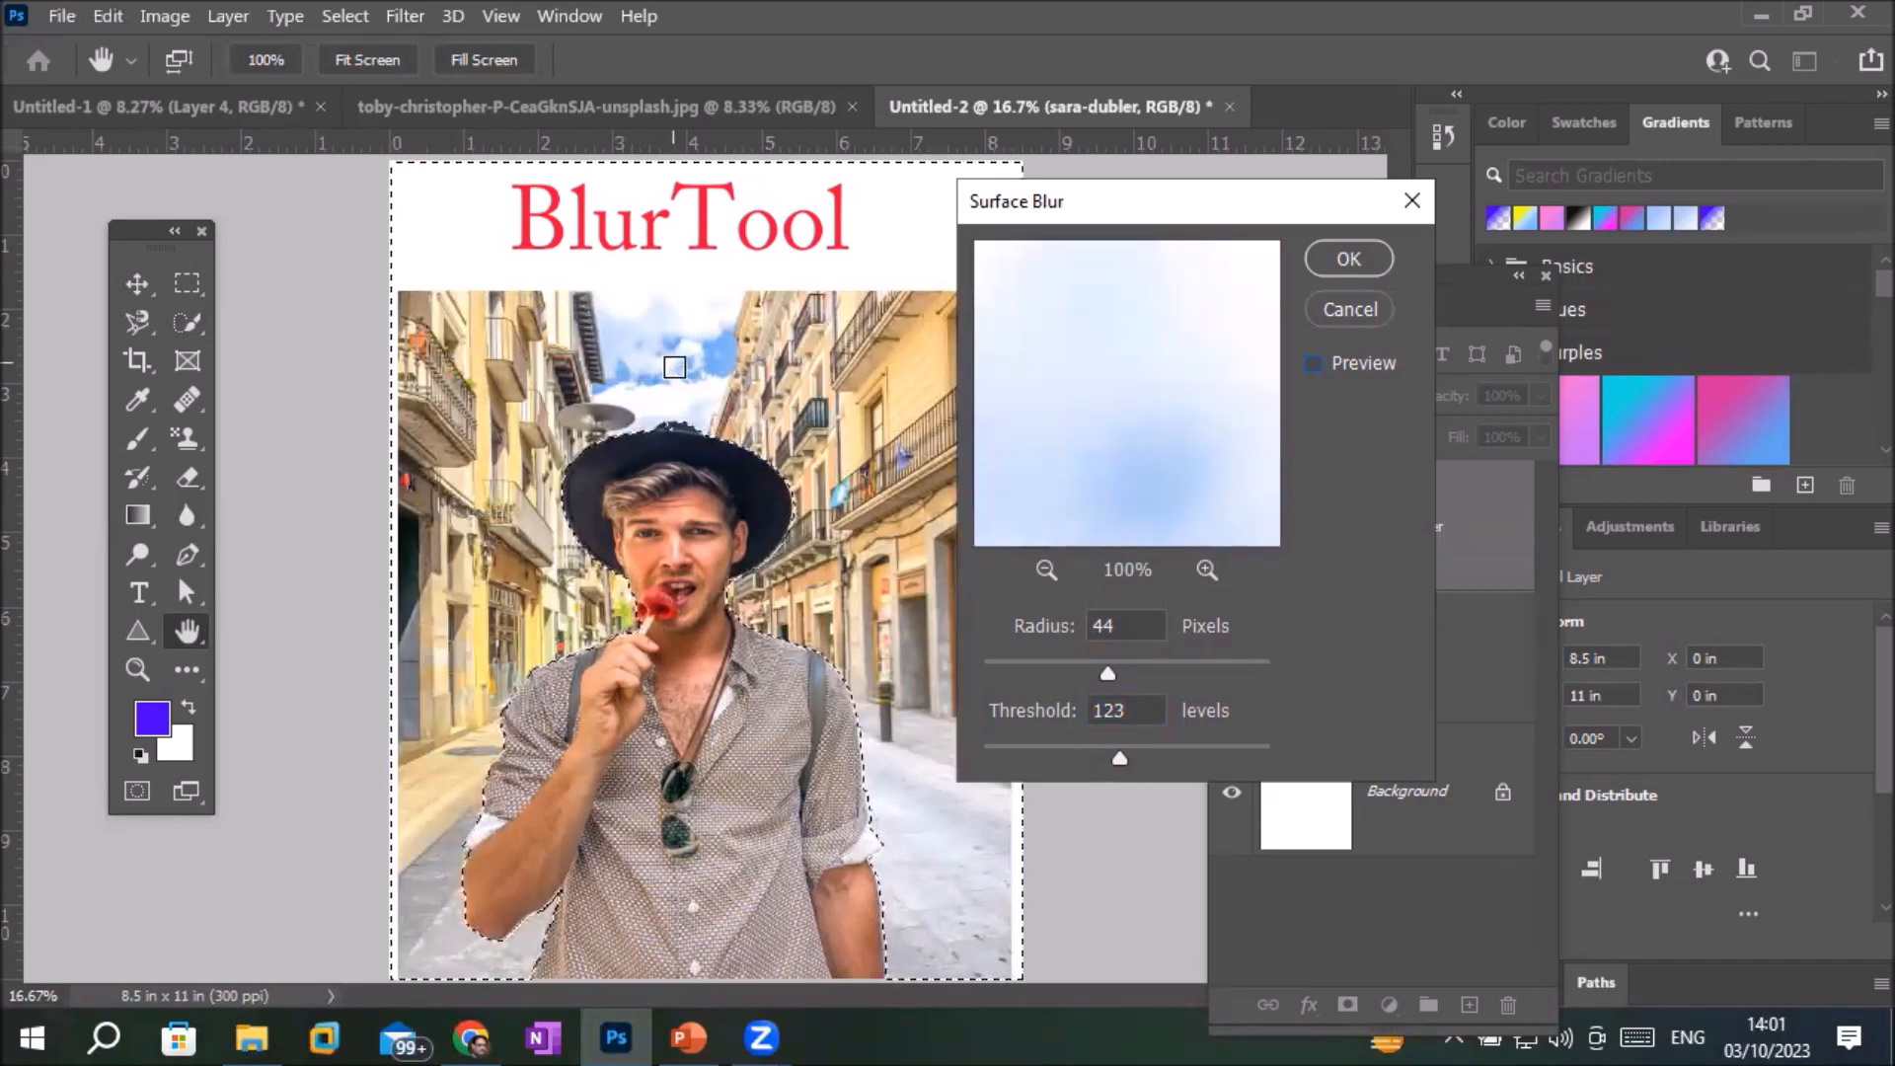
left_click(680, 388)
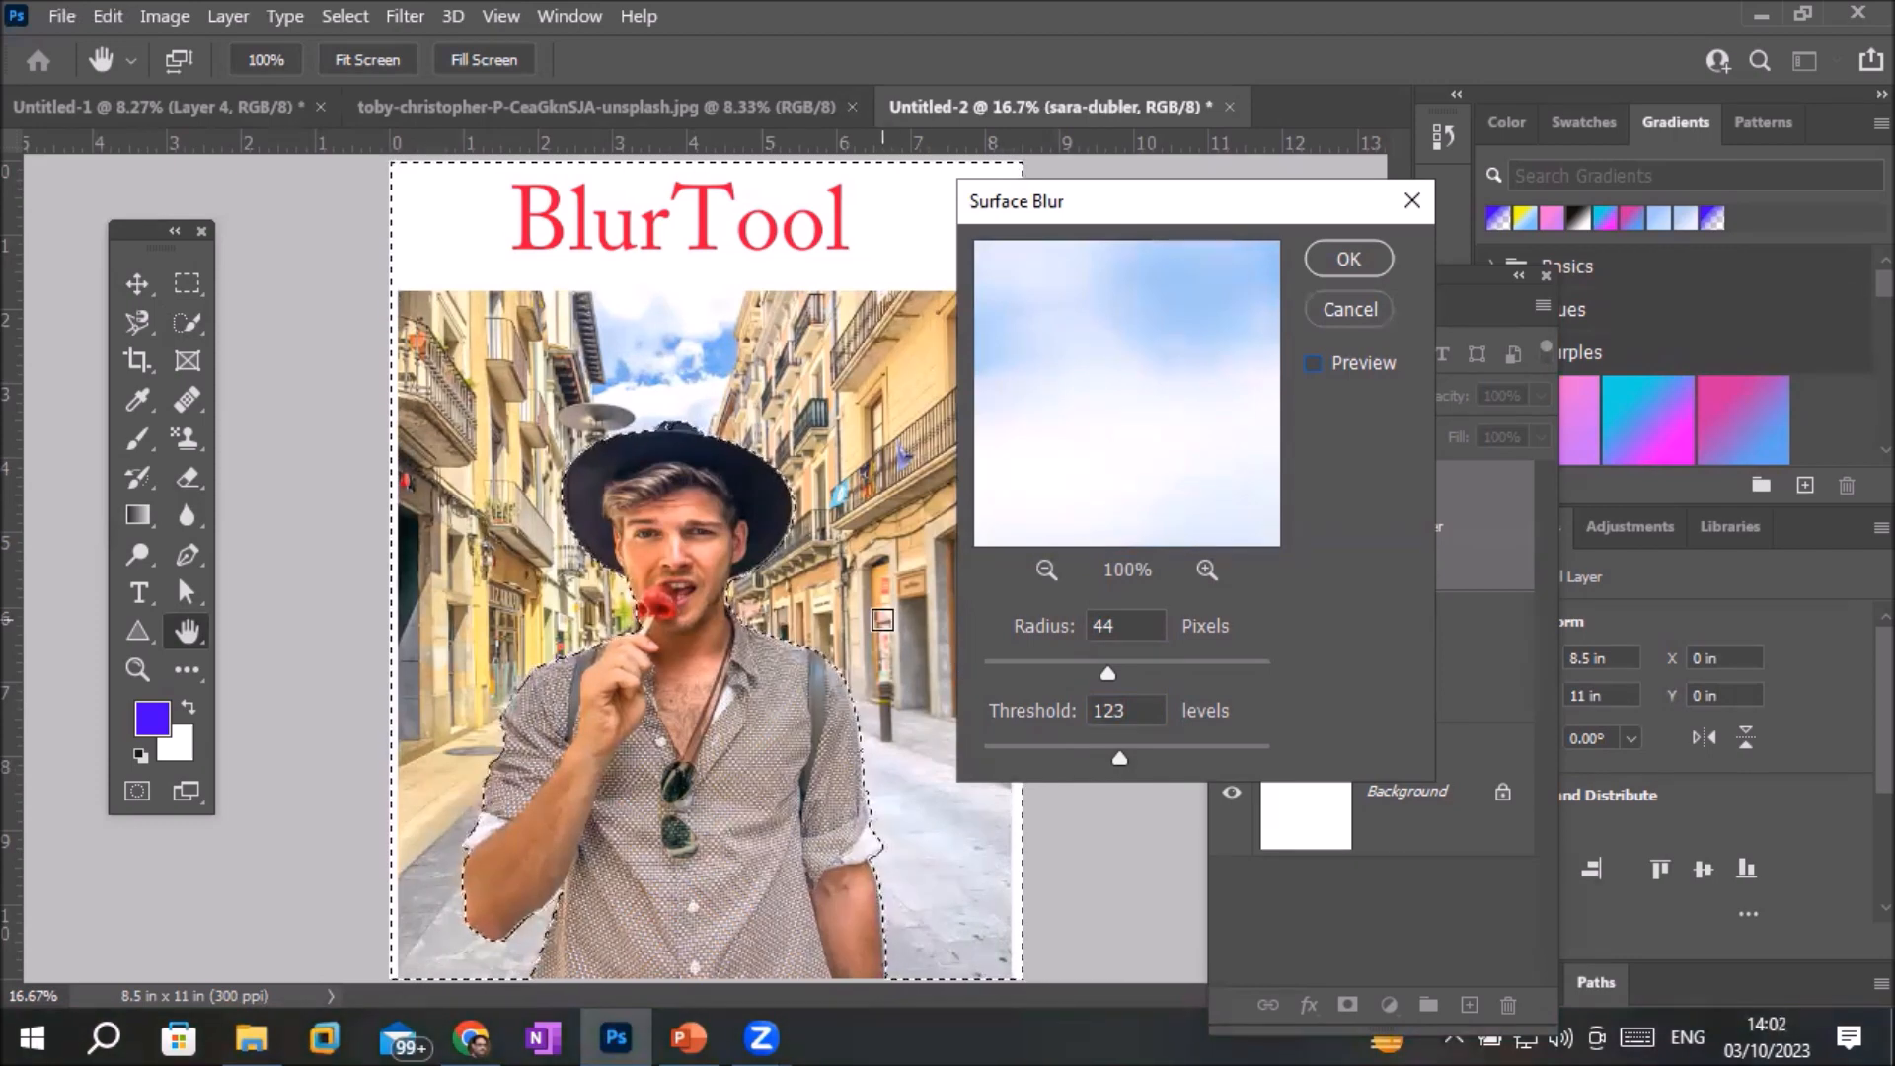
left_click(906, 633)
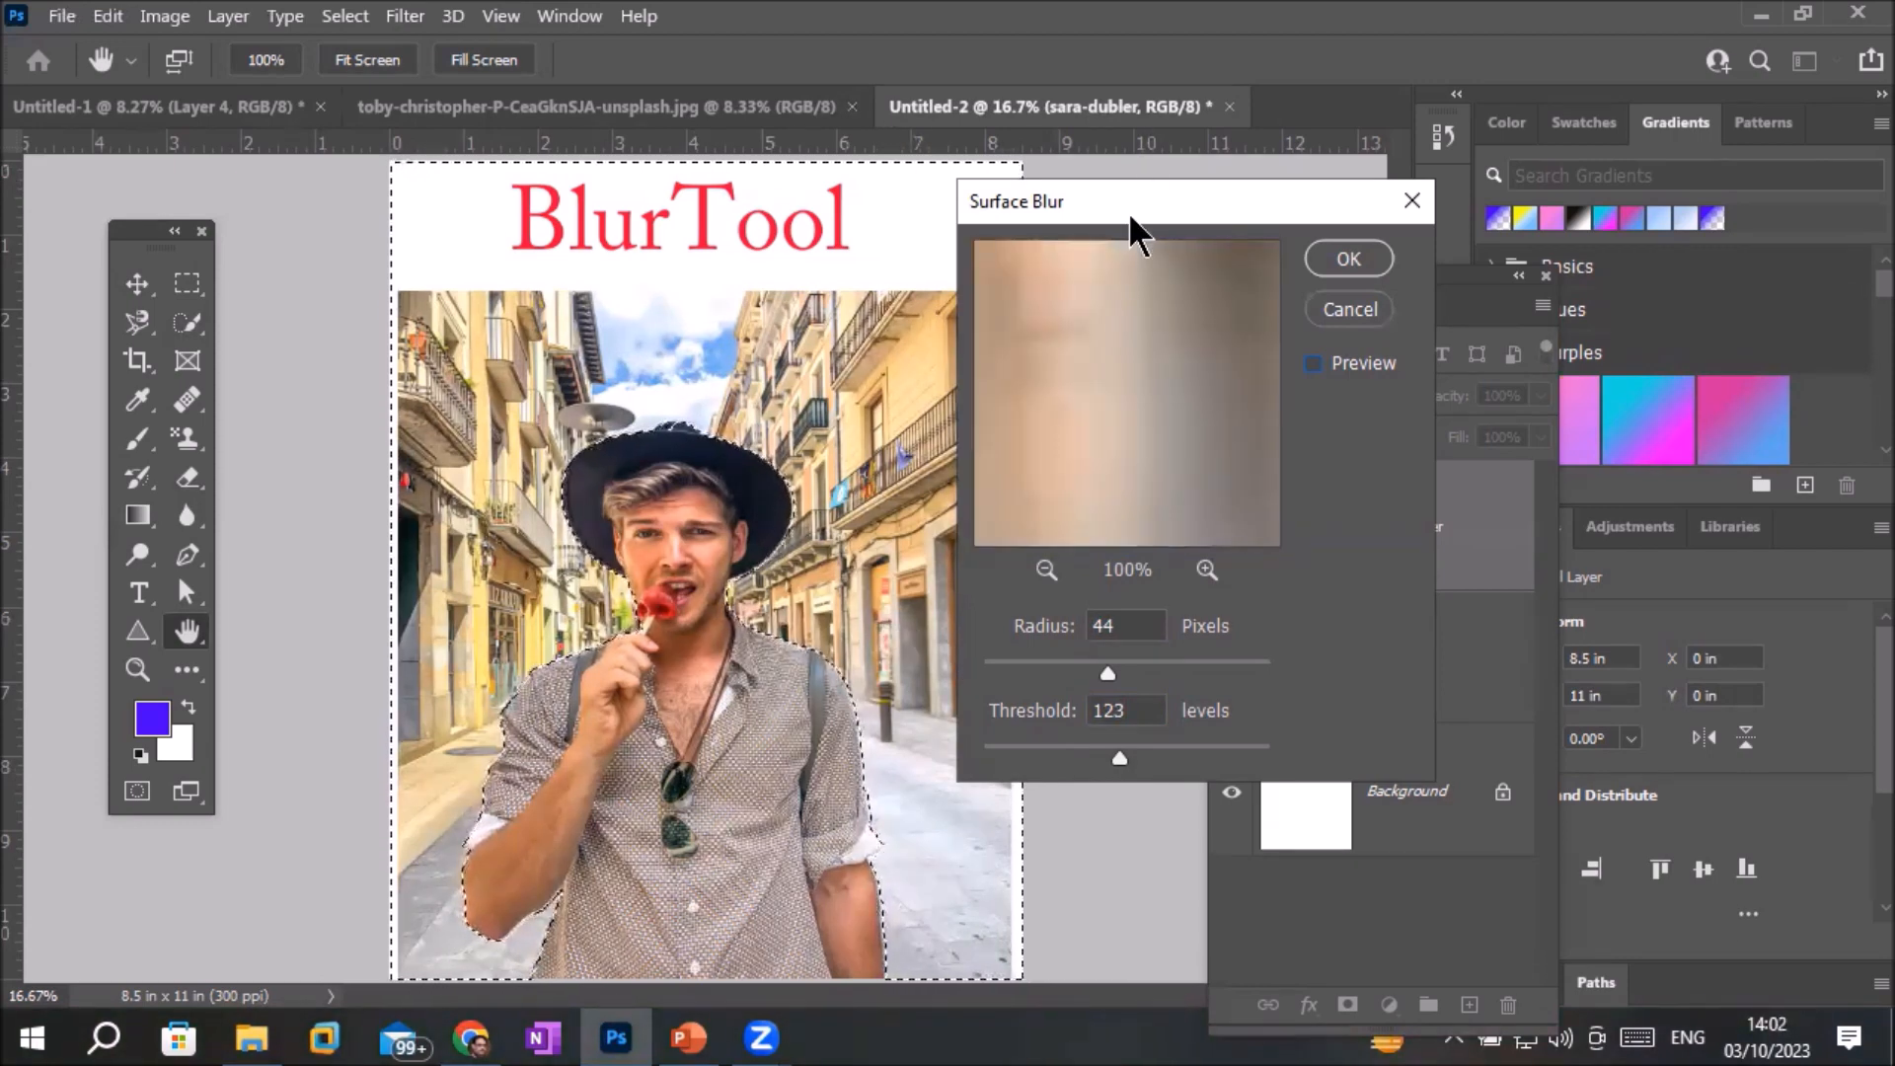
left_click_drag(1137, 200, 1293, 191)
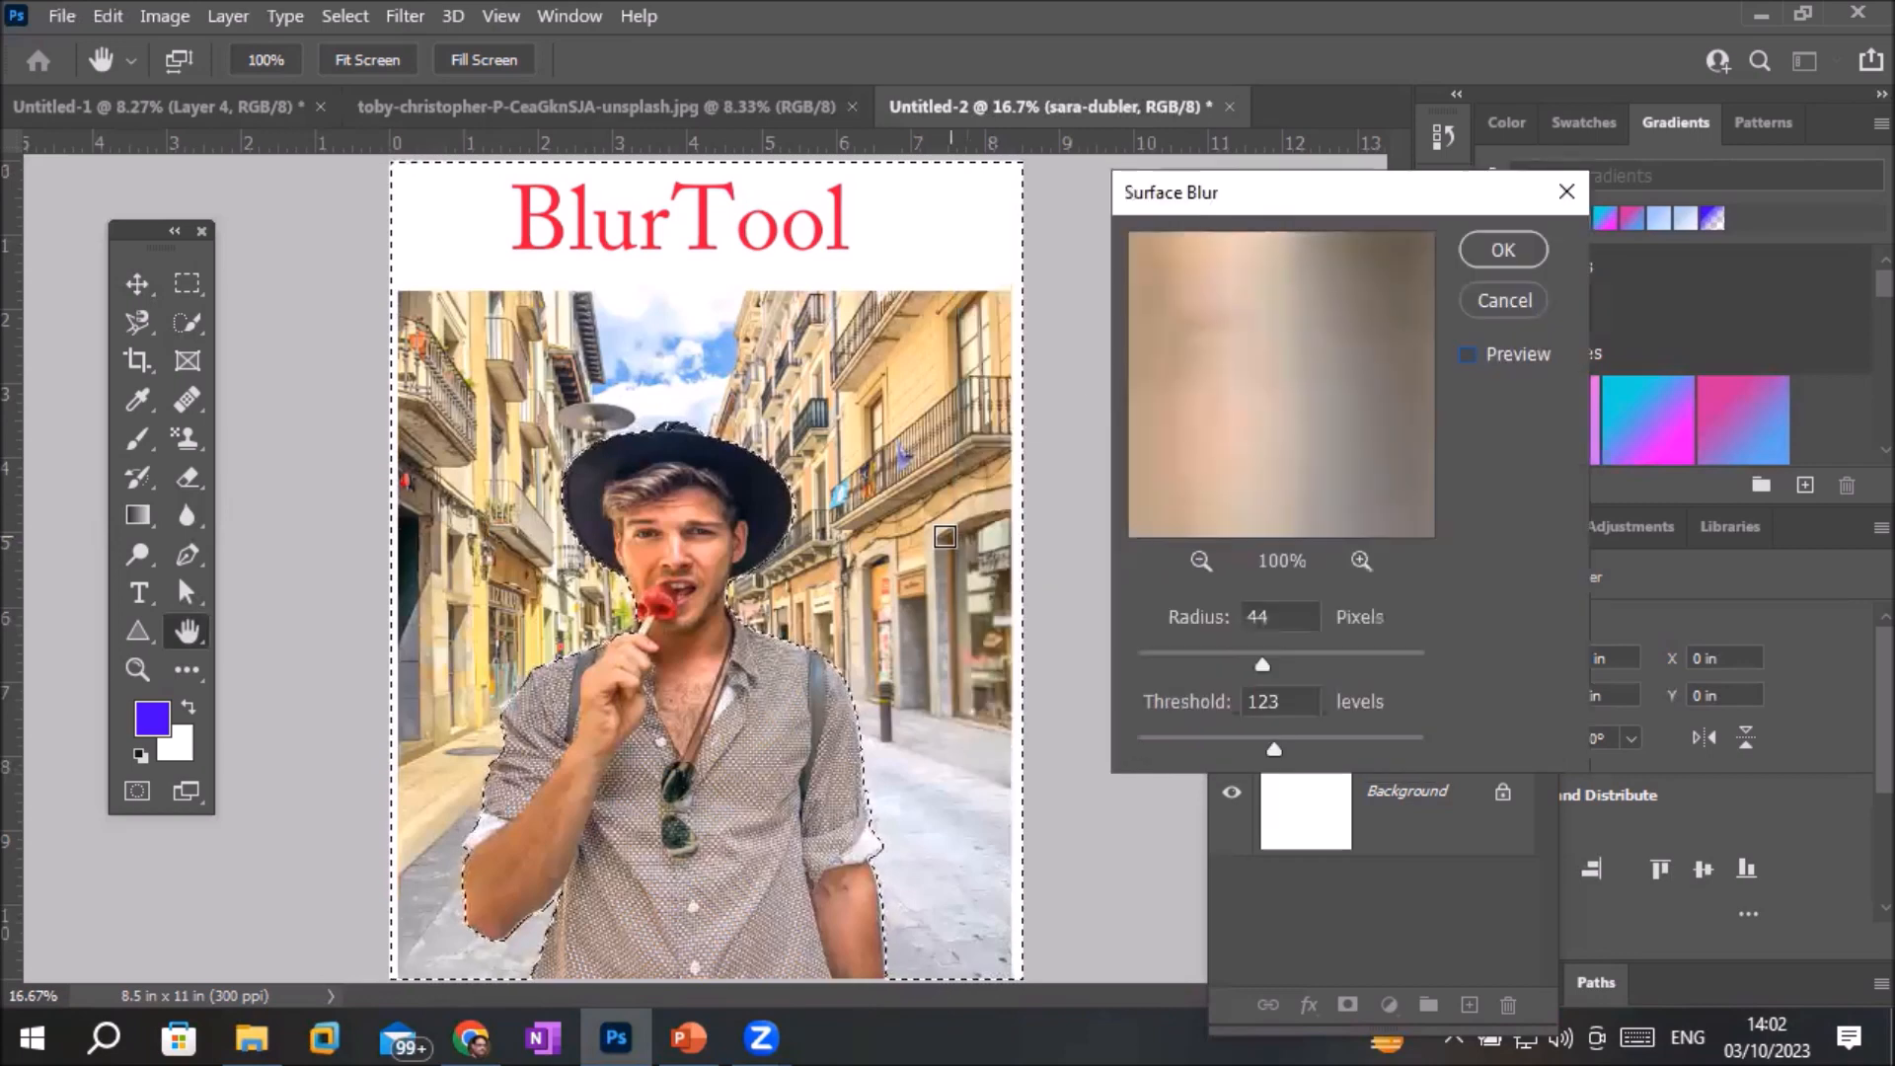
left_click(977, 661)
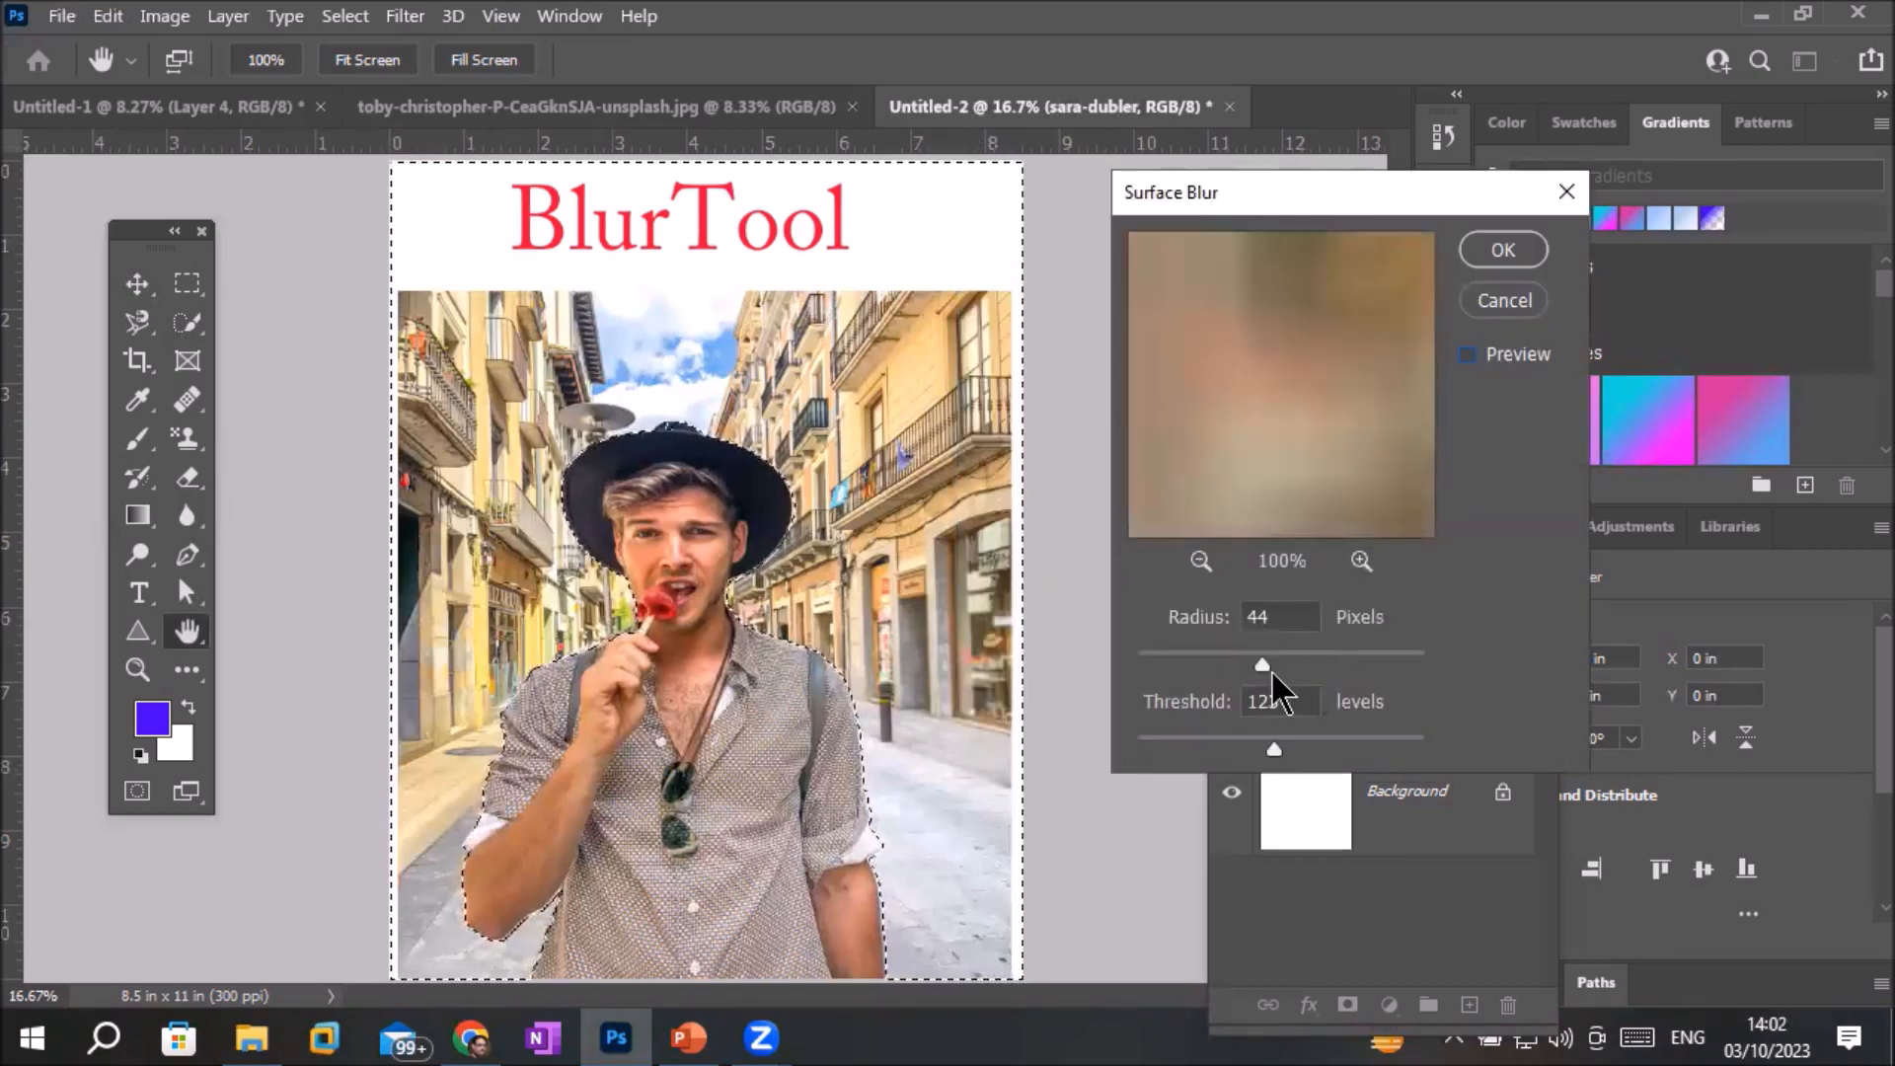
Reduce the Surface Blur radius to 1 pixel and the threshold to 9 levels
left_click_drag(1263, 664, 1146, 666)
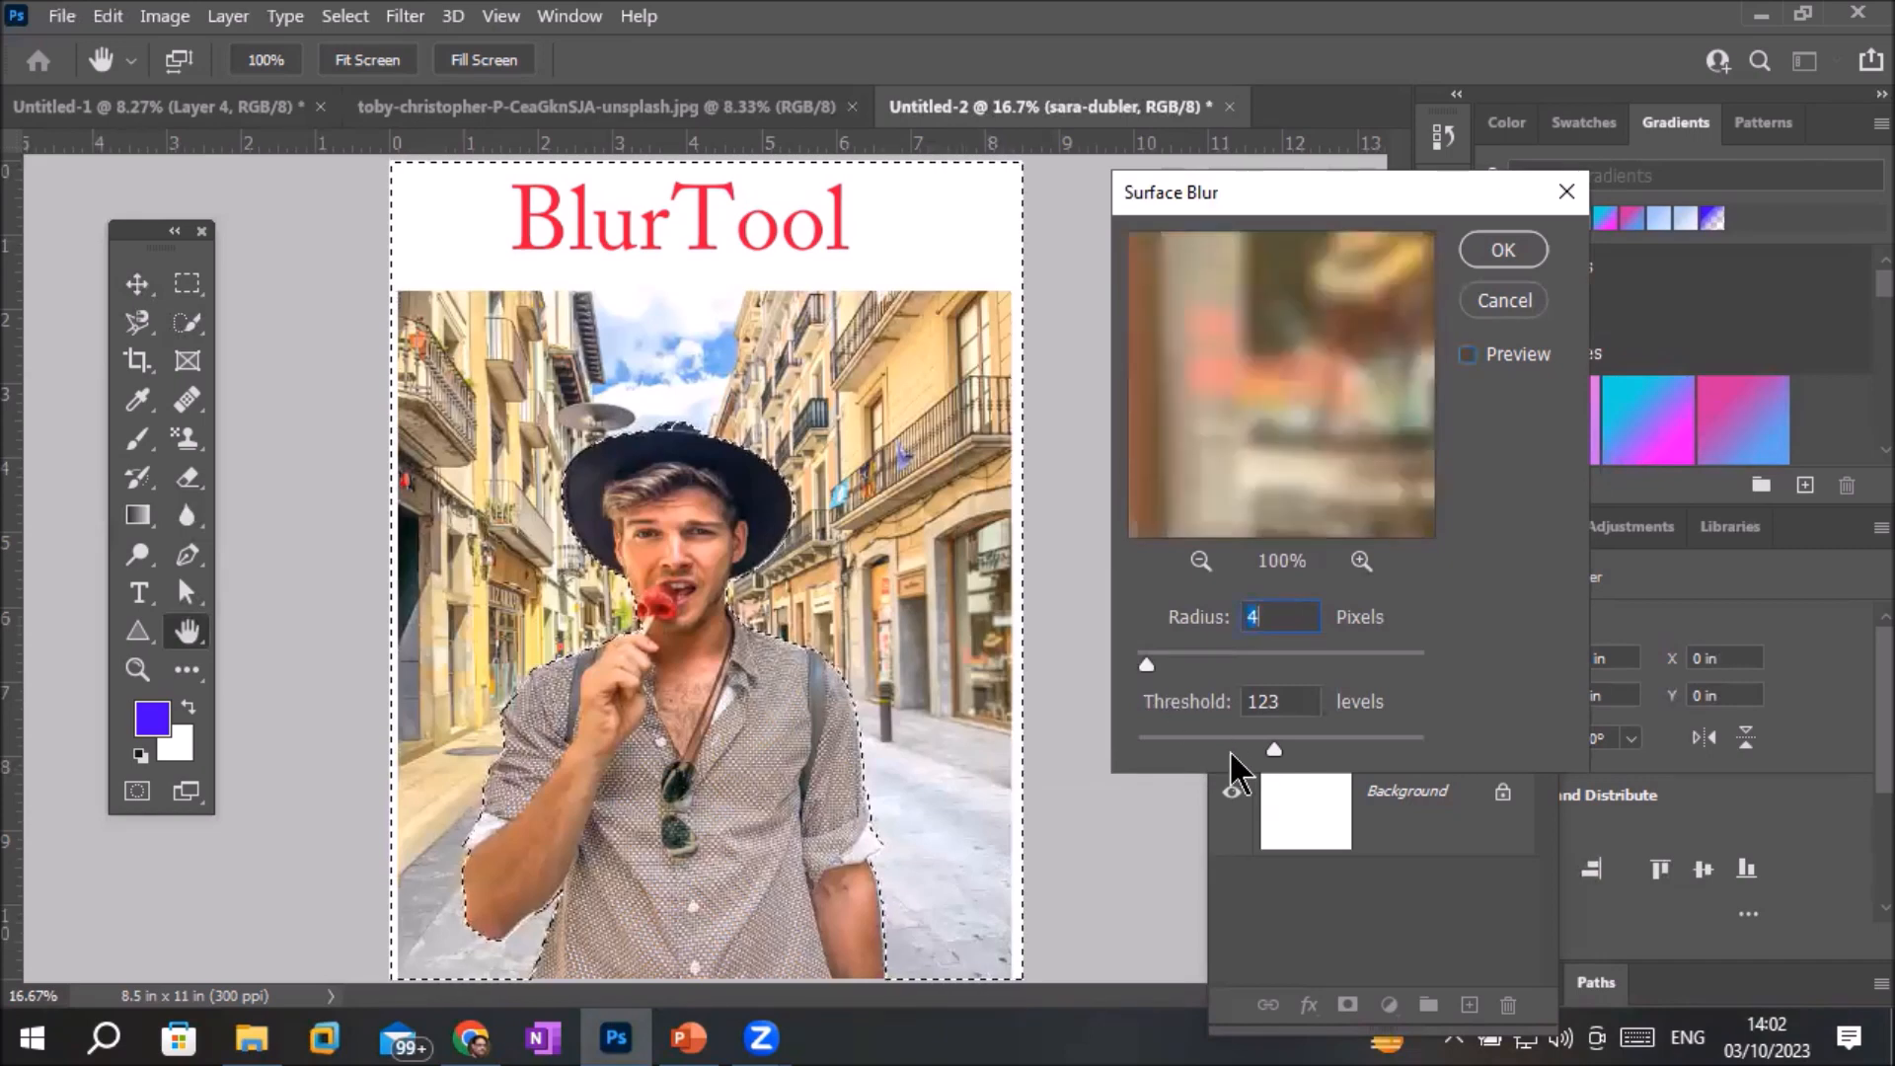
left_click_drag(1270, 751, 1143, 750)
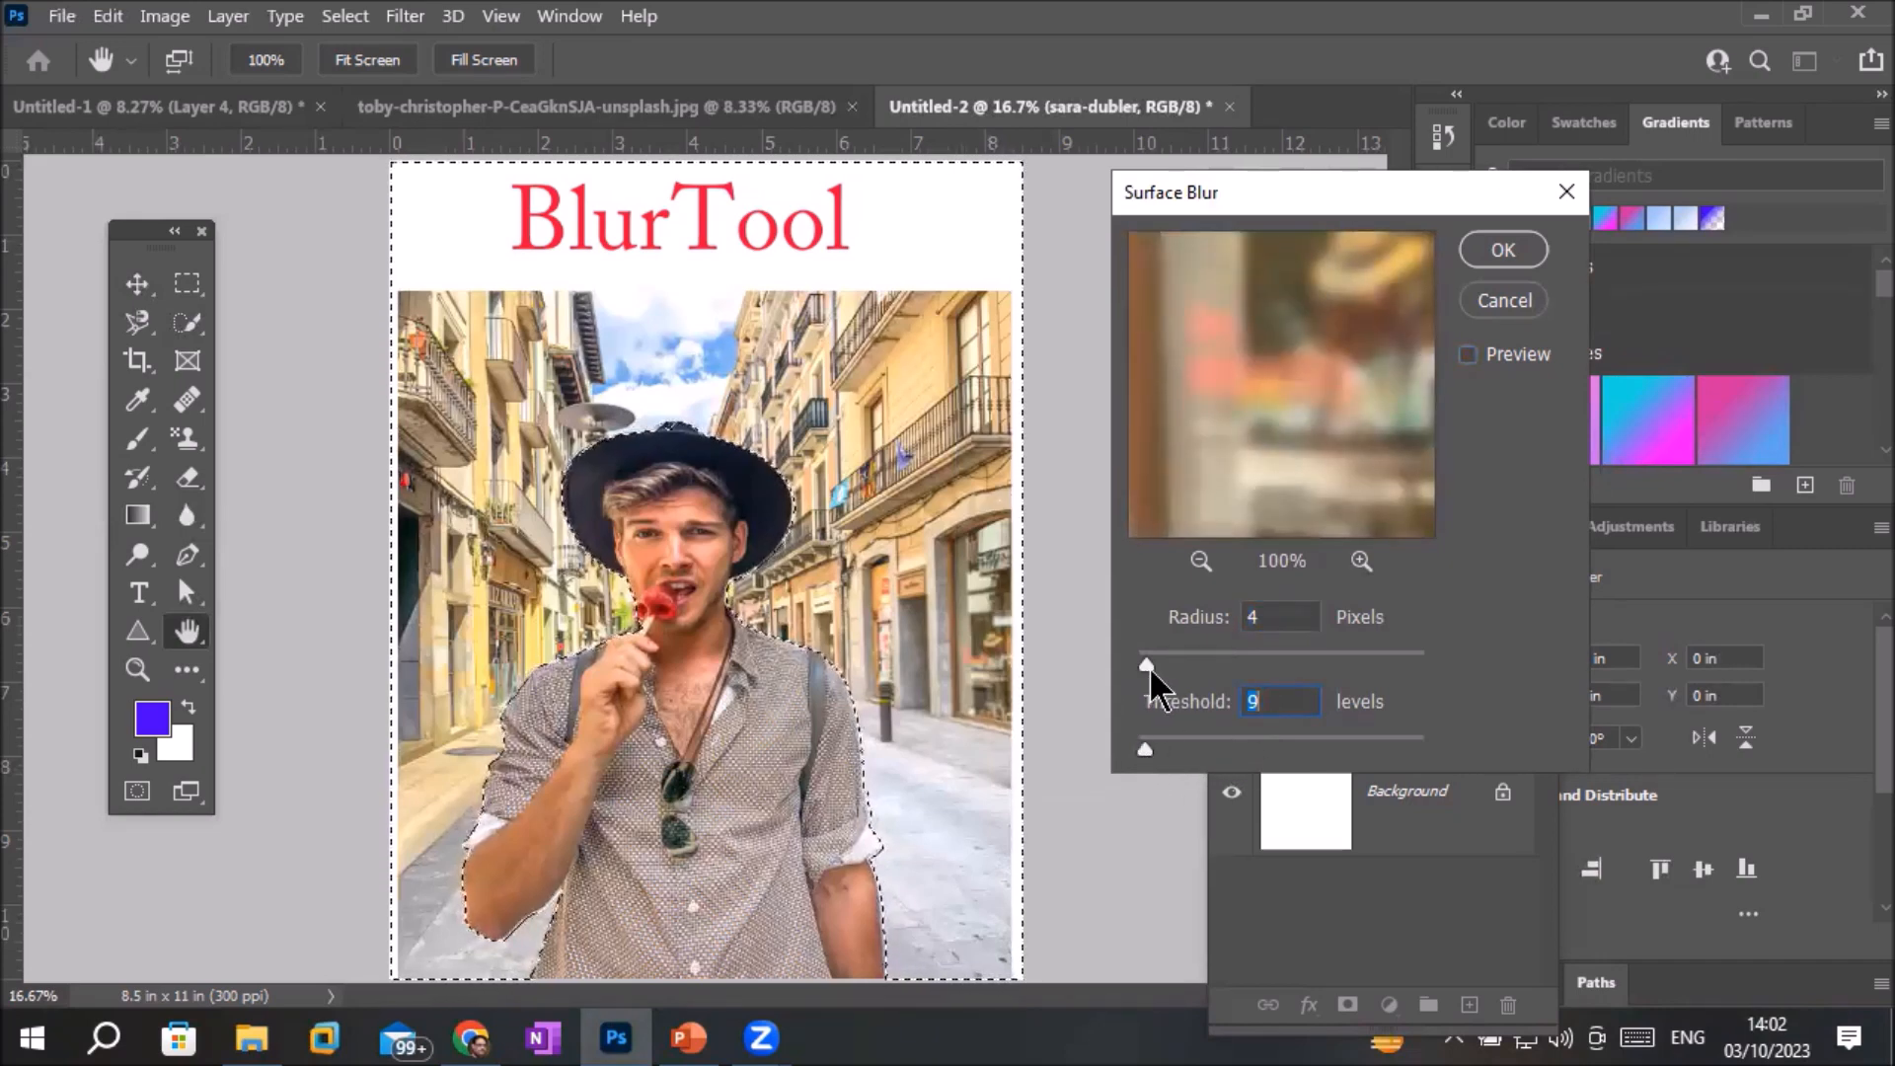
left_click_drag(1149, 665, 1105, 666)
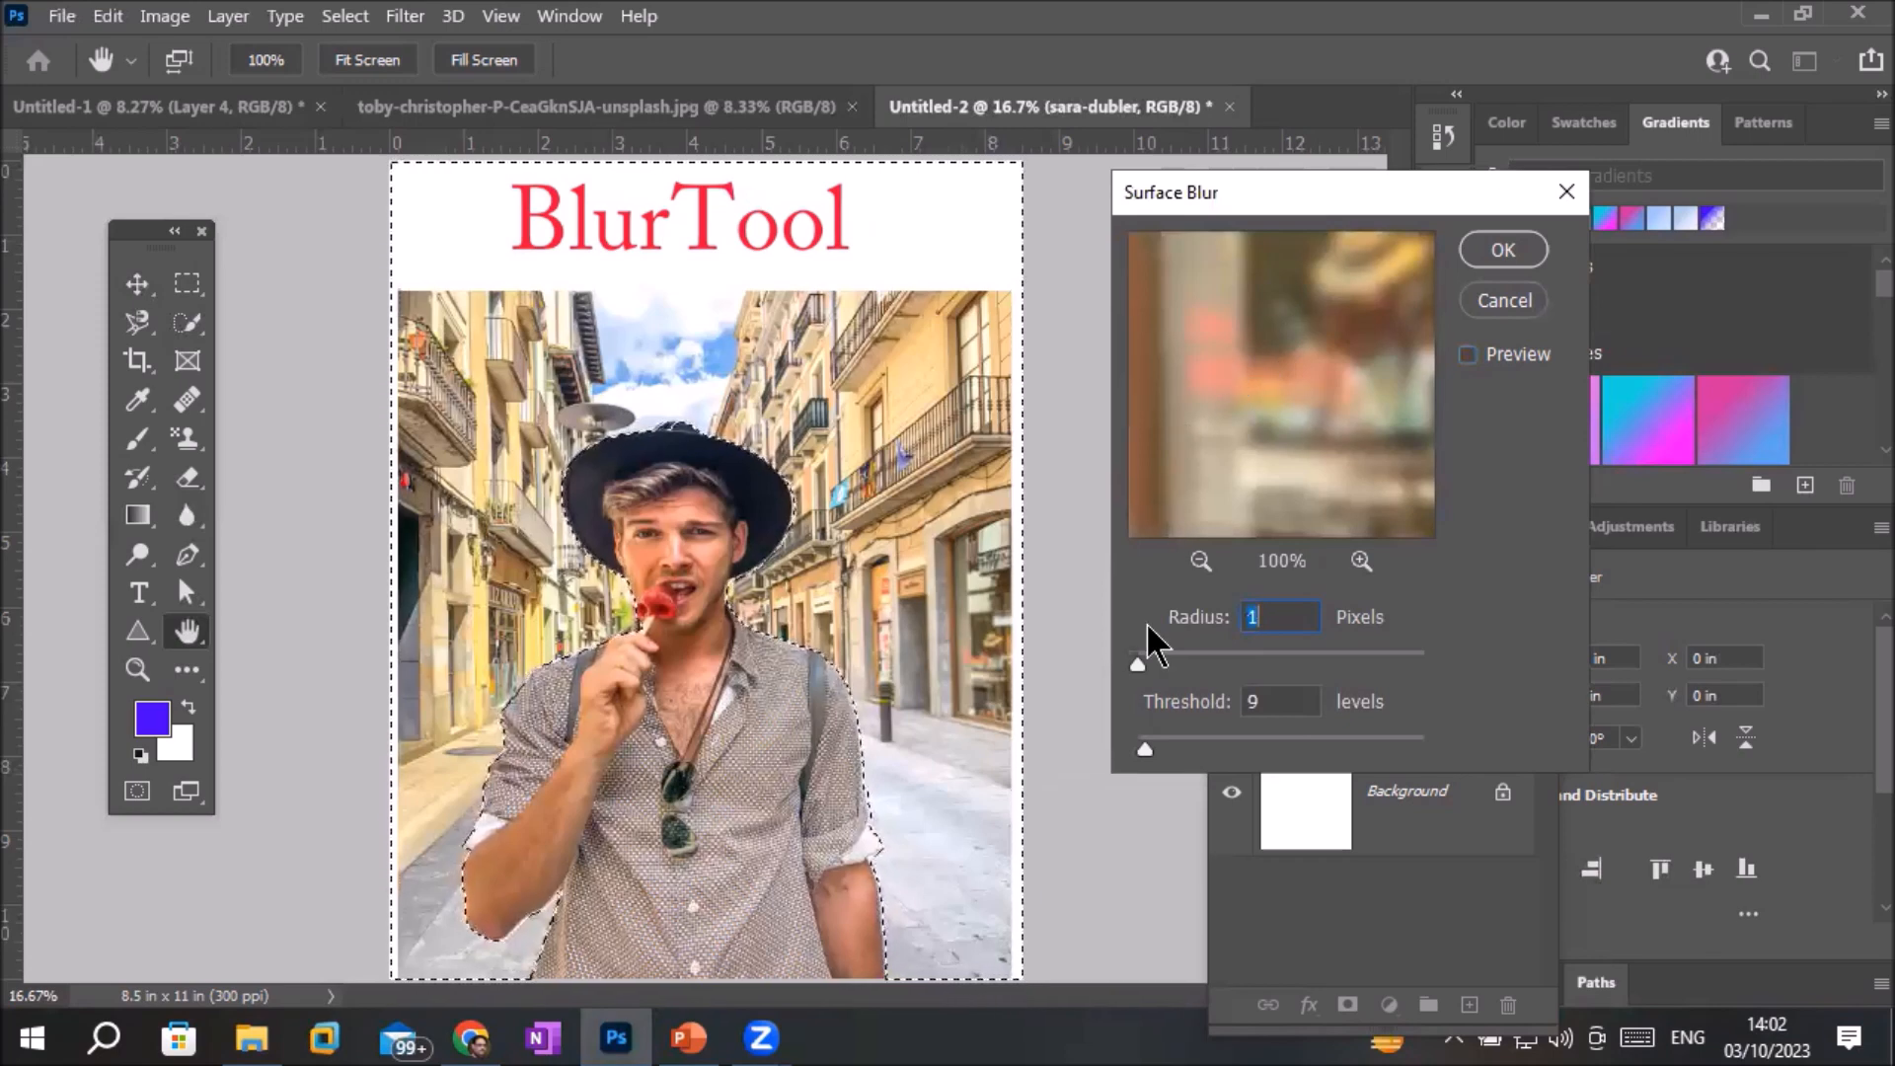
Set the Surface Blur radius to 18 pixels and the threshold to 99 levels, and apply the filter to the background
left_click_drag(1147, 669, 1184, 664)
left_click_drag(1145, 749, 1248, 749)
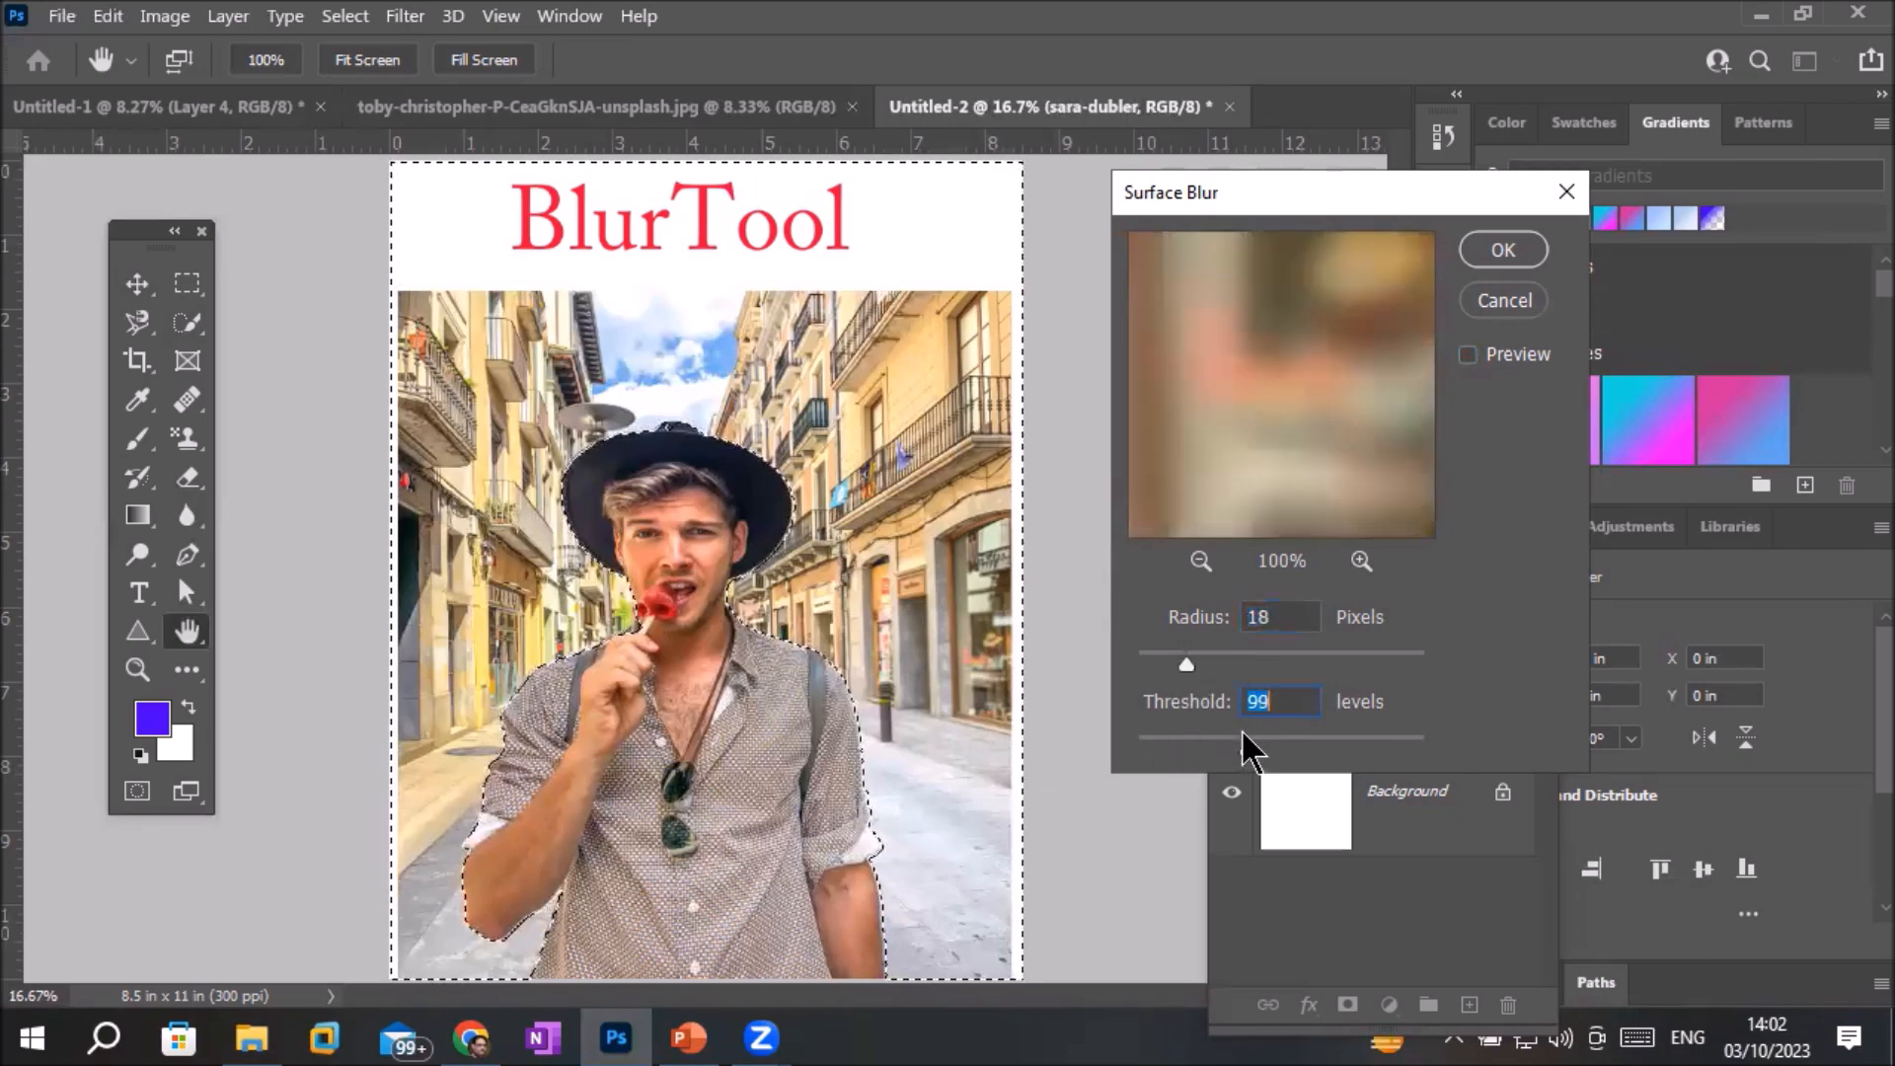
left_click(1504, 250)
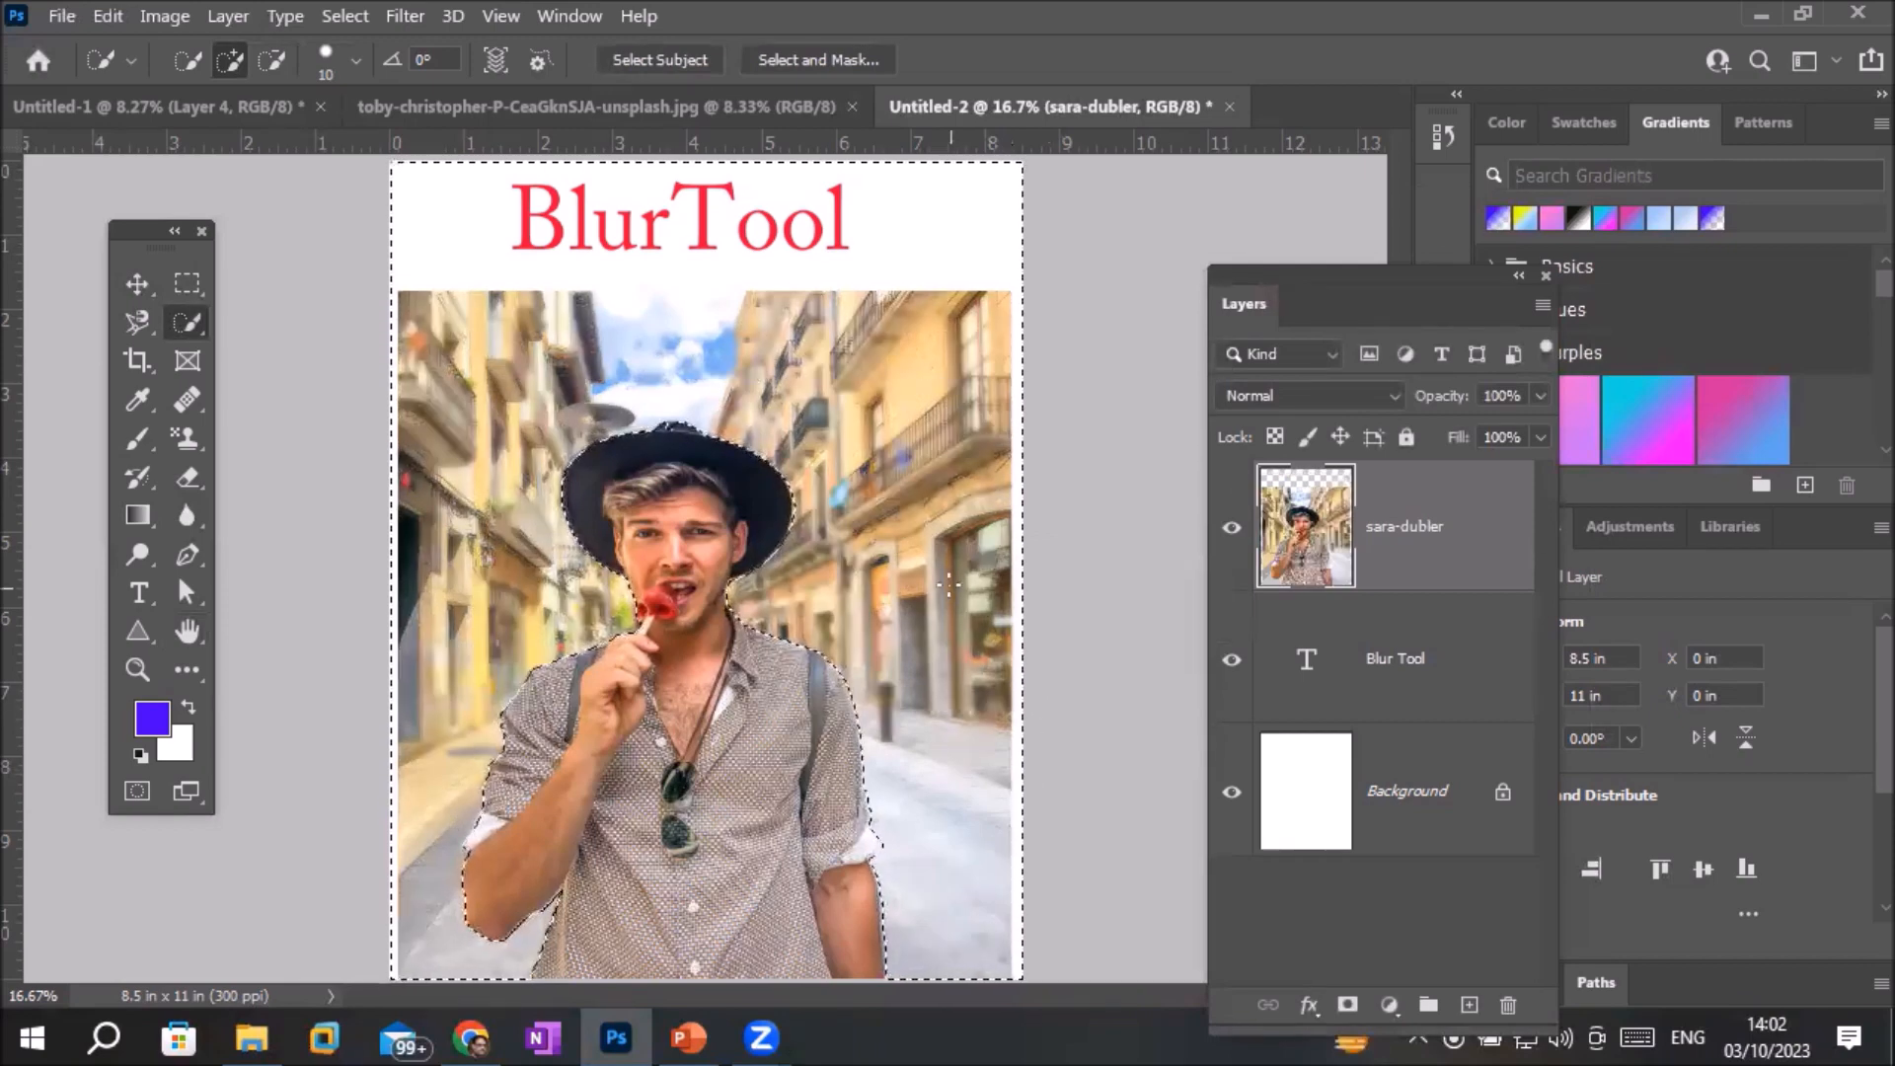
Undo the Surface Blur and apply a Box Blur with a radius of 132 pixels to the selected background
key("ctrl+z")
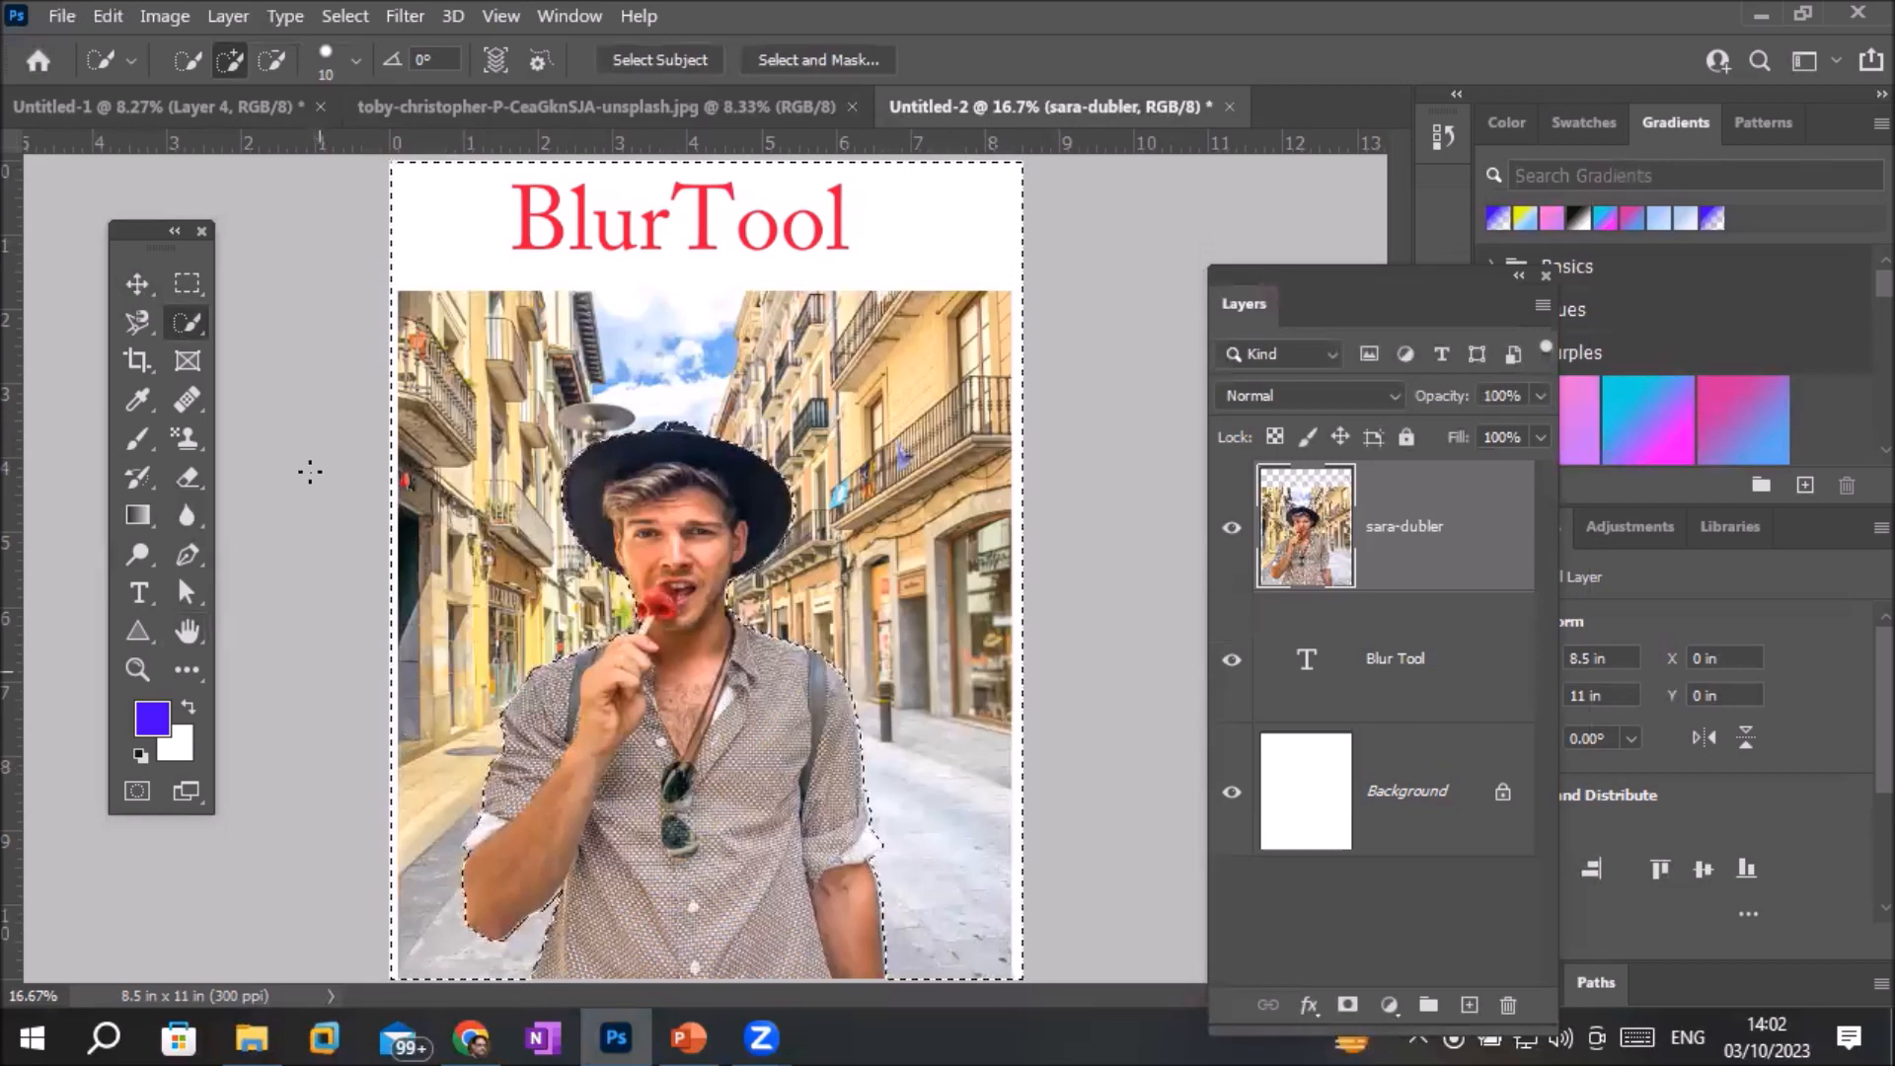
left_click(405, 16)
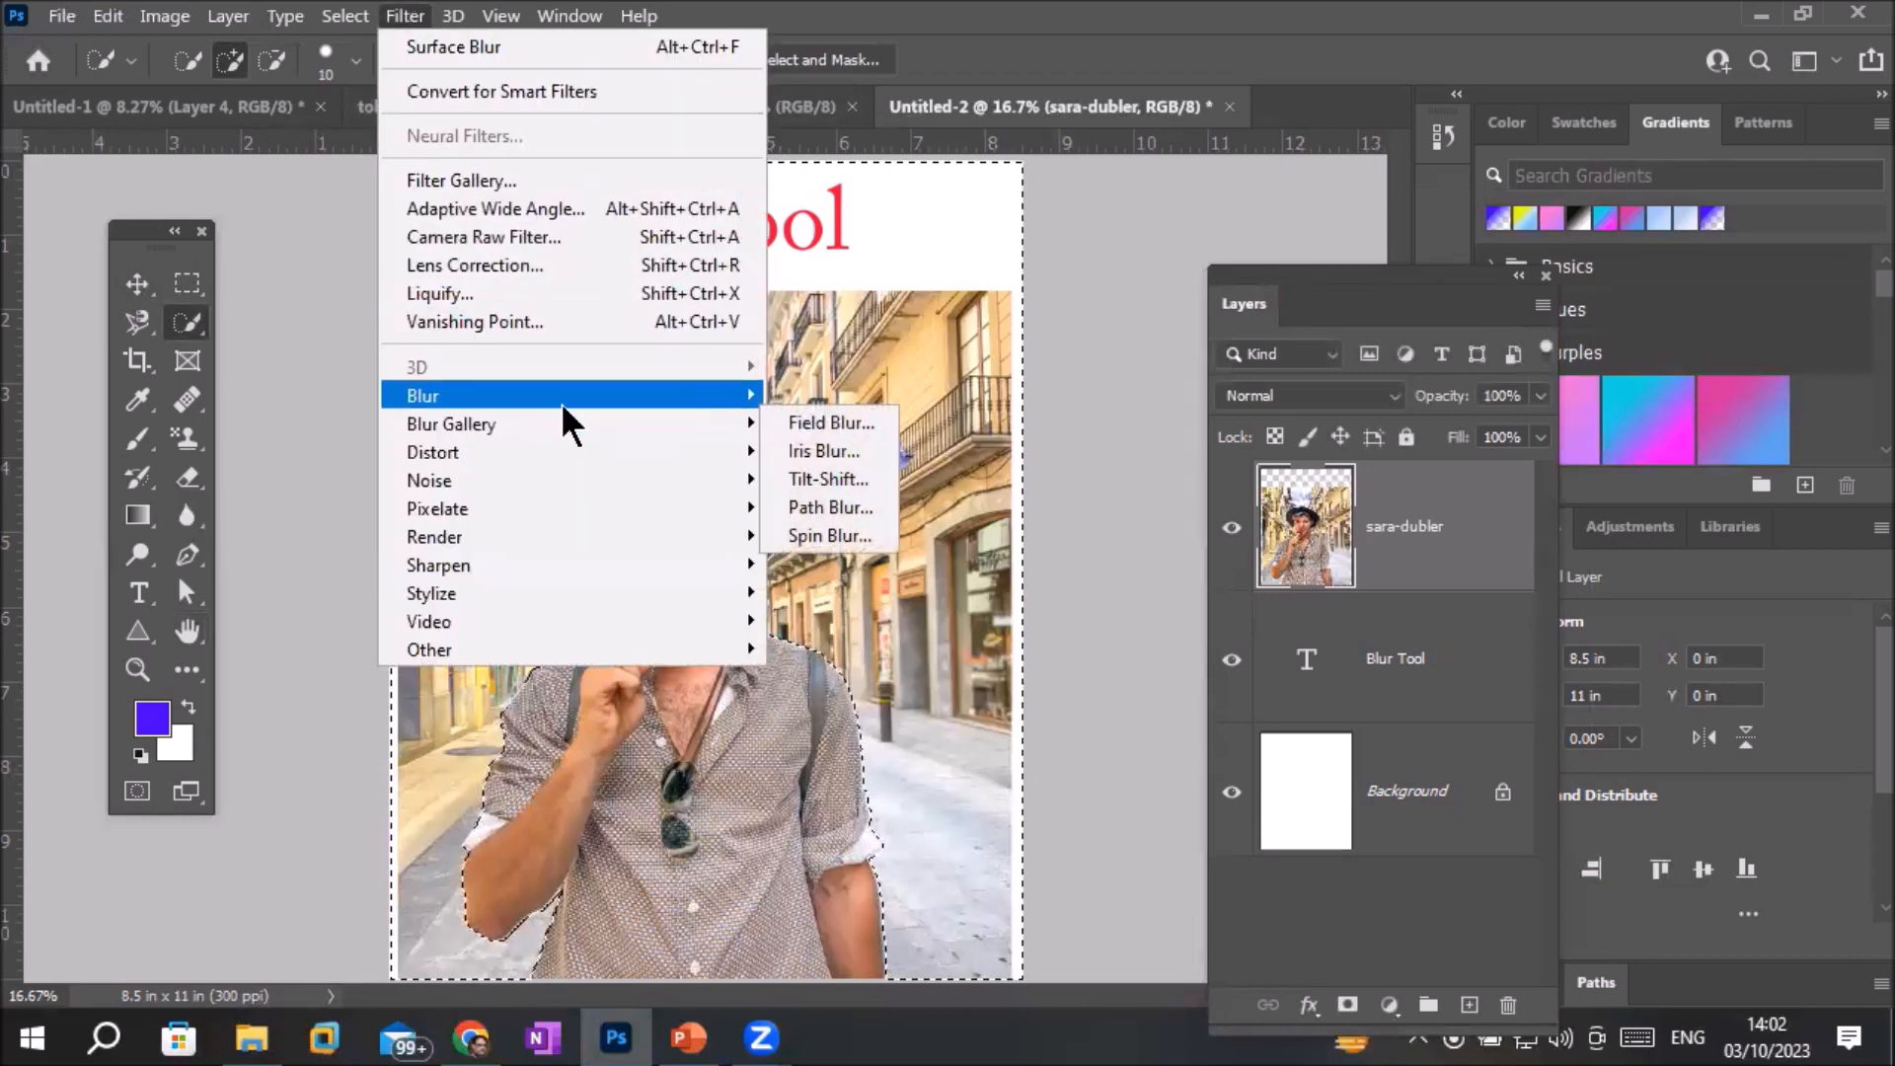
mouse_move(563, 407)
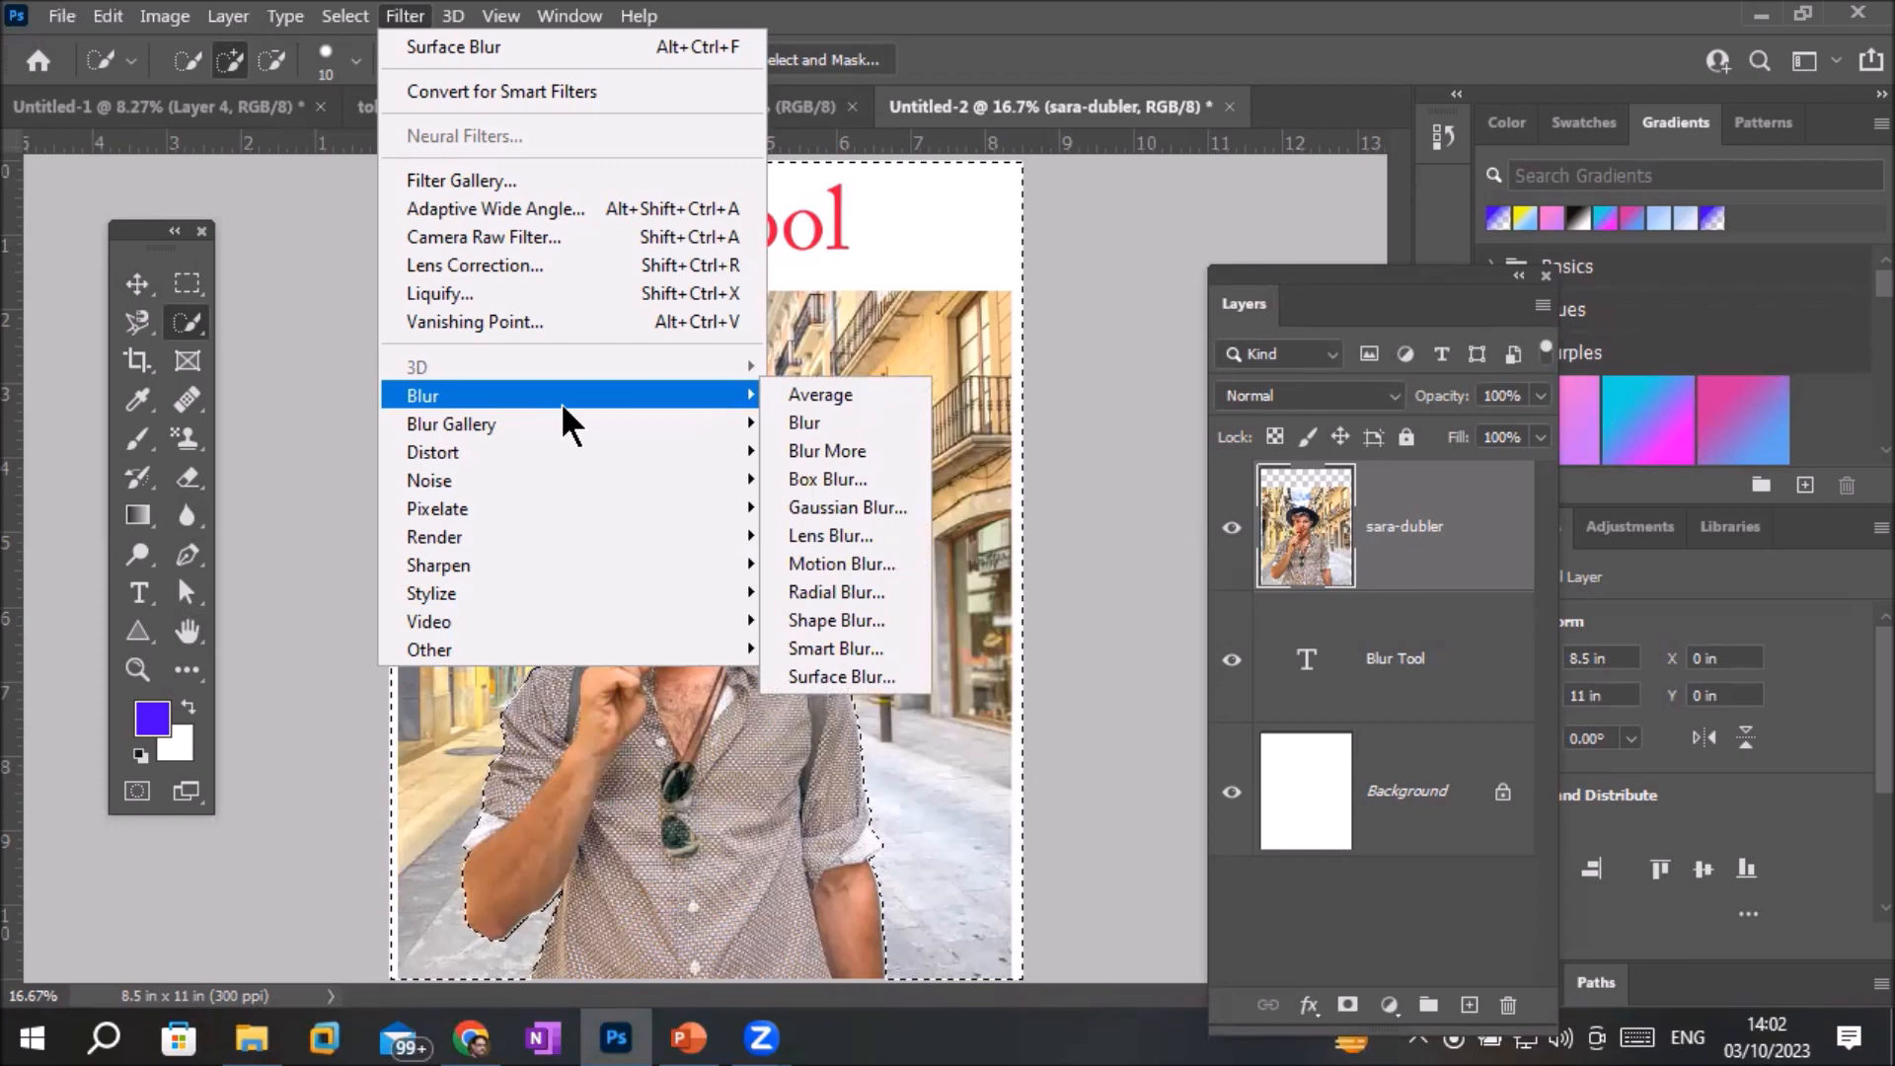
left_click(898, 475)
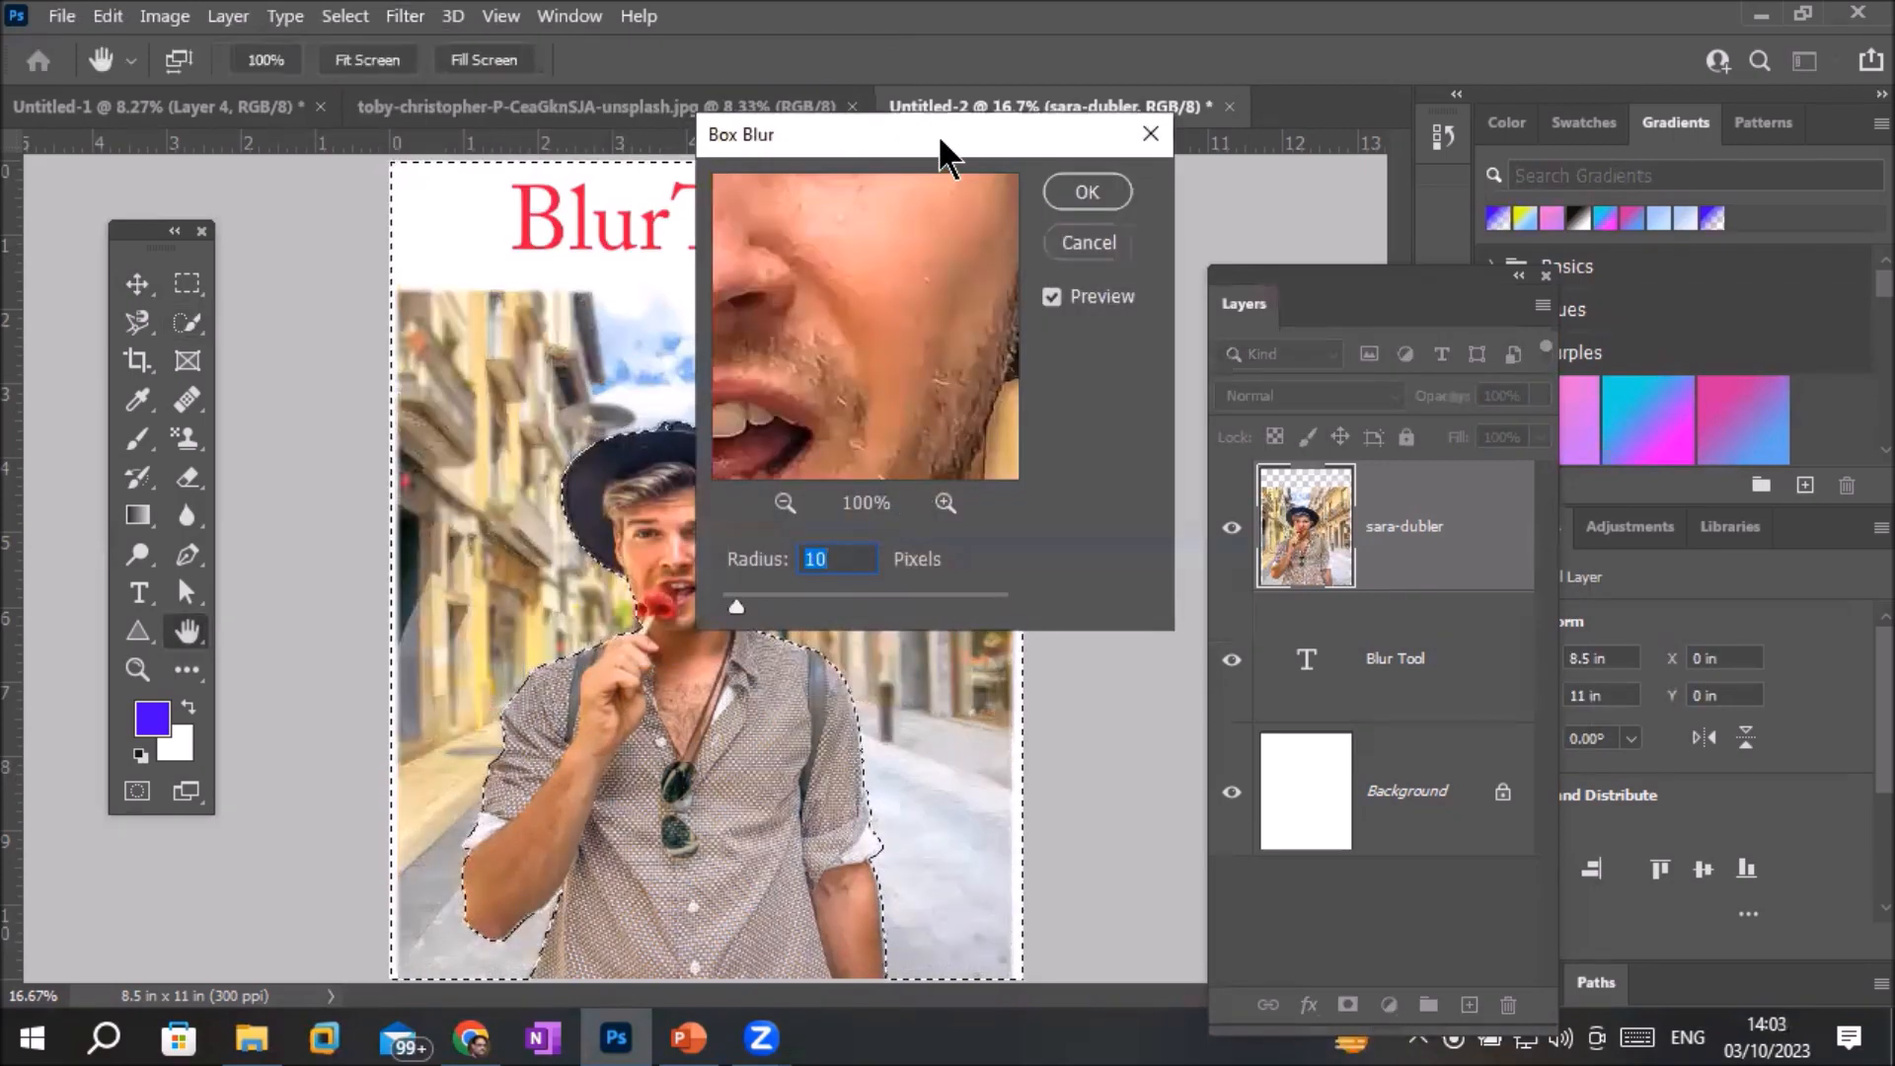
left_click_drag(938, 134, 1157, 223)
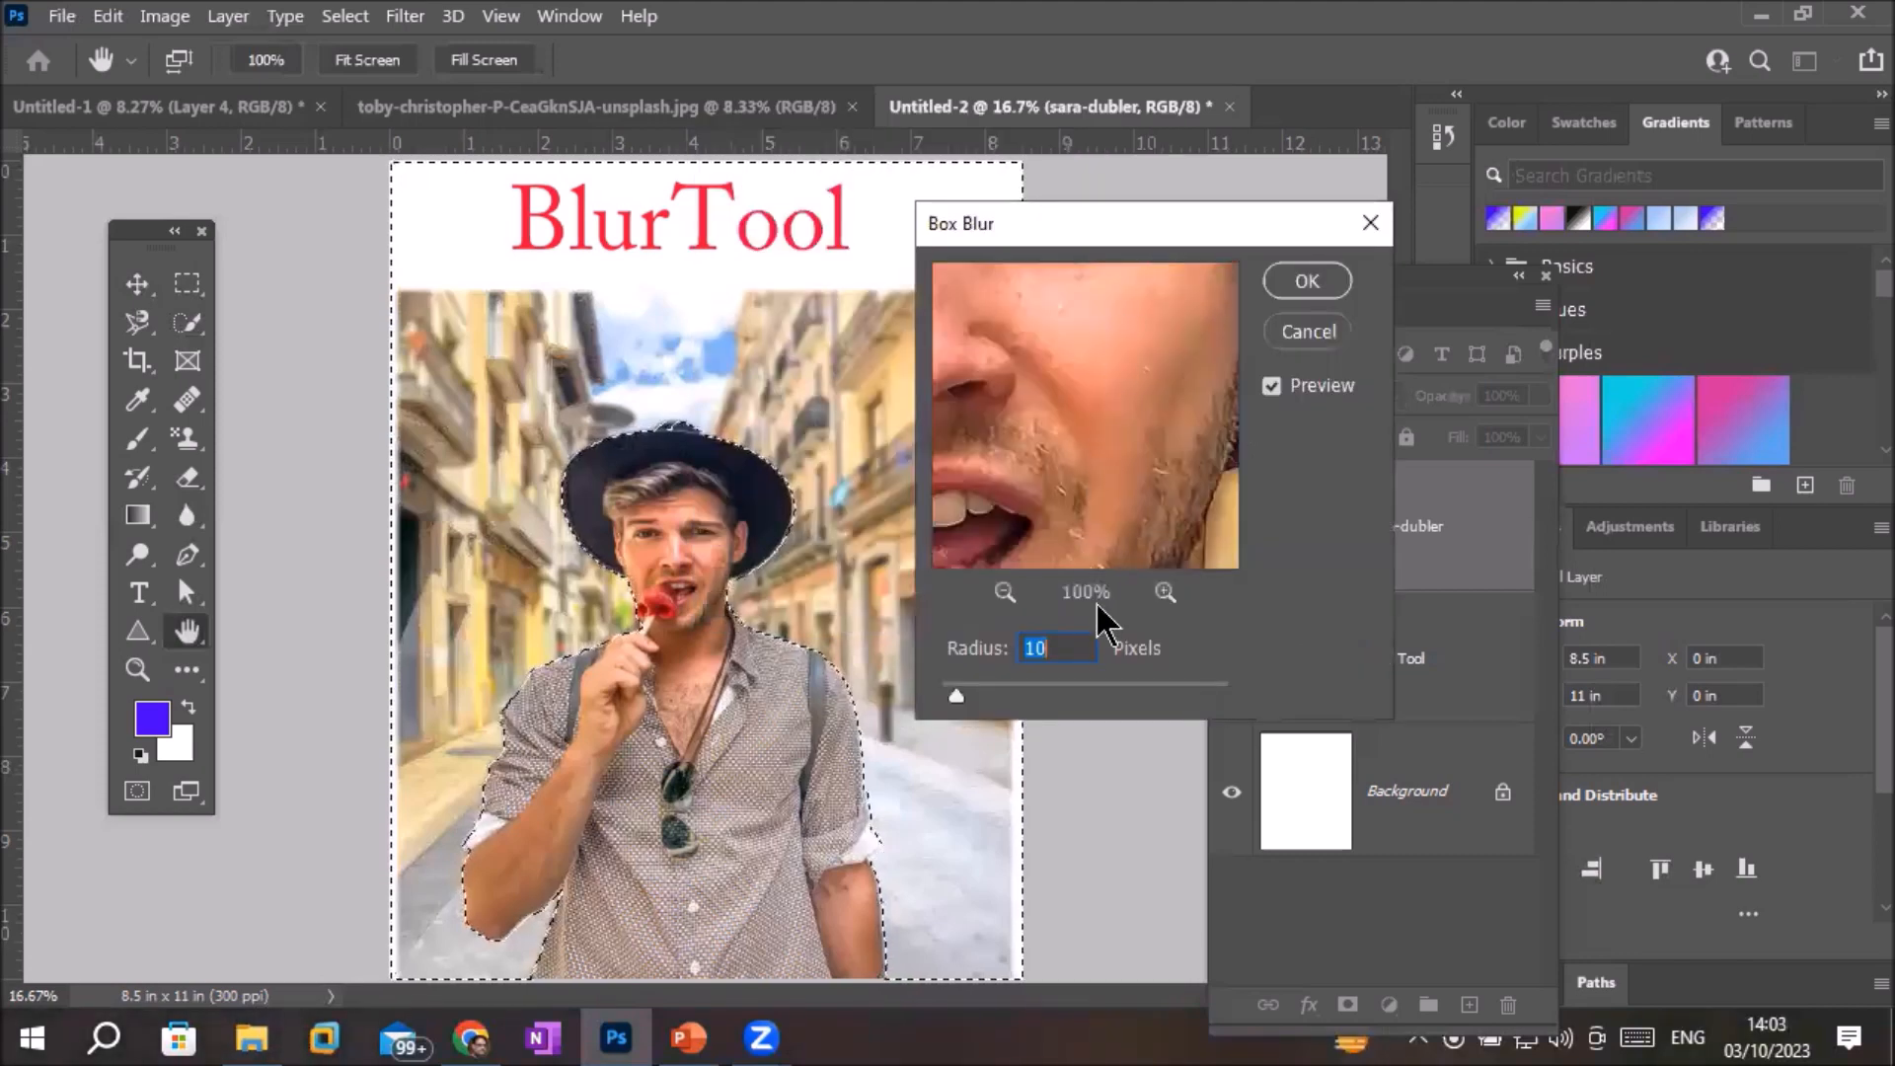
left_click_drag(962, 692, 1033, 694)
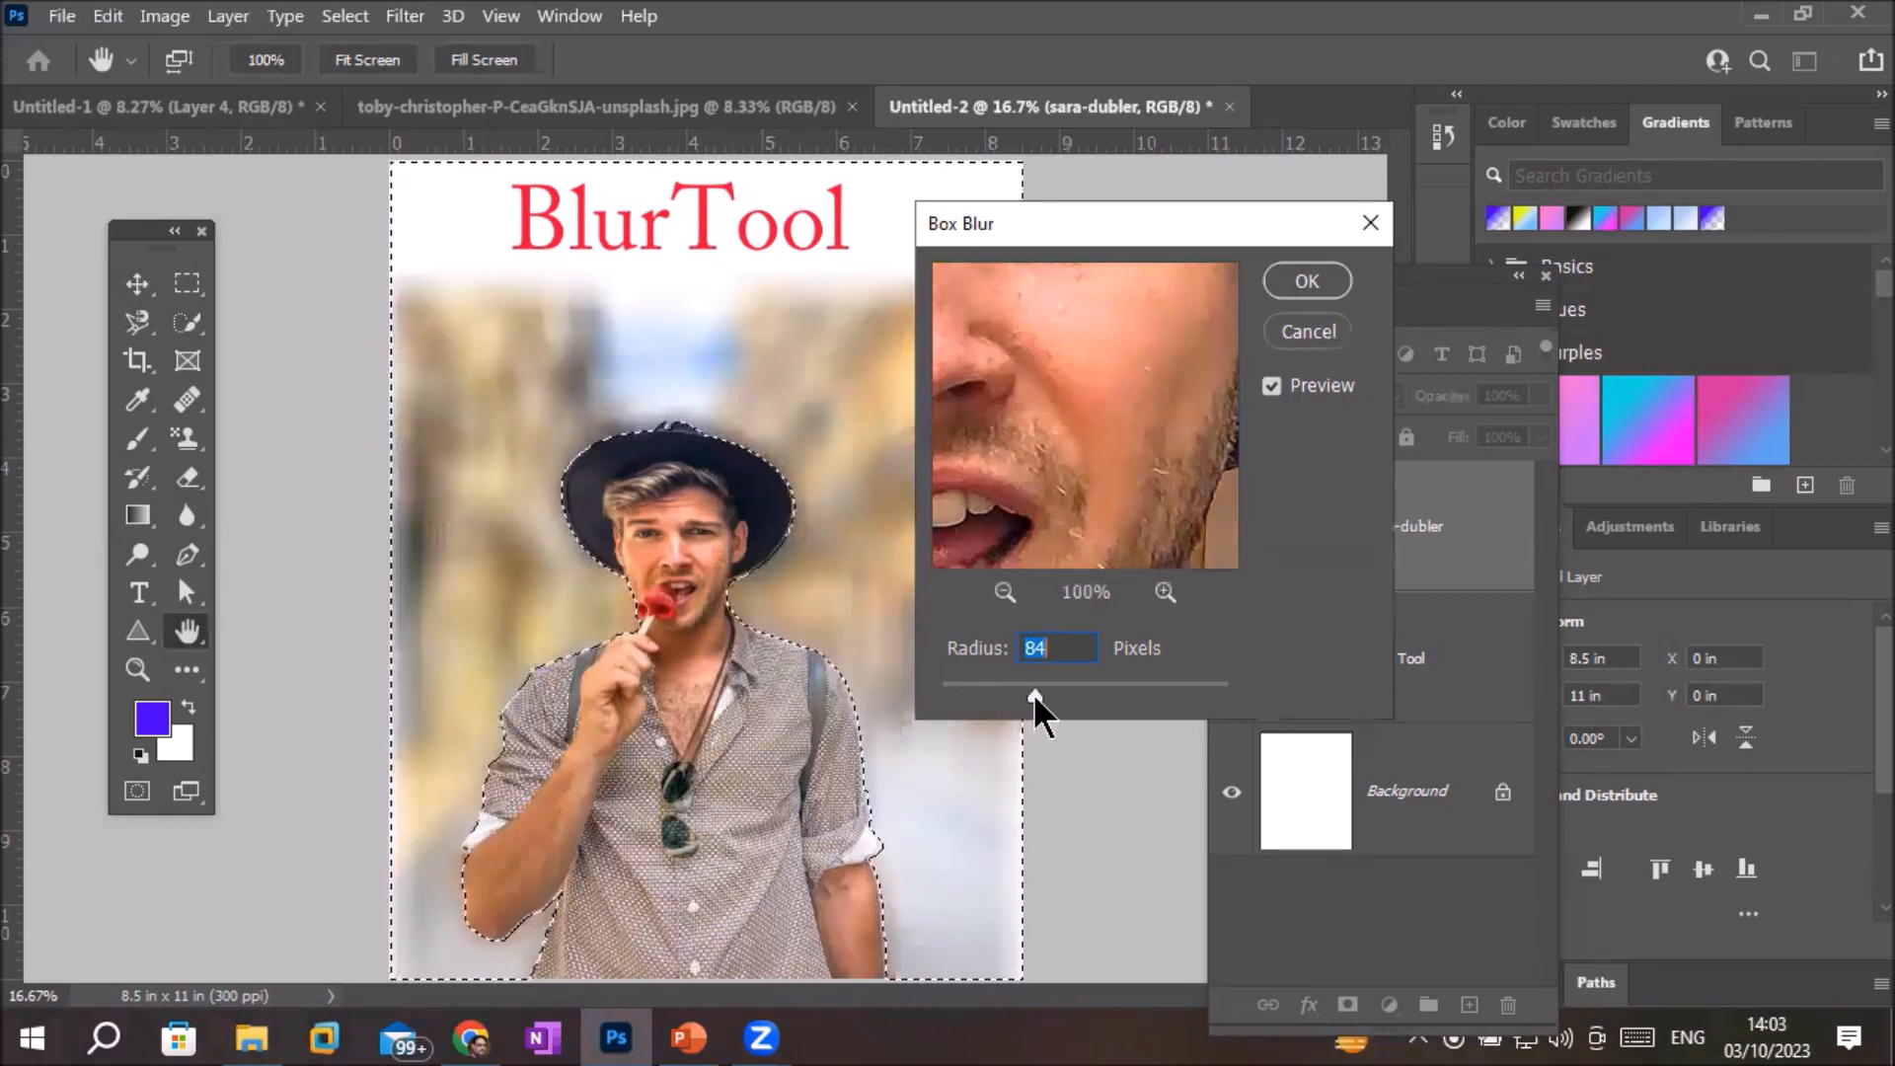
left_click_drag(1034, 695, 1057, 693)
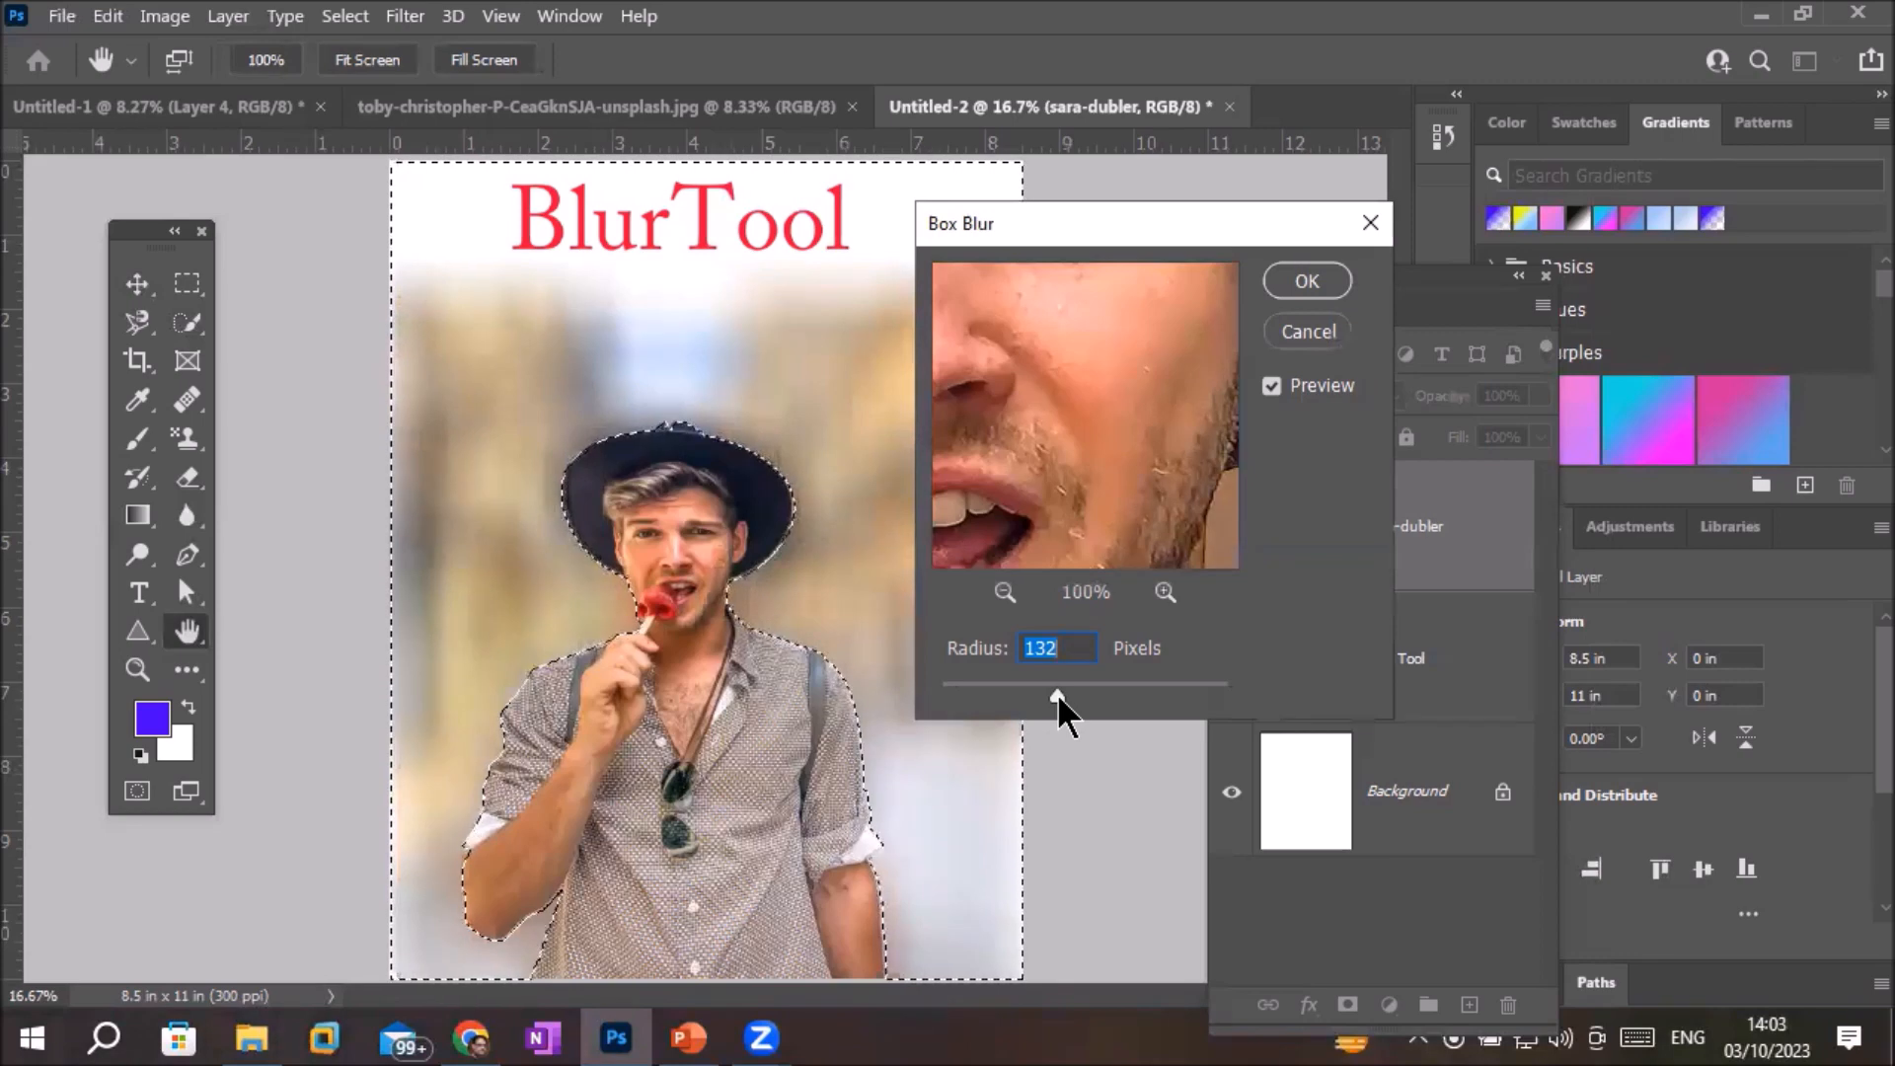
left_click(1307, 282)
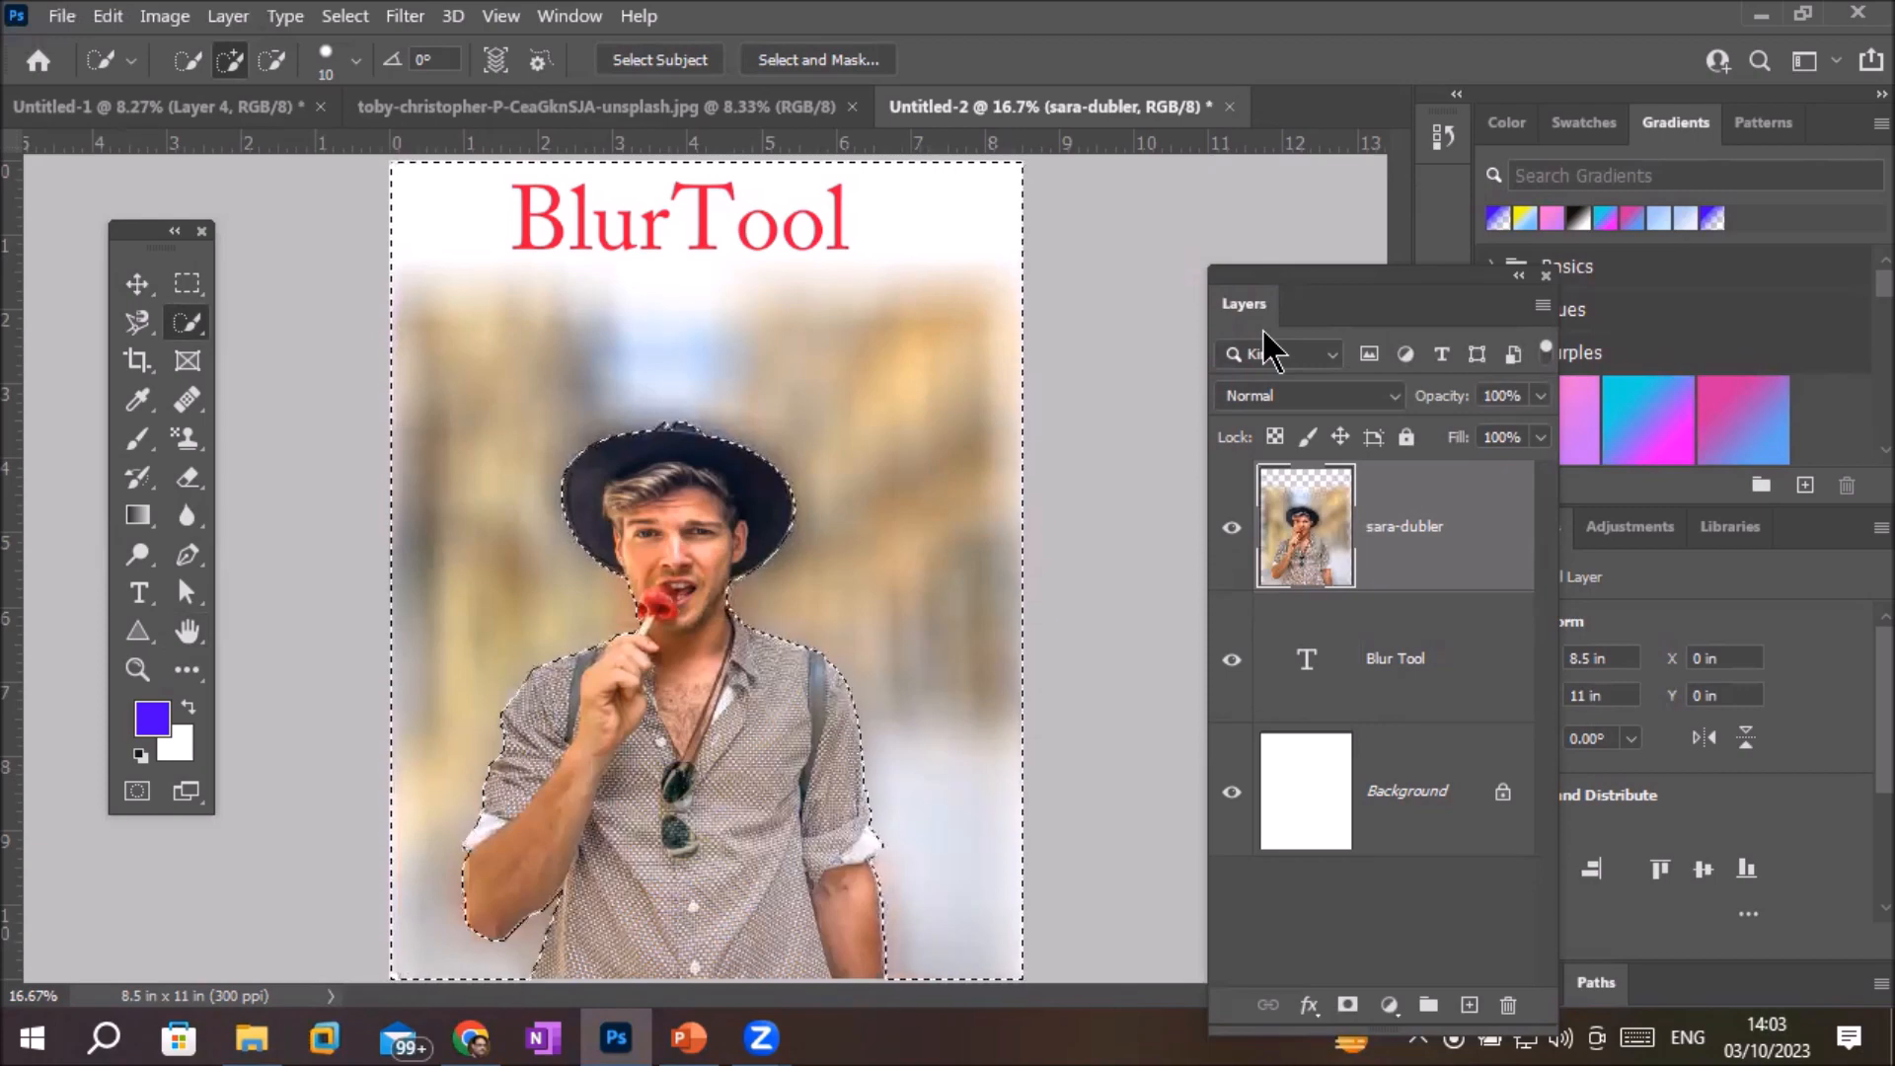
Undo the Box Blur and set up a Lens Blur with radius 35, blade curvature 23, rotation 97 and specular highlight brightness 38
key("ctrl+z")
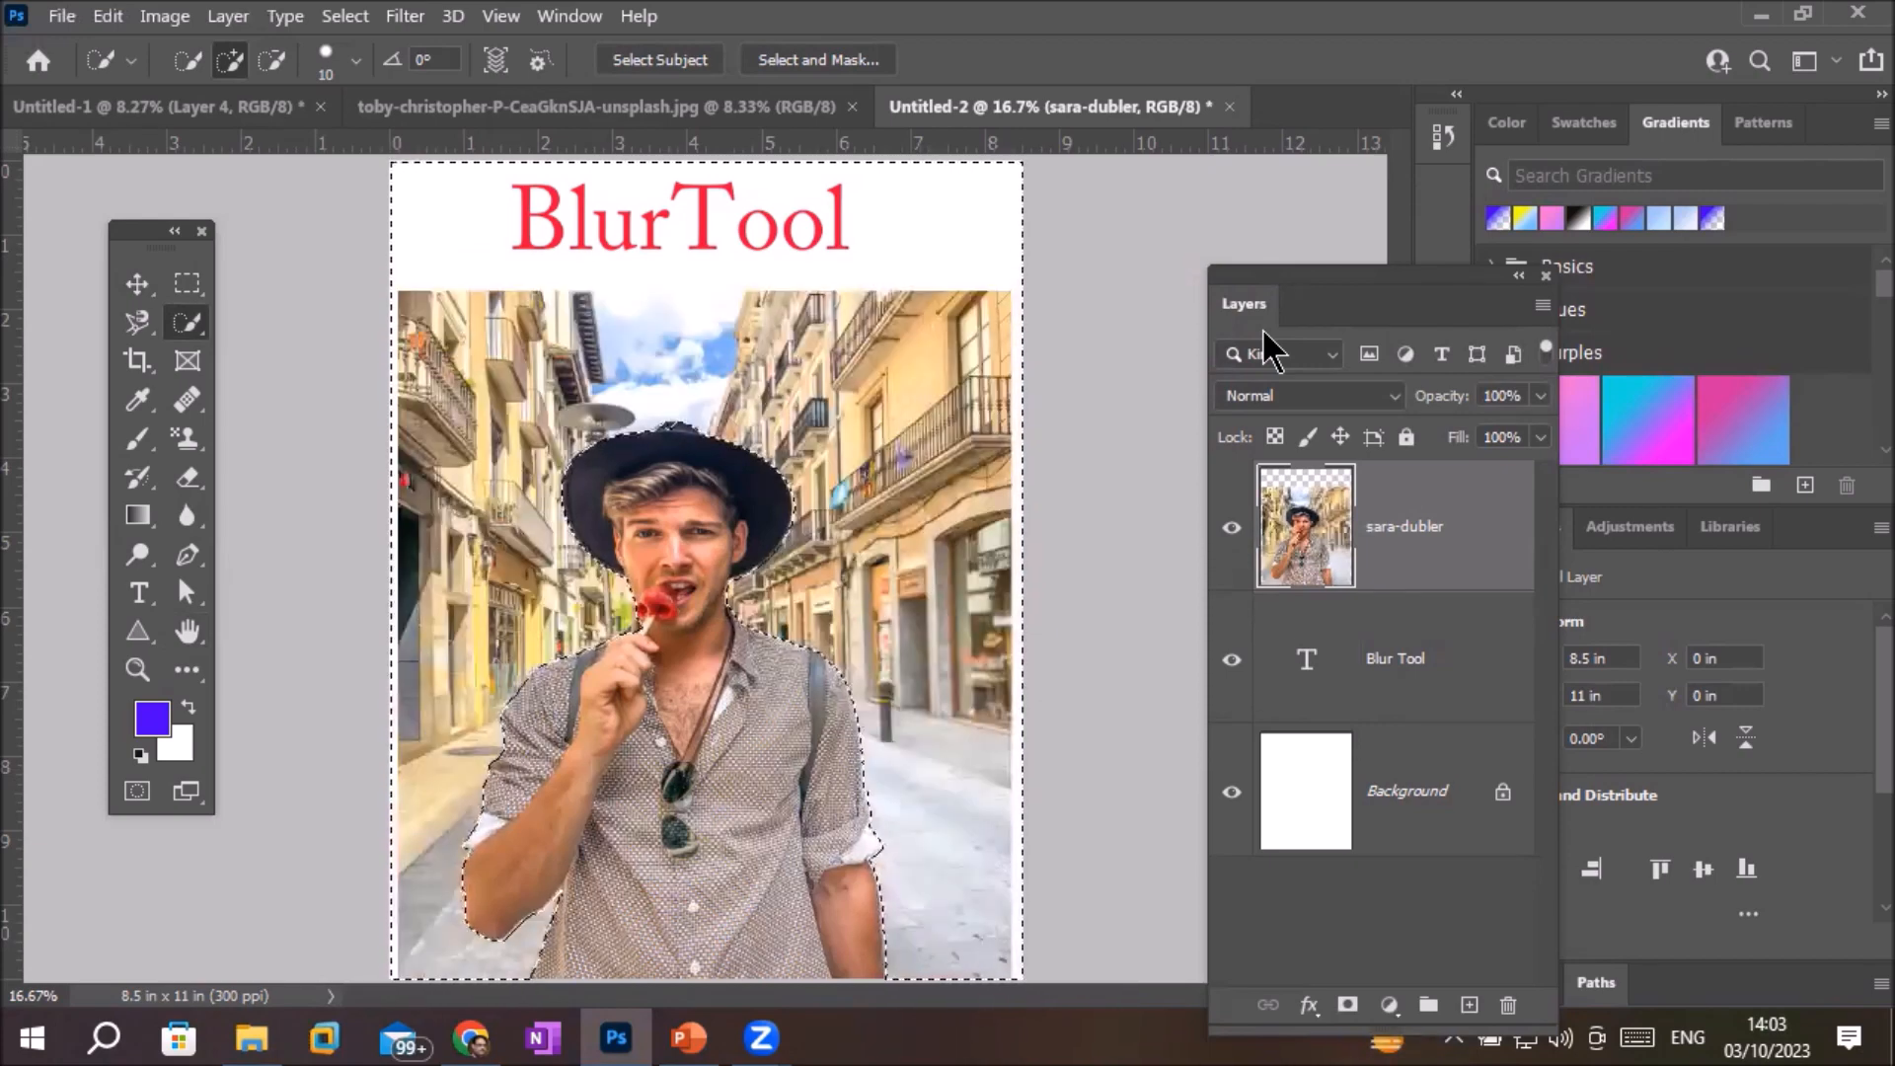
left_click(404, 16)
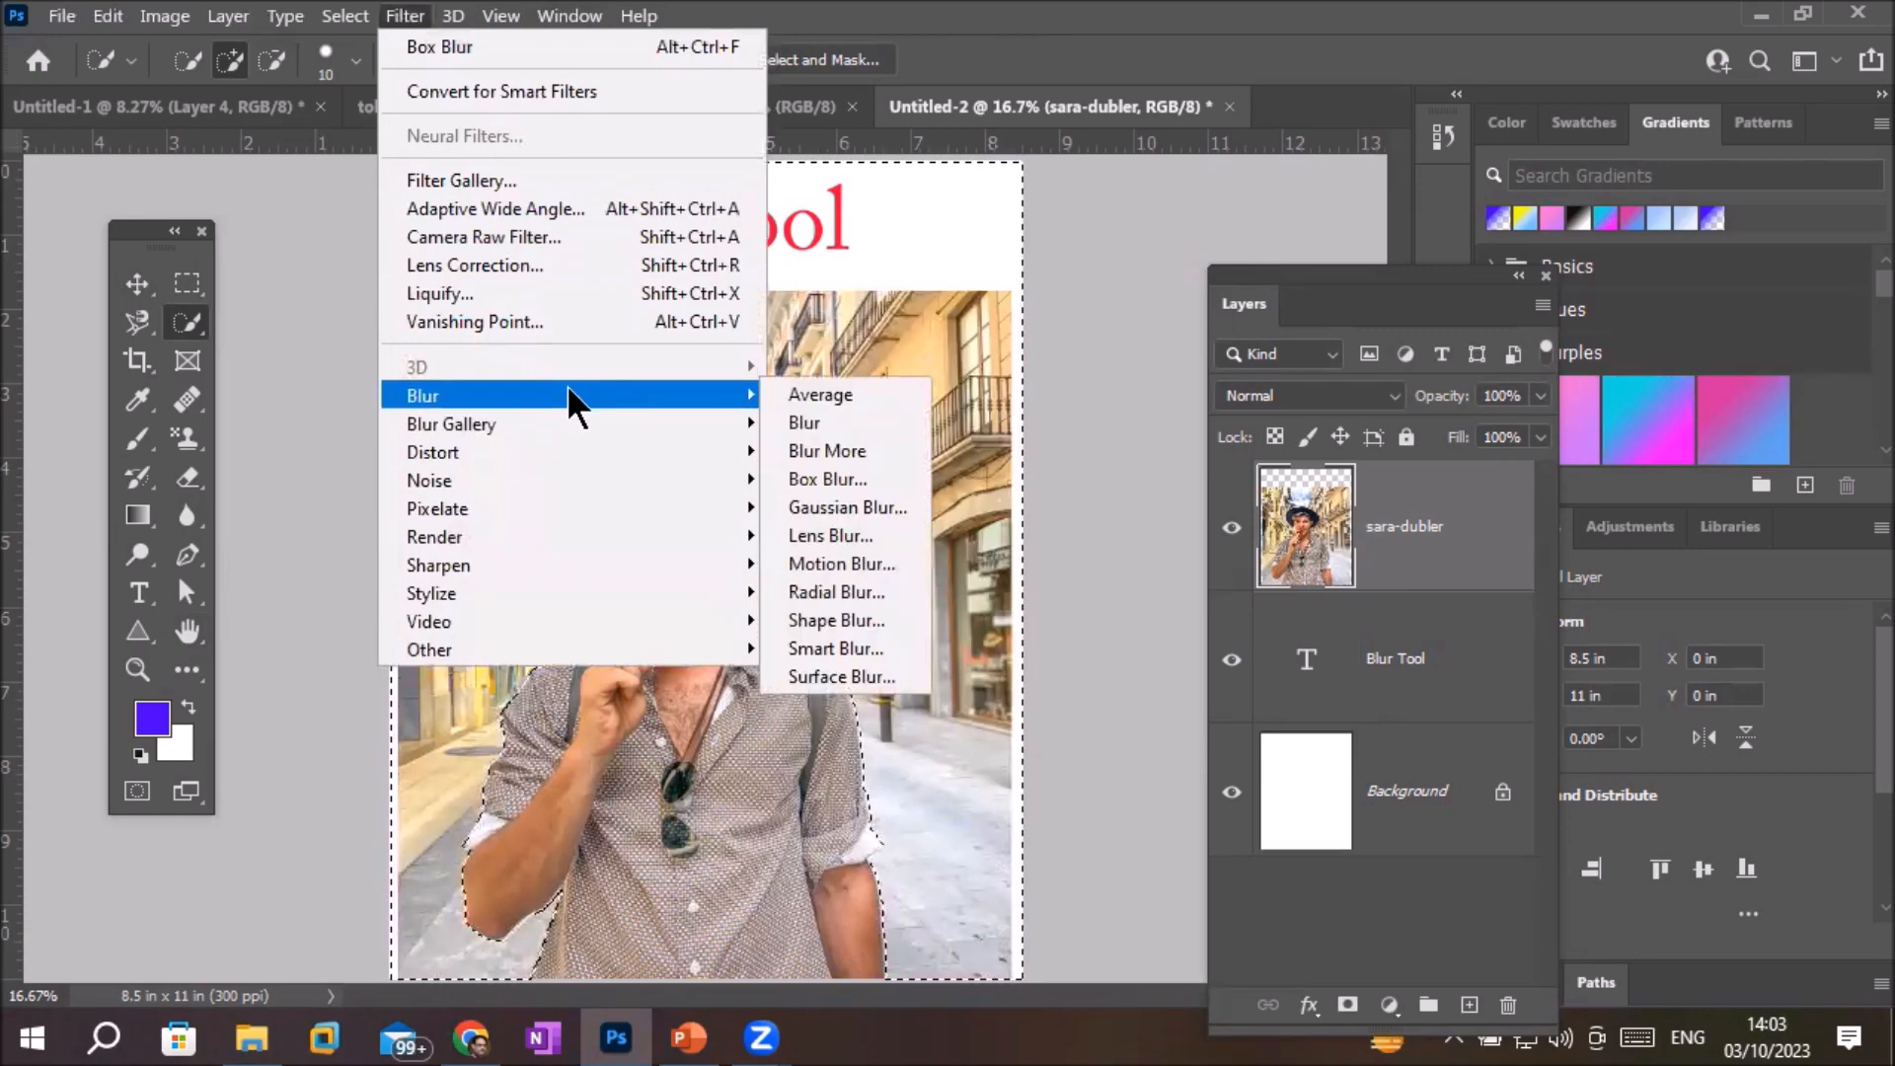
left_click(876, 536)
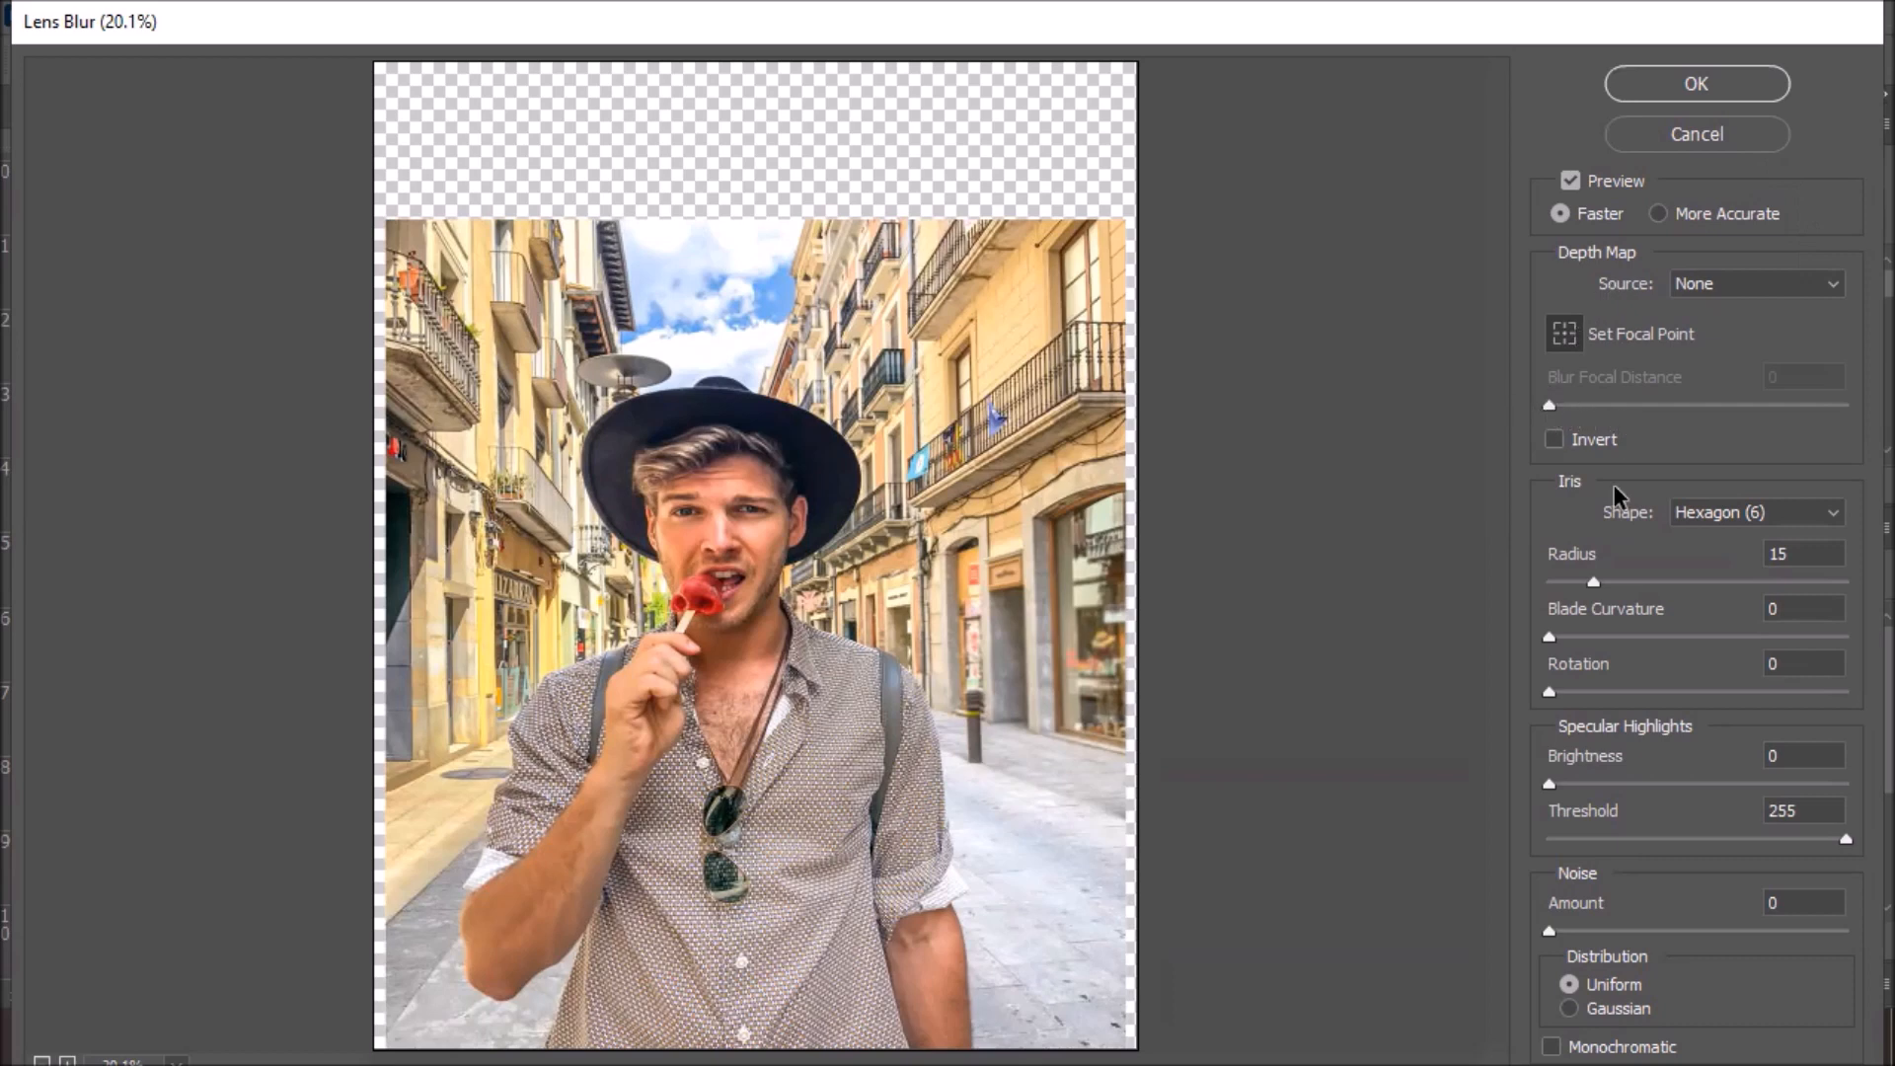
left_click_drag(1593, 585, 1653, 585)
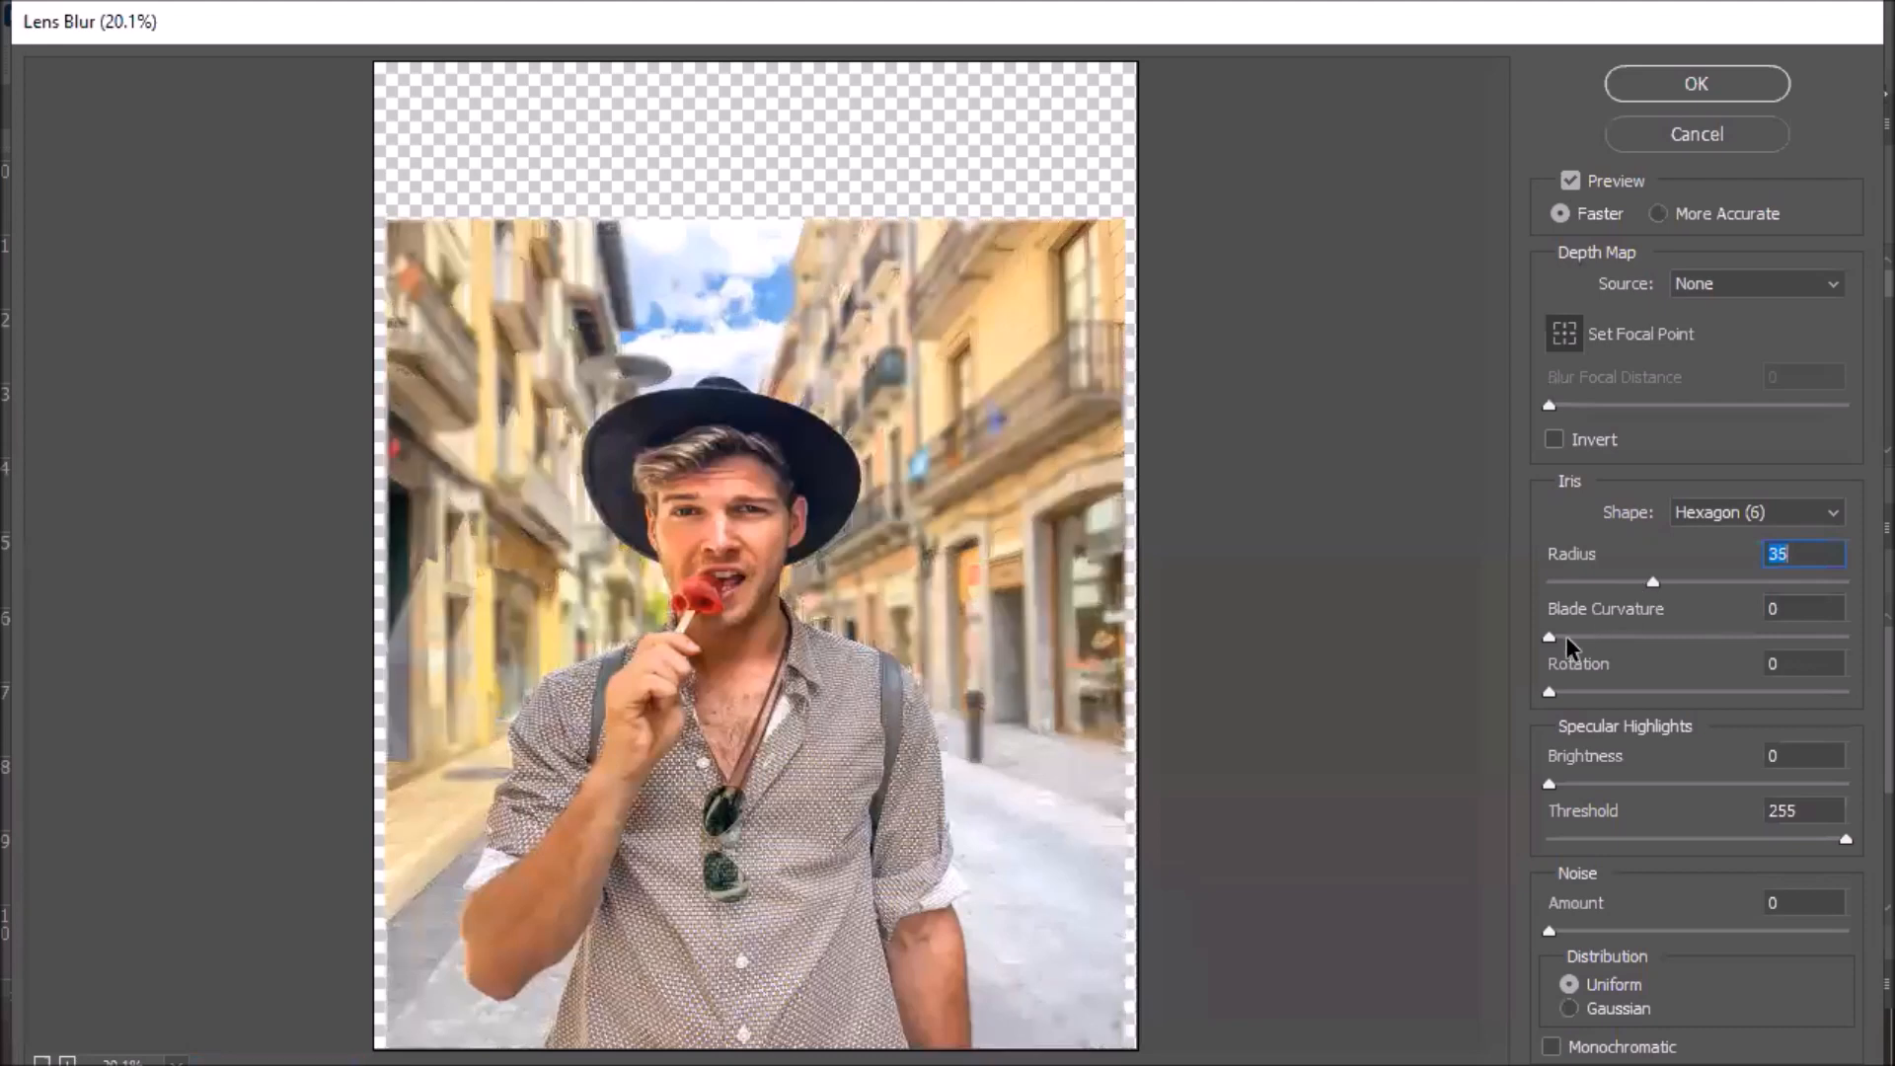
key("Tab")
left_click(1617, 638)
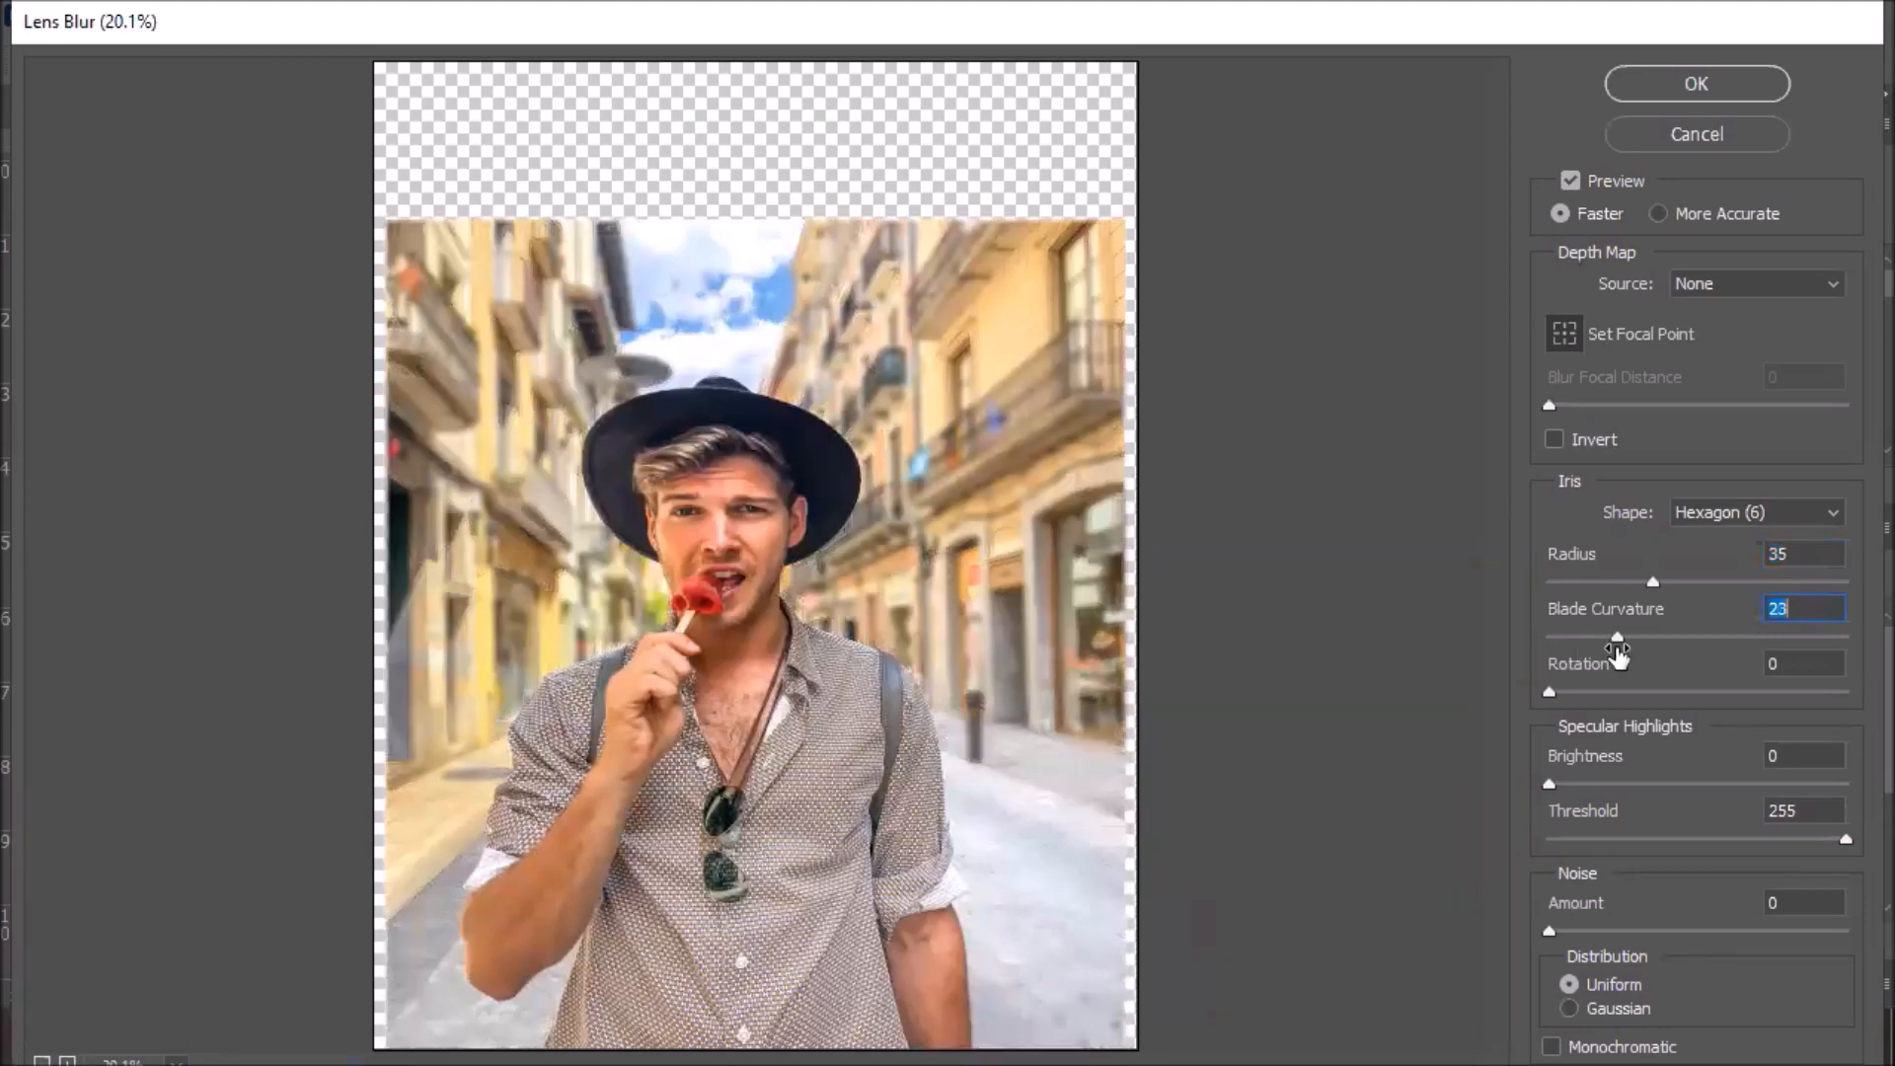
left_click_drag(1550, 692, 1629, 707)
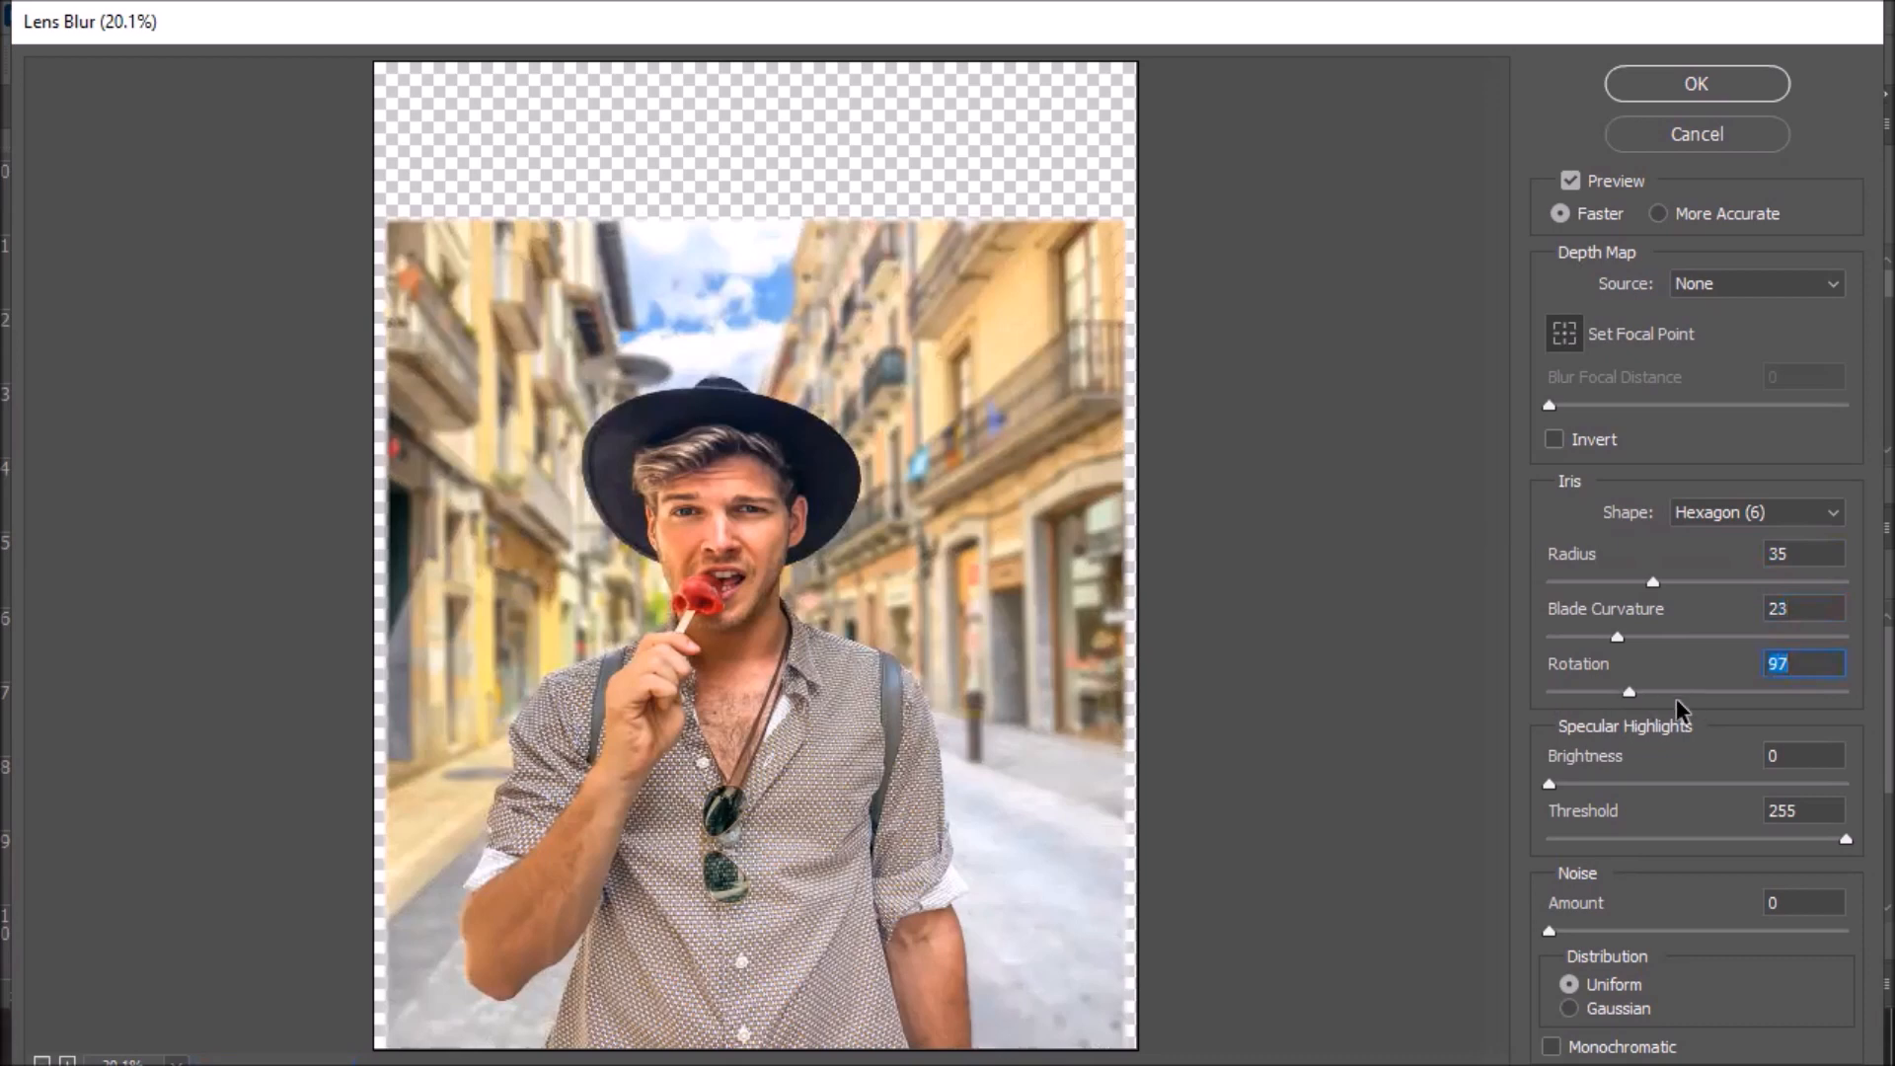
left_click_drag(1549, 784, 1667, 801)
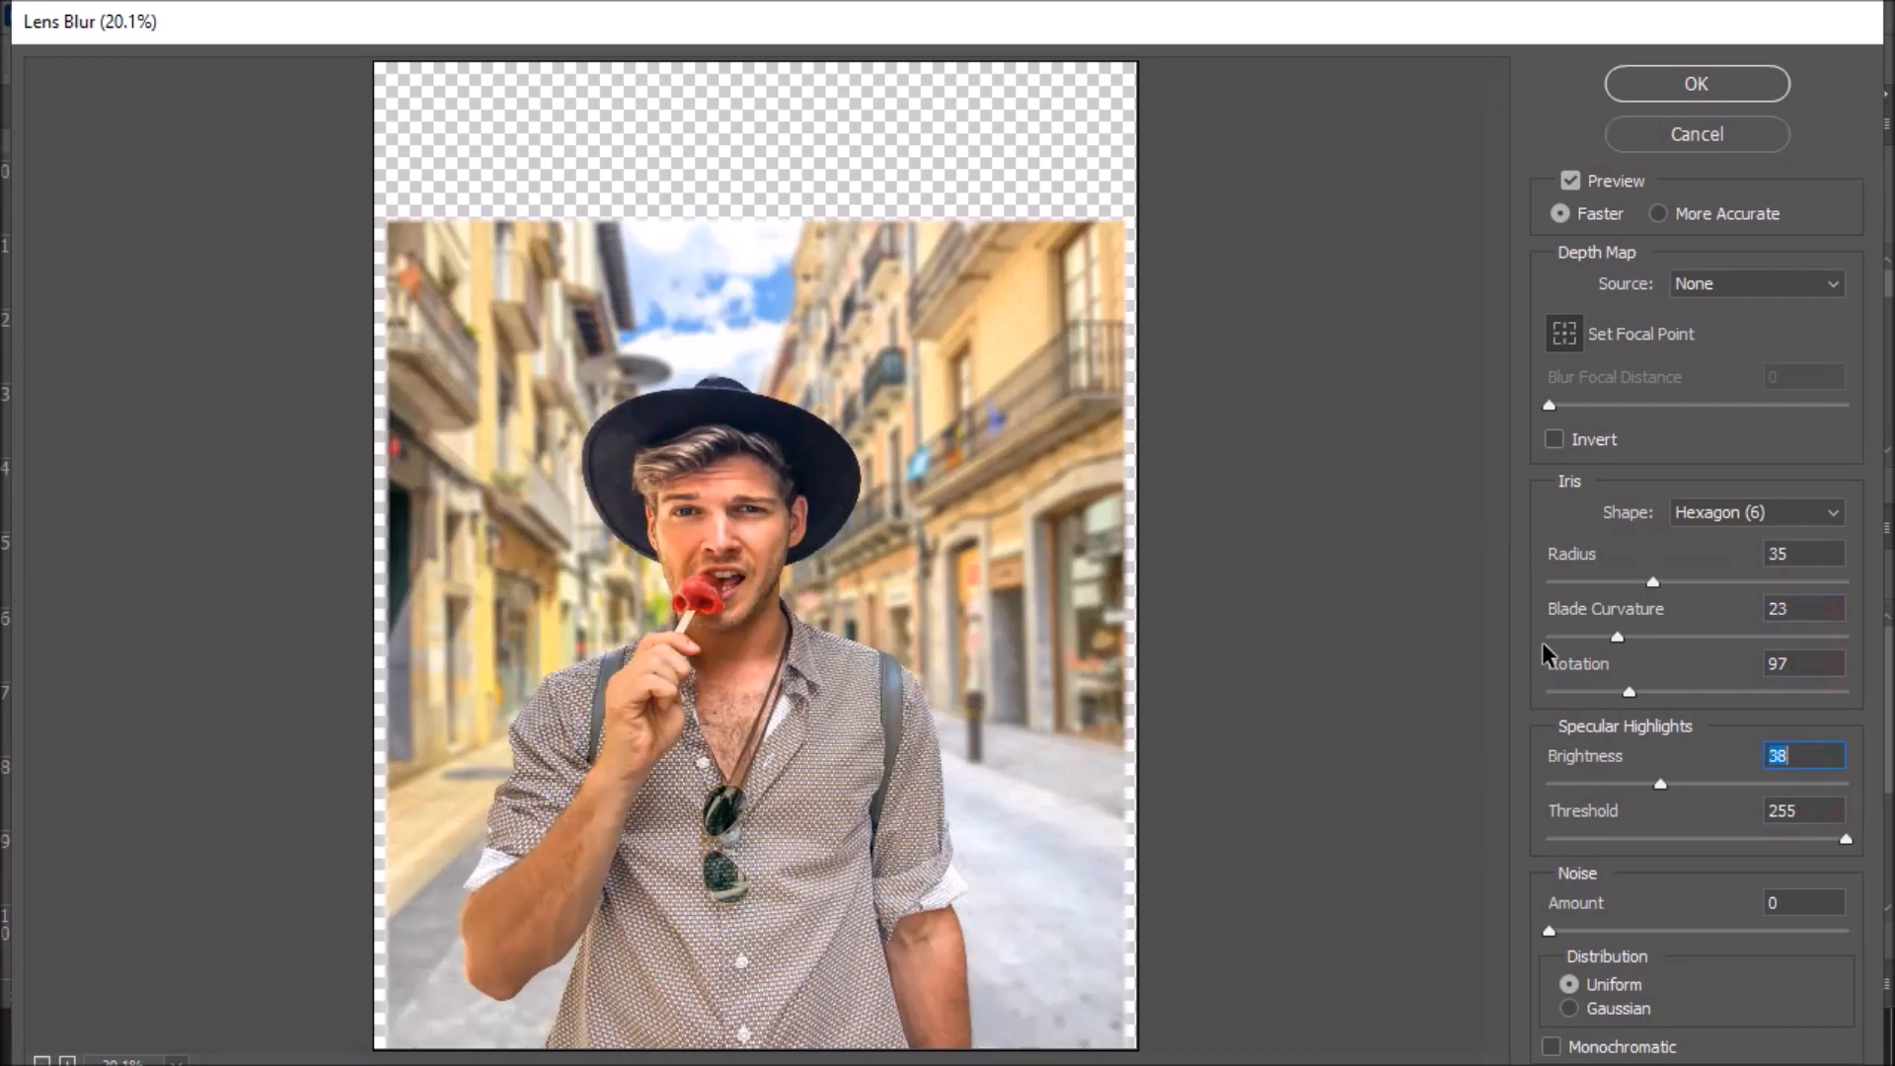
Switch the Lens Blur's depth map inversion on and off to compare blurring the man with blurring the background, and cancel the filter
left_click(1561, 443)
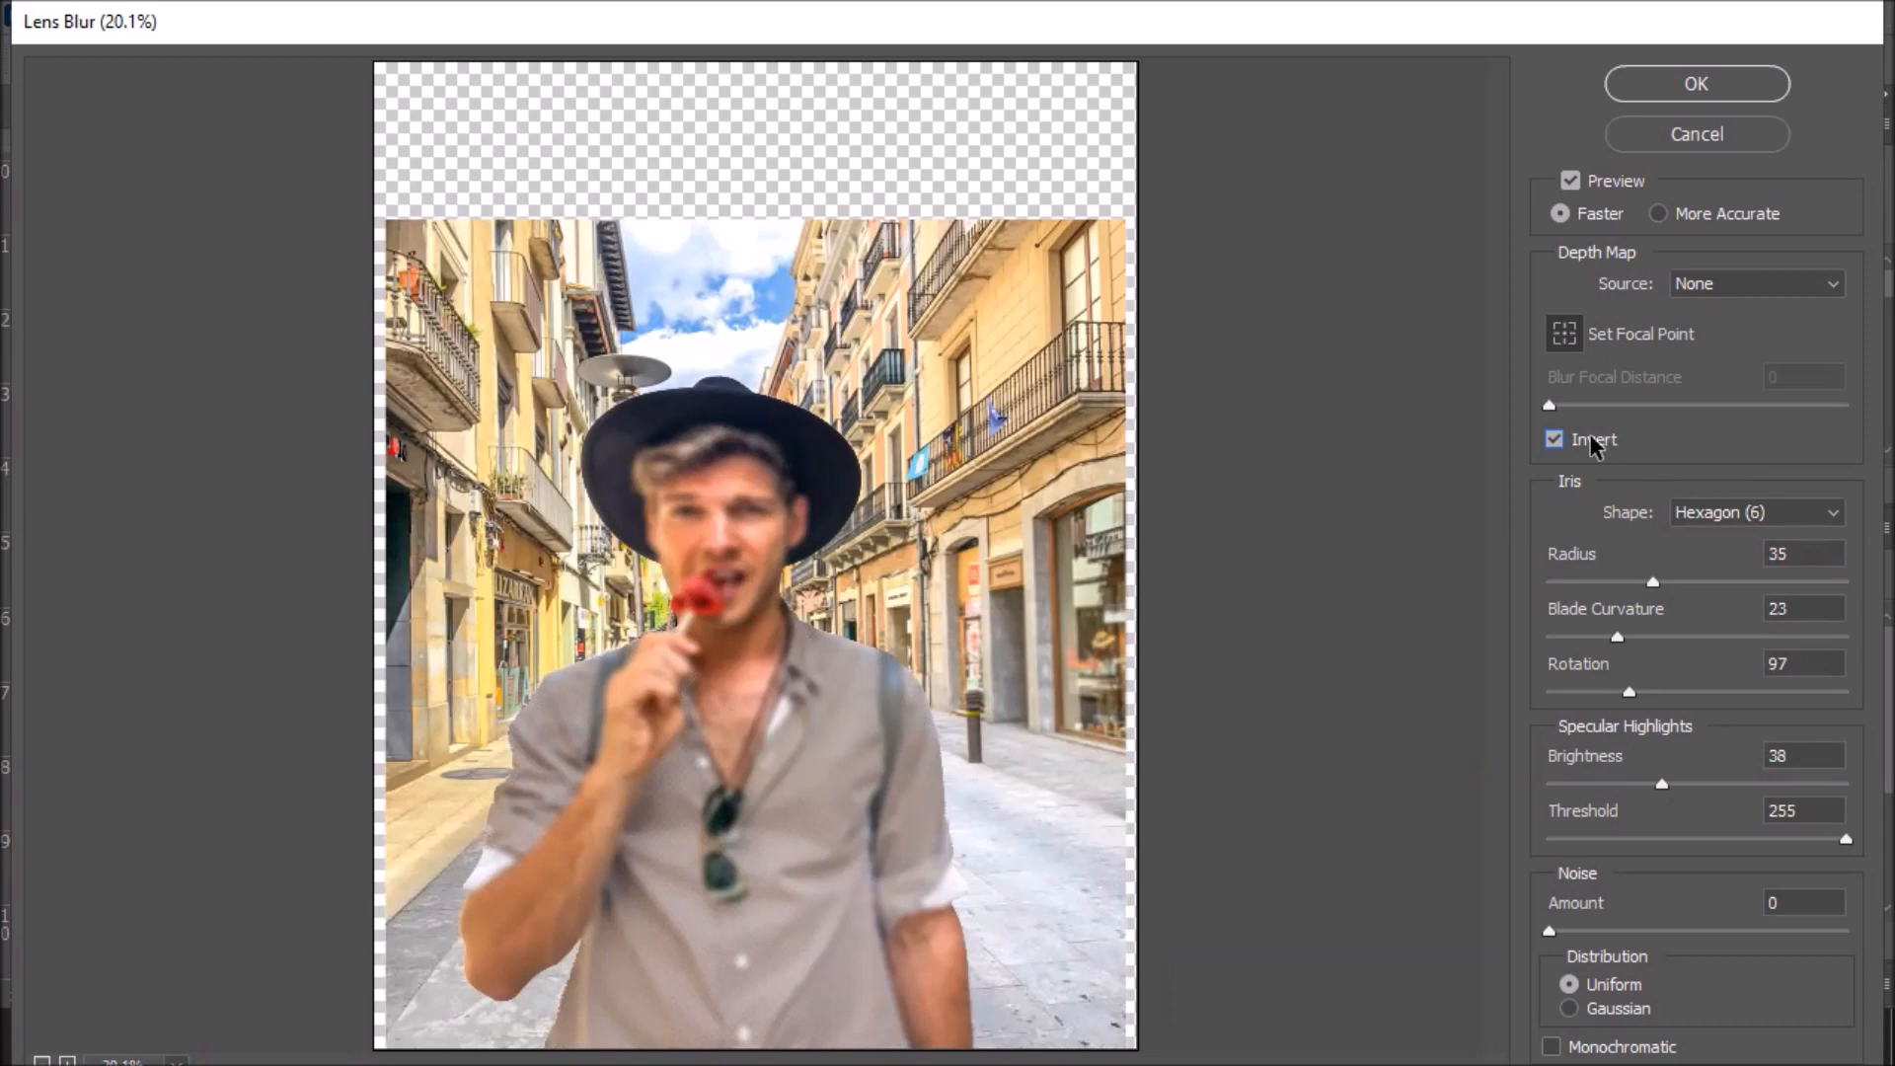
left_click(1556, 442)
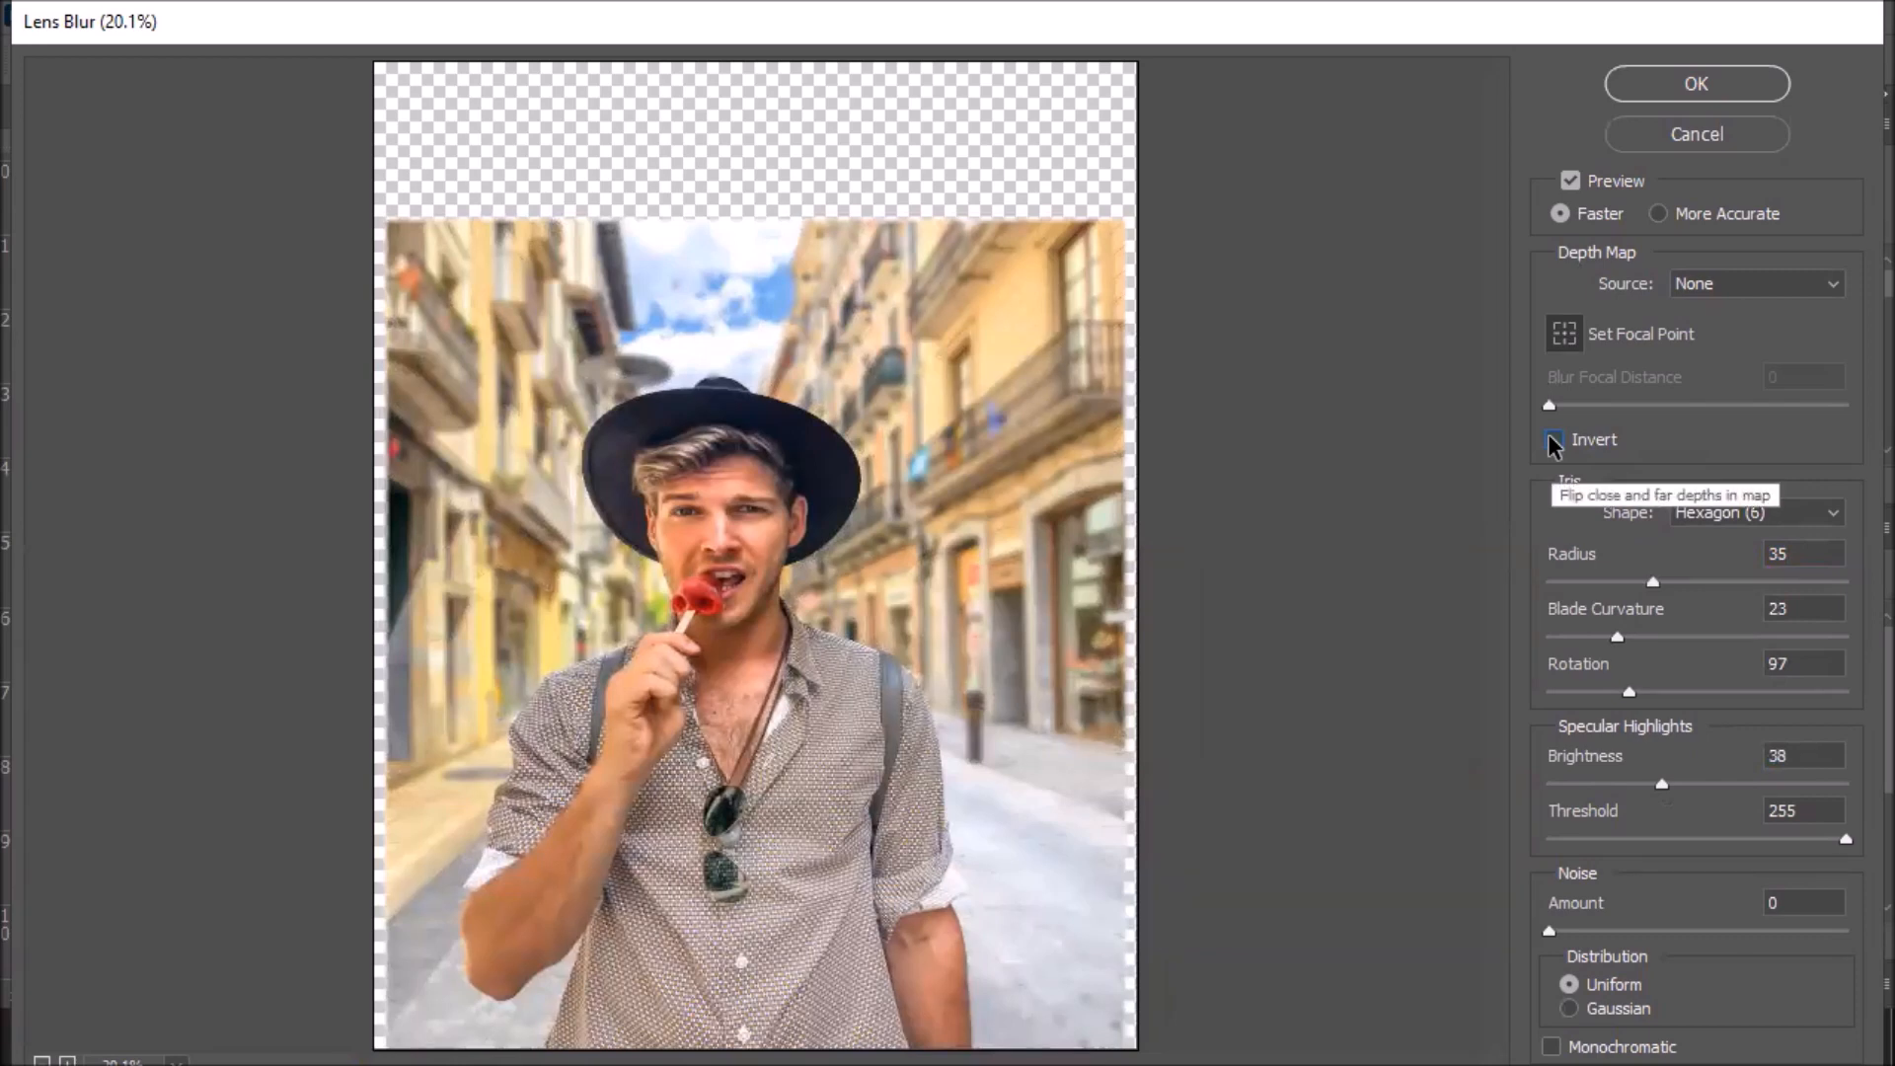
left_click(1555, 441)
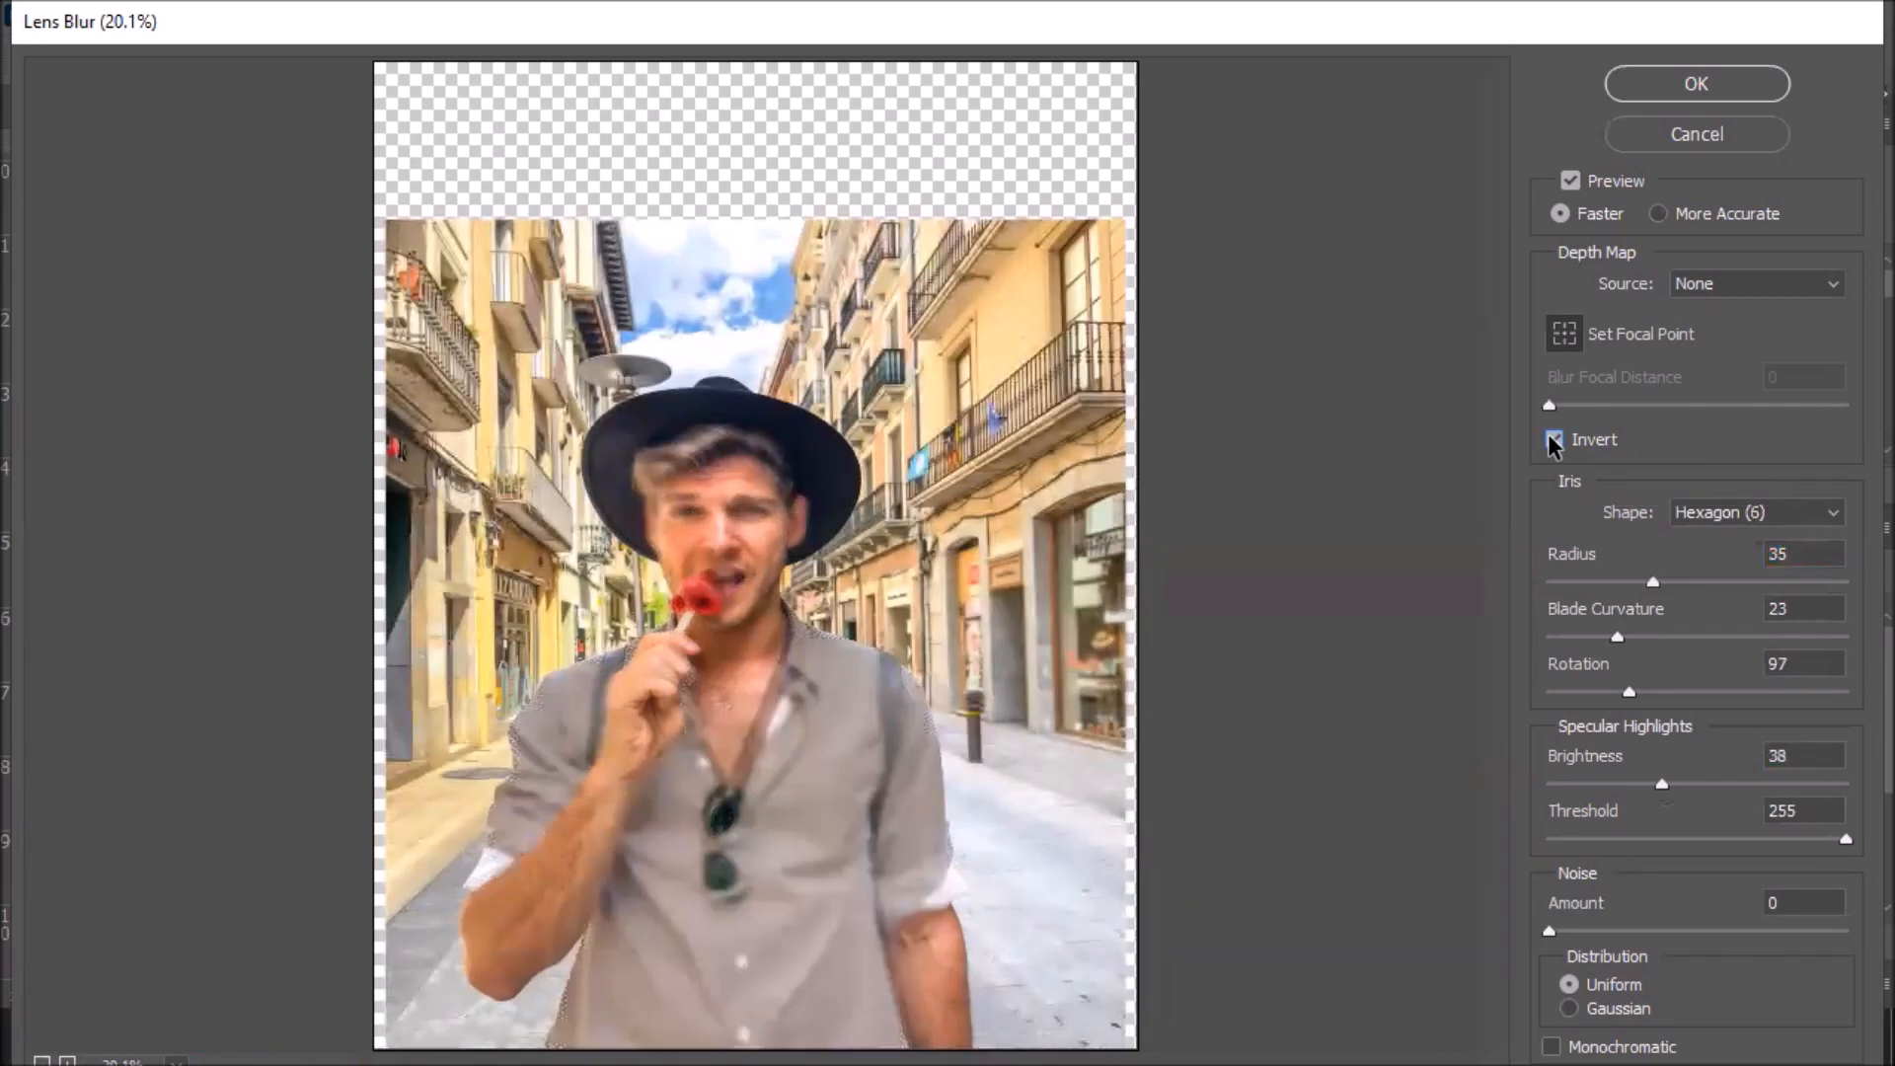
left_click(1554, 441)
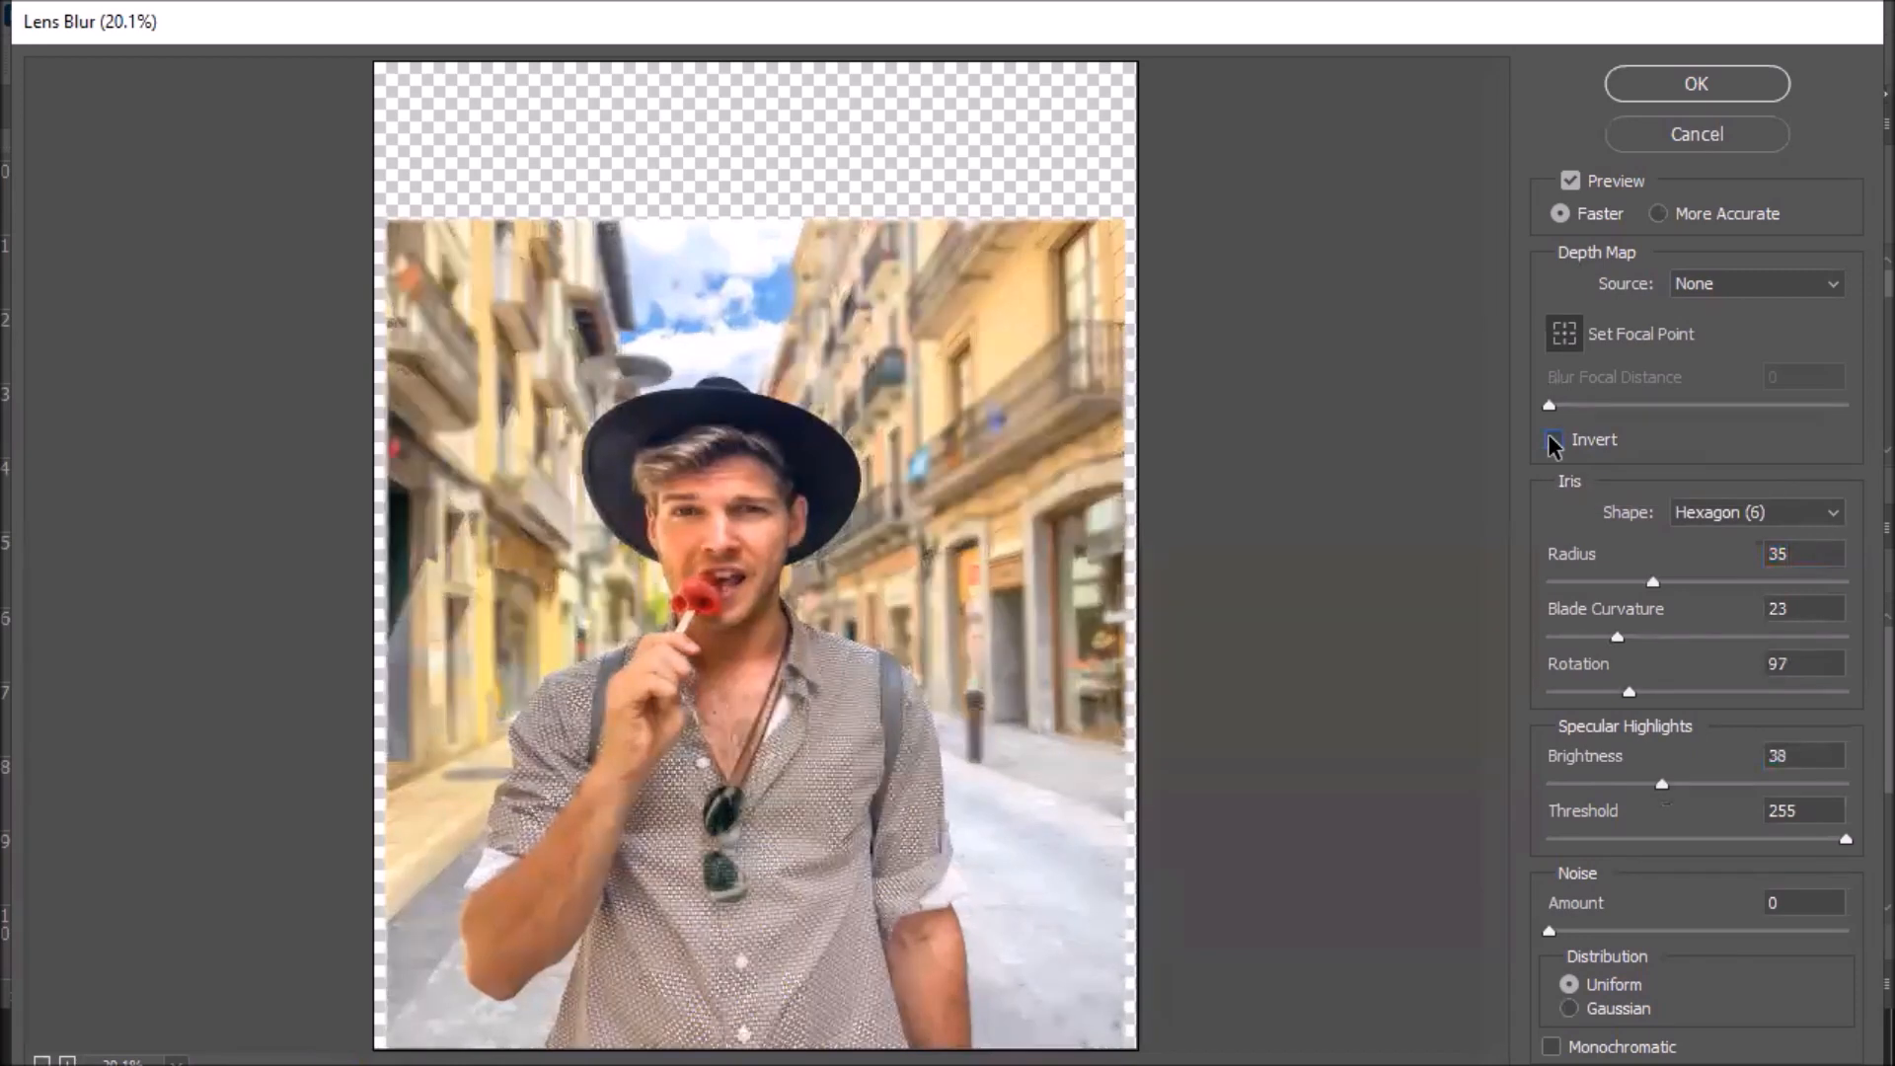
left_click(1705, 137)
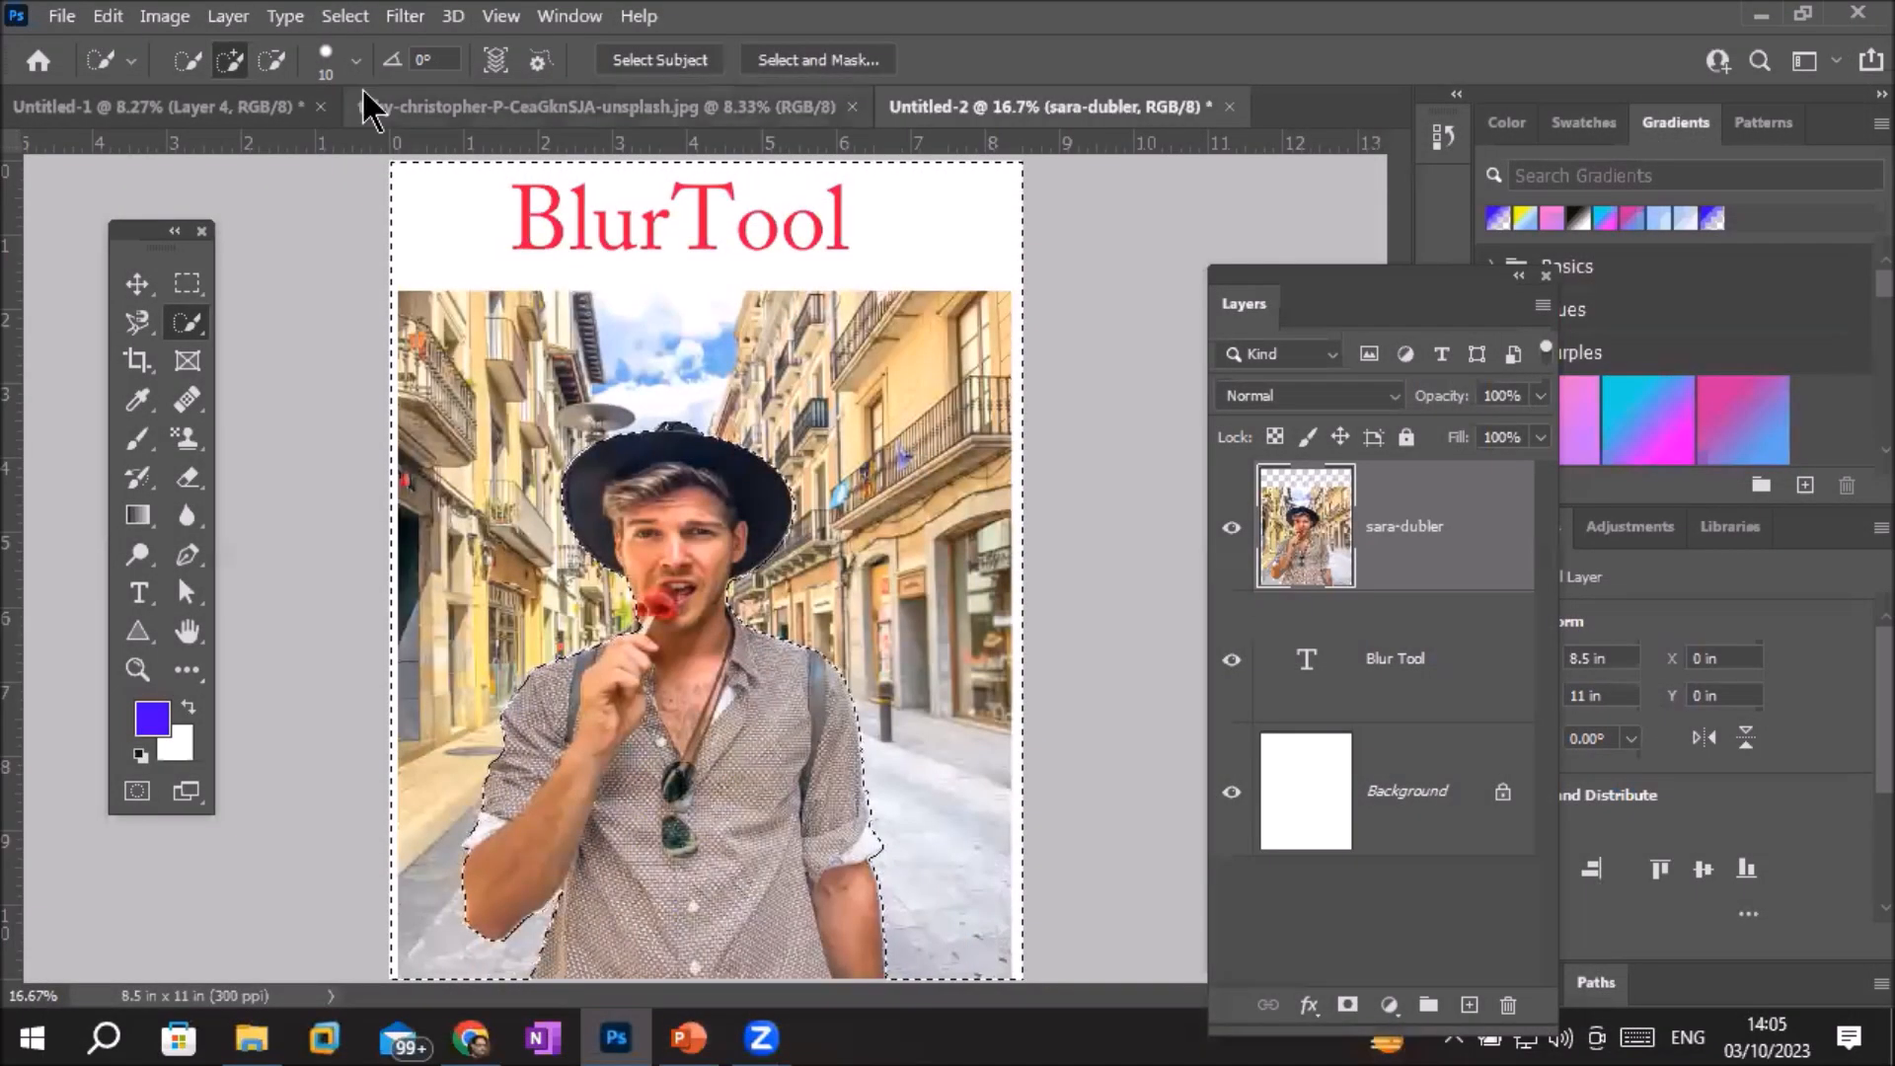
Preview a Motion Blur on the selected background with distances of 106 and 204 pixels, and cancel the filter
left_click(402, 16)
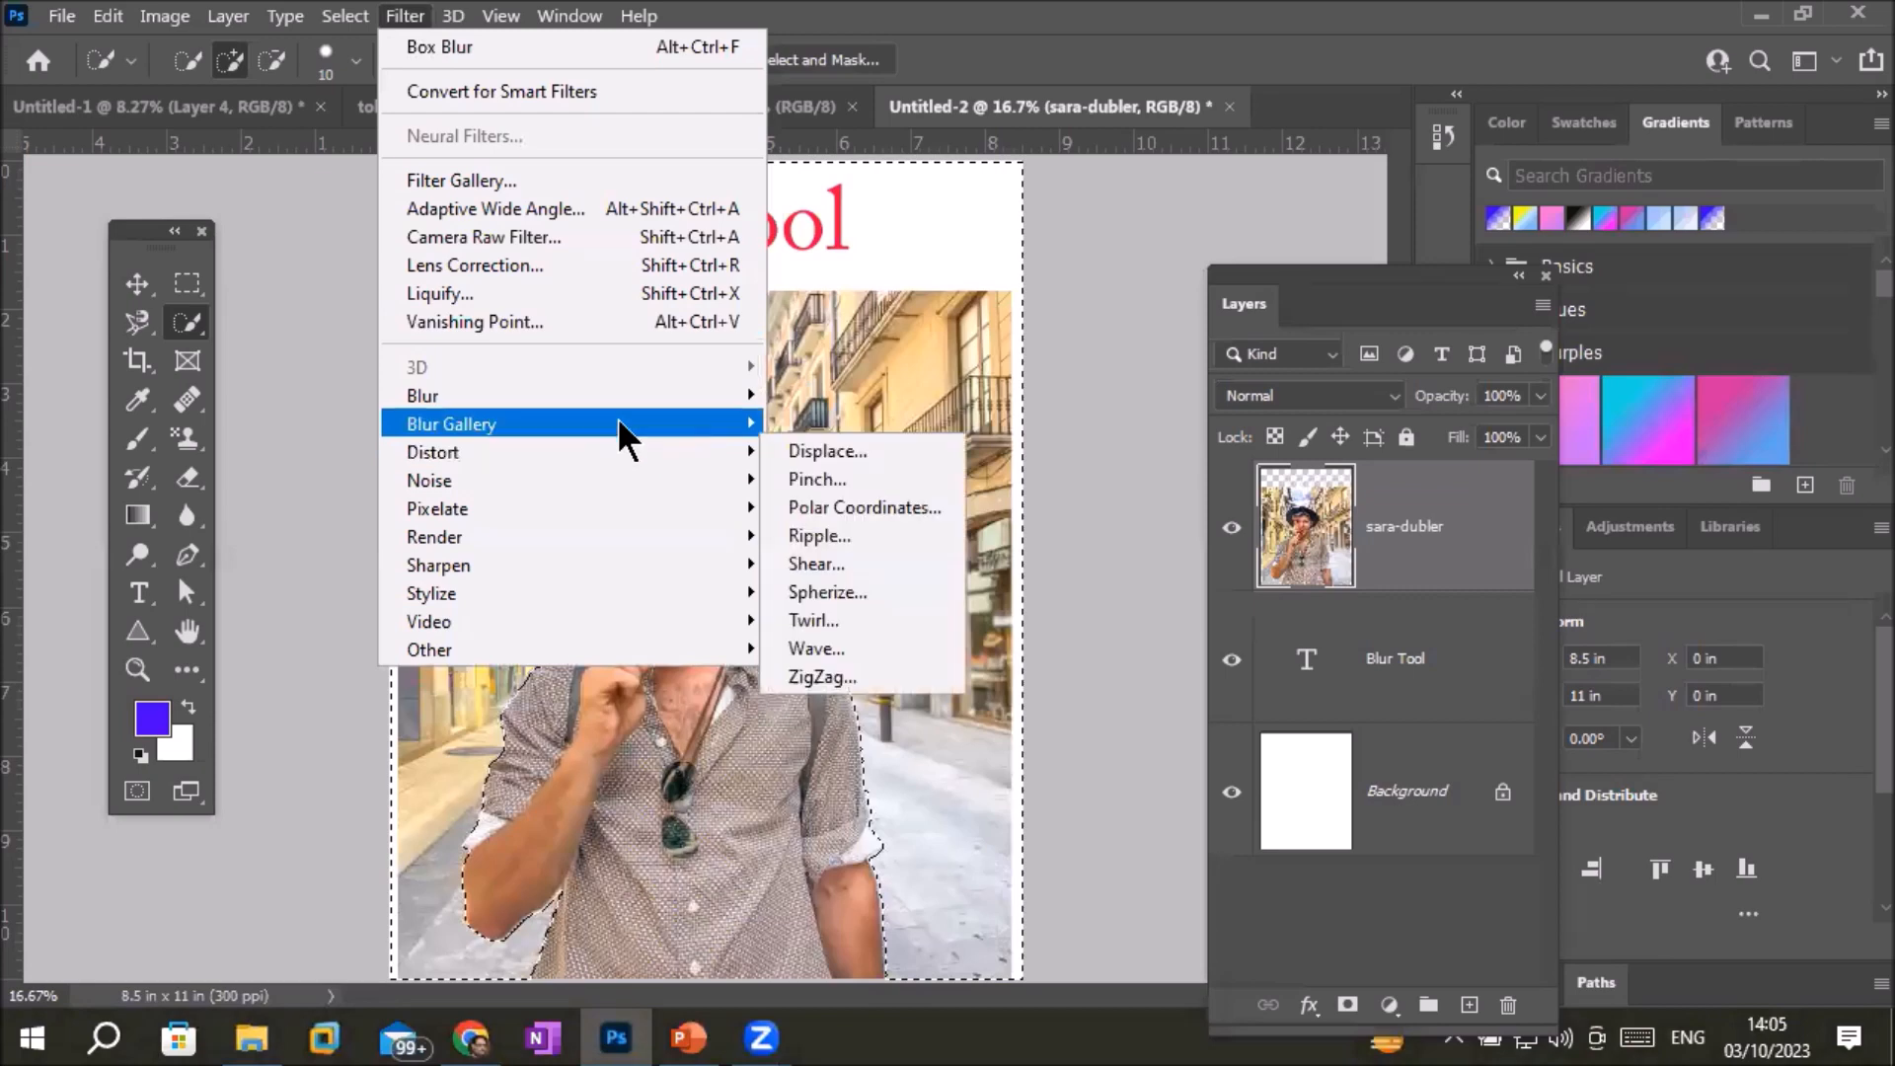
mouse_move(628, 460)
mouse_move(664, 400)
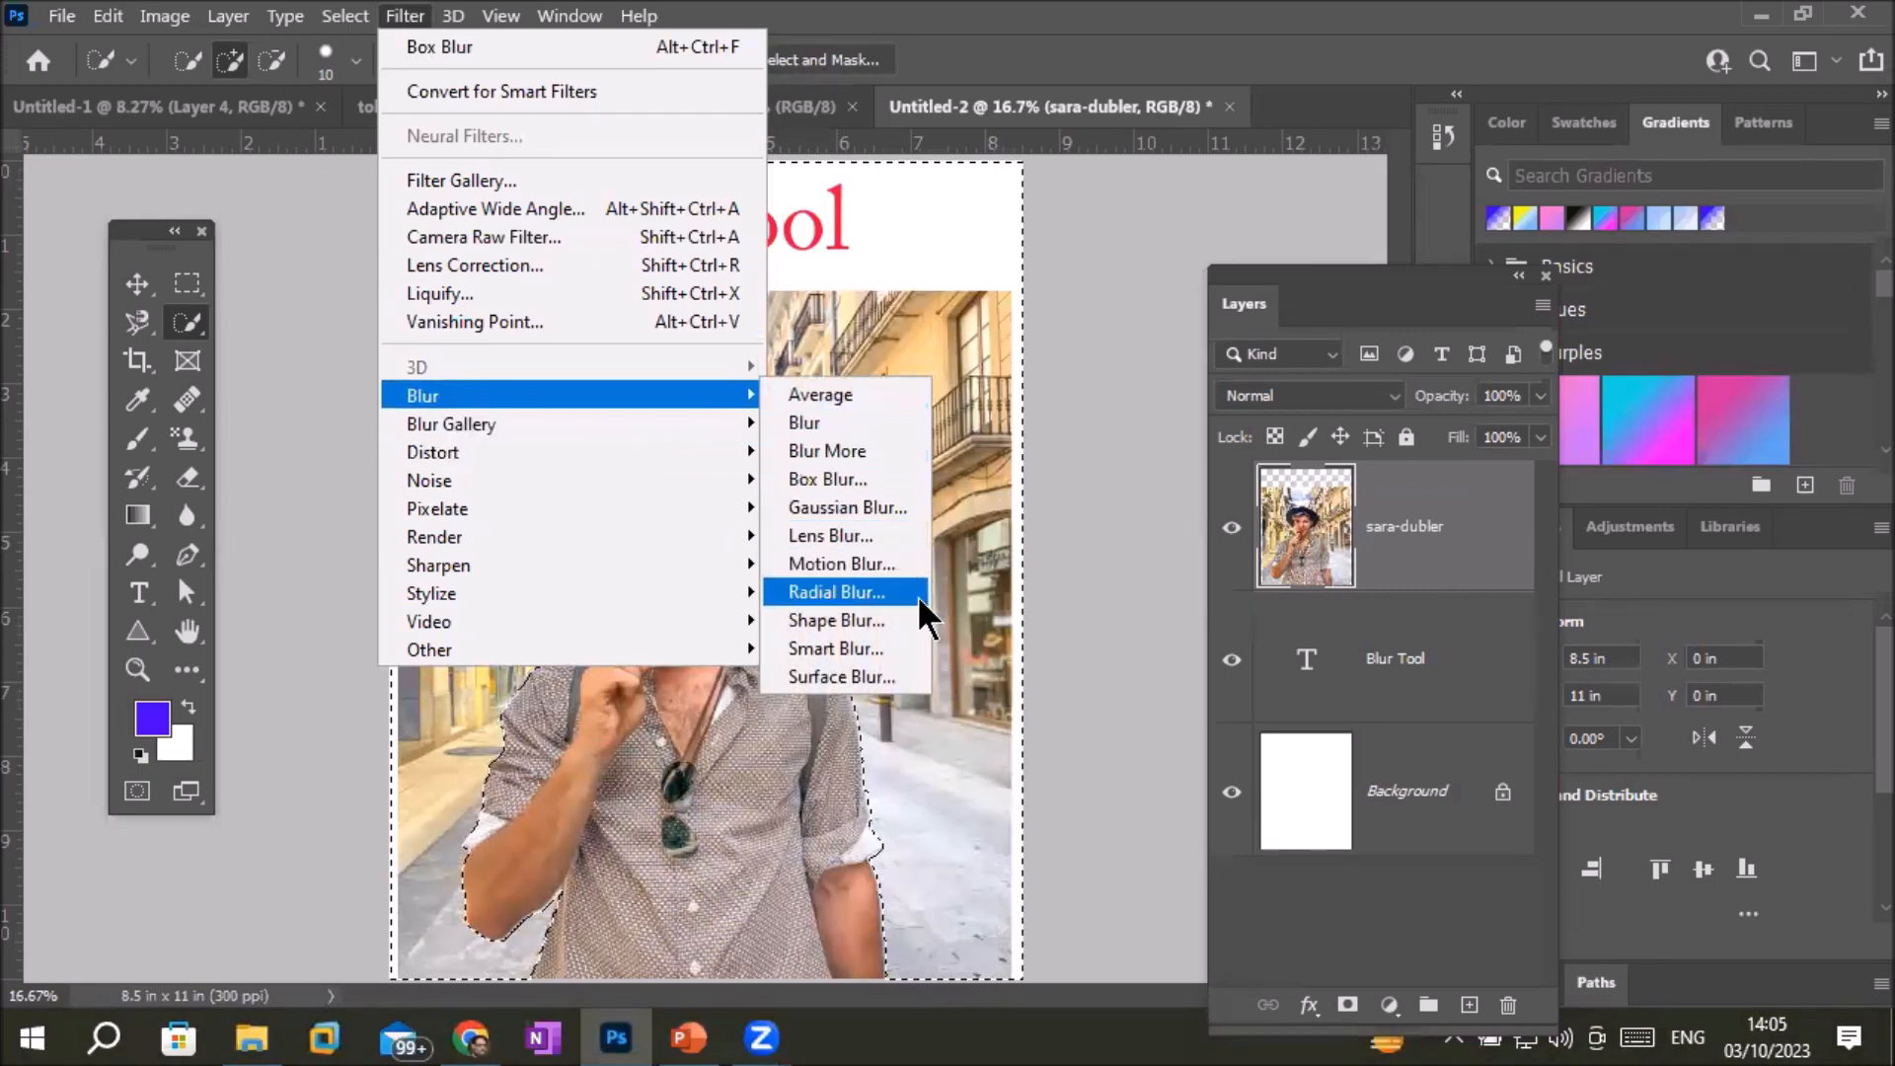
left_click(876, 584)
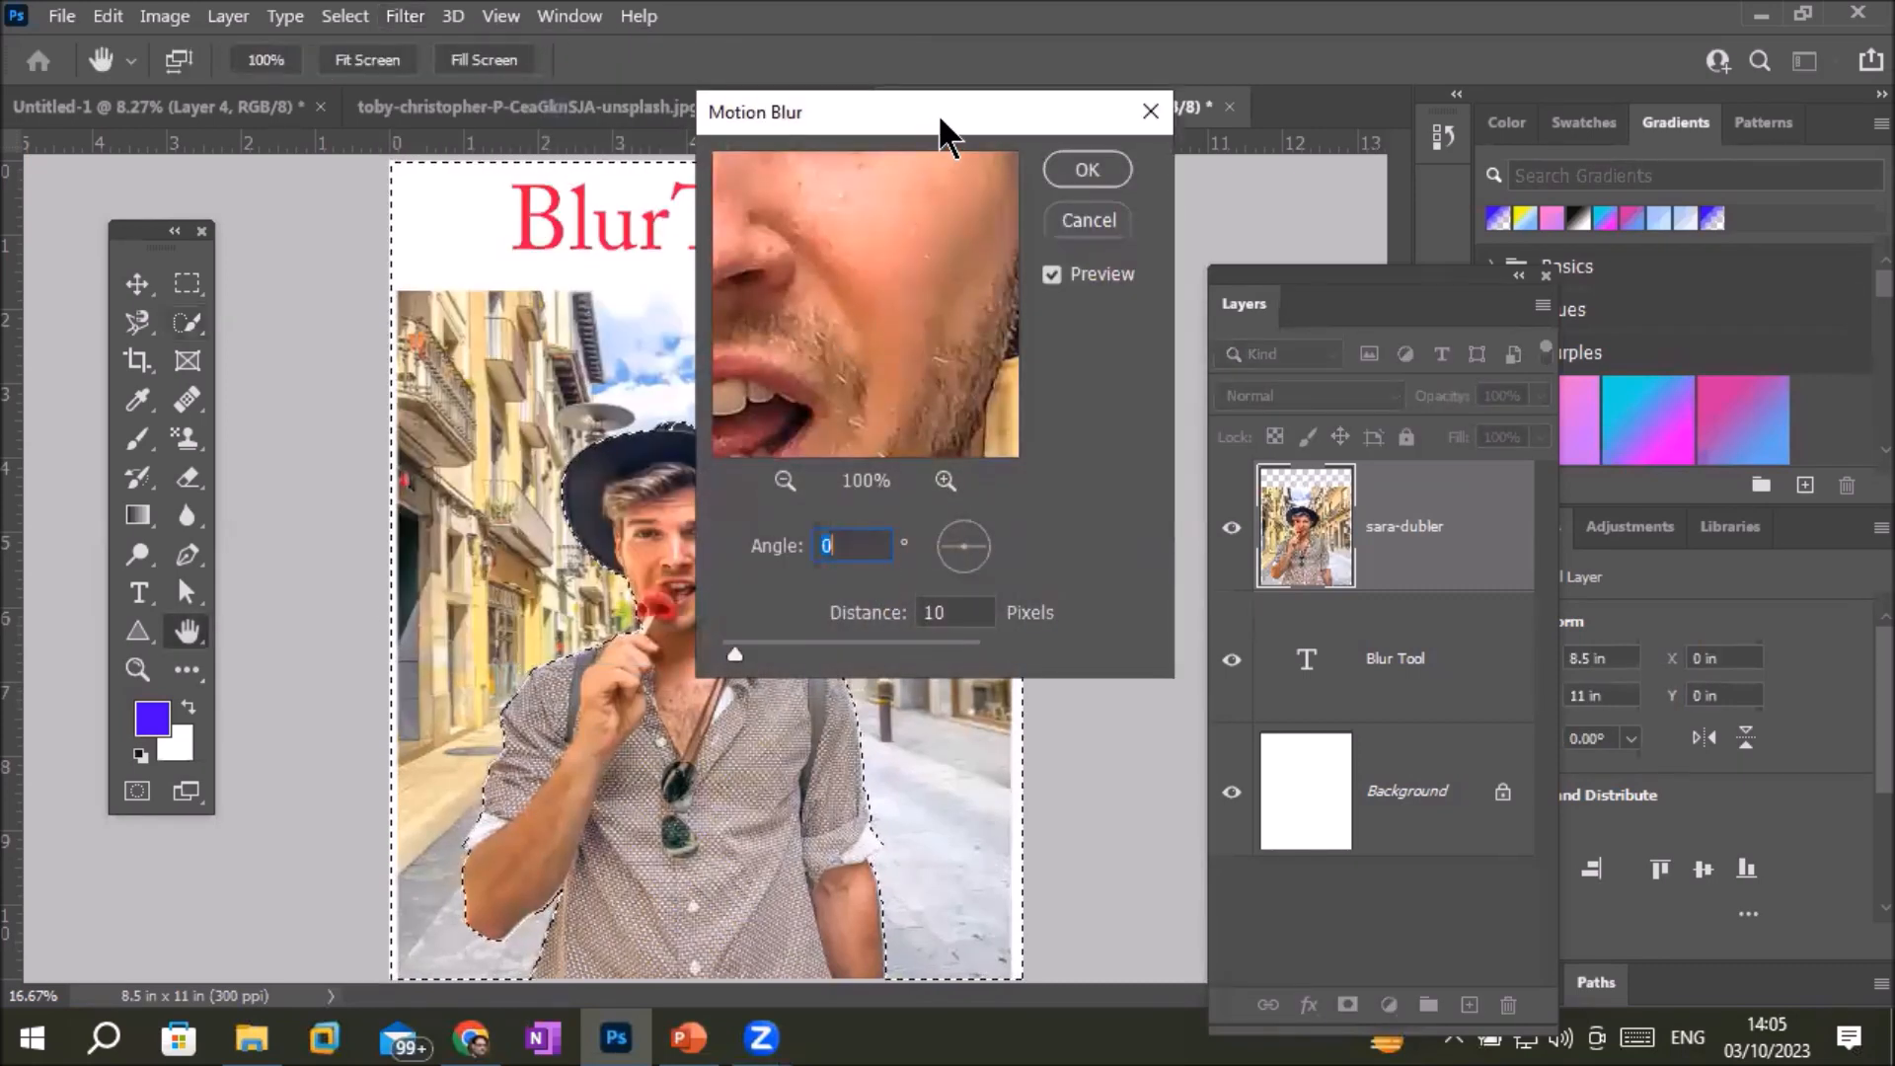
left_click_drag(946, 133, 1178, 234)
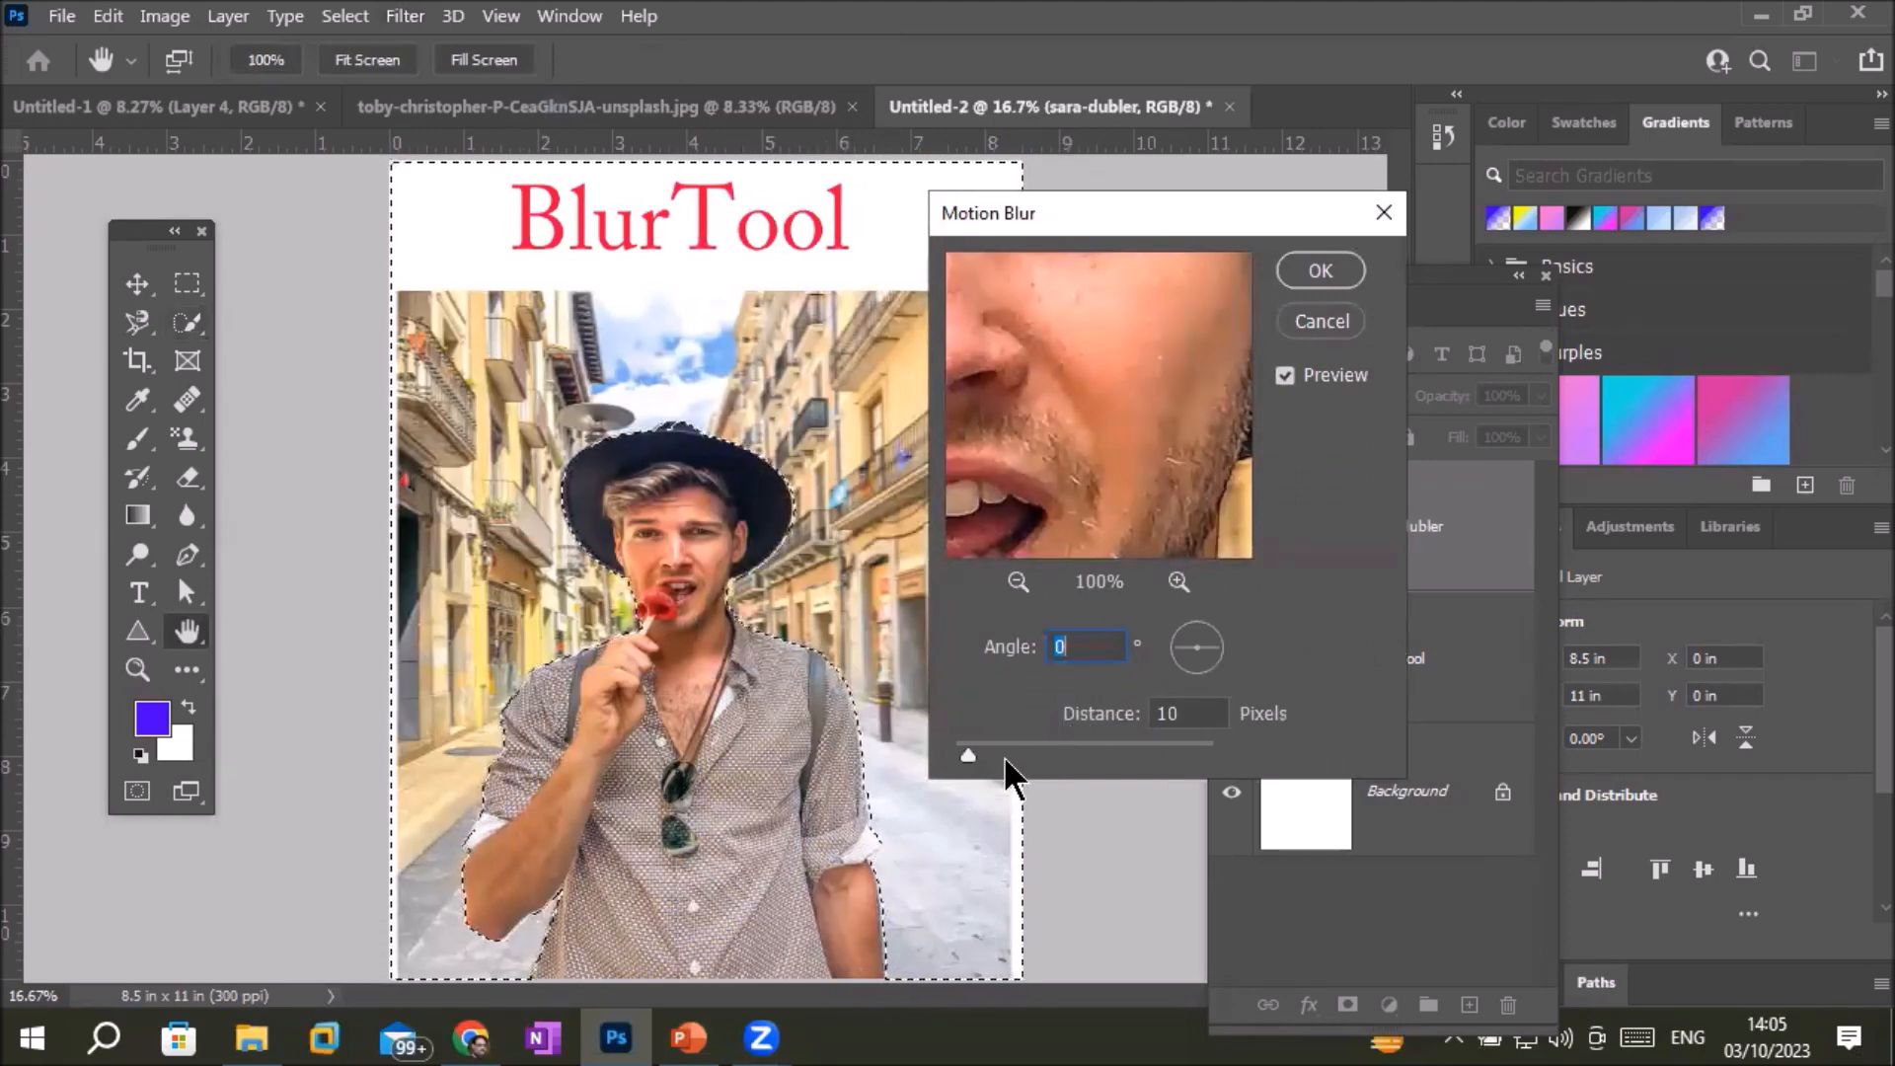
left_click_drag(969, 758, 1049, 758)
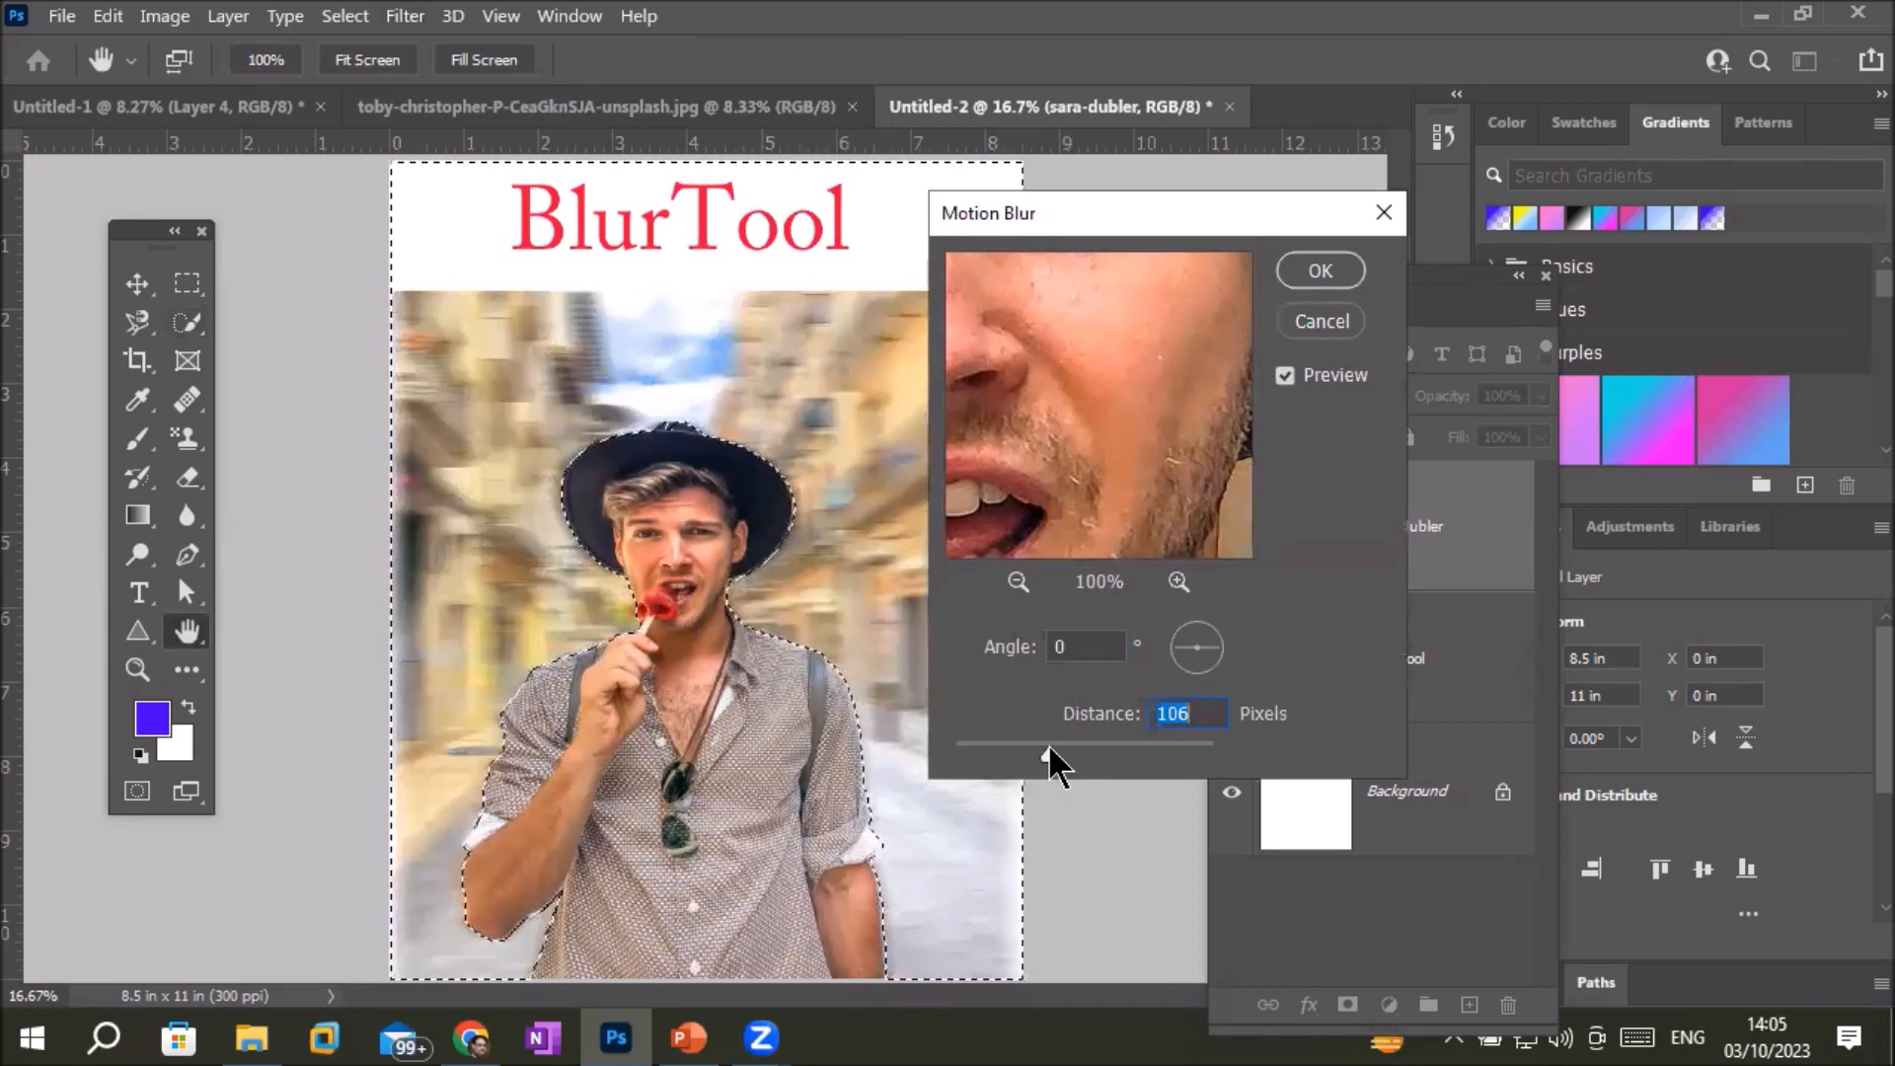
left_click_drag(1048, 759, 1091, 760)
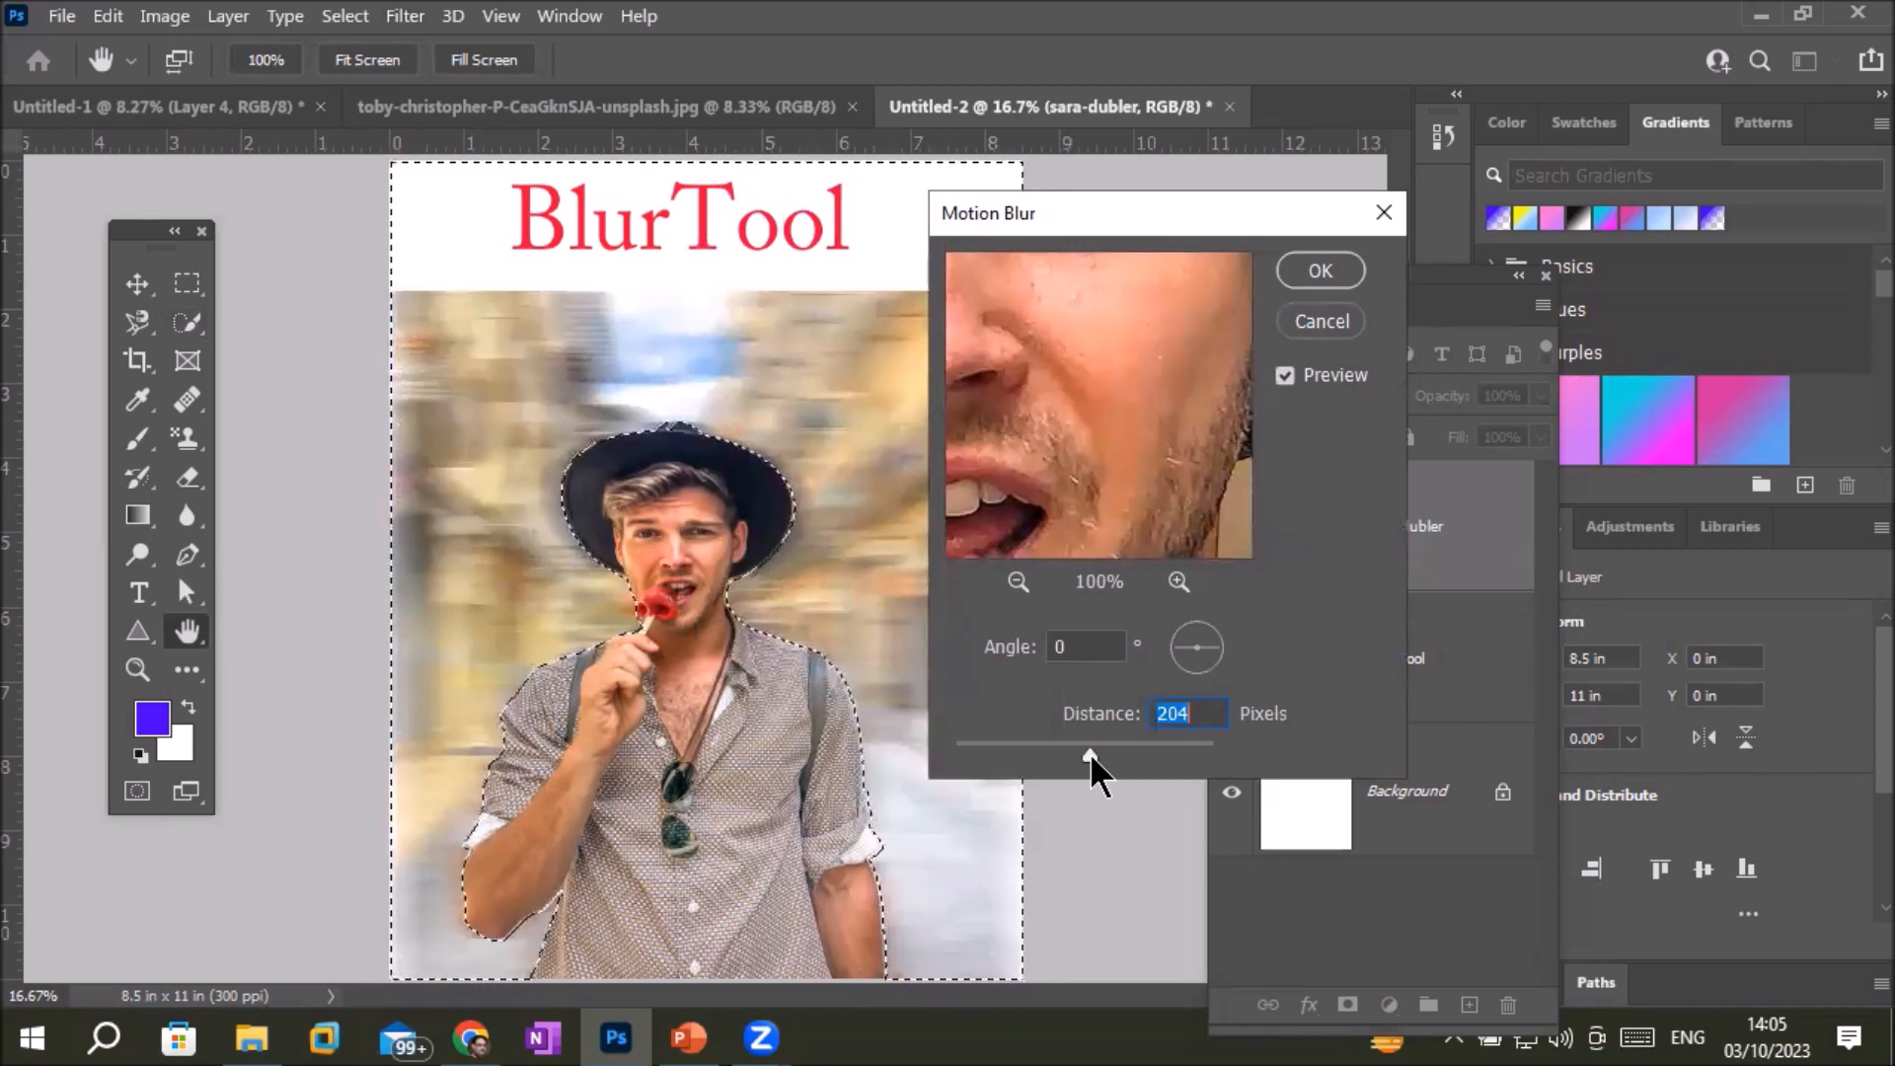
left_click(1322, 324)
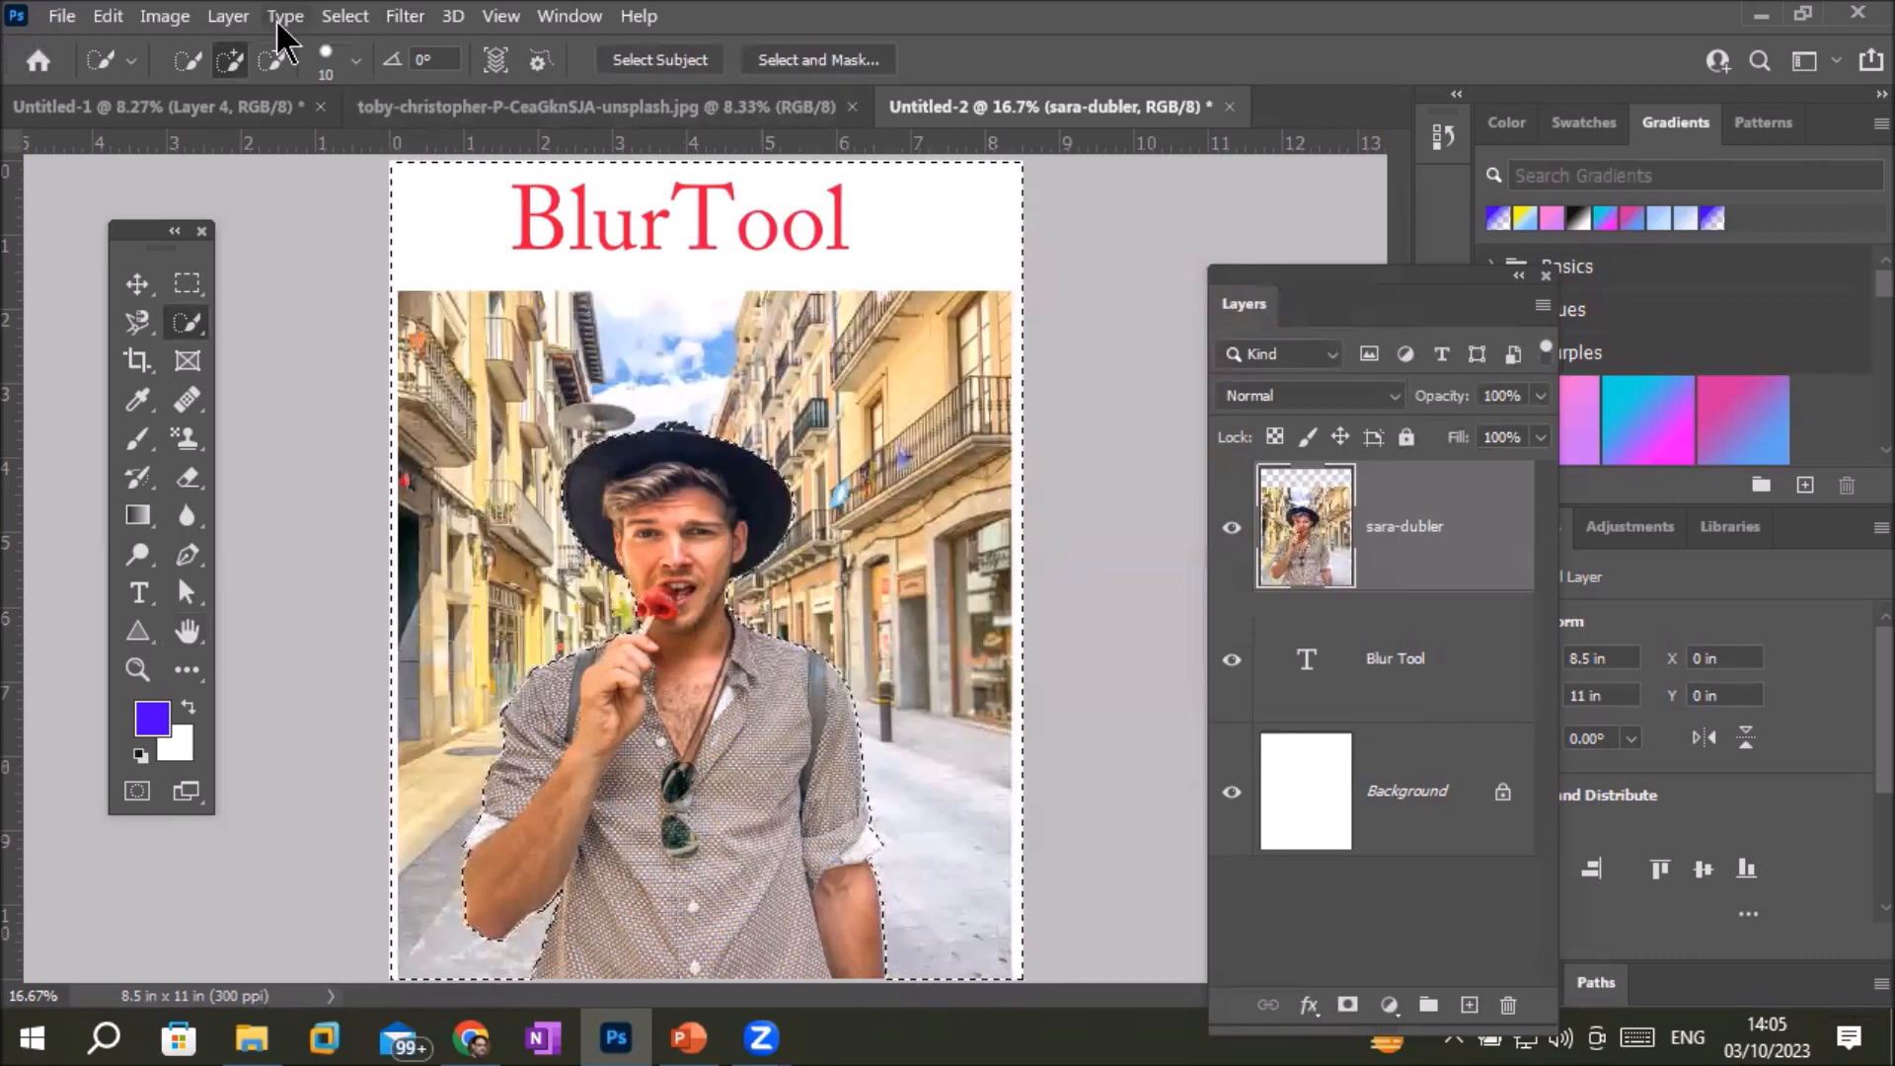
Apply a Radial Blur with an amount of 64, Spin method and Good quality to the selected background, and undo it
left_click(404, 17)
left_click(403, 17)
left_click(403, 18)
mouse_move(489, 399)
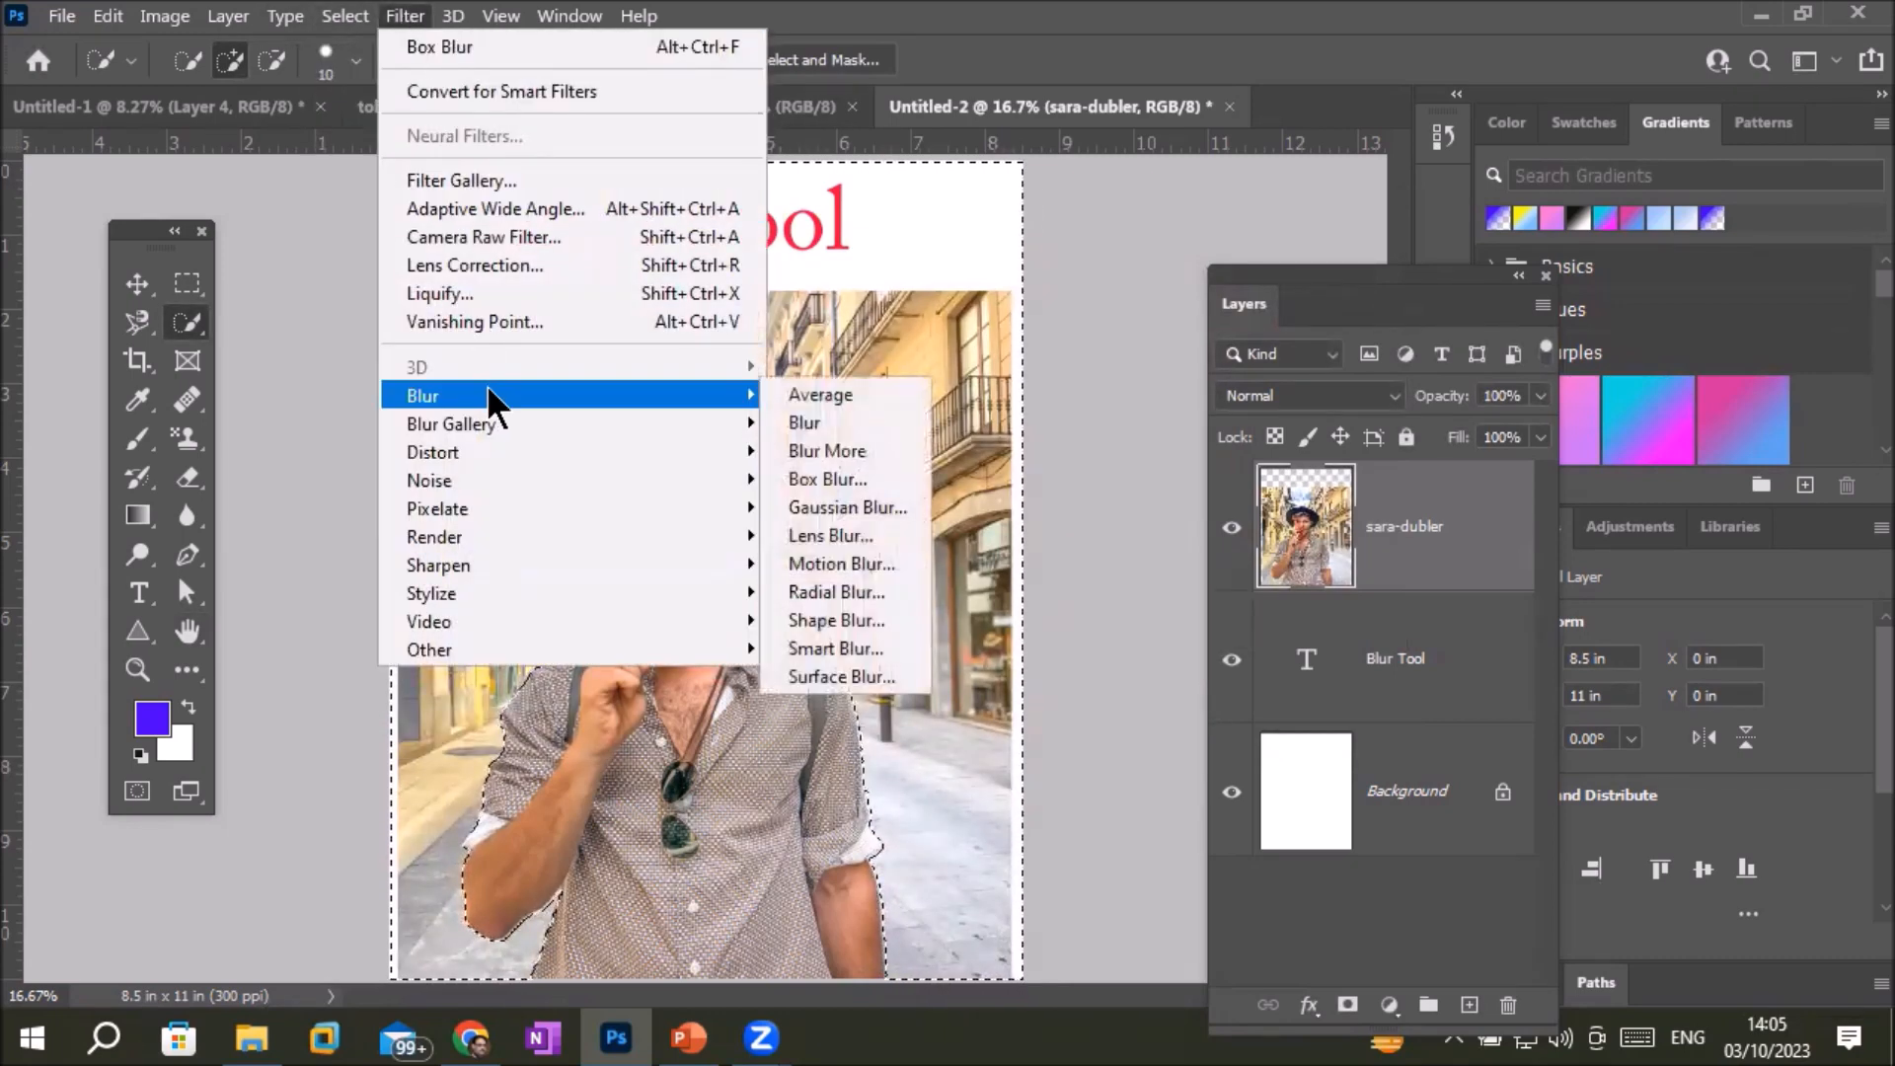
left_click(882, 593)
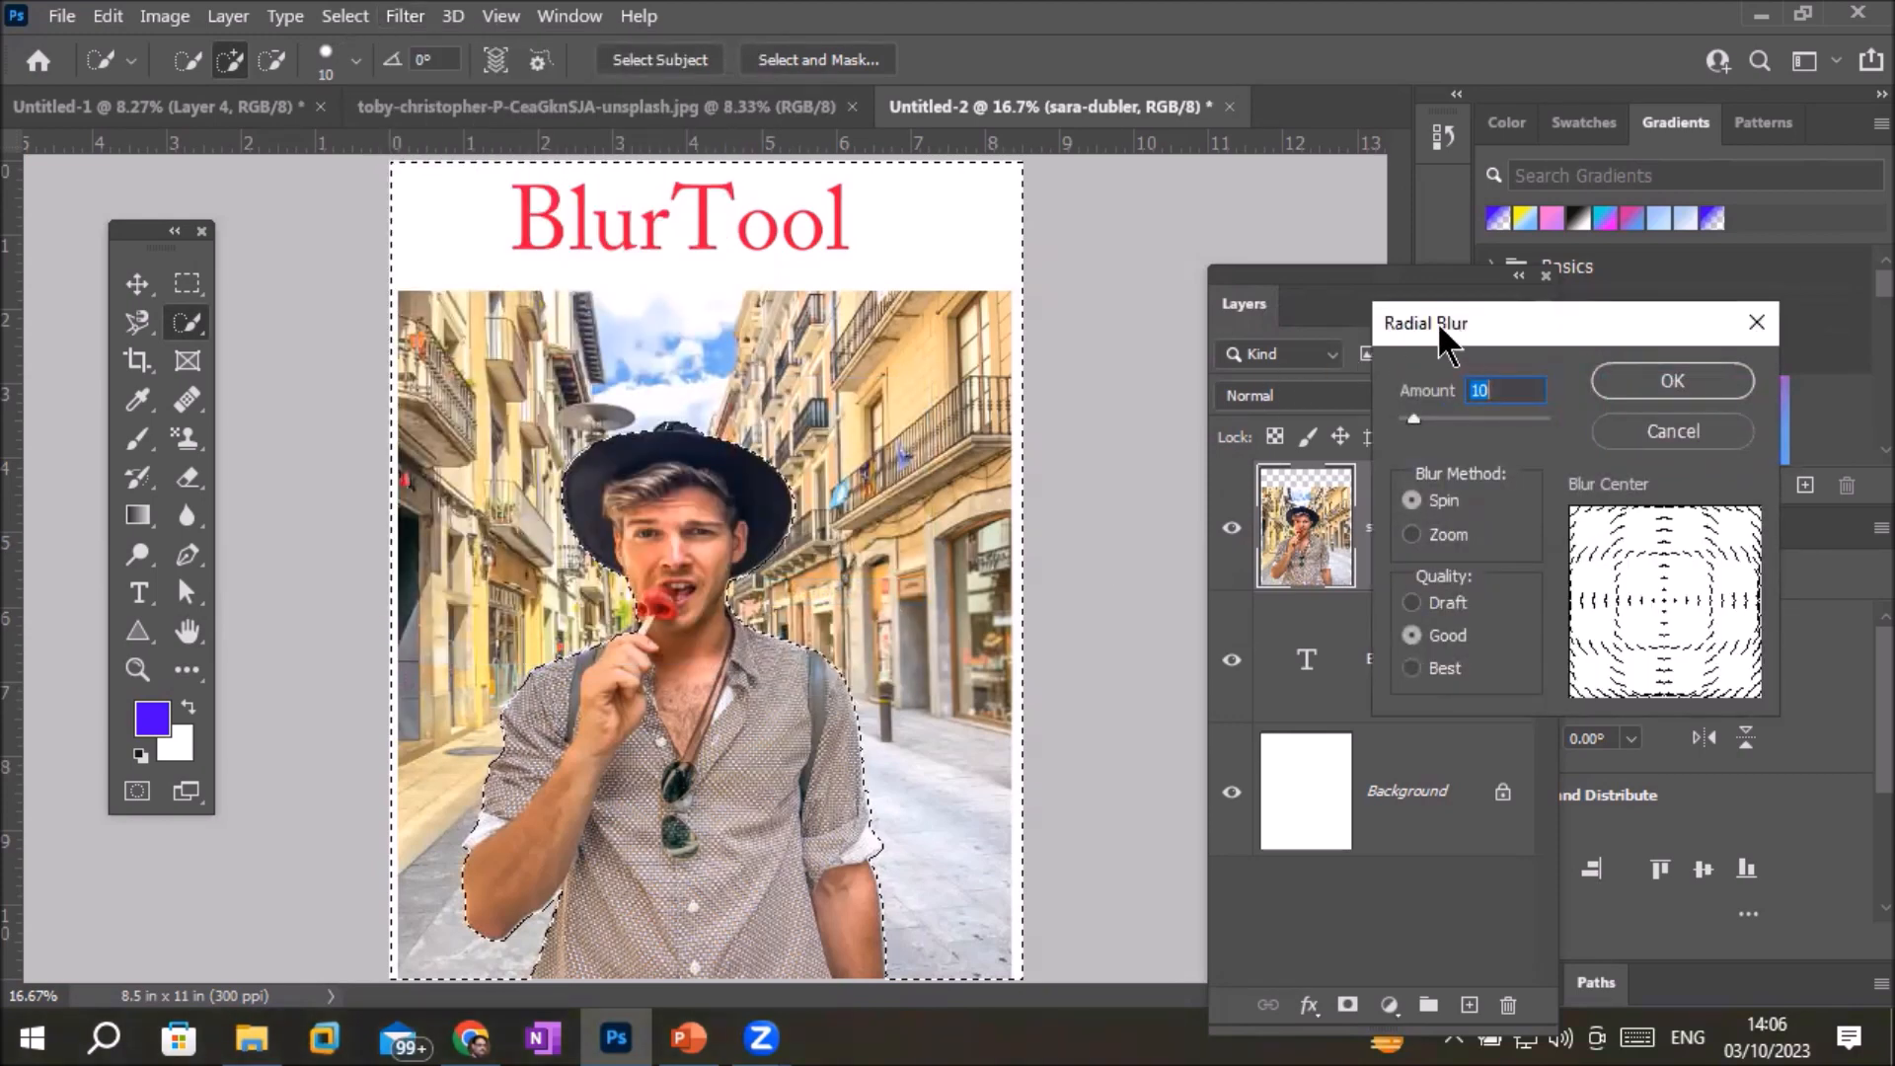
left_click_drag(1441, 341, 1144, 268)
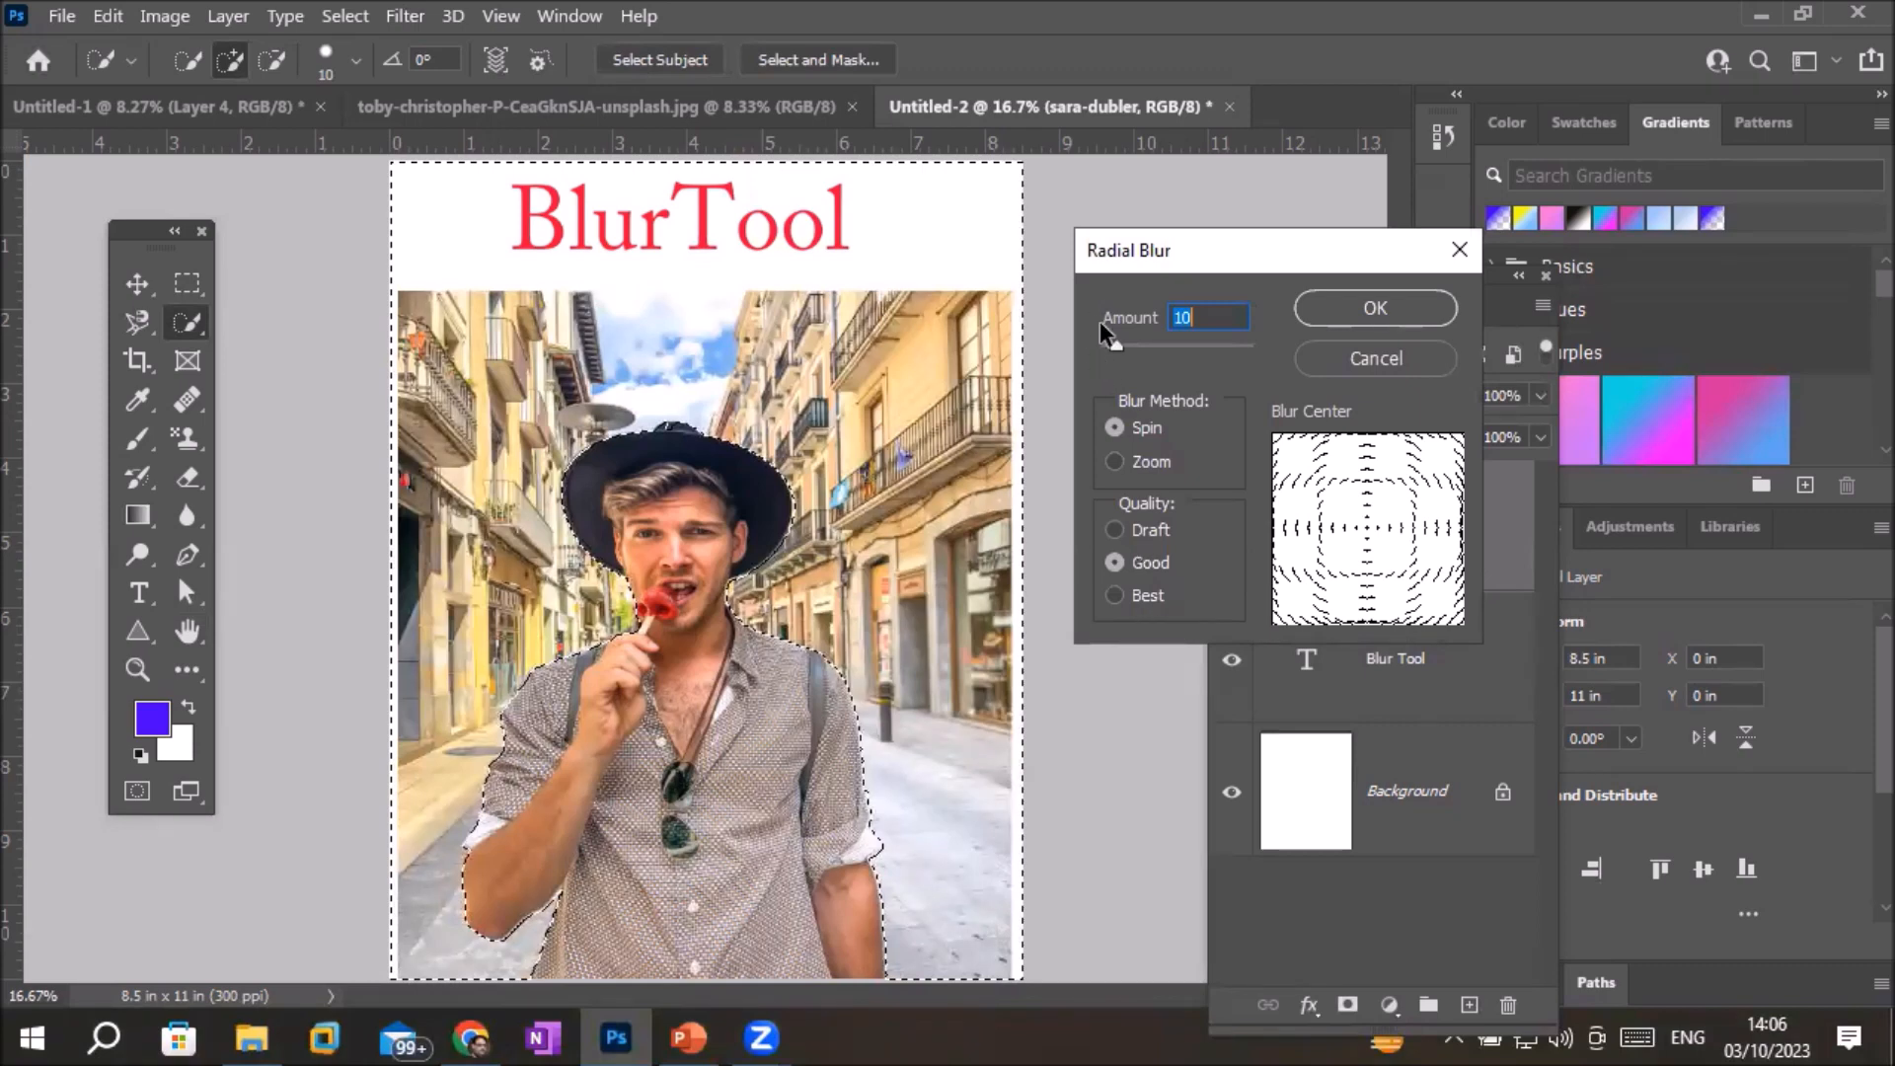
left_click_drag(1117, 353, 1148, 360)
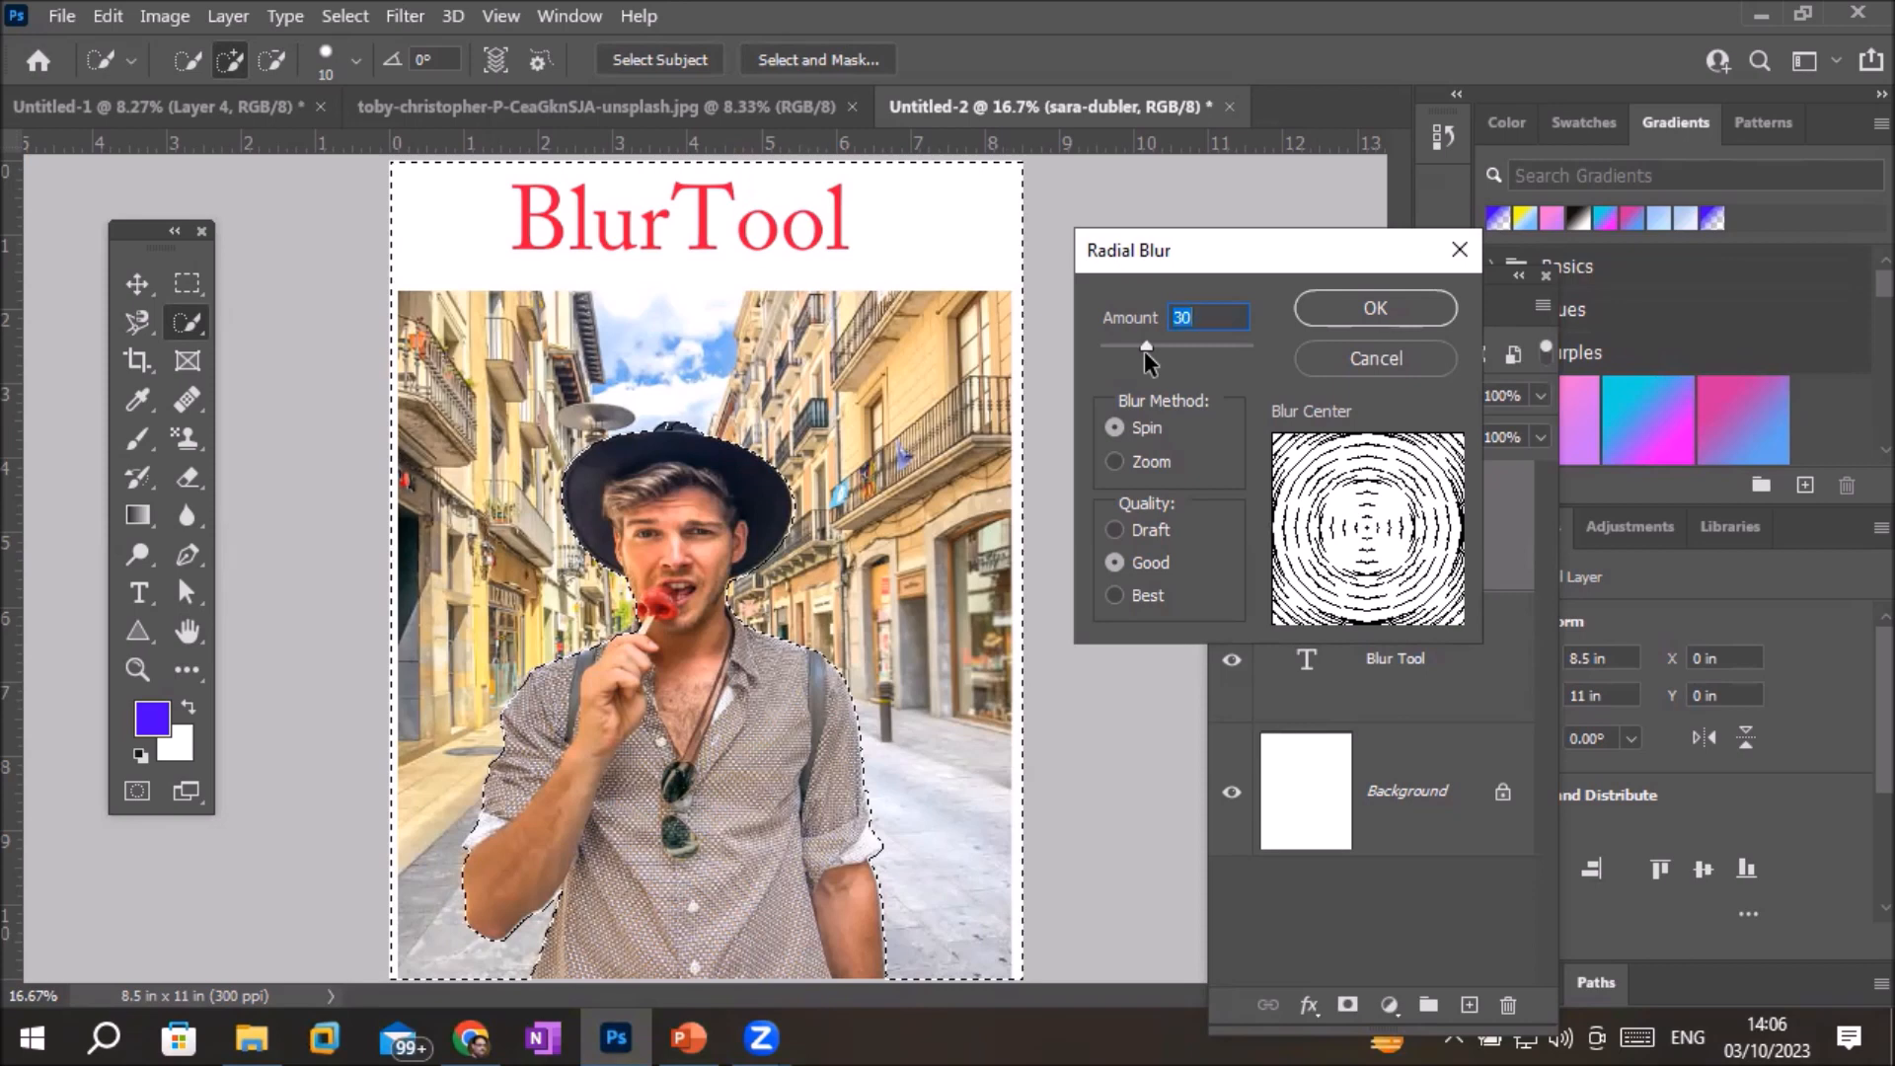
left_click(1160, 348)
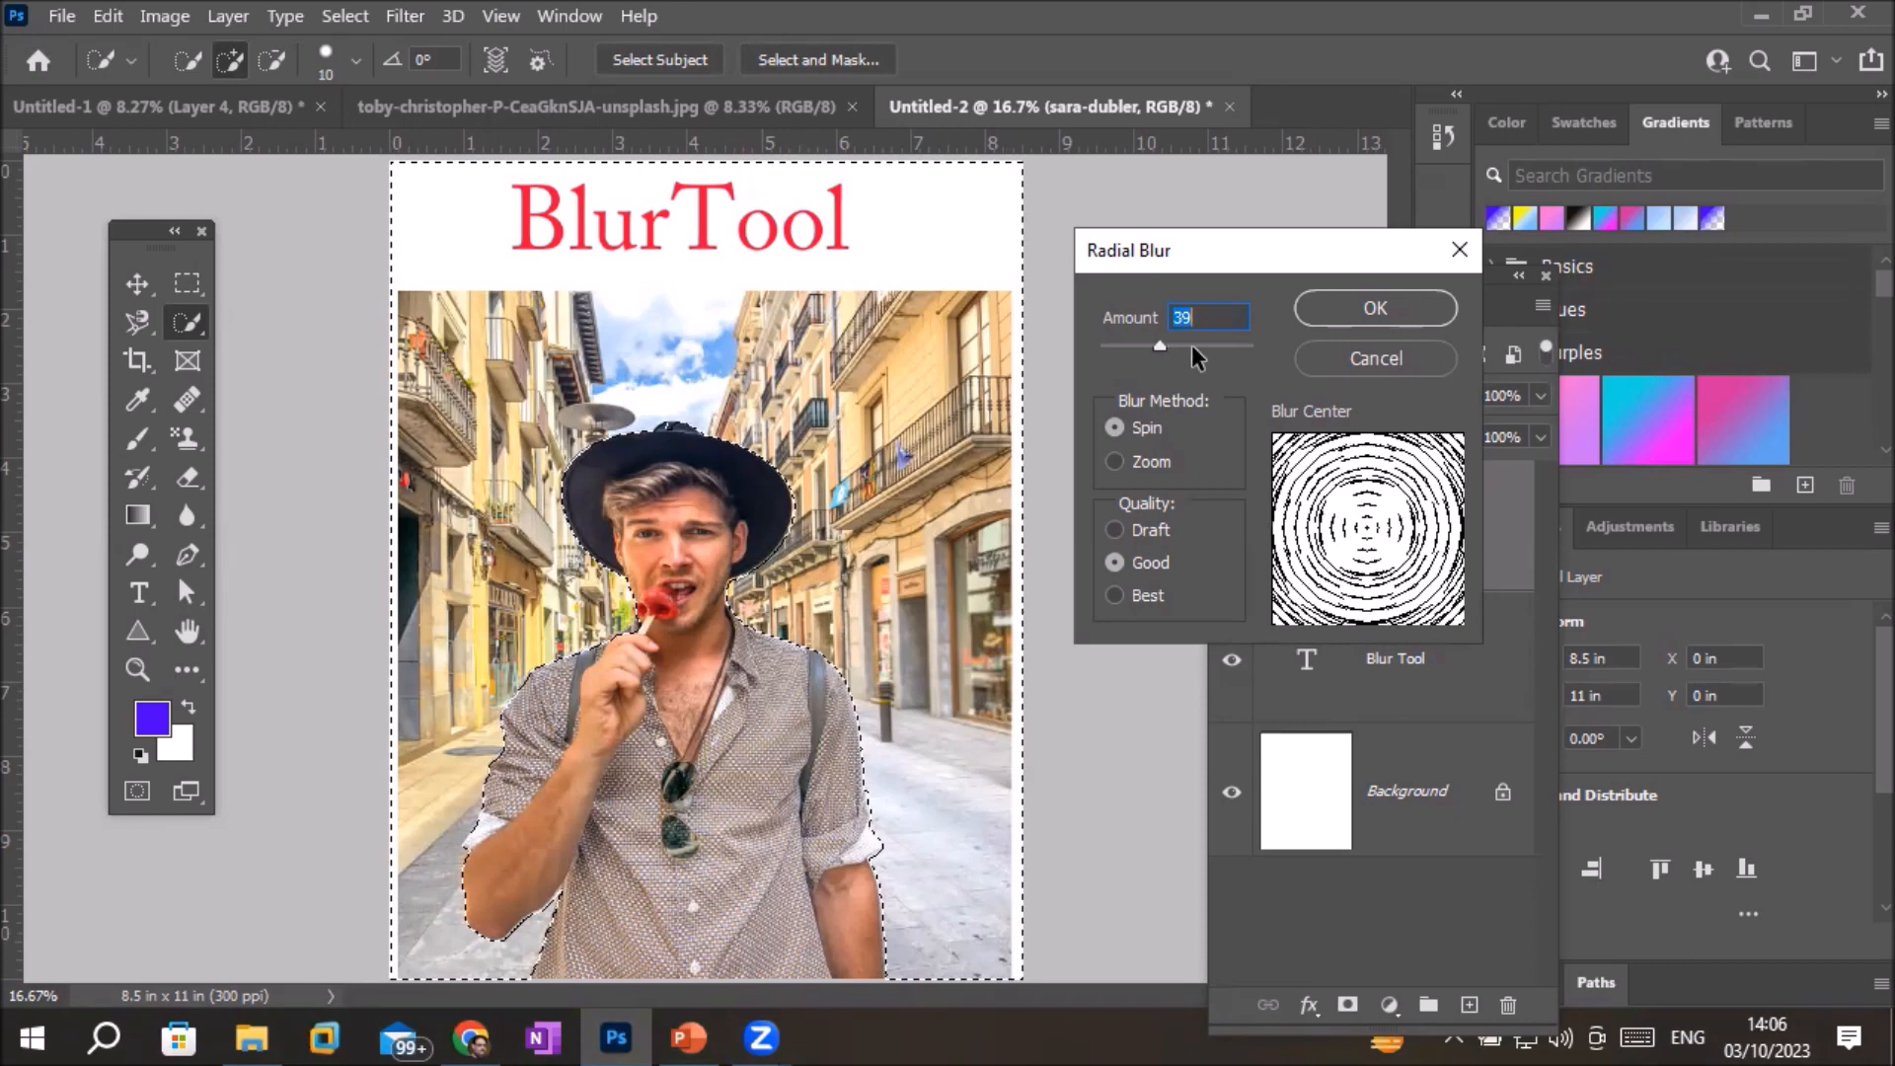
left_click(1194, 346)
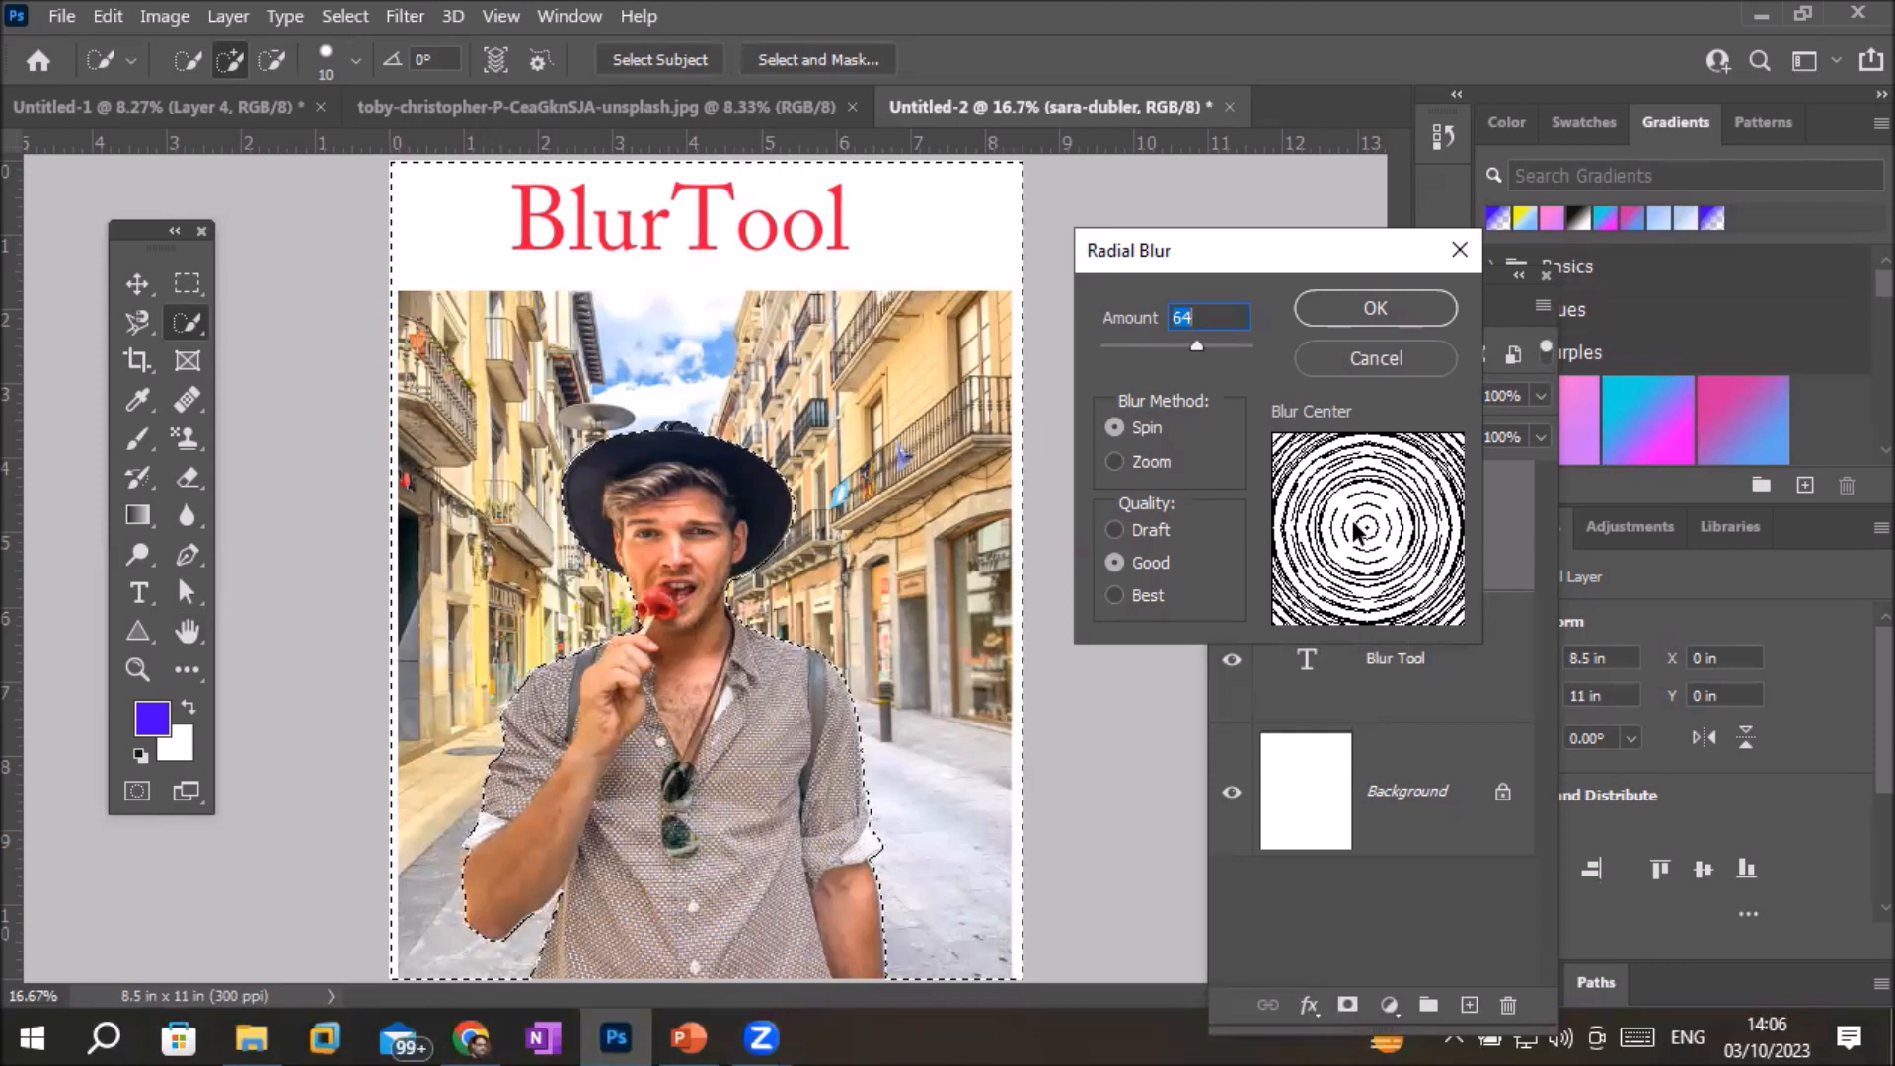
left_click(1375, 310)
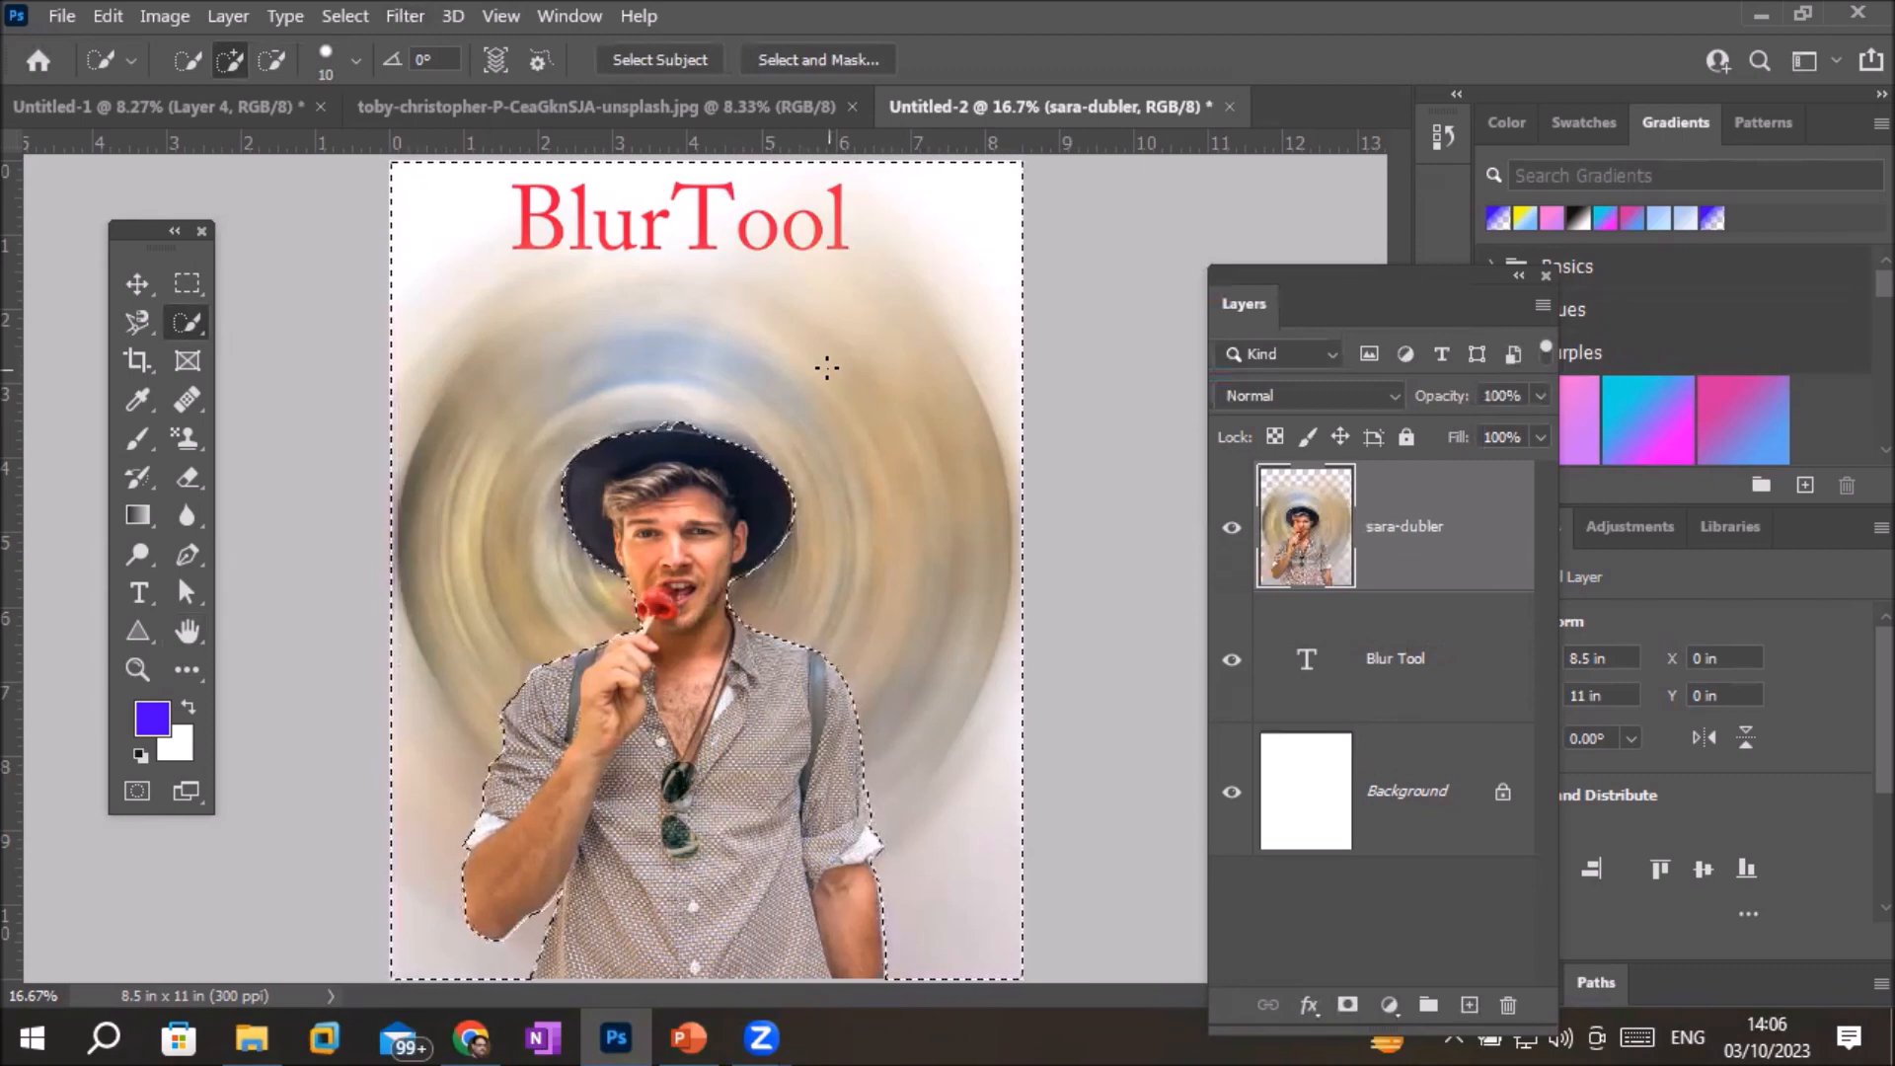
key("ctrl+z")
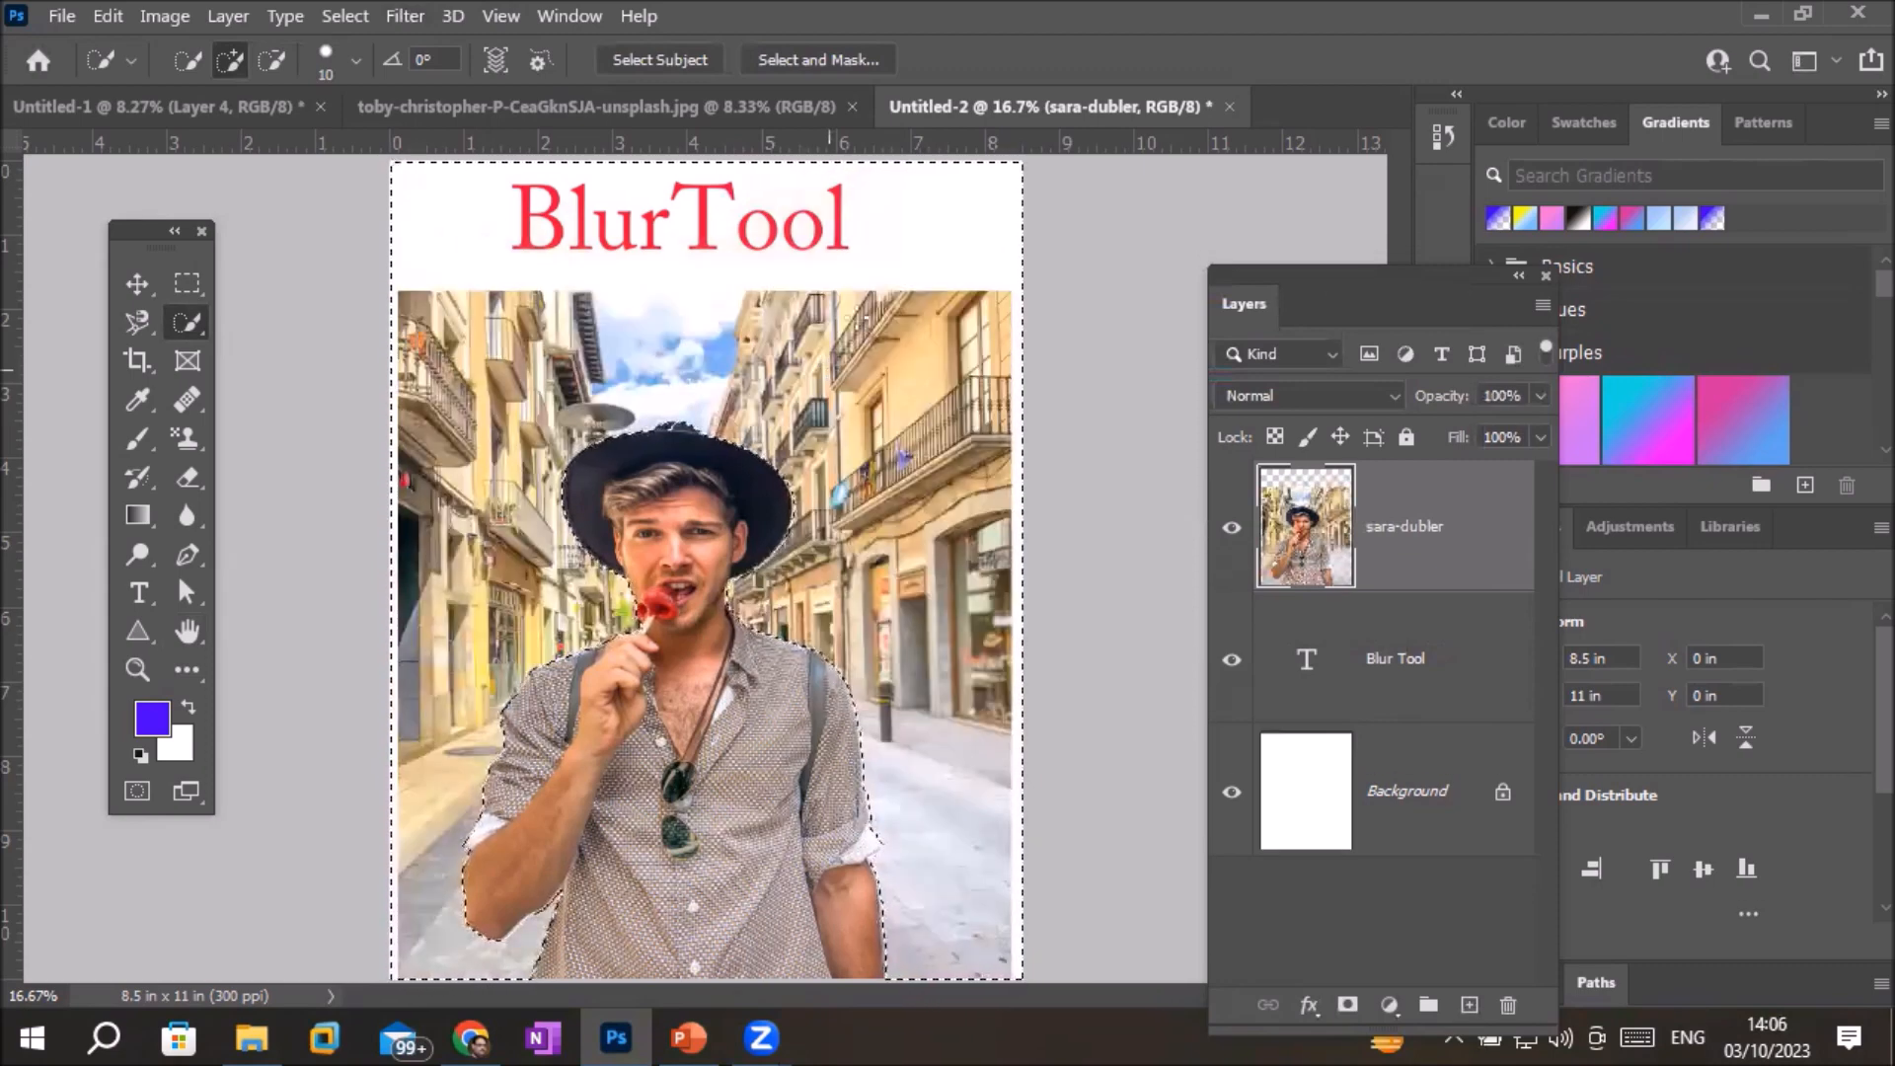
Apply a Shape Blur with a radius of 325 pixels and the tree shape to the selected background
left_click(406, 18)
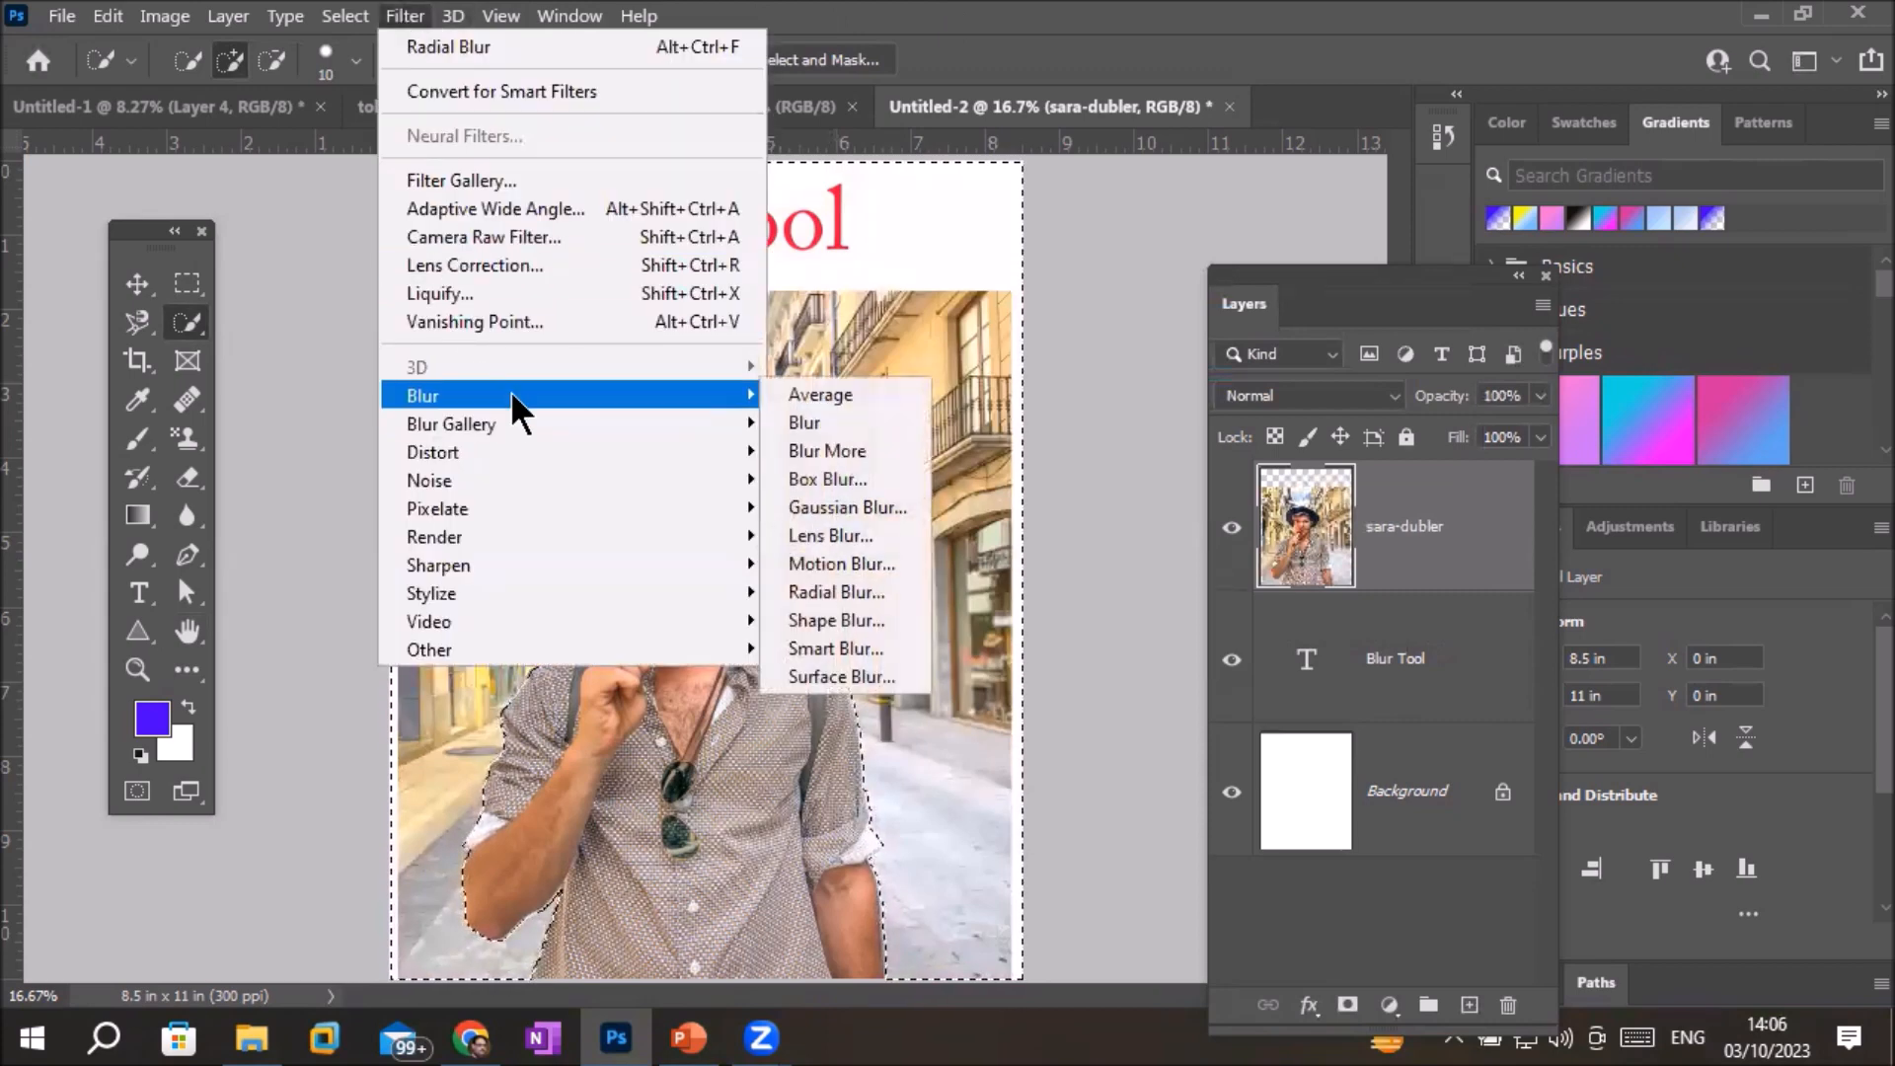
left_click(875, 622)
left_click_drag(858, 79, 1233, 206)
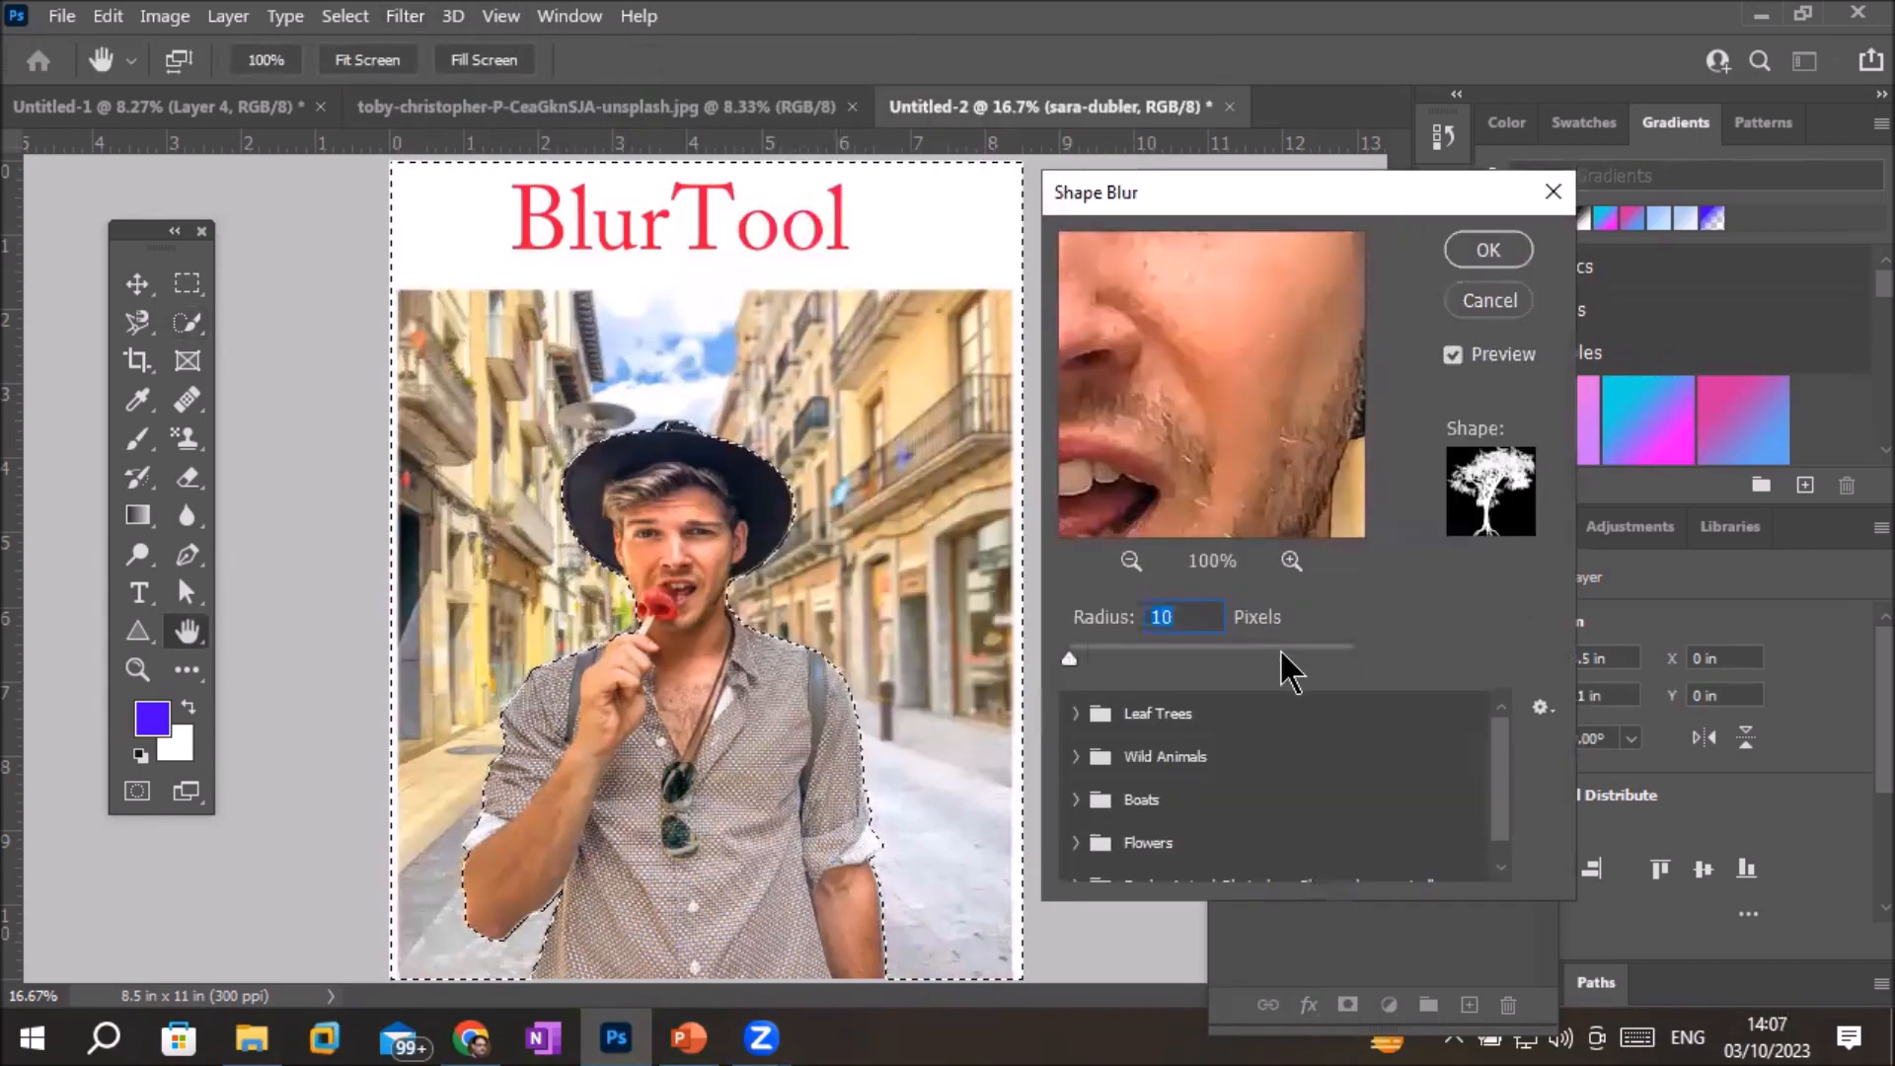
left_click_drag(1169, 168, 1078, 111)
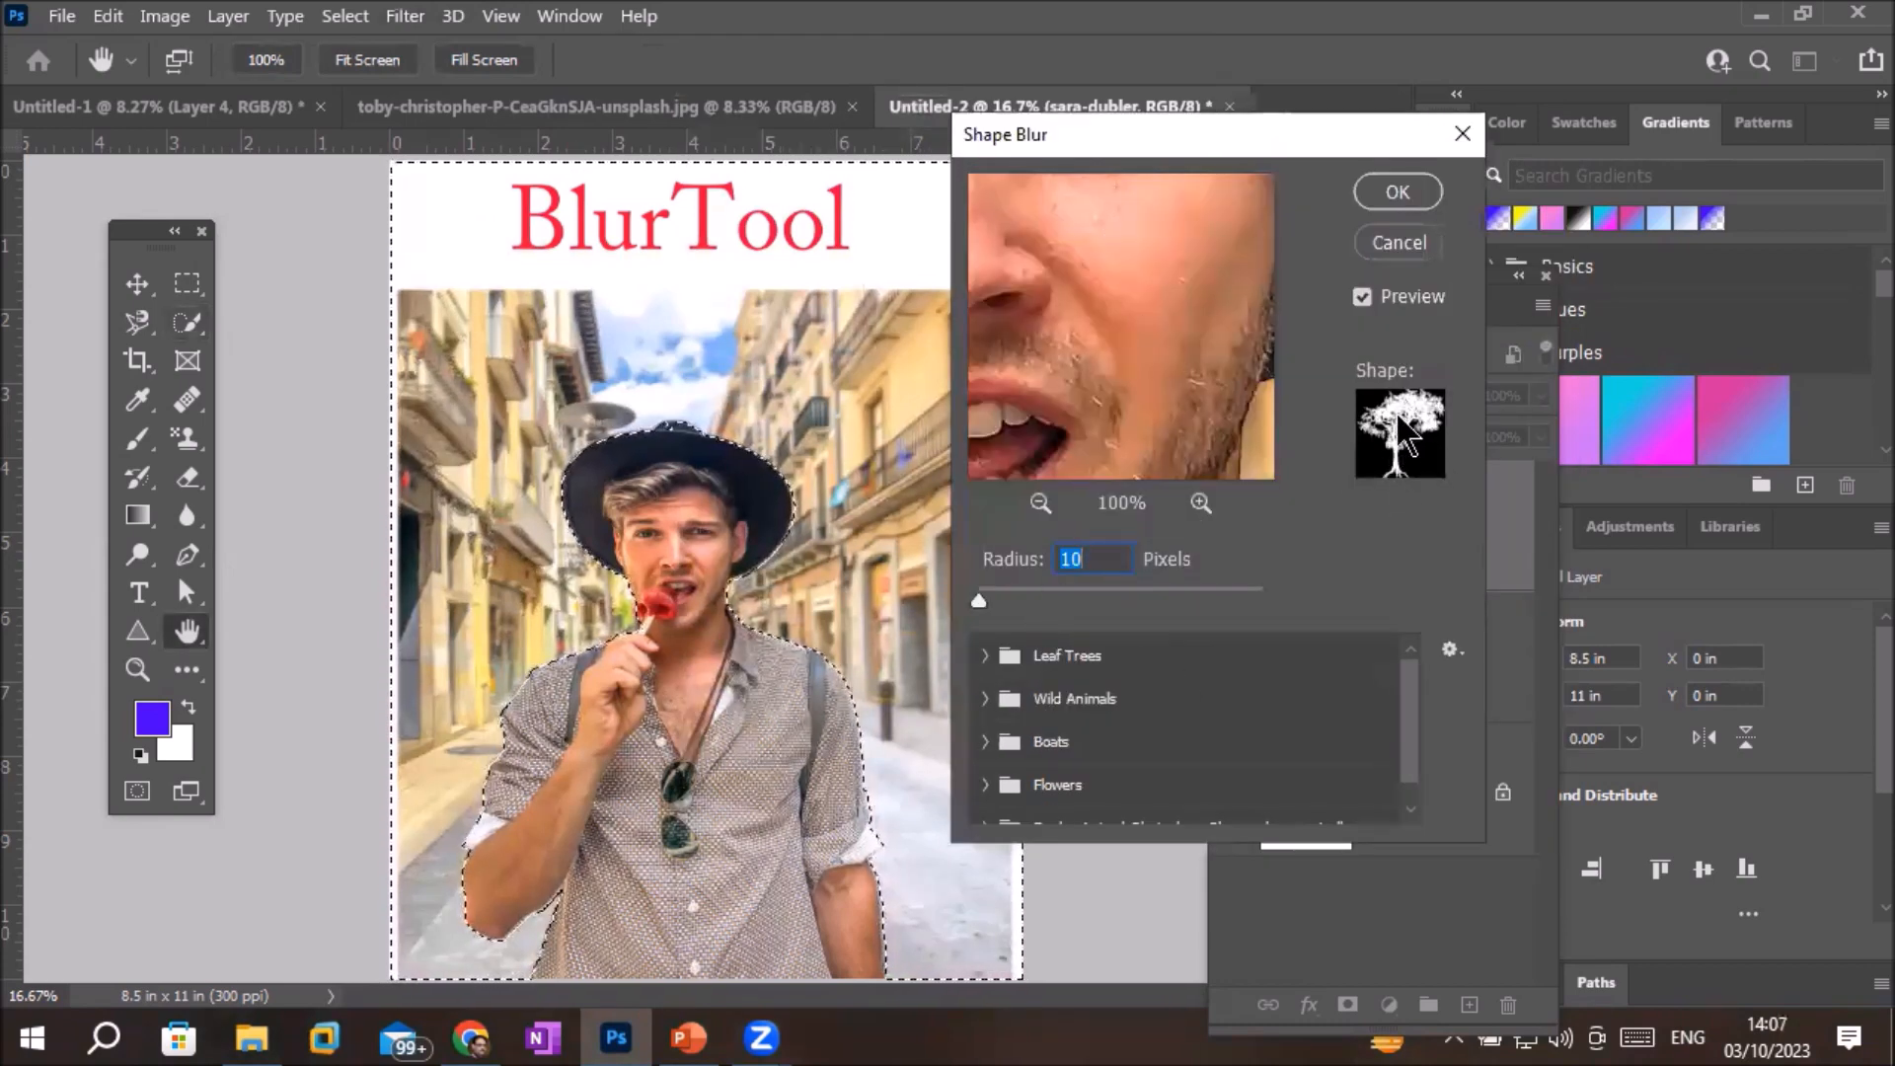
left_click_drag(978, 602, 1014, 602)
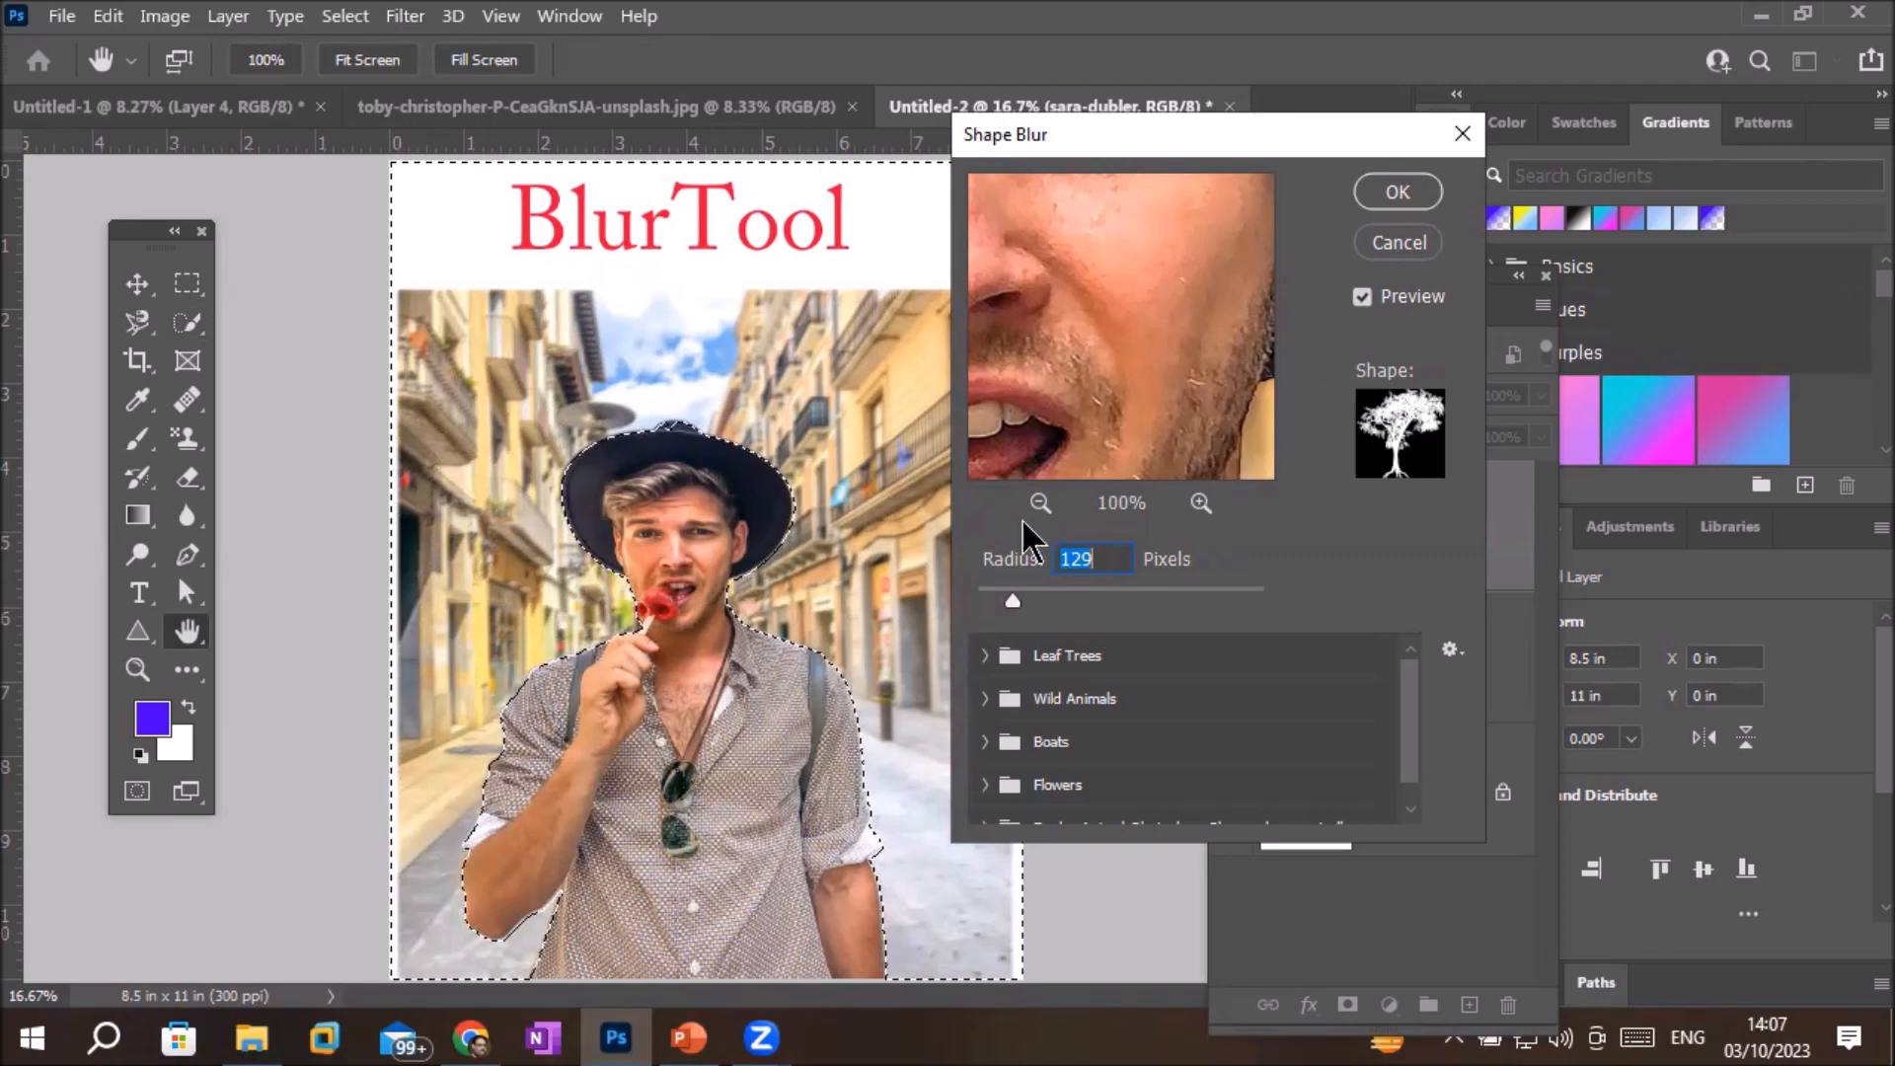
left_click_drag(1013, 603, 1031, 604)
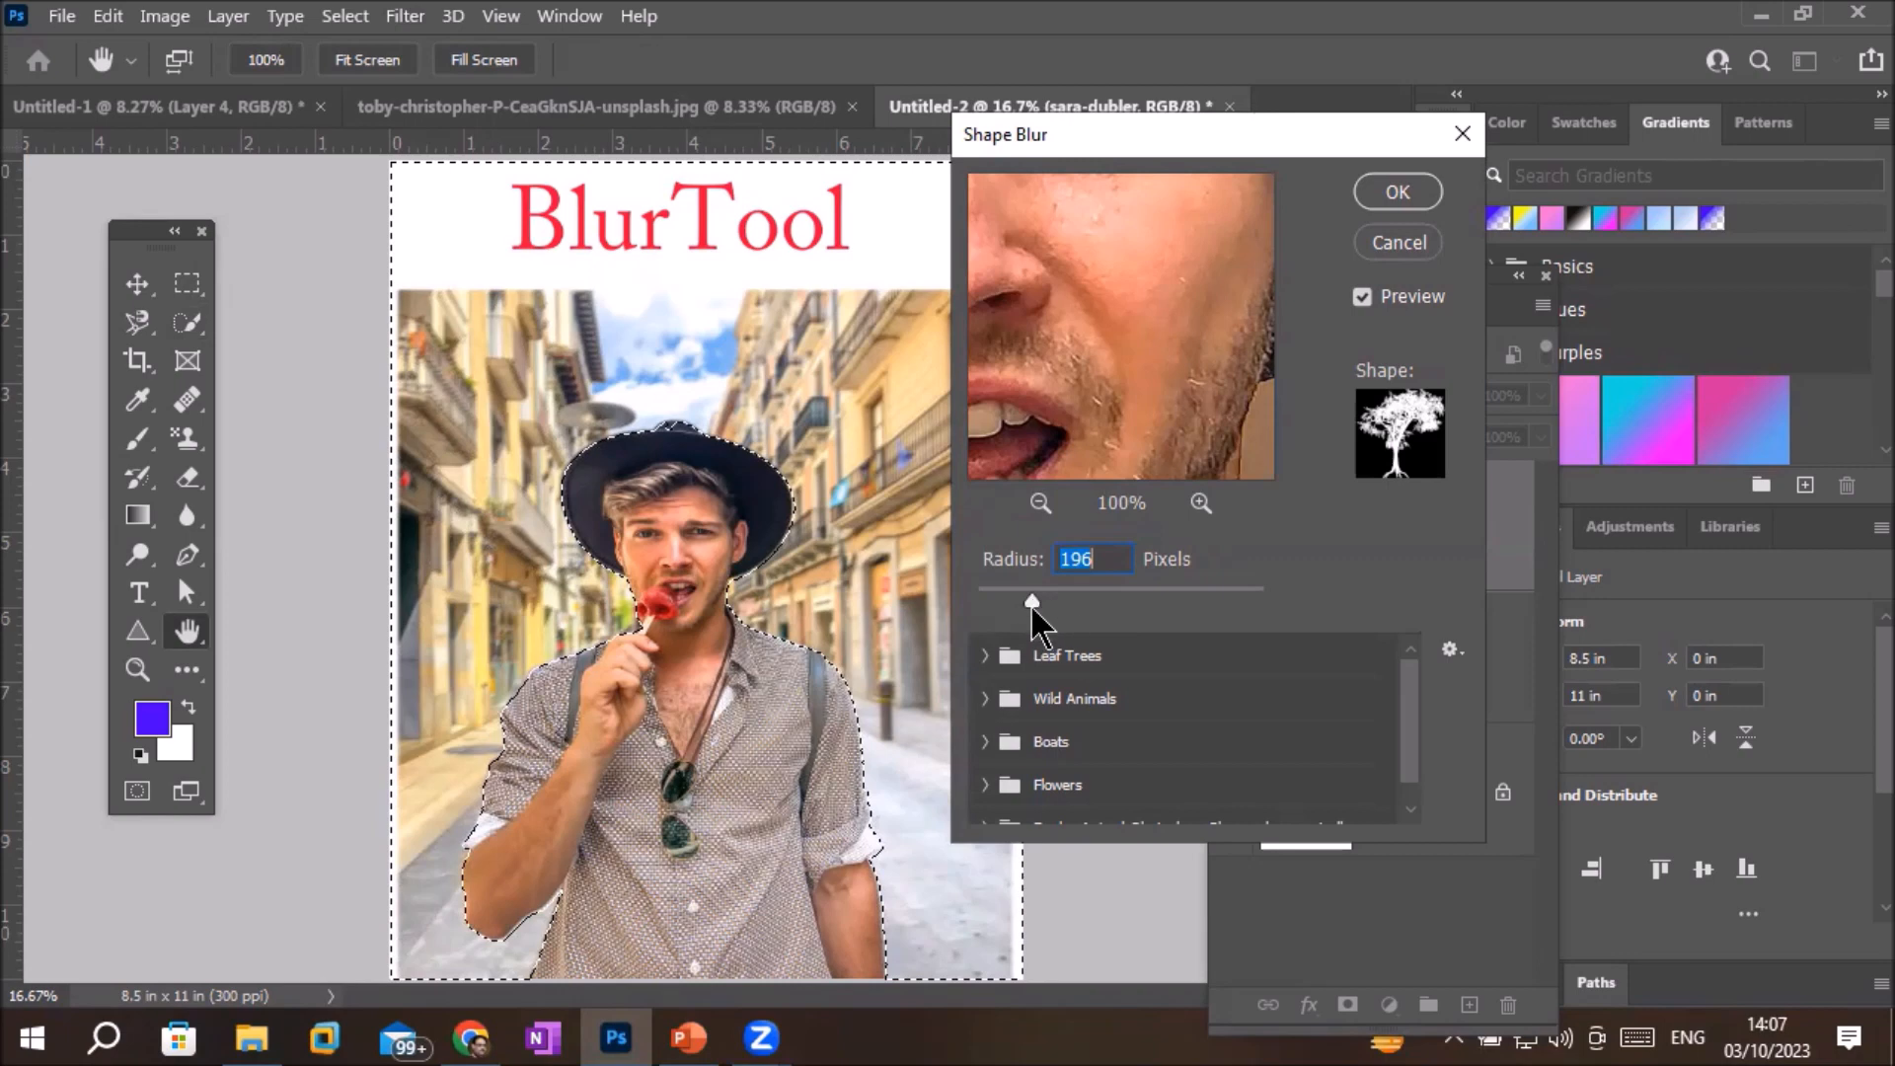
left_click_drag(1032, 605, 1068, 608)
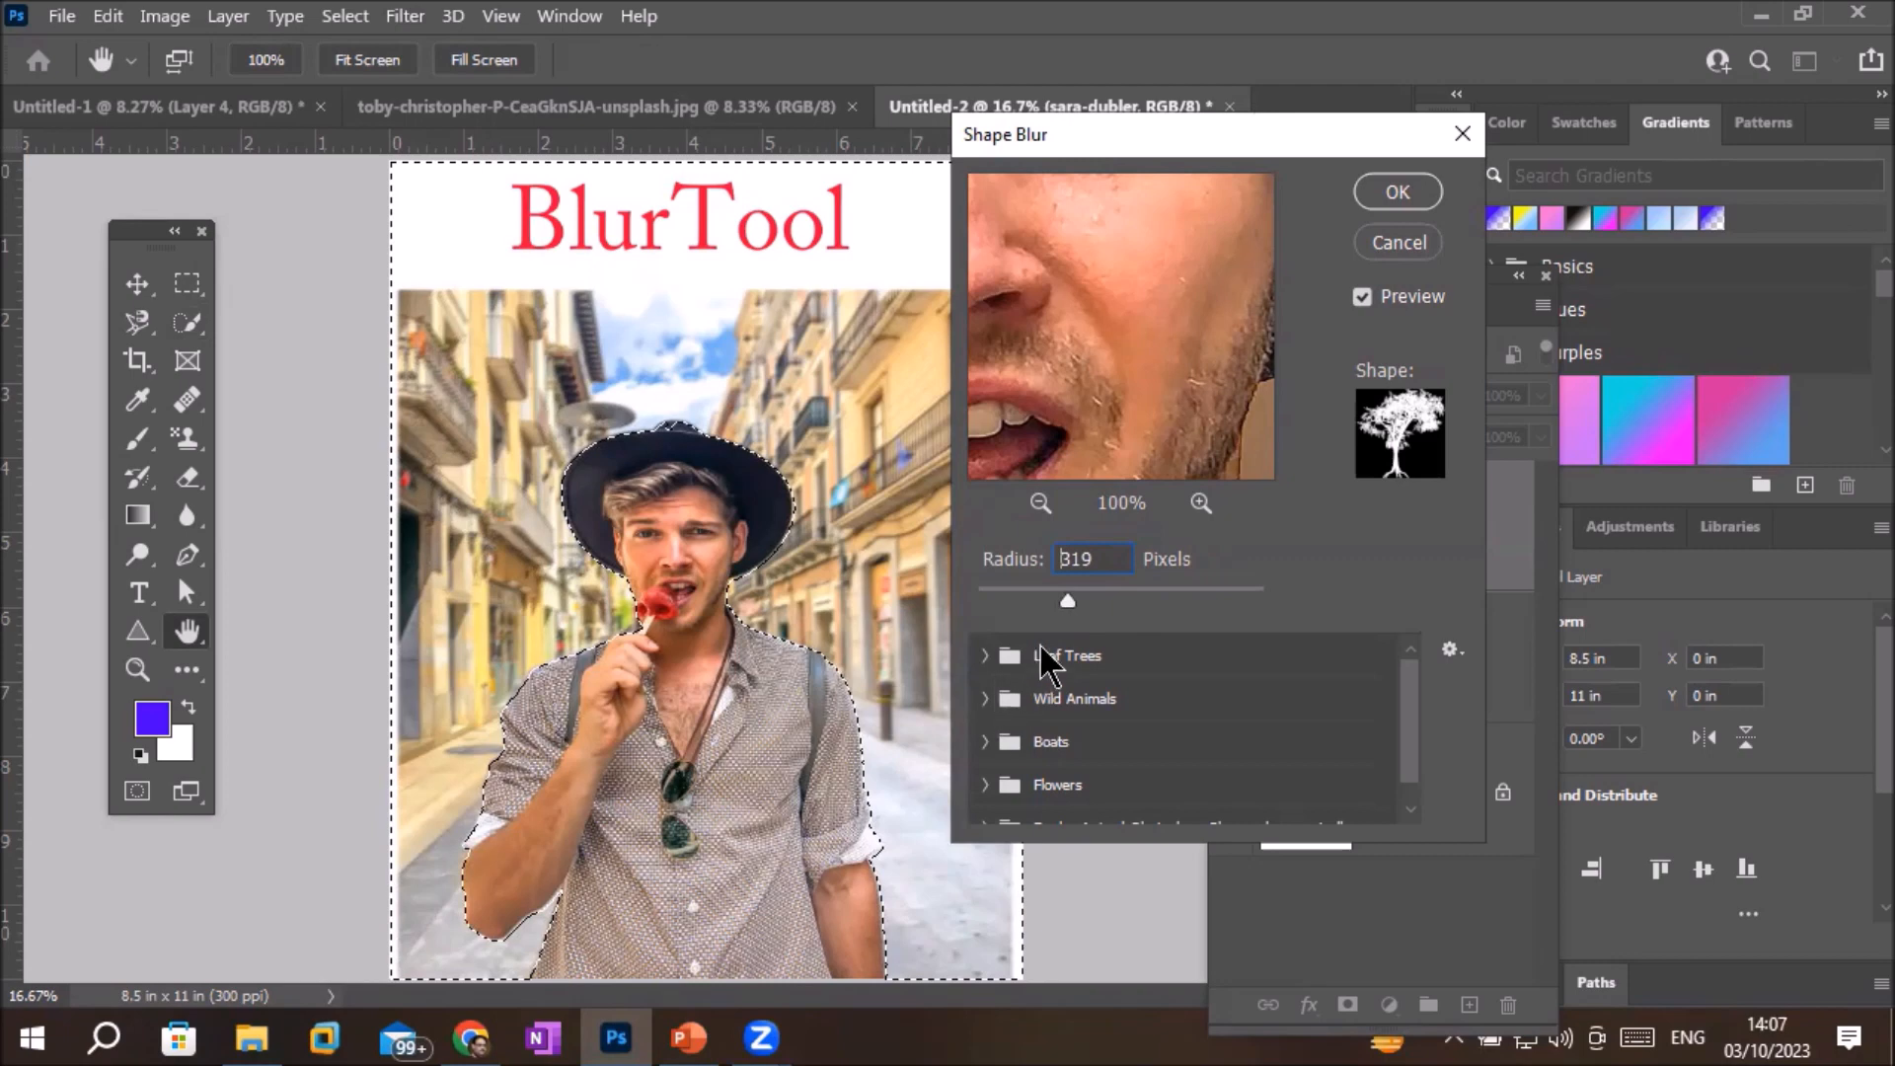
left_click(1069, 603)
left_click_drag(1069, 599, 1074, 599)
left_click(987, 656)
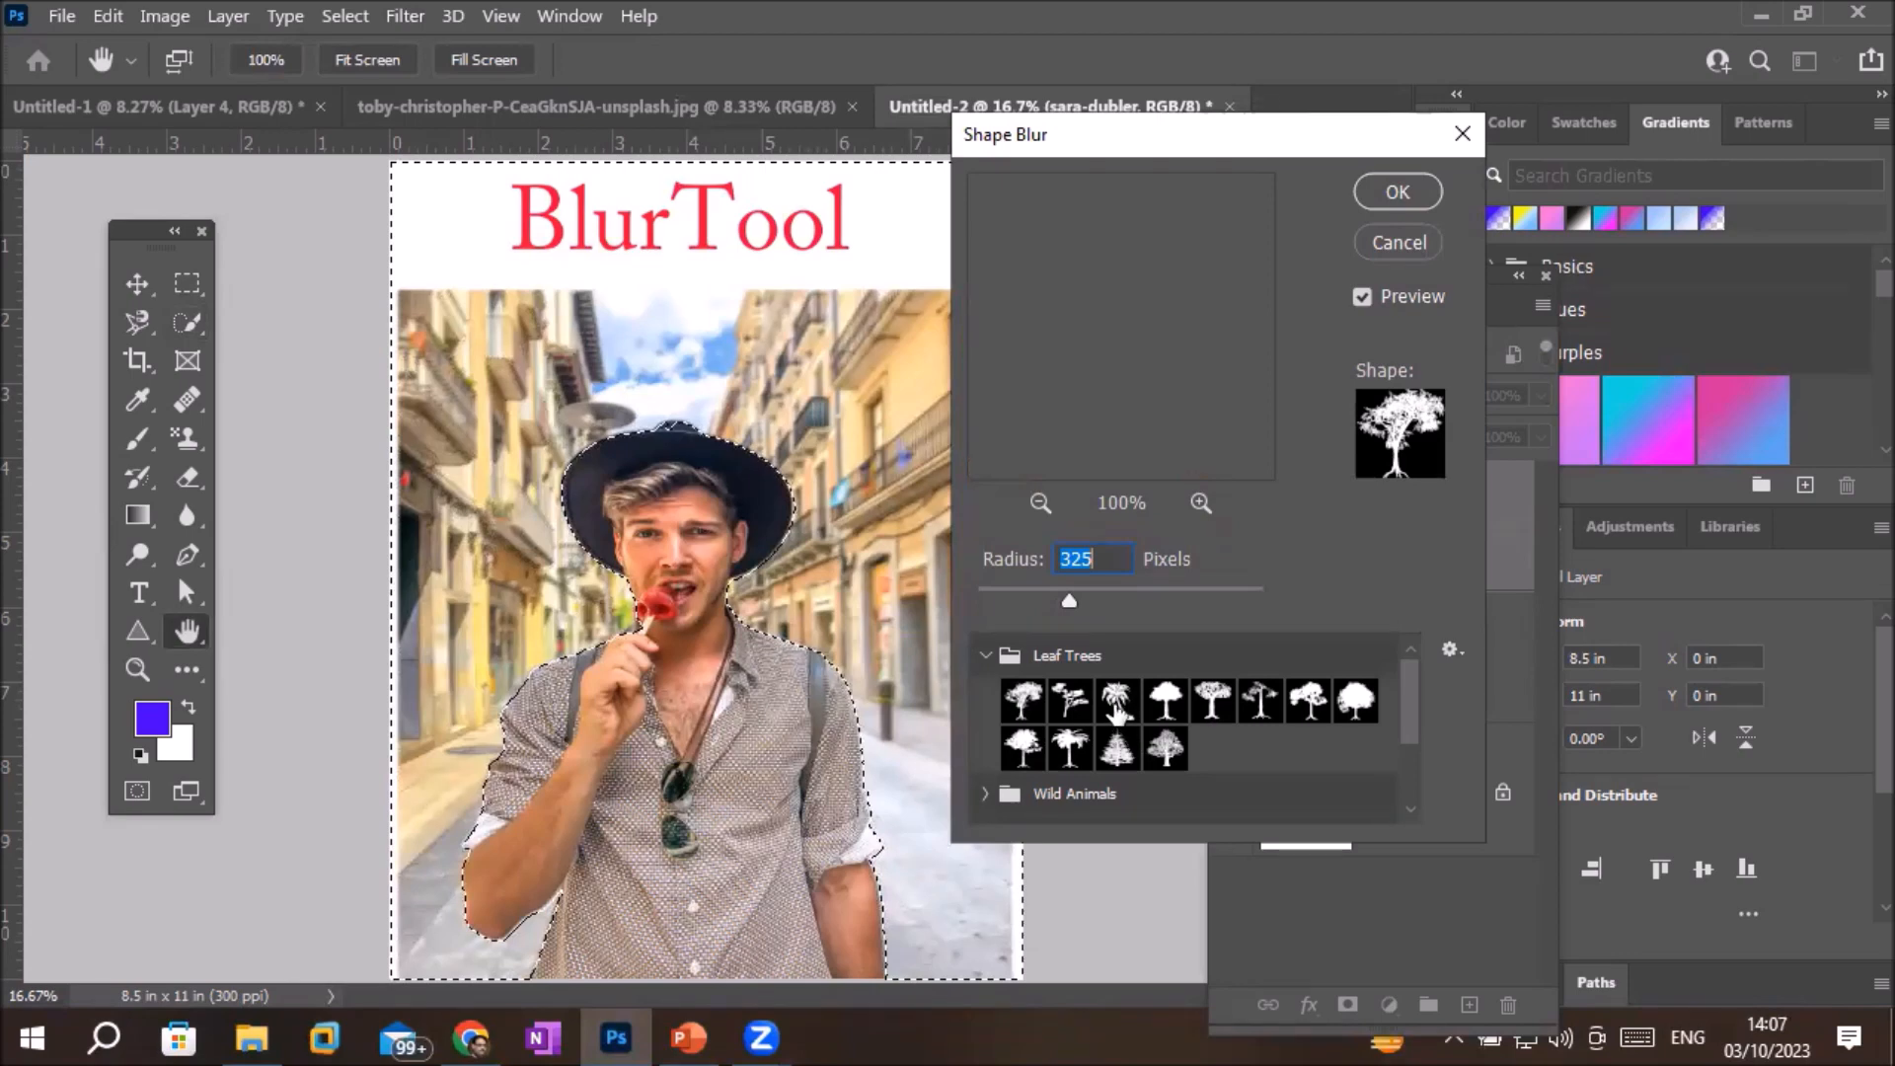
left_click(1401, 194)
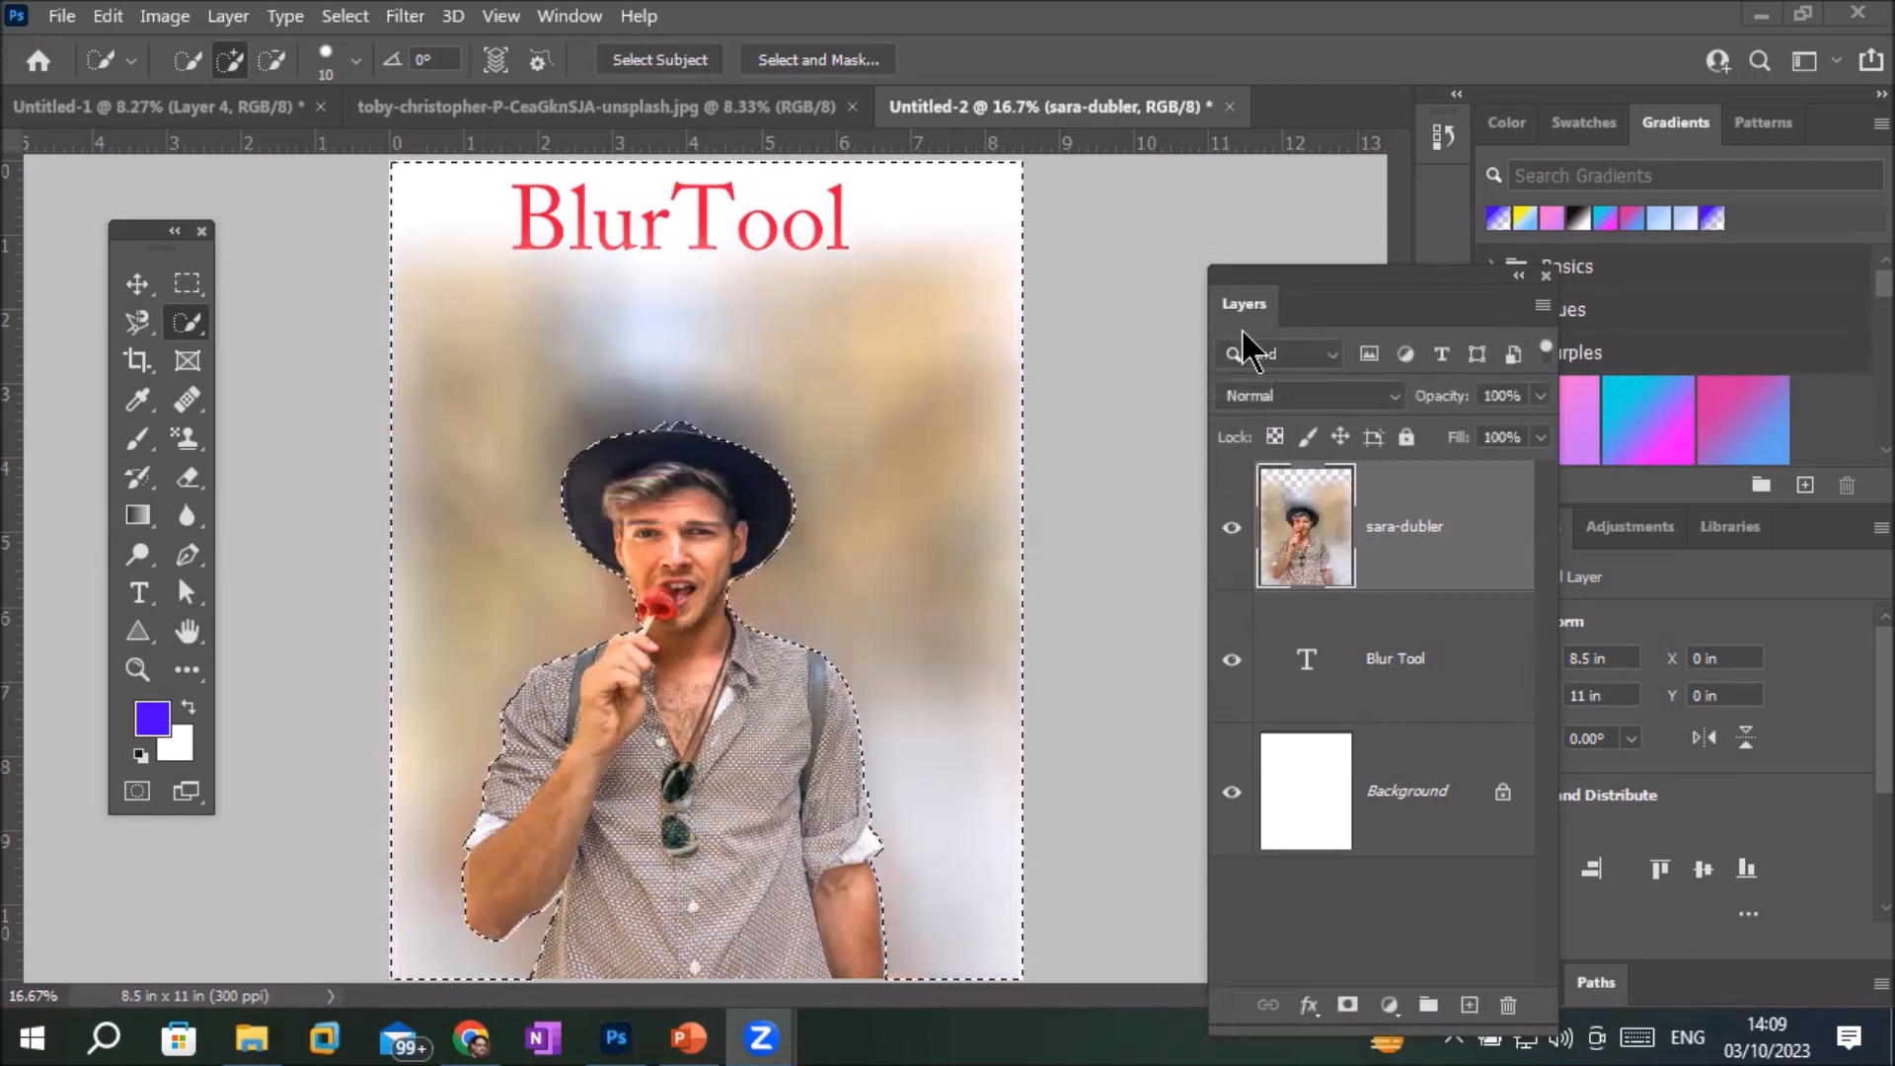
Examine the blurred background around the man and look over the available Blur, Blur Gallery and Distort filters
scroll(738, 738, "up", 2)
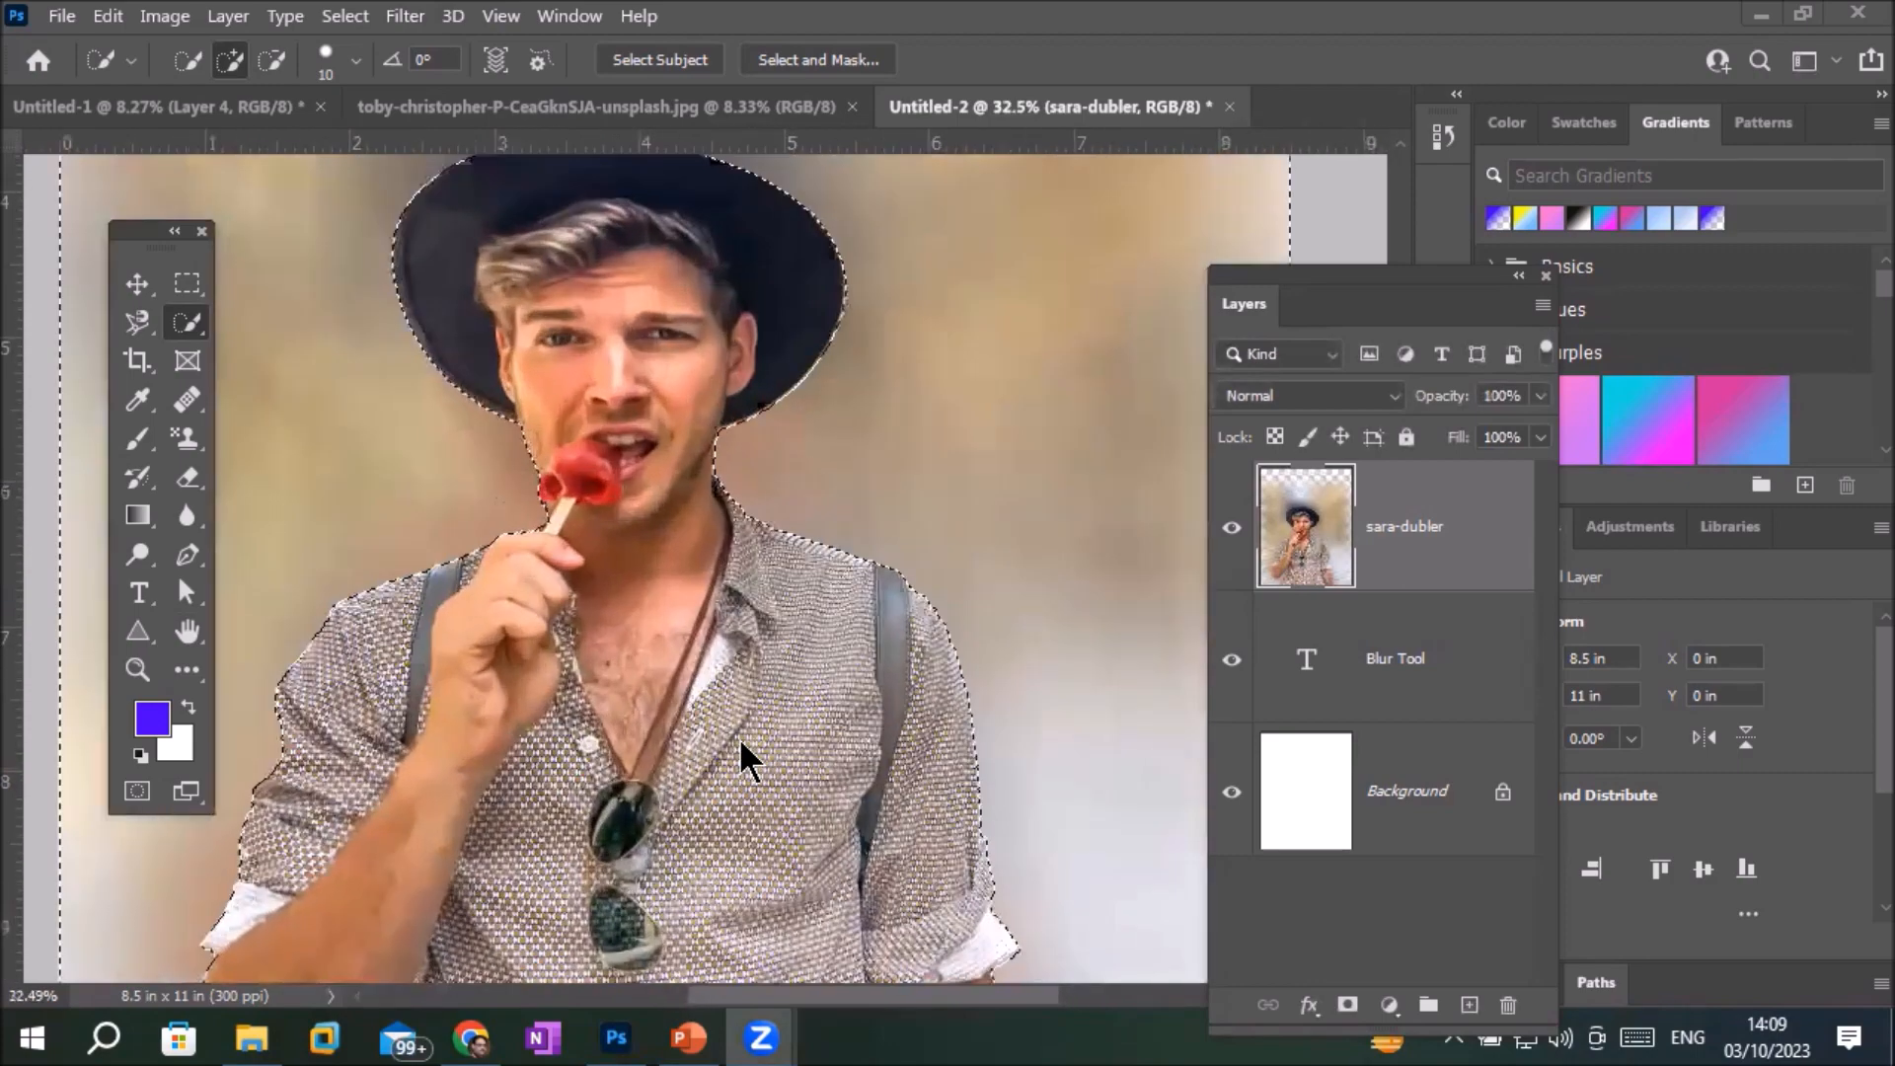
scroll(738, 740, "down", 4)
scroll(871, 809, "up", 2)
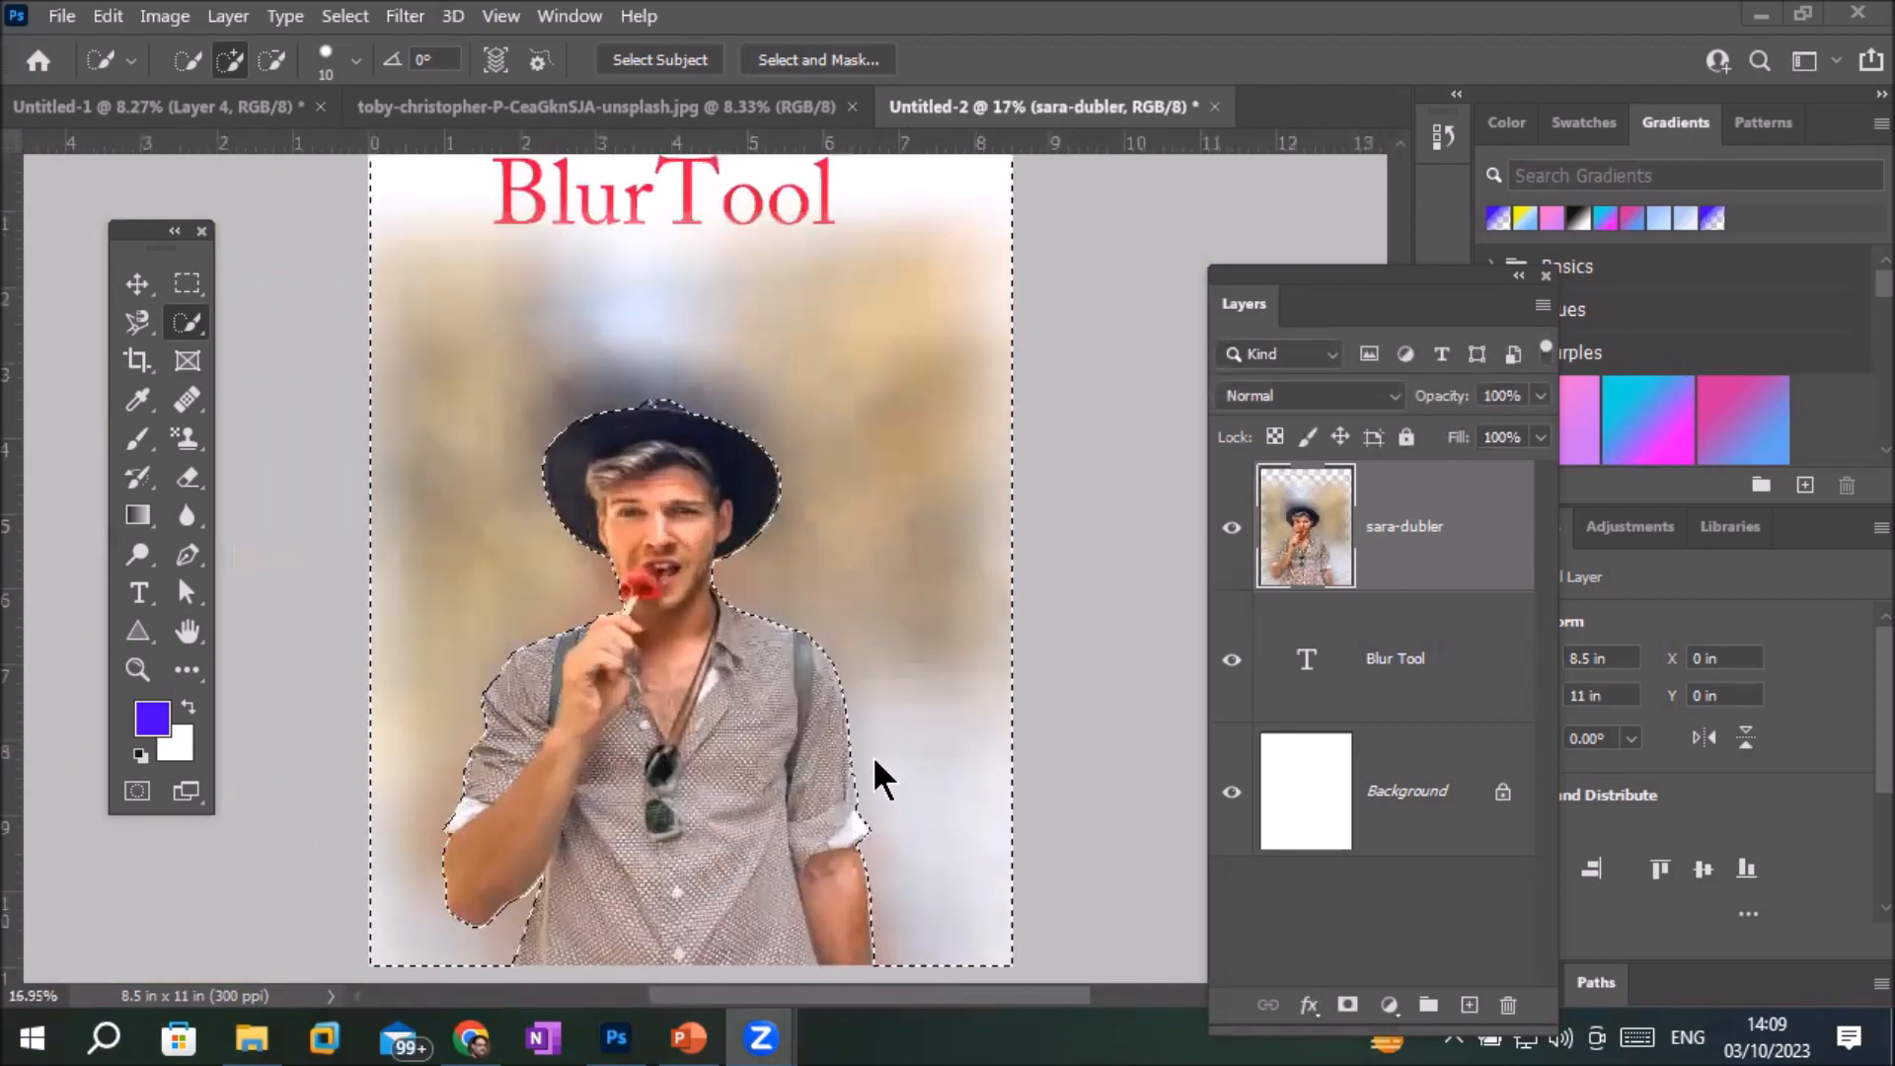
scroll(875, 761, "up", 2)
scroll(874, 761, "down", 3)
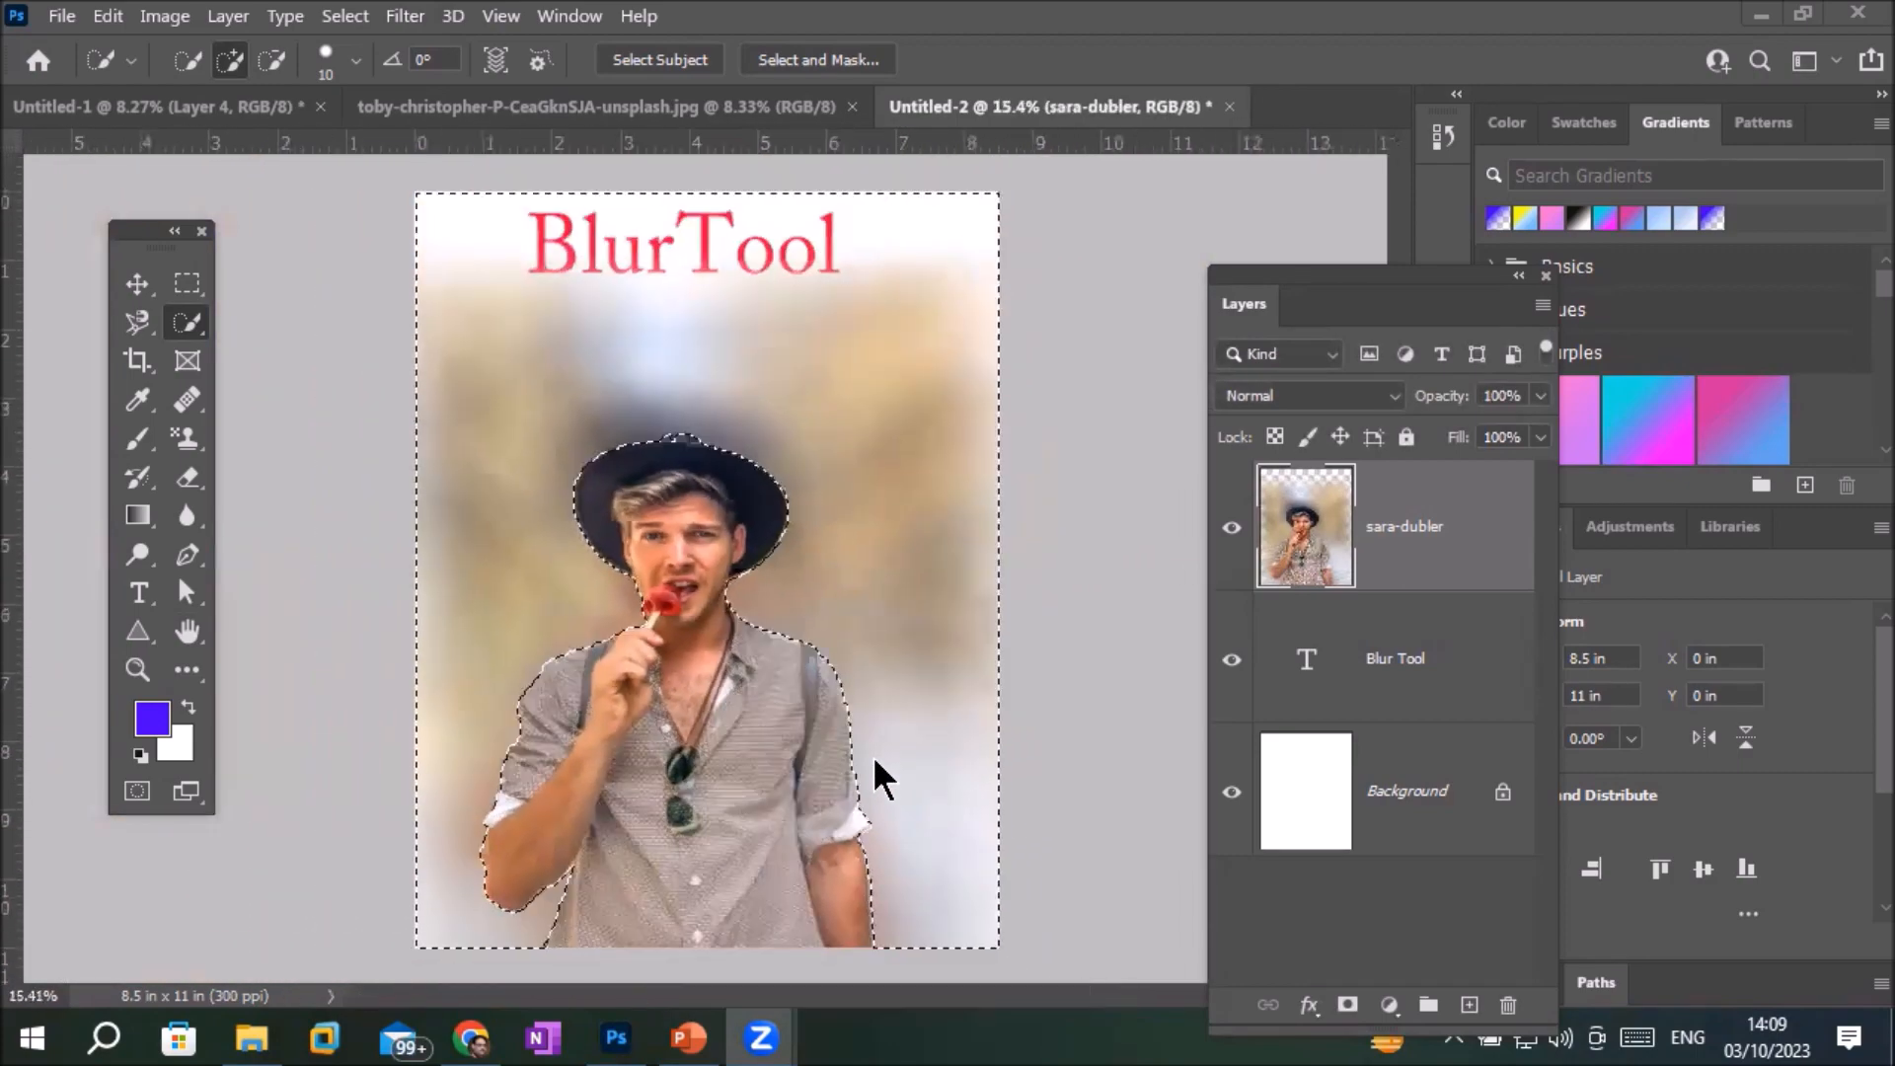
scroll(872, 755, "down", 1)
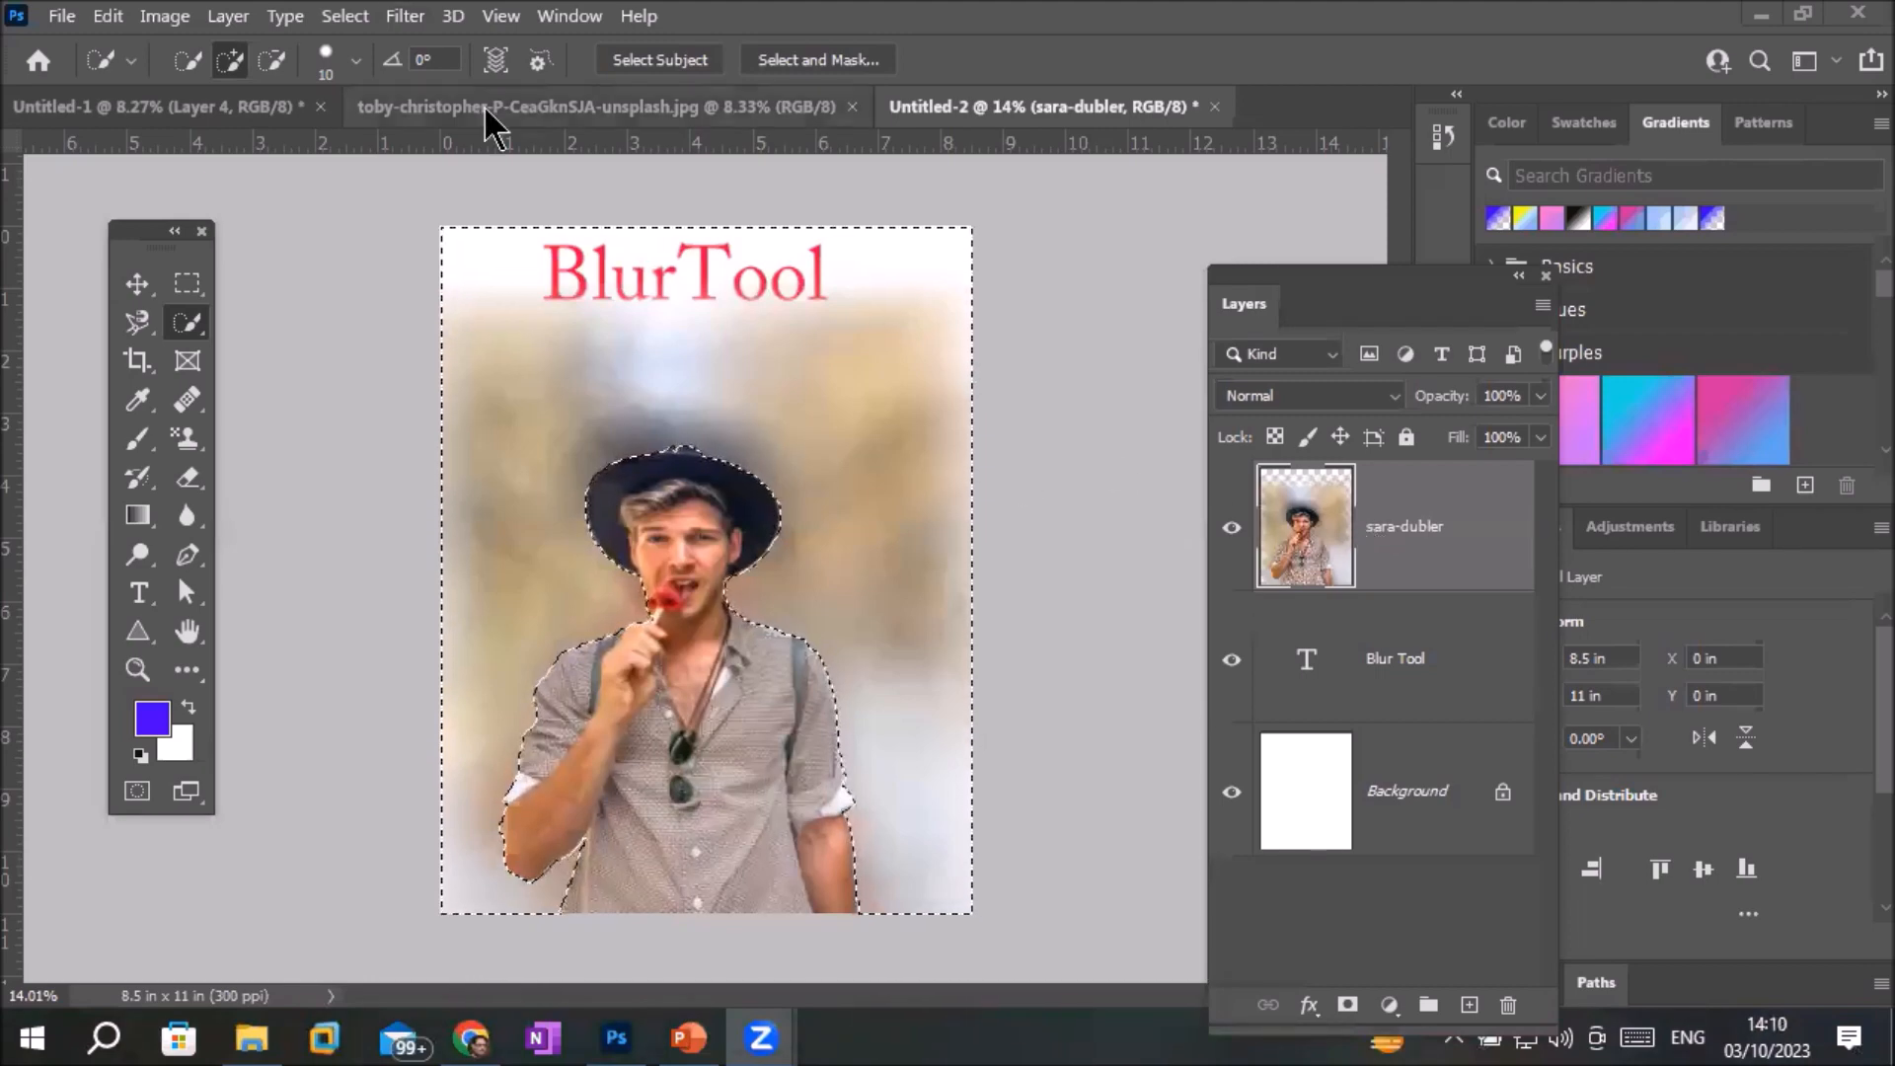
left_click(417, 23)
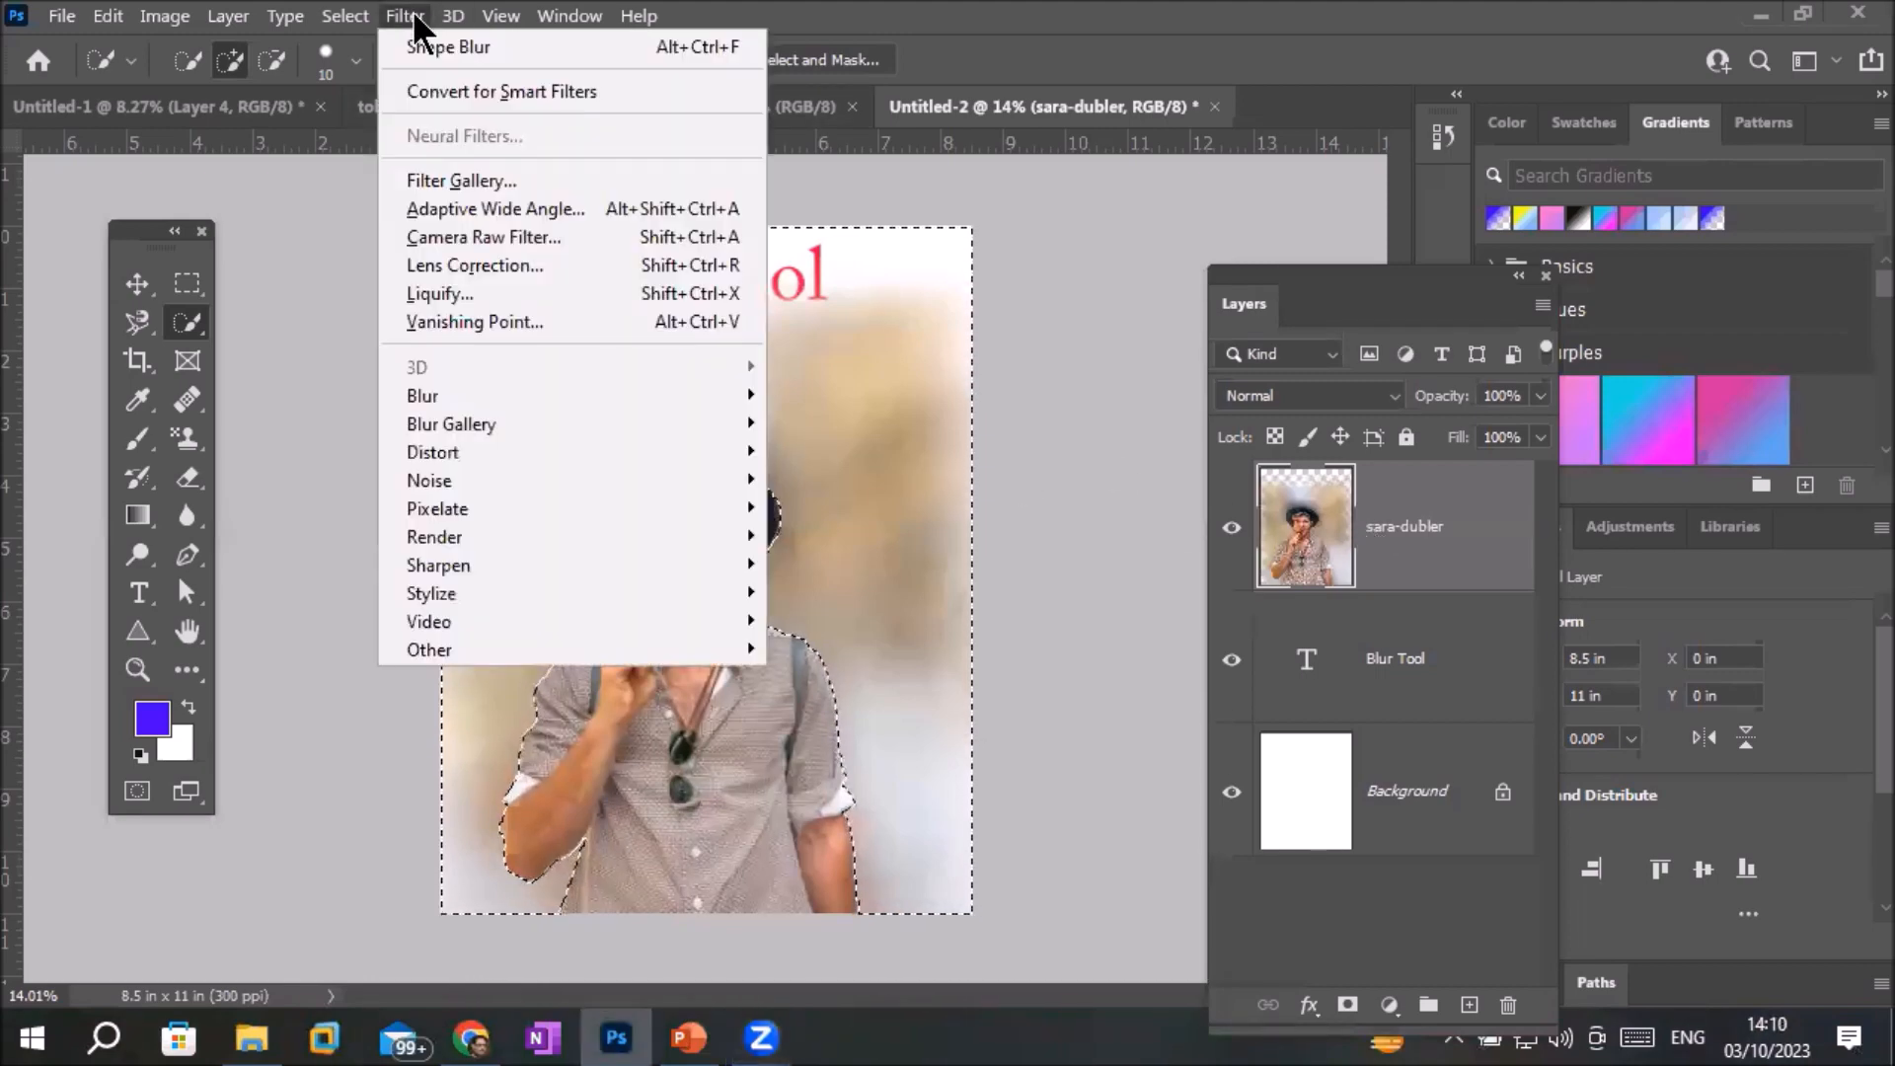
mouse_move(566, 396)
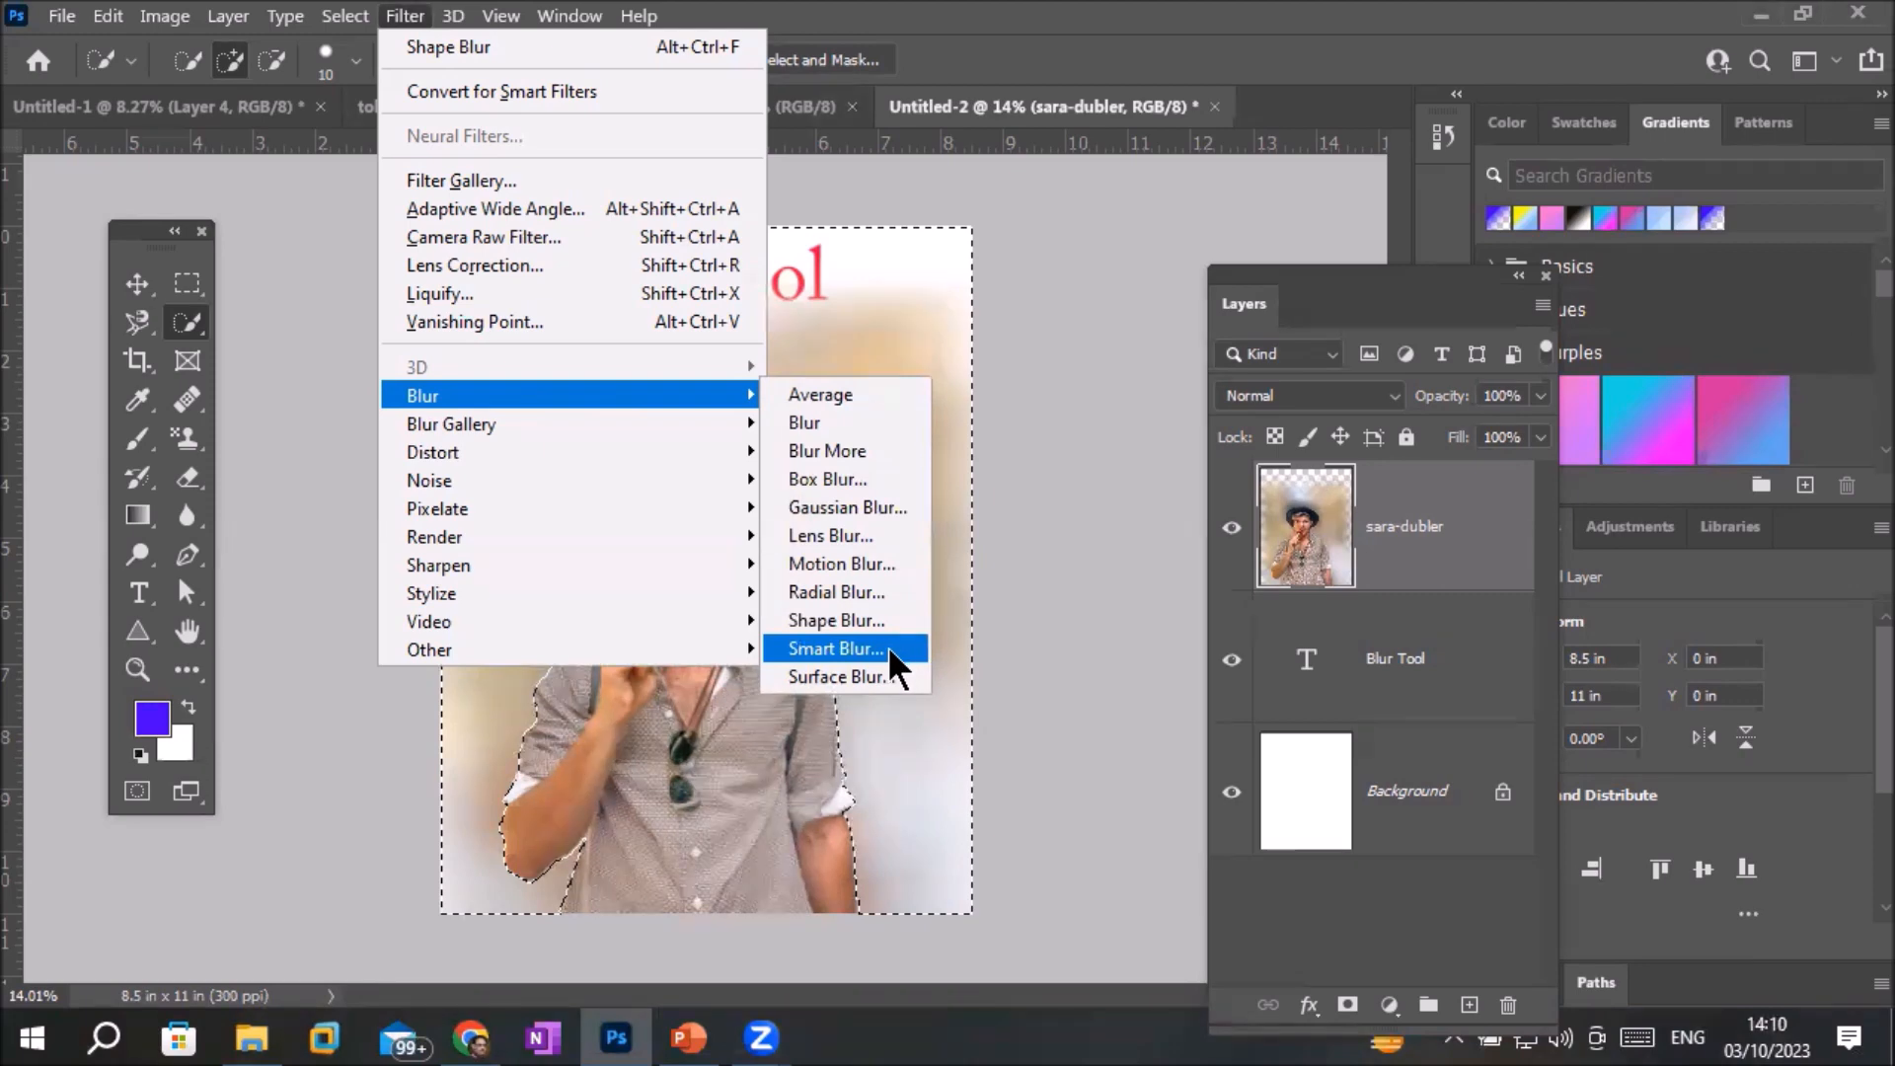
mouse_move(572, 435)
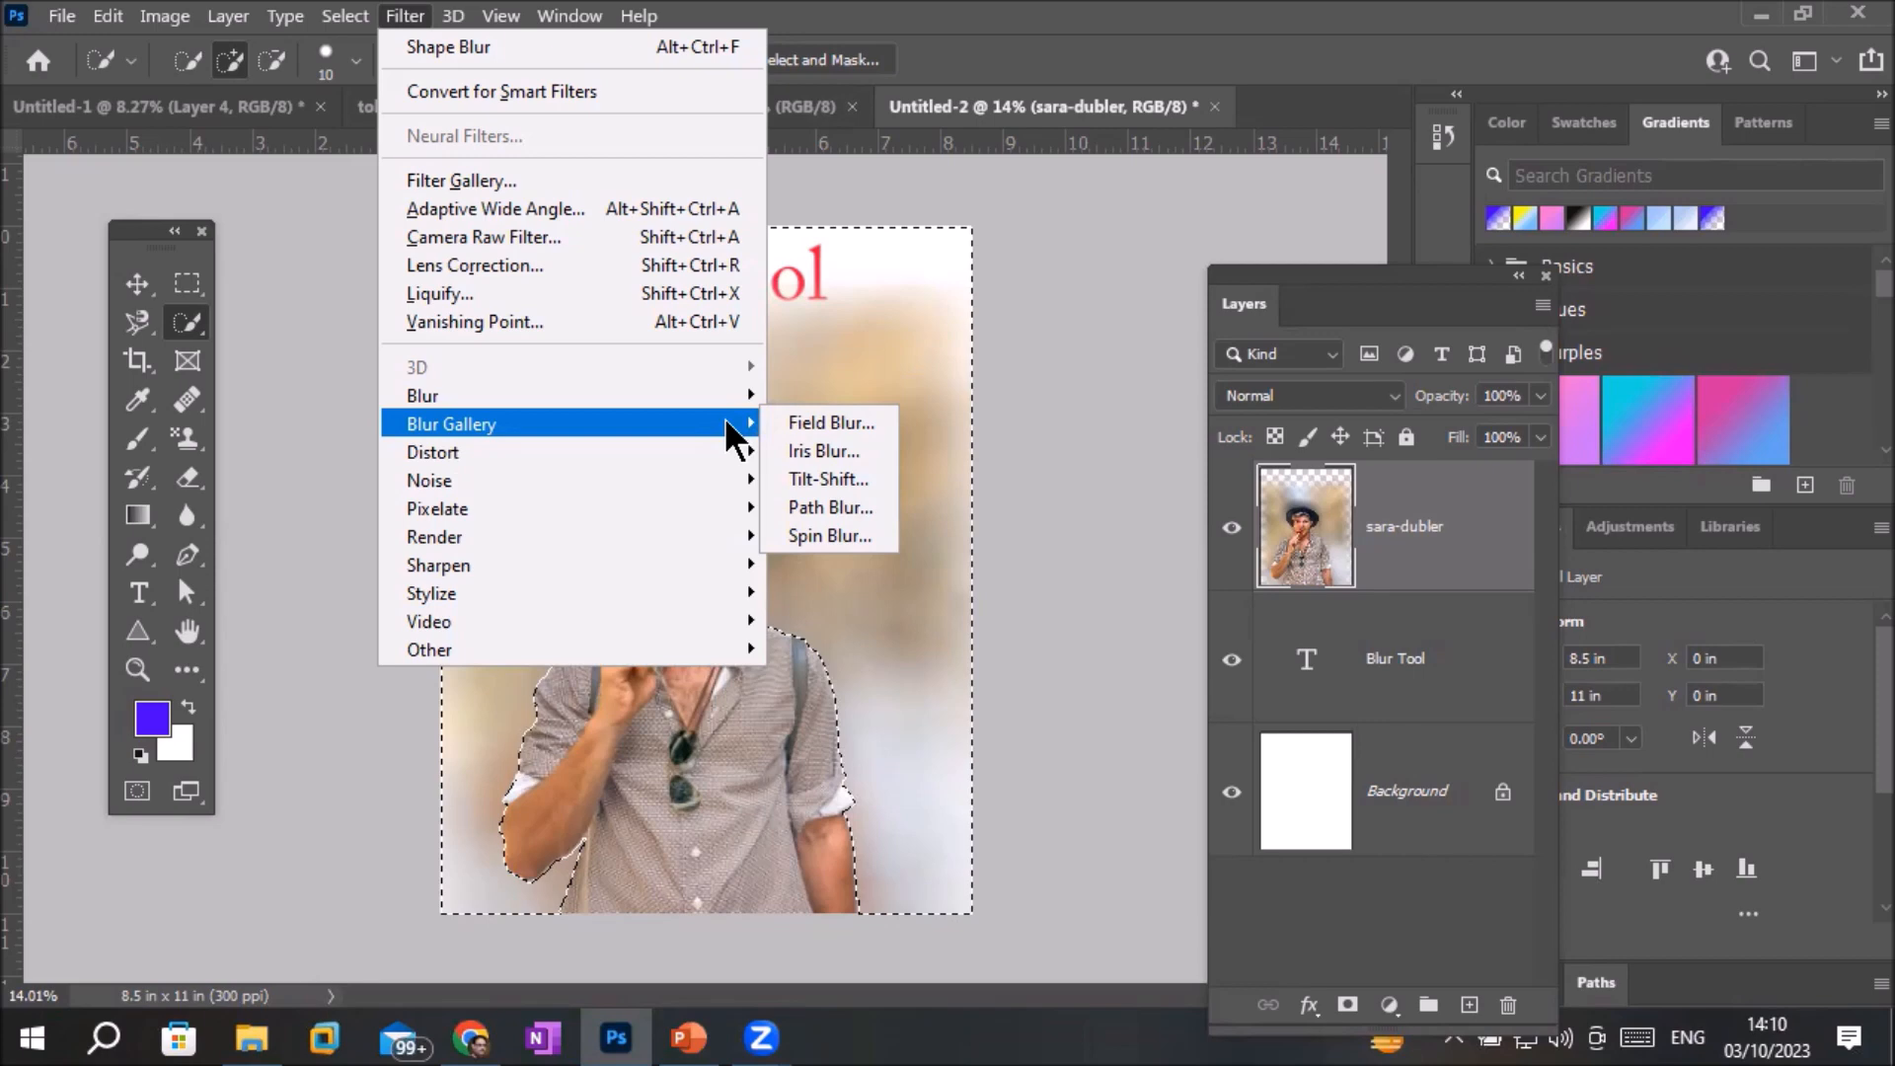
mouse_move(666, 451)
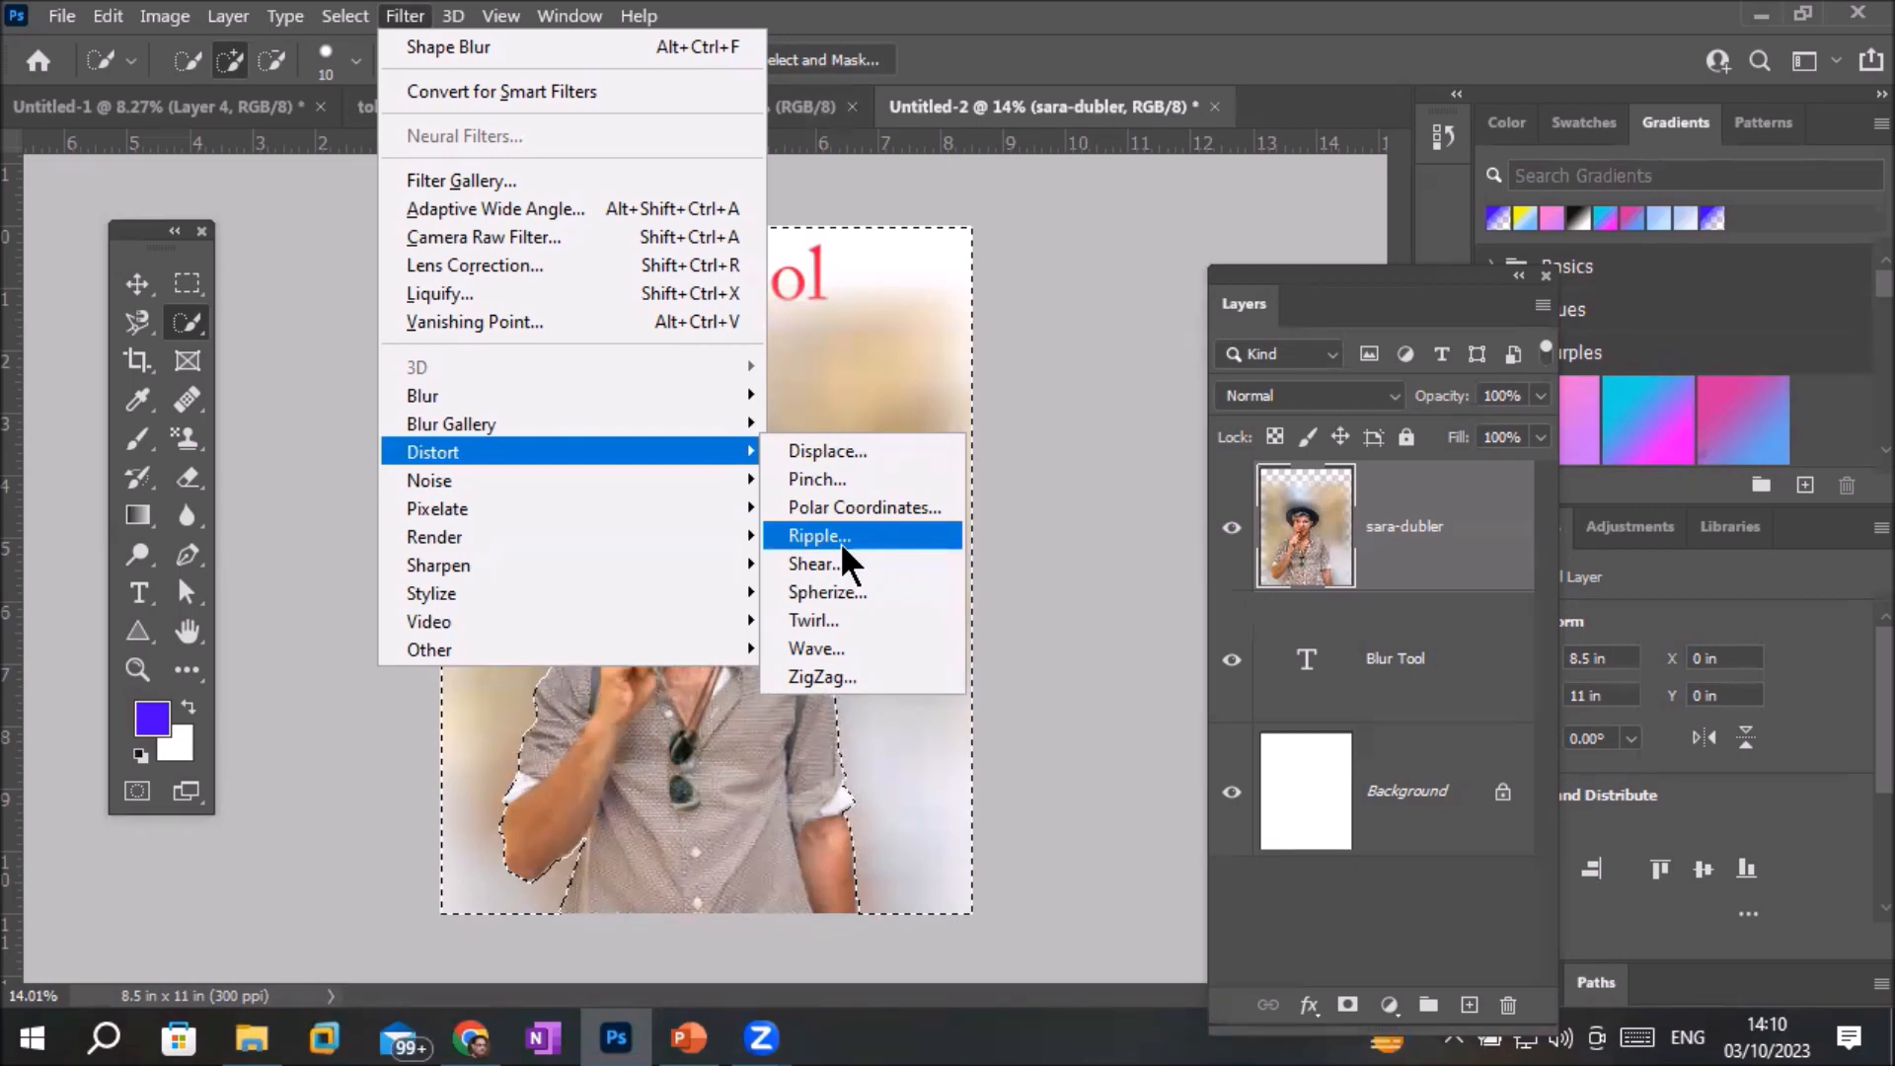
left_click(1309, 521)
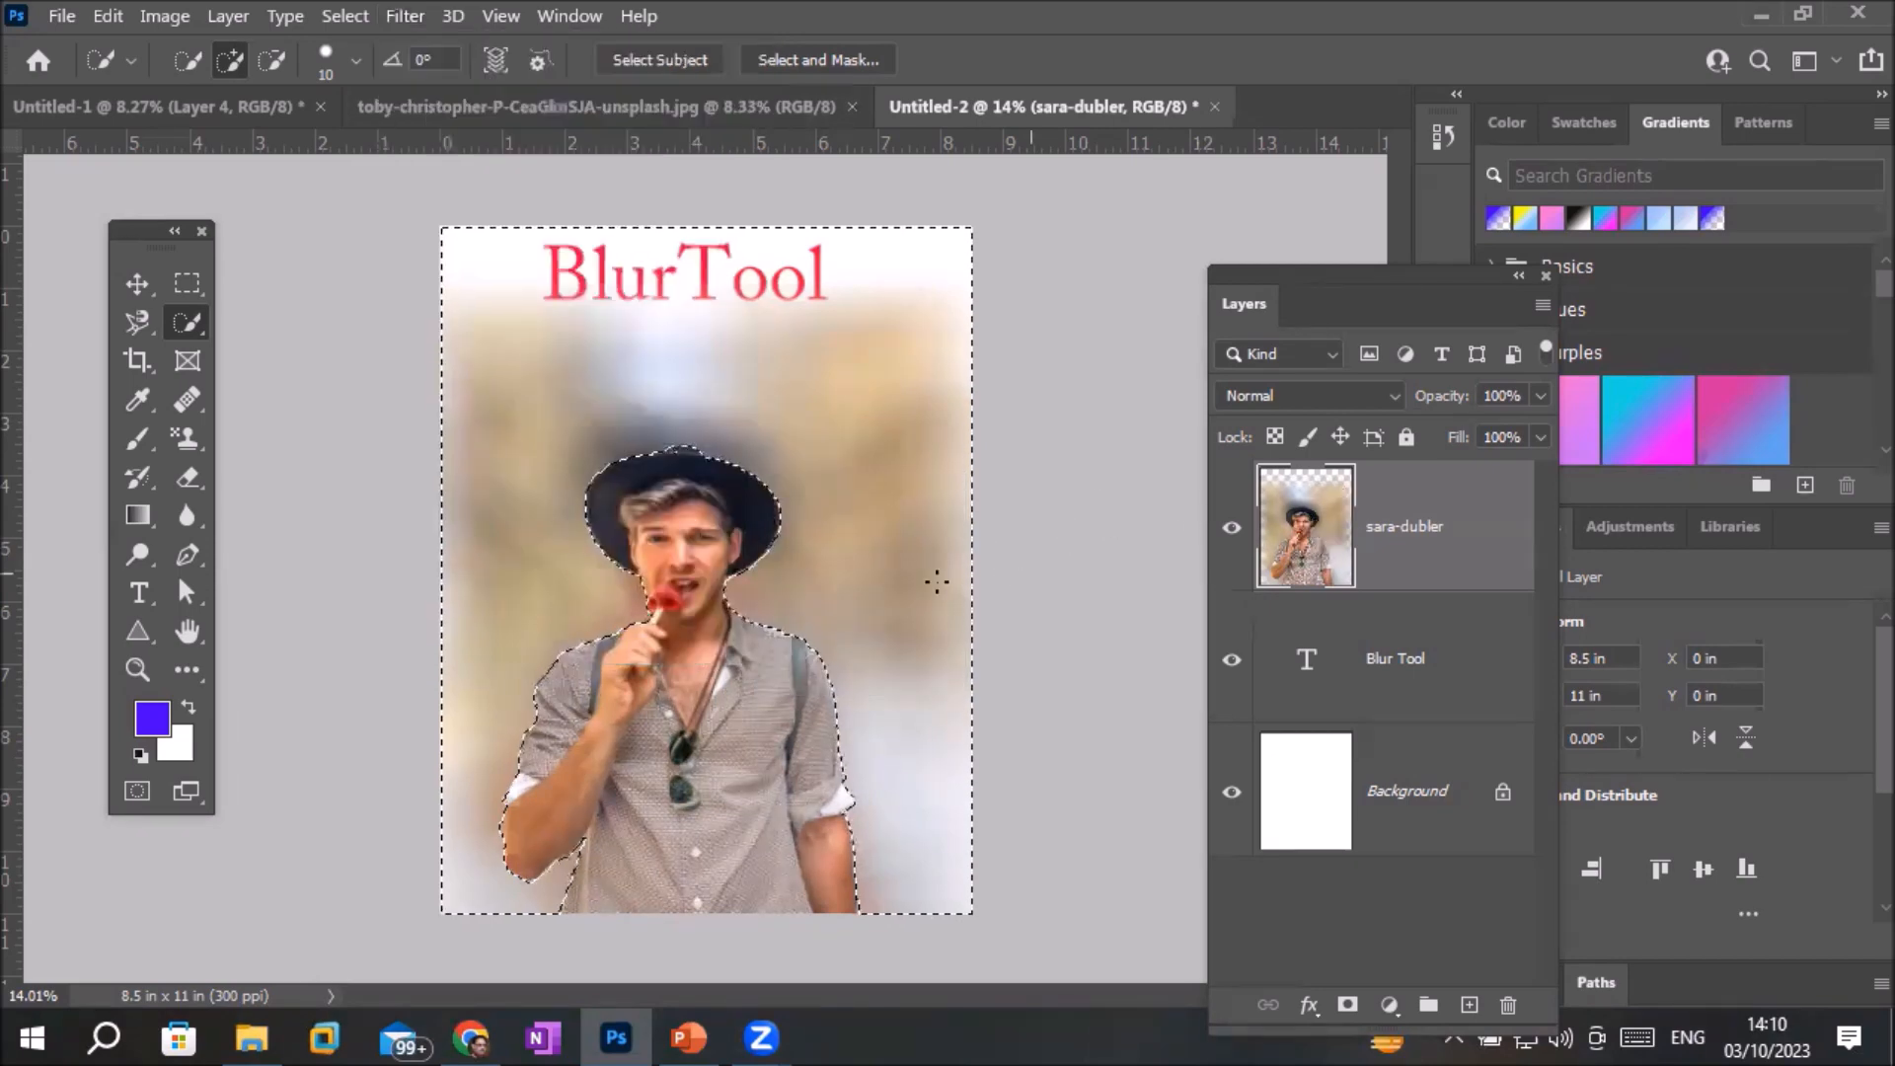
Switch to the photo of the man walking on the street, invert his selection and unlock the Background layer
left_click(531, 106)
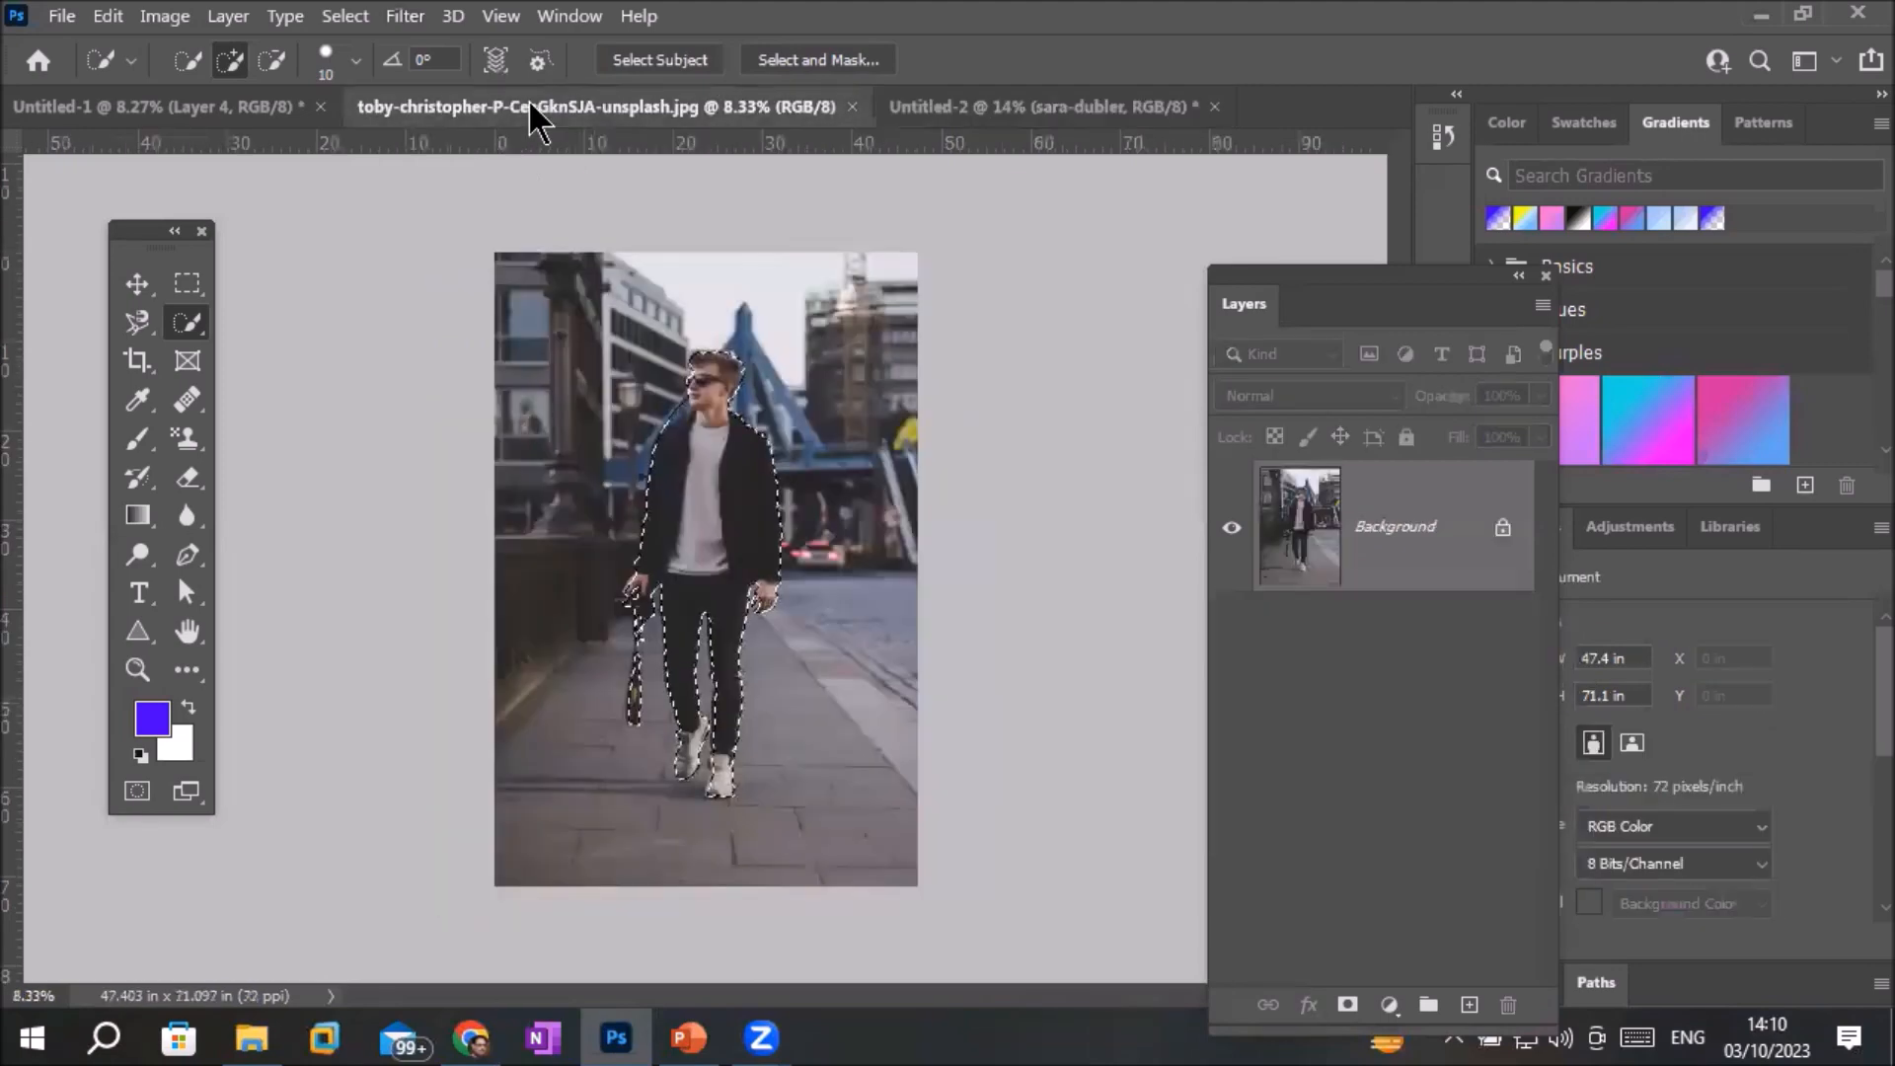
scroll(740, 385, "up", 3)
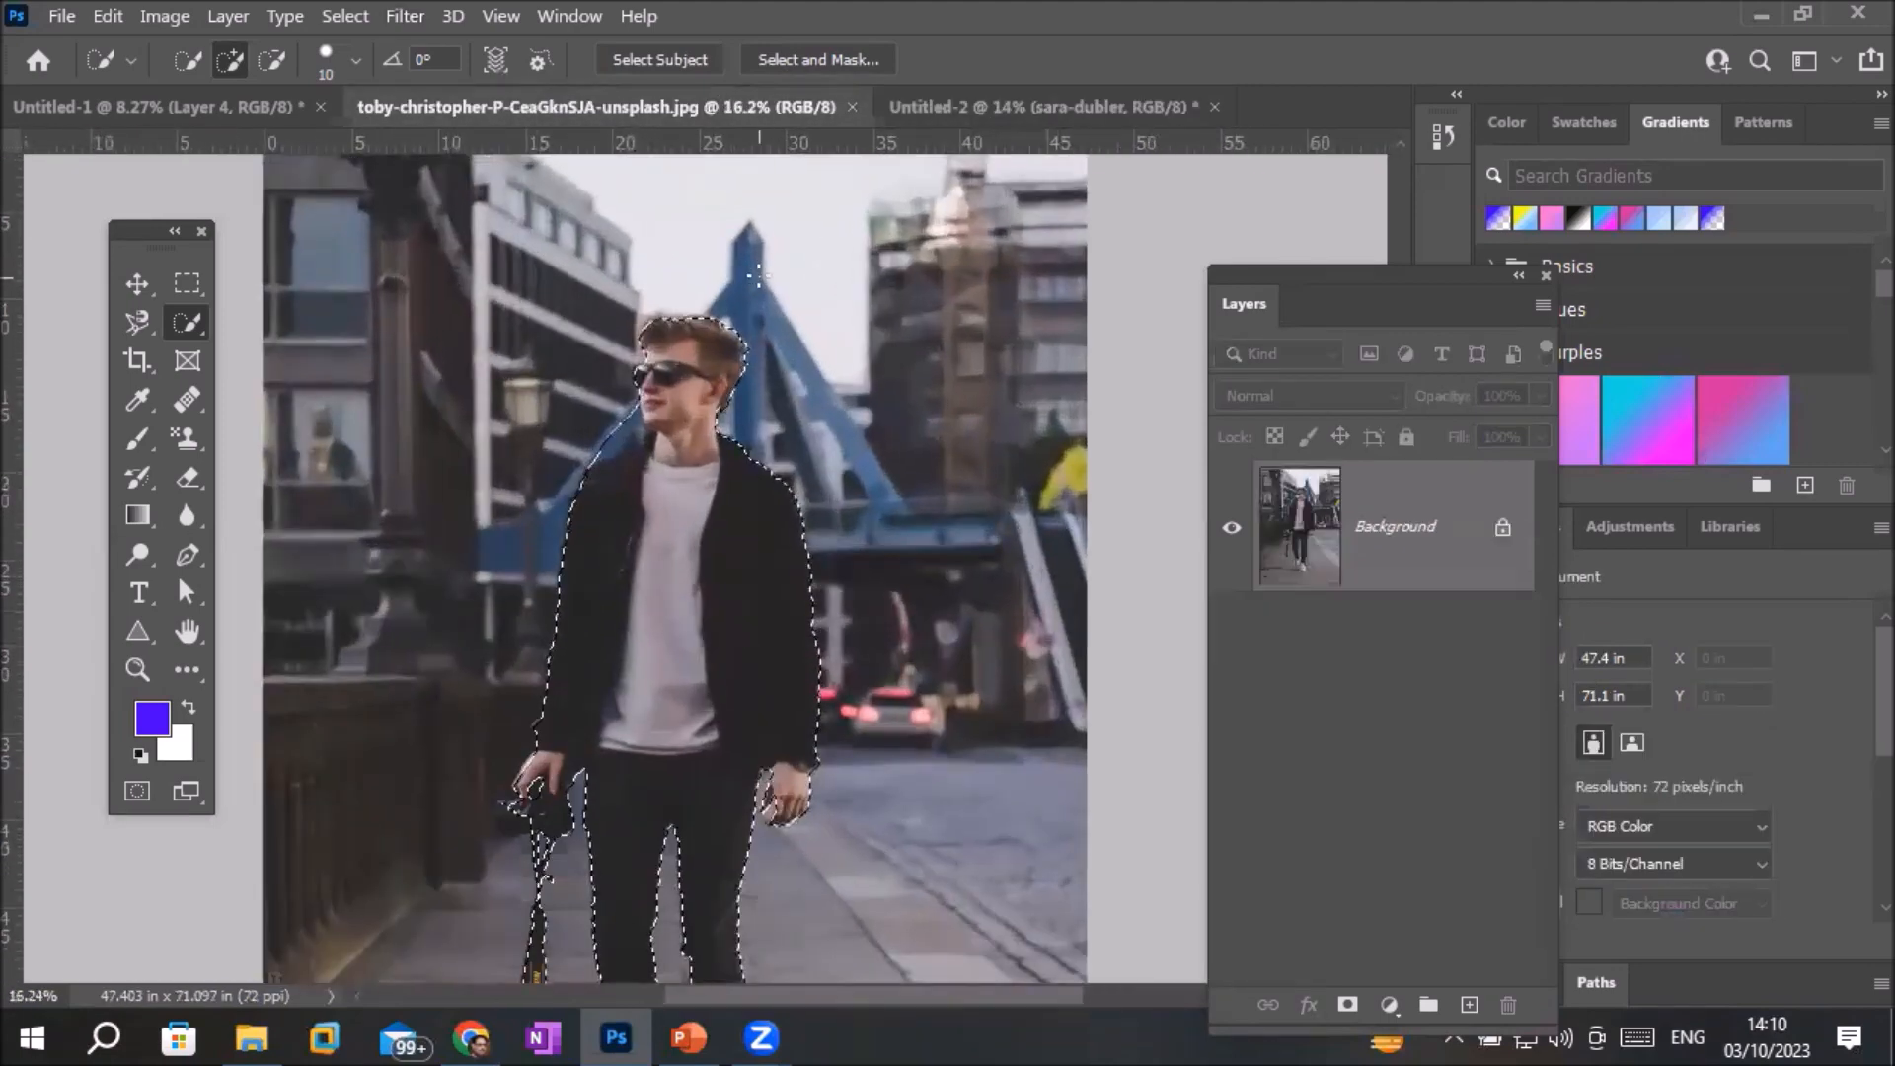
right_click(679, 543)
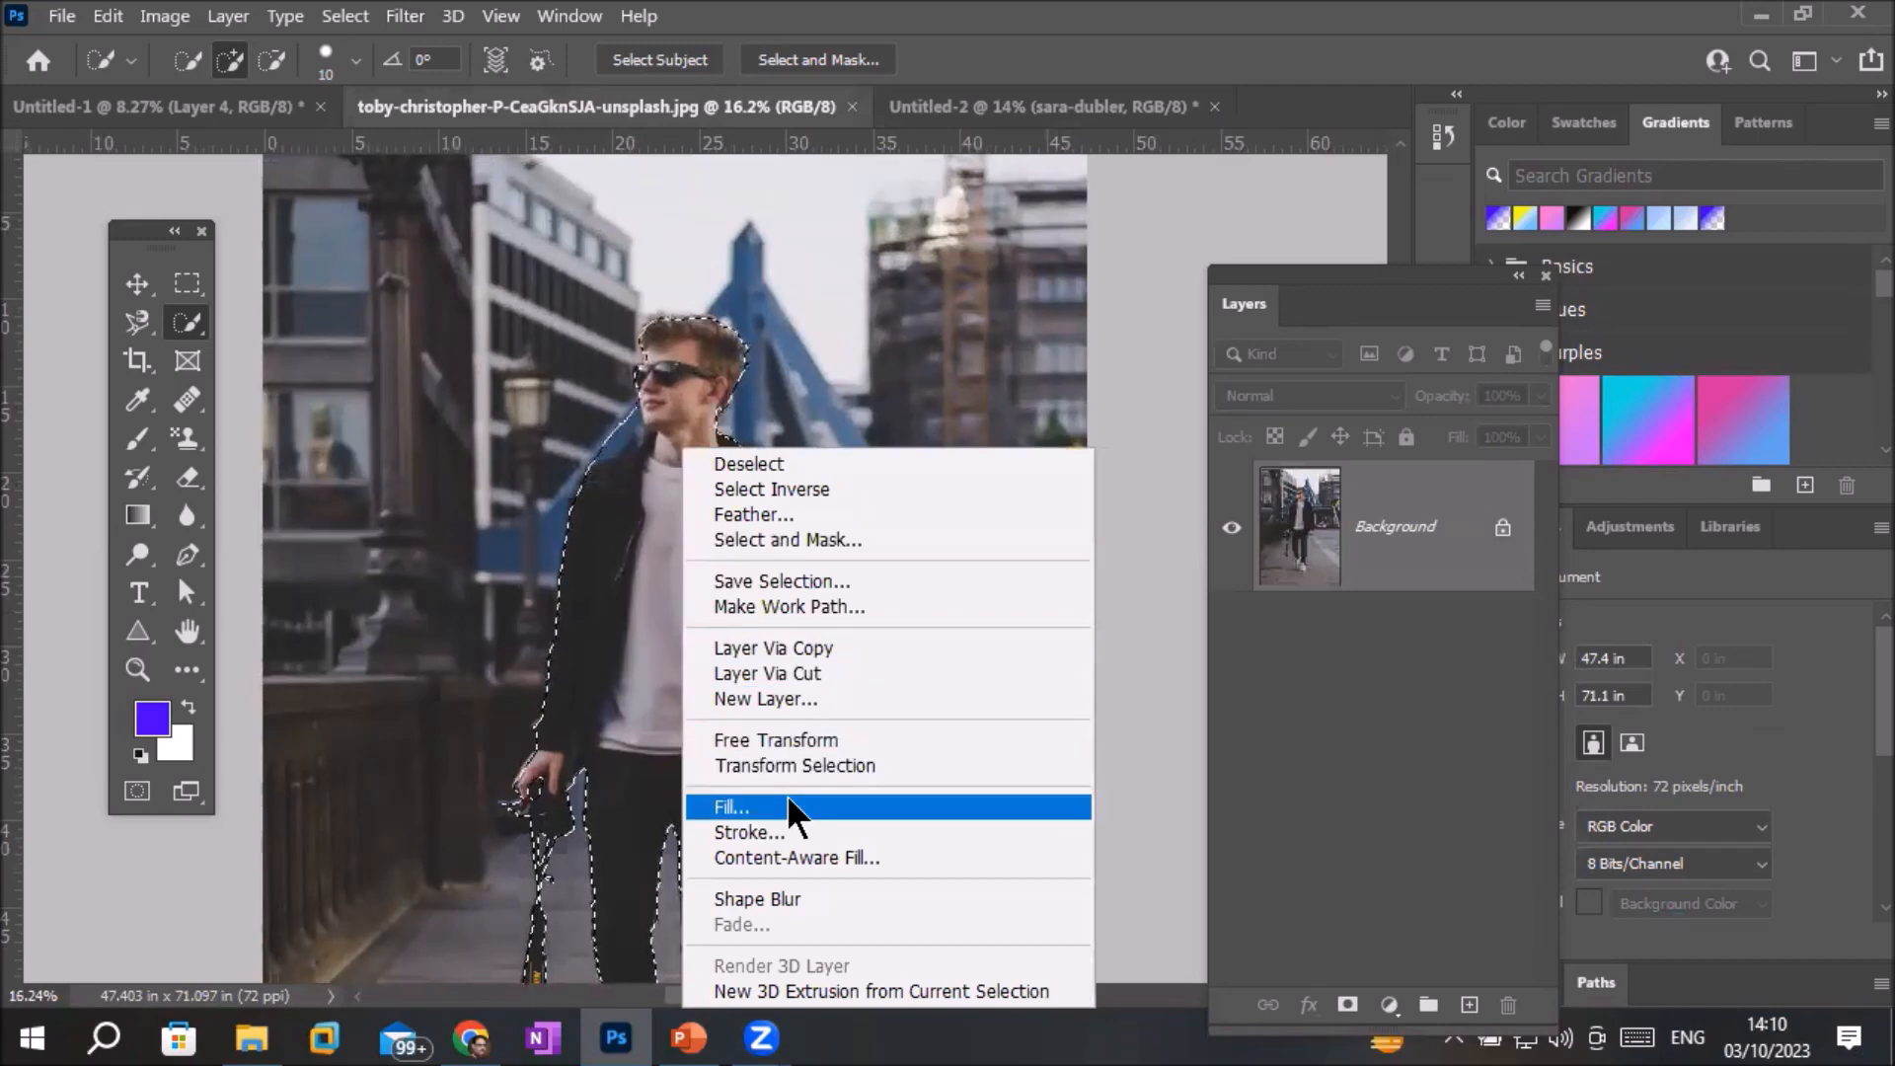
left_click(857, 489)
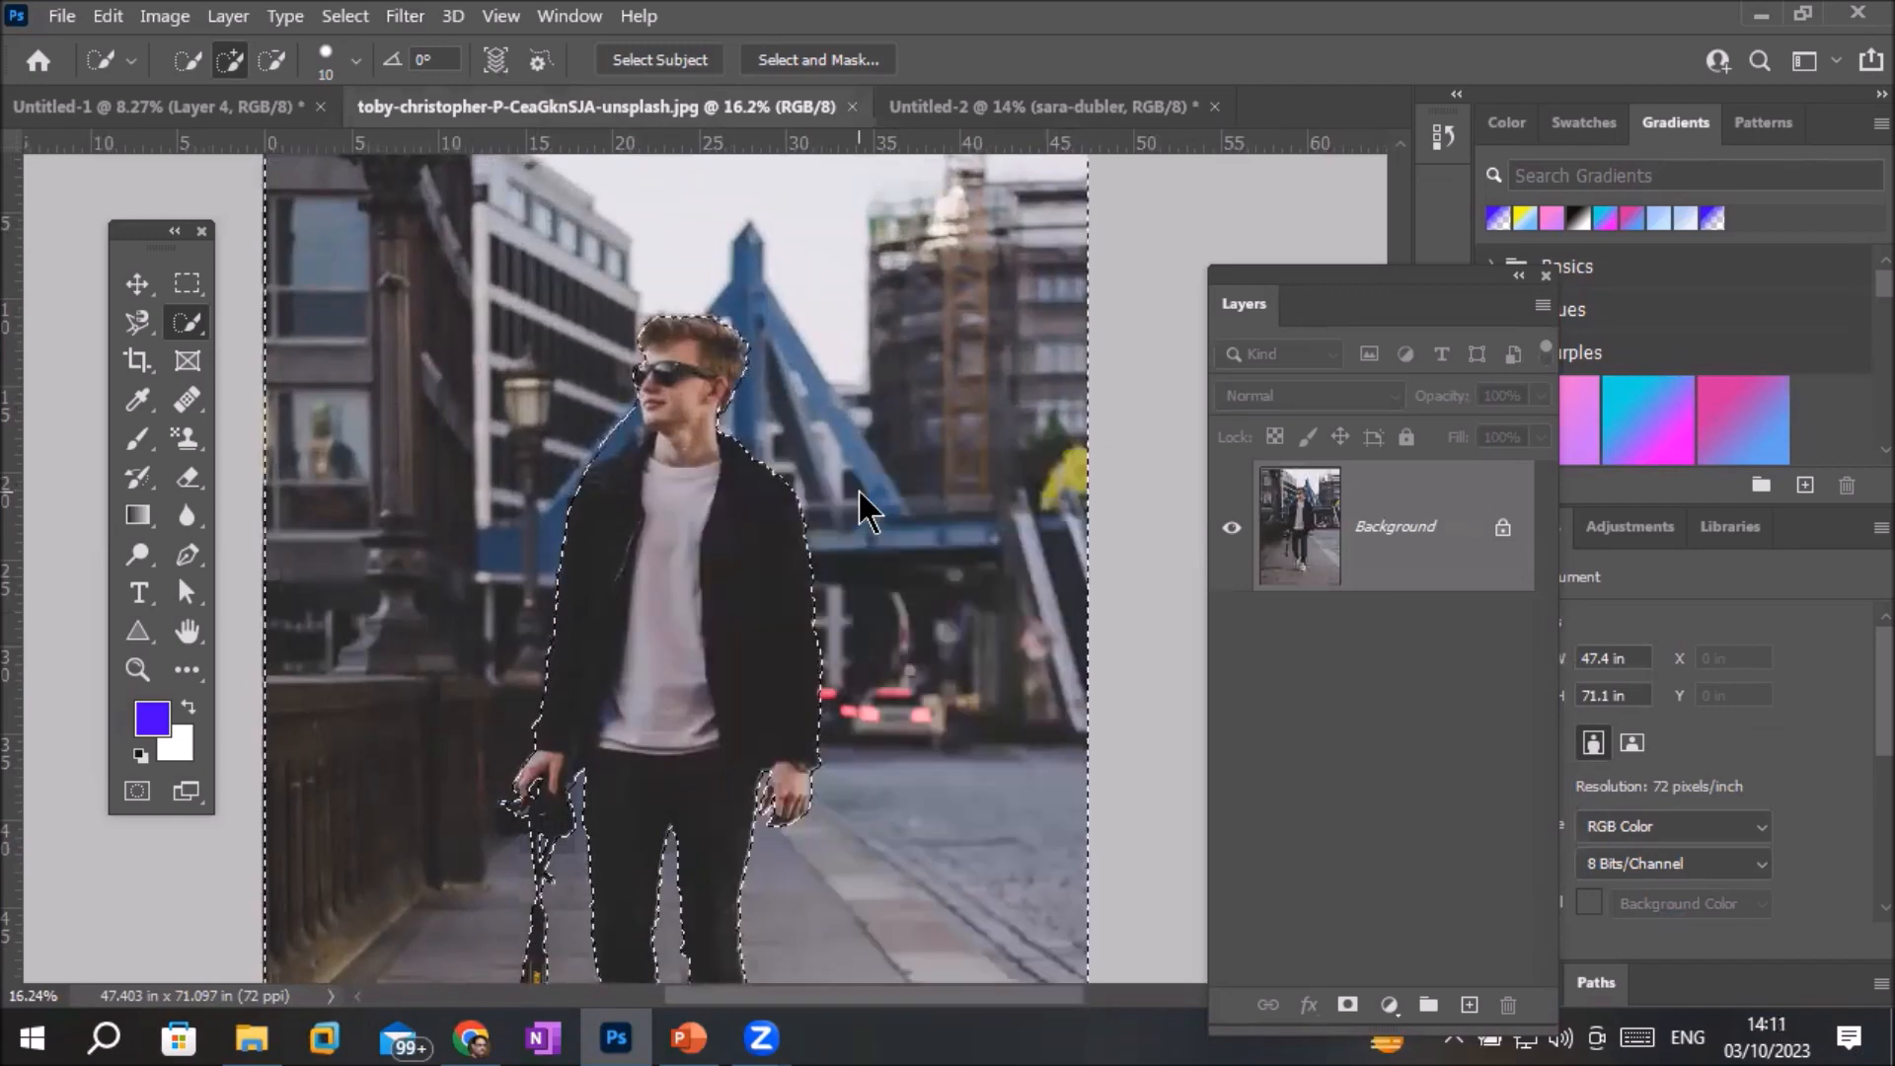
left_click(1504, 536)
Apply a ZigZag distortion with amount -100, 10 ridges and Pond Ripples style to the selected background
left_click(404, 16)
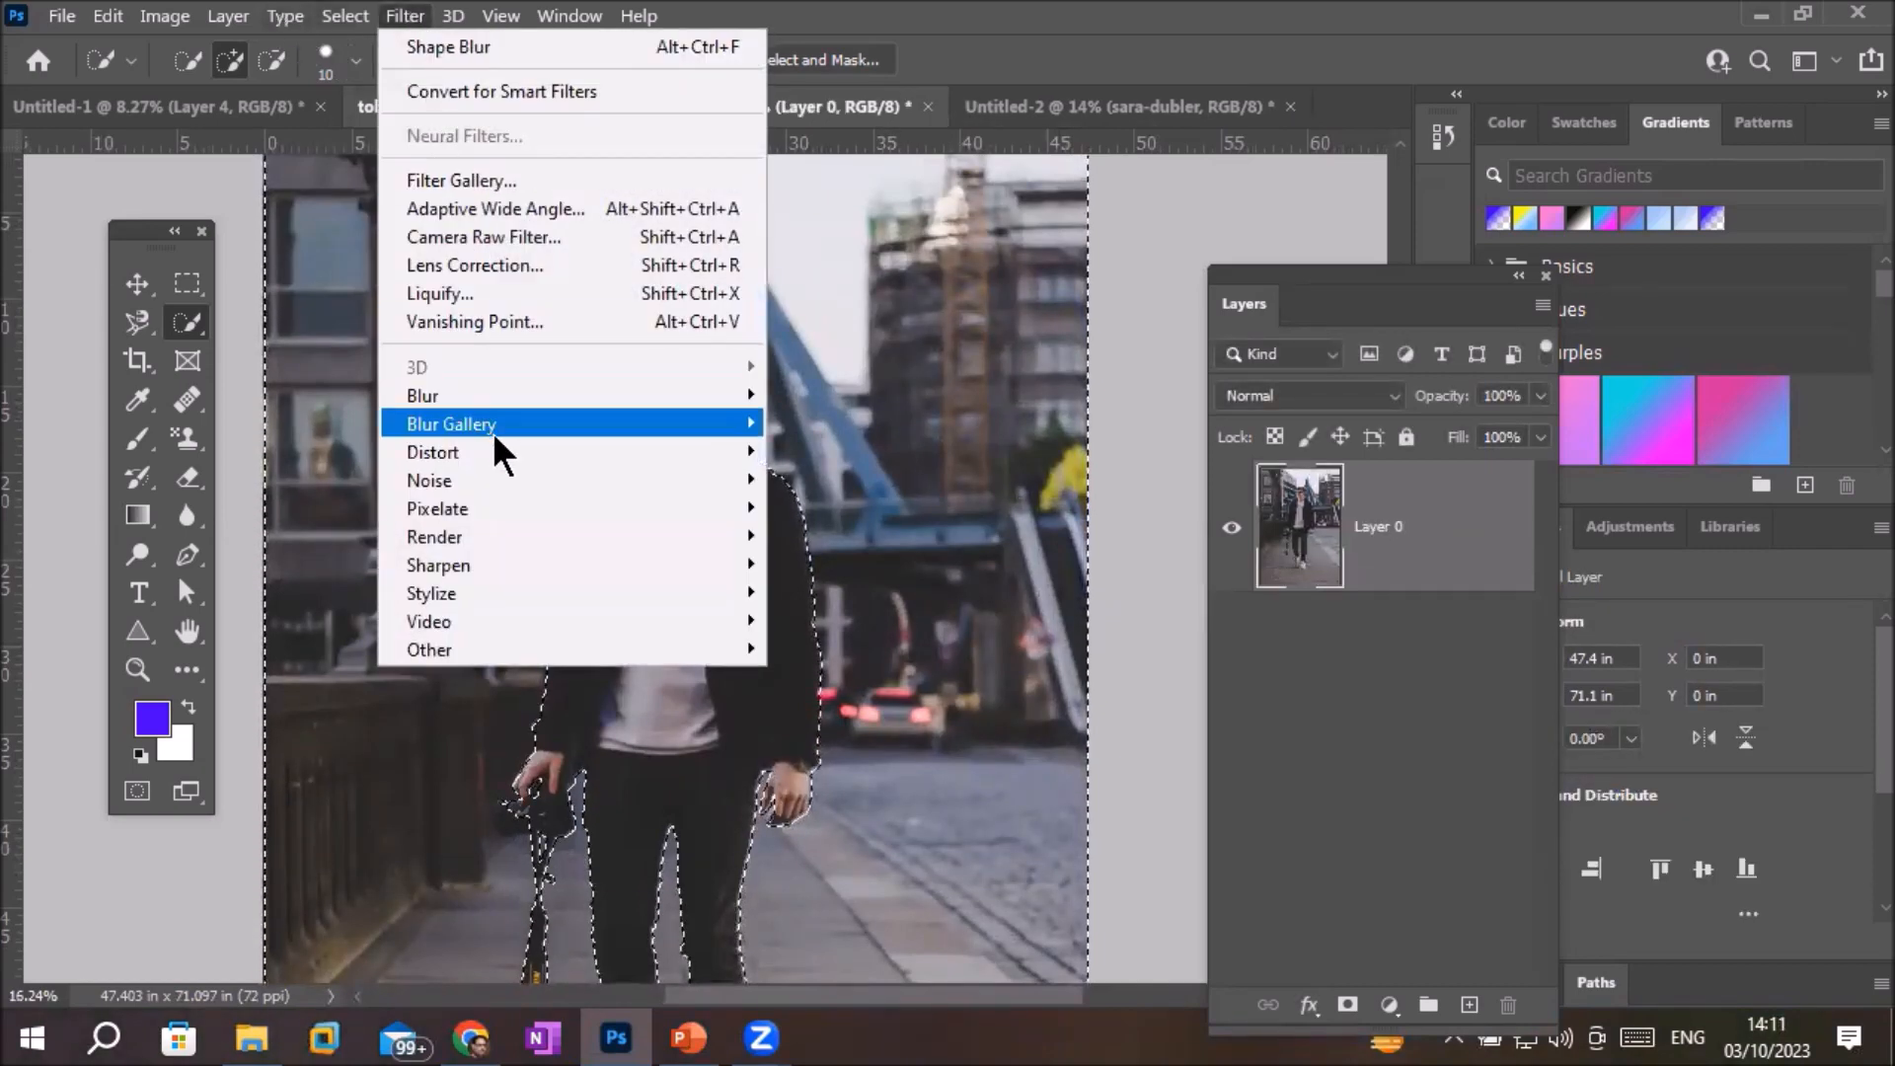
mouse_move(495, 452)
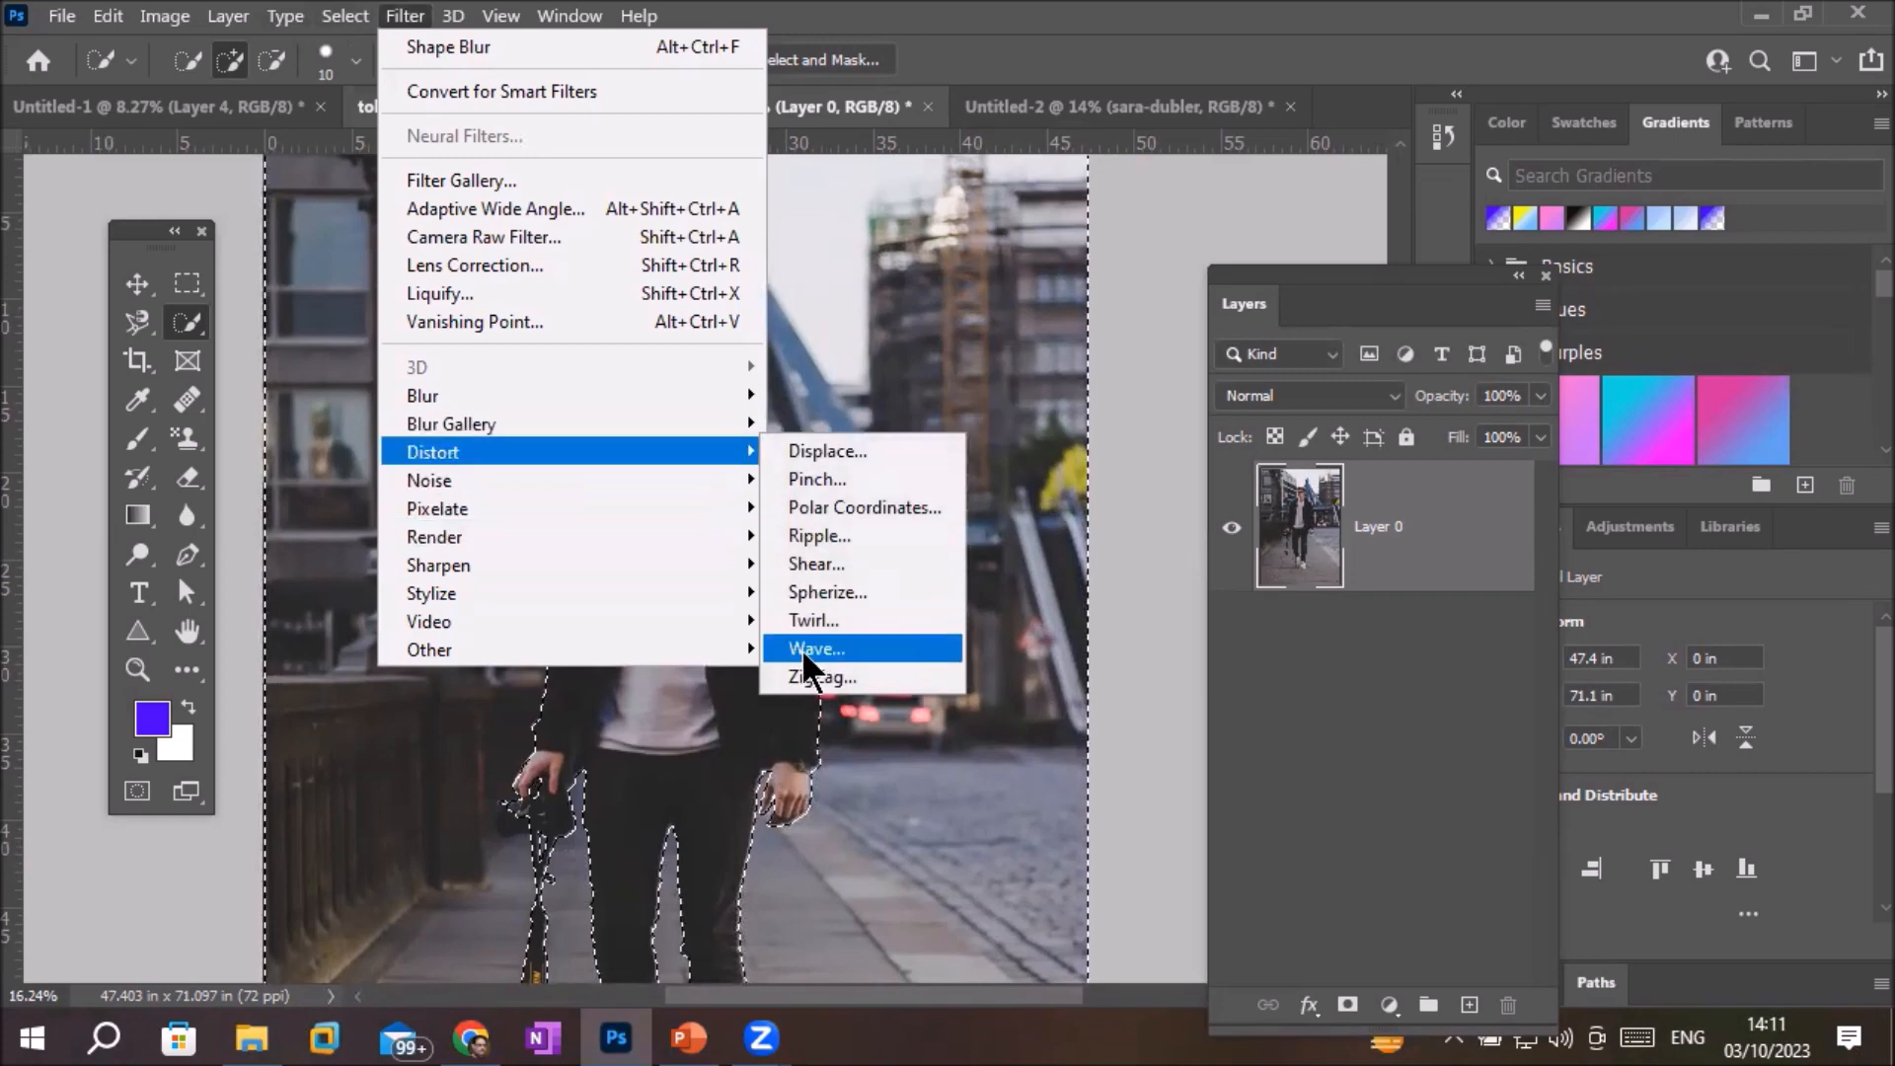
left_click(819, 677)
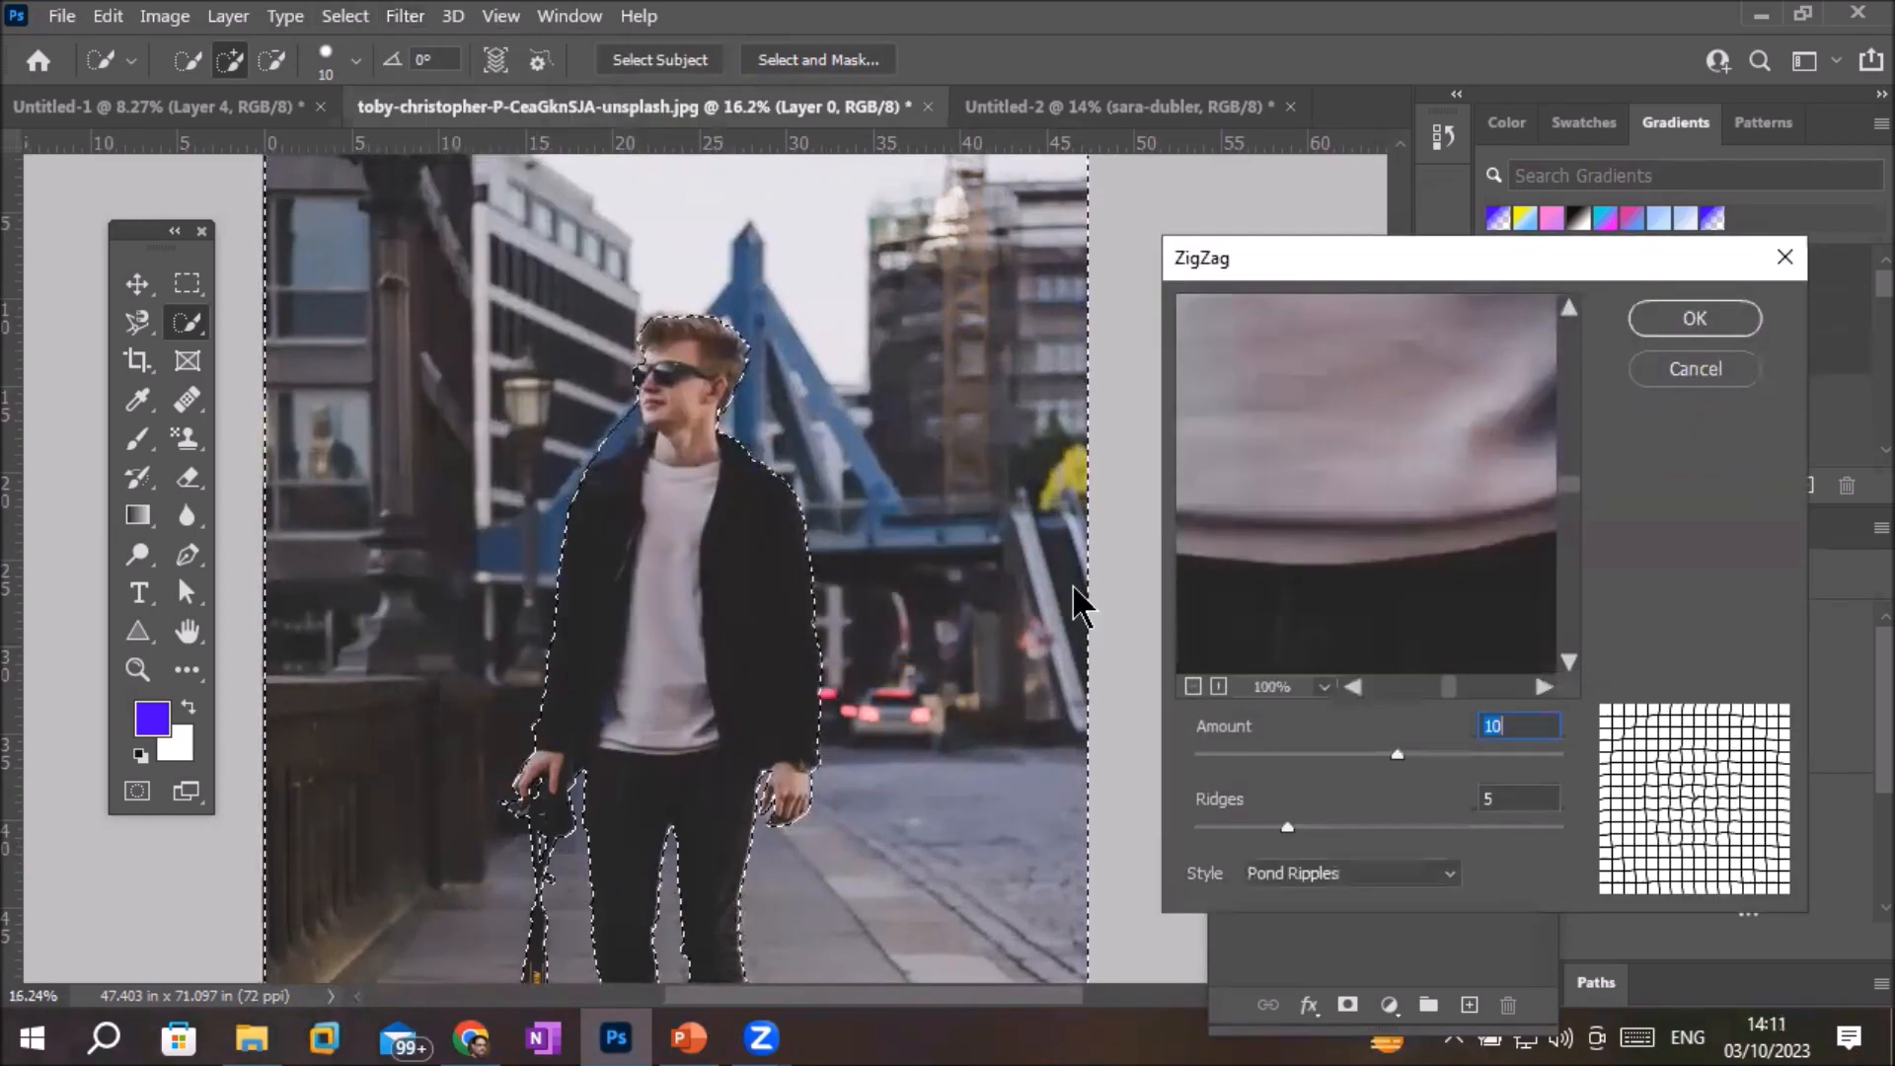
left_click_drag(1382, 264, 1228, 188)
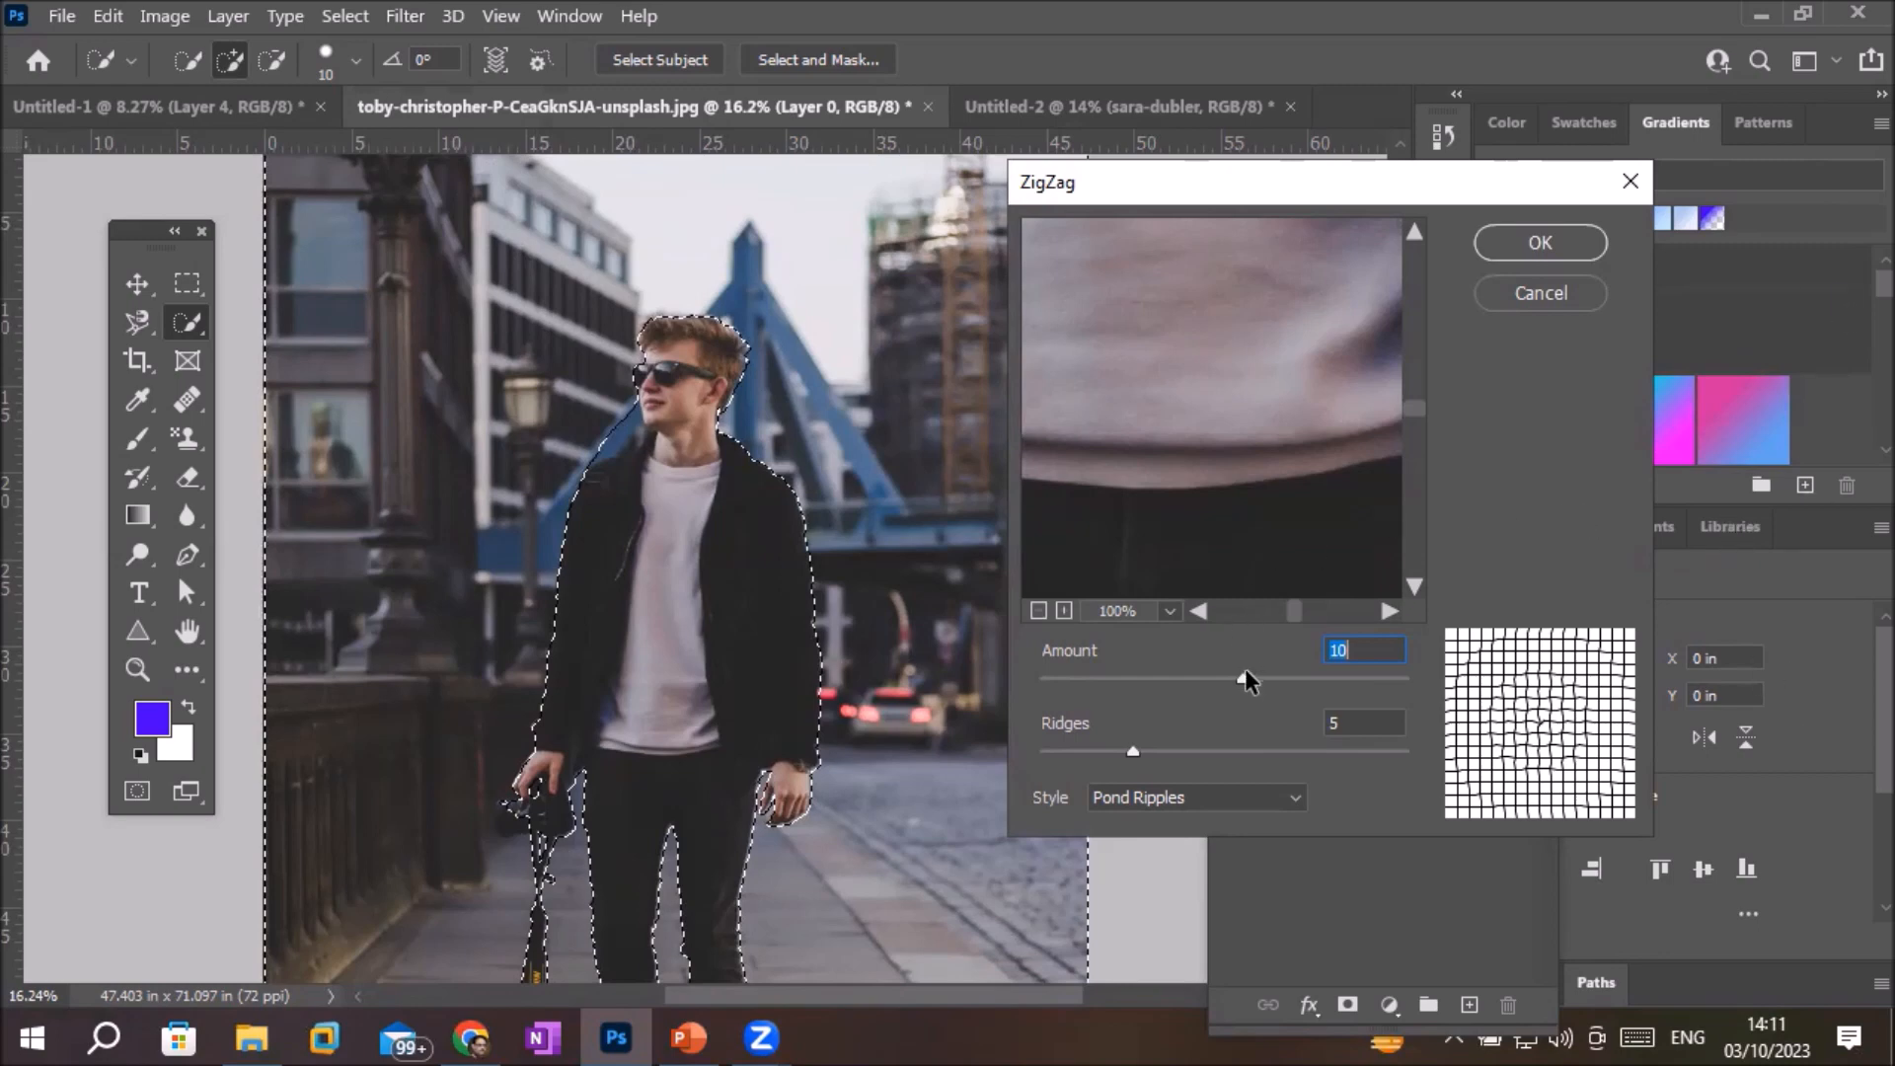
left_click_drag(1243, 685, 1033, 706)
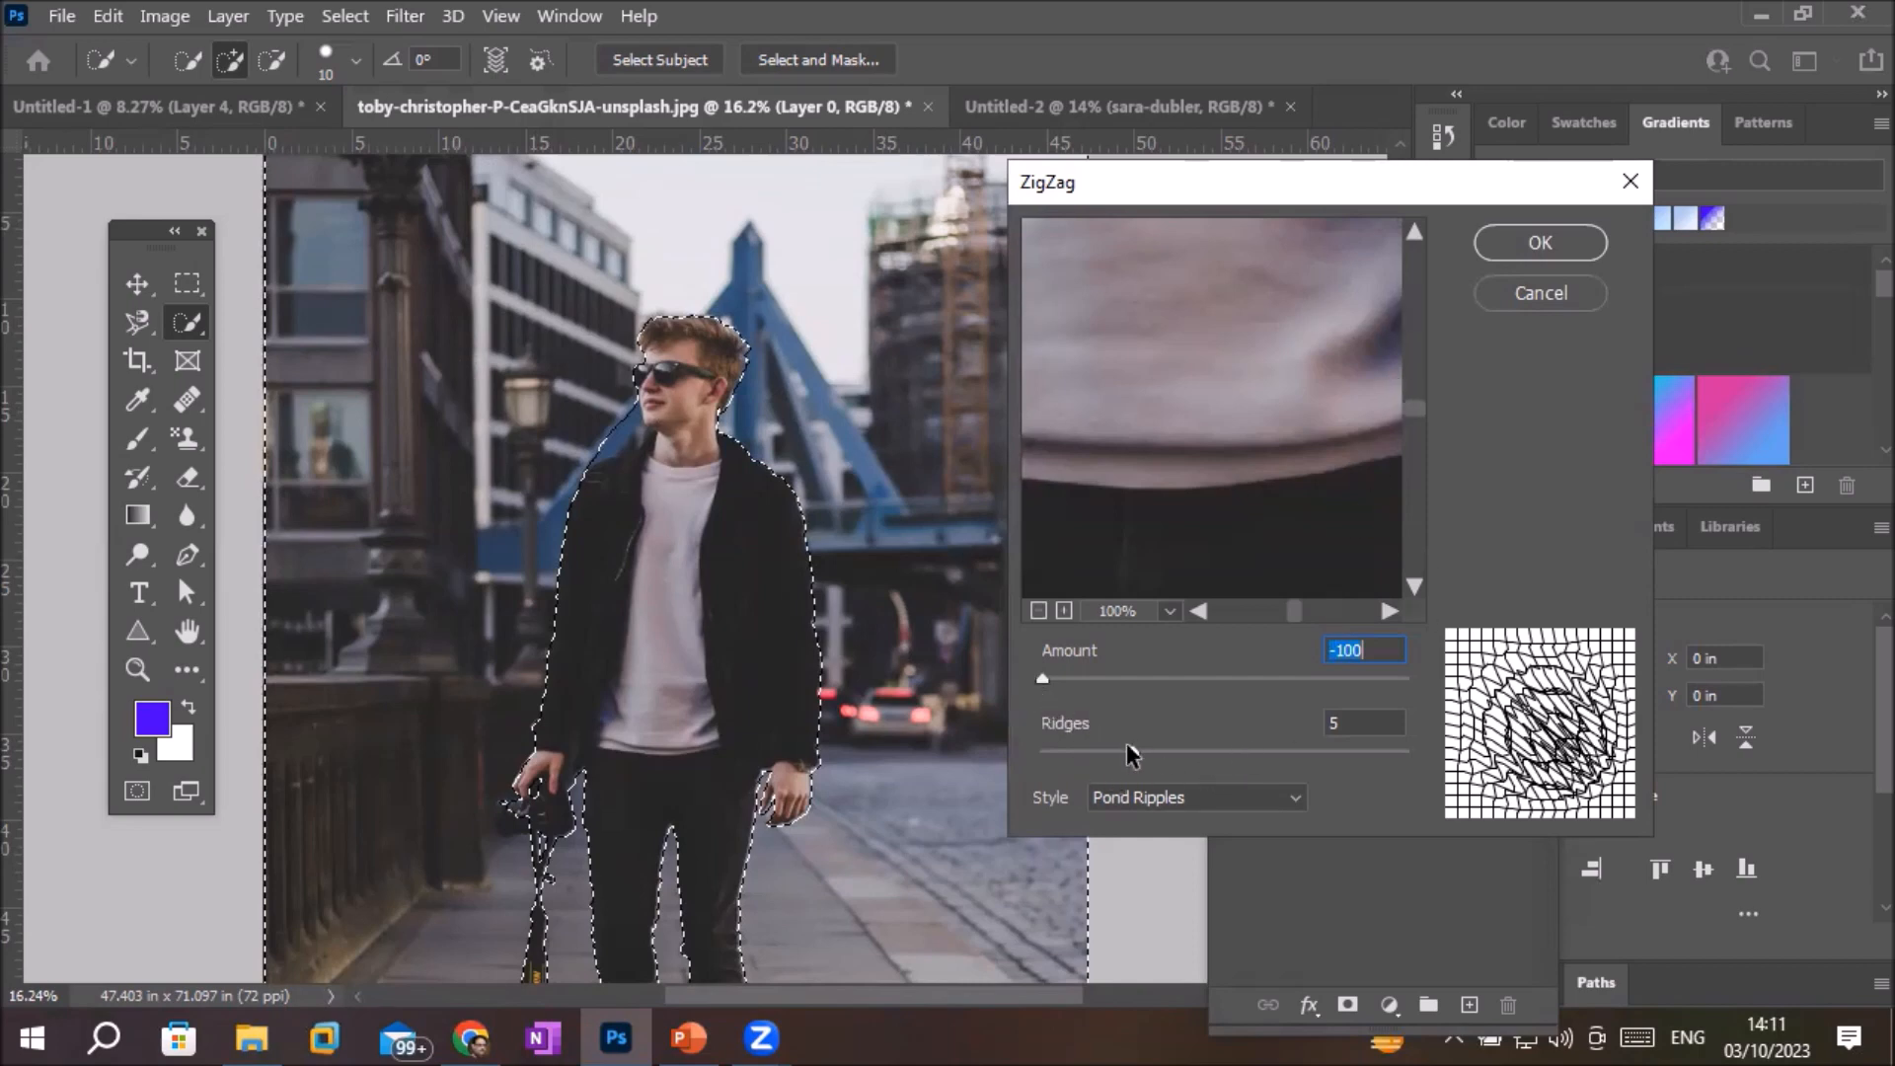
left_click_drag(1133, 750, 1224, 768)
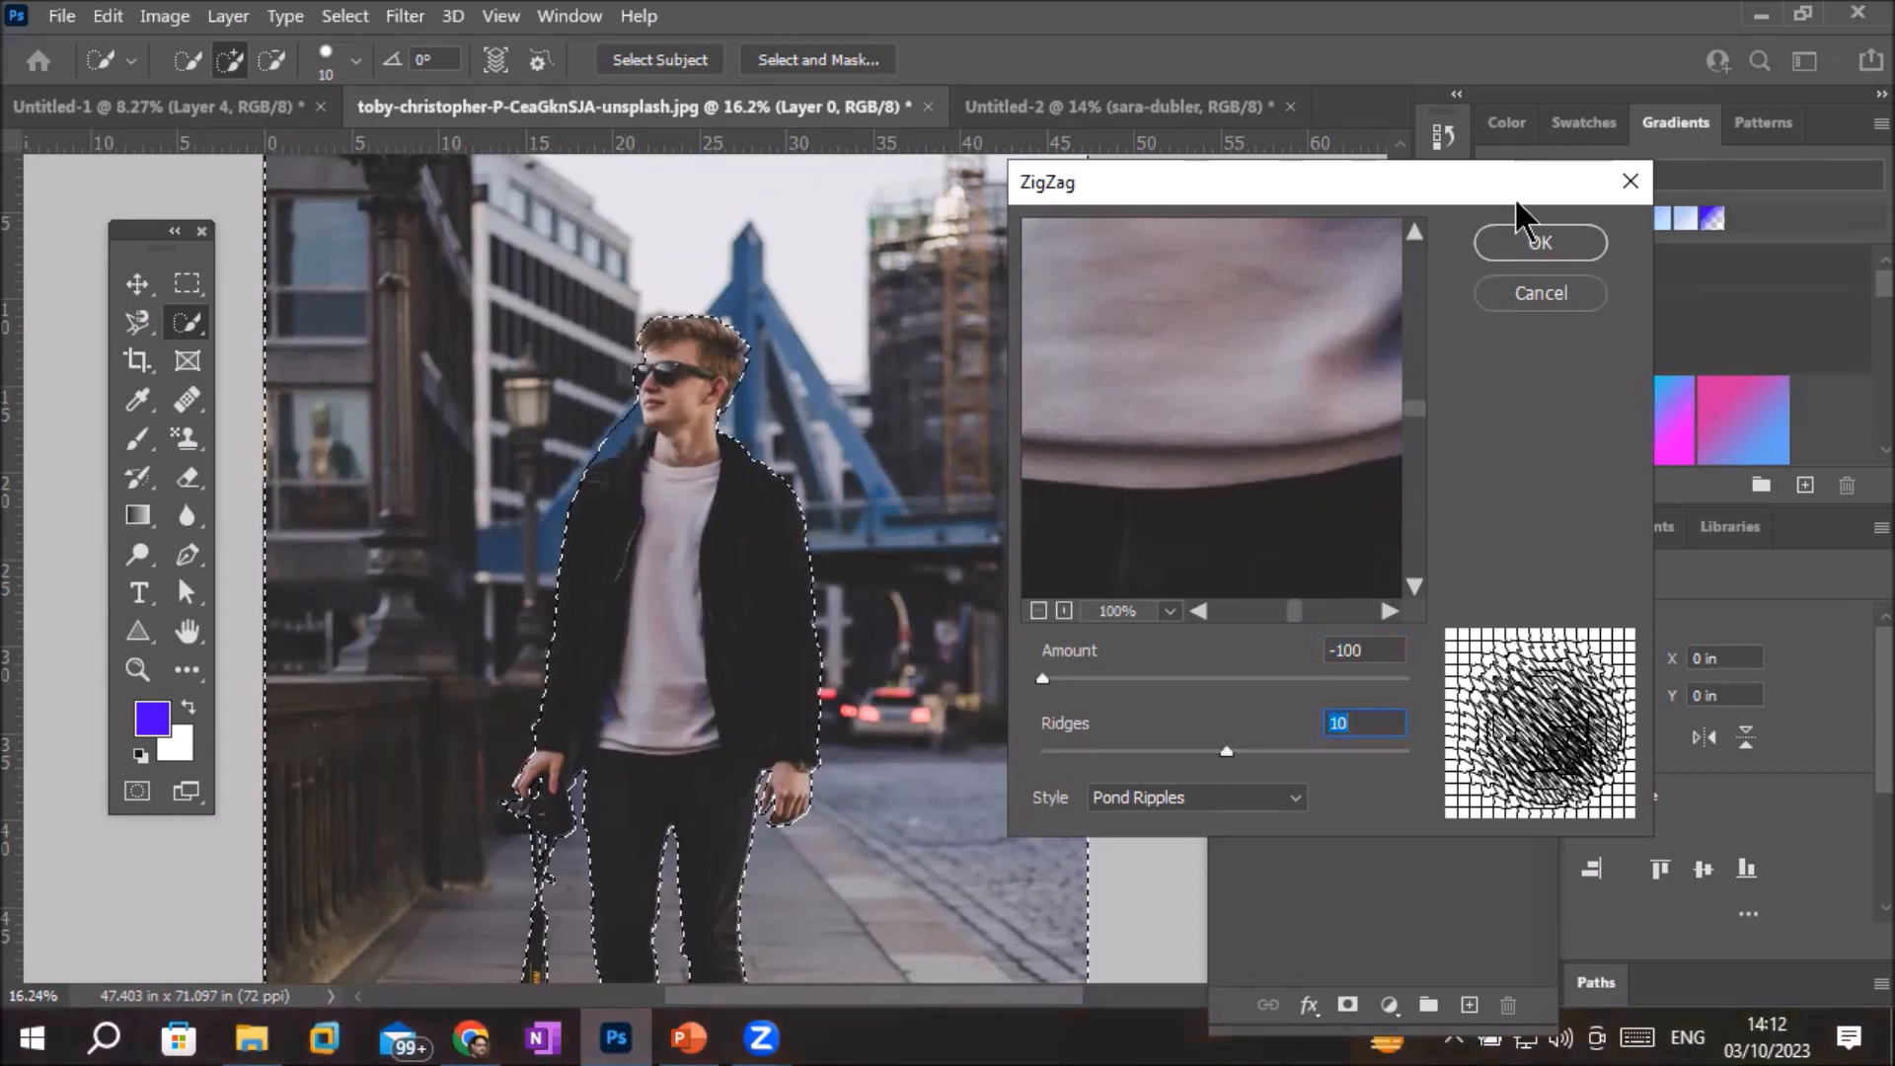
left_click(1527, 247)
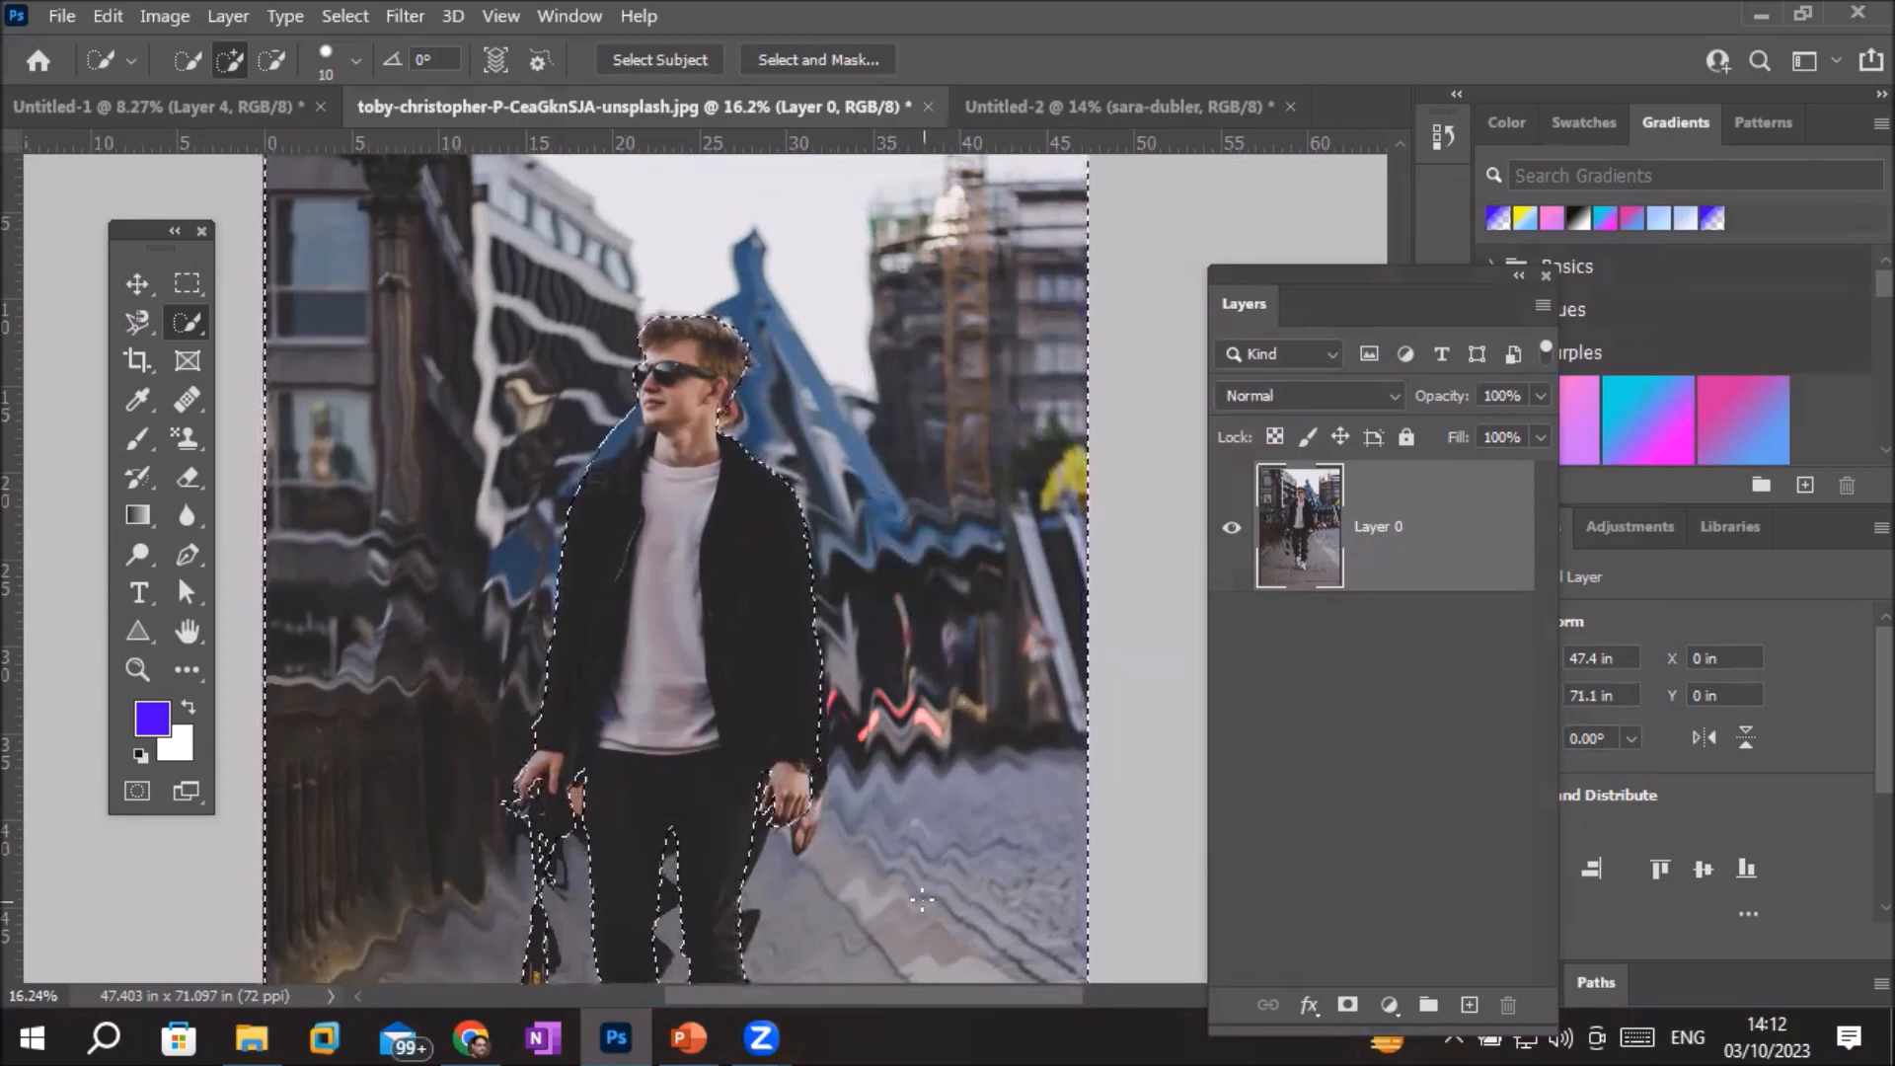
Examine the ripple distortion in the background around the man's hands, legs and head, both close up and as a whole
scroll(915, 758, "up", 3)
scroll(915, 759, "up", 5)
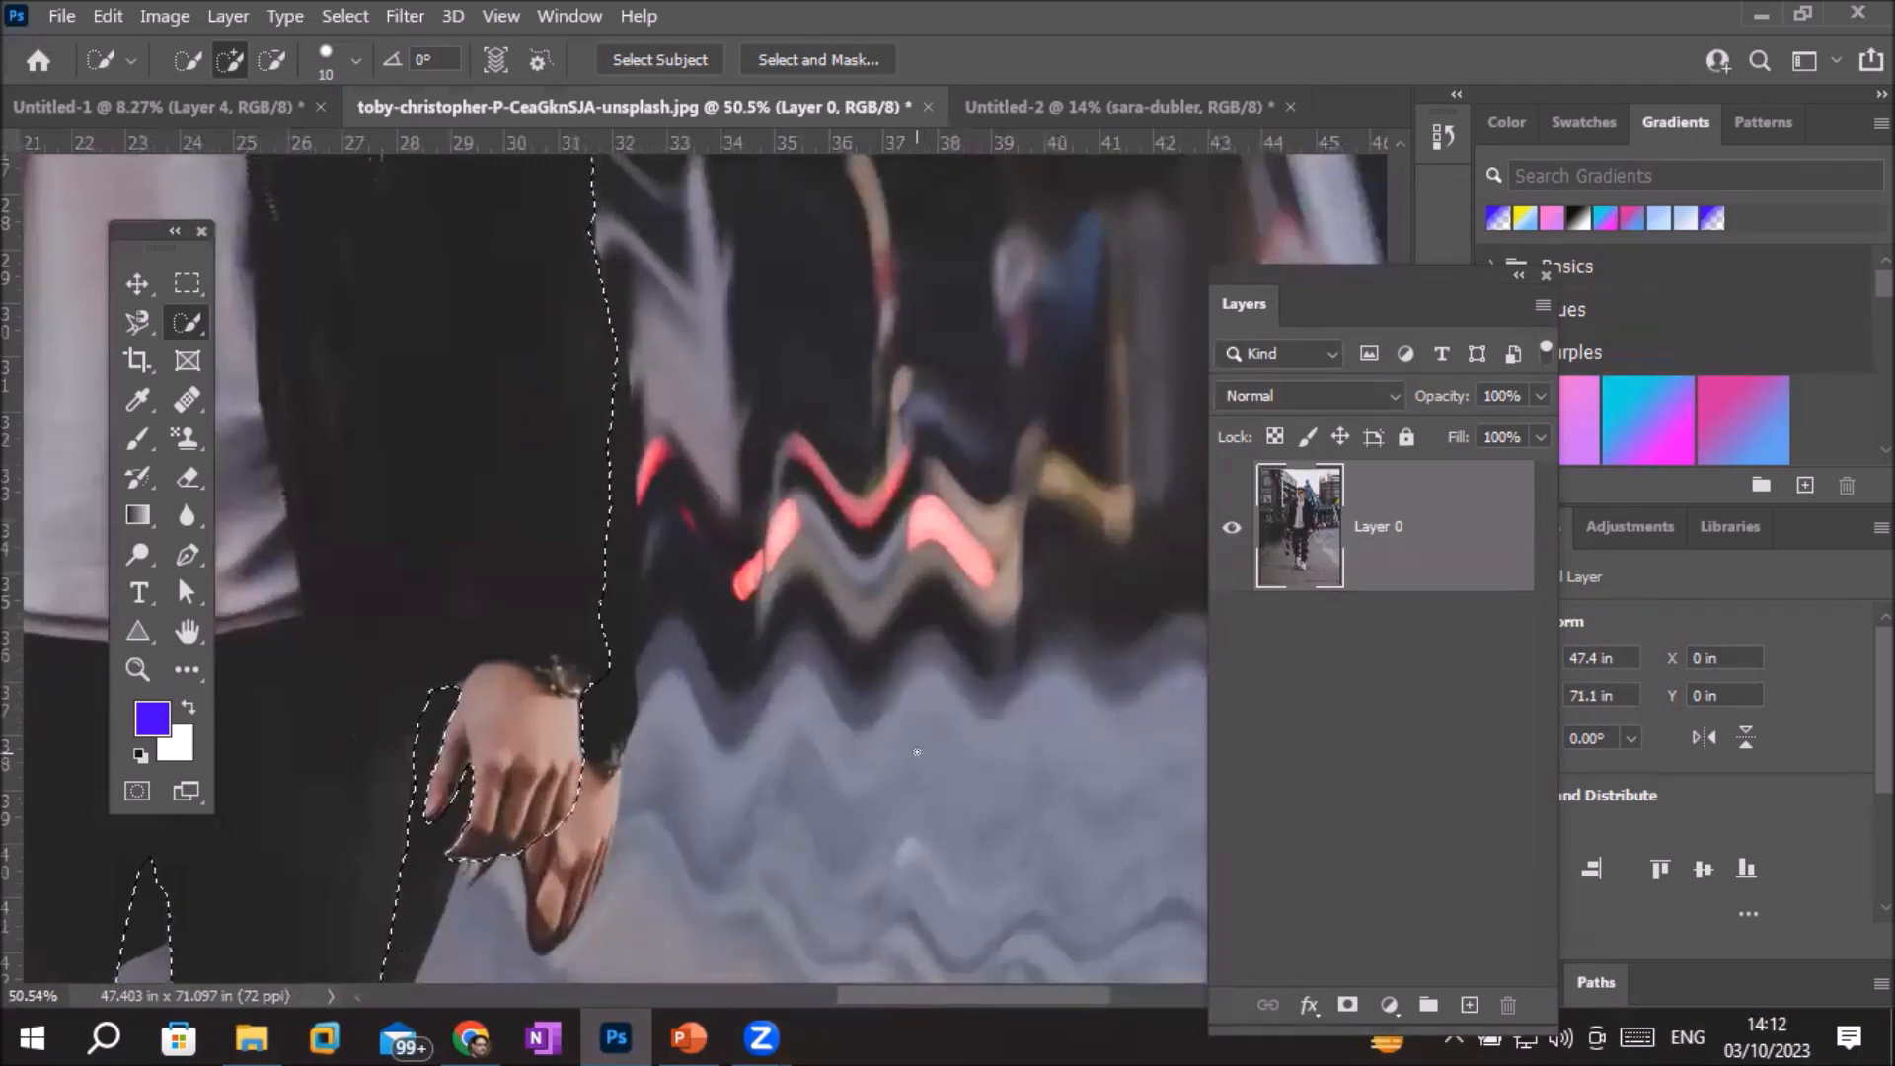
scroll(750, 550, "down", 5)
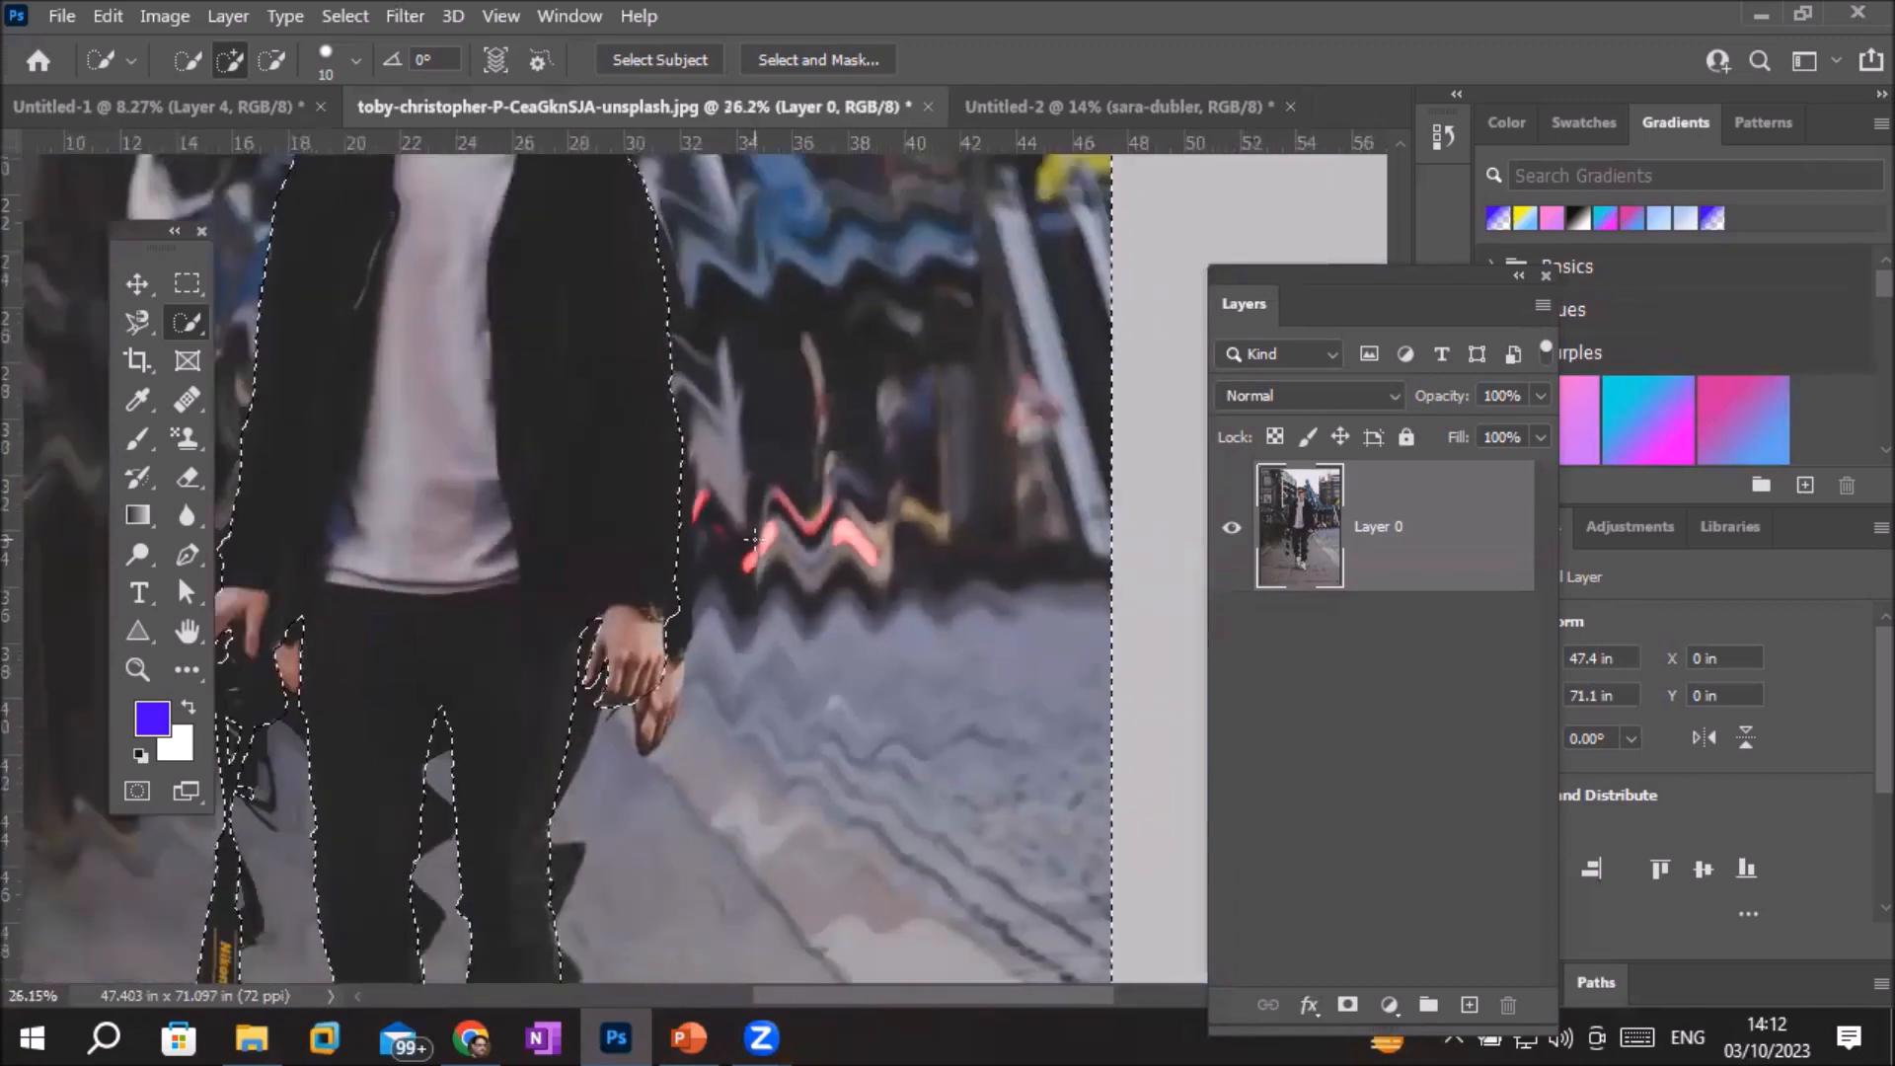
scroll(453, 262, "down", 4)
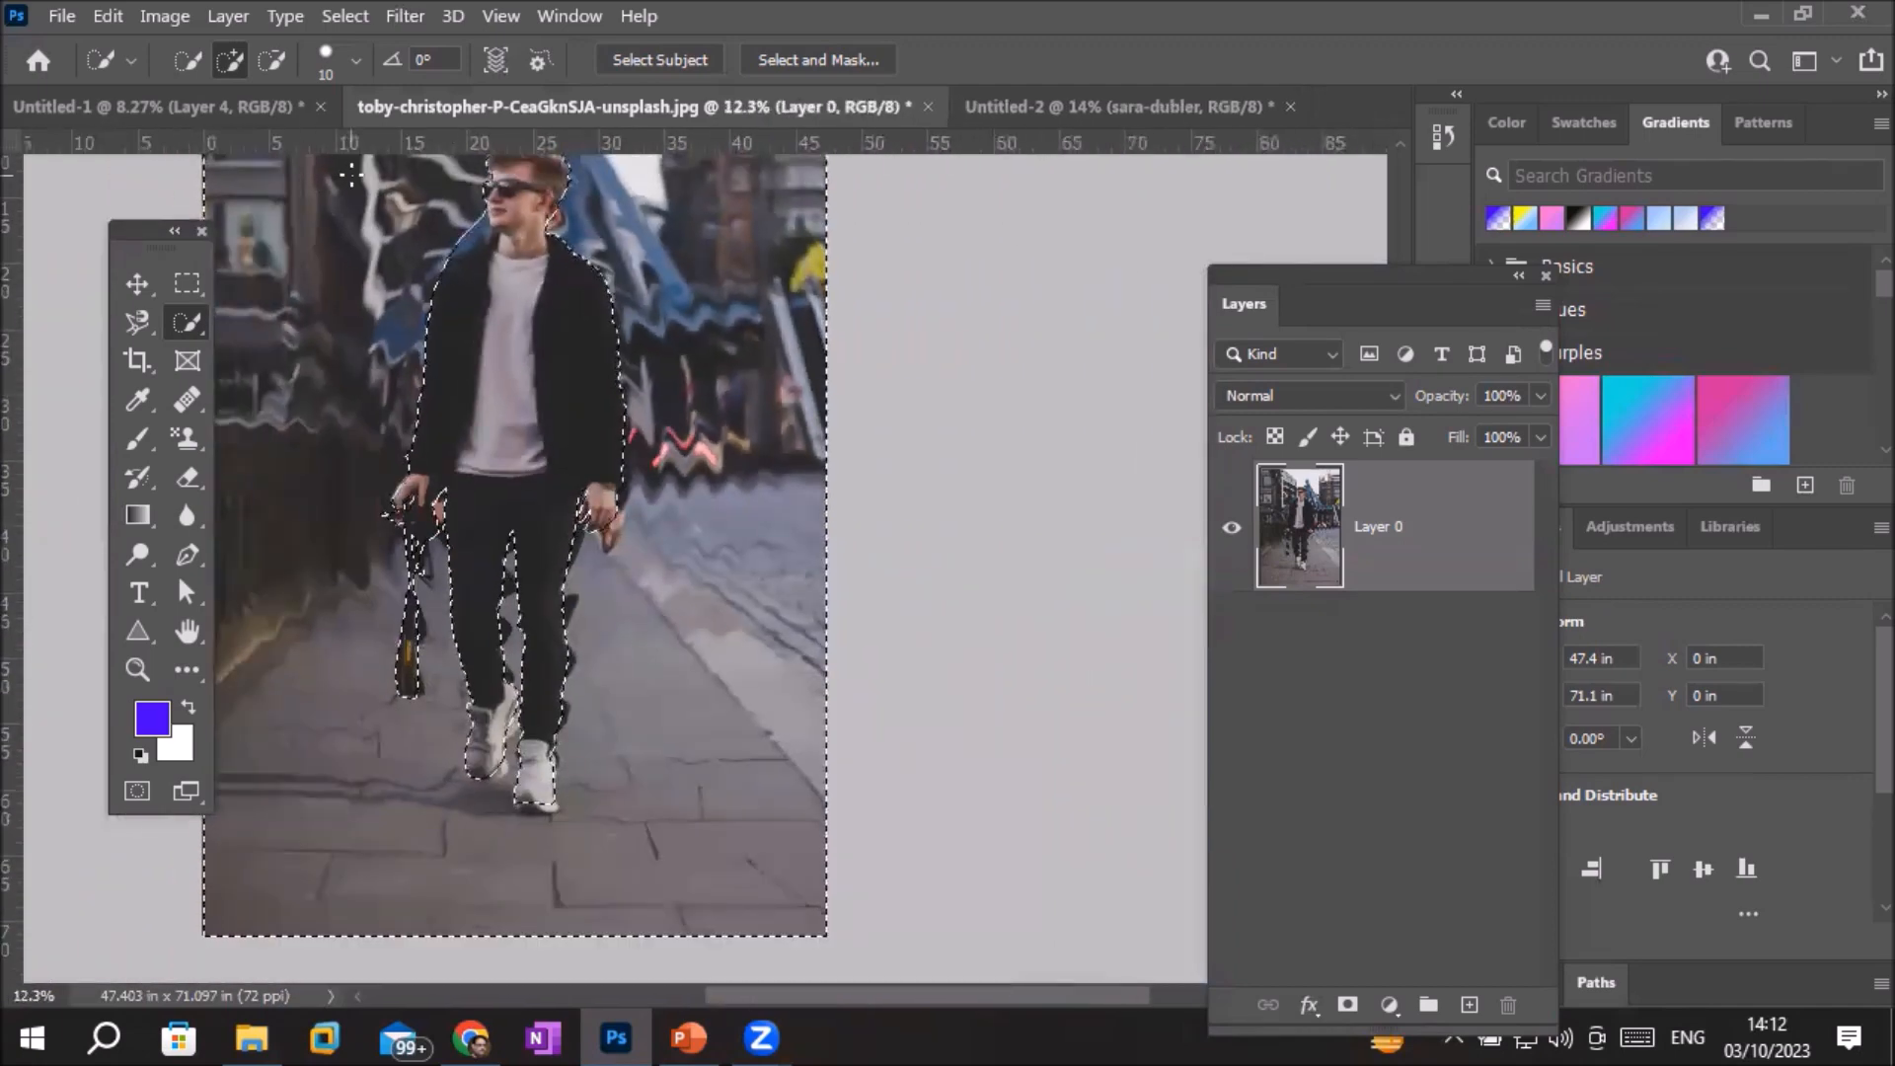
scroll(513, 247, "down", 3)
scroll(566, 263, "up", 2)
scroll(577, 265, "up", 3)
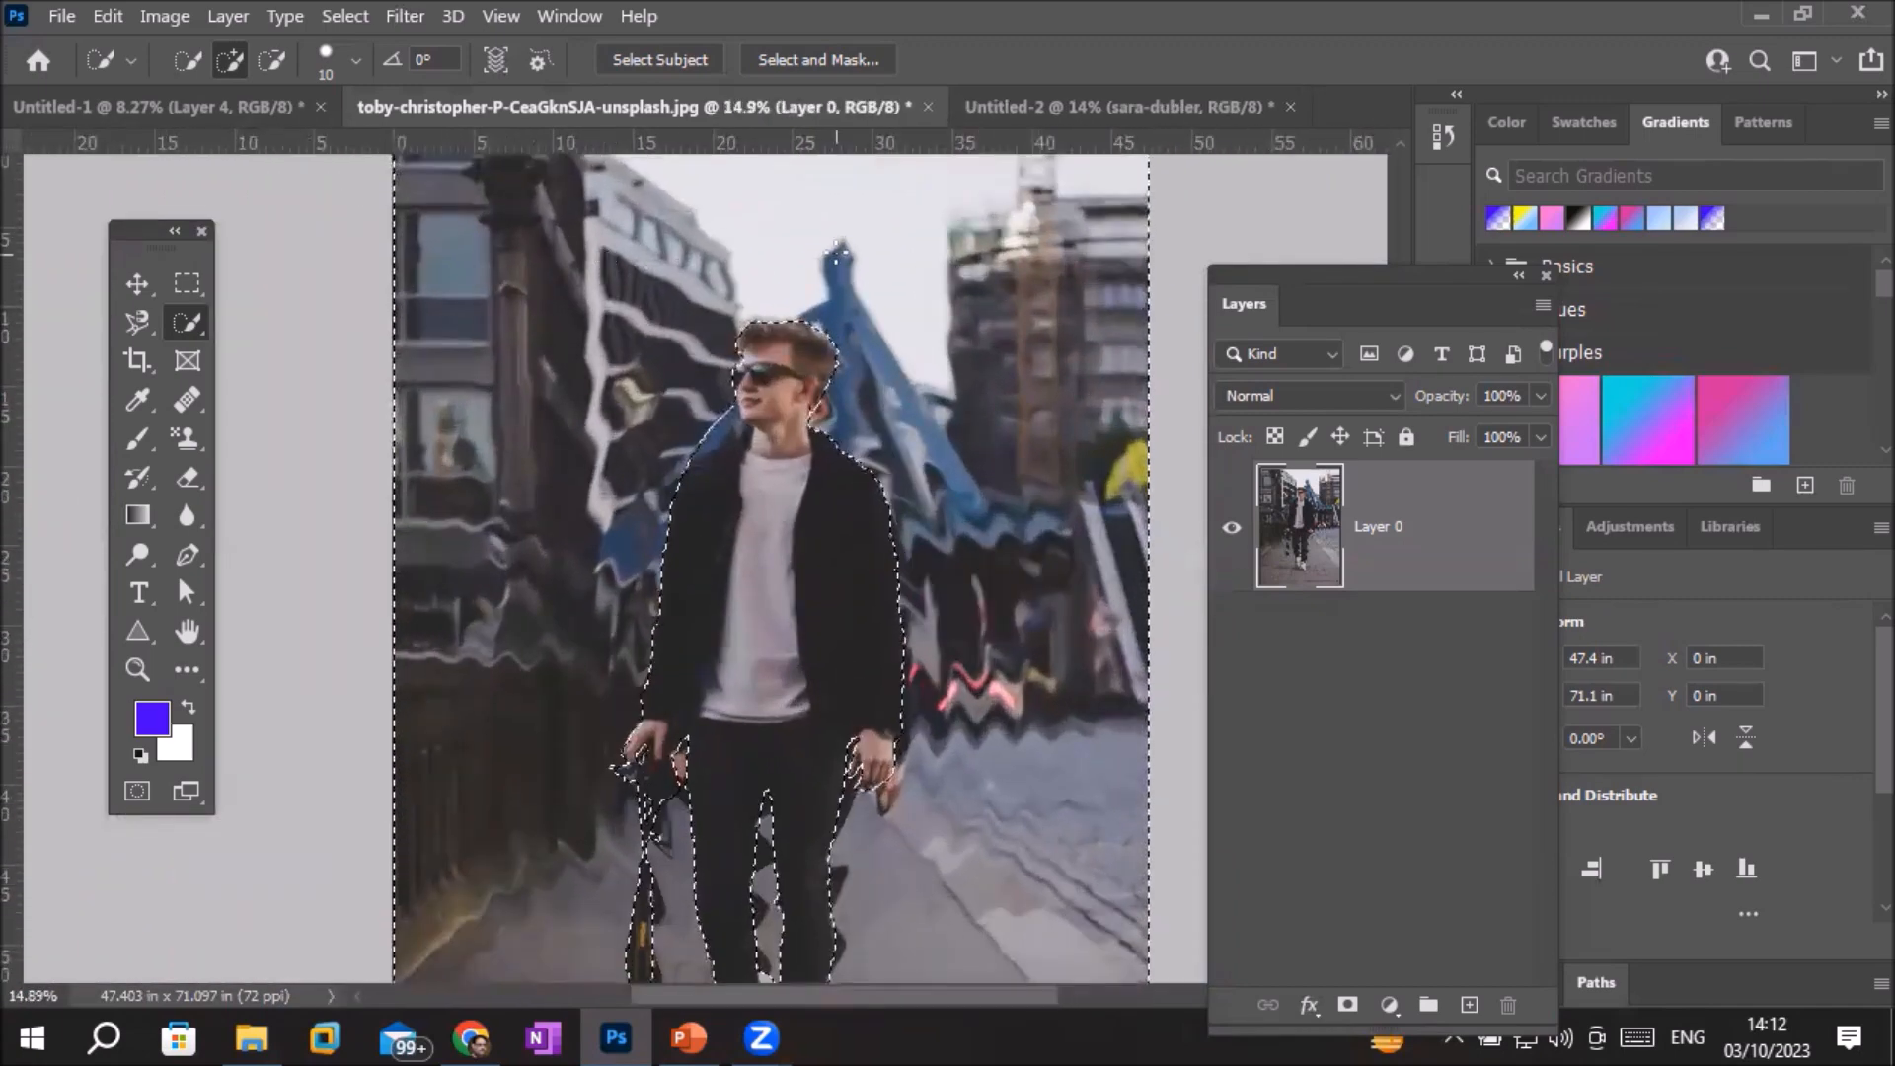
scroll(1032, 503, "up", 1)
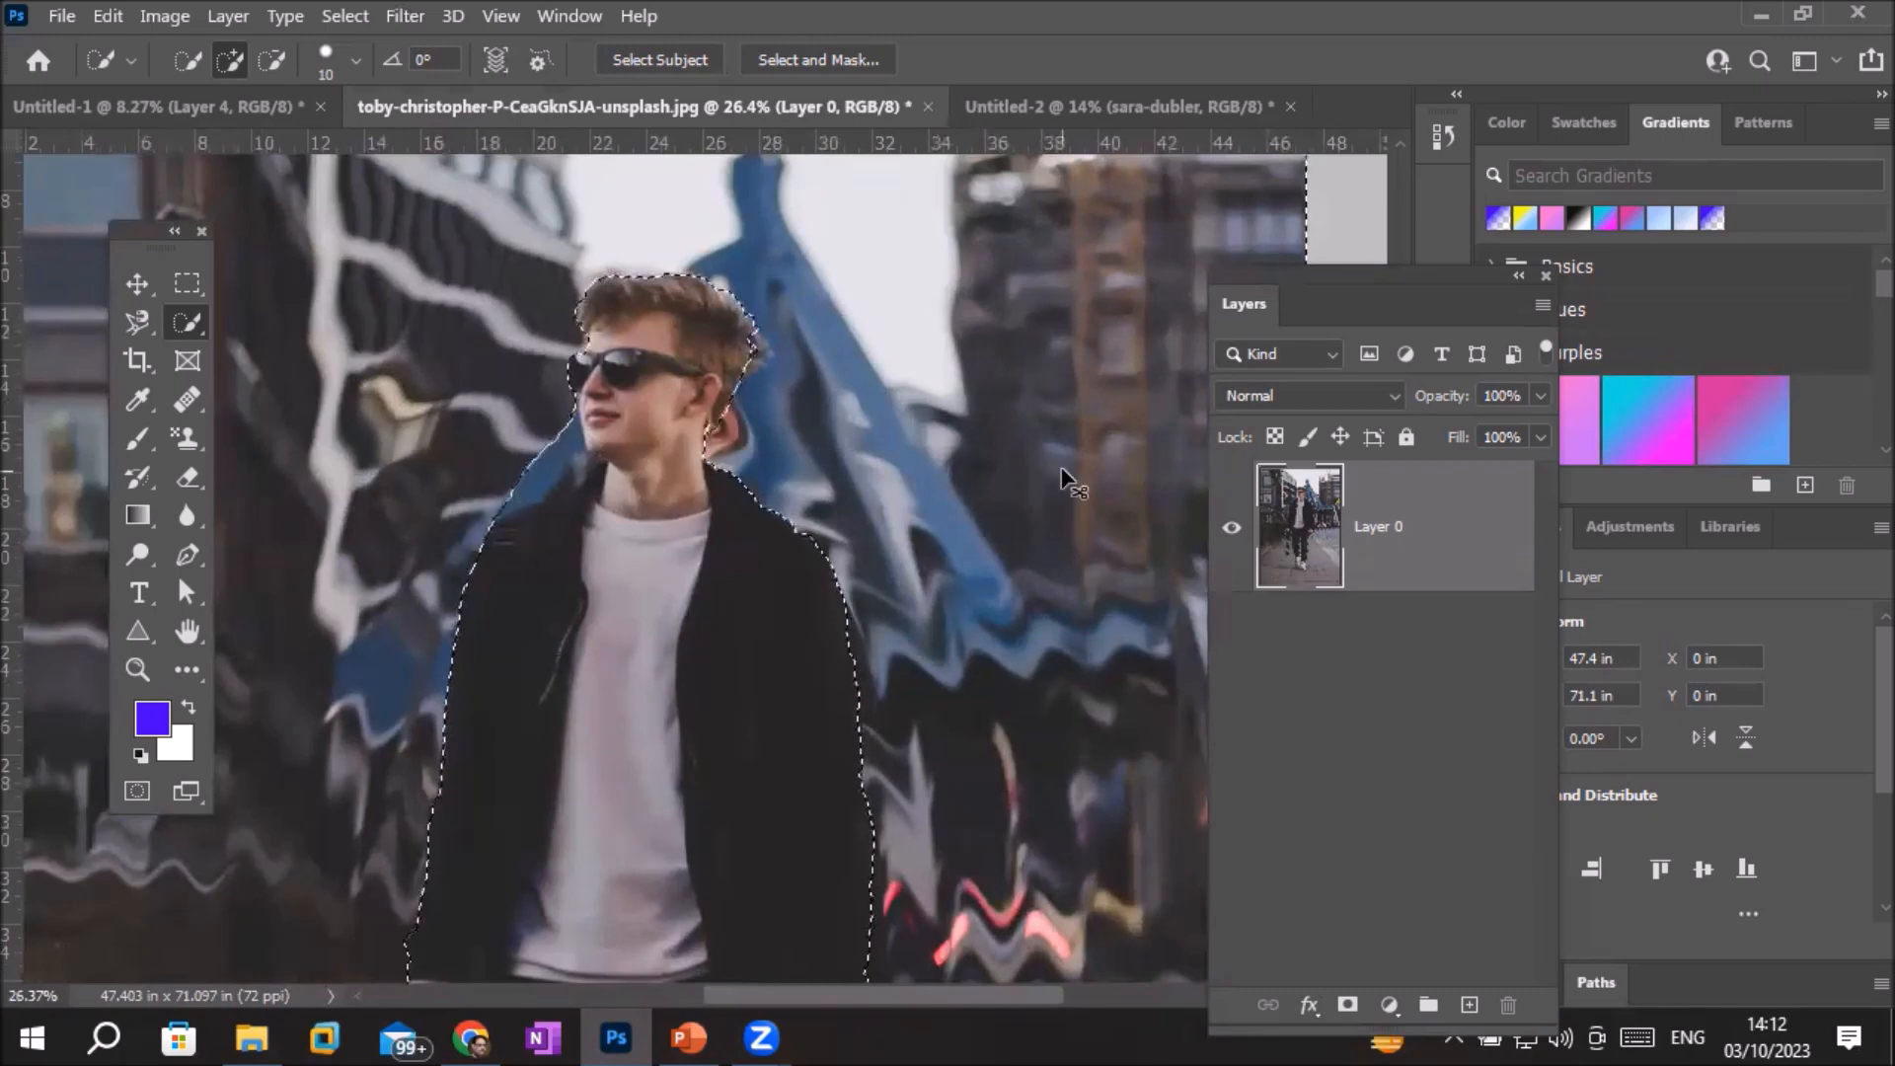
Undo the ZigZag distortion and set up a Wave distortion with wavelength 752 to 753, amplitude 551 to 803, and scale 55% horizontal, 76% vertical
key("ctrl+z")
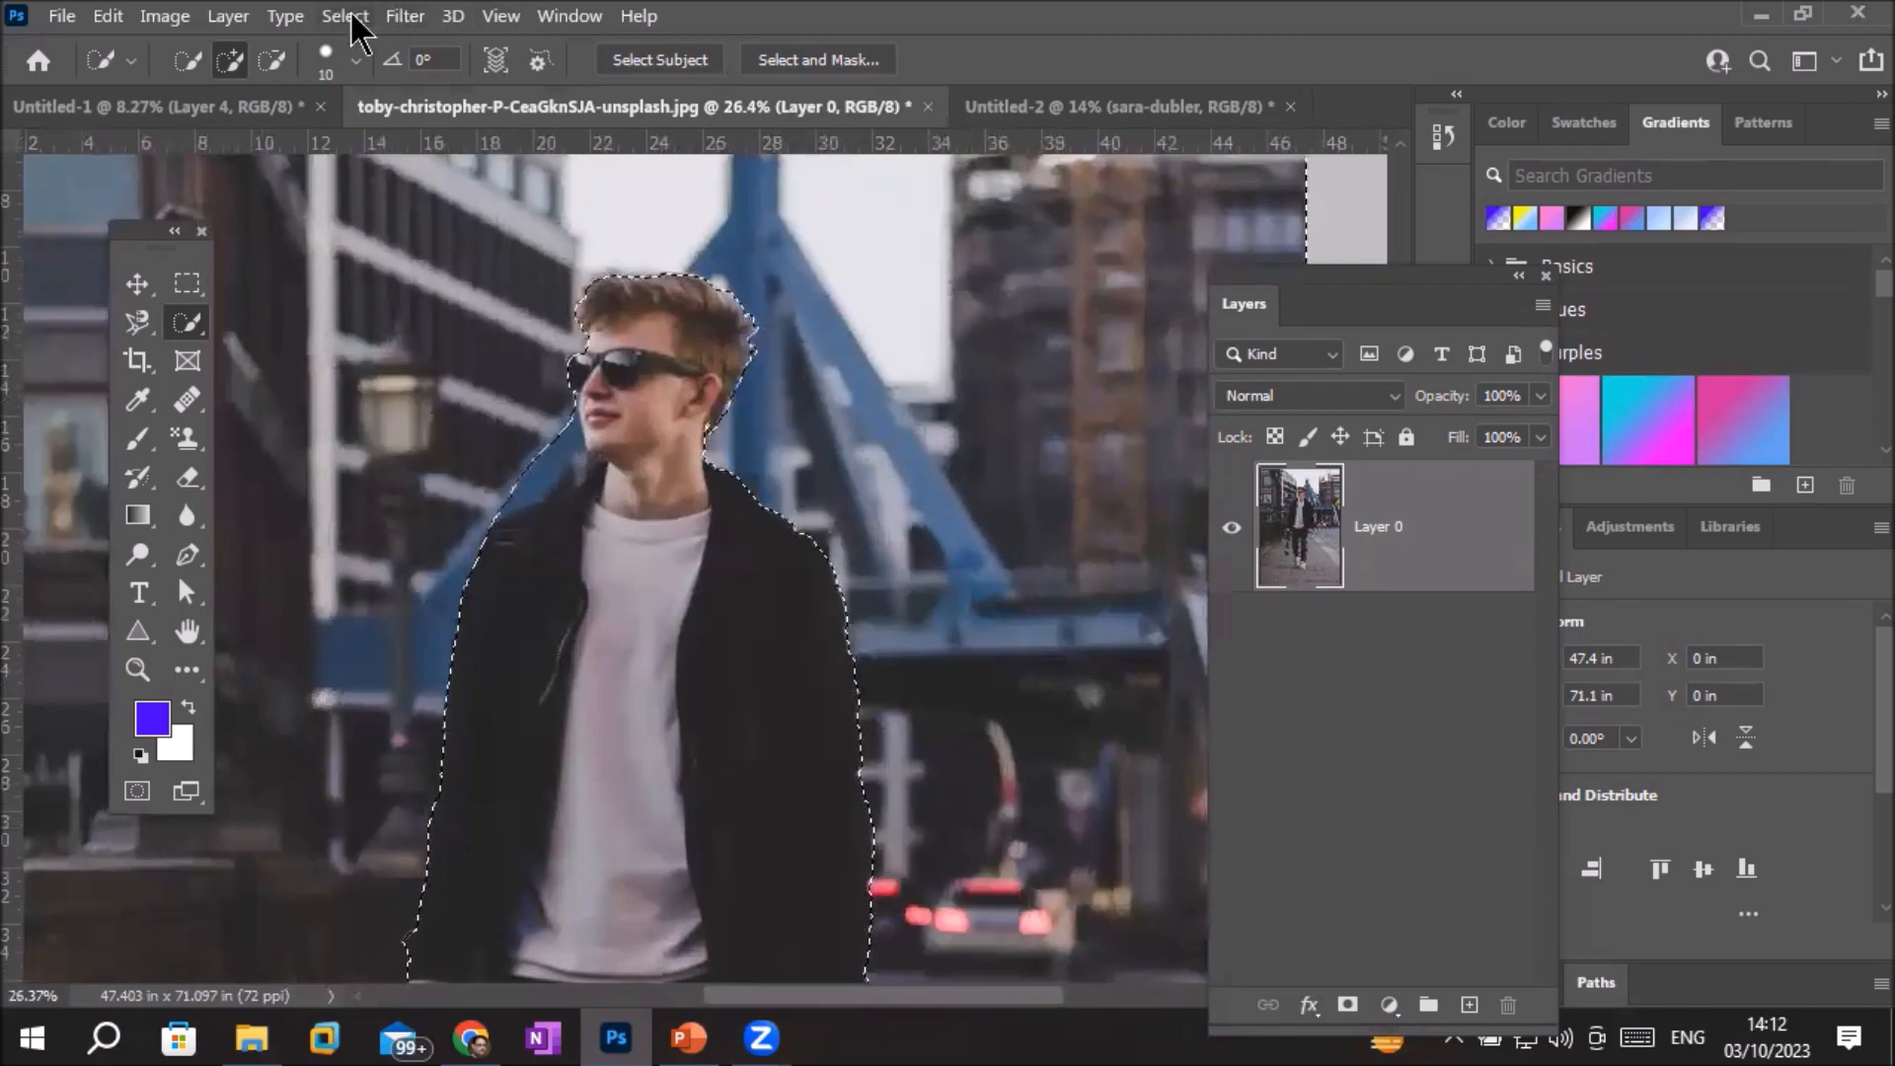
left_click(399, 18)
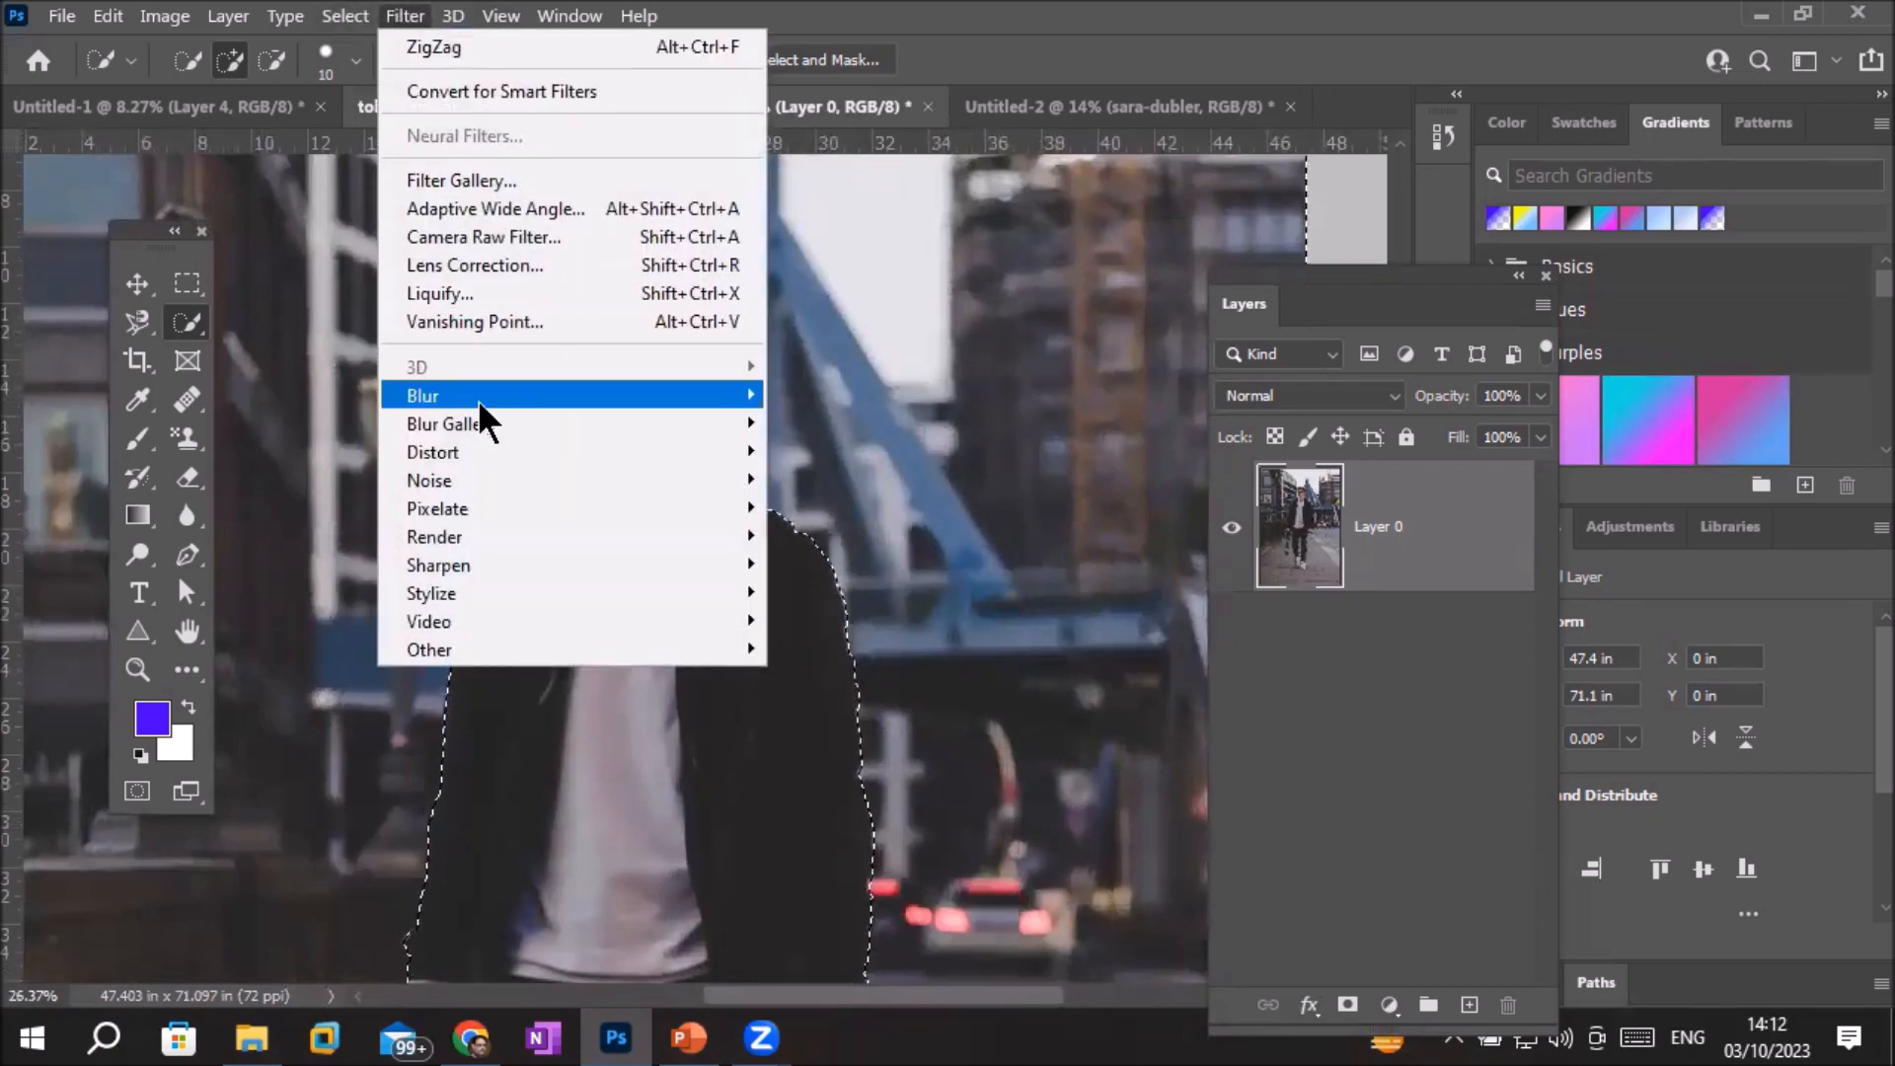
mouse_move(519, 454)
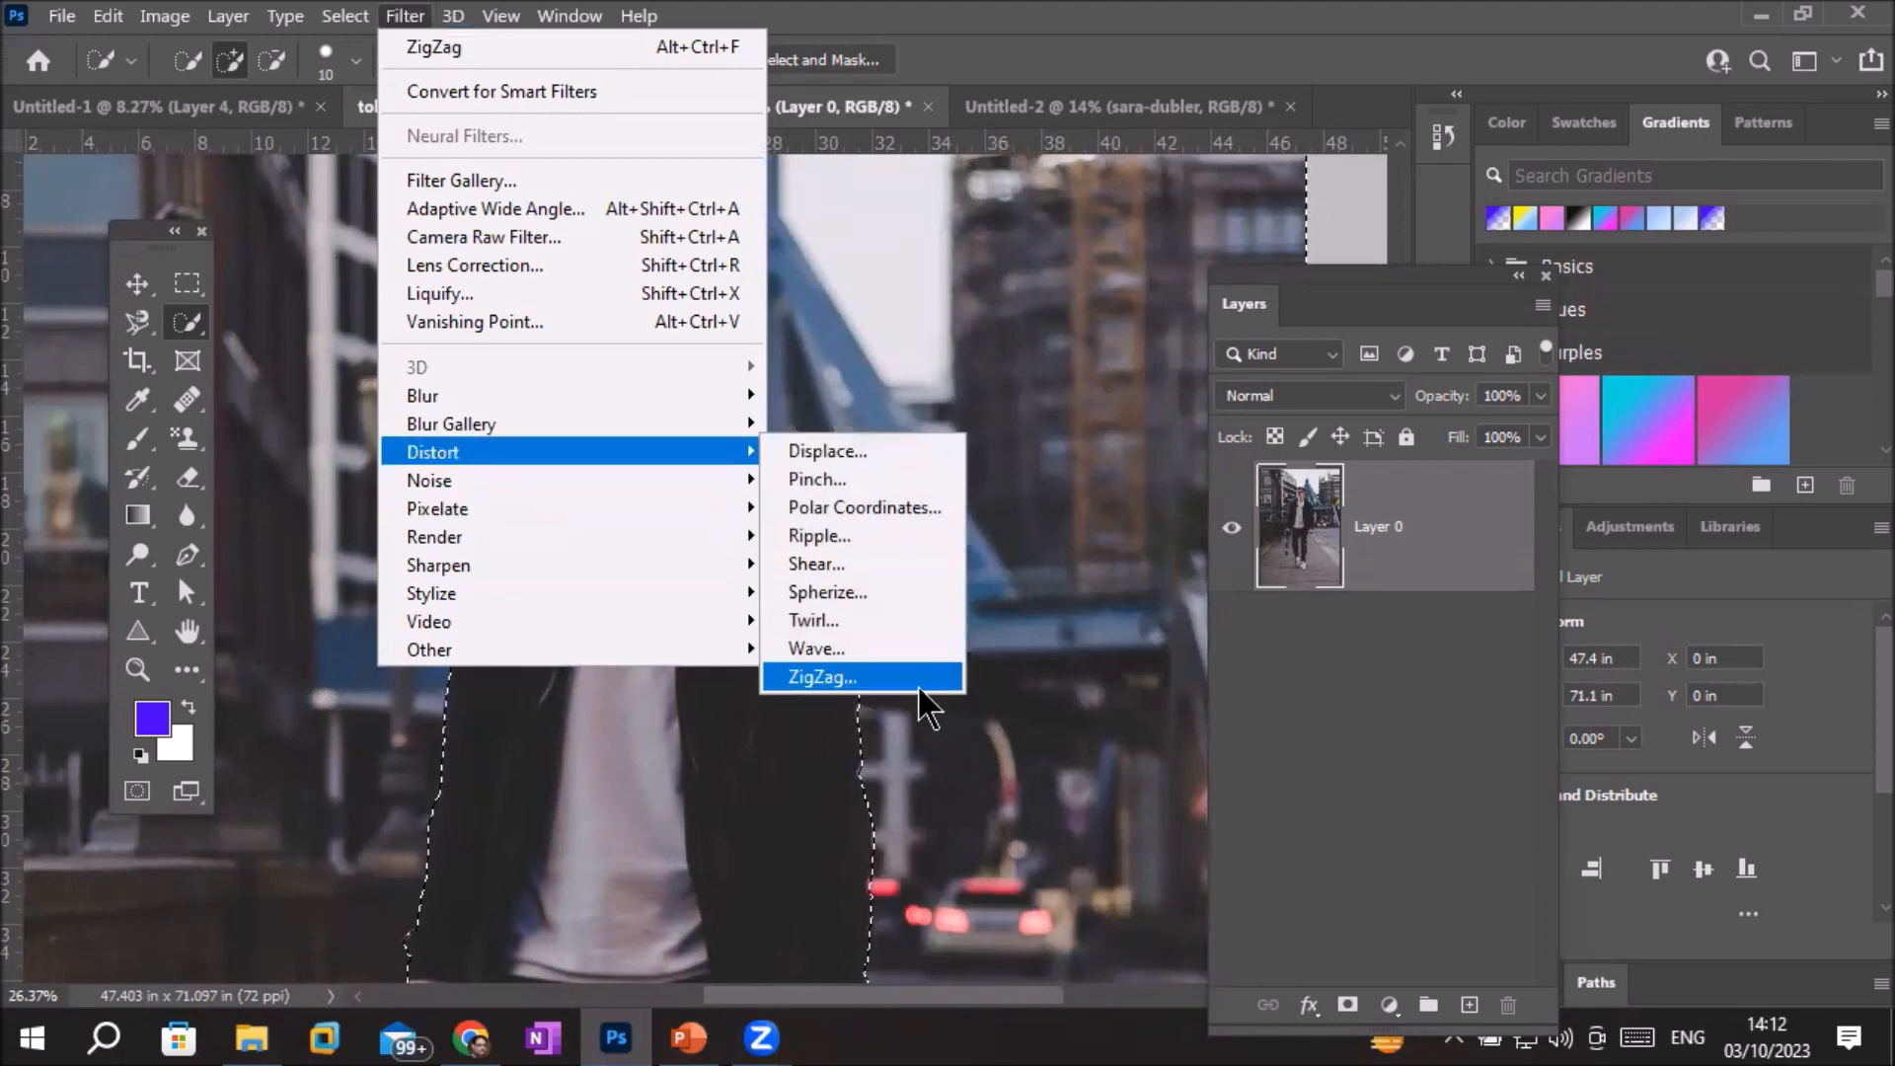
left_click(884, 643)
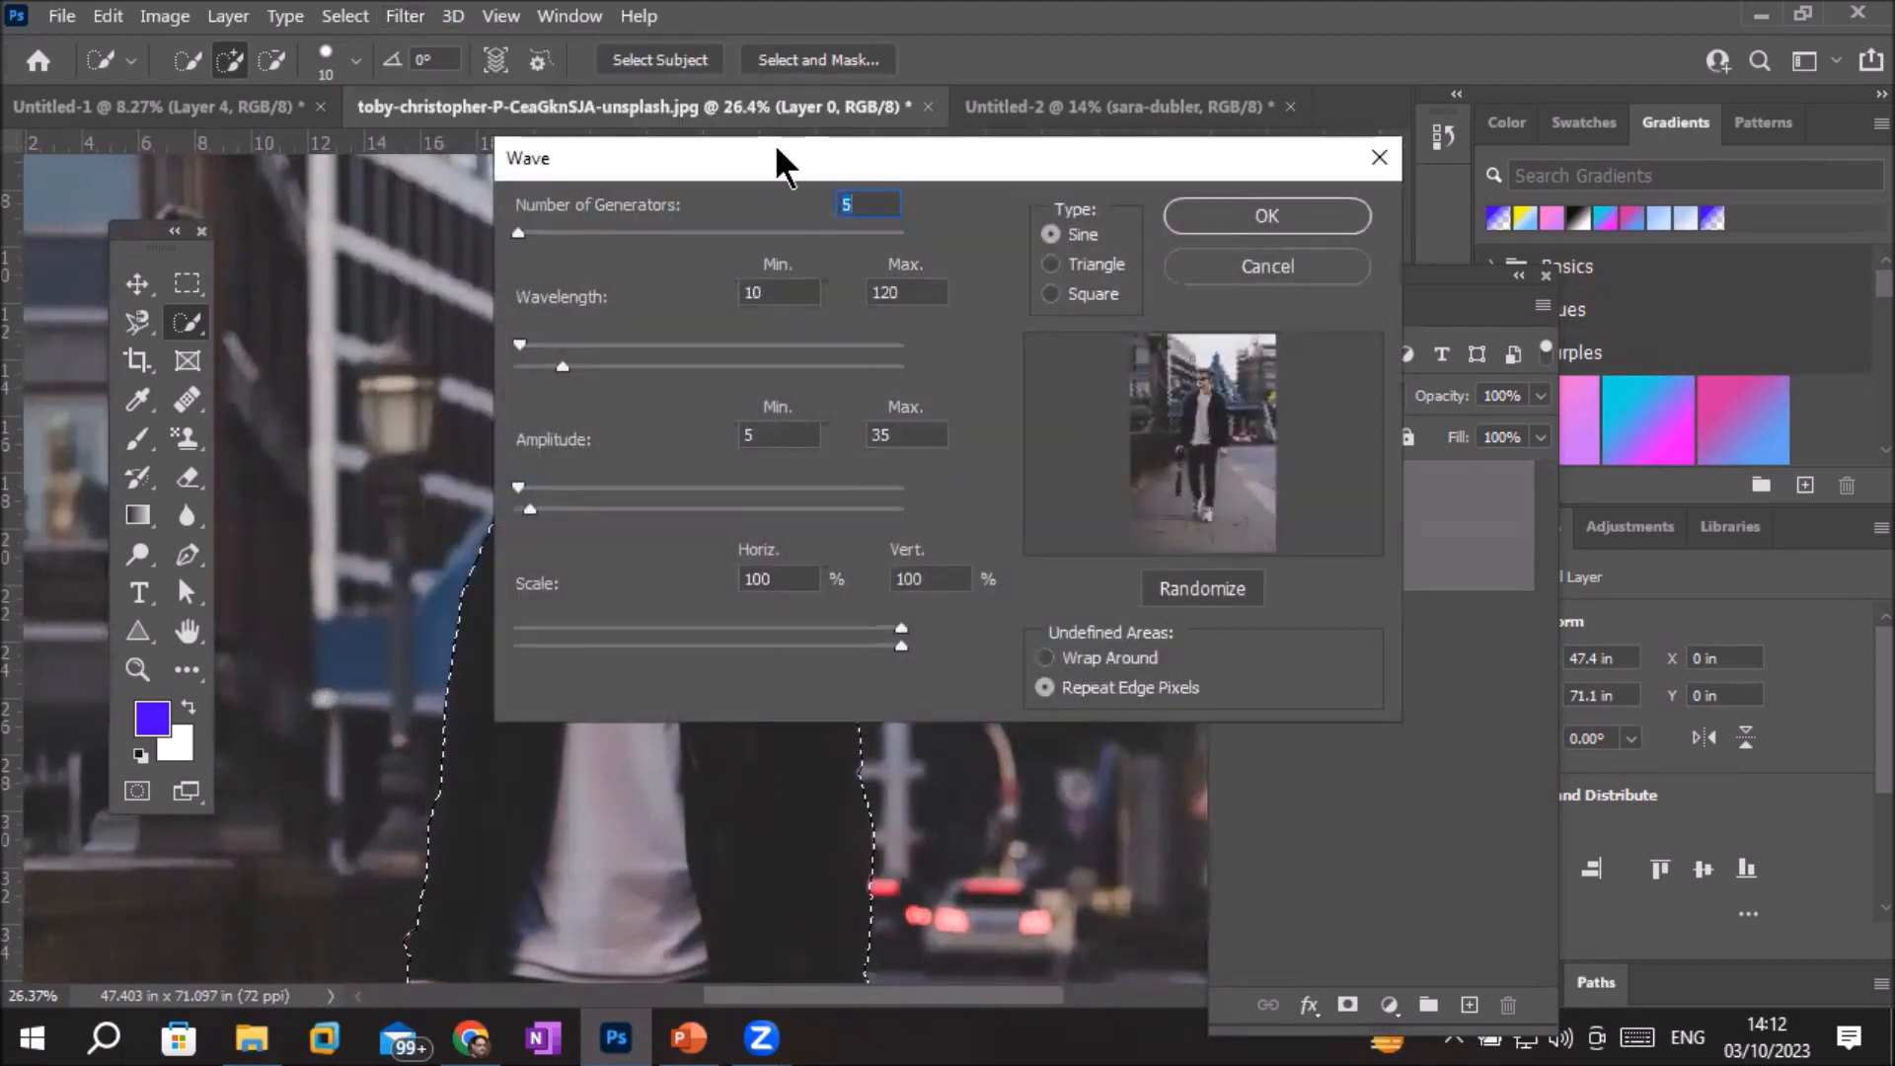
left_click_drag(790, 173, 1058, 303)
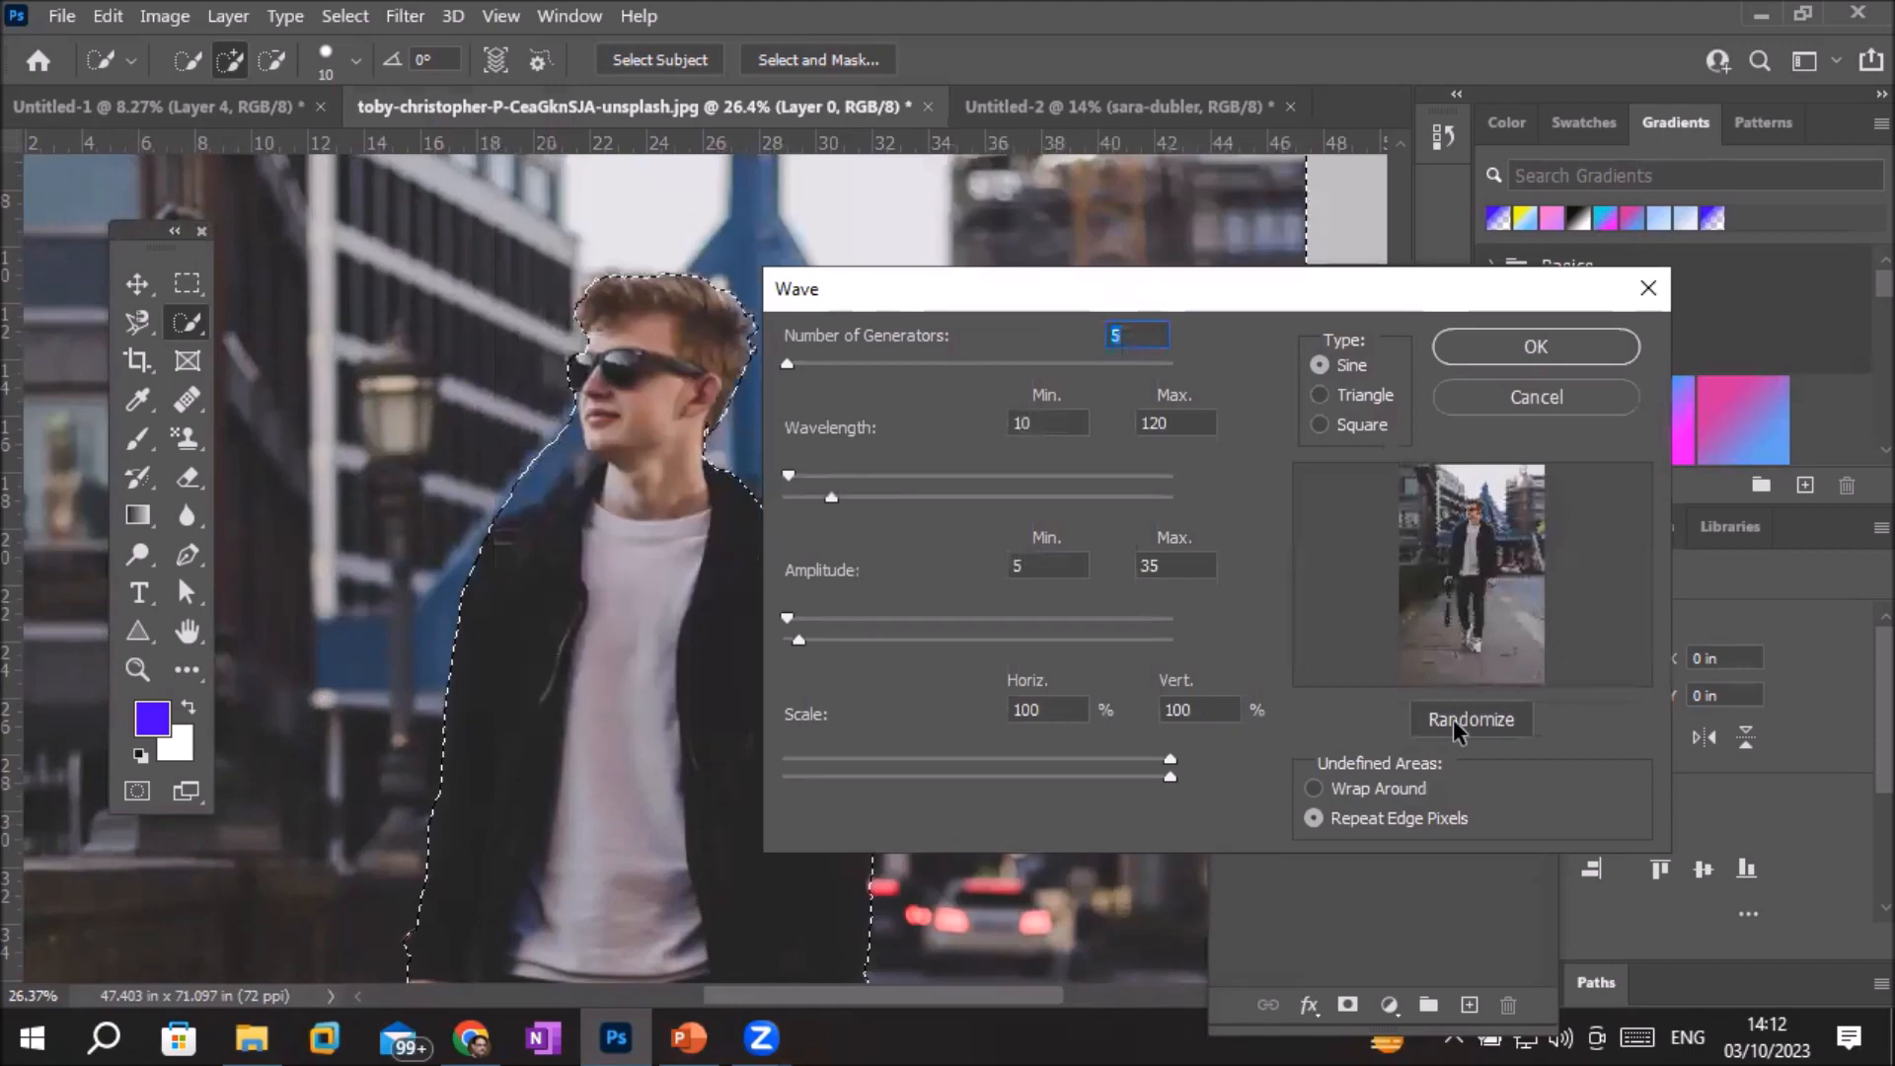
left_click(1494, 728)
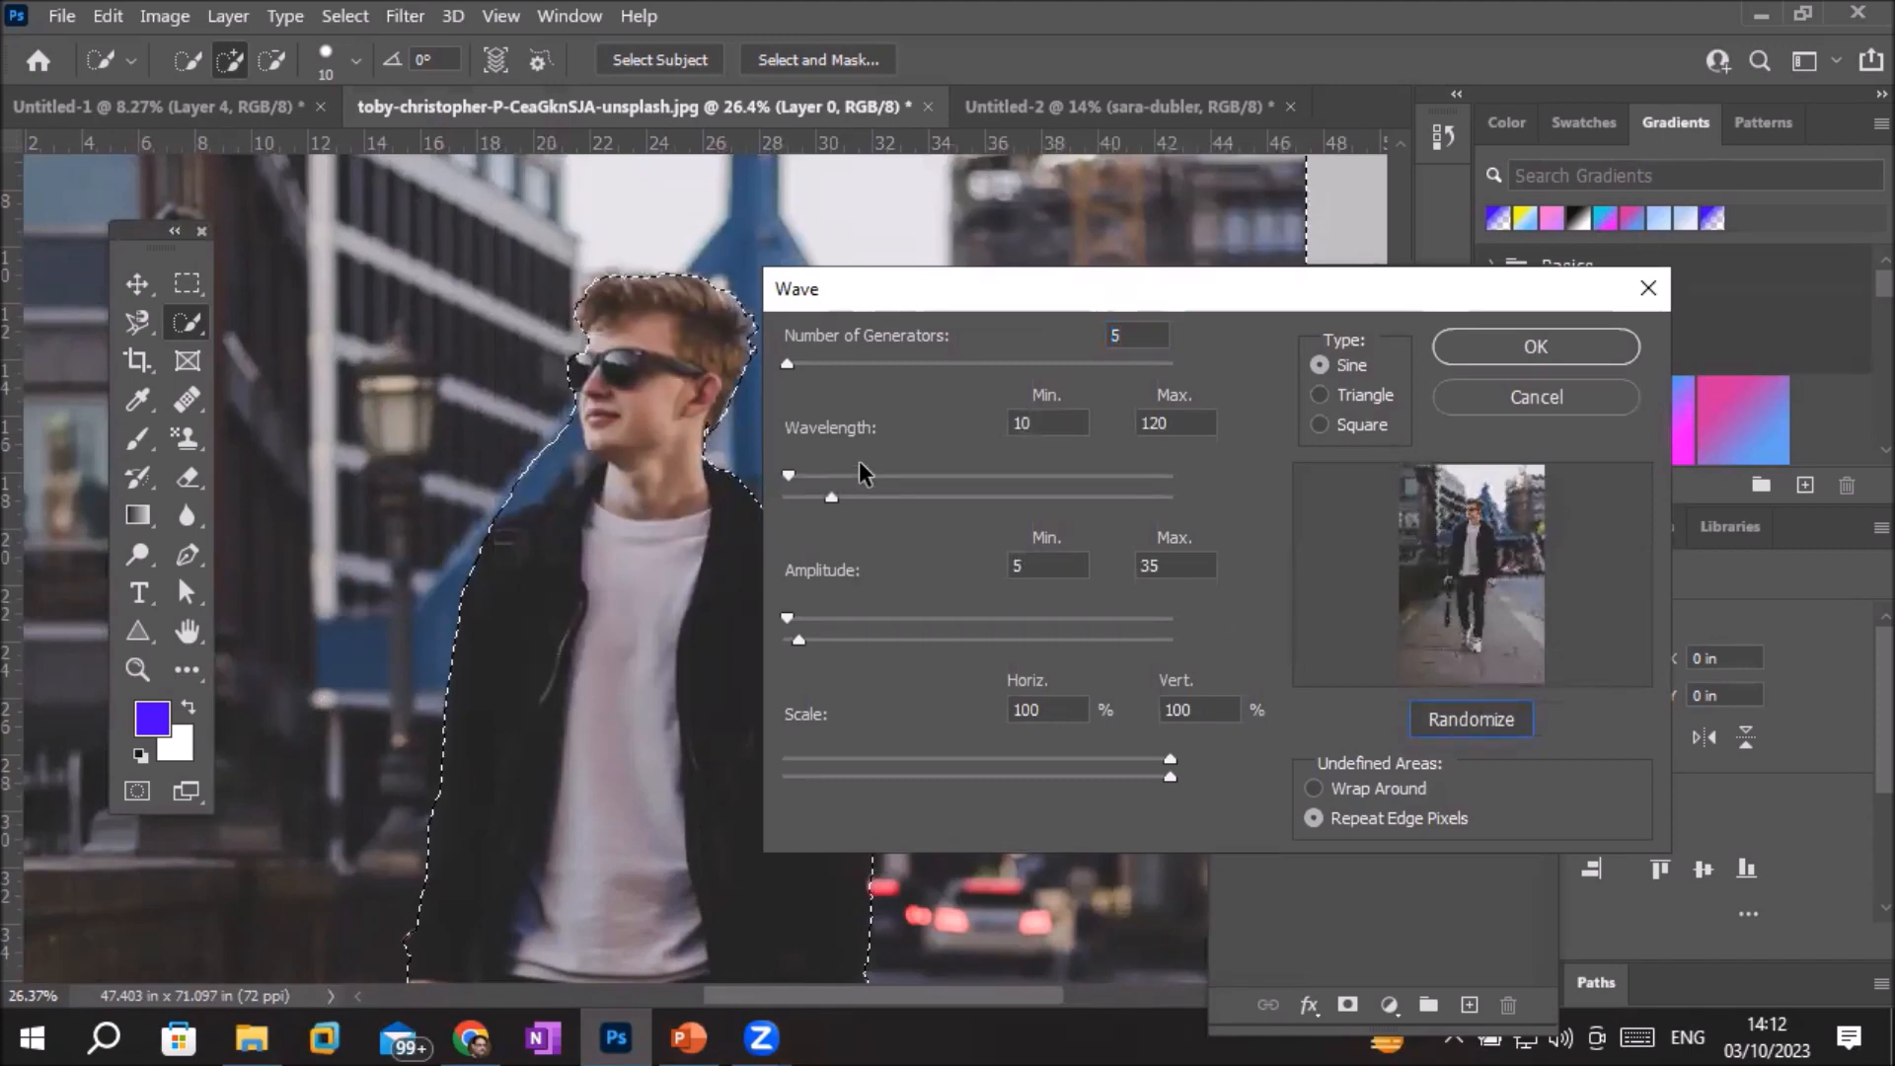
left_click_drag(795, 482, 1077, 513)
left_click_drag(784, 632, 993, 663)
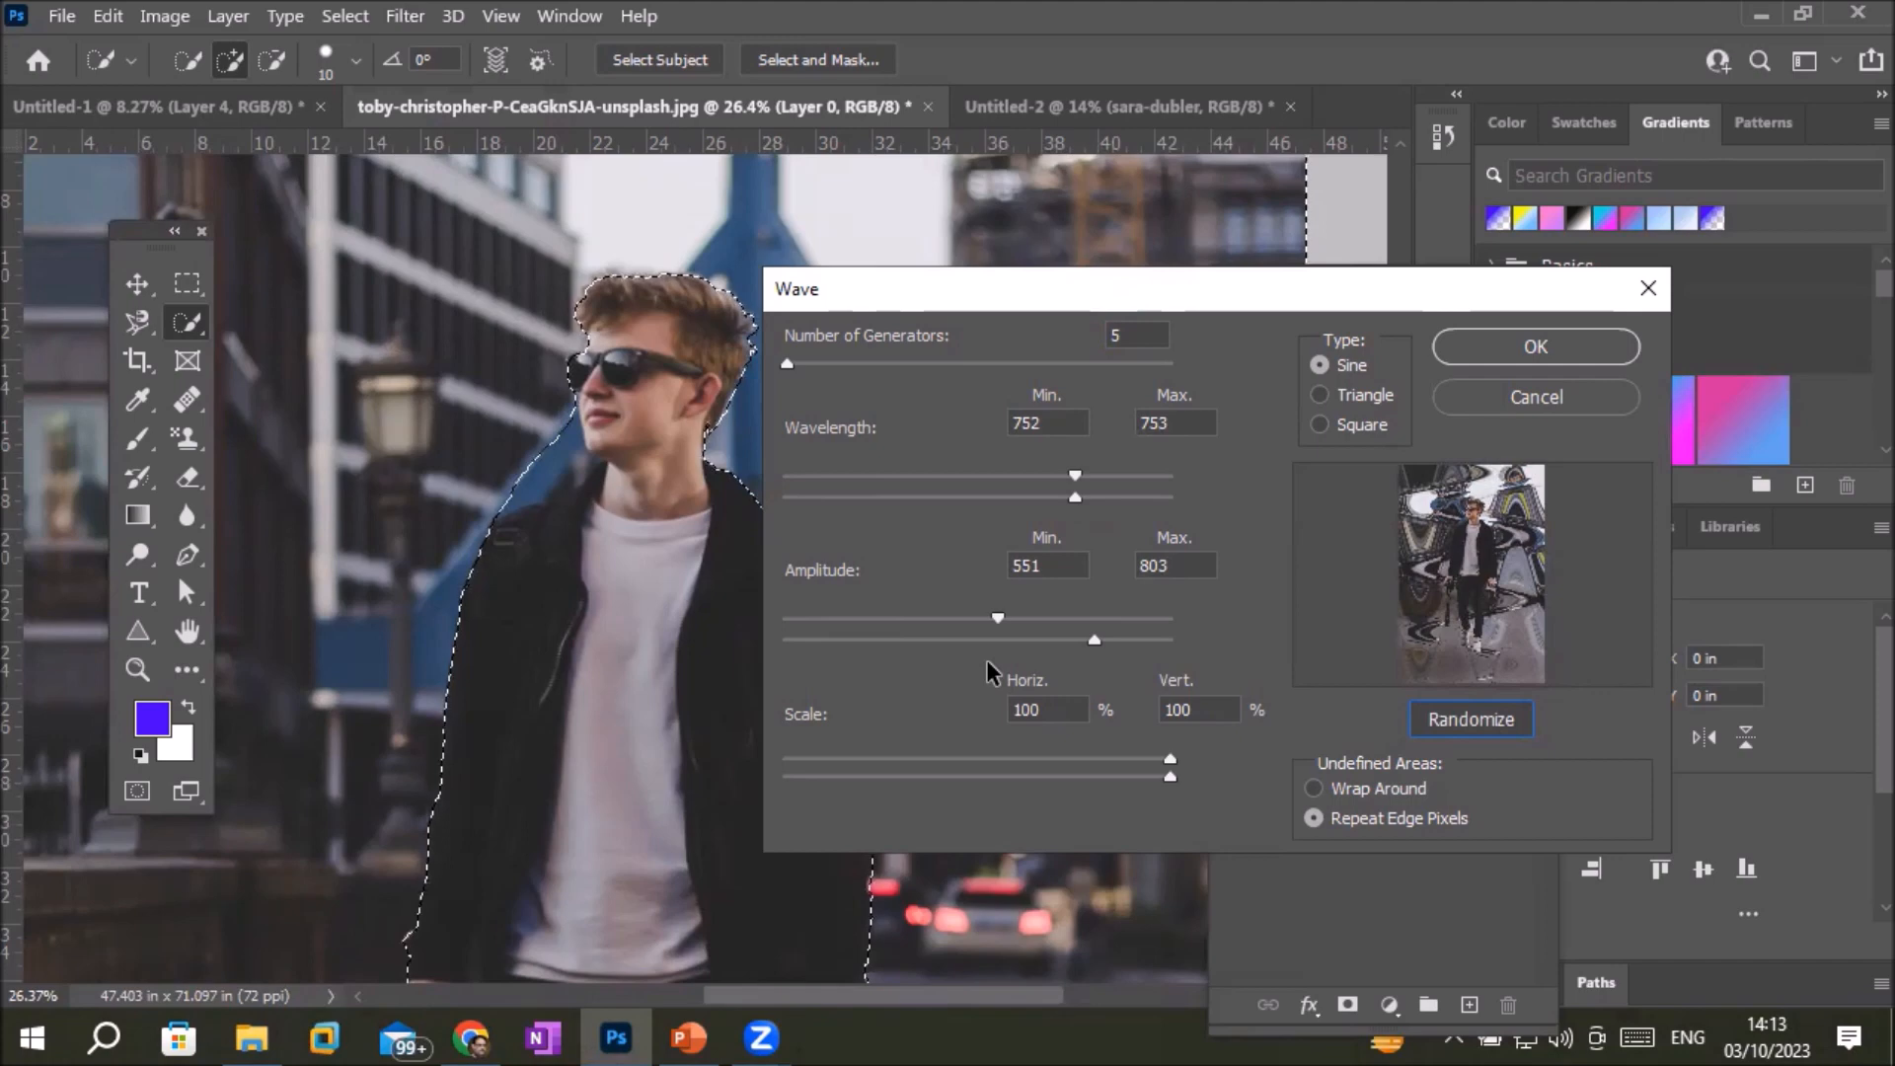
left_click_drag(1170, 776, 994, 774)
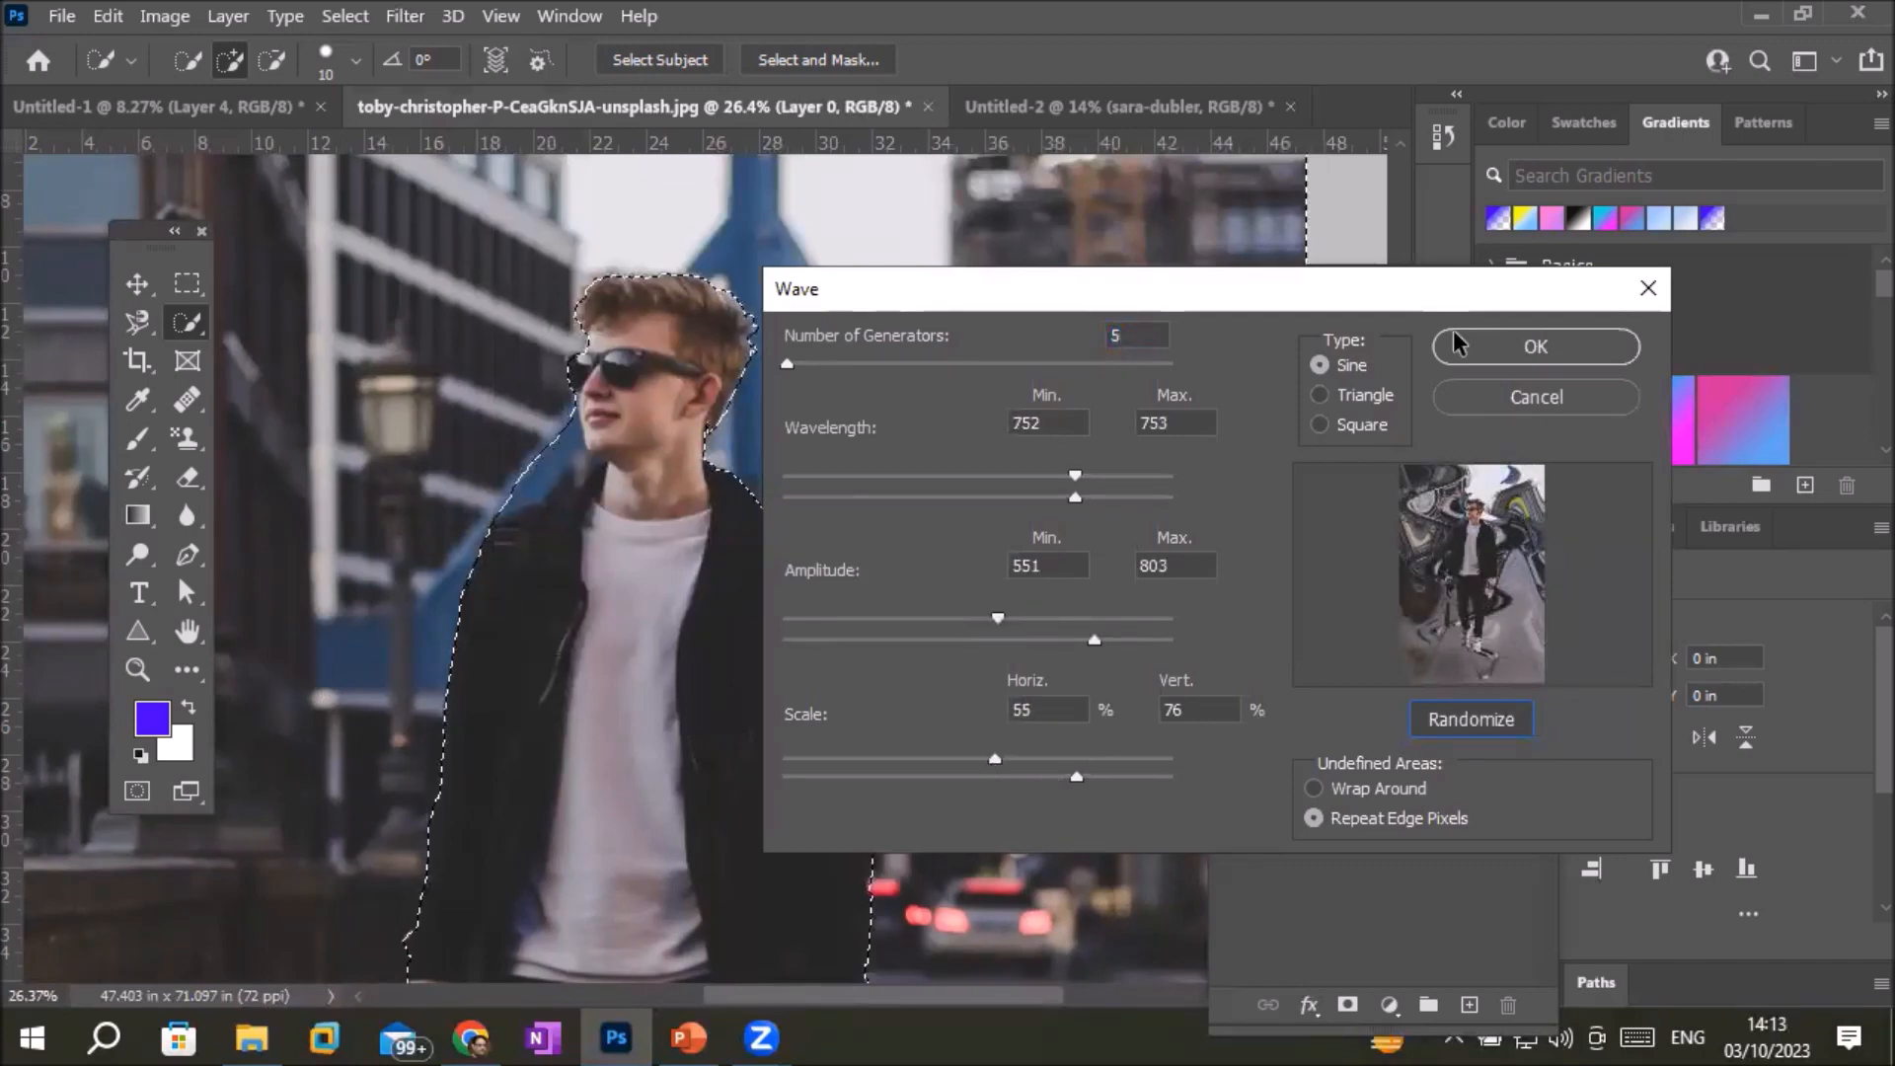
Apply the Wave distortion with the Square type to the selected background, and undo it after viewing the whole photo
left_click(1372, 400)
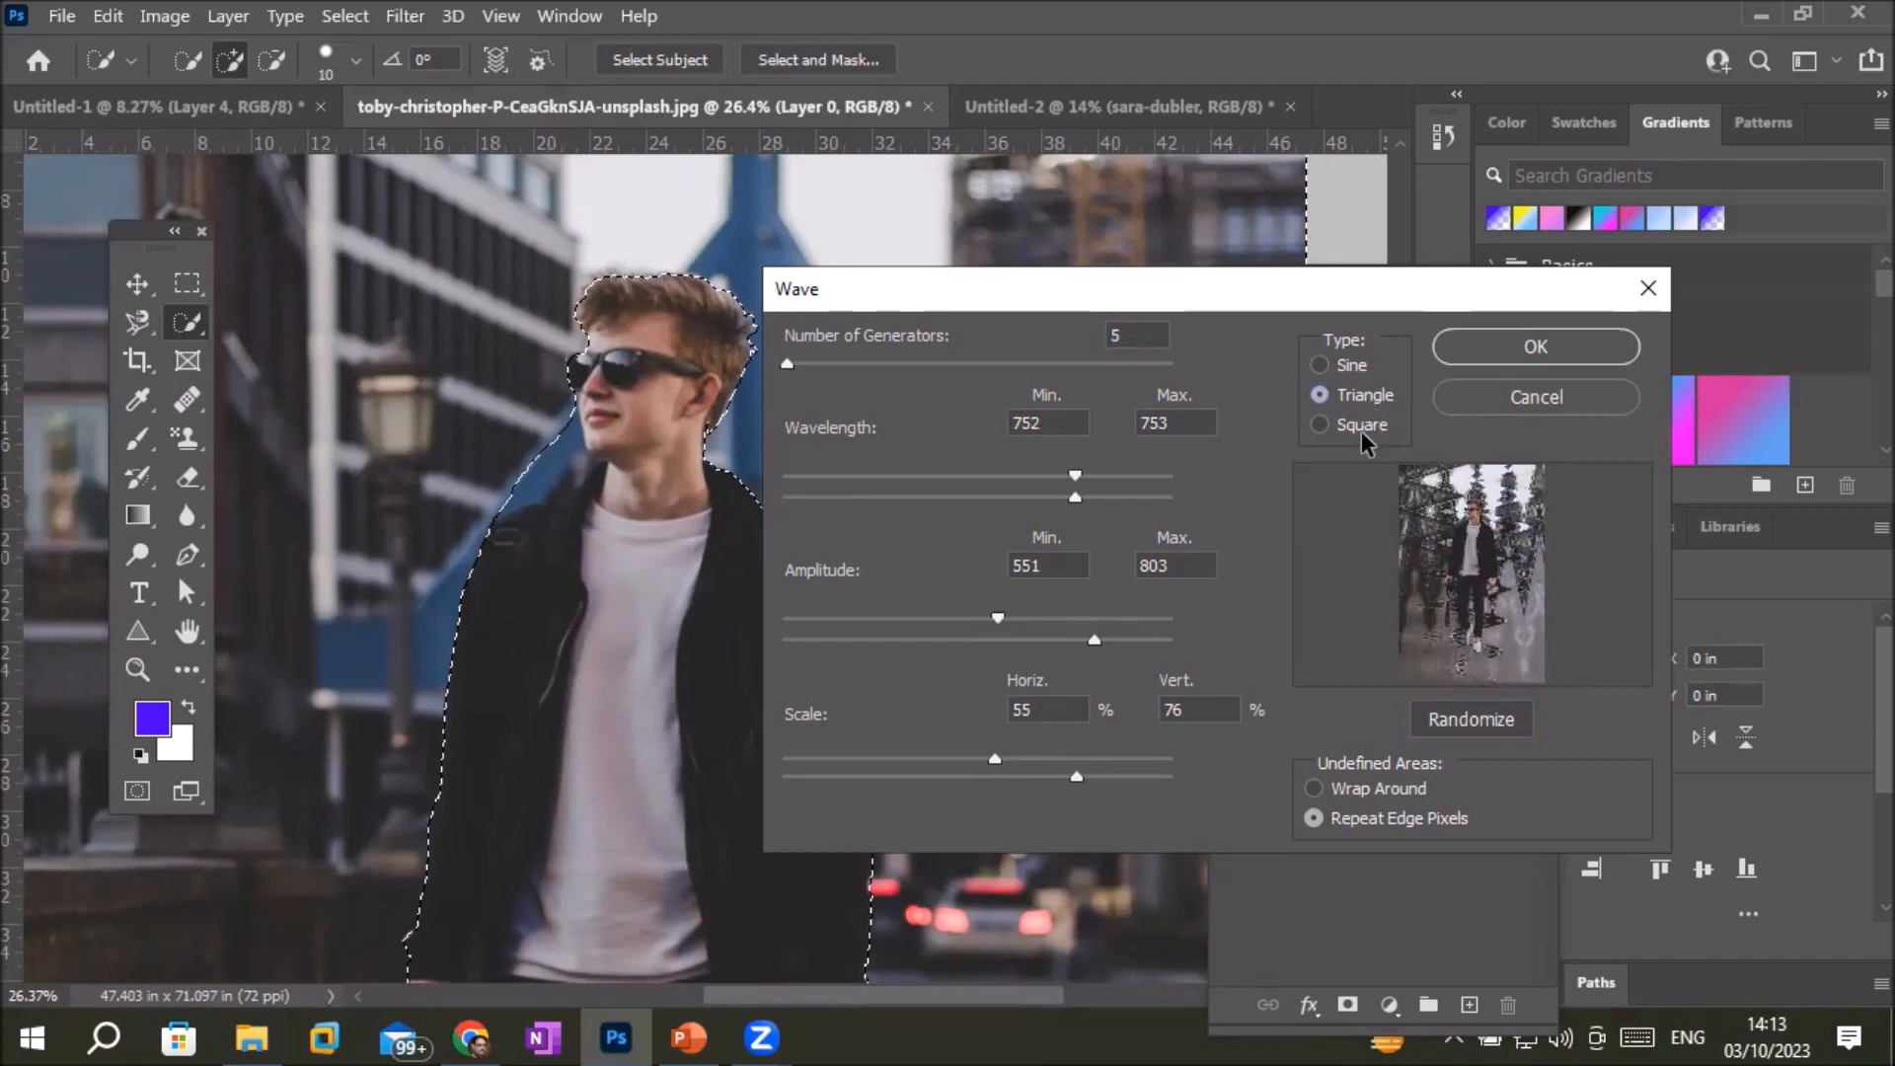
left_click(1351, 439)
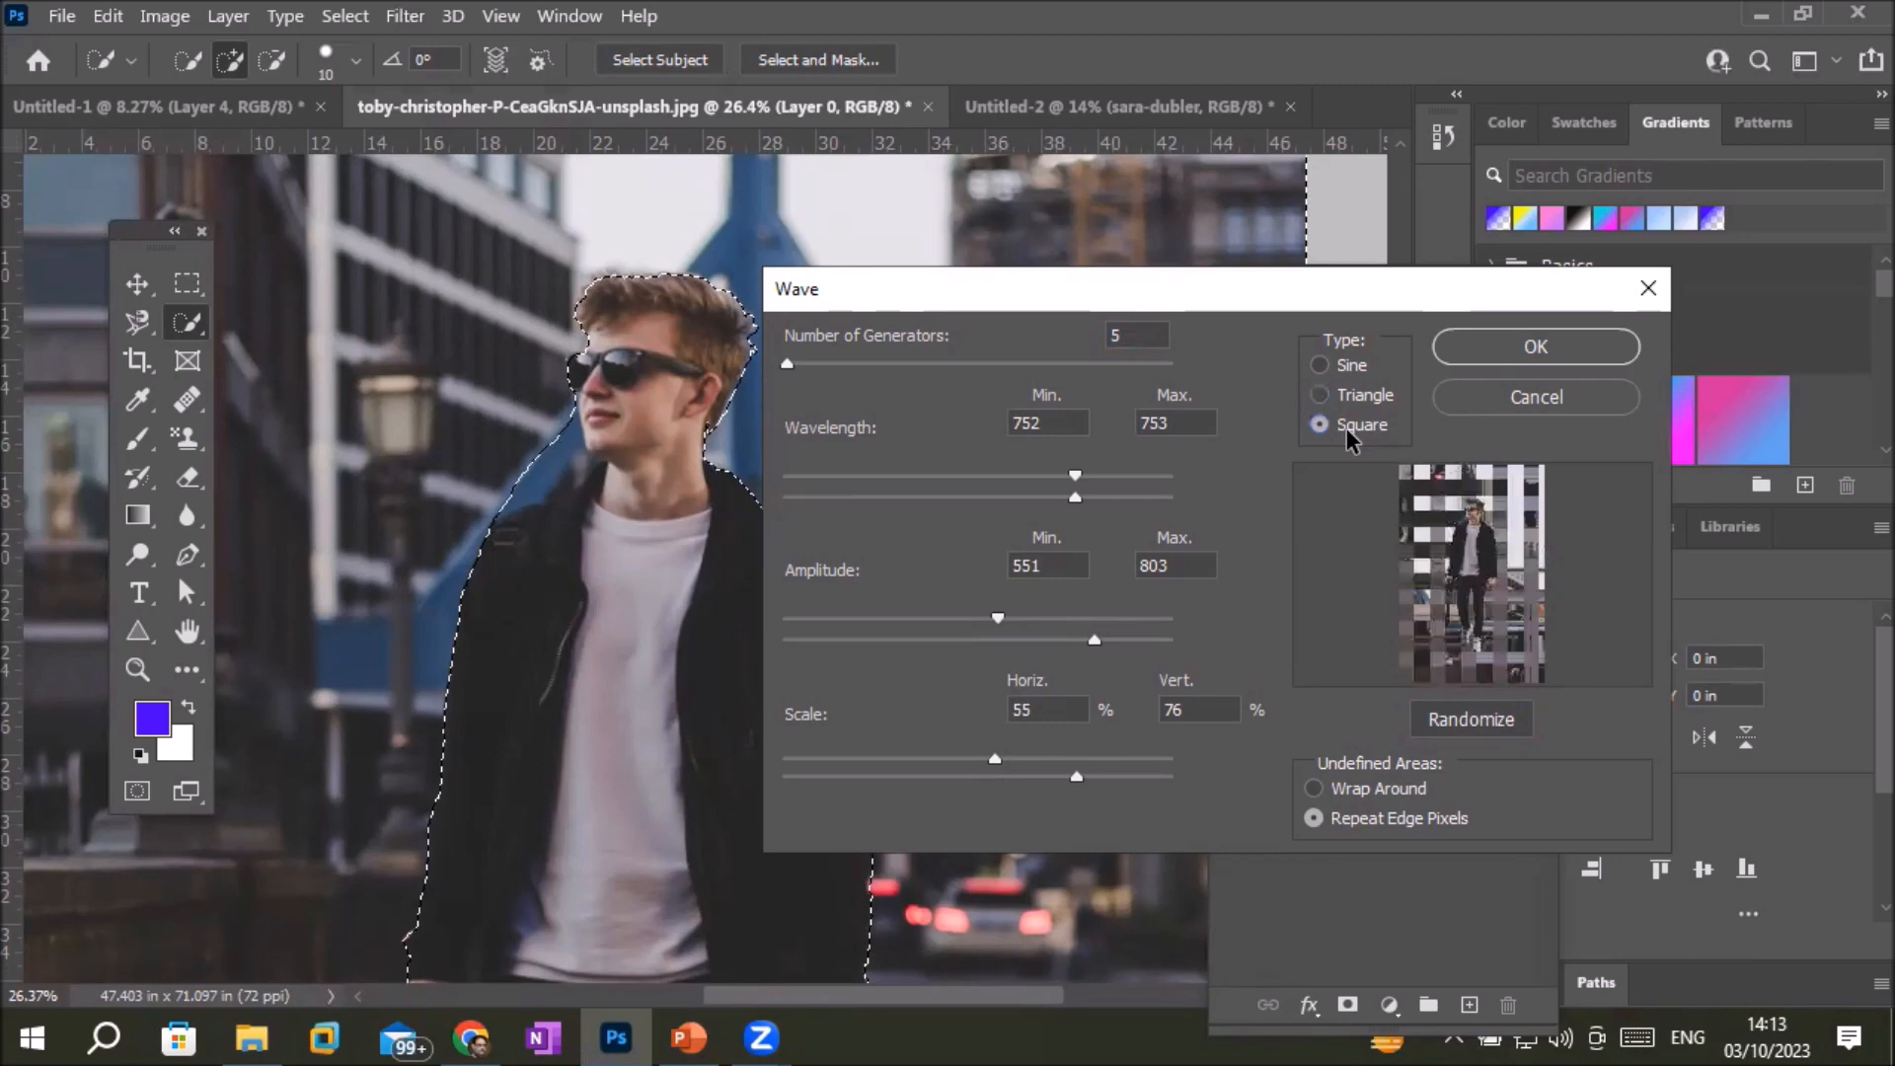
left_click(1490, 351)
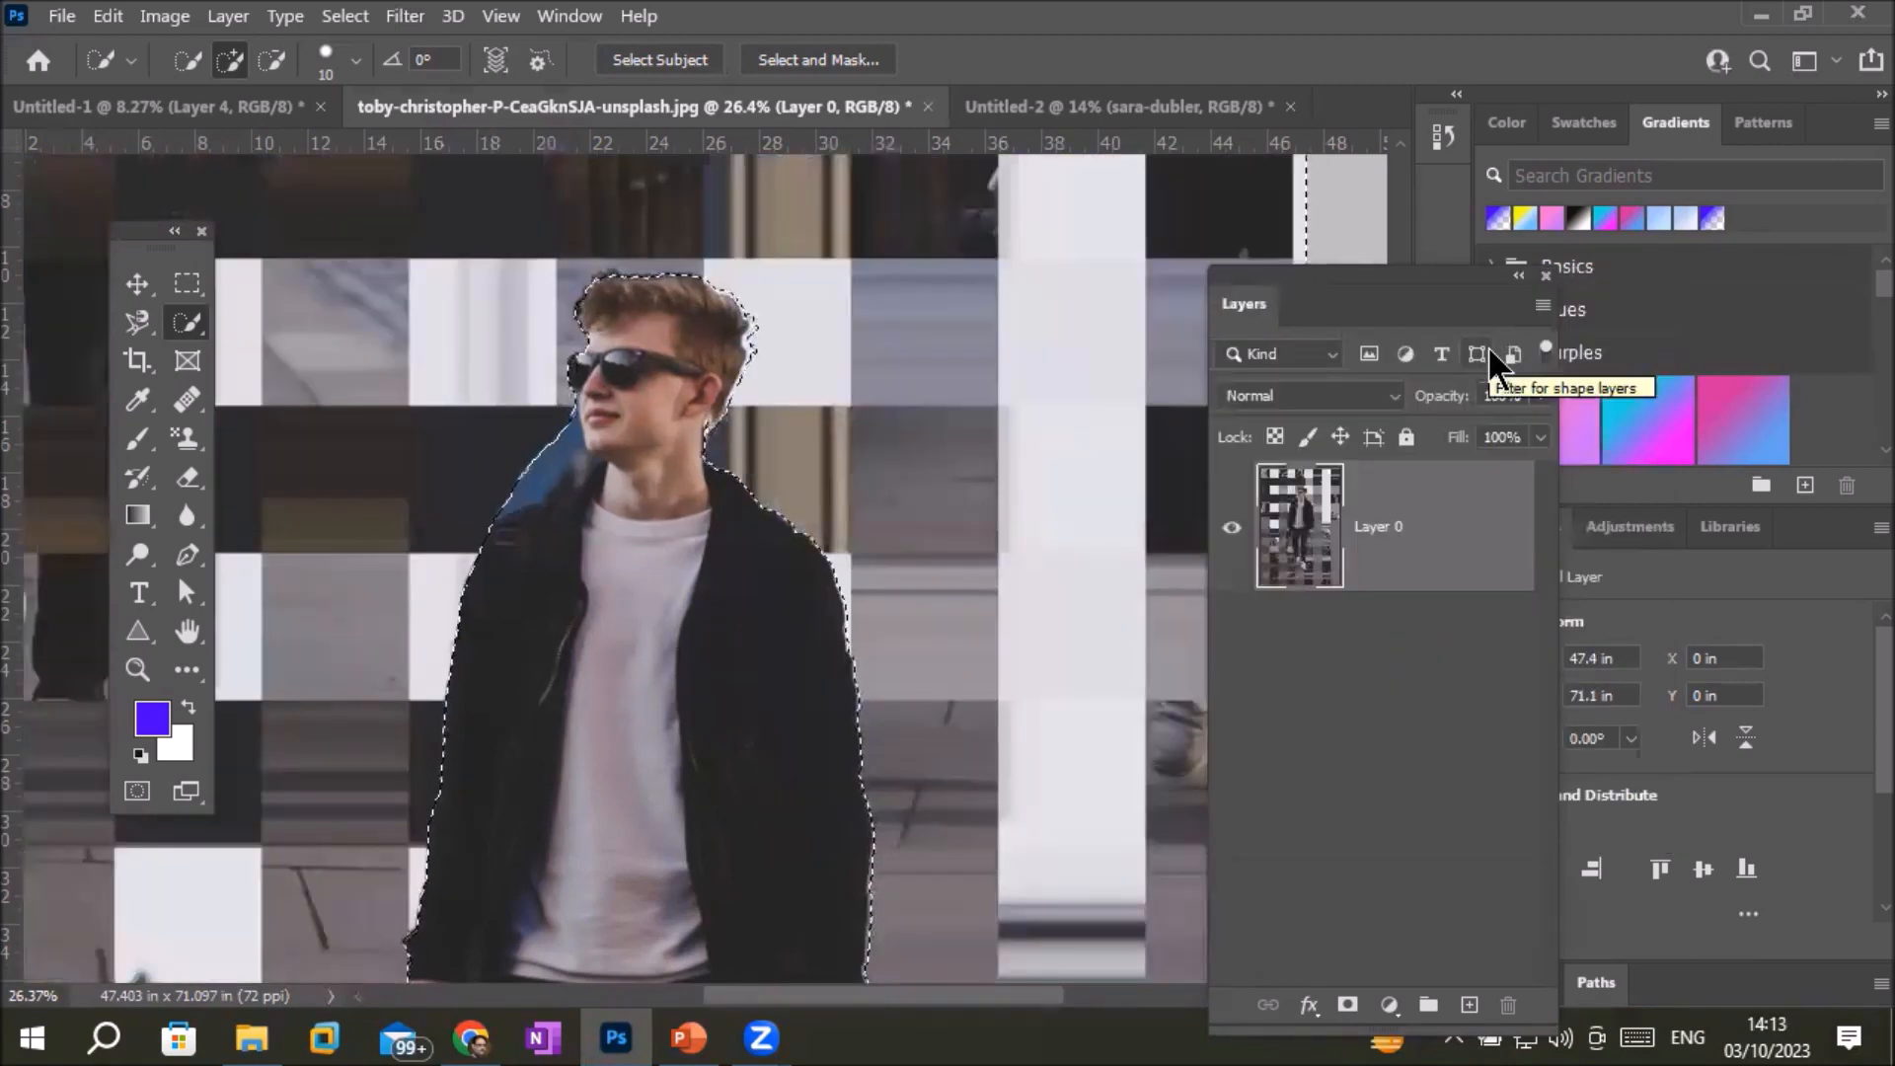
scroll(473, 335, "down", 5)
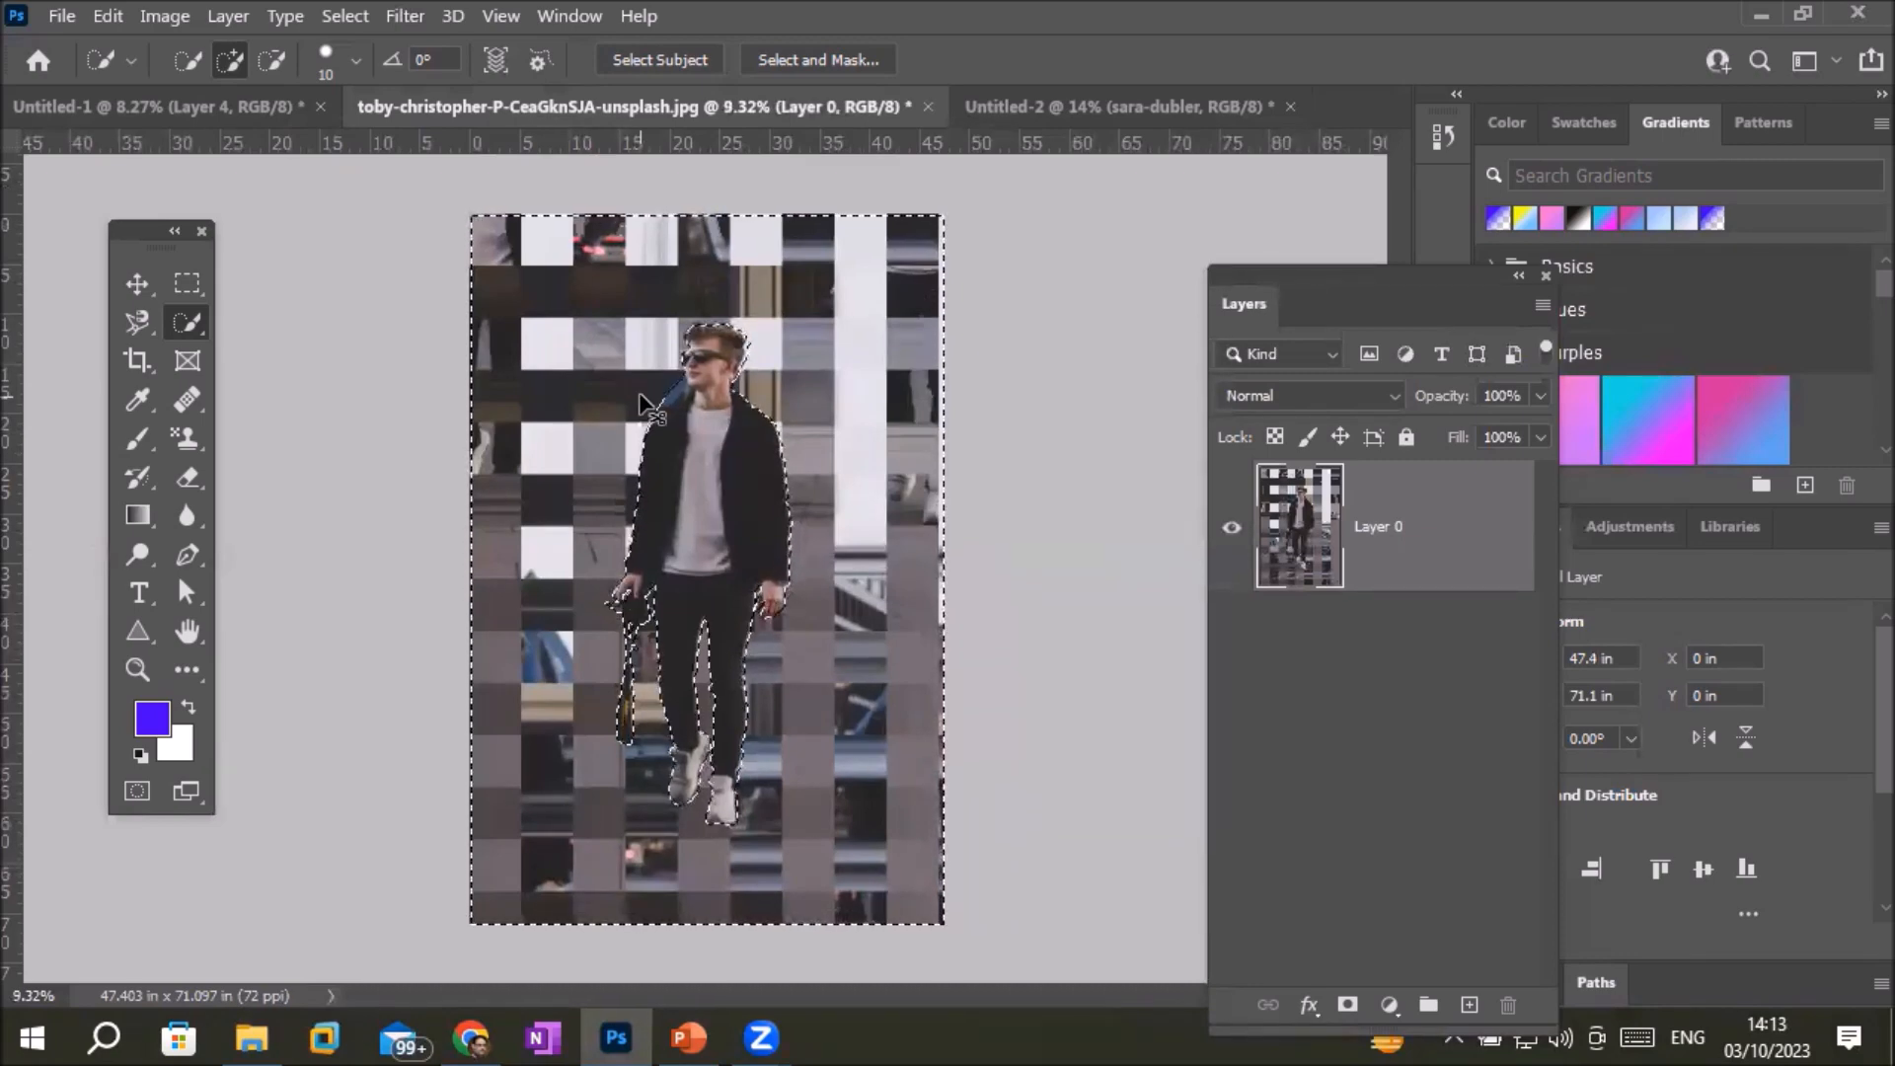
key("ctrl+z")
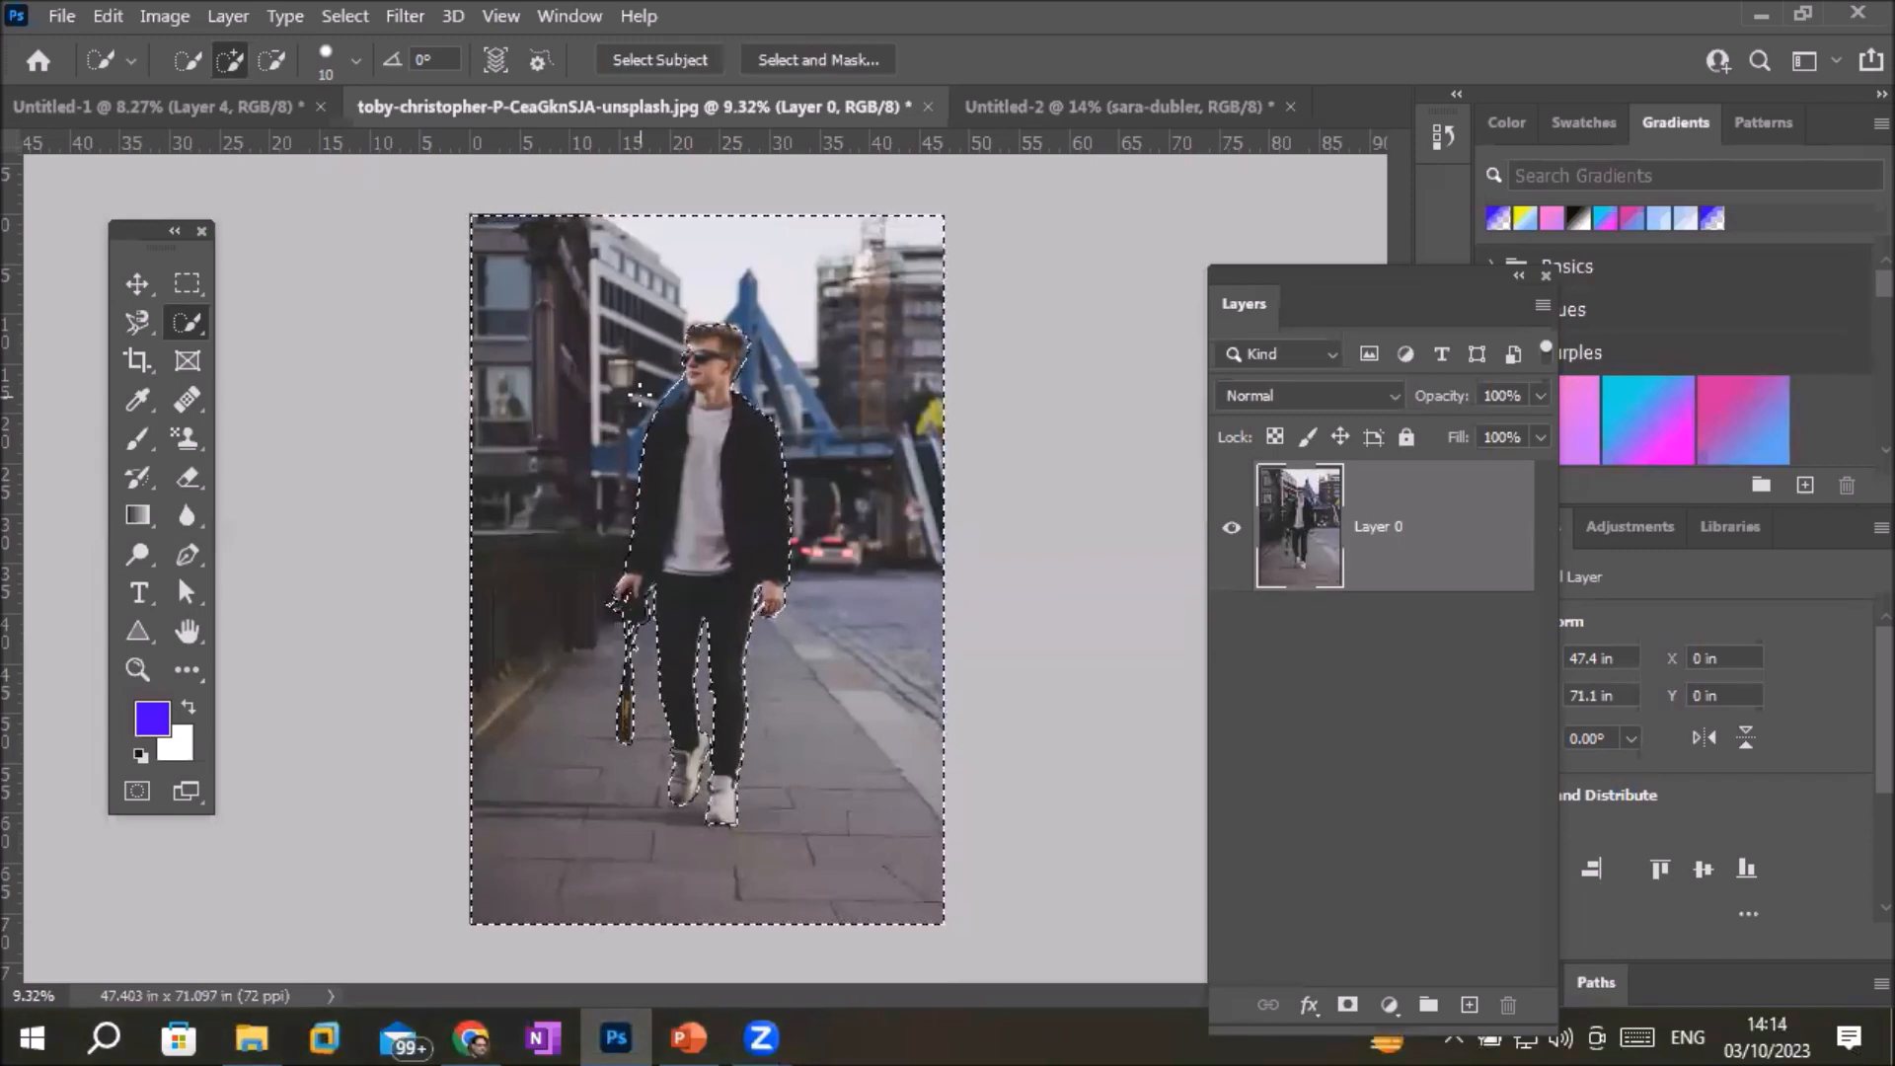
Apply a Twirl distortion with an angle of -559° to the selected background and undo it
left_click(396, 16)
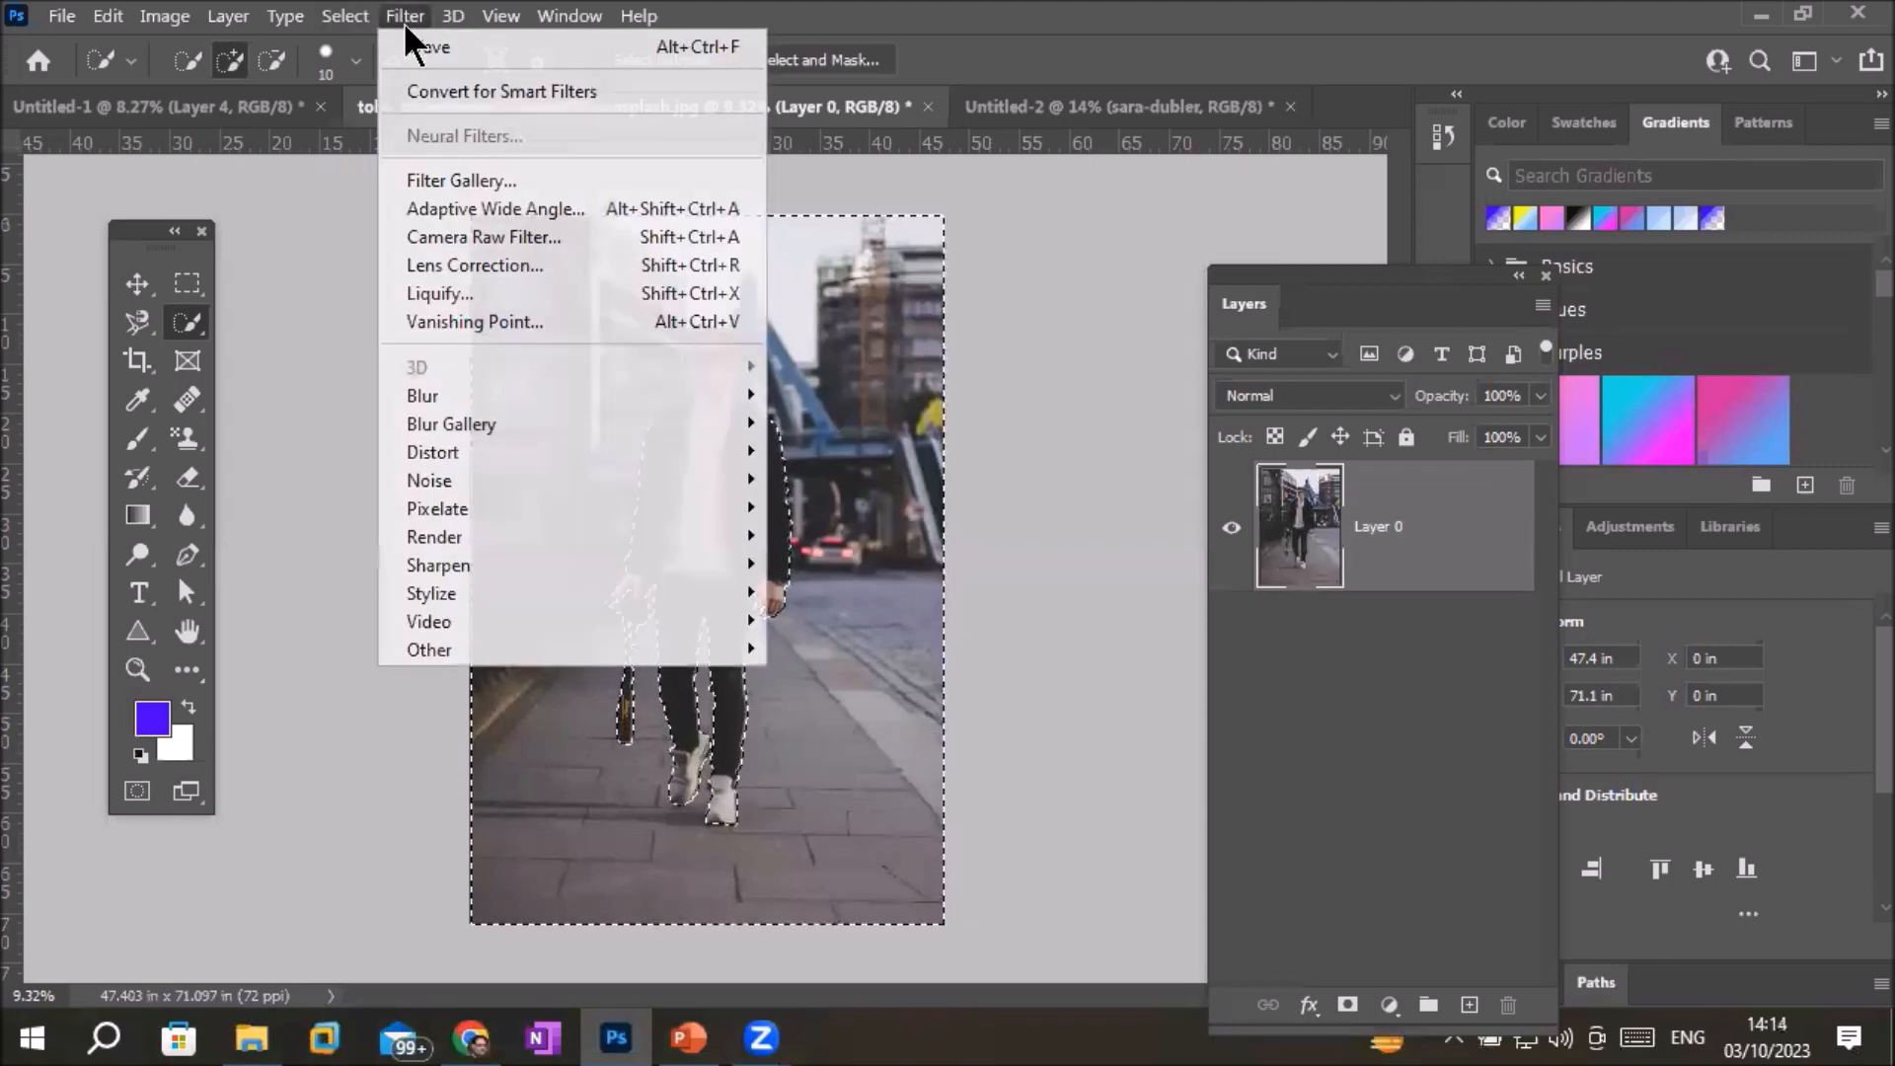
mouse_move(560, 446)
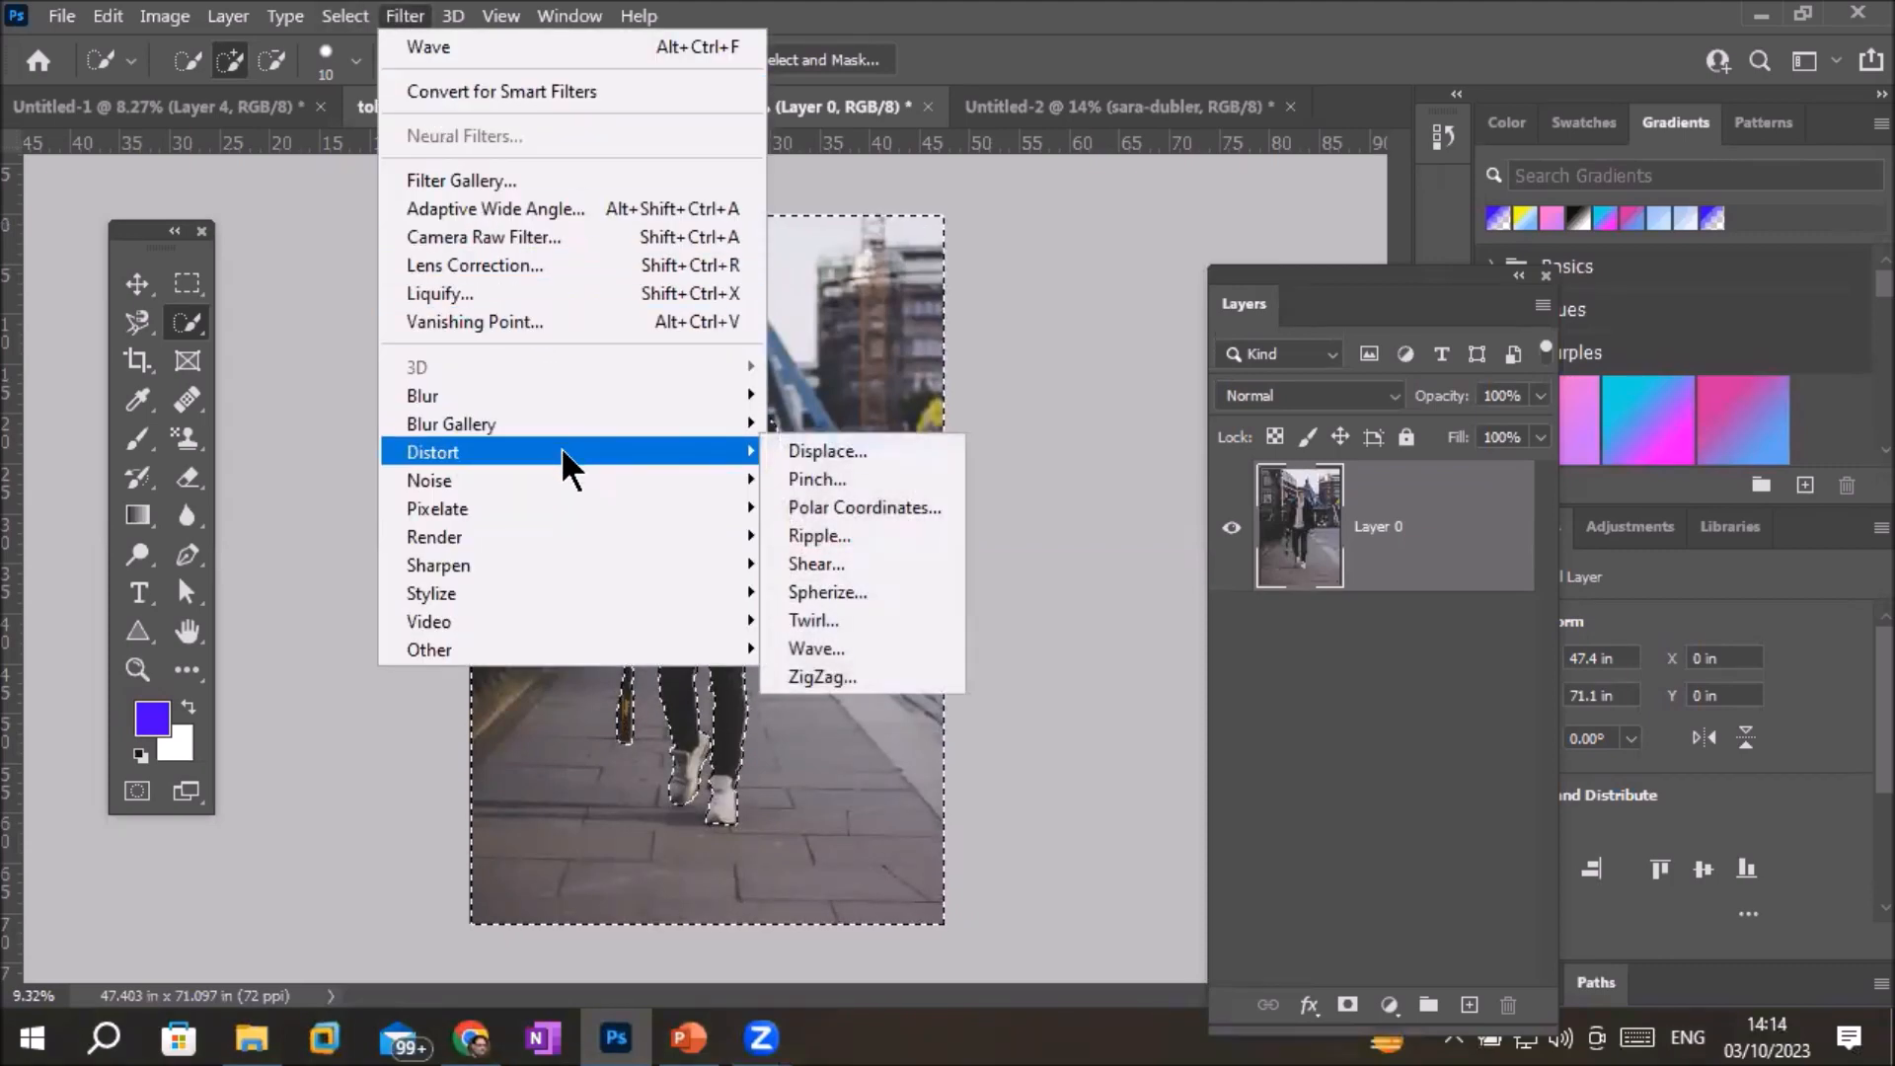
left_click(828, 619)
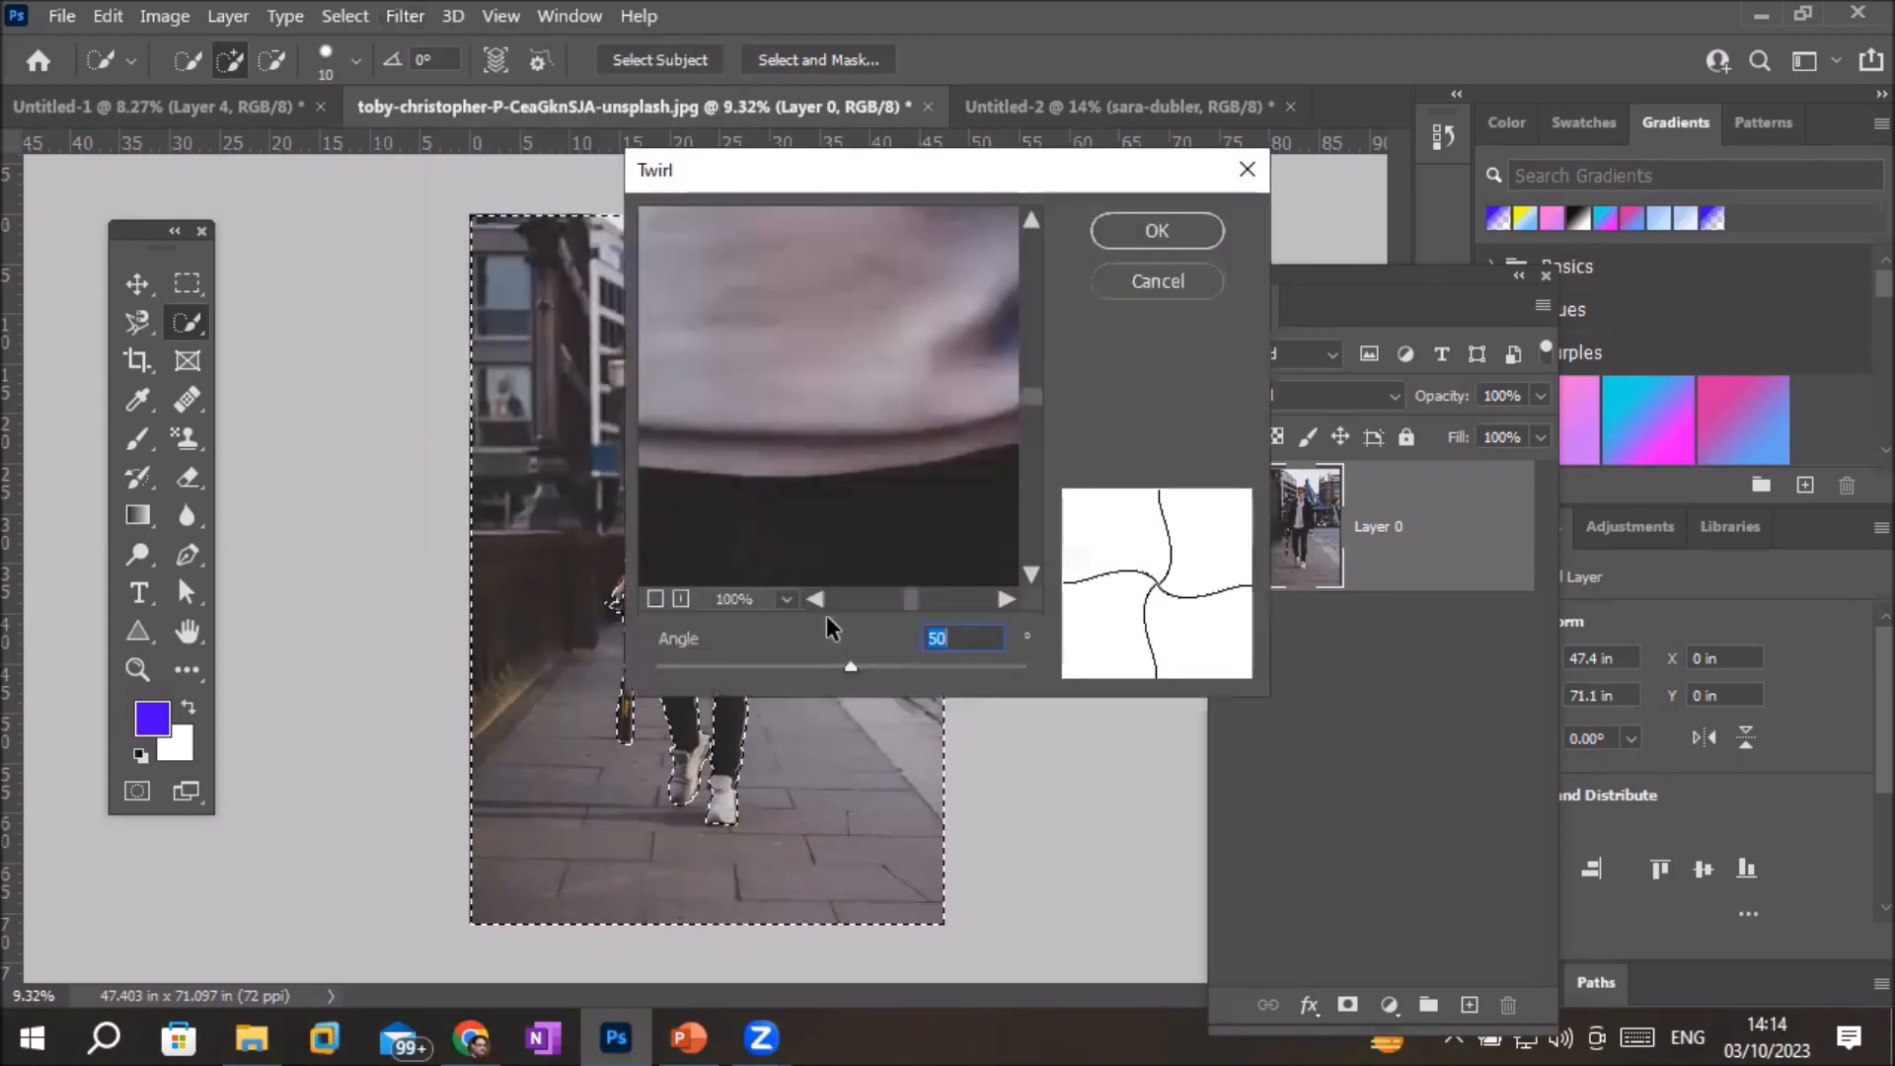
left_click_drag(953, 190, 1208, 437)
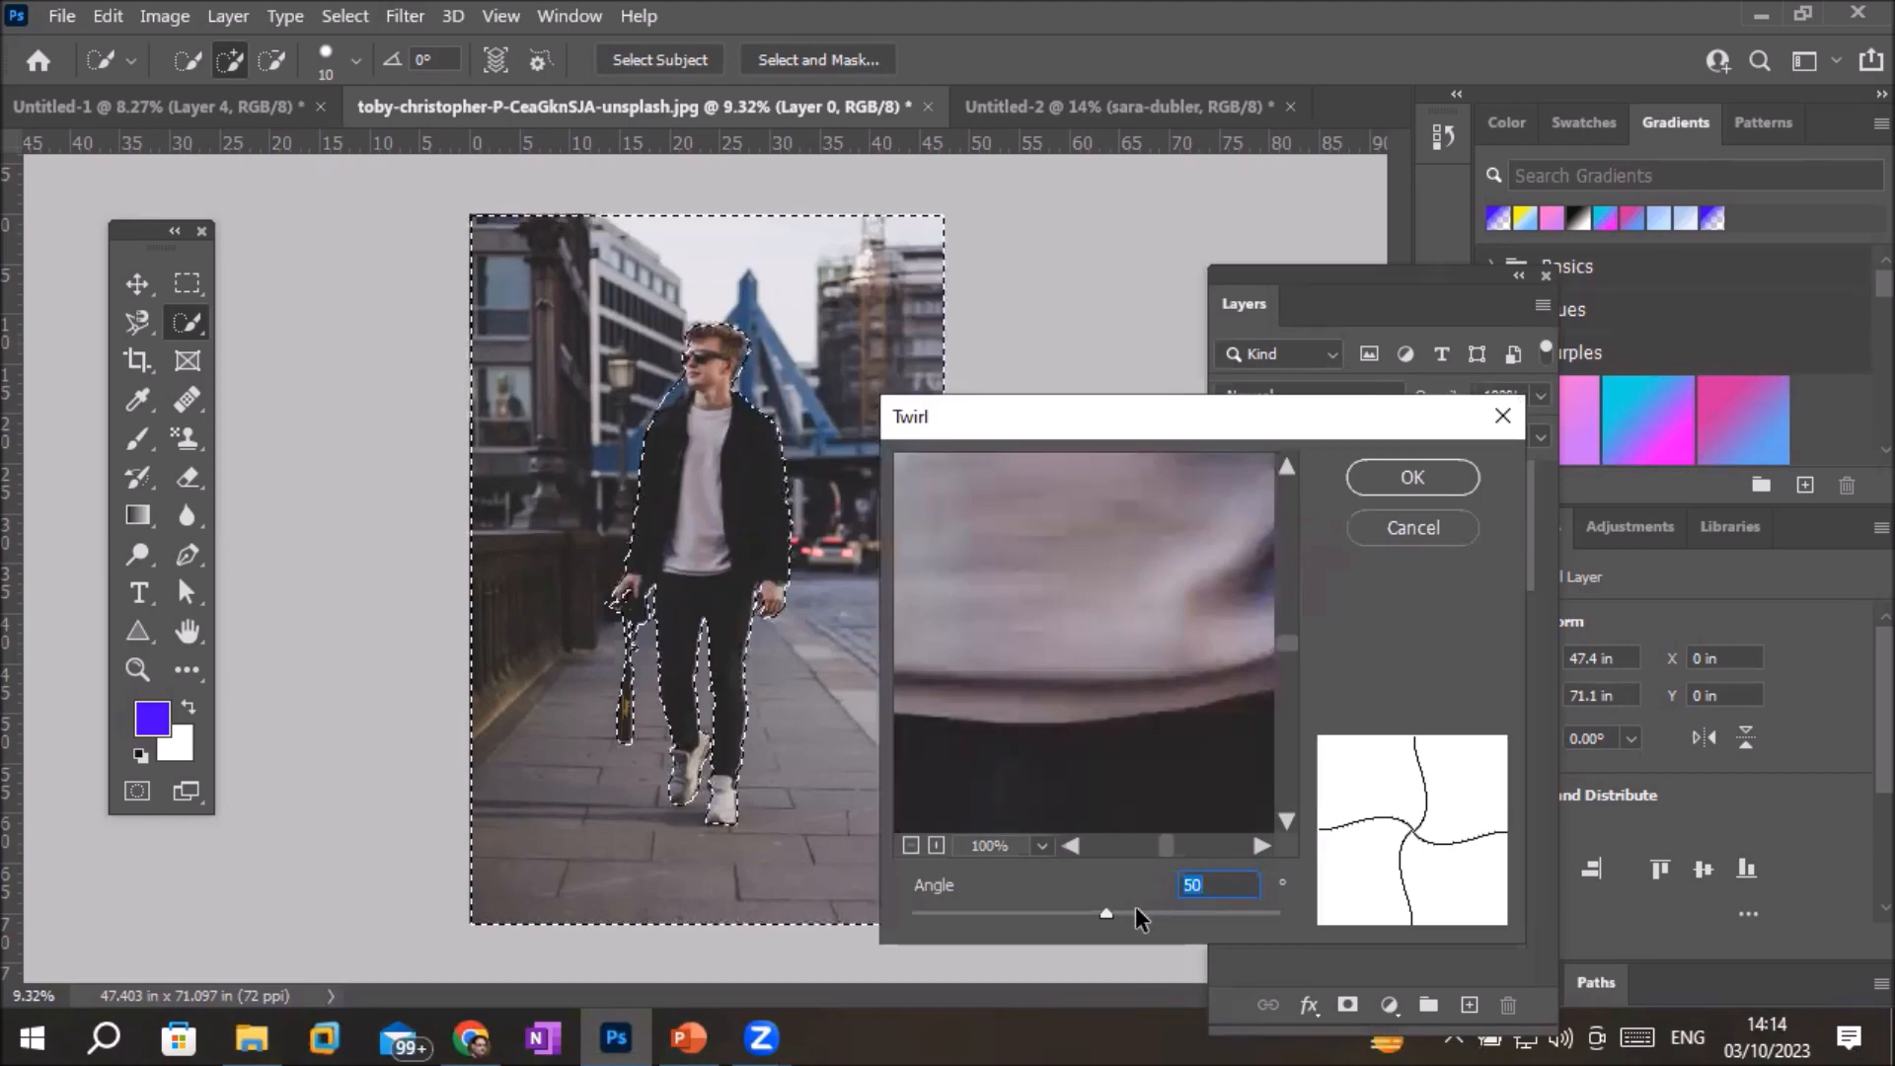
left_click_drag(1102, 913, 988, 924)
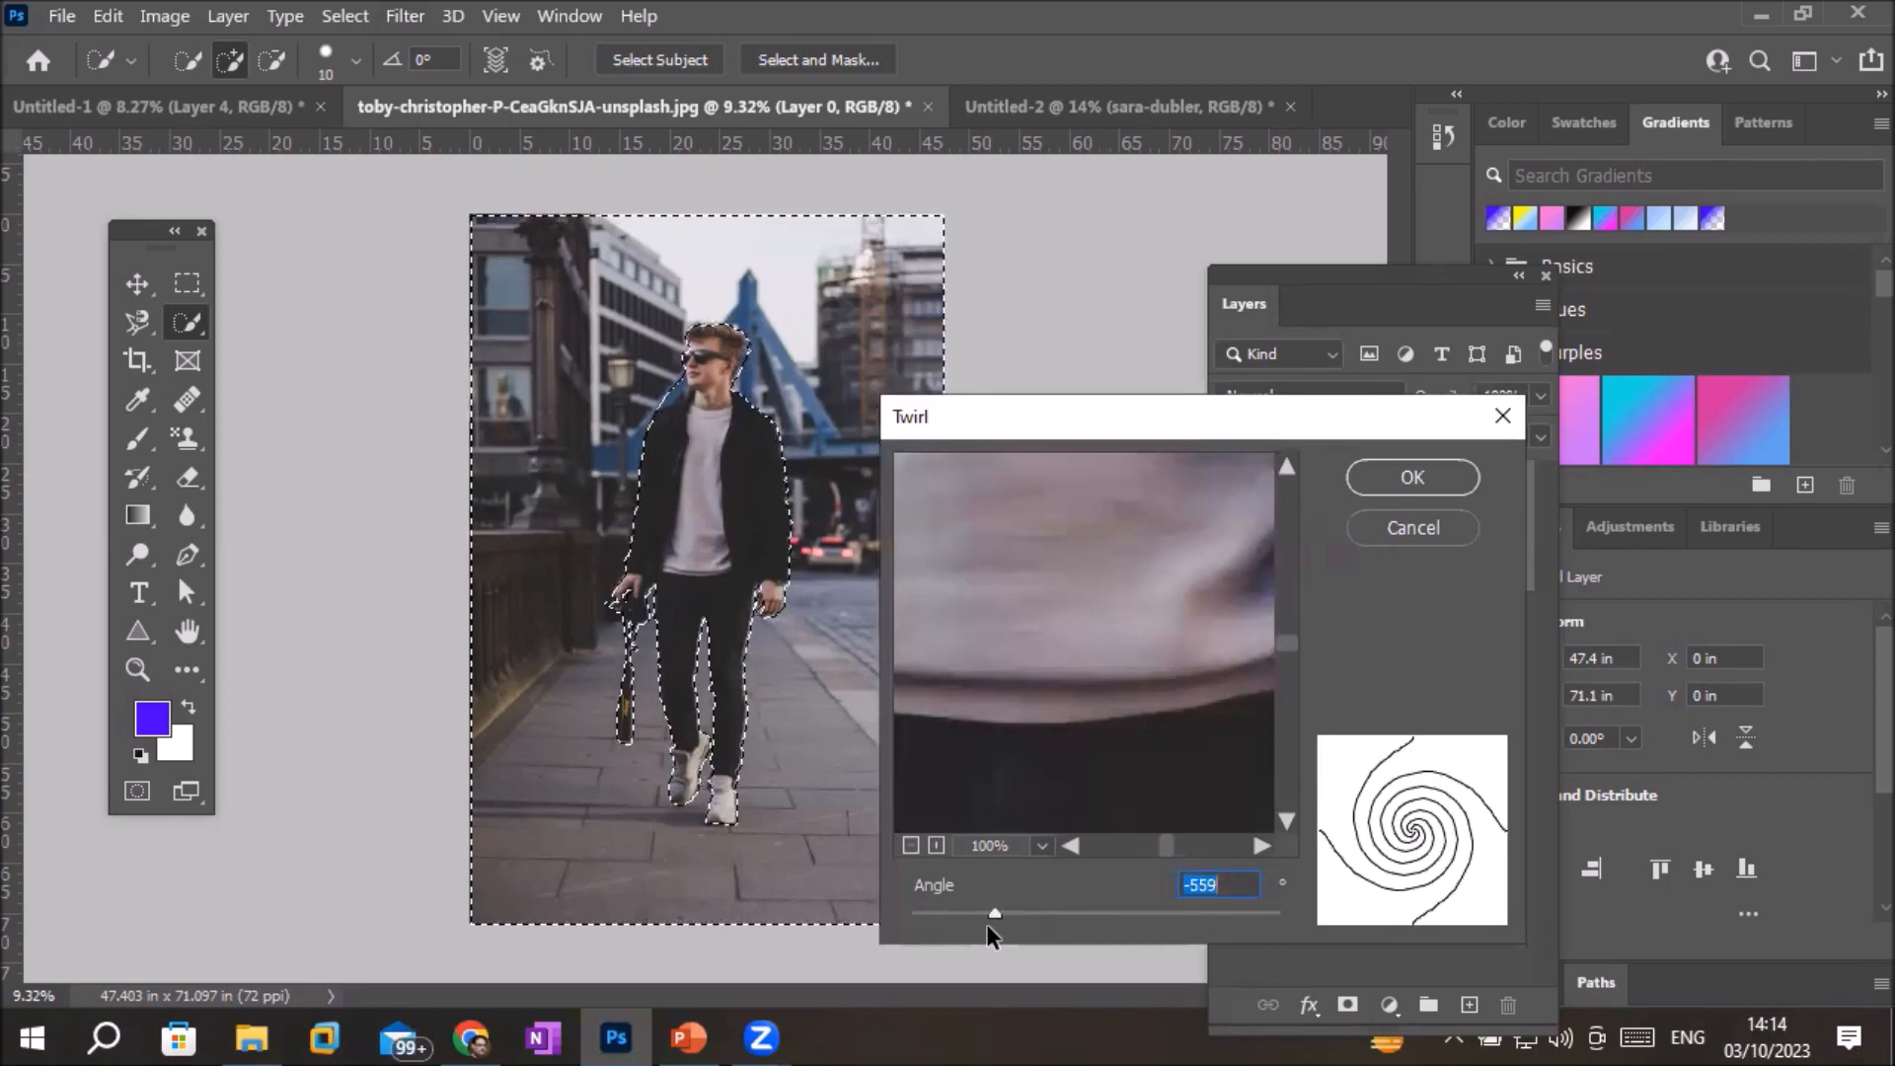
left_click(1406, 479)
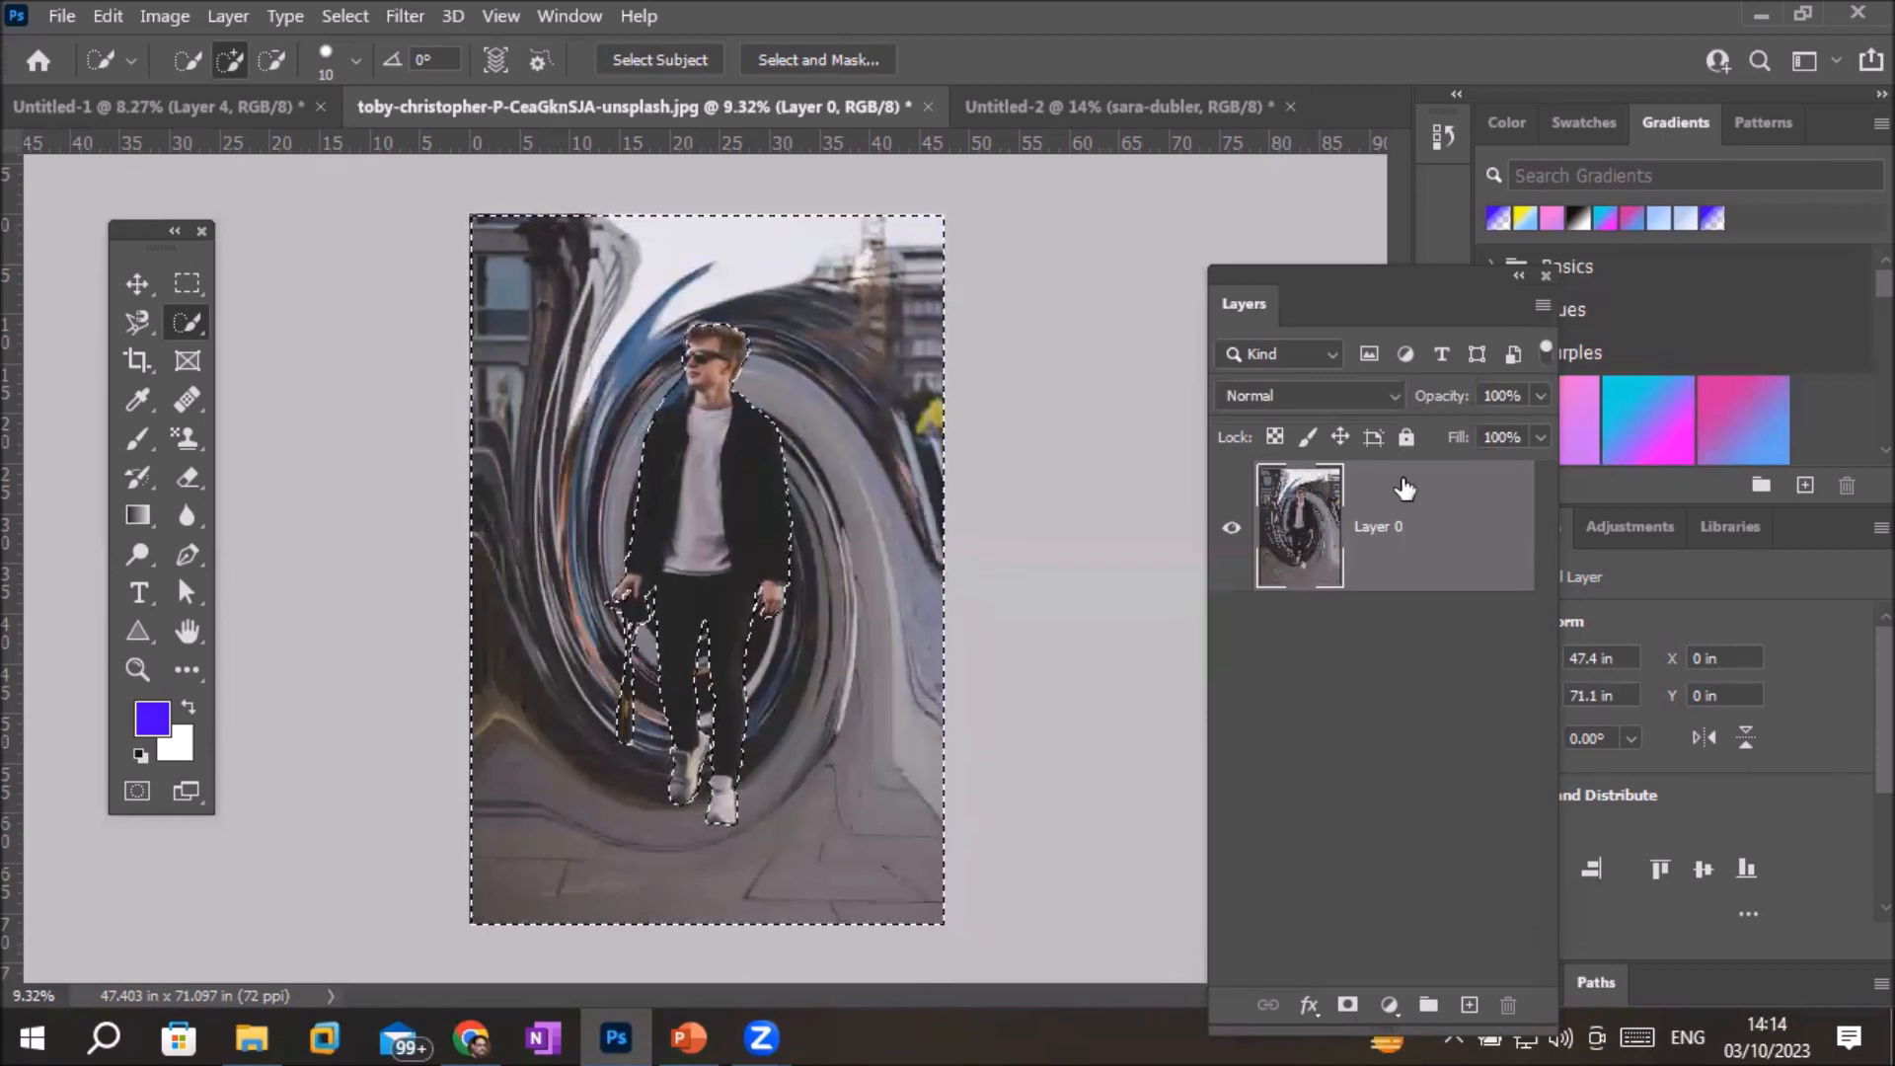
key("ctrl+z")
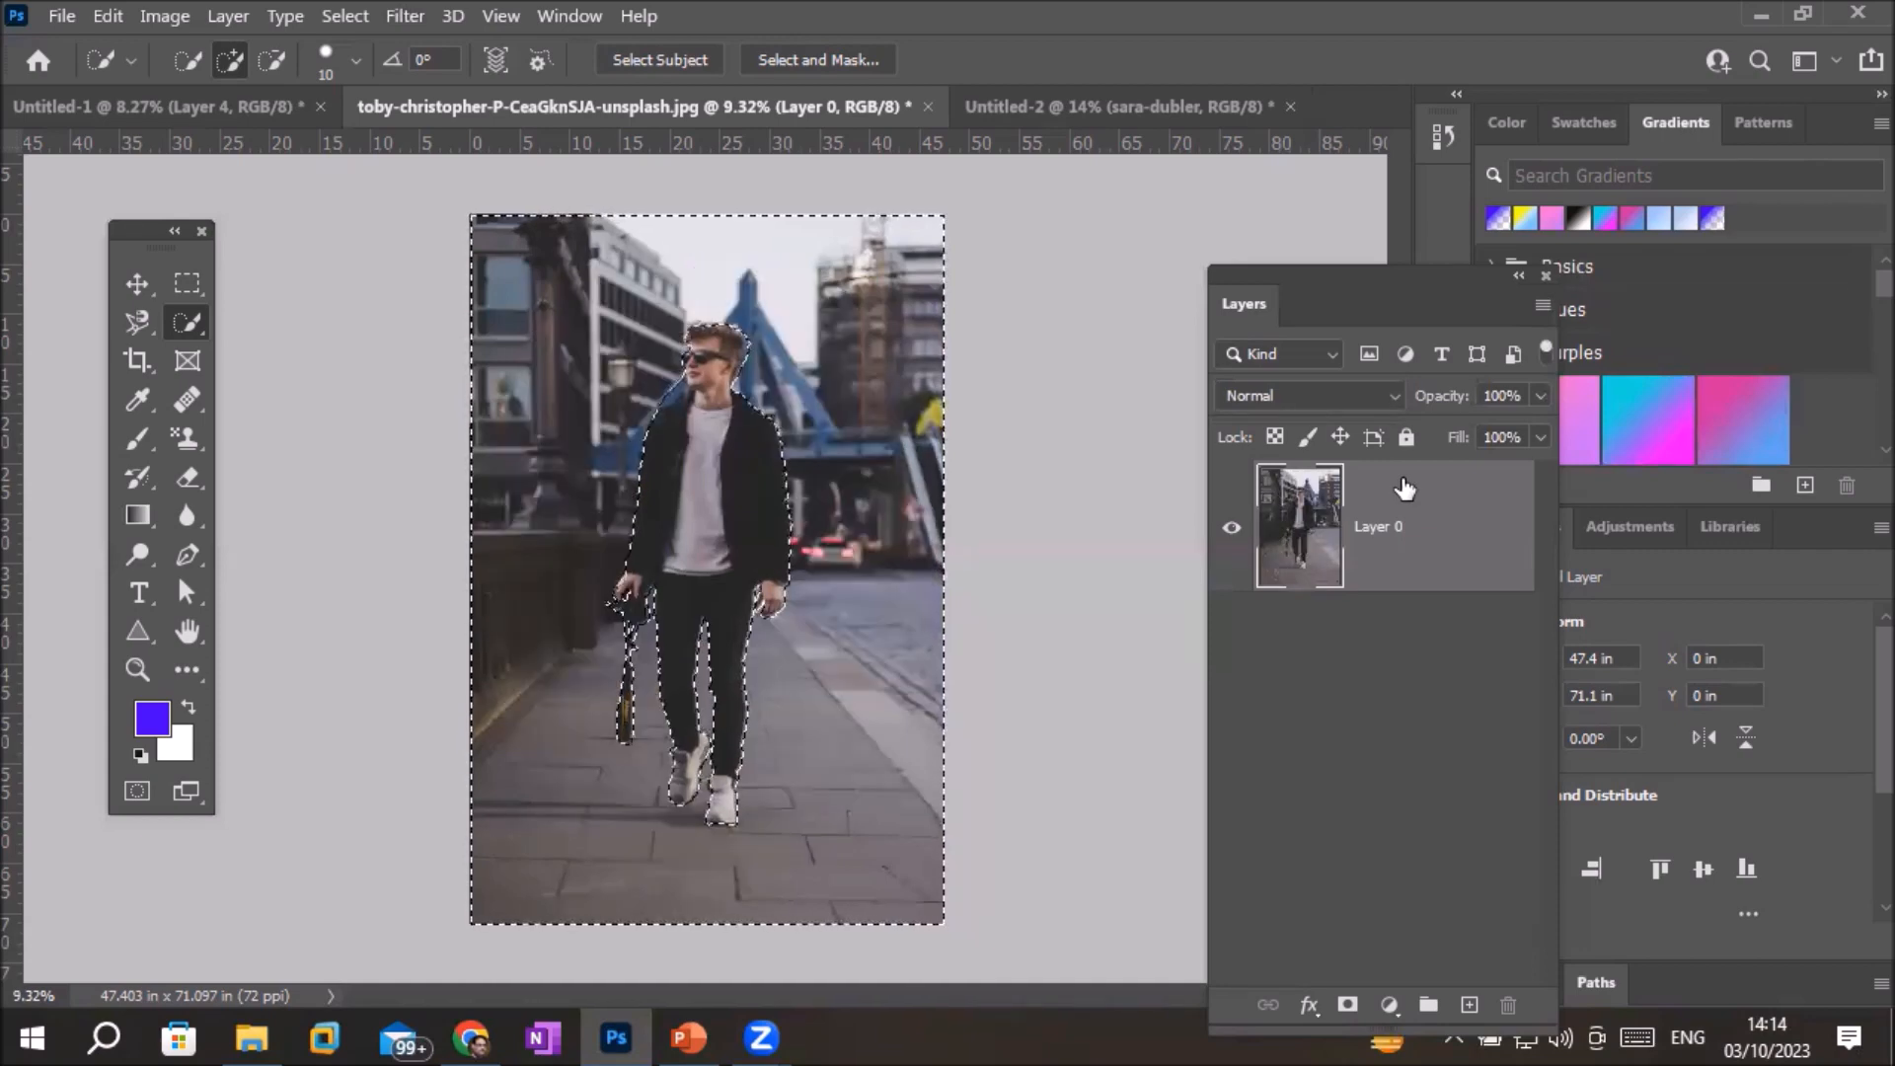
Start a Ripple distortion on the selected background, fit the whole photo in the filter preview and set the amount to 746%
left_click(406, 17)
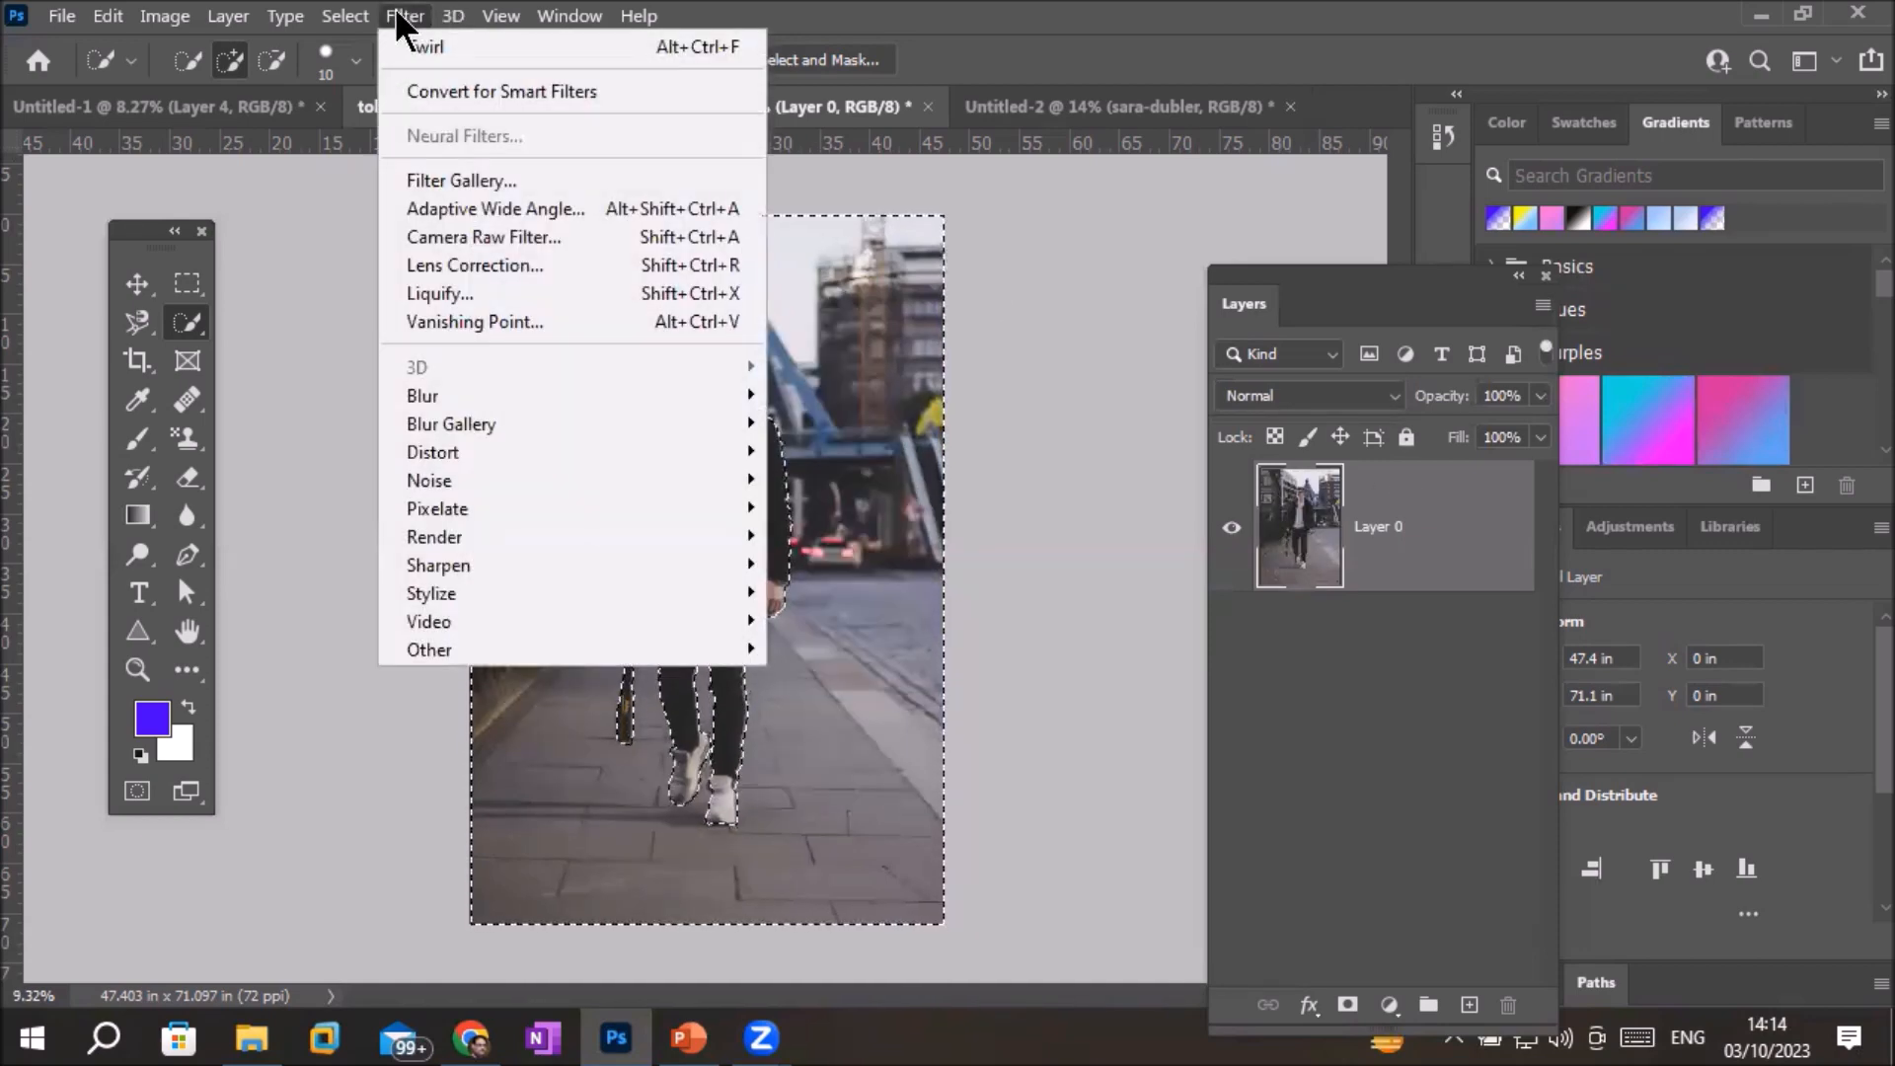
mouse_move(589, 447)
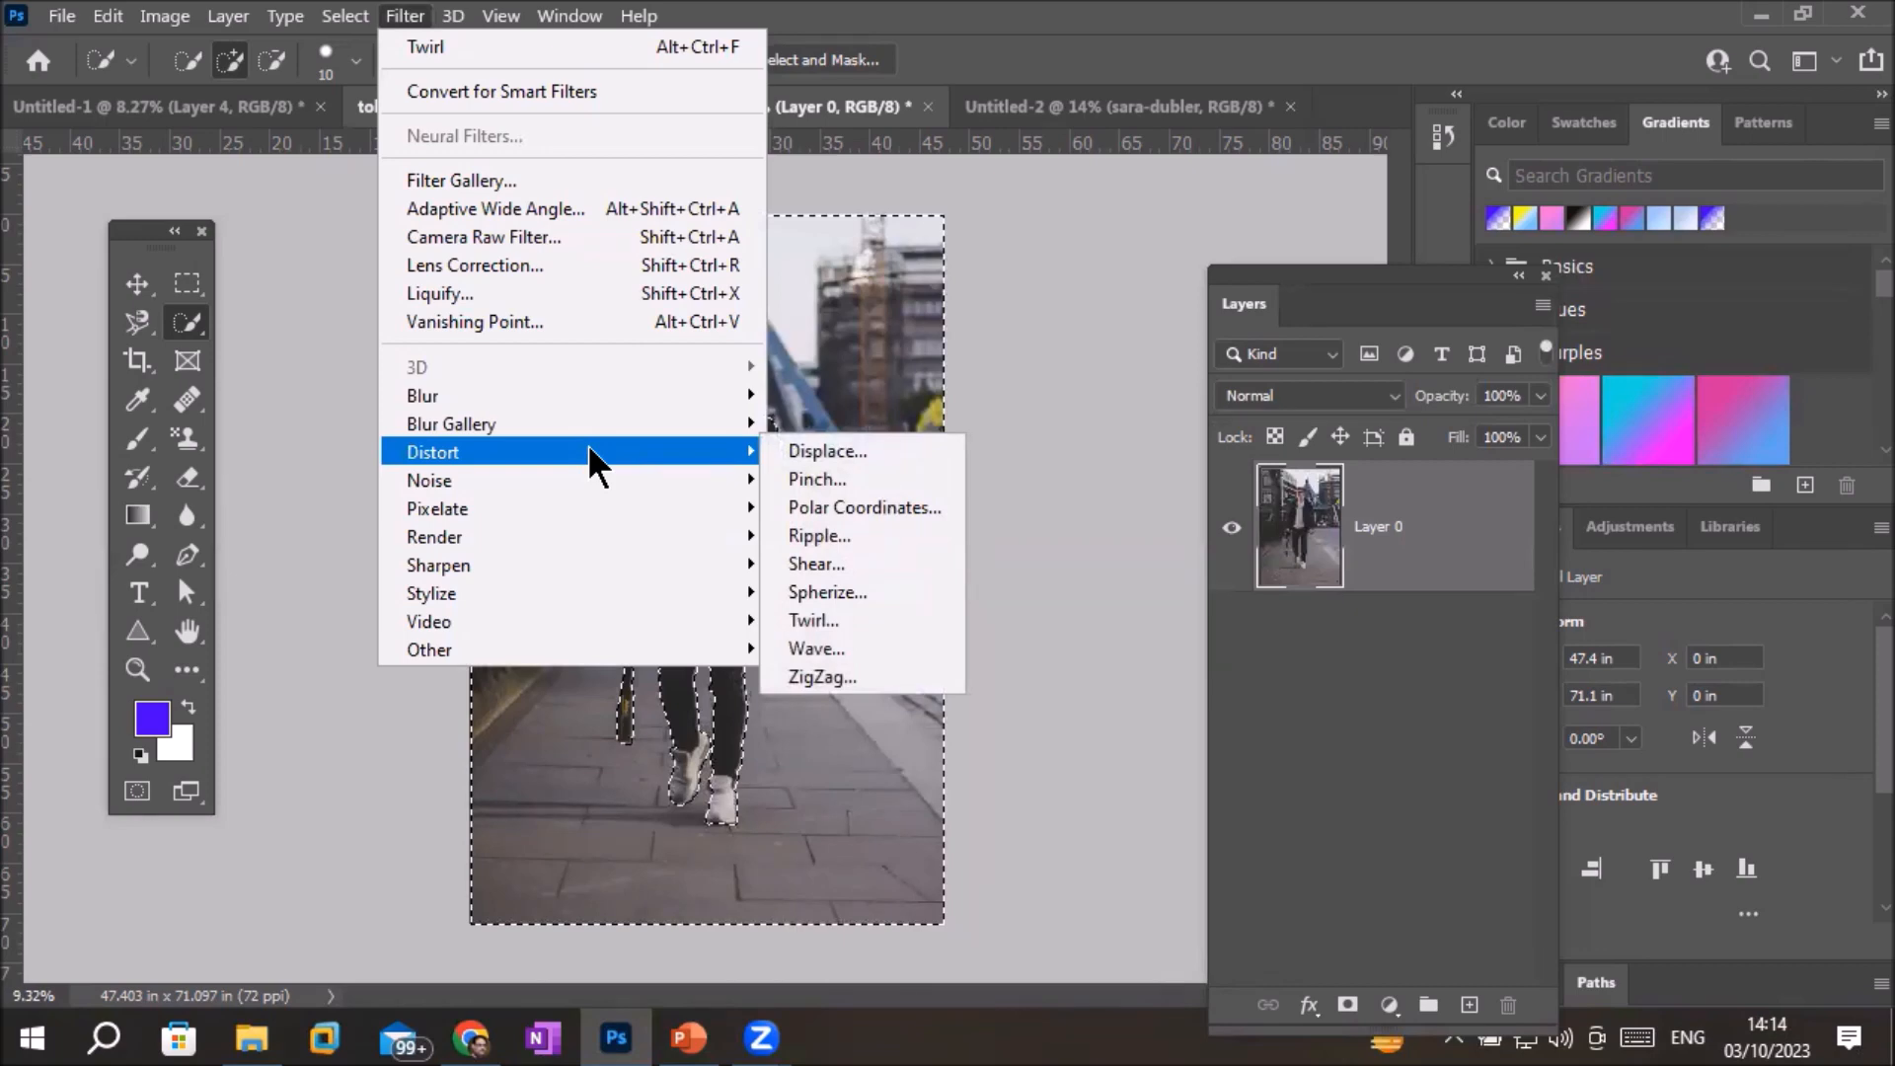
left_click(839, 533)
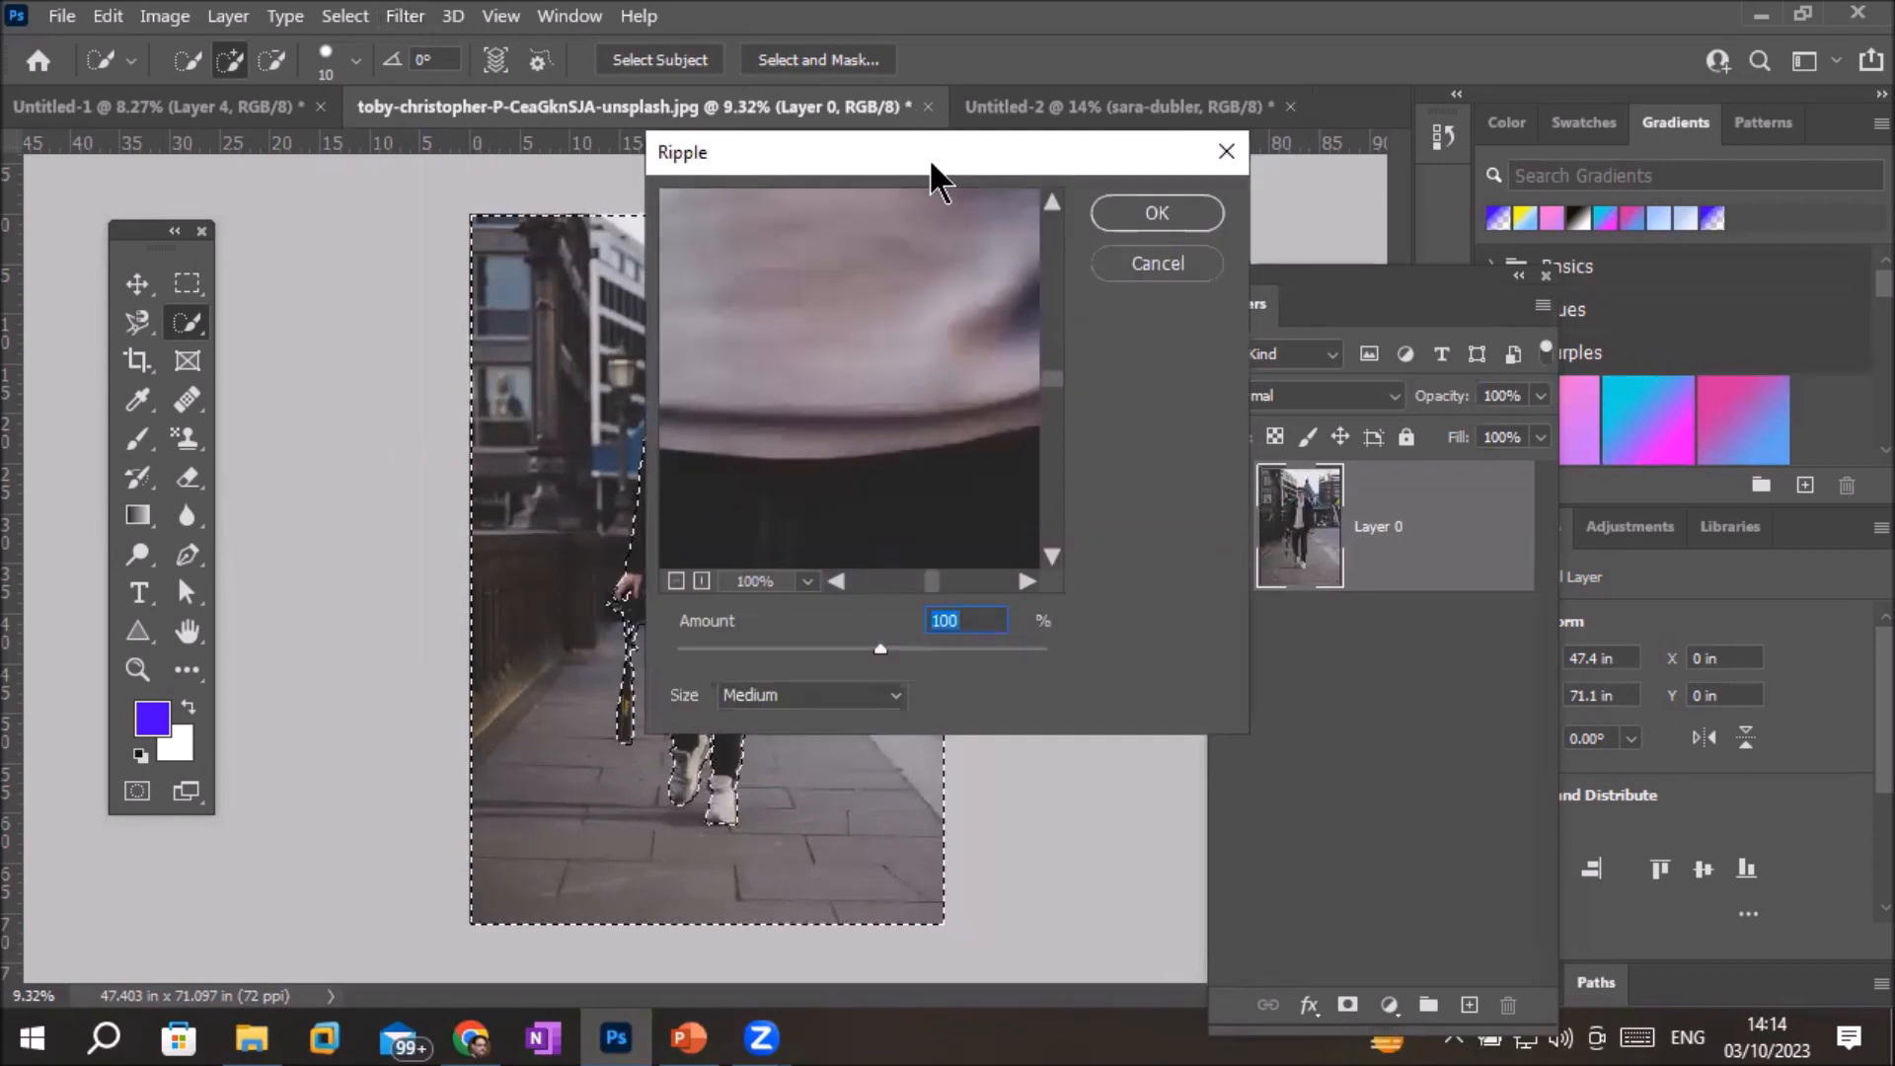
left_click_drag(932, 167, 1214, 259)
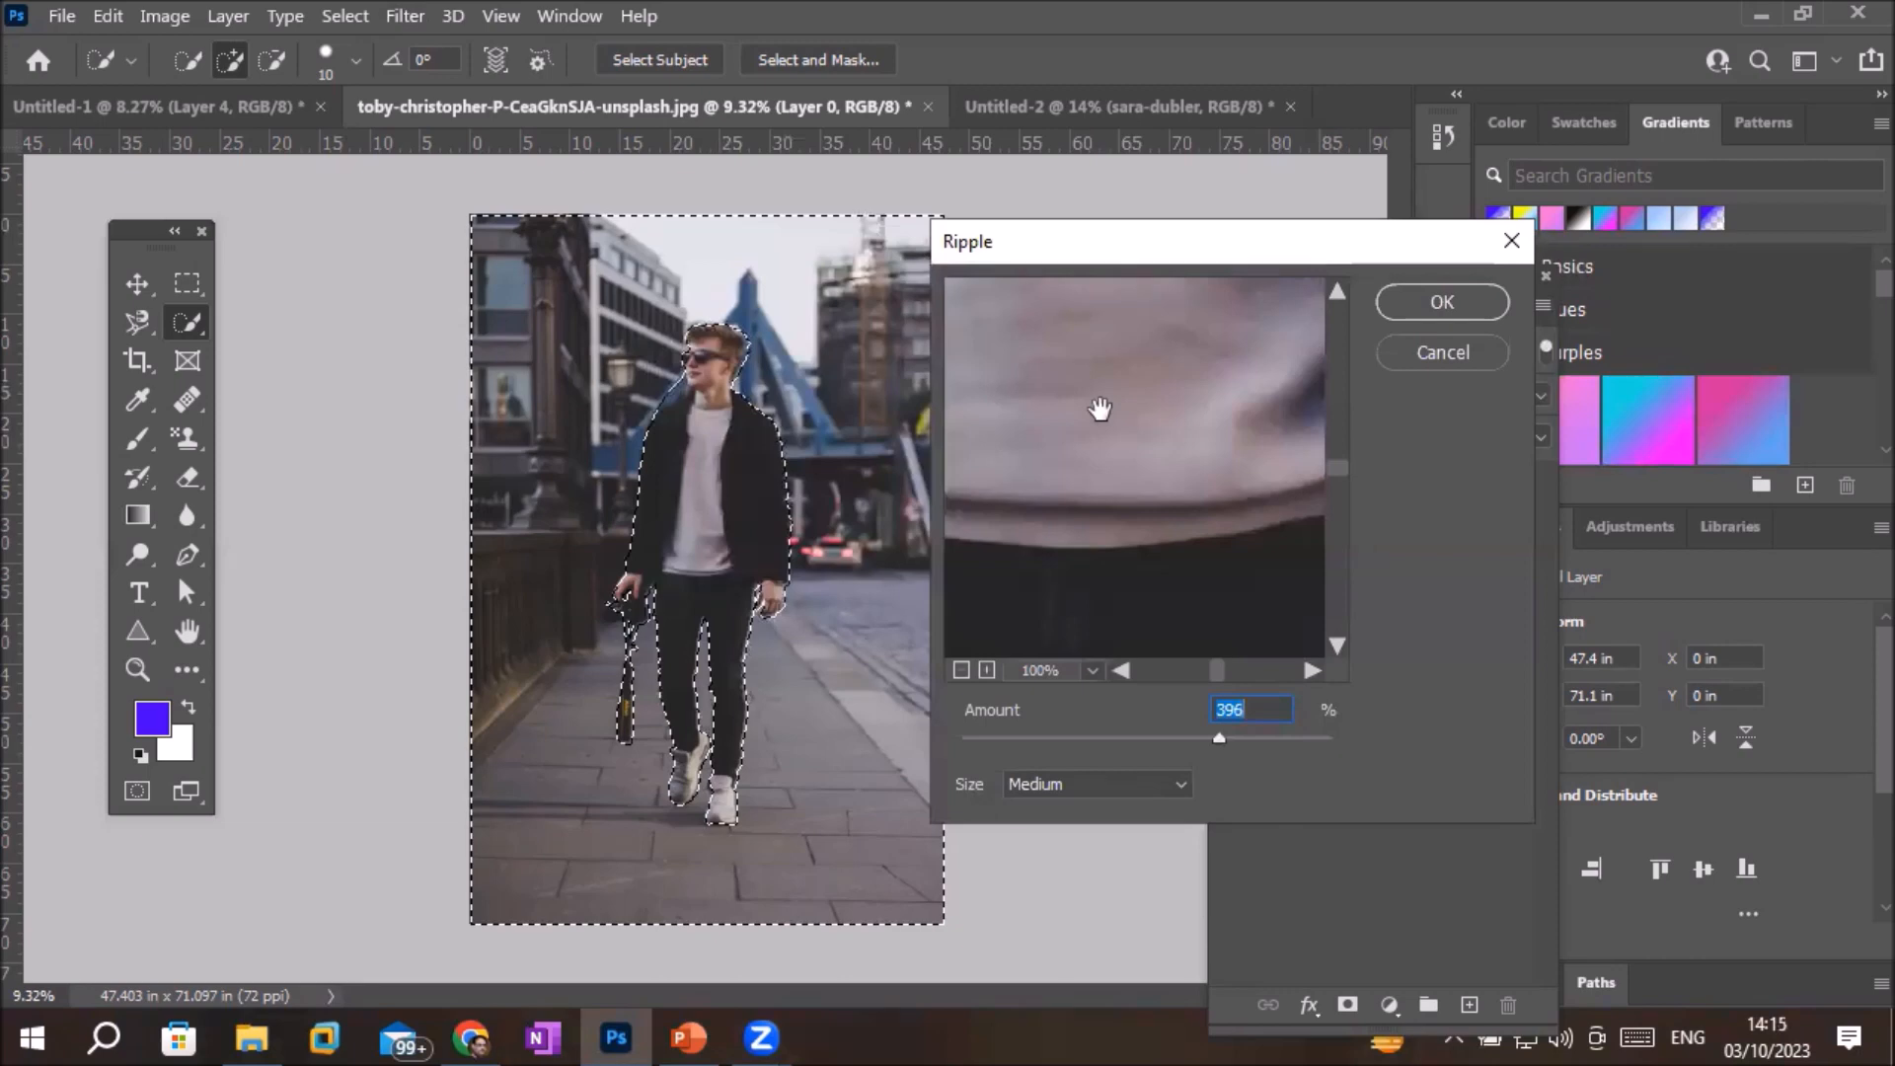
left_click(960, 672)
left_click(960, 671)
left_click(961, 671)
left_click(960, 672)
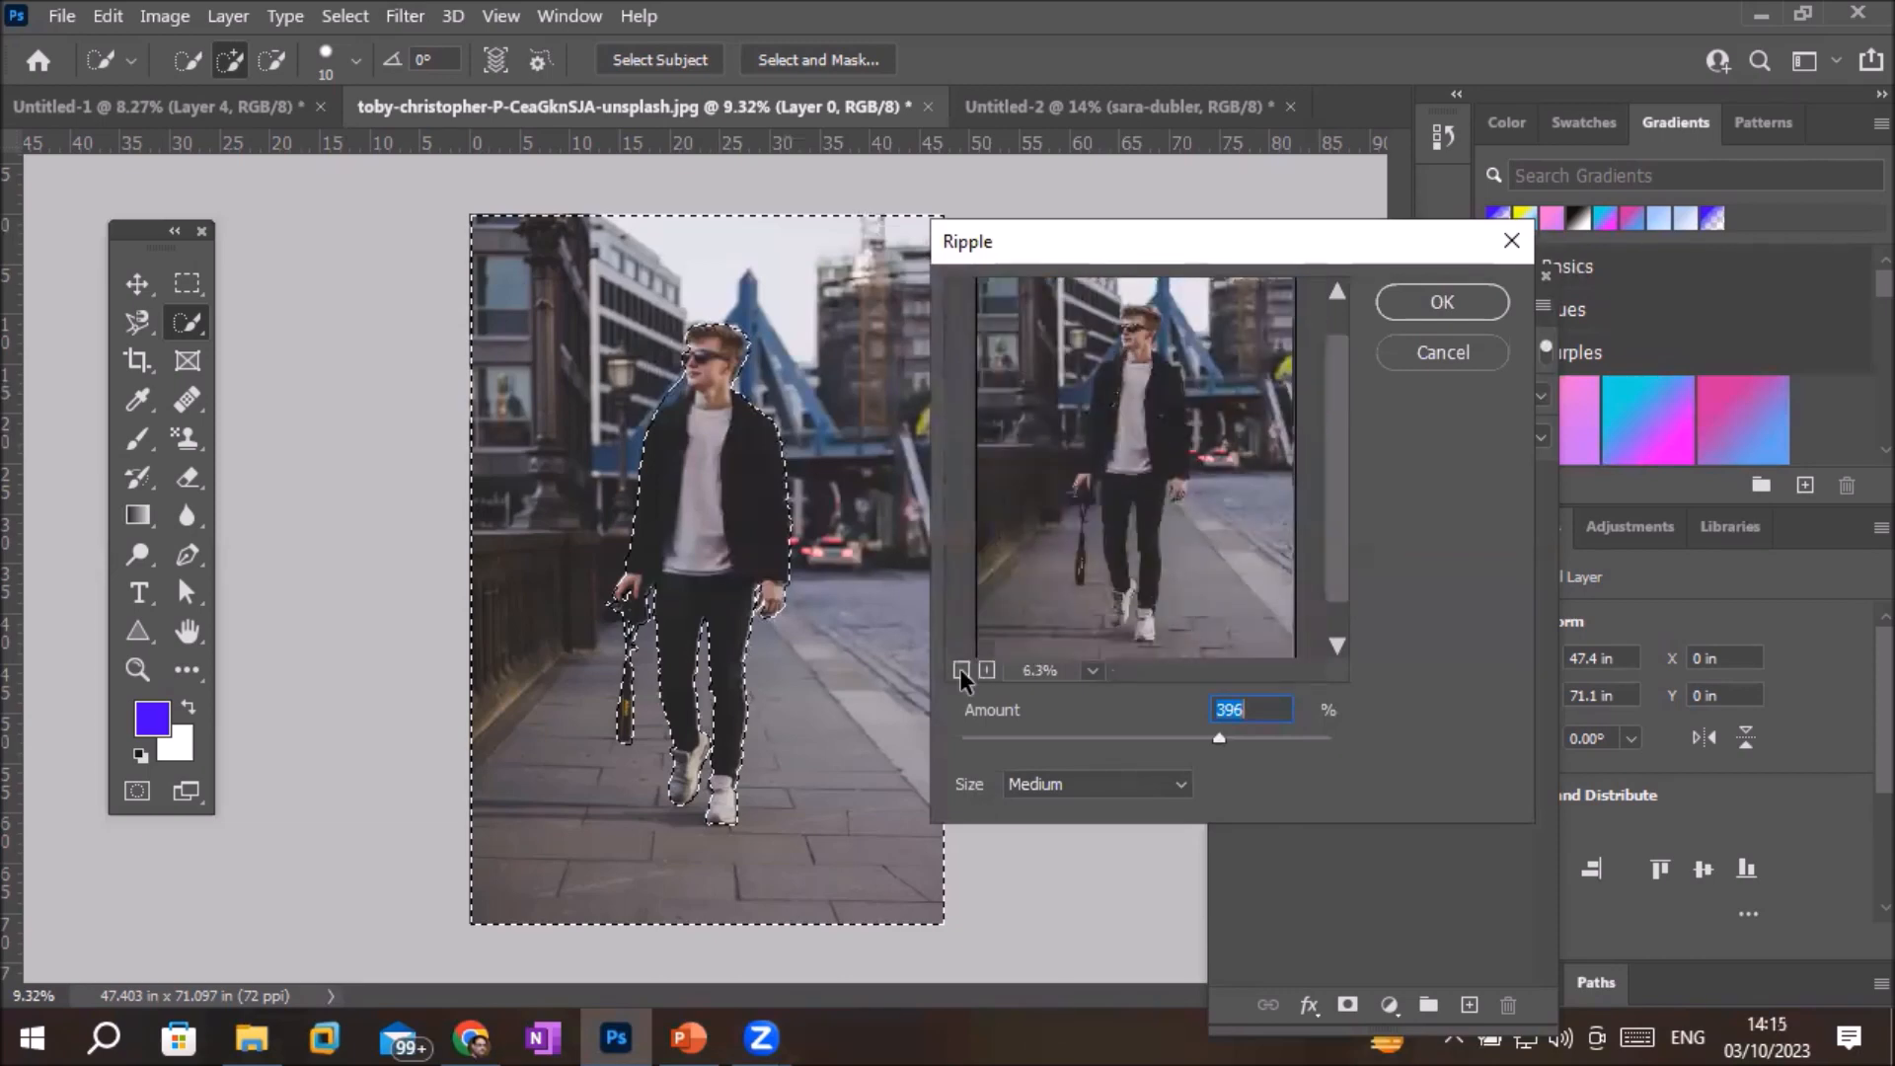
scroll(1252, 405, "up", 3)
scroll(994, 435, "up", 5)
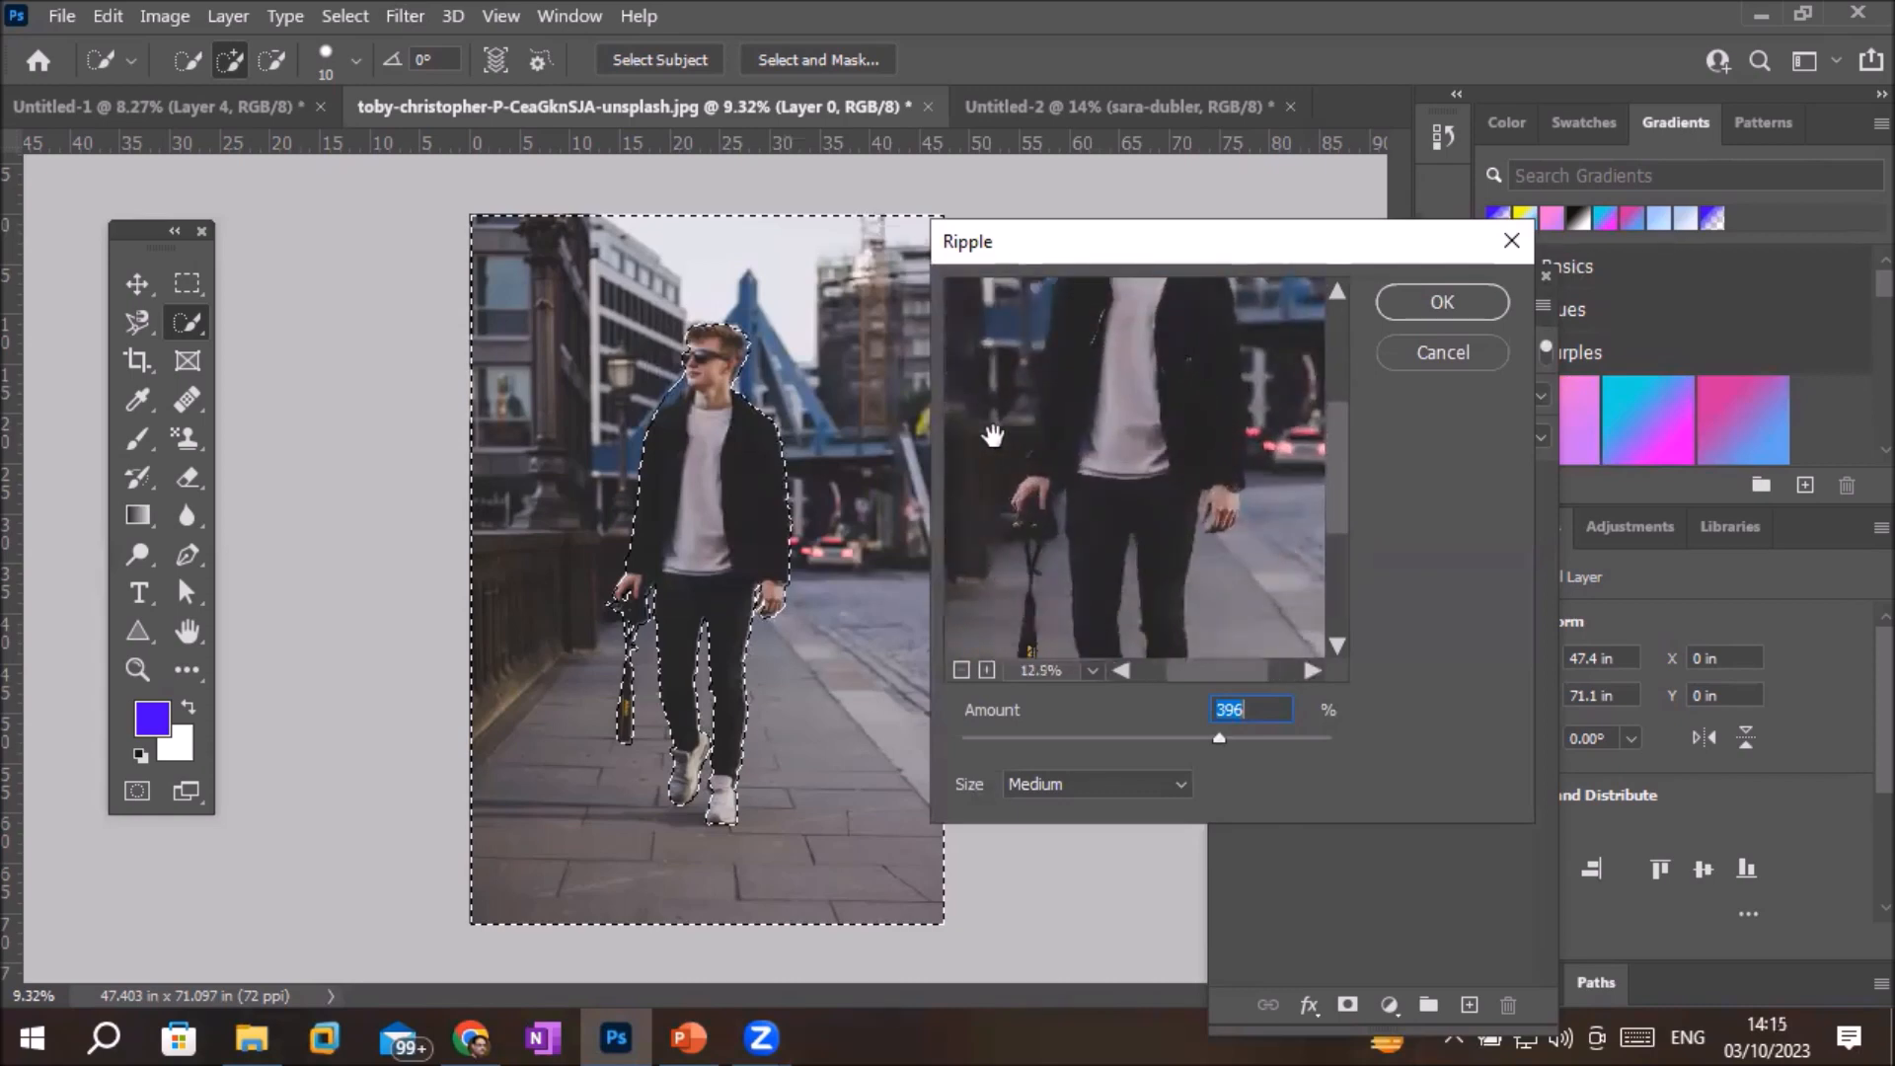
scroll(994, 436, "down", 6)
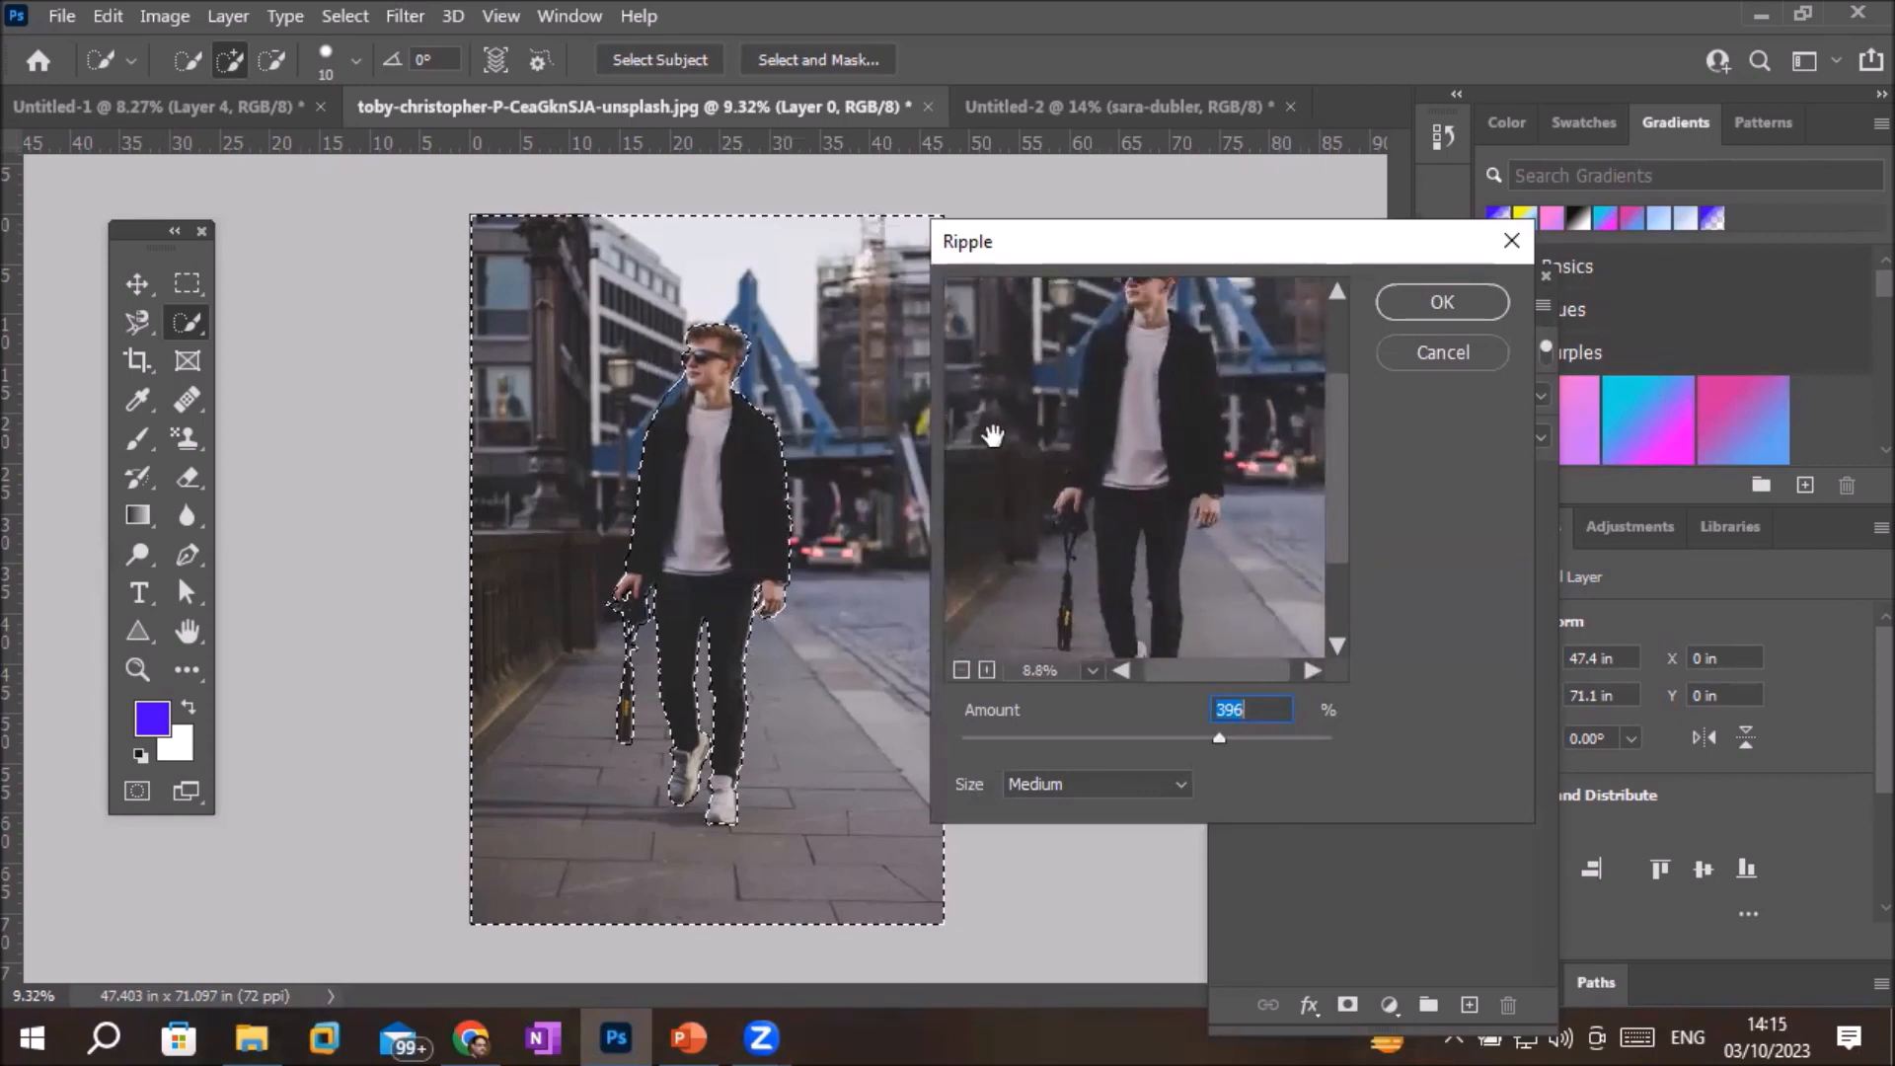
scroll(993, 436, "down", 1)
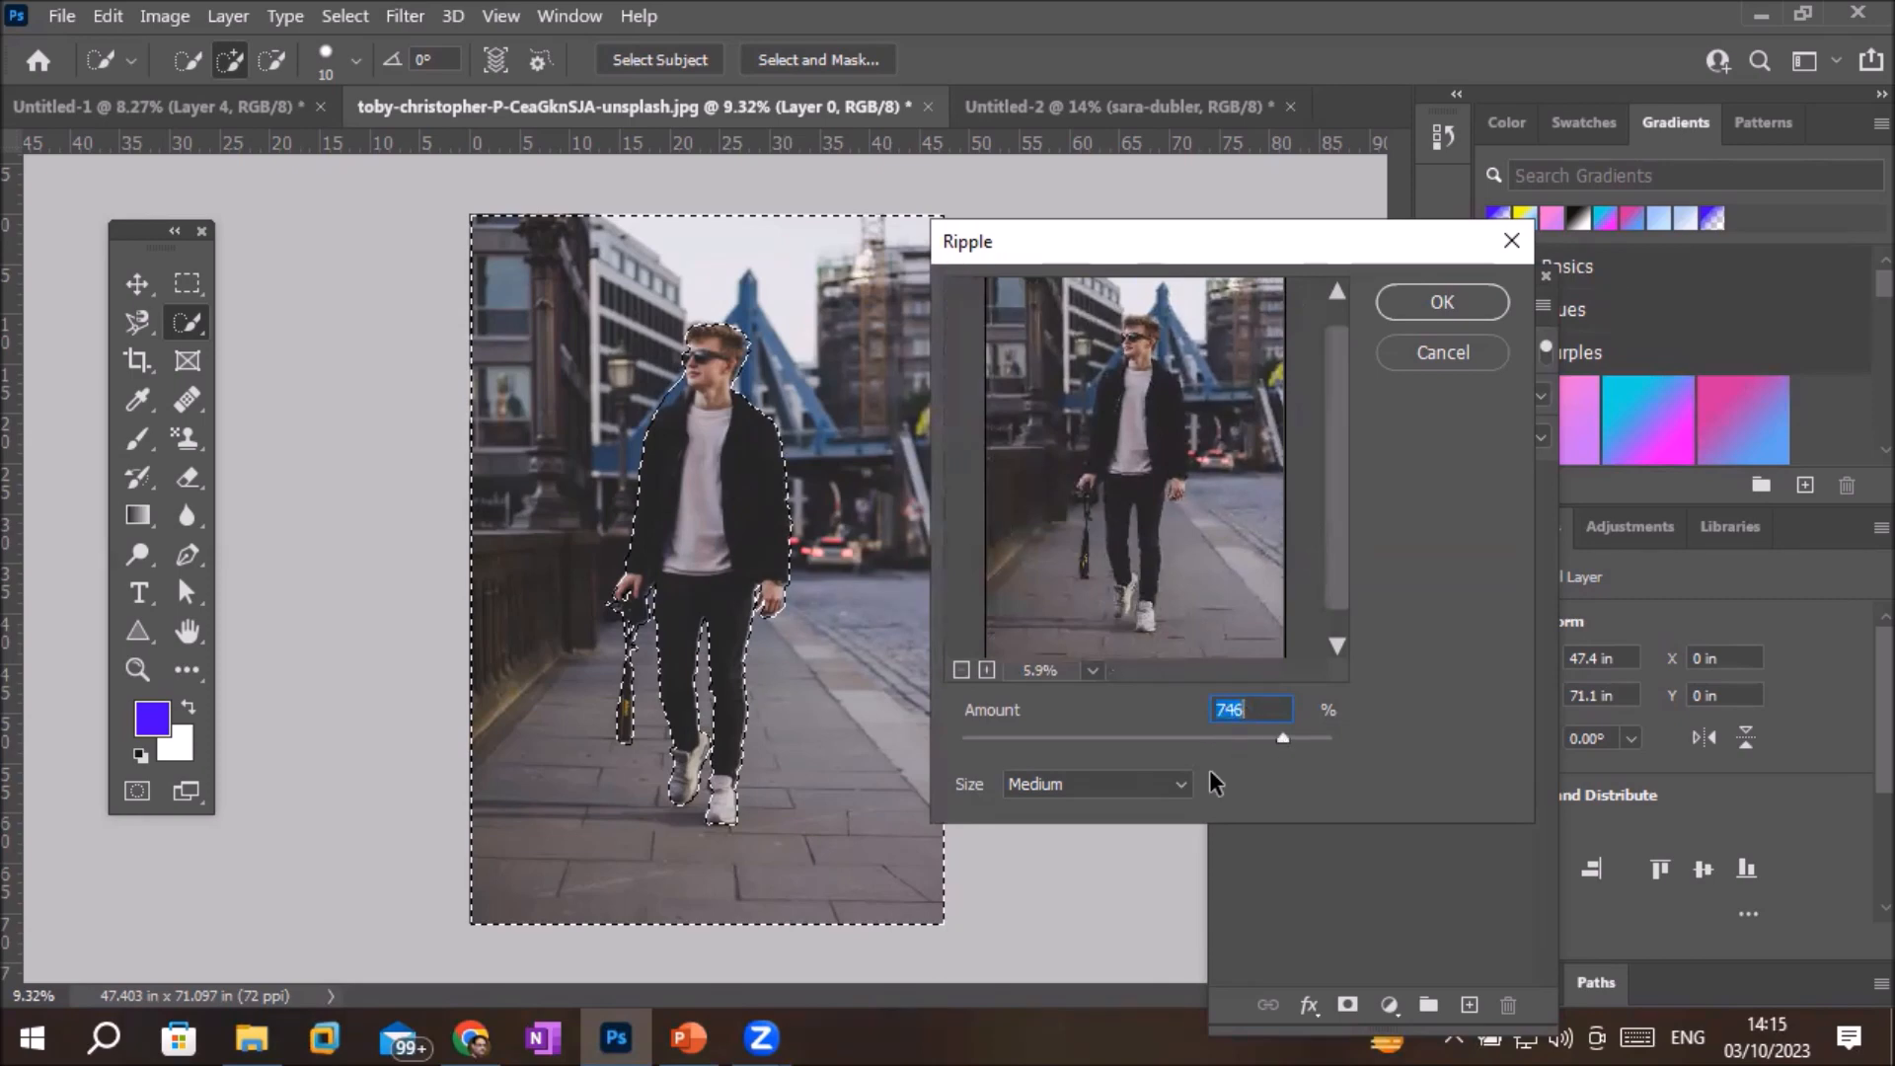
Set the ripple size to Large and apply the Ripple distortion to the background
left_click(1170, 786)
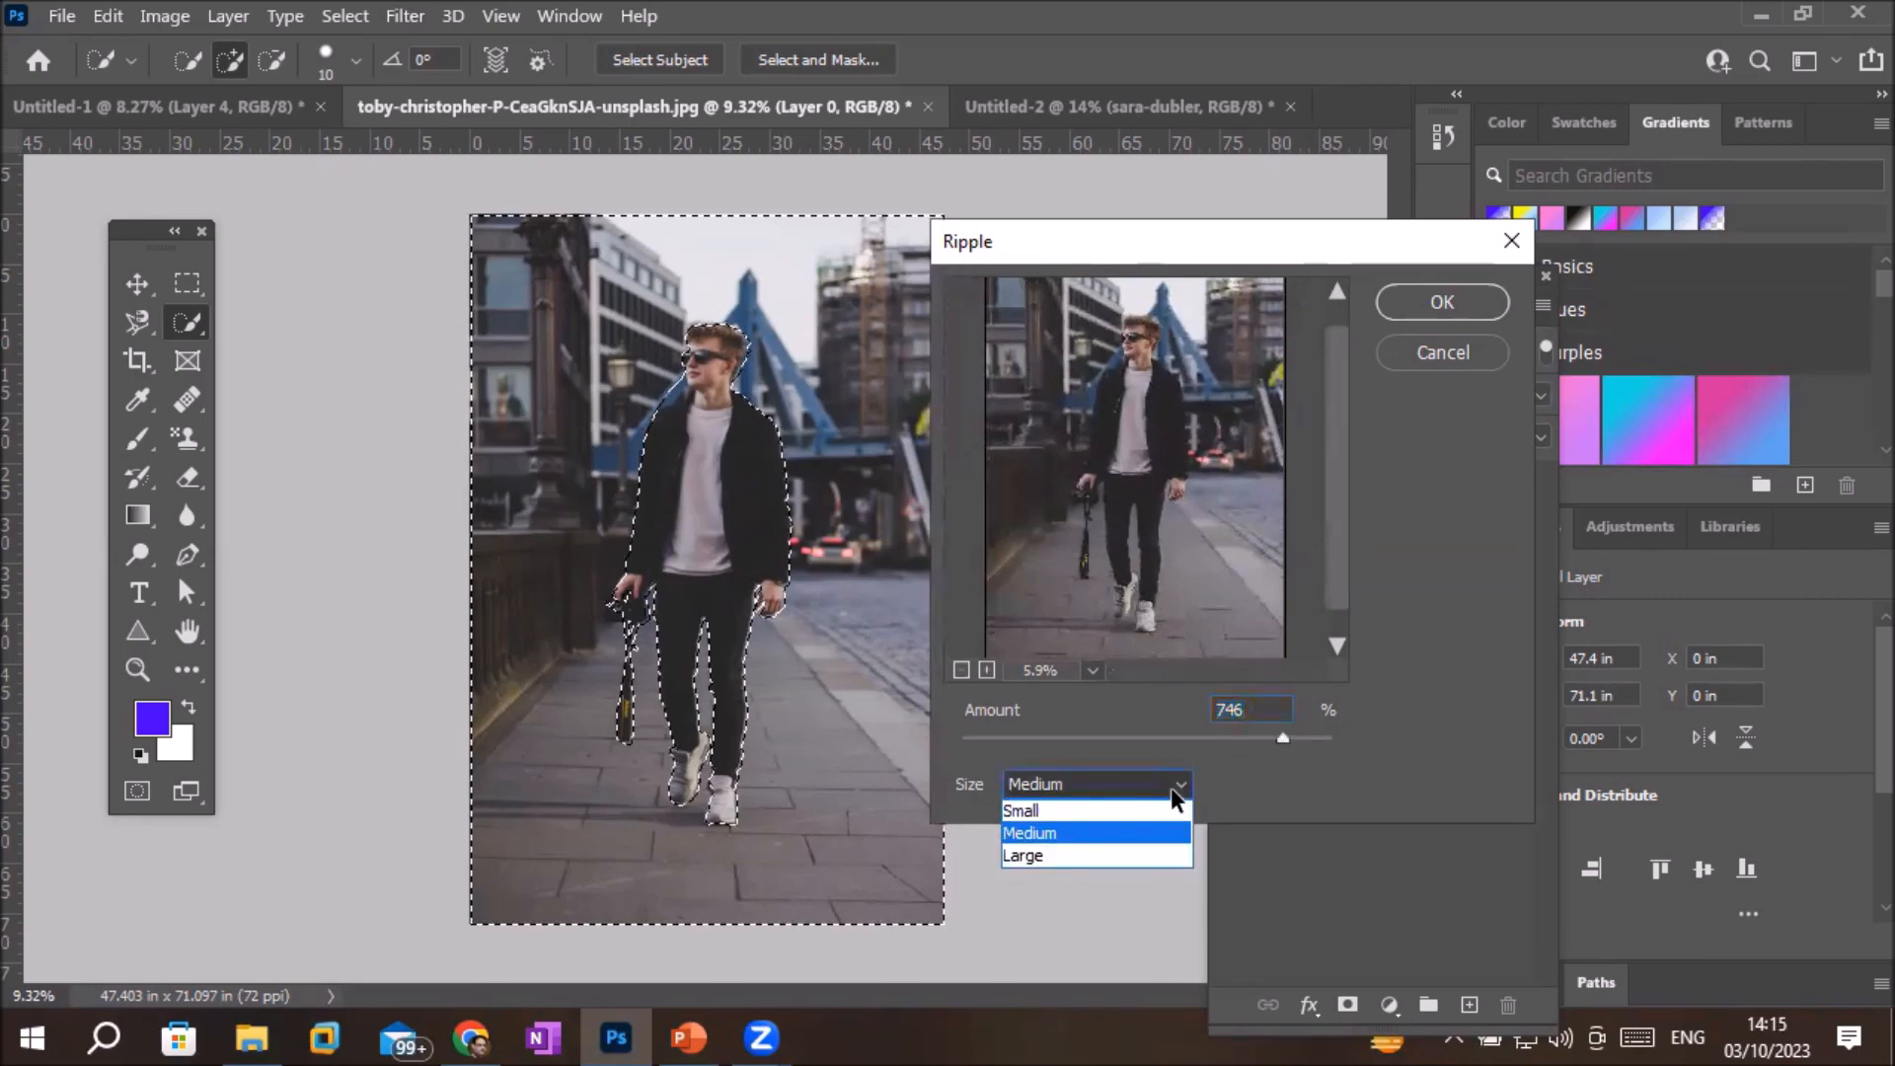
left_click(1131, 848)
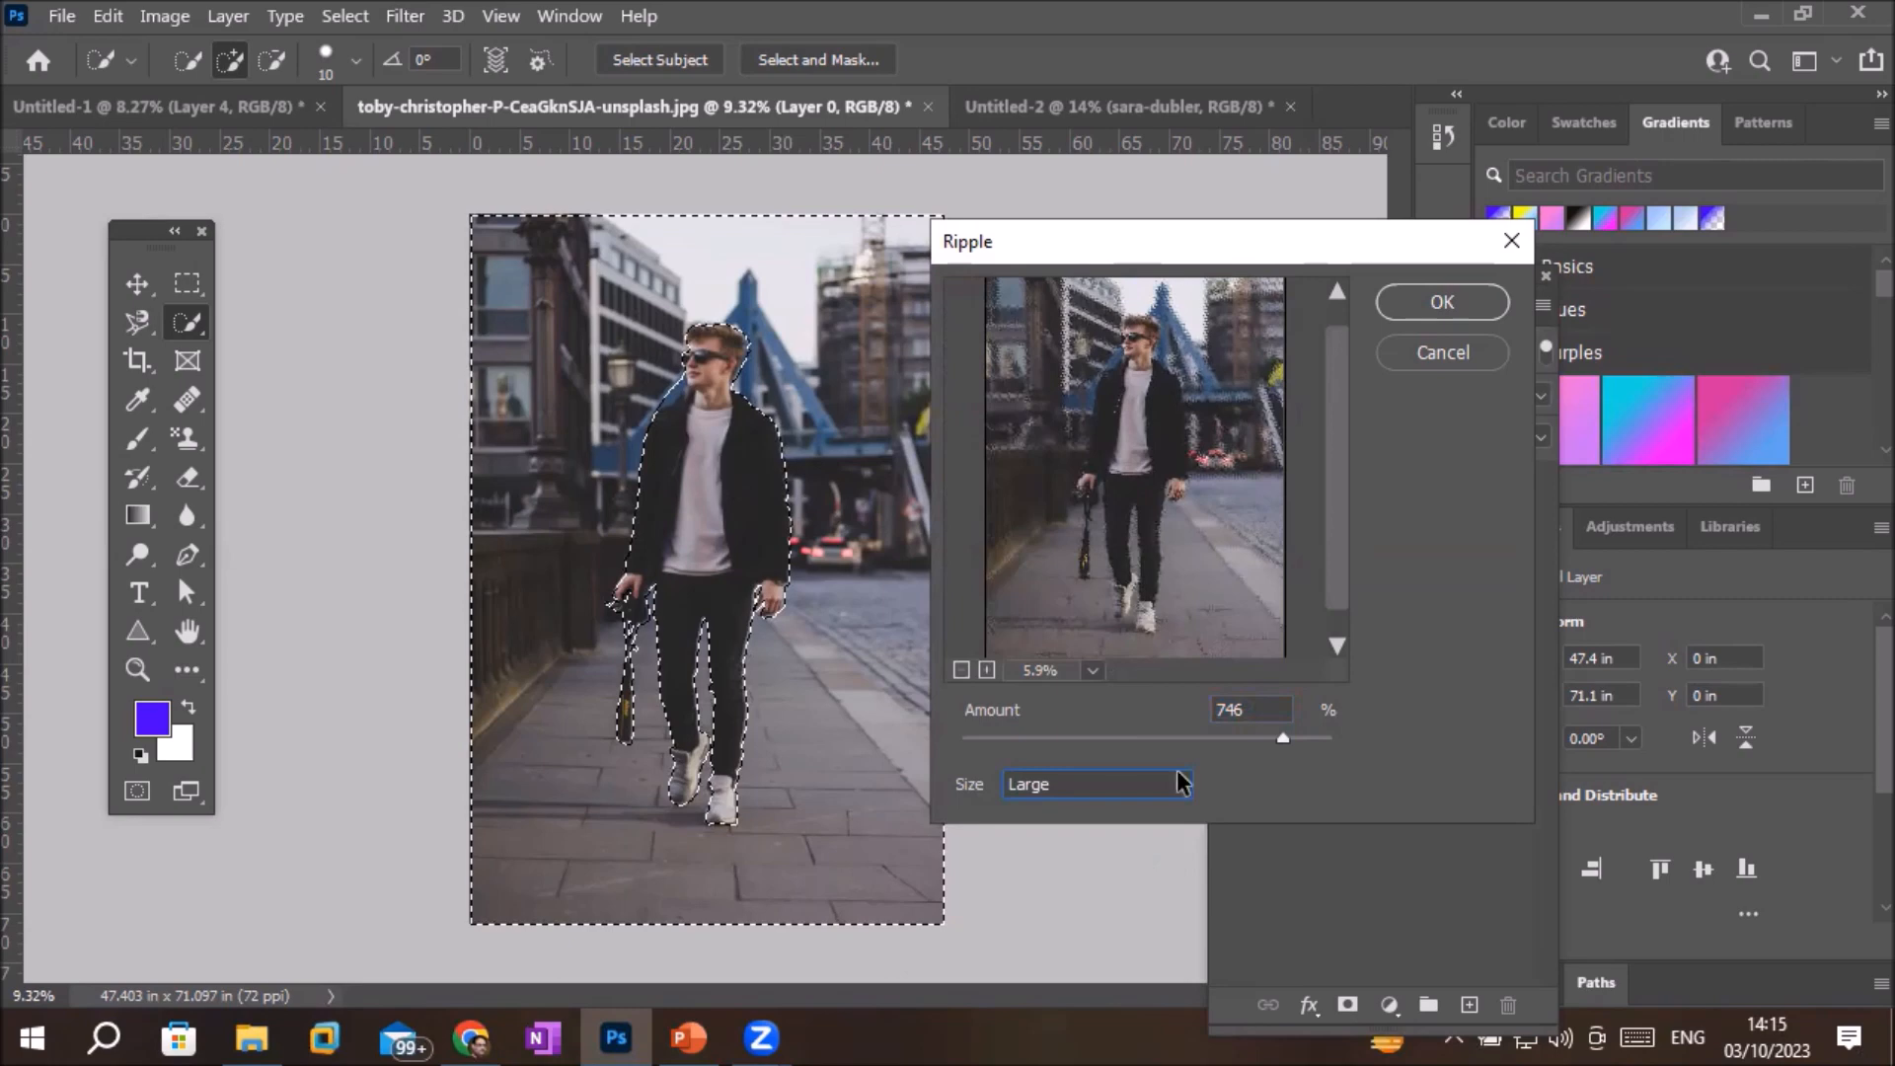
left_click(1459, 306)
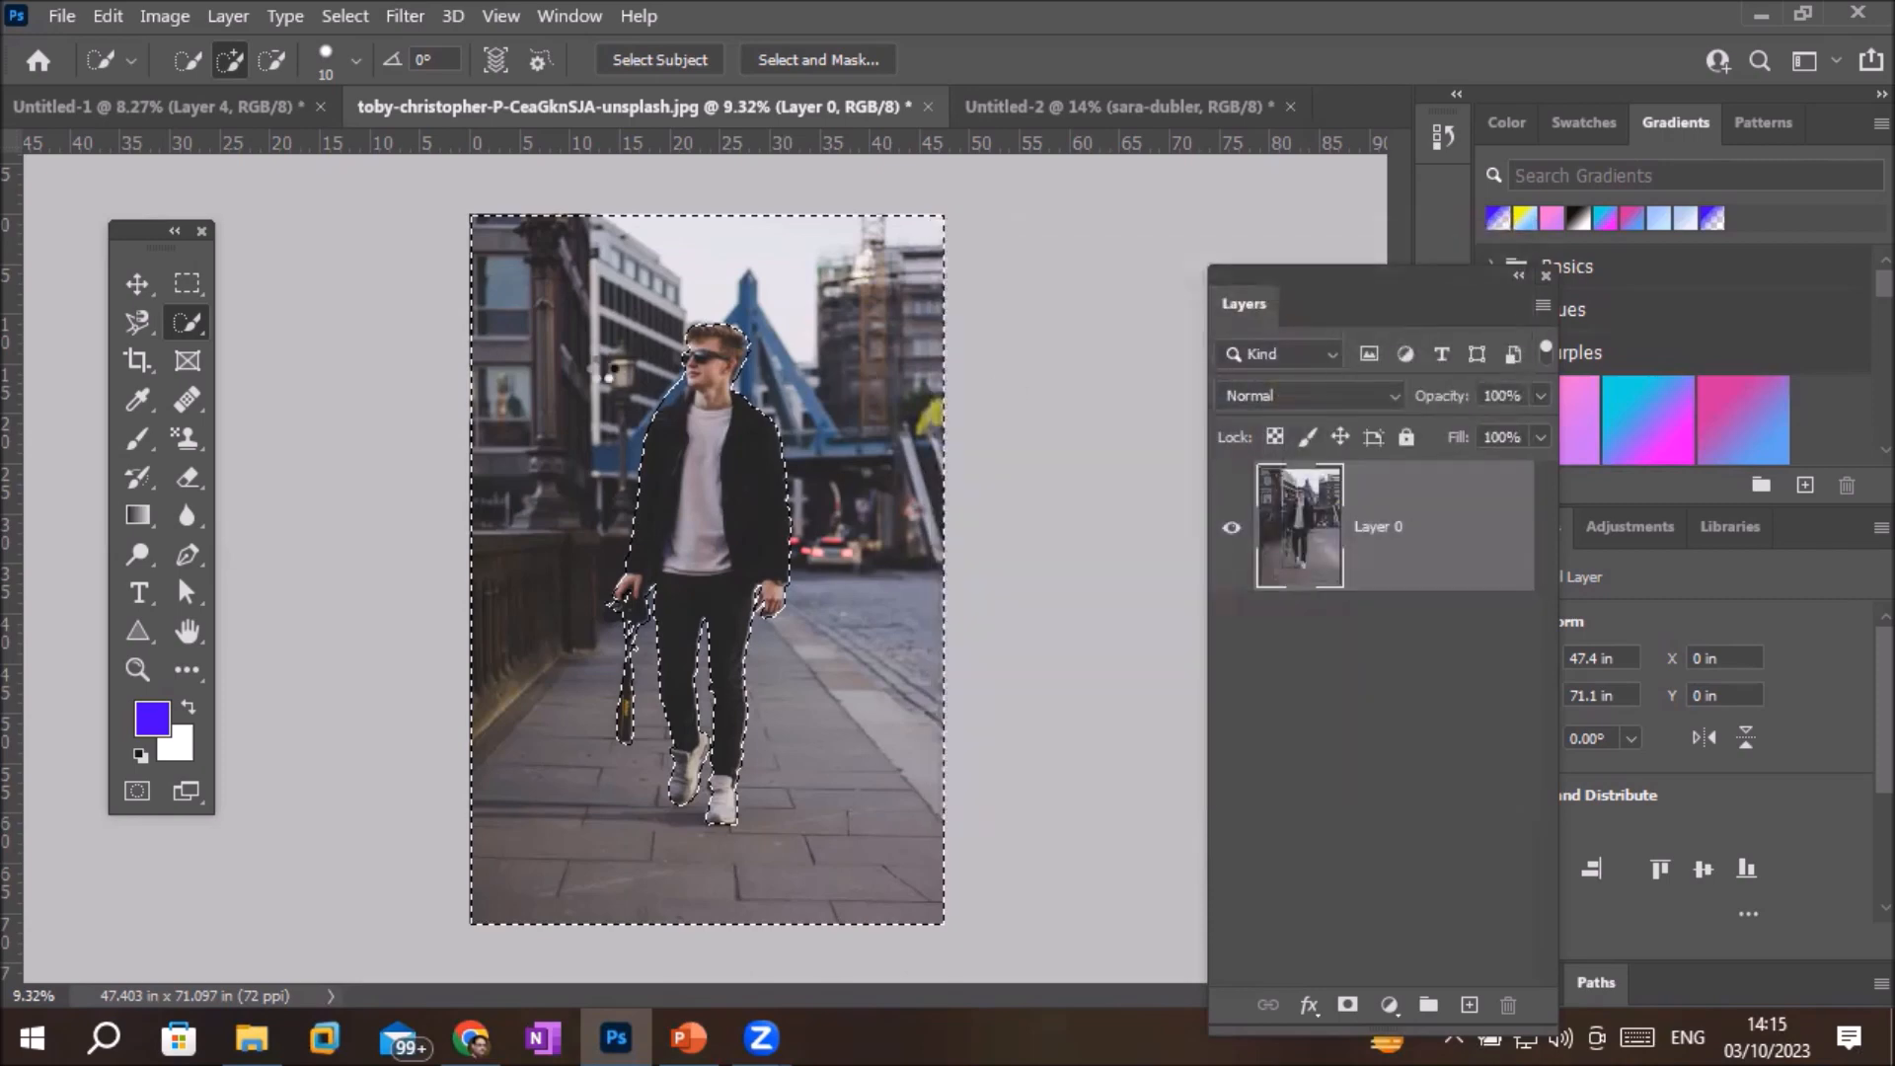
Examine the ripple texture in the background beside the man close up and across the whole photo
scroll(556, 421, "up", 5)
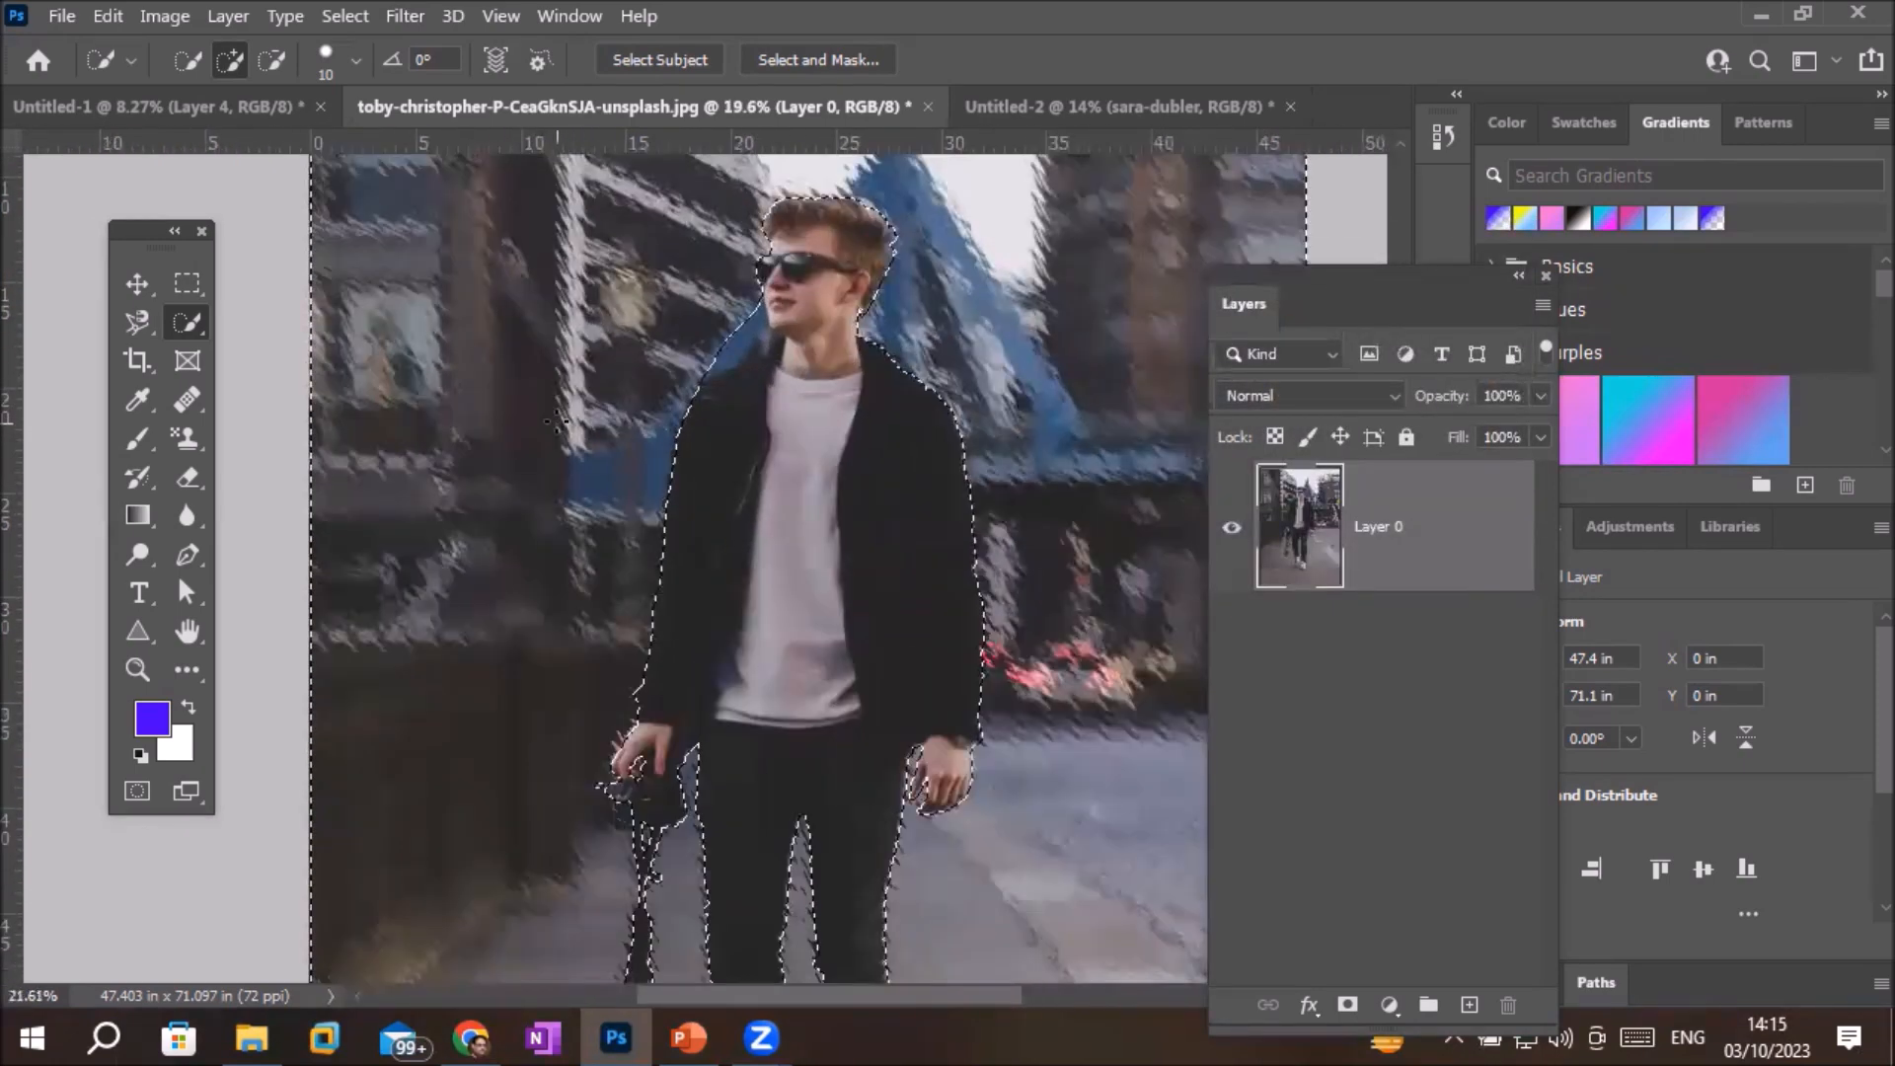
scroll(478, 444, "up", 2)
scroll(475, 450, "up", 2)
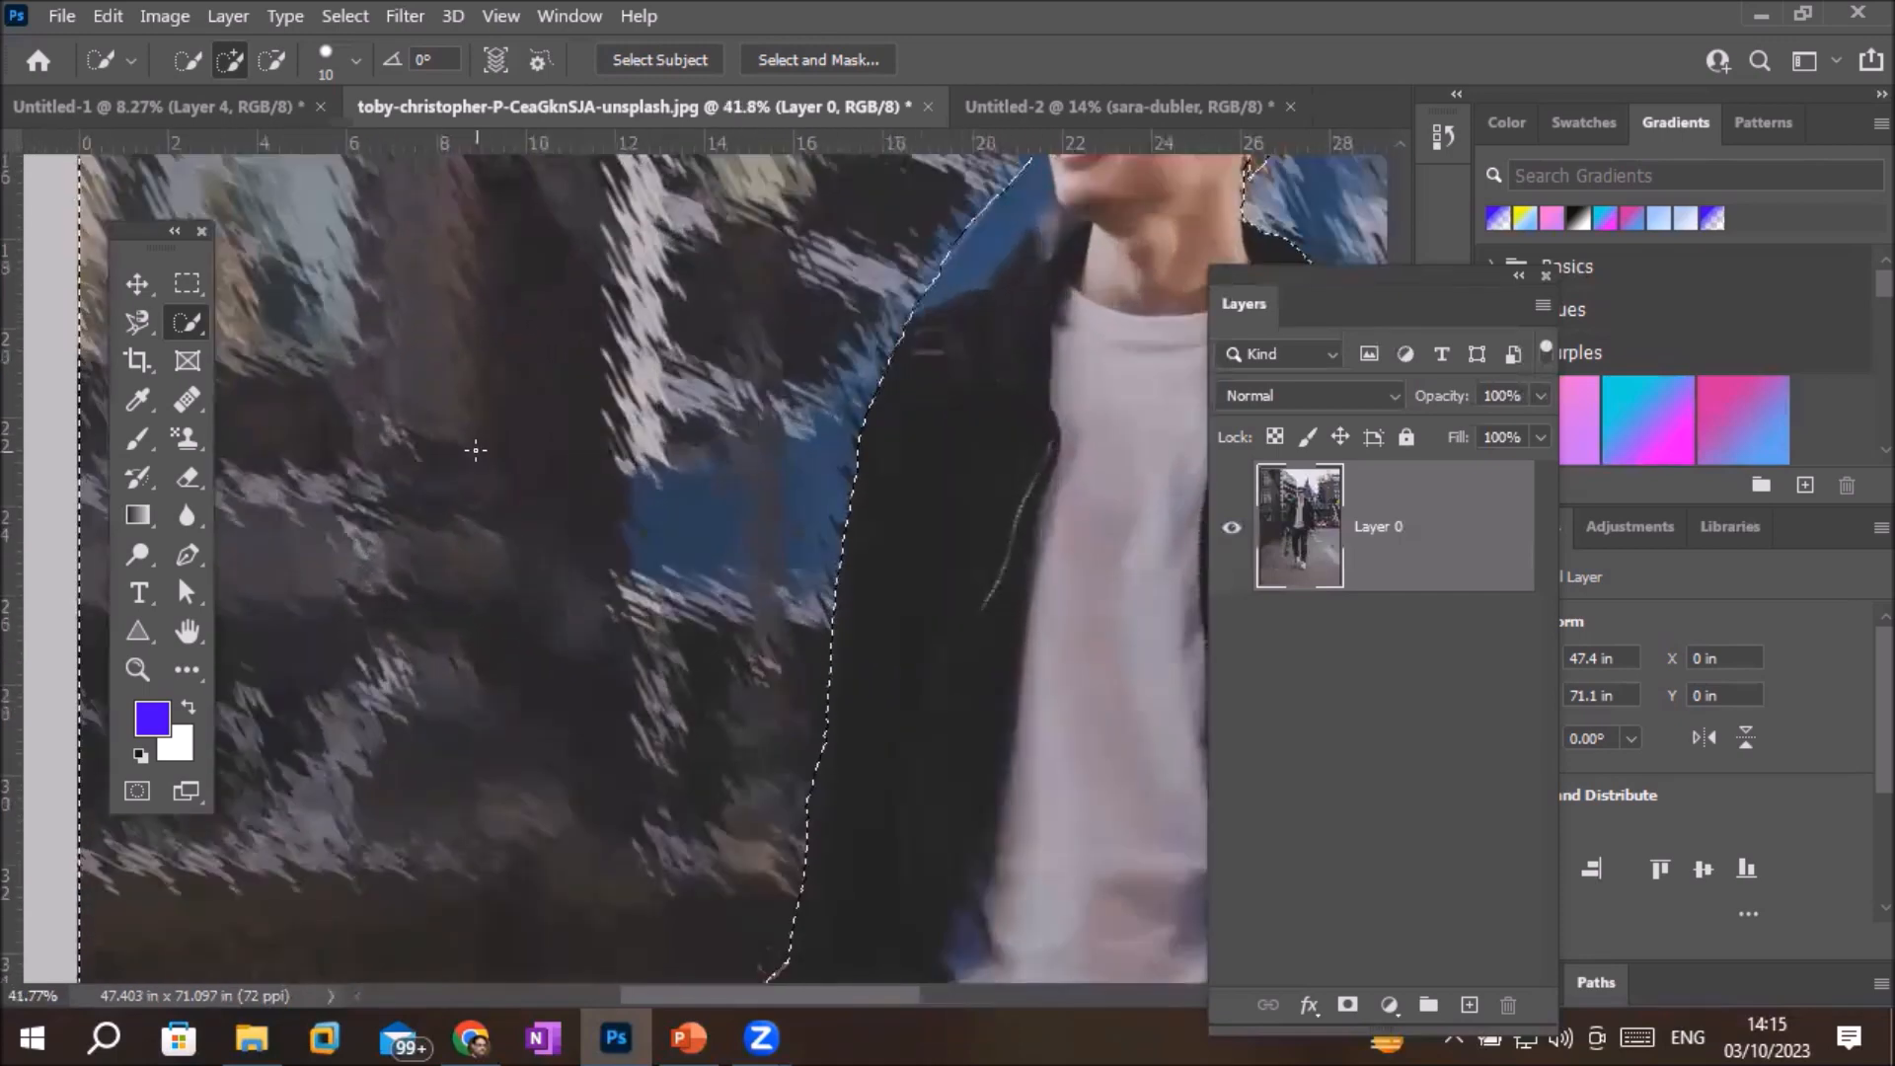
scroll(475, 451, "up", 2)
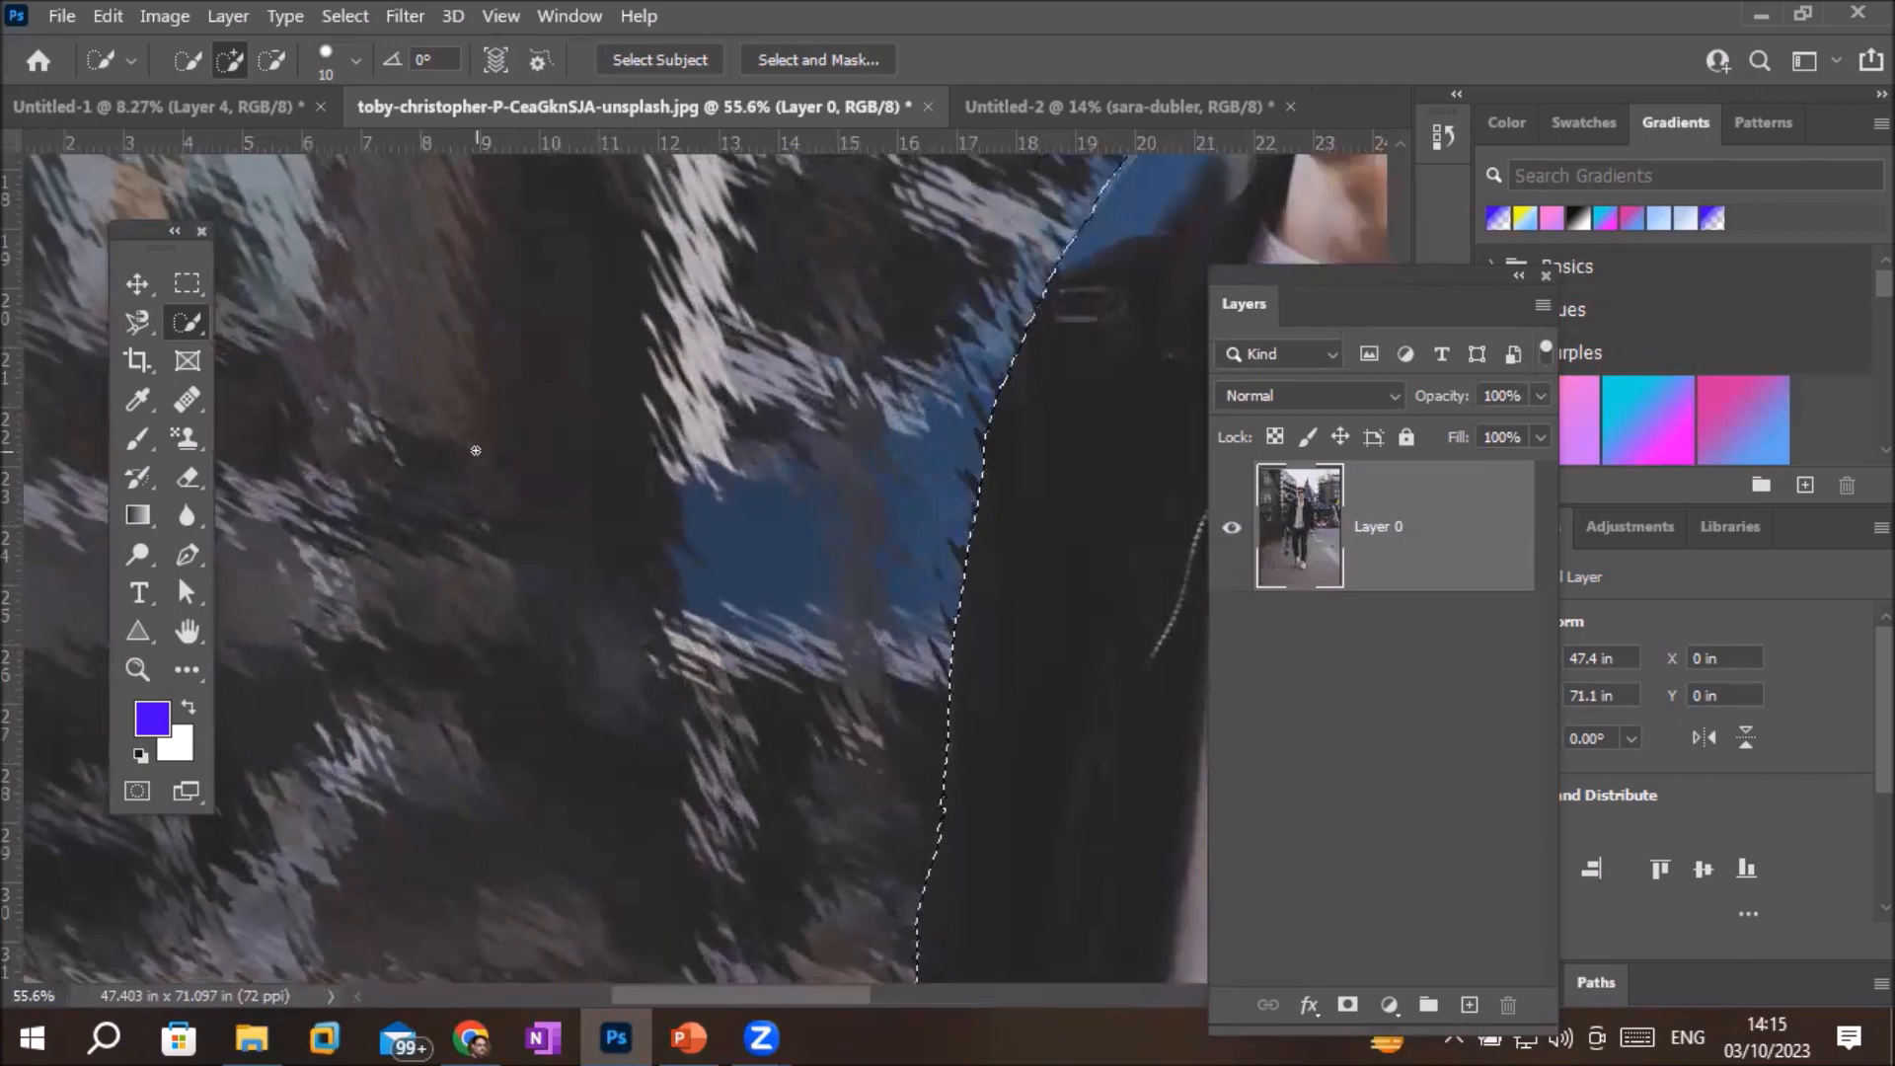
scroll(539, 425, "down", 8)
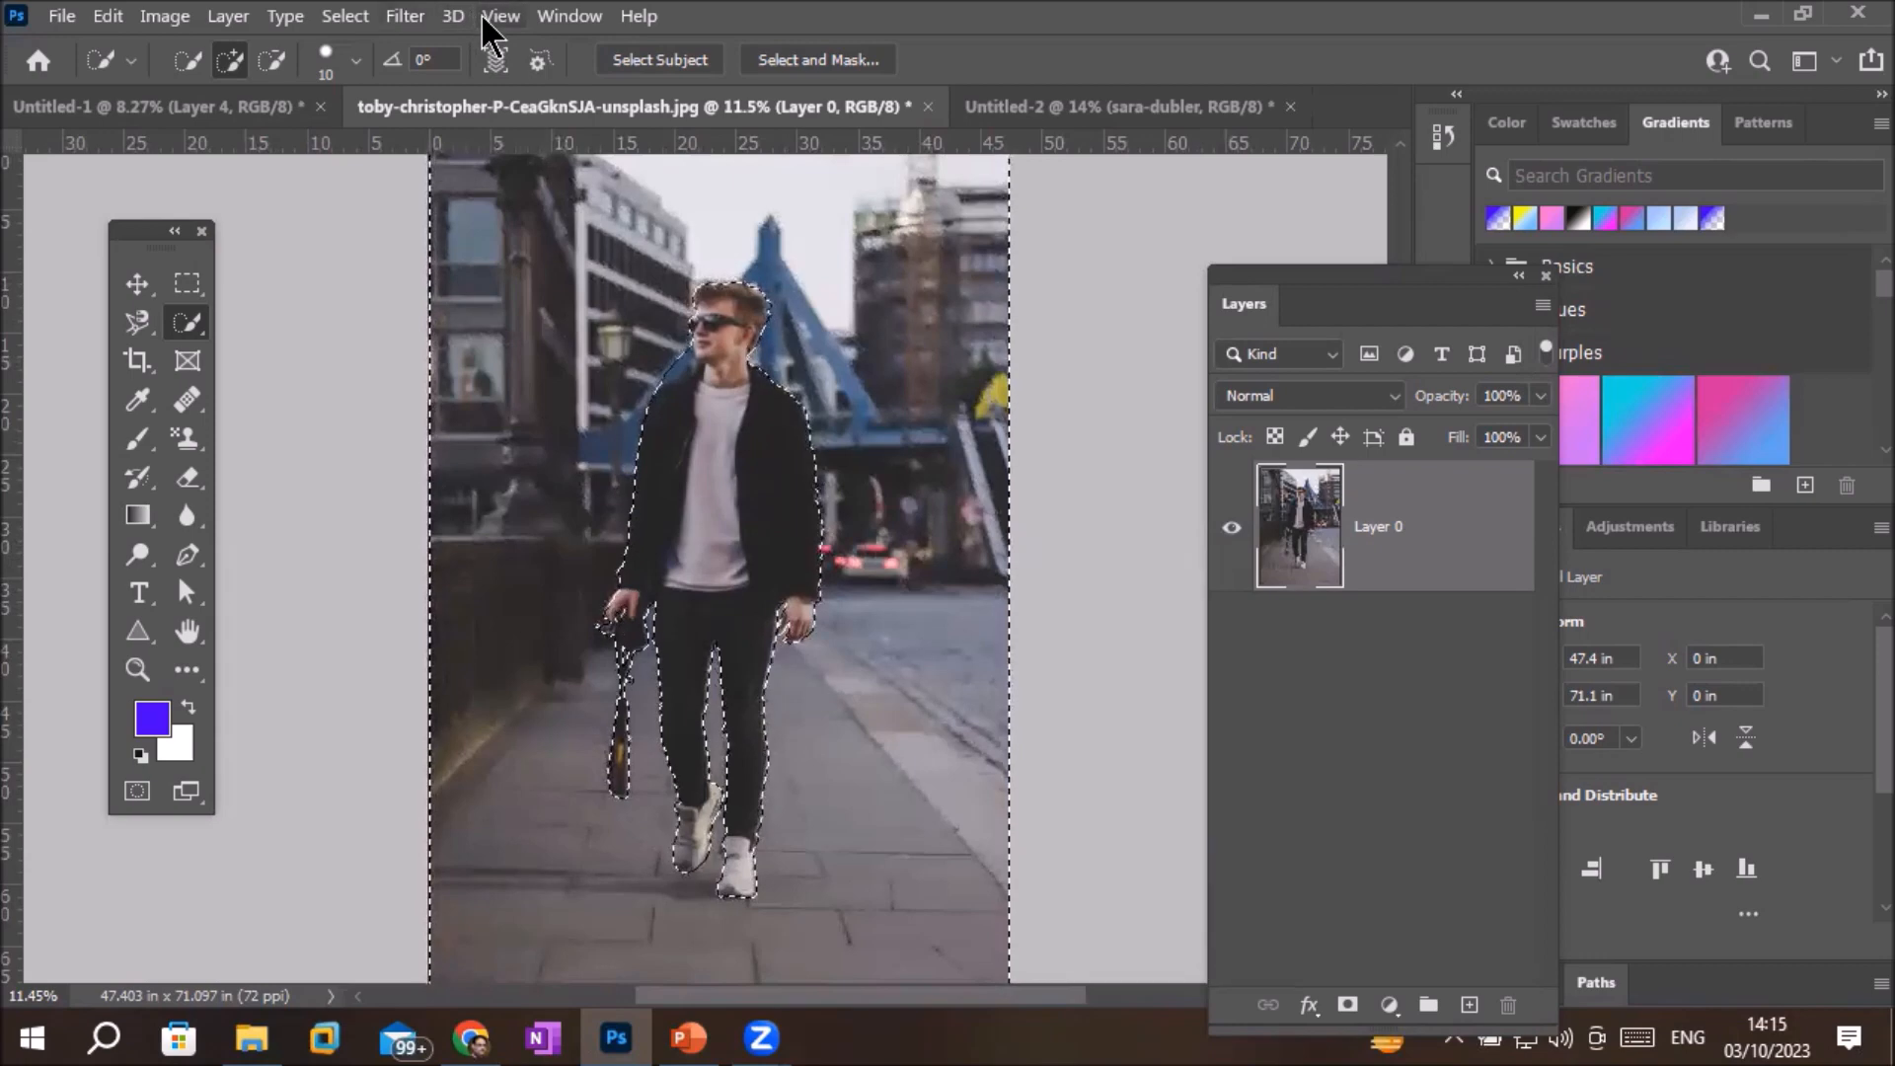
left_click(417, 19)
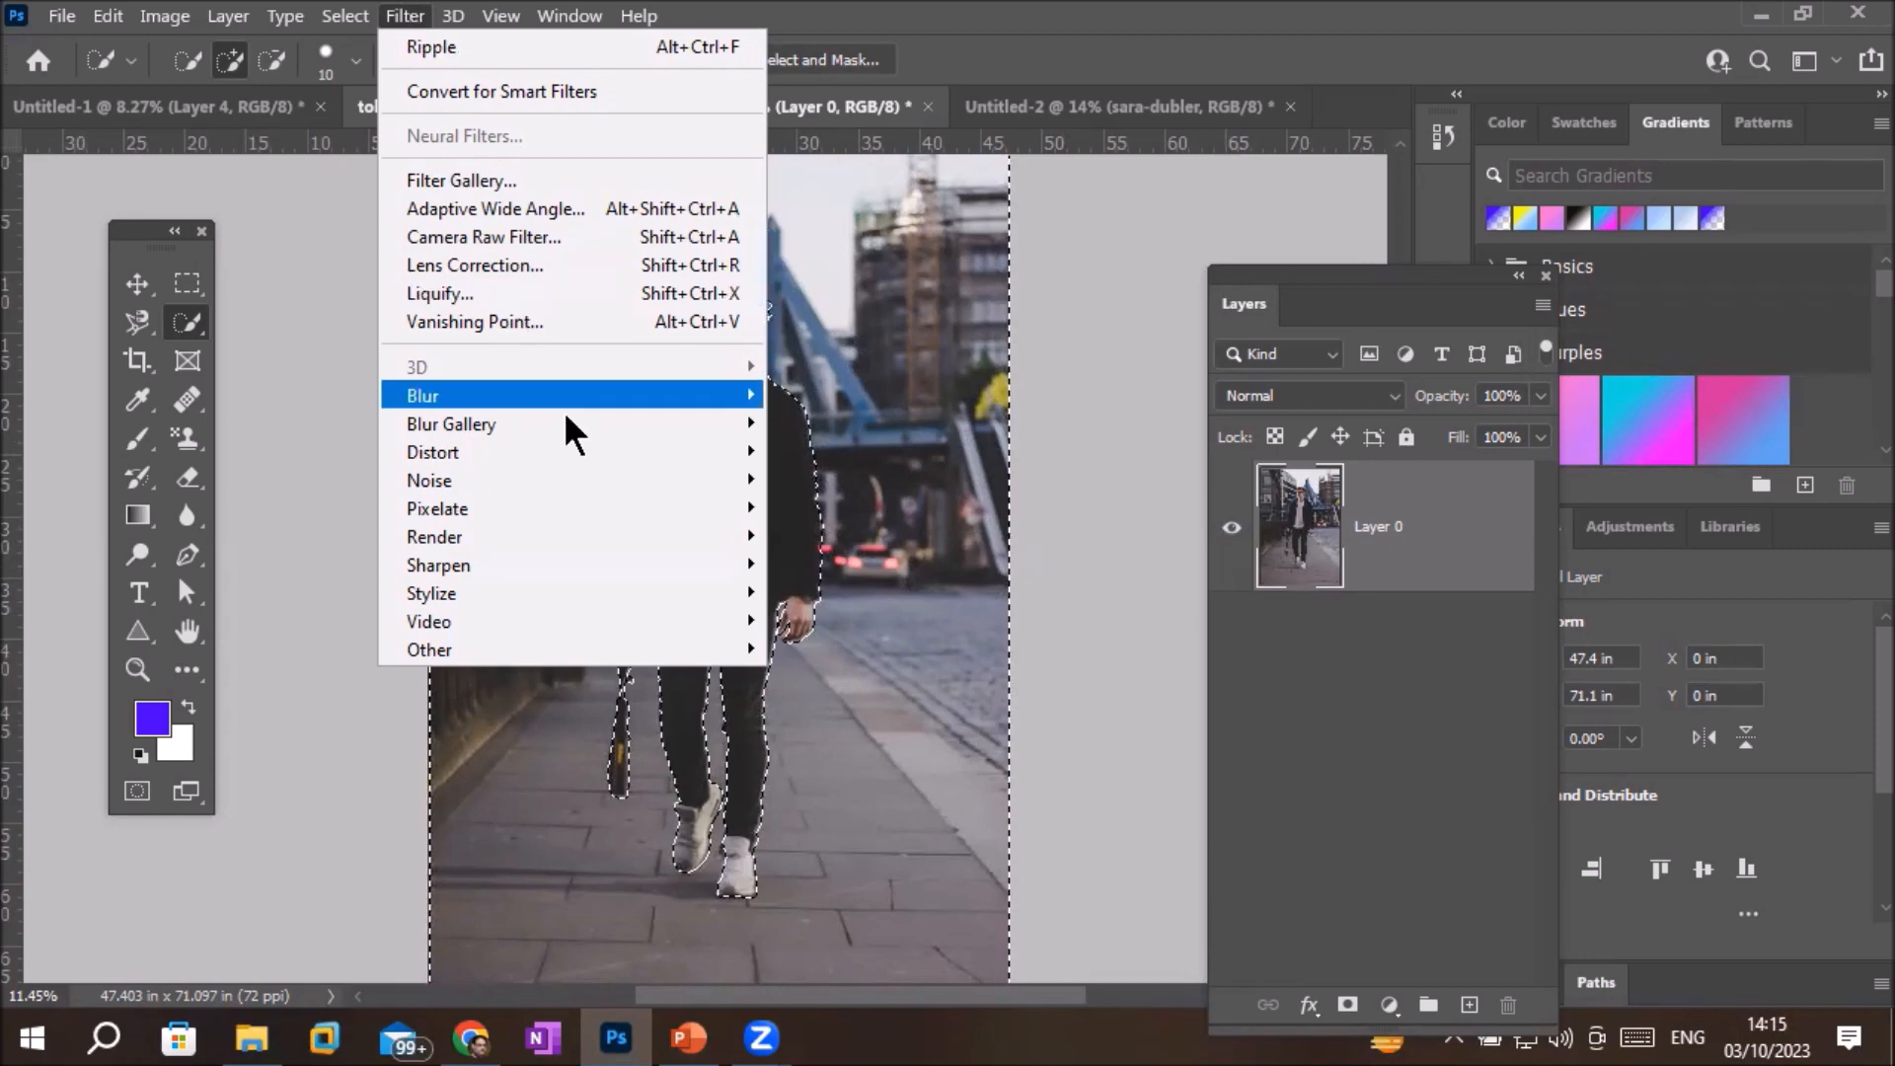
mouse_move(571, 452)
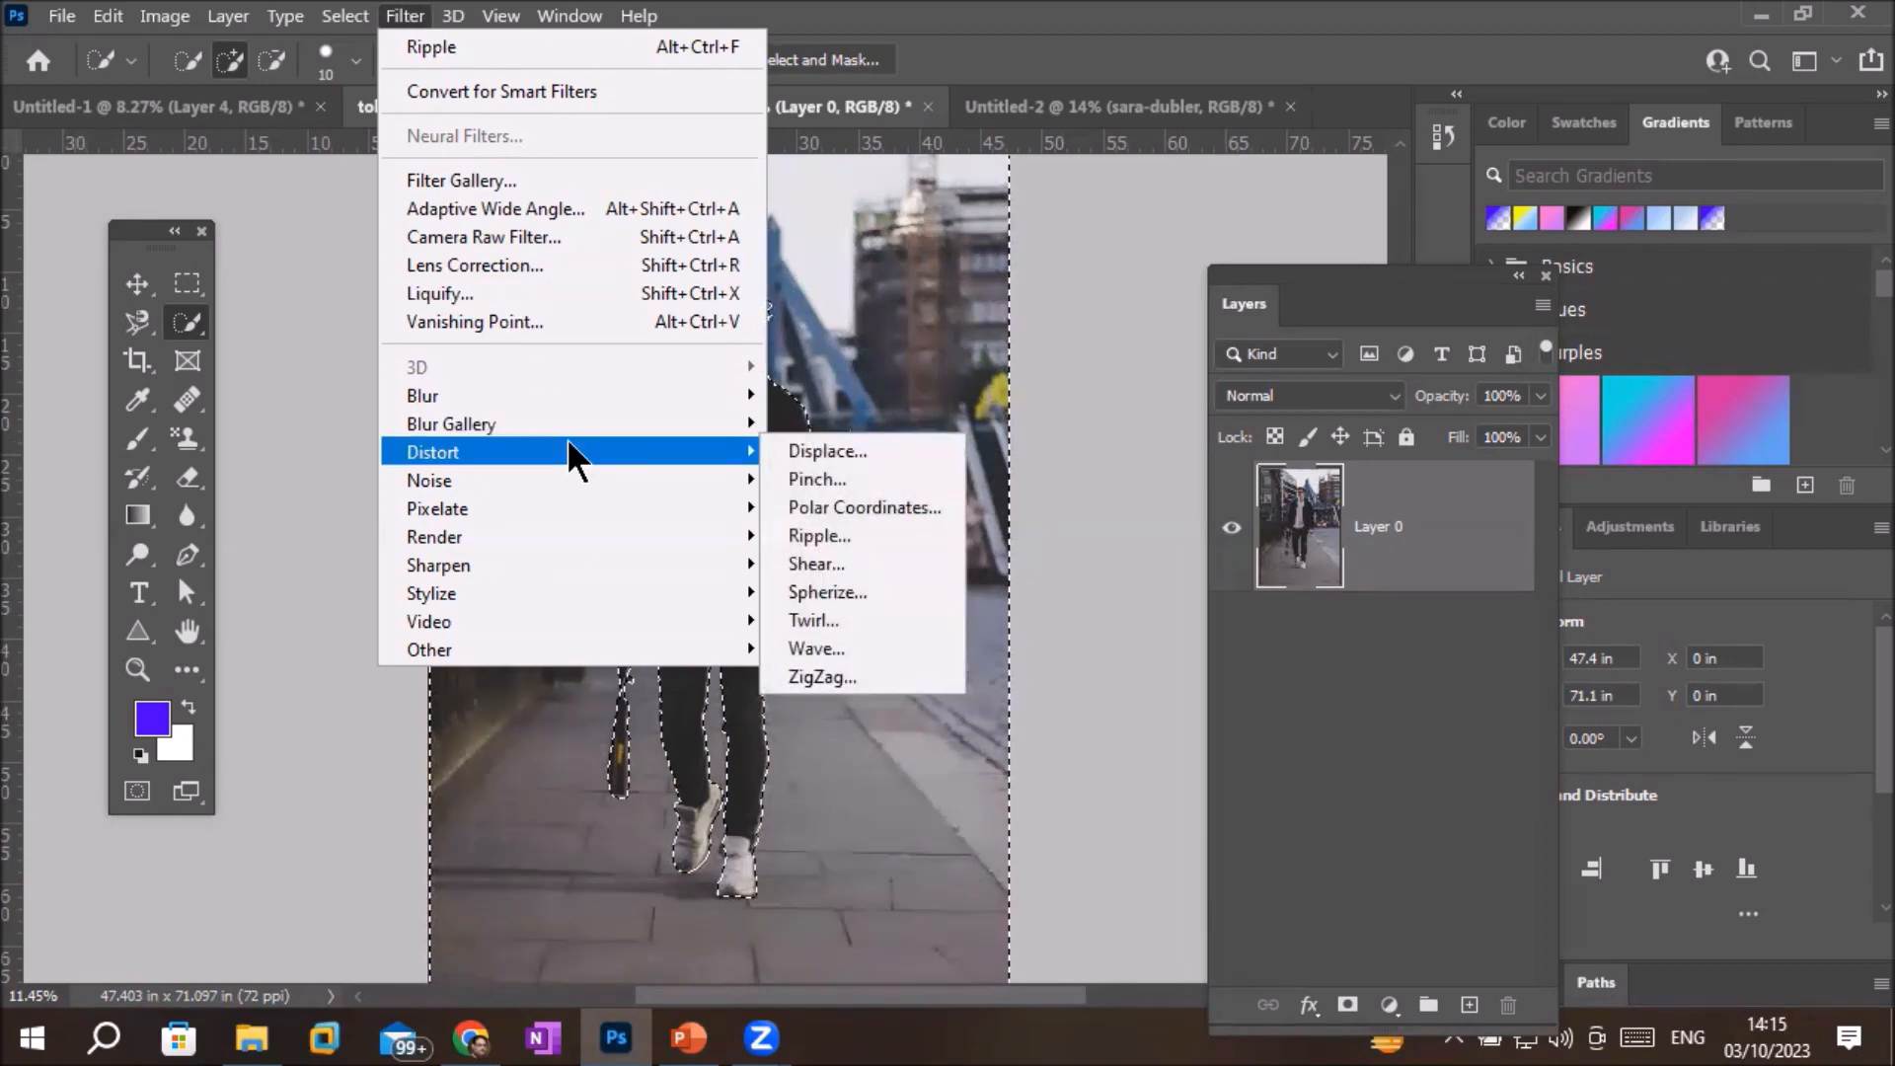
left_click(837, 483)
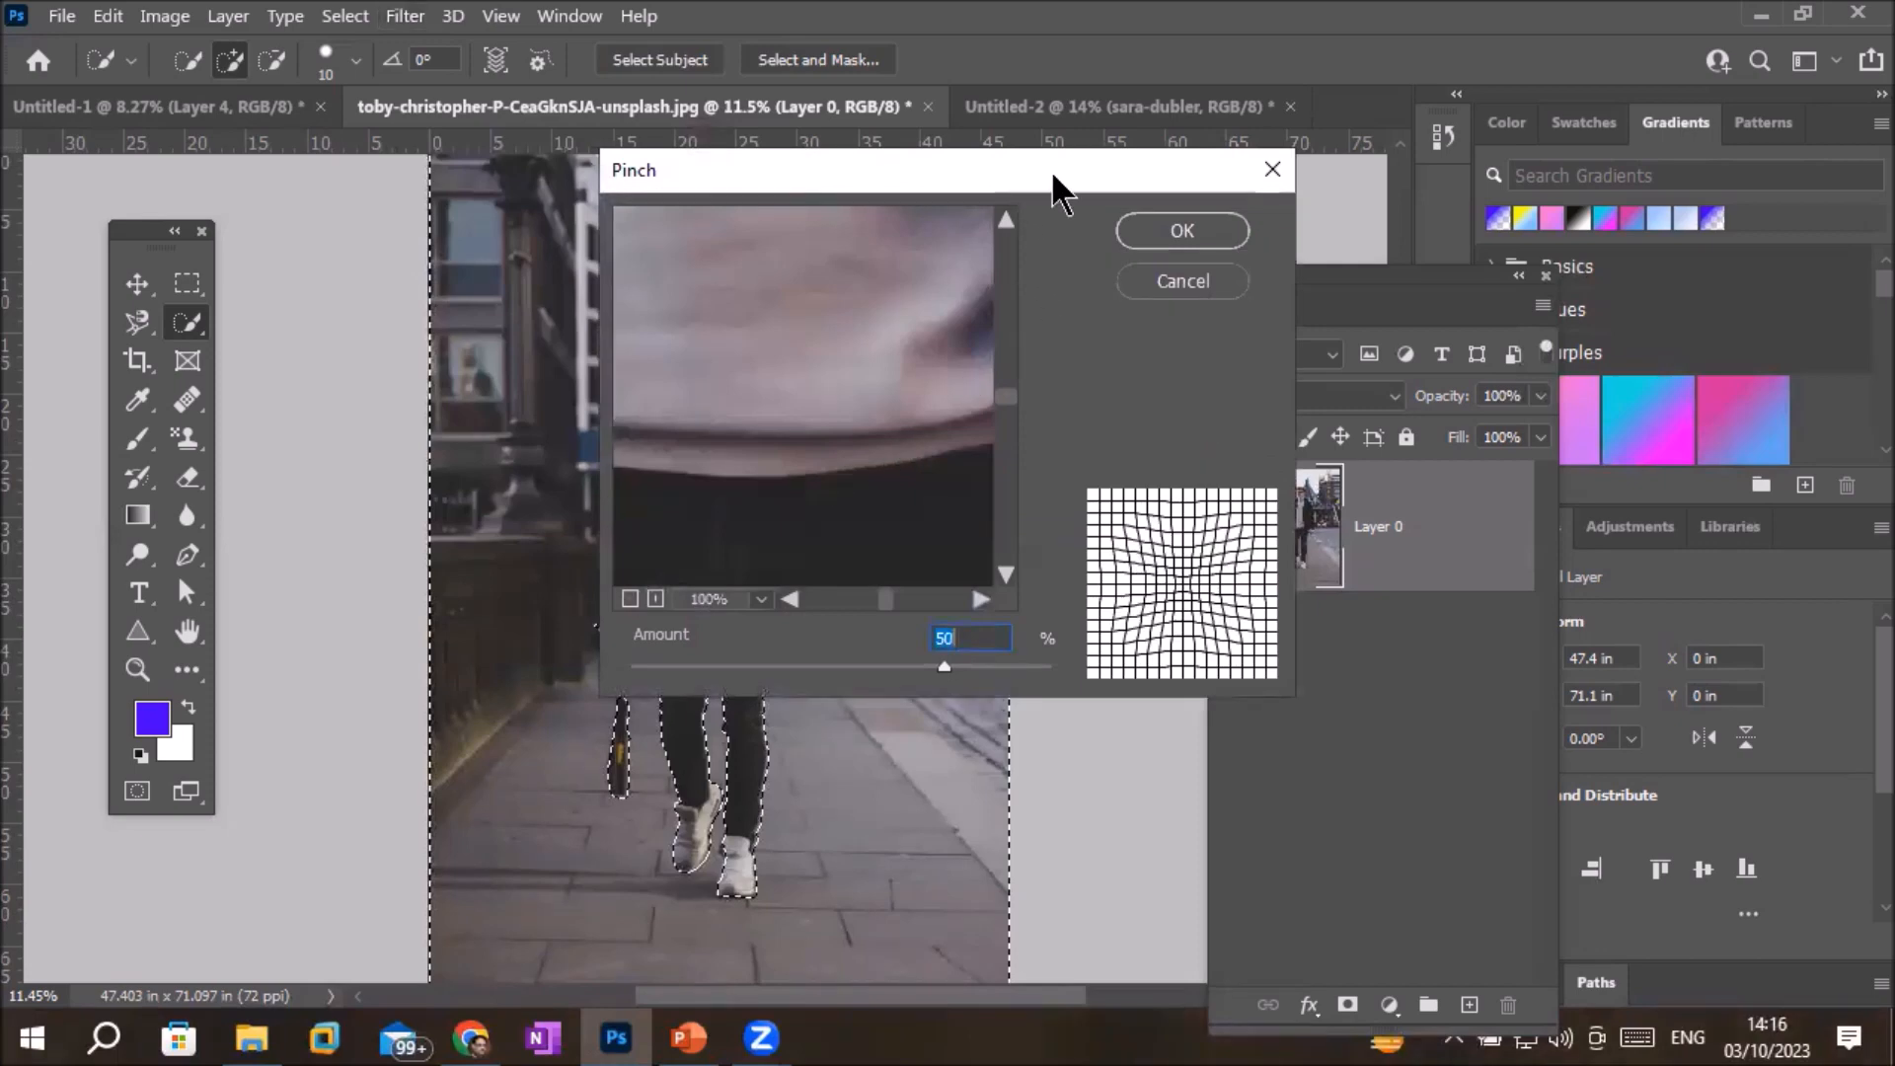
left_click_drag(1054, 180, 1432, 255)
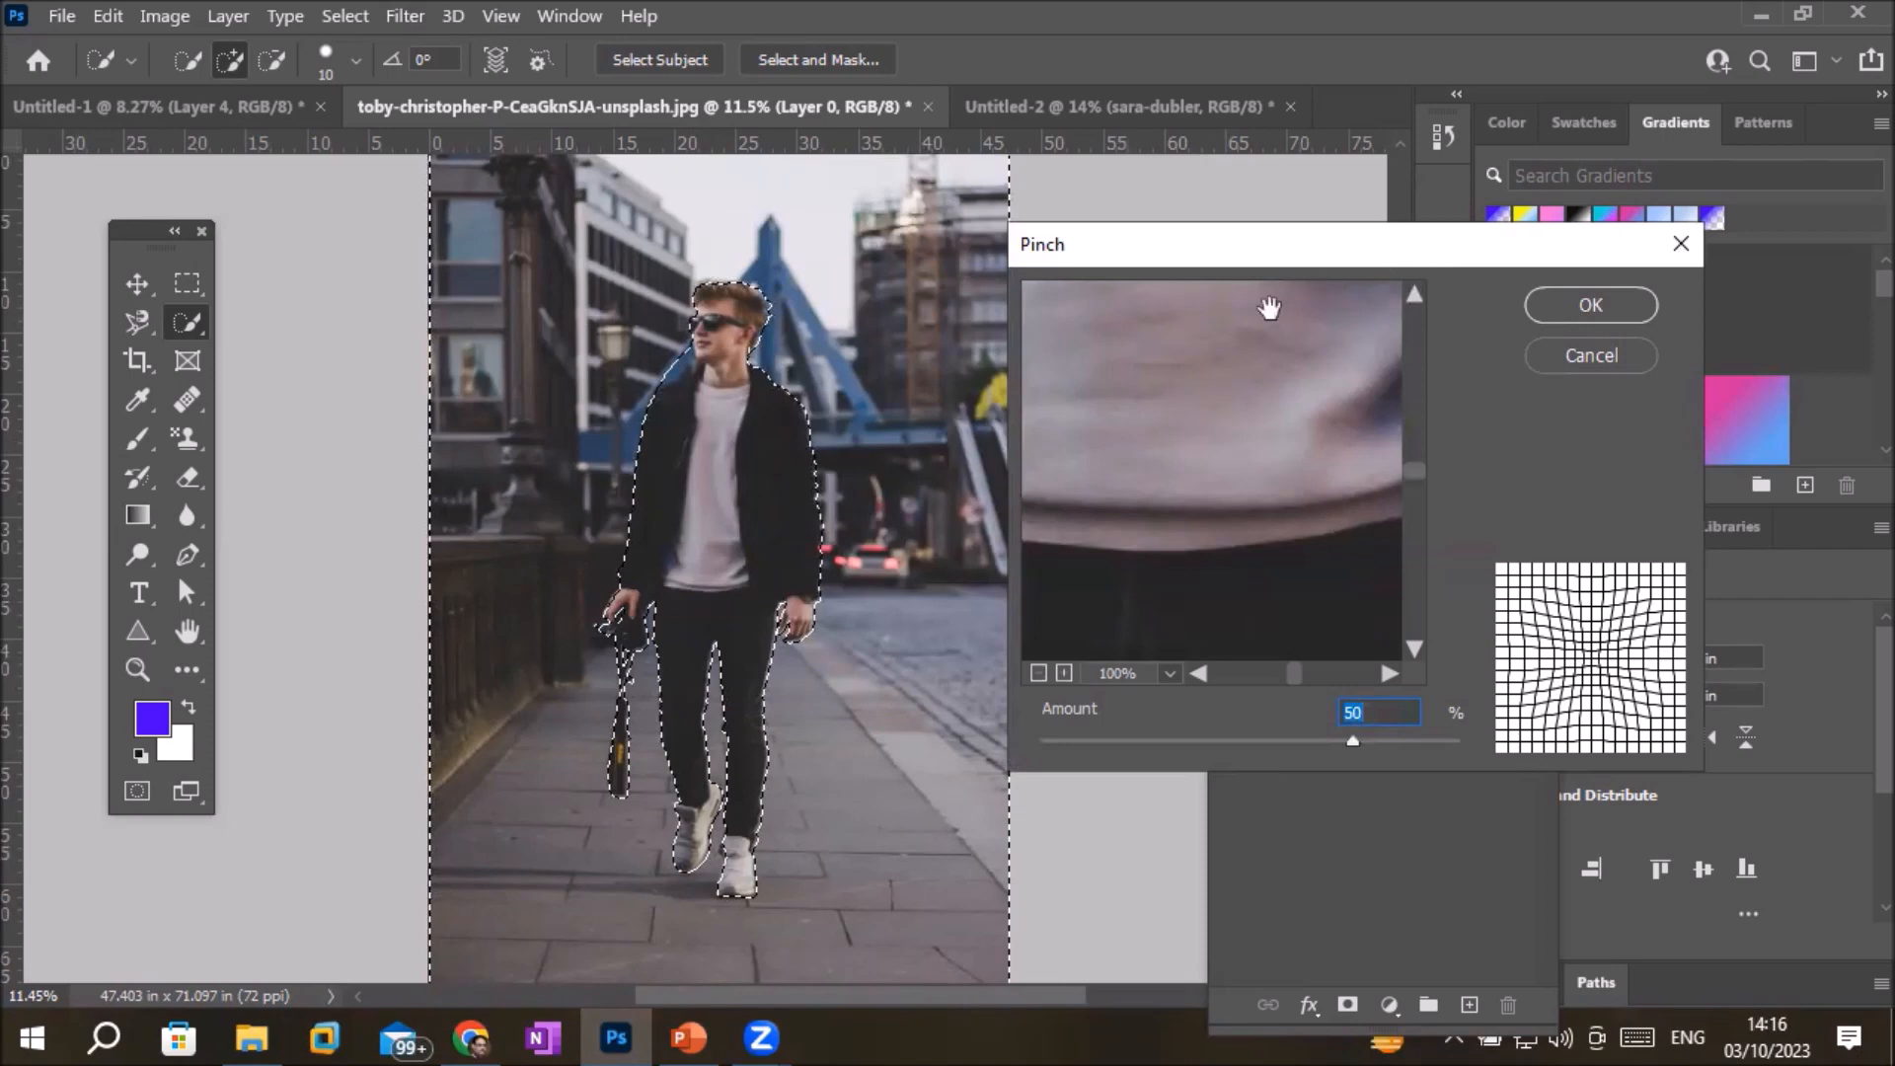
left_click_drag(1354, 738, 1437, 744)
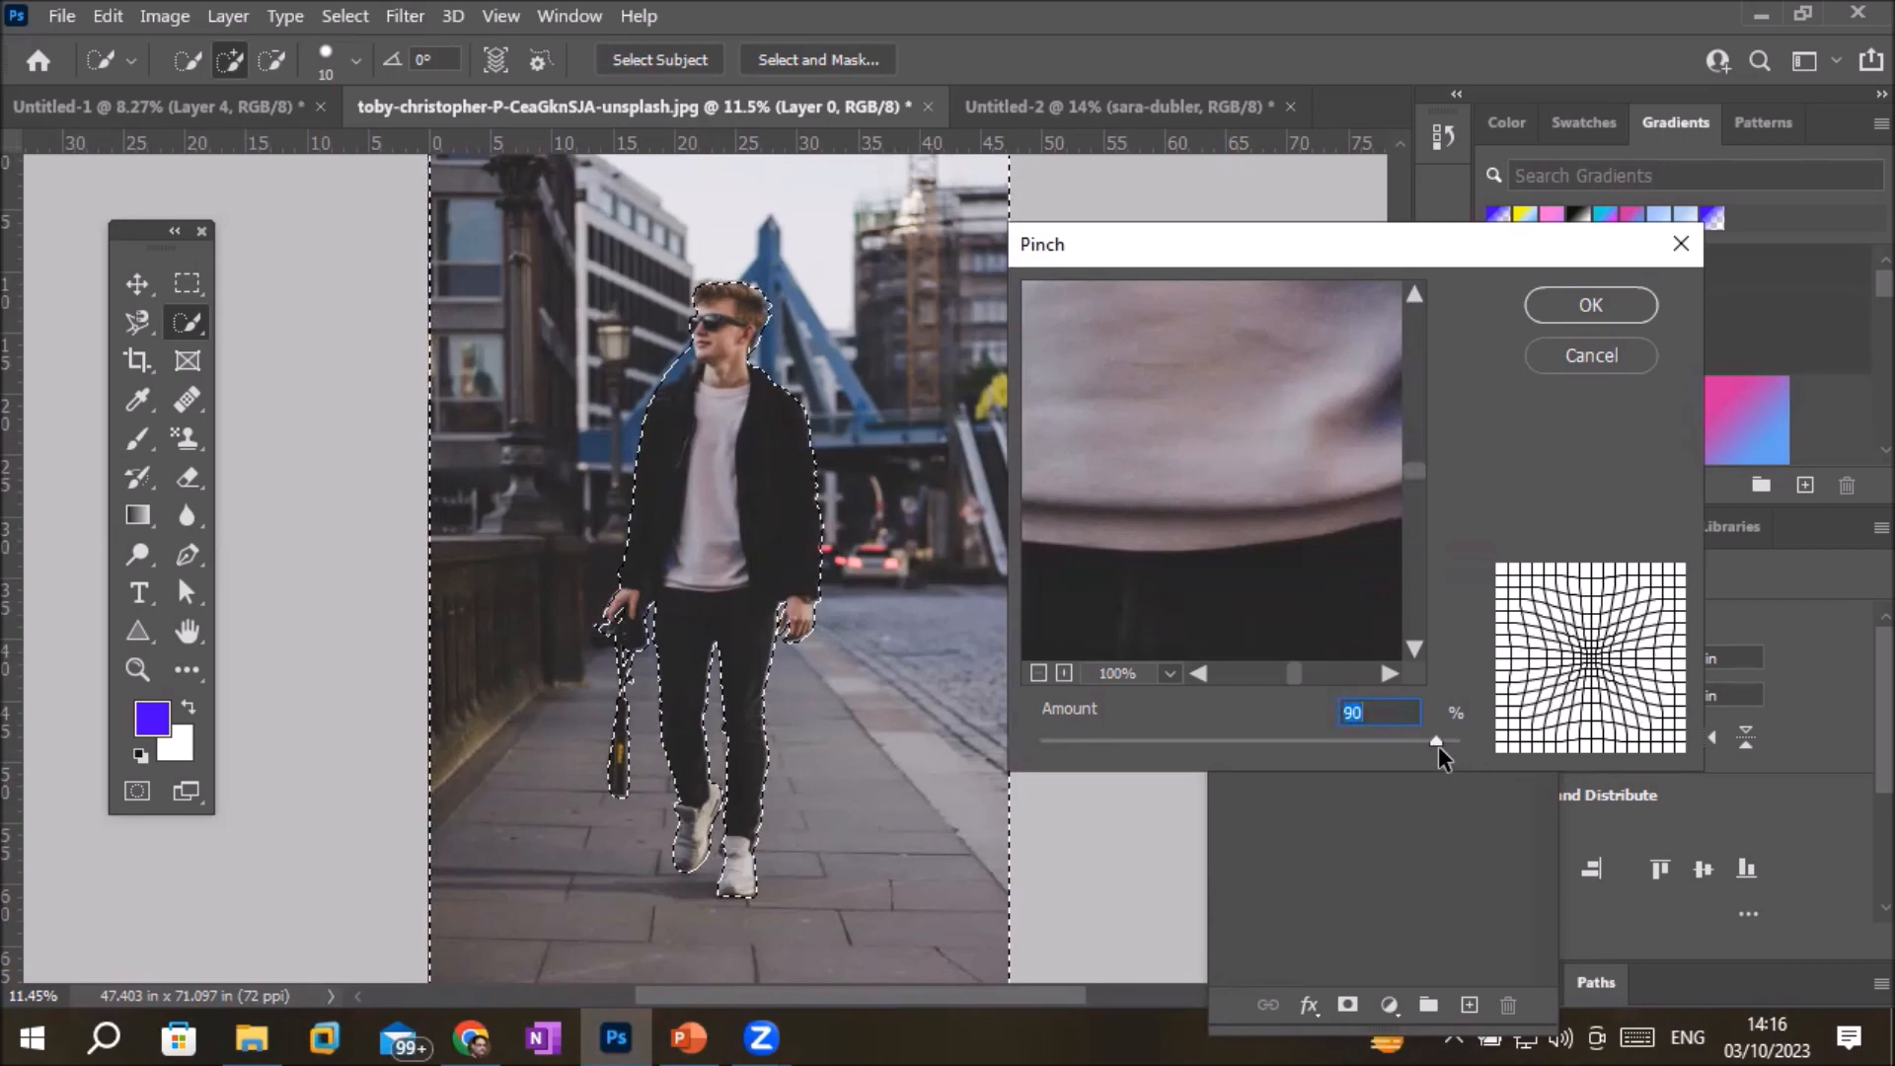
left_click(1630, 361)
right_click(721, 350)
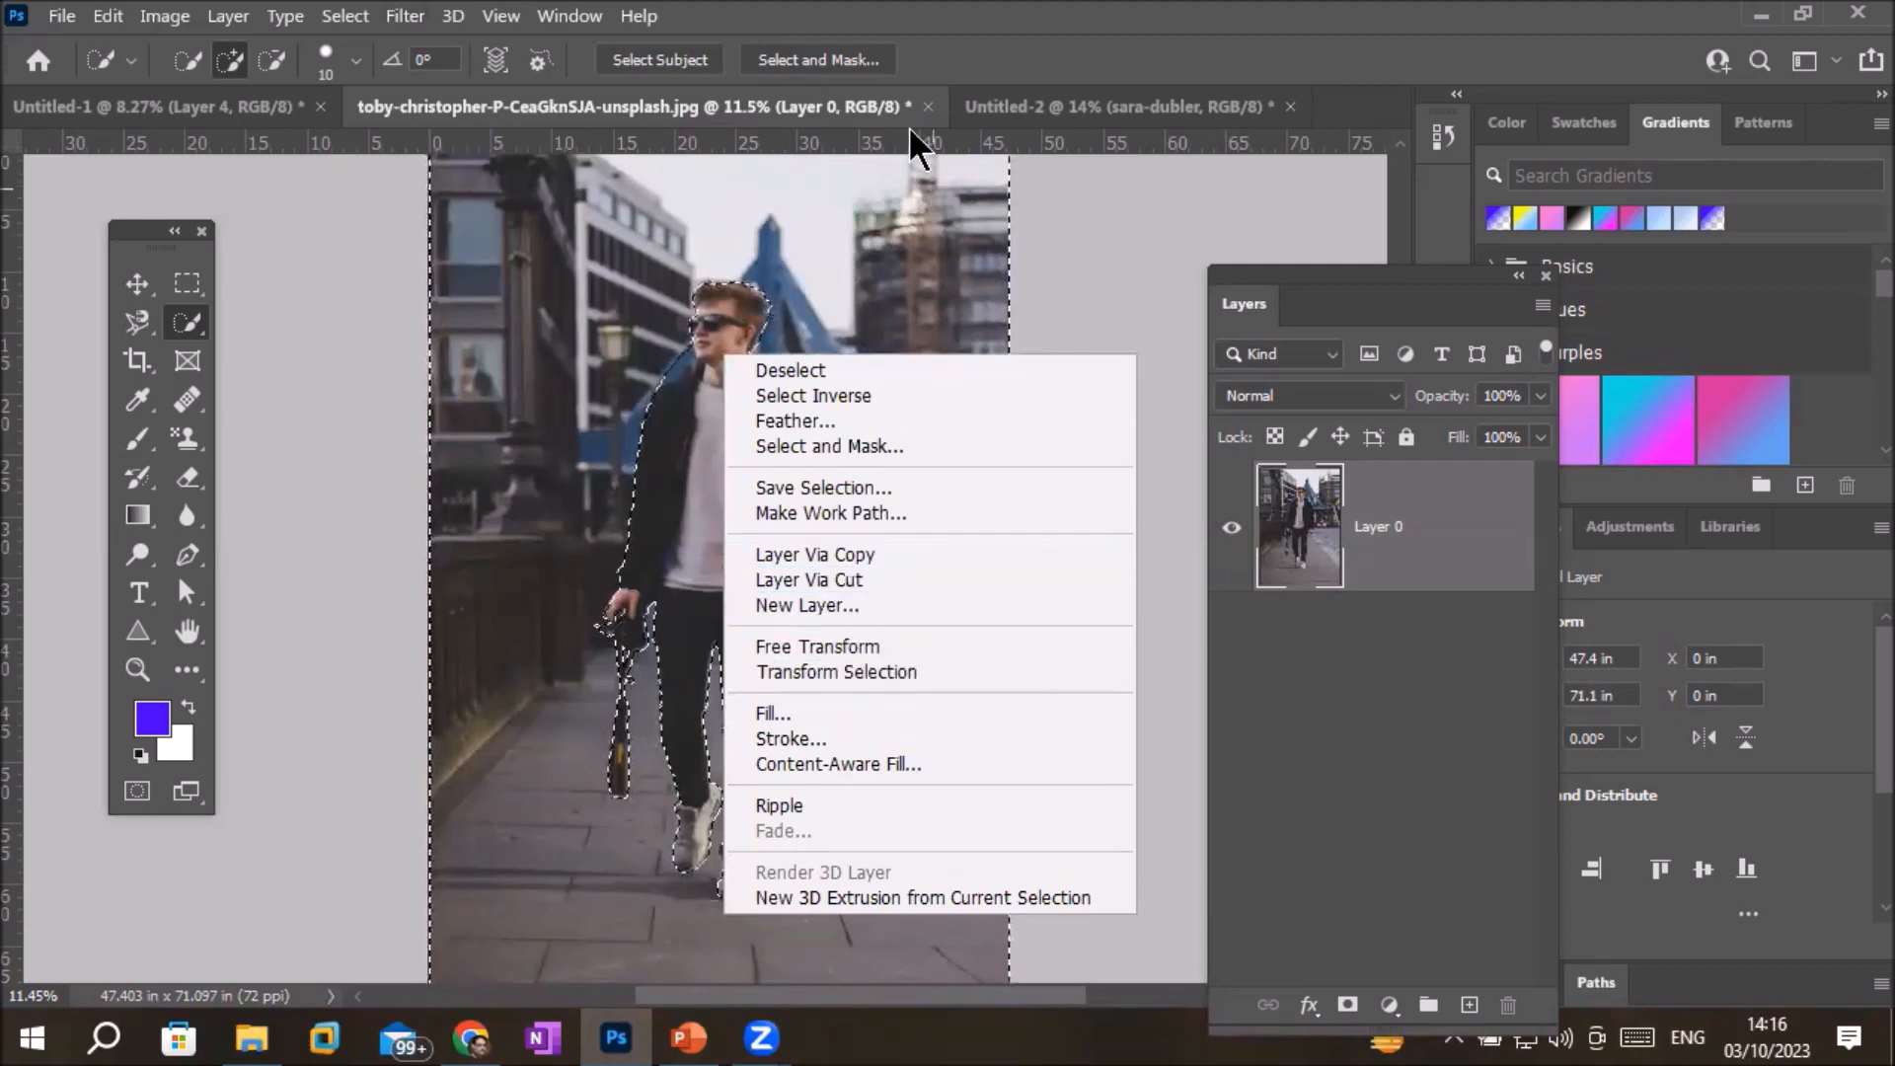
Undo the background blur in the Untitled-2 document and invert the selection so it covers the man
left_click(1105, 108)
left_click(1106, 109)
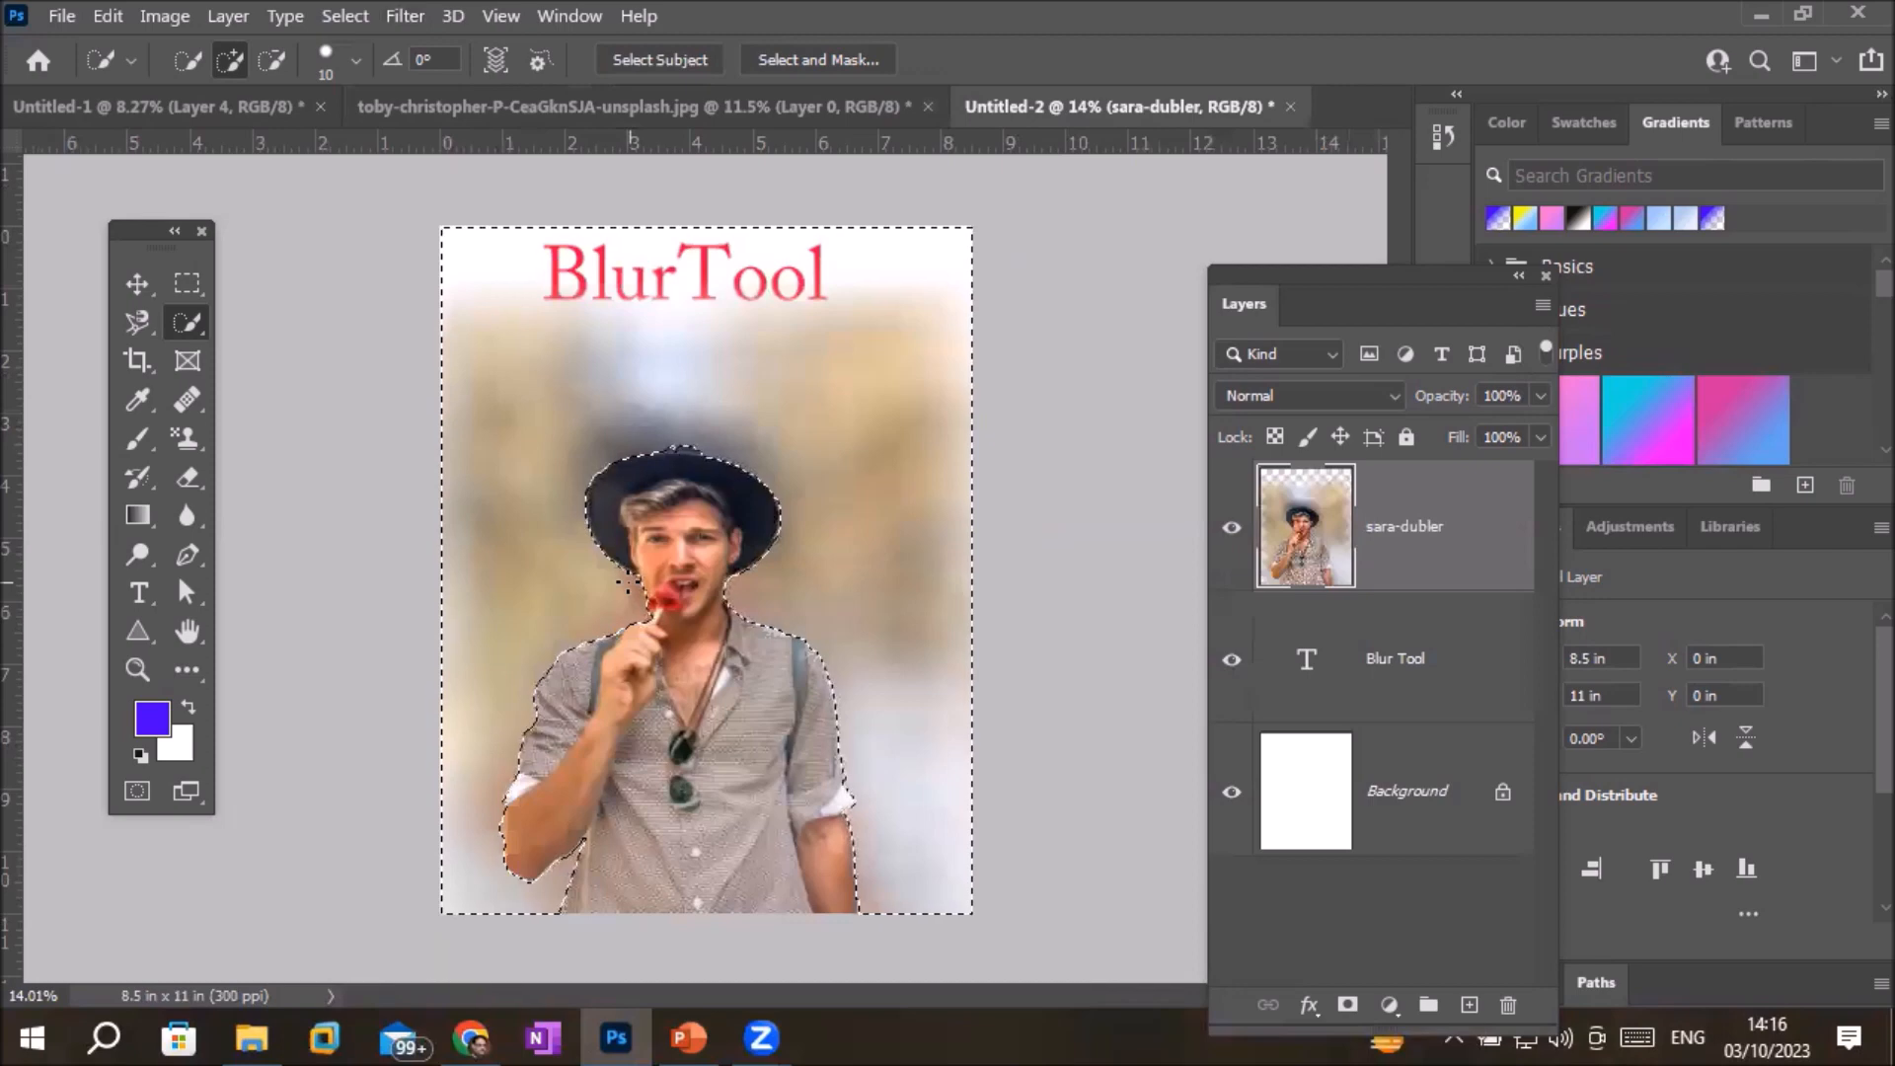
key("ctrl+z")
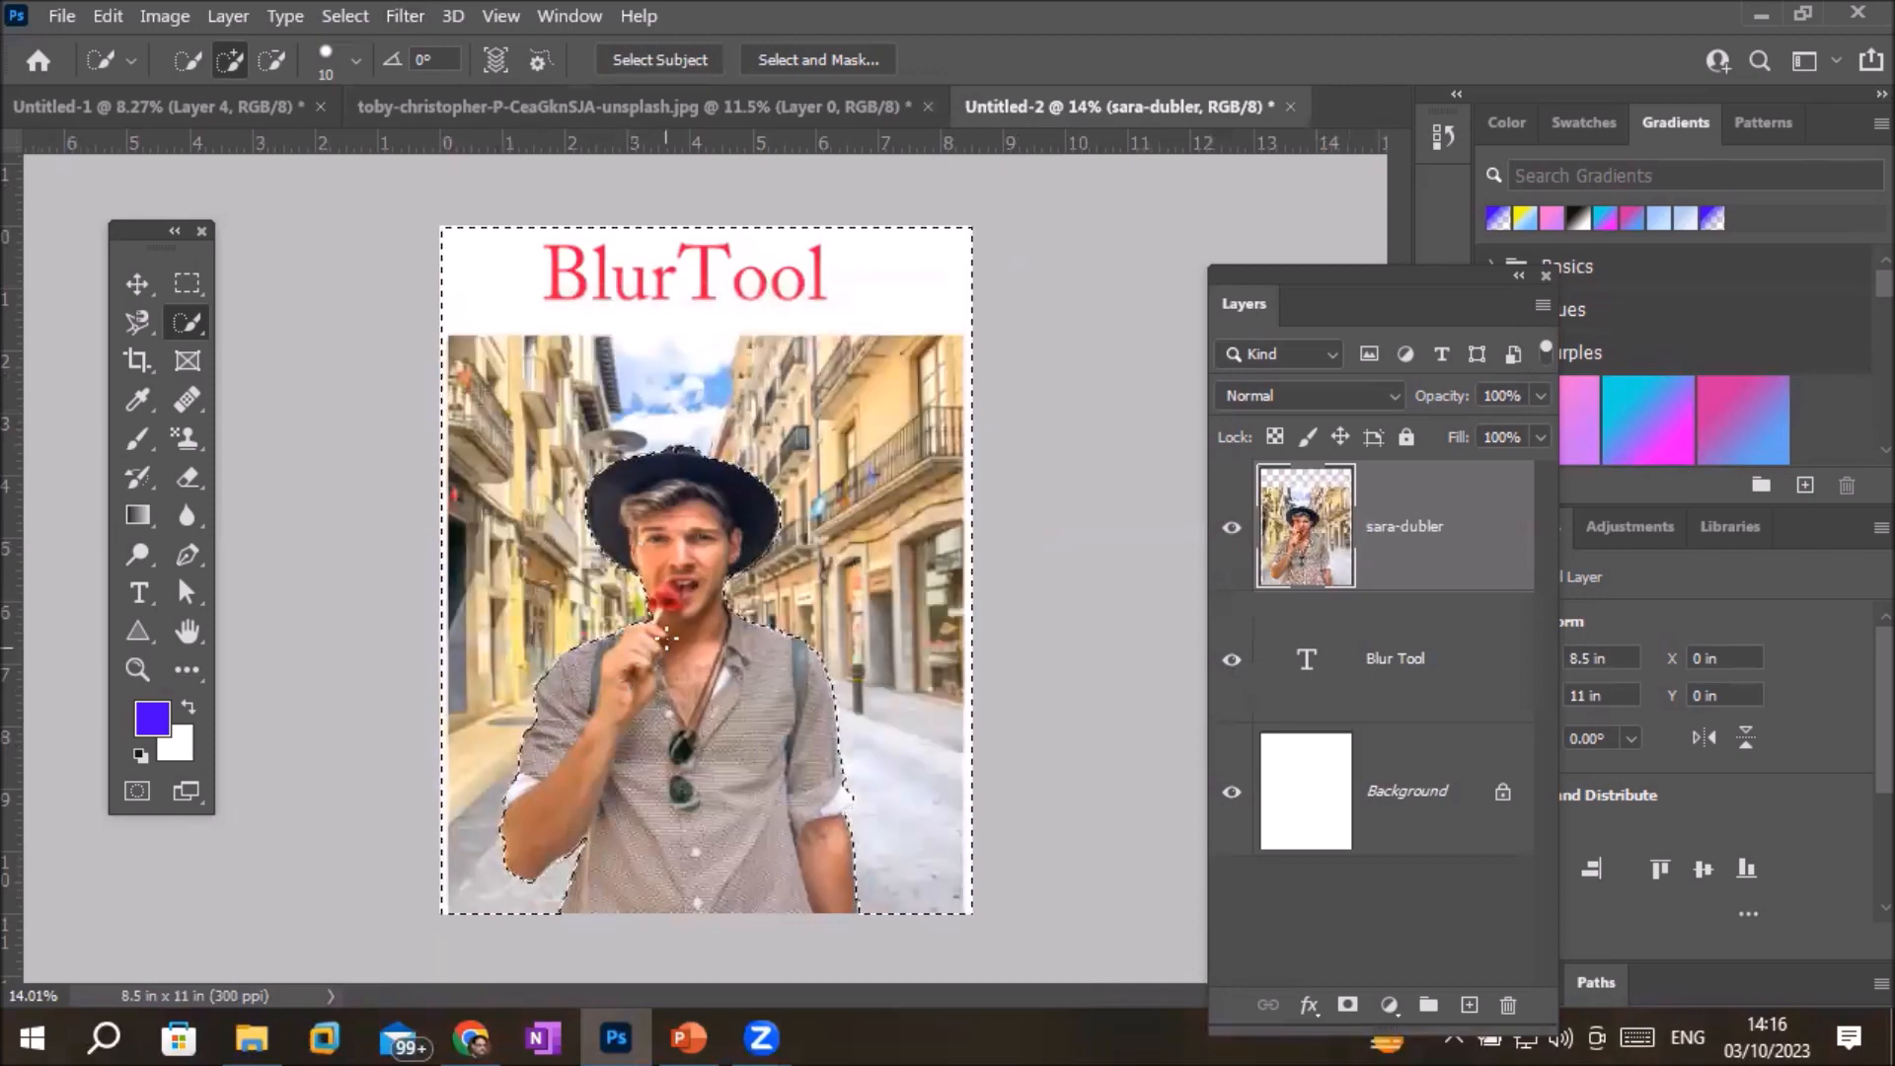
scroll(666, 631, "up", 3)
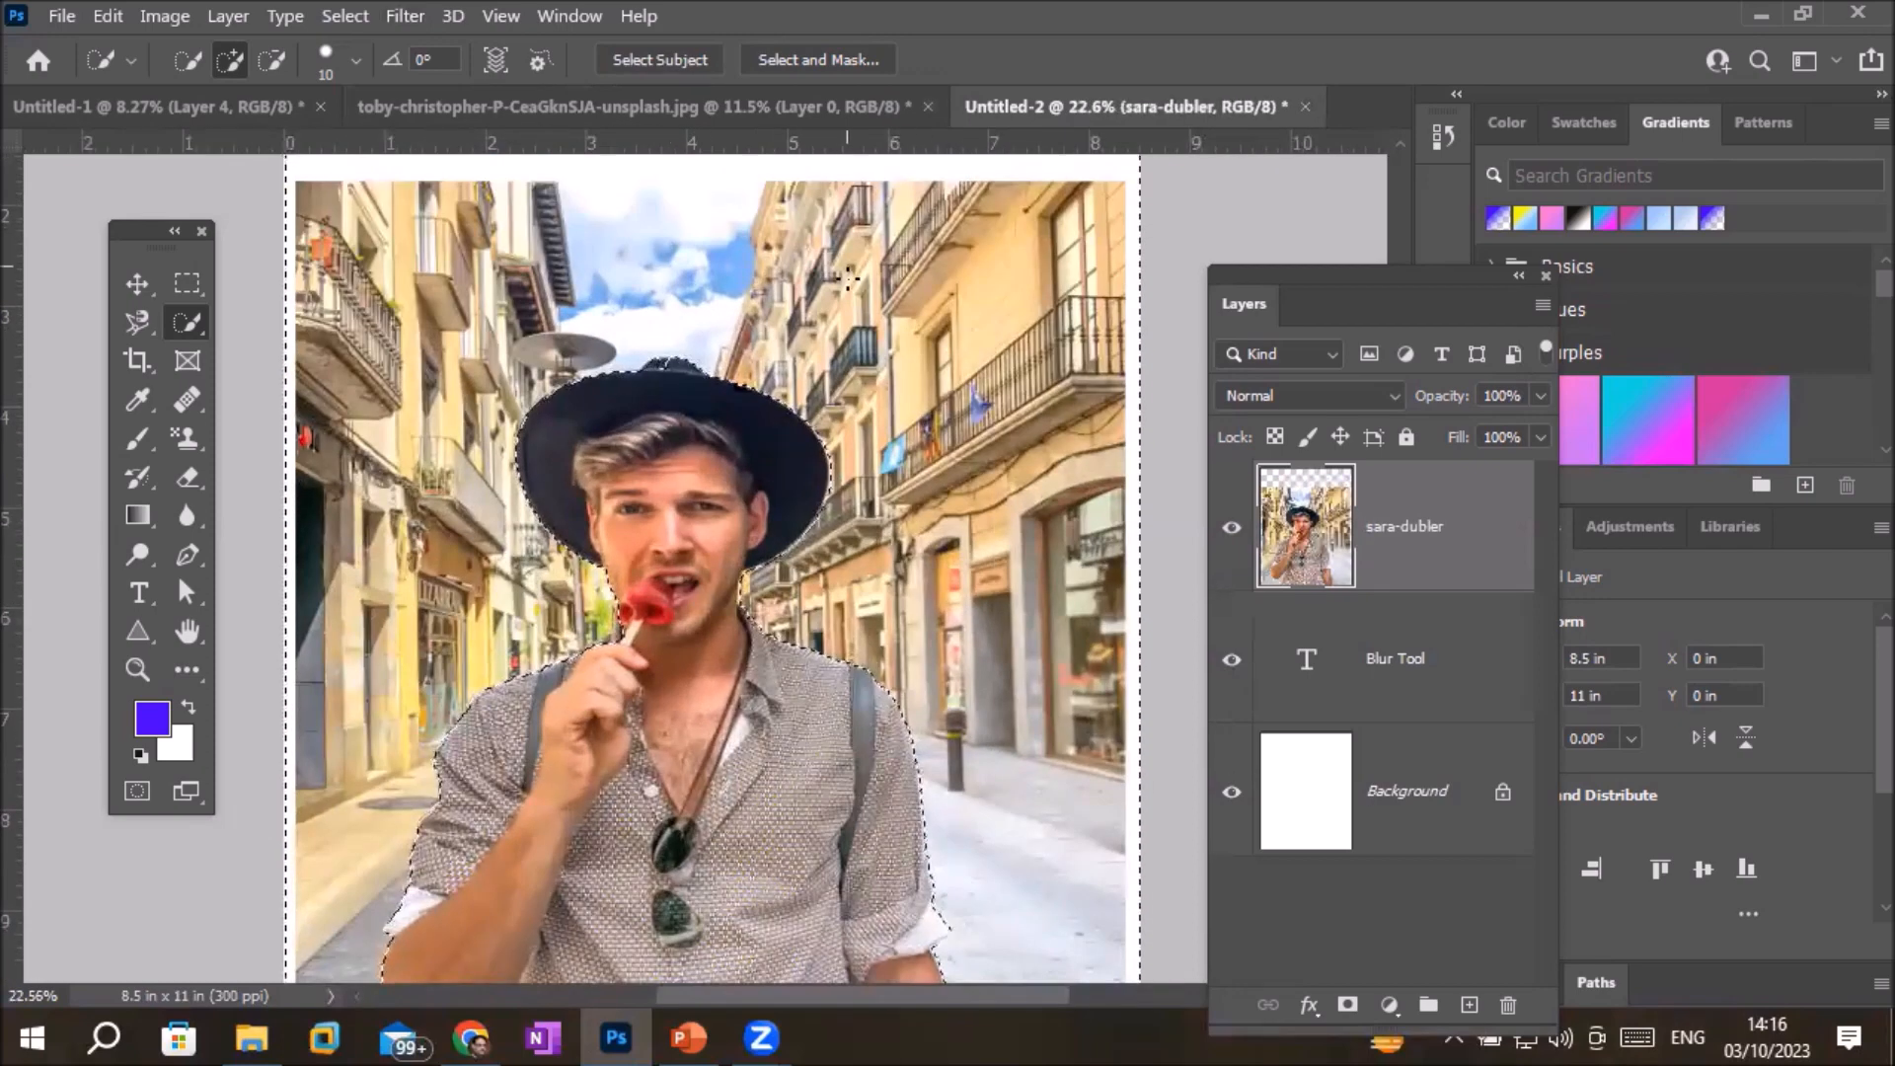
right_click(844, 321)
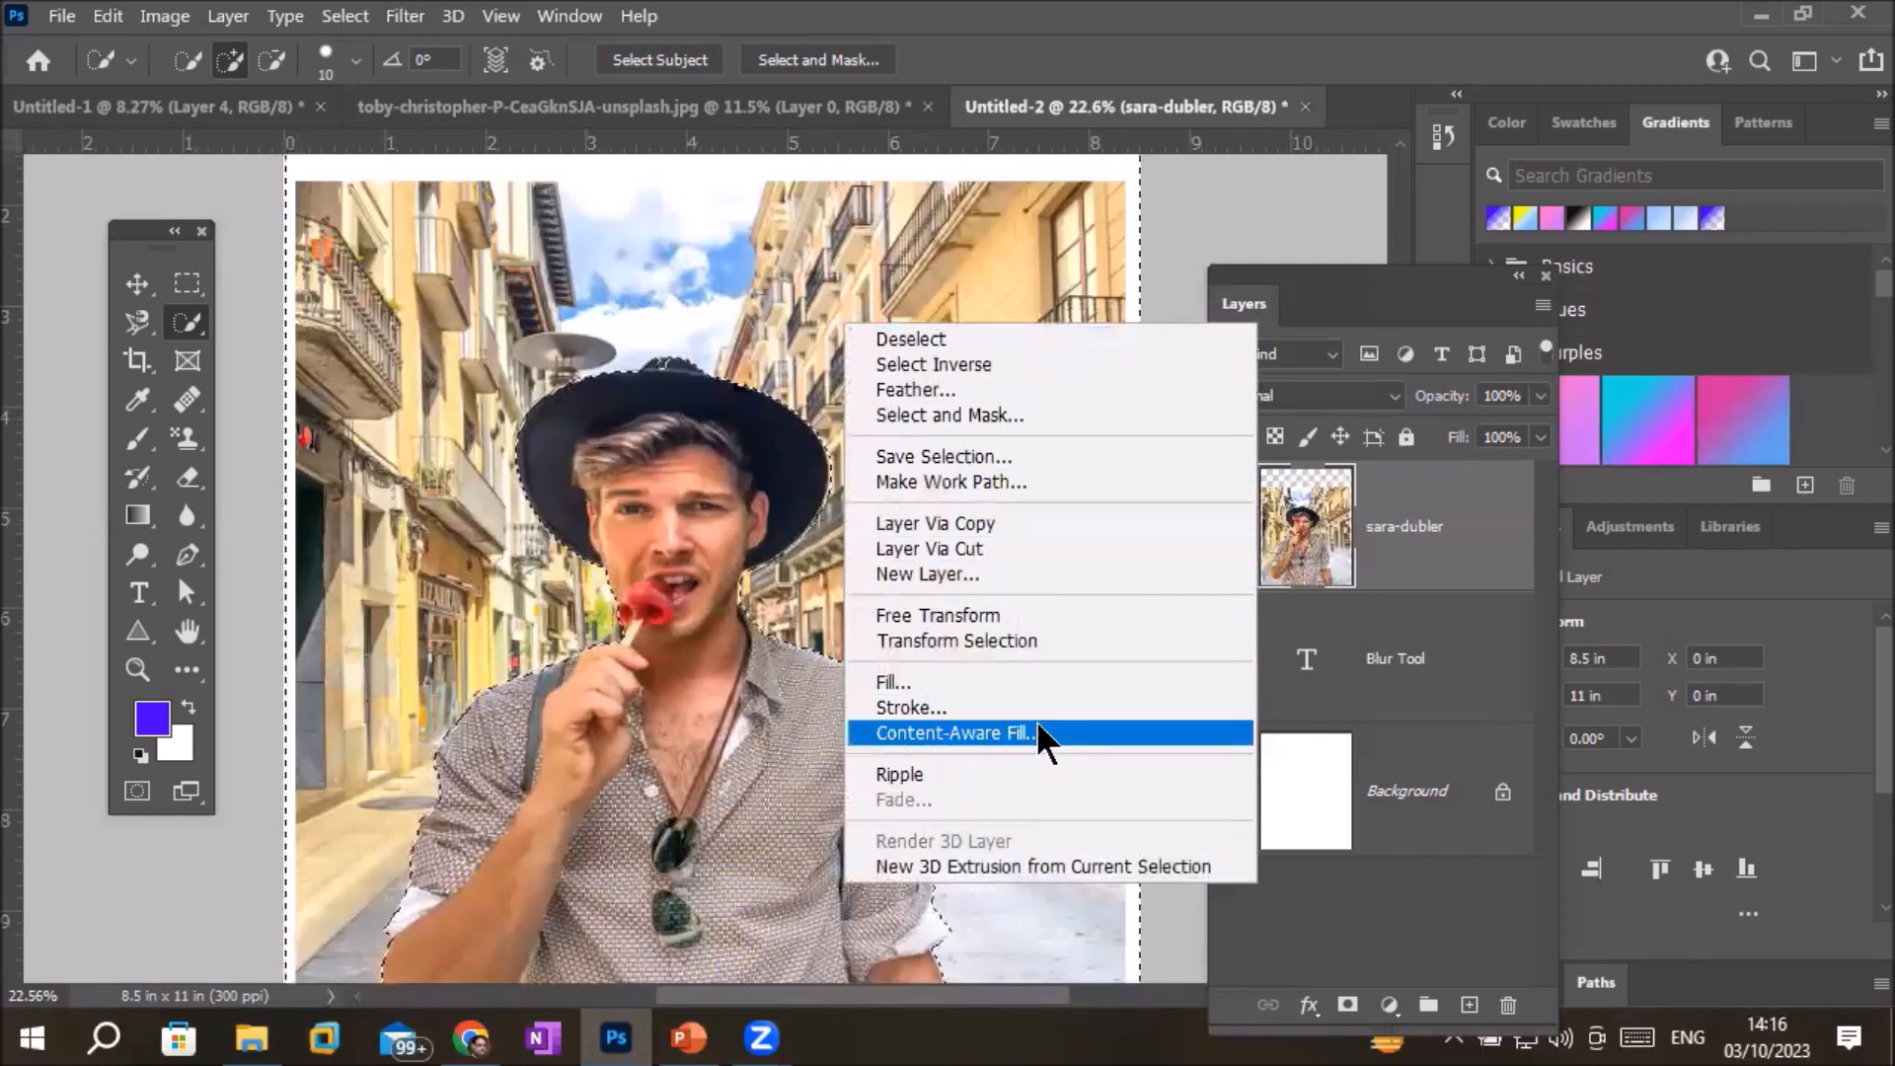
left_click(1143, 362)
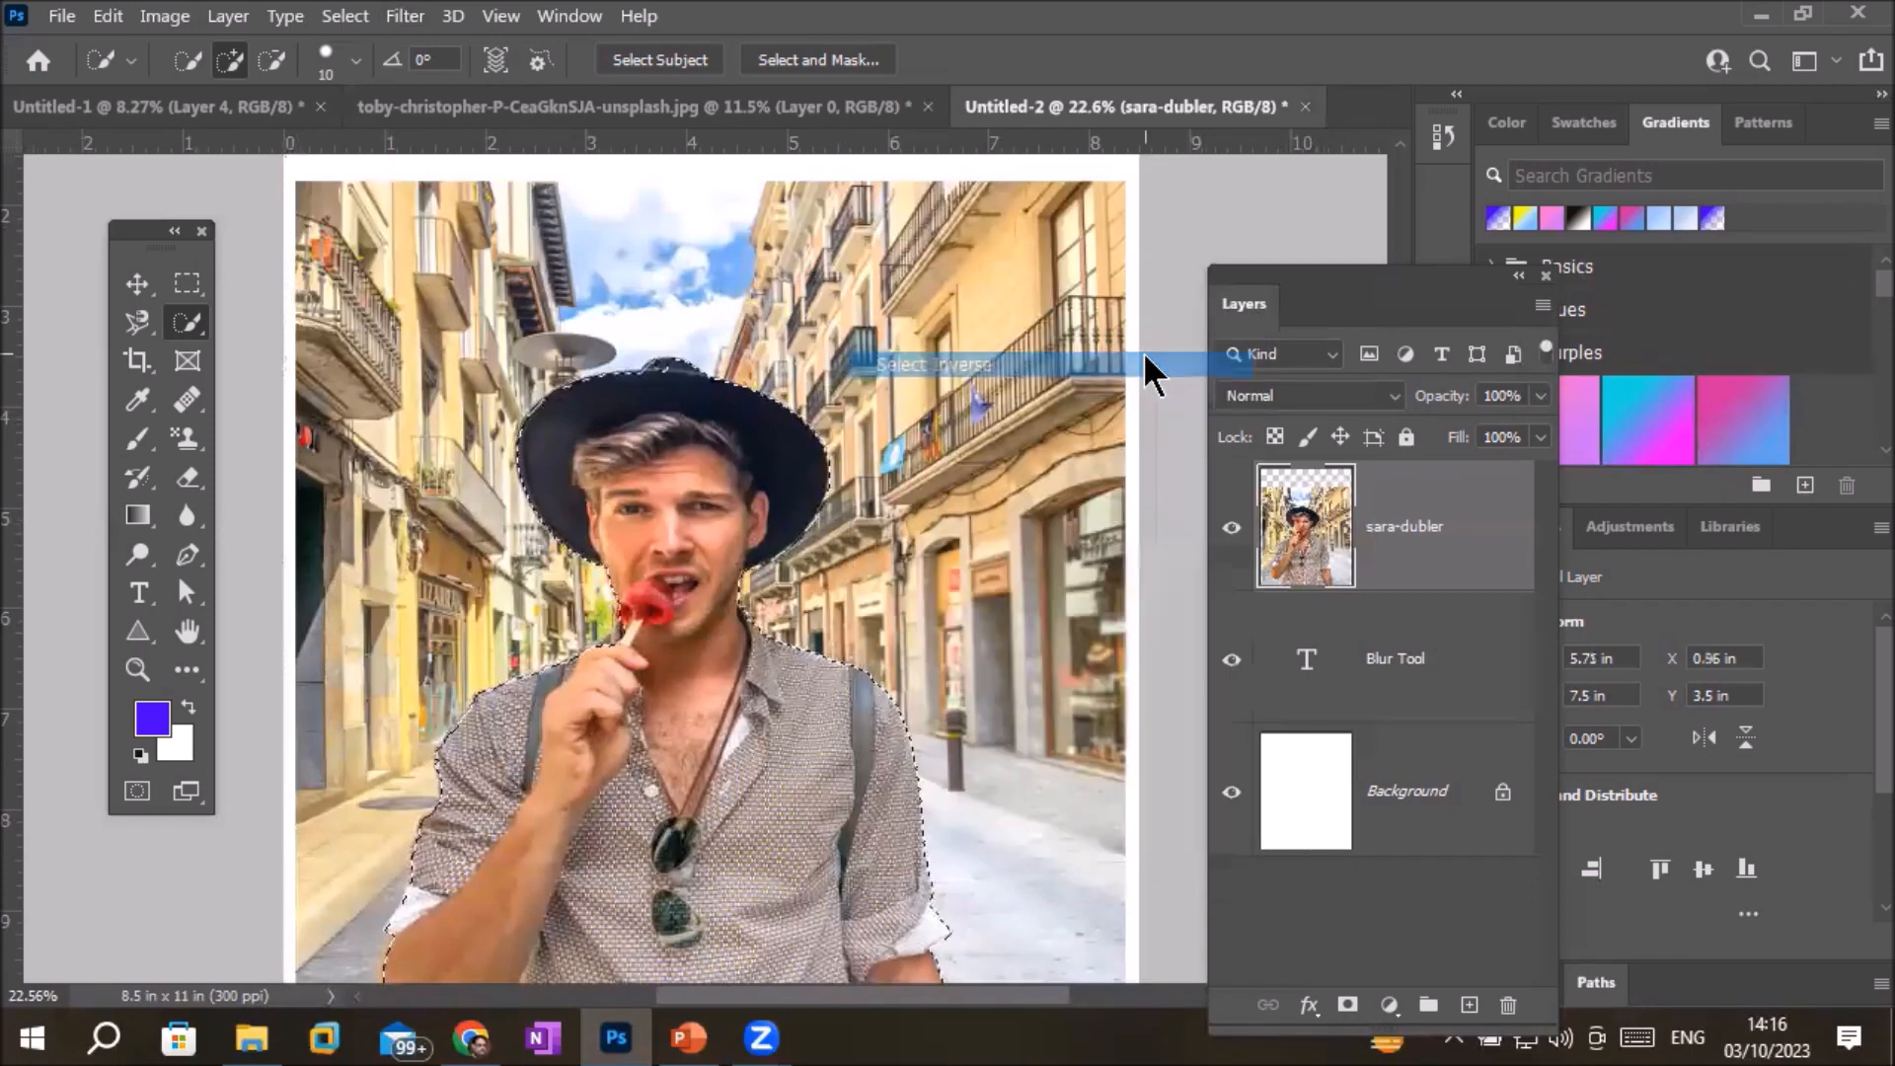
Start a Pinch distortion on the selected man and set the amount to 100%
scroll(735, 559, "up", 2)
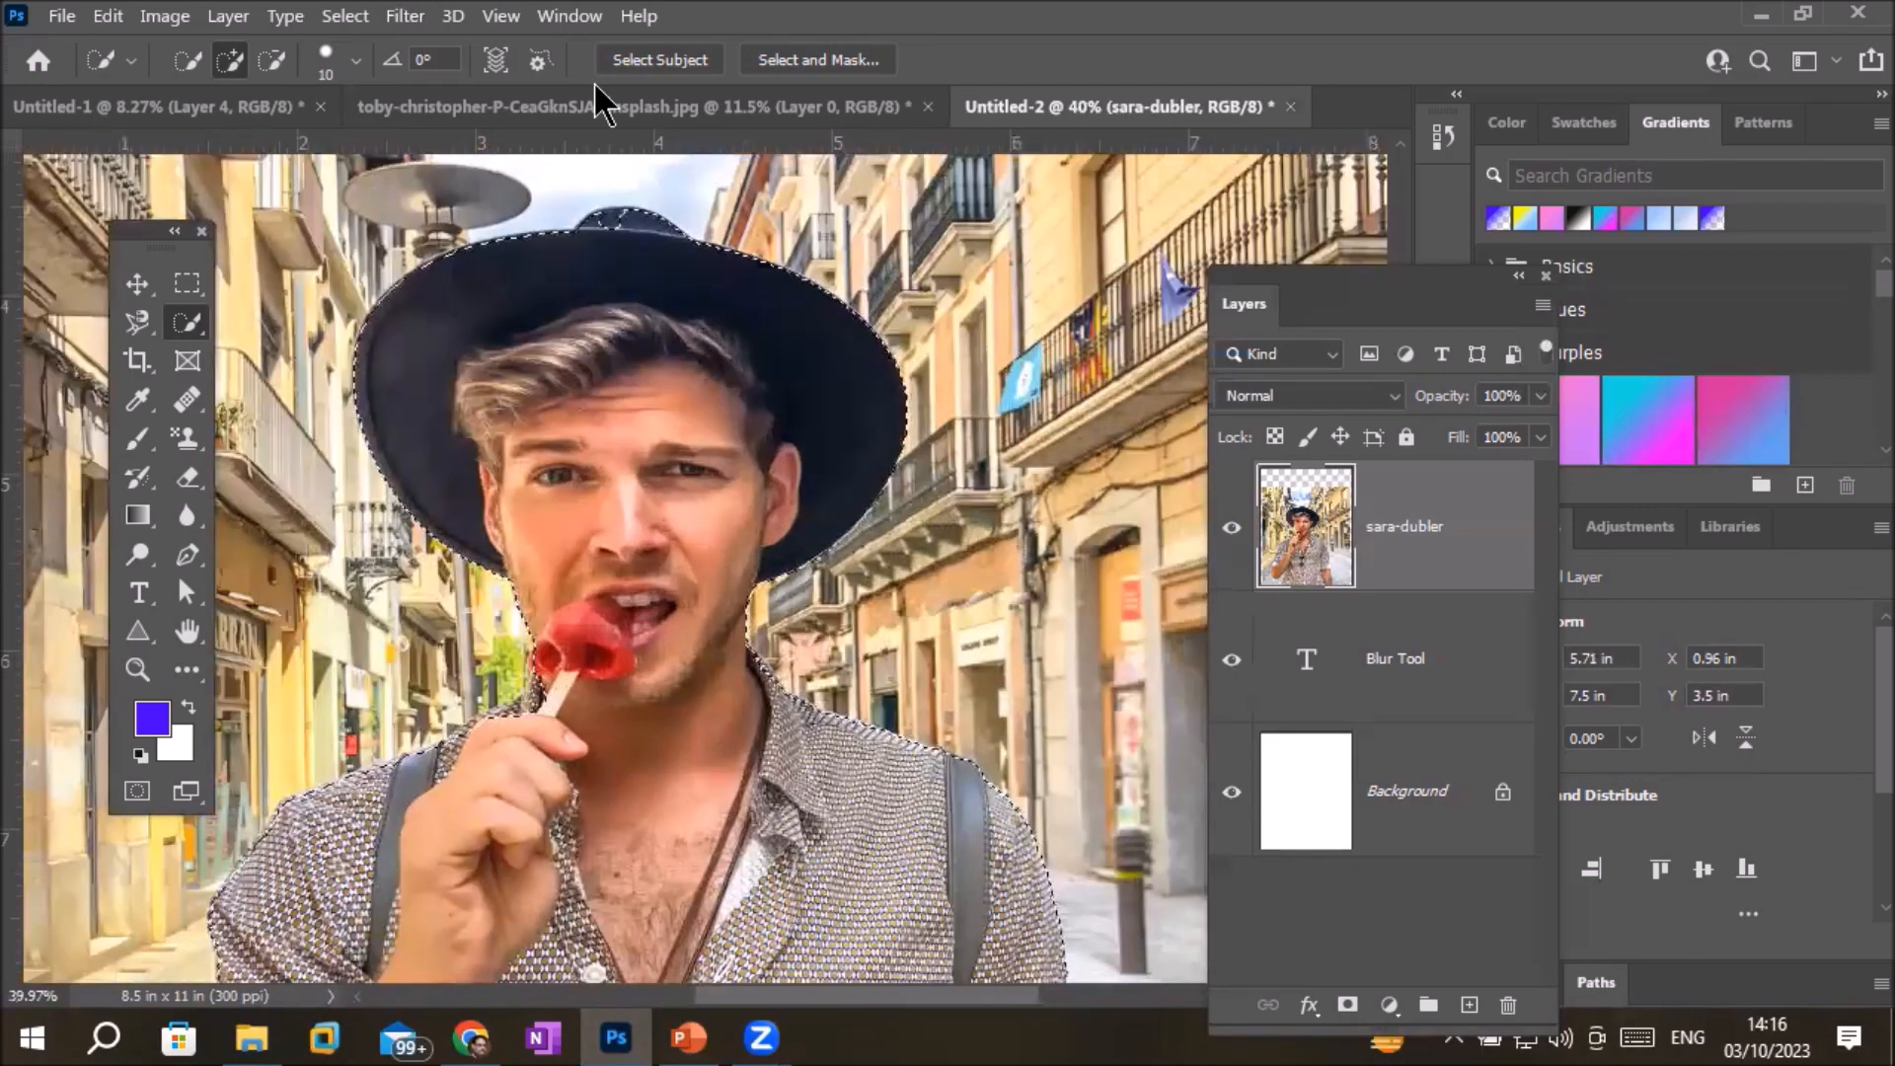
left_click(402, 16)
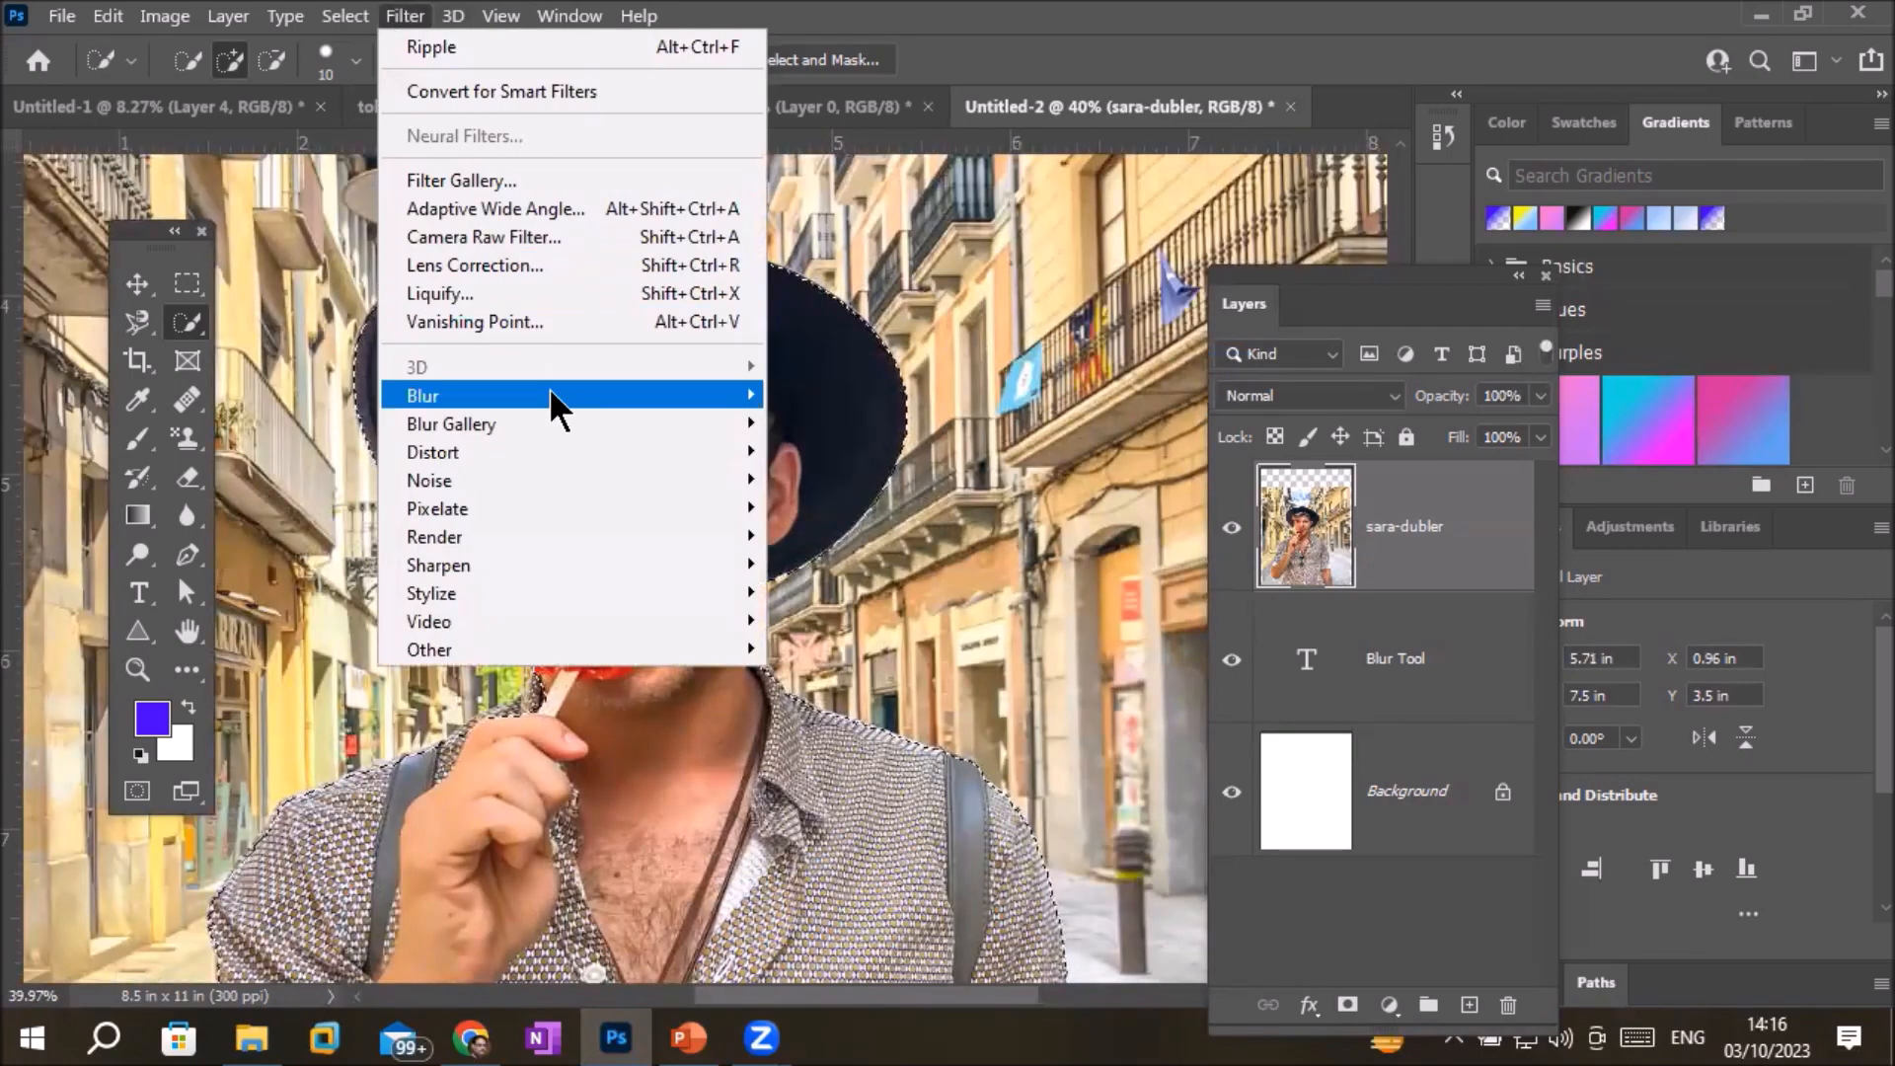
mouse_move(555, 413)
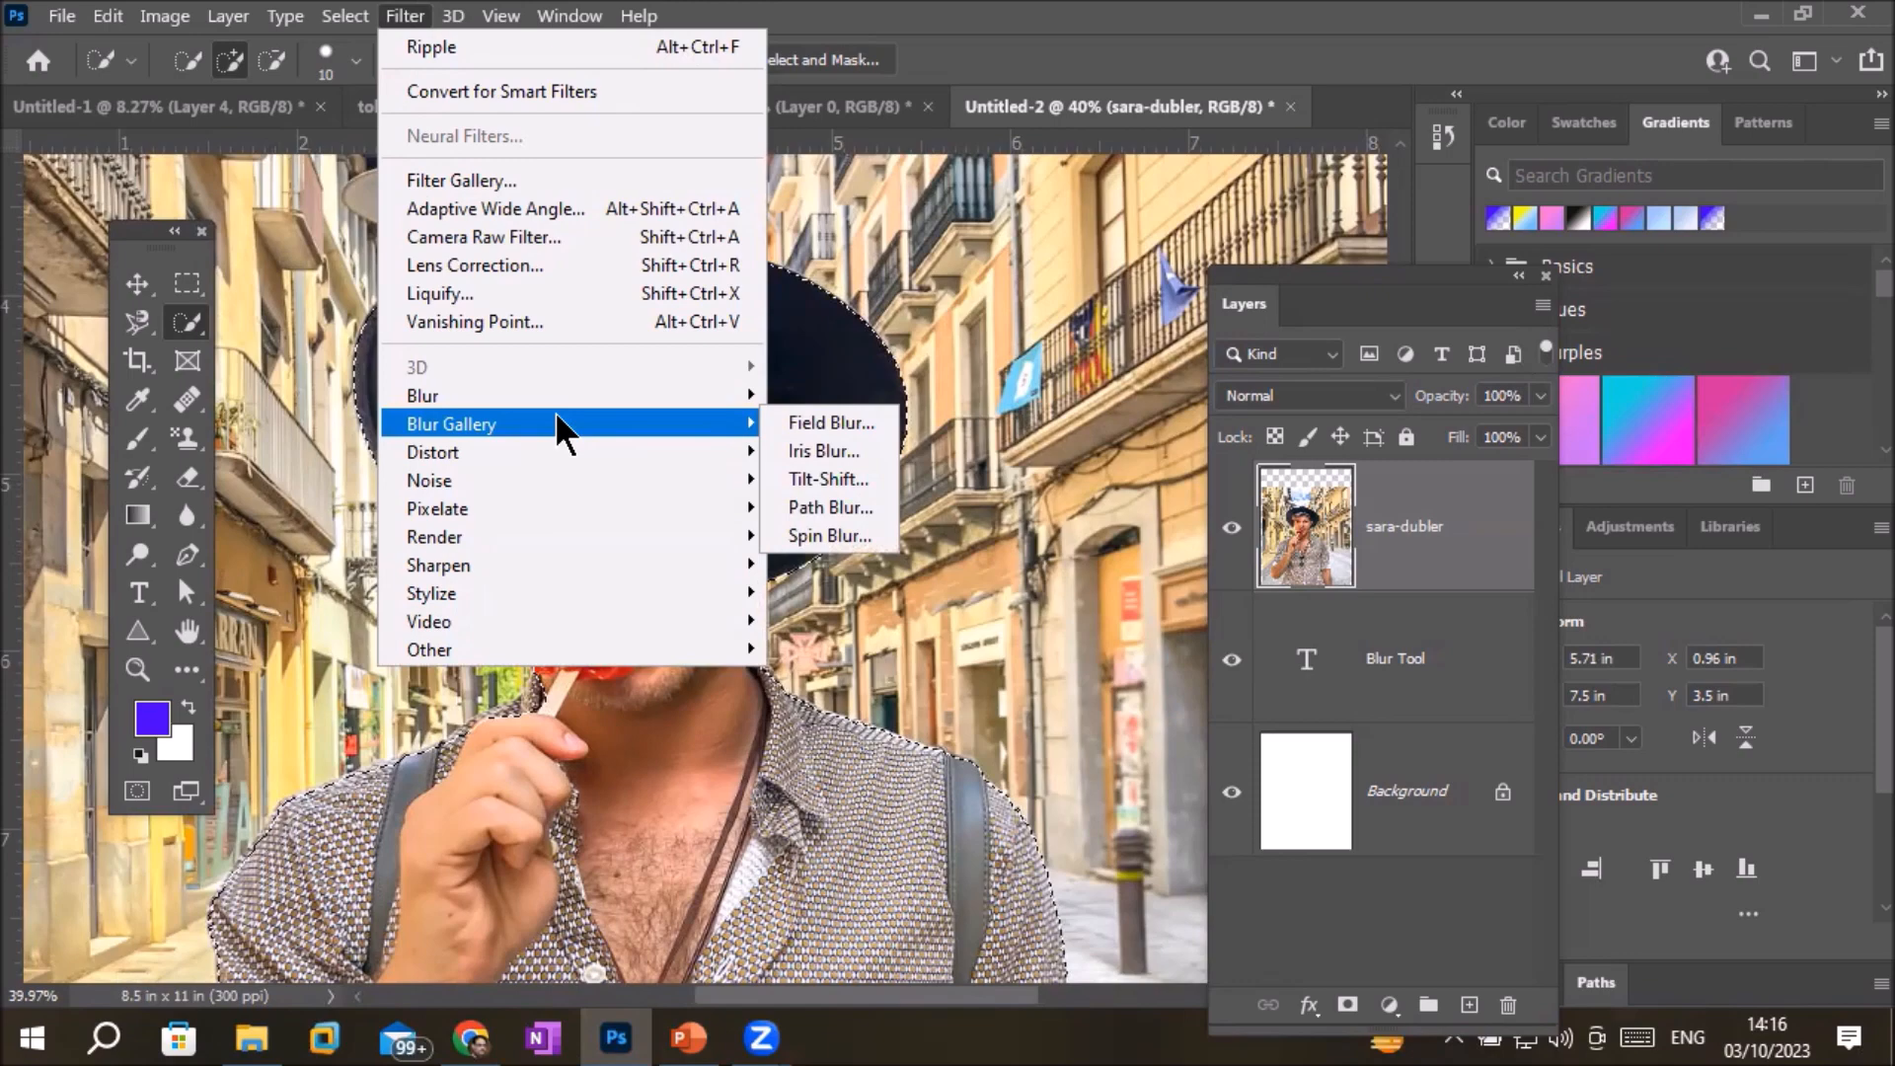
mouse_move(564, 458)
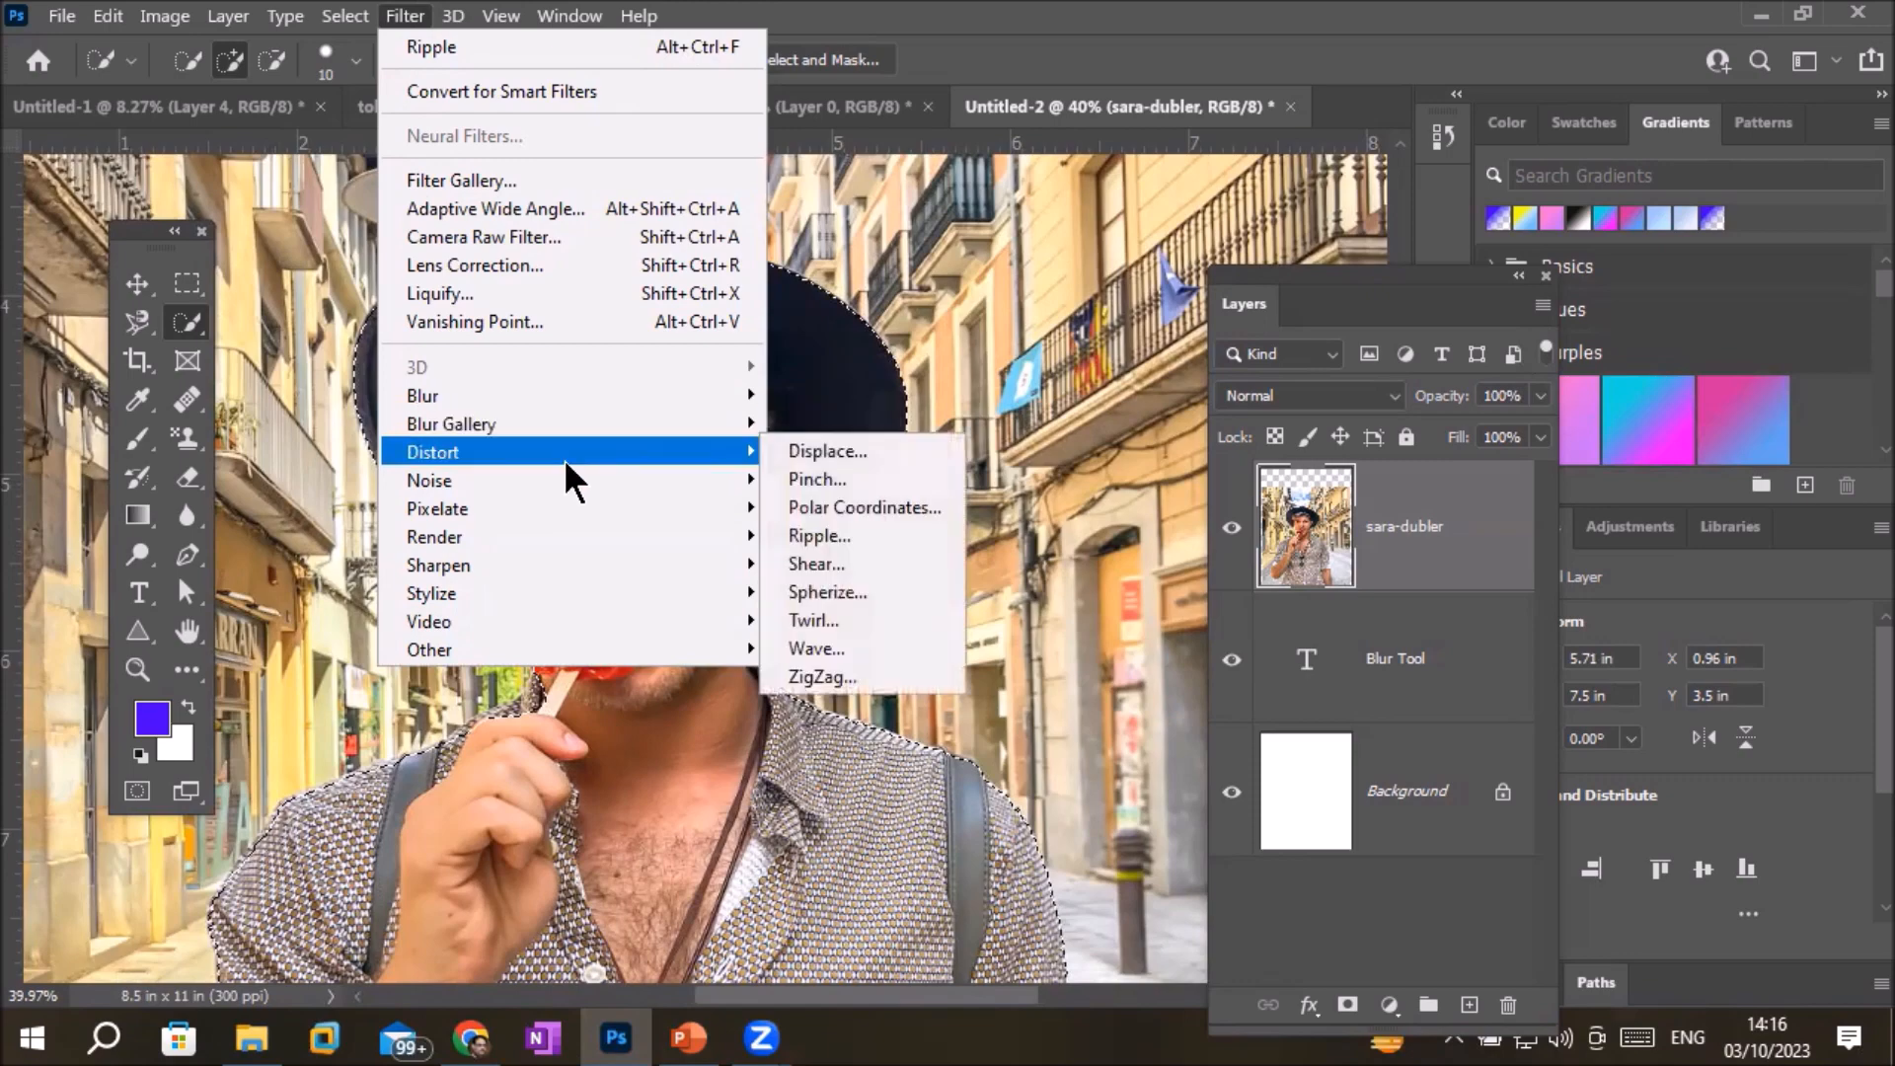
left_click(938, 478)
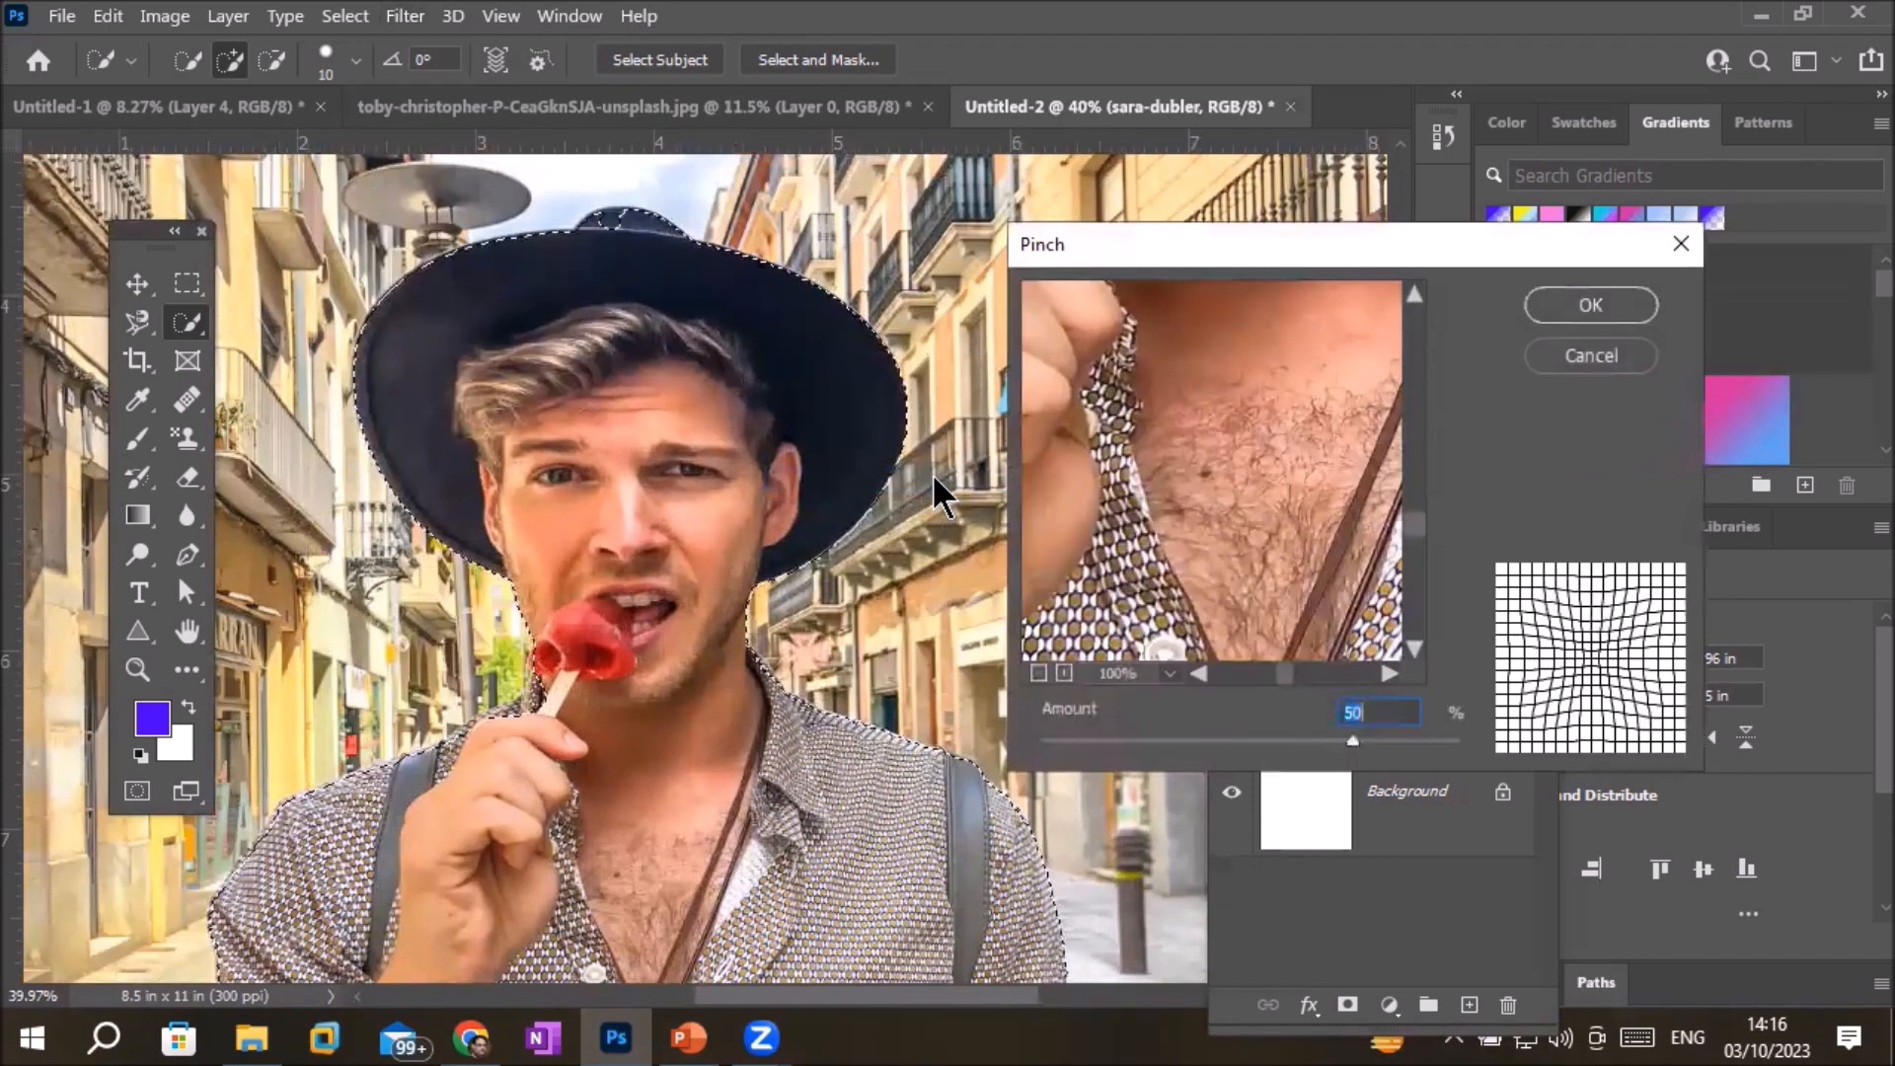
left_click_drag(1240, 359, 1239, 713)
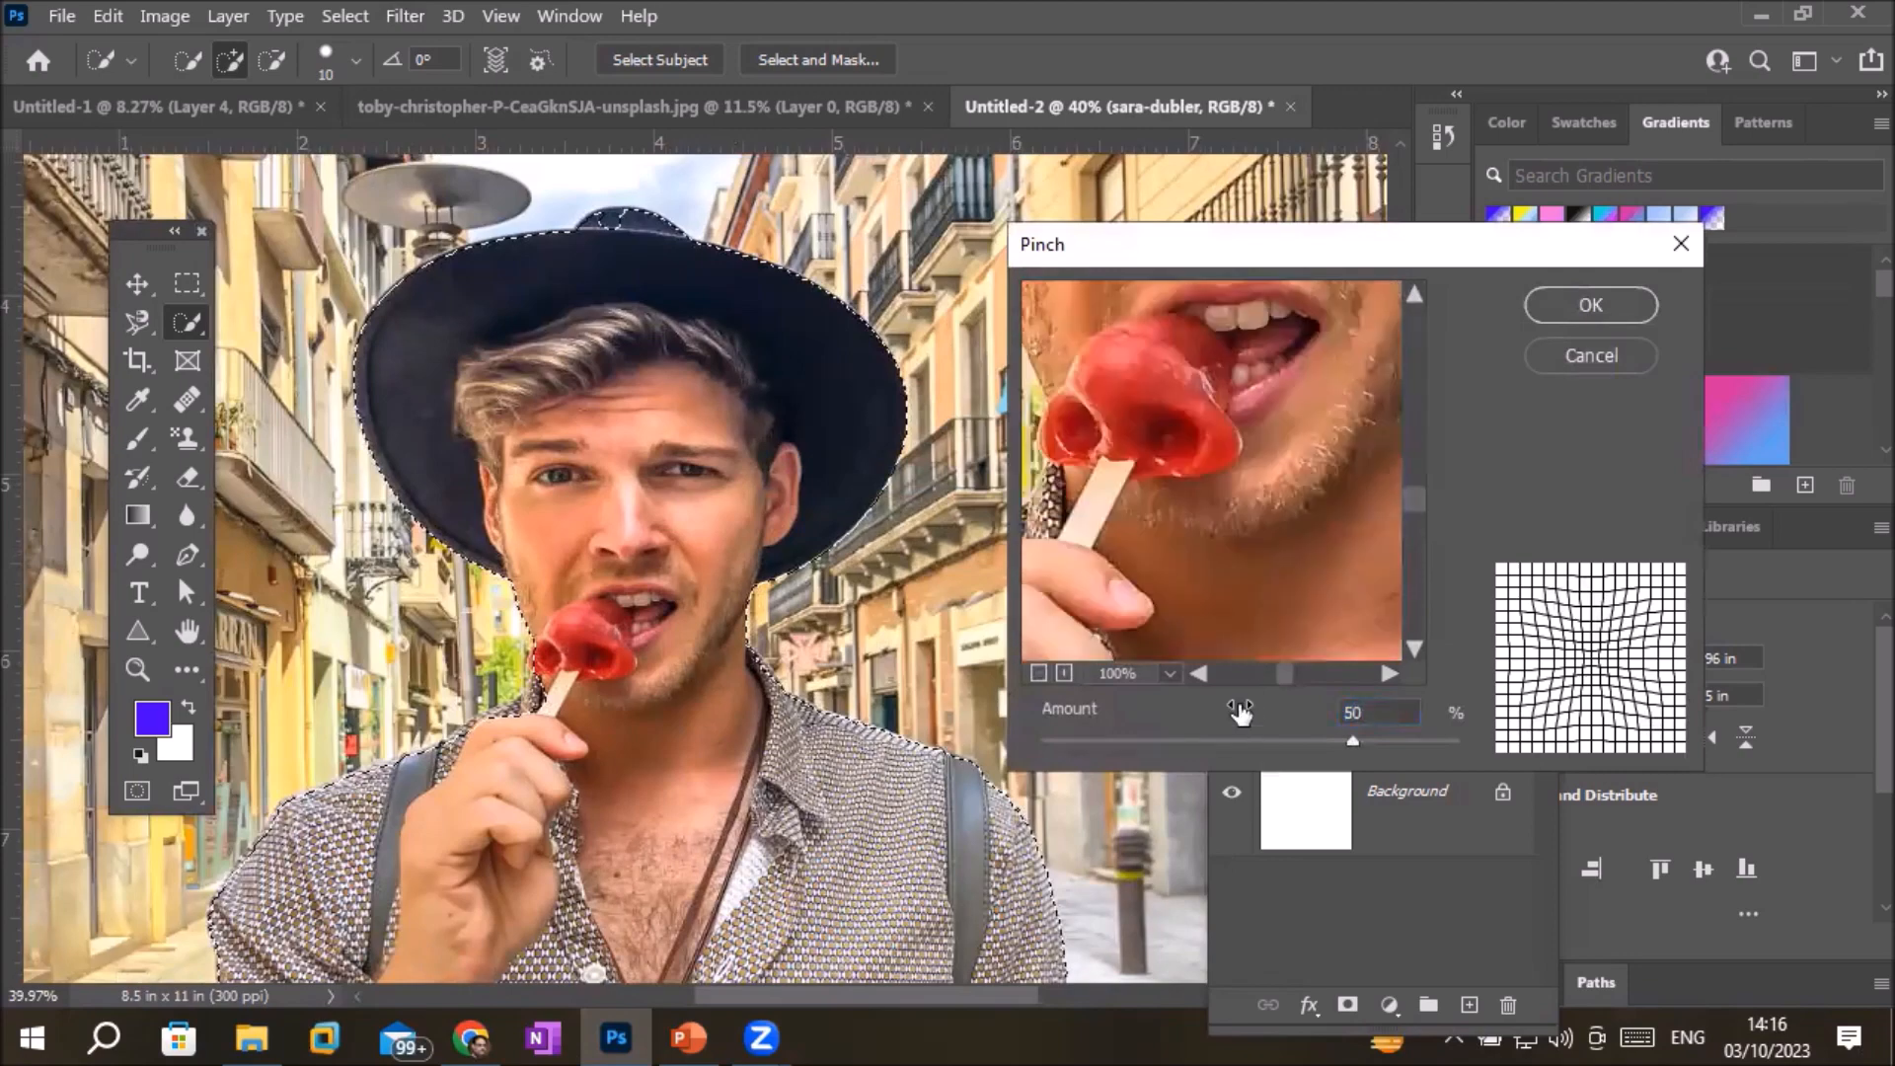
left_click_drag(1201, 395, 1233, 703)
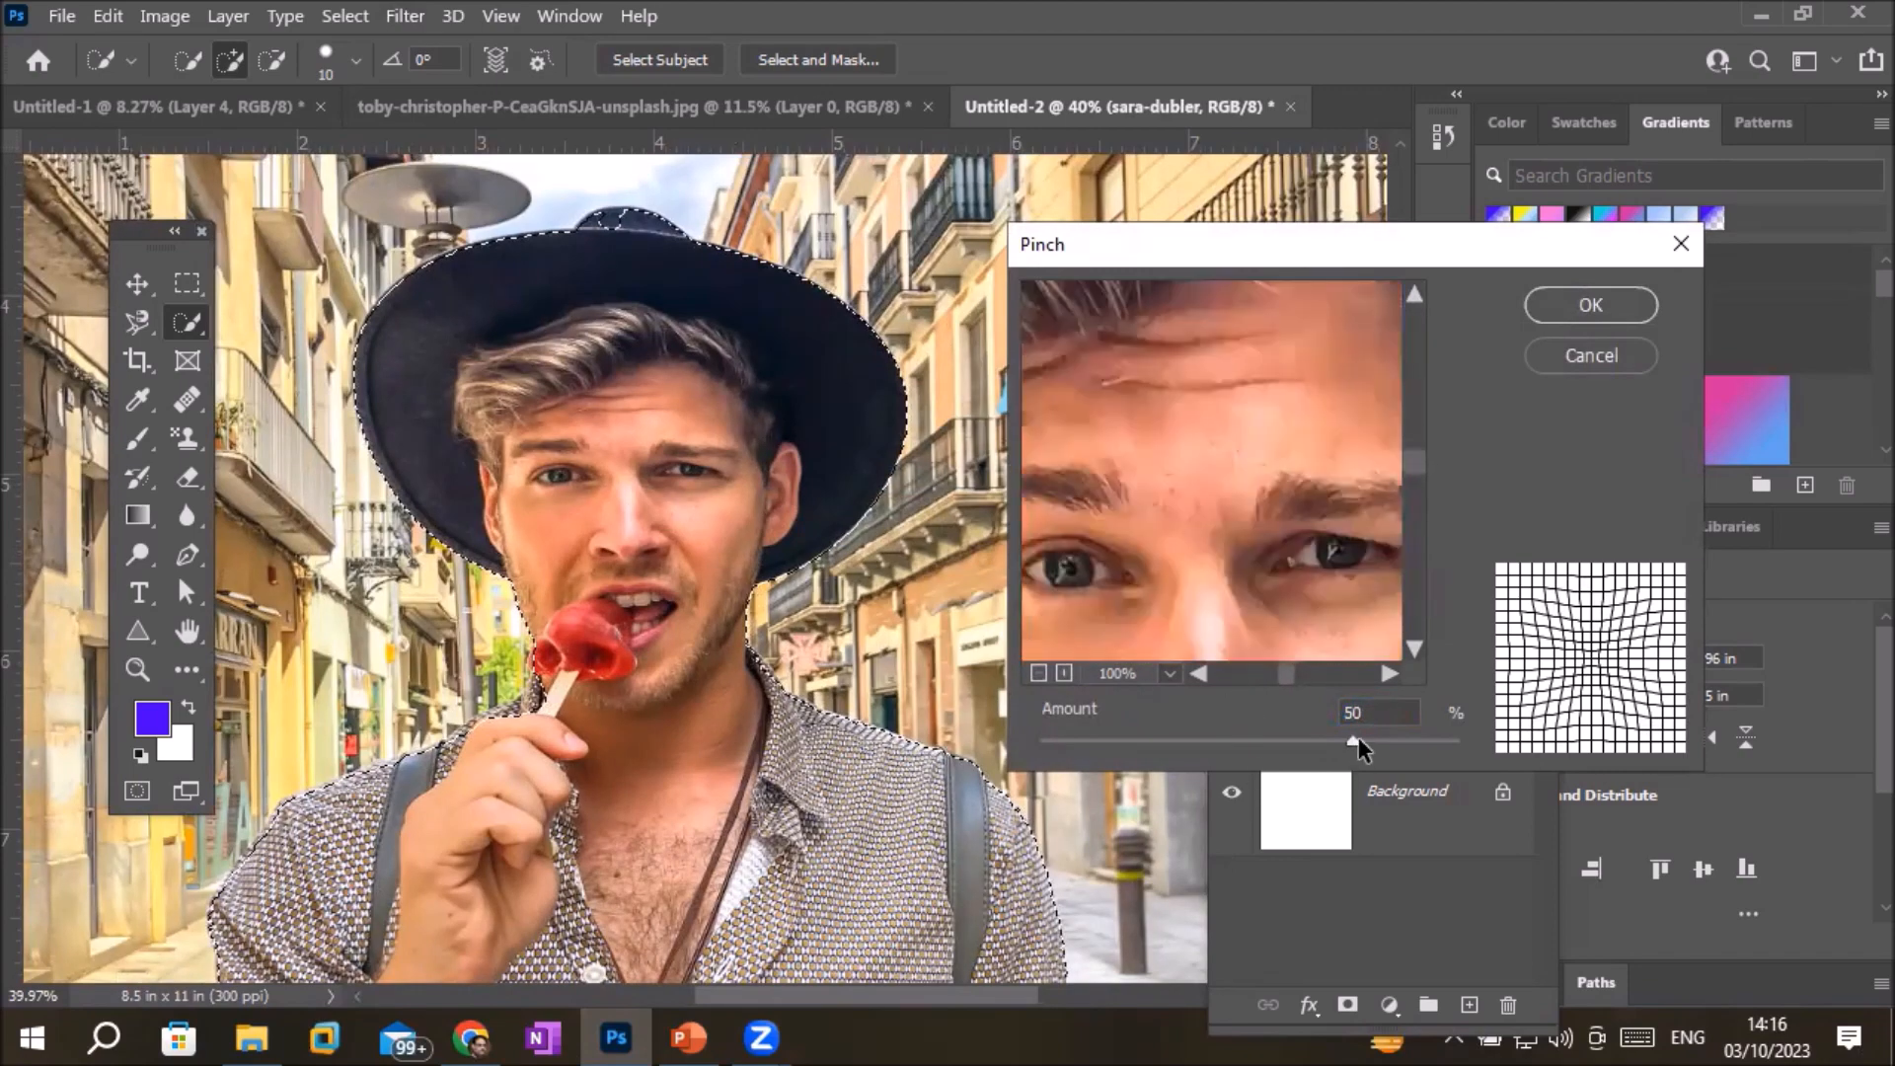
left_click_drag(1354, 735, 1450, 735)
Examine the pinched man's face, shirt and hair at different magnifications in the filter preview
scroll(1242, 585, "down", 3)
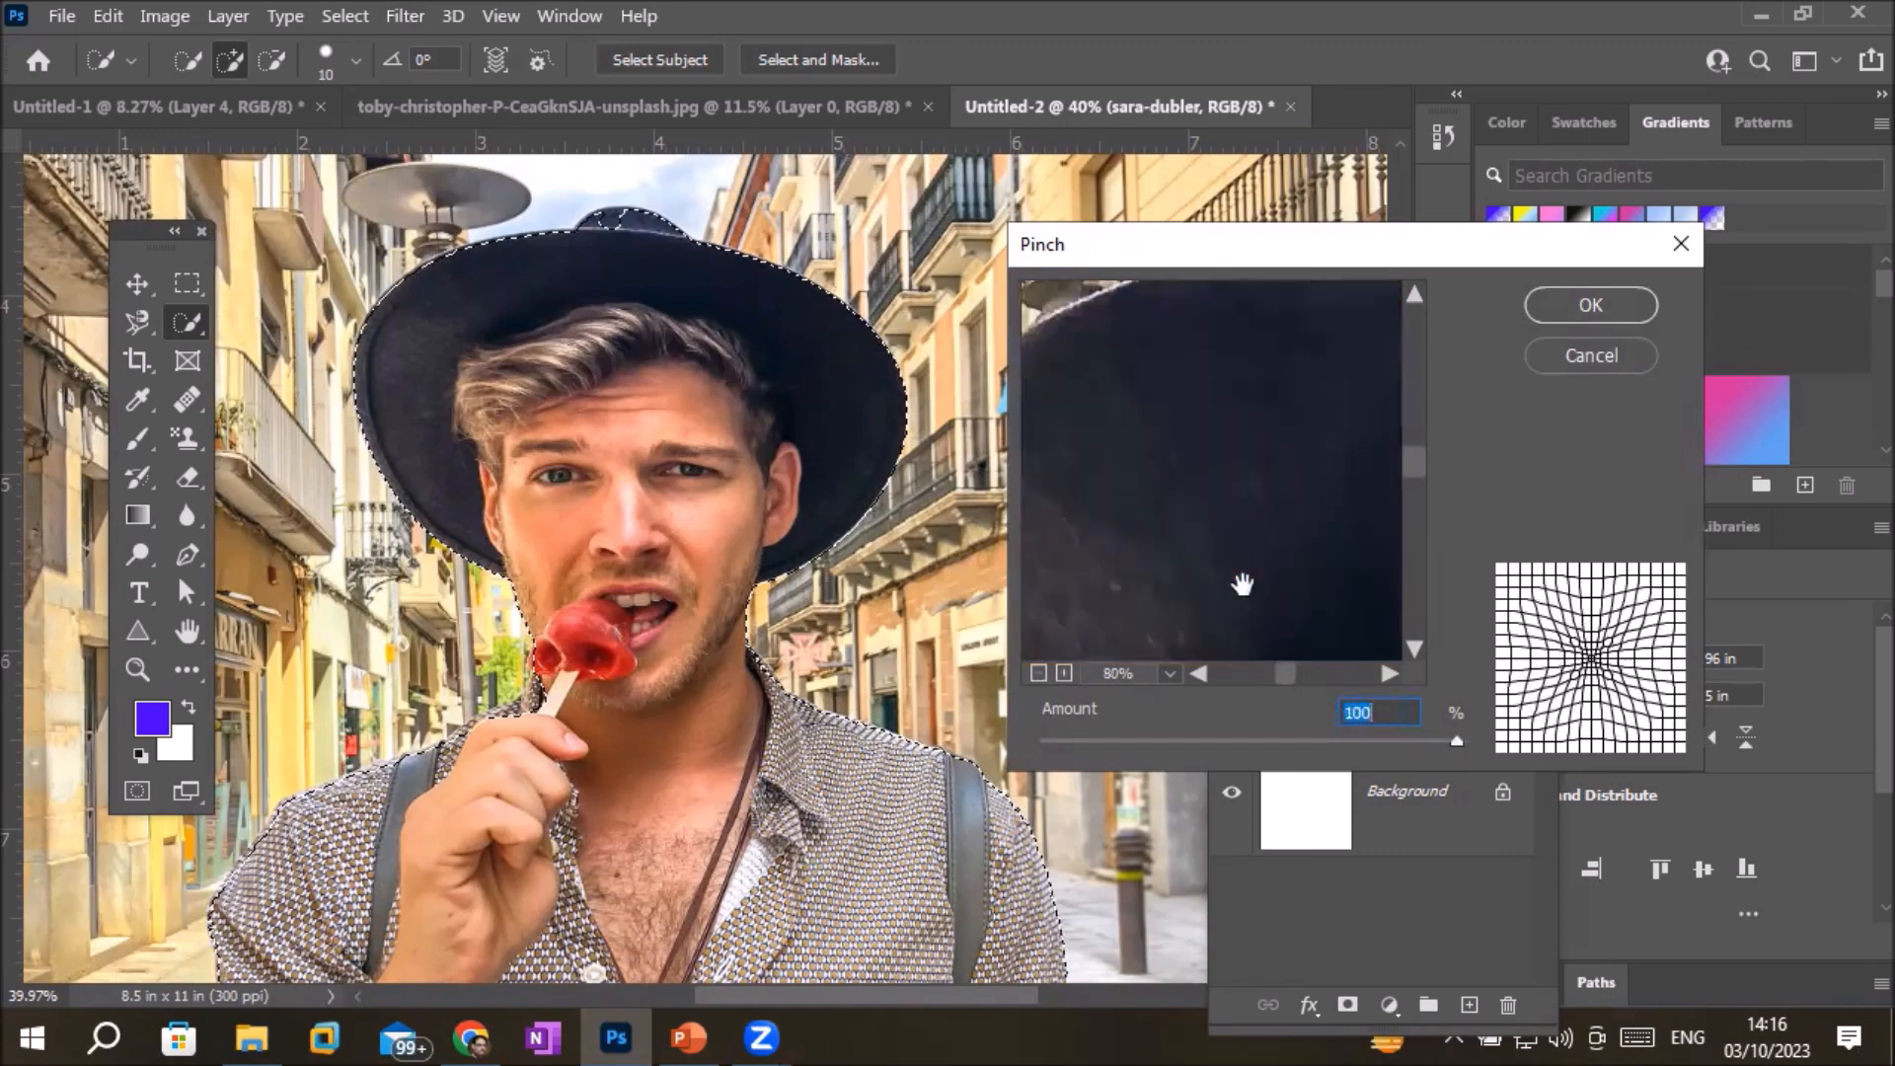
scroll(1242, 585, "up", 2)
left_click_drag(1236, 619, 1319, 389)
left_click_drag(1323, 548, 1087, 287)
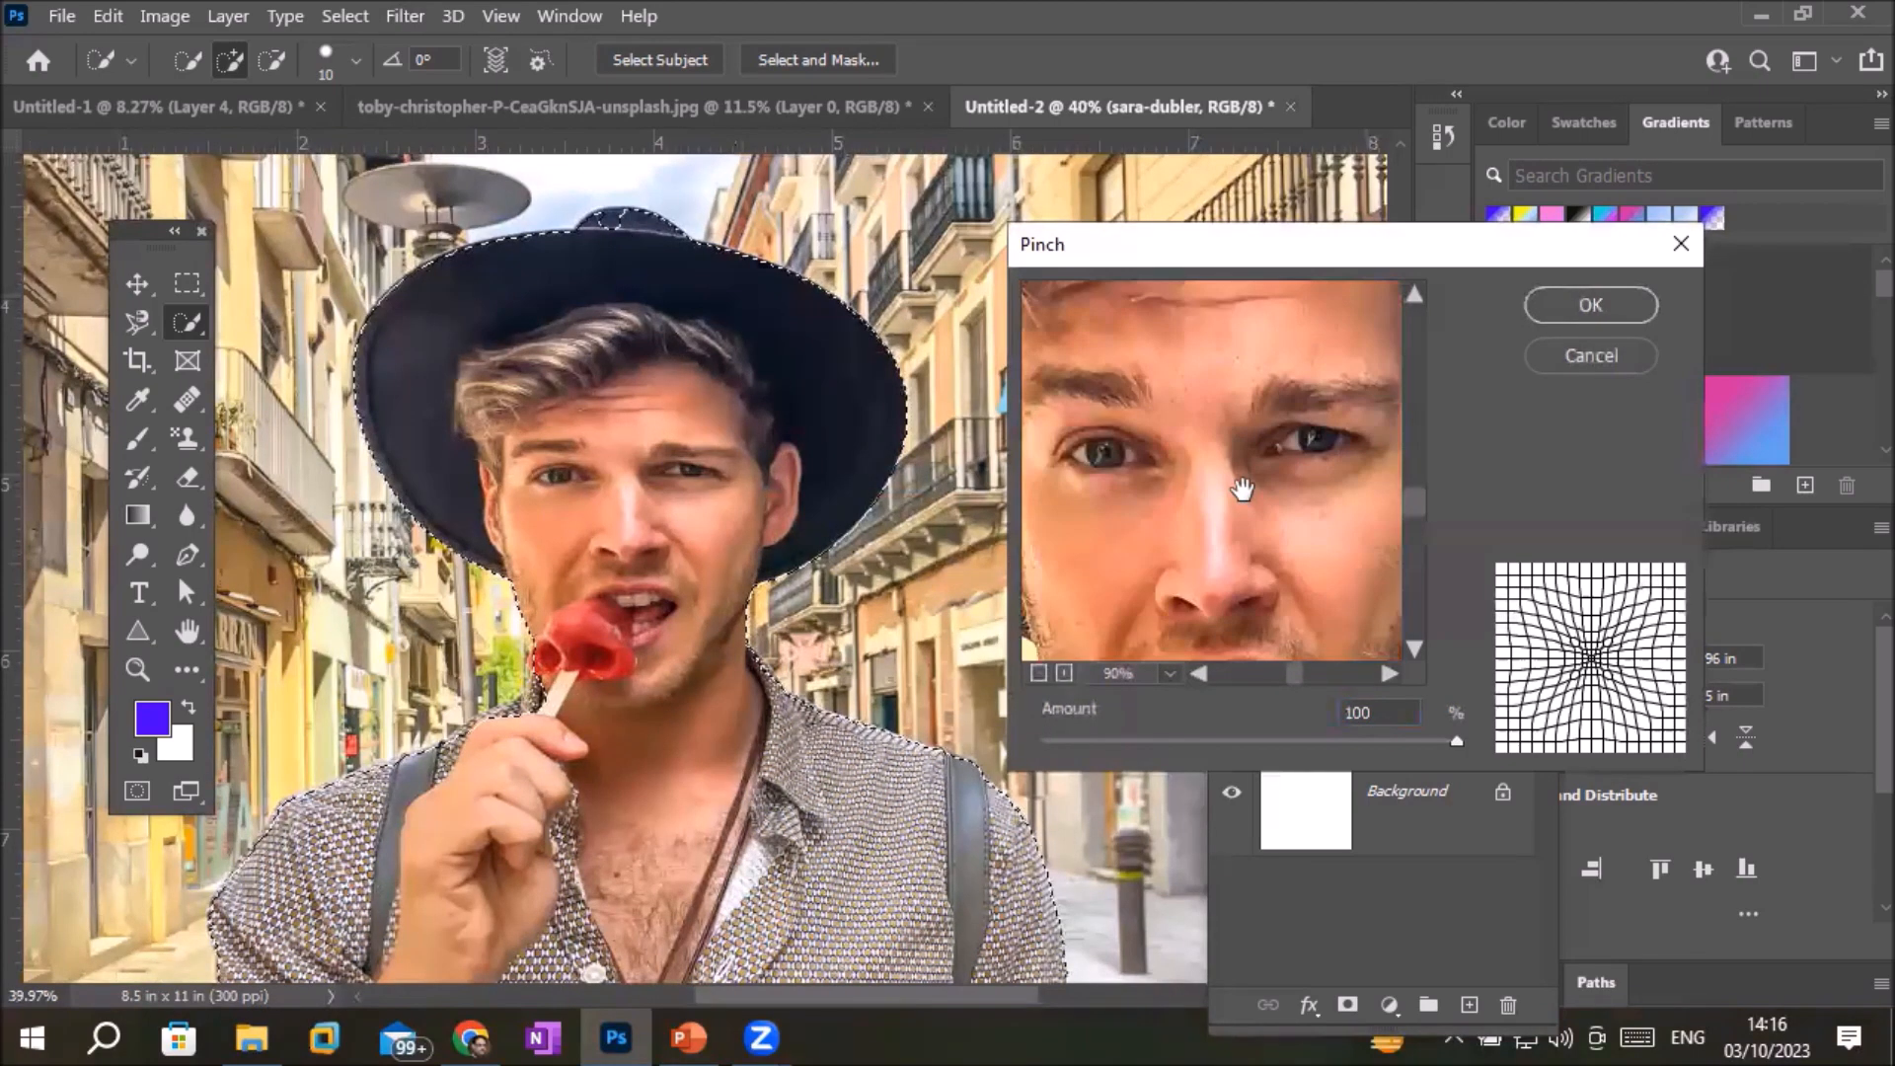
scroll(1241, 493, "down", 1)
scroll(1296, 564, "down", 1)
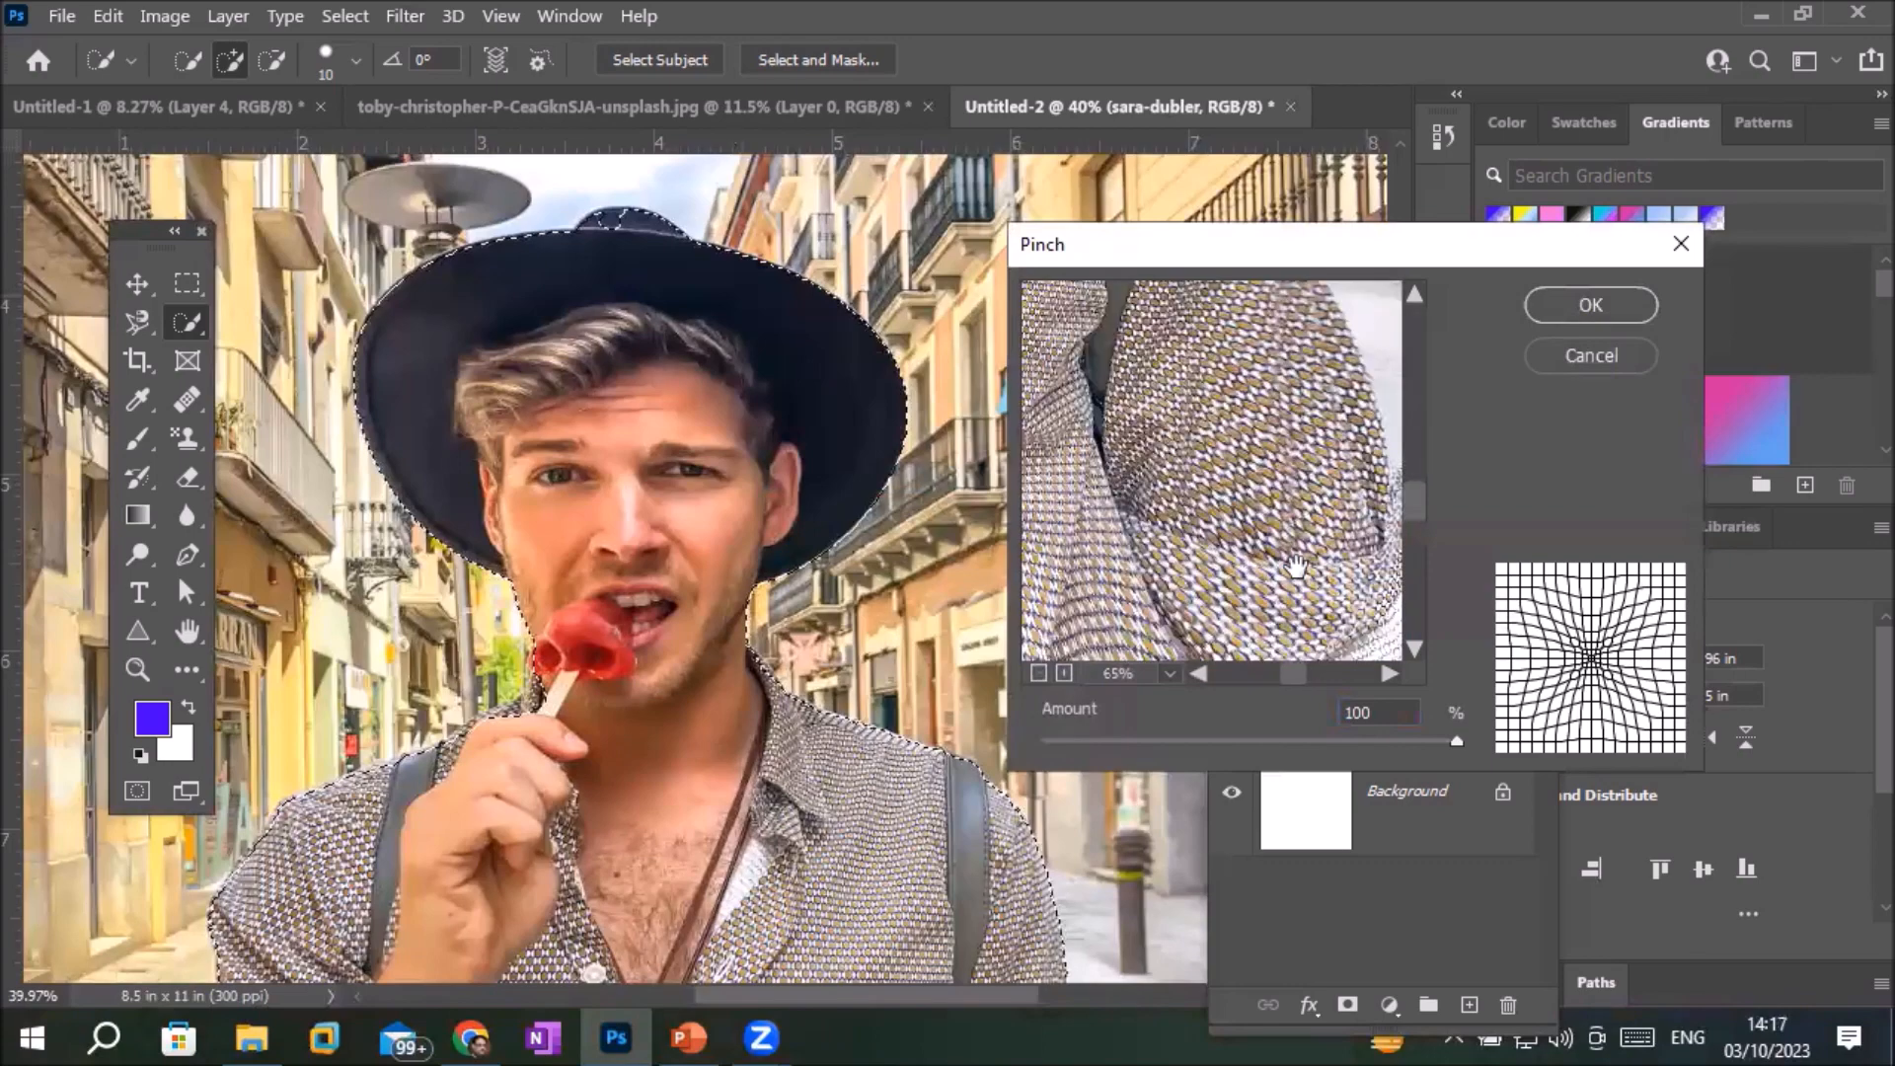
left_click_drag(1145, 438, 1289, 591)
left_click_drag(1127, 422, 1390, 665)
left_click_drag(1254, 440, 1216, 691)
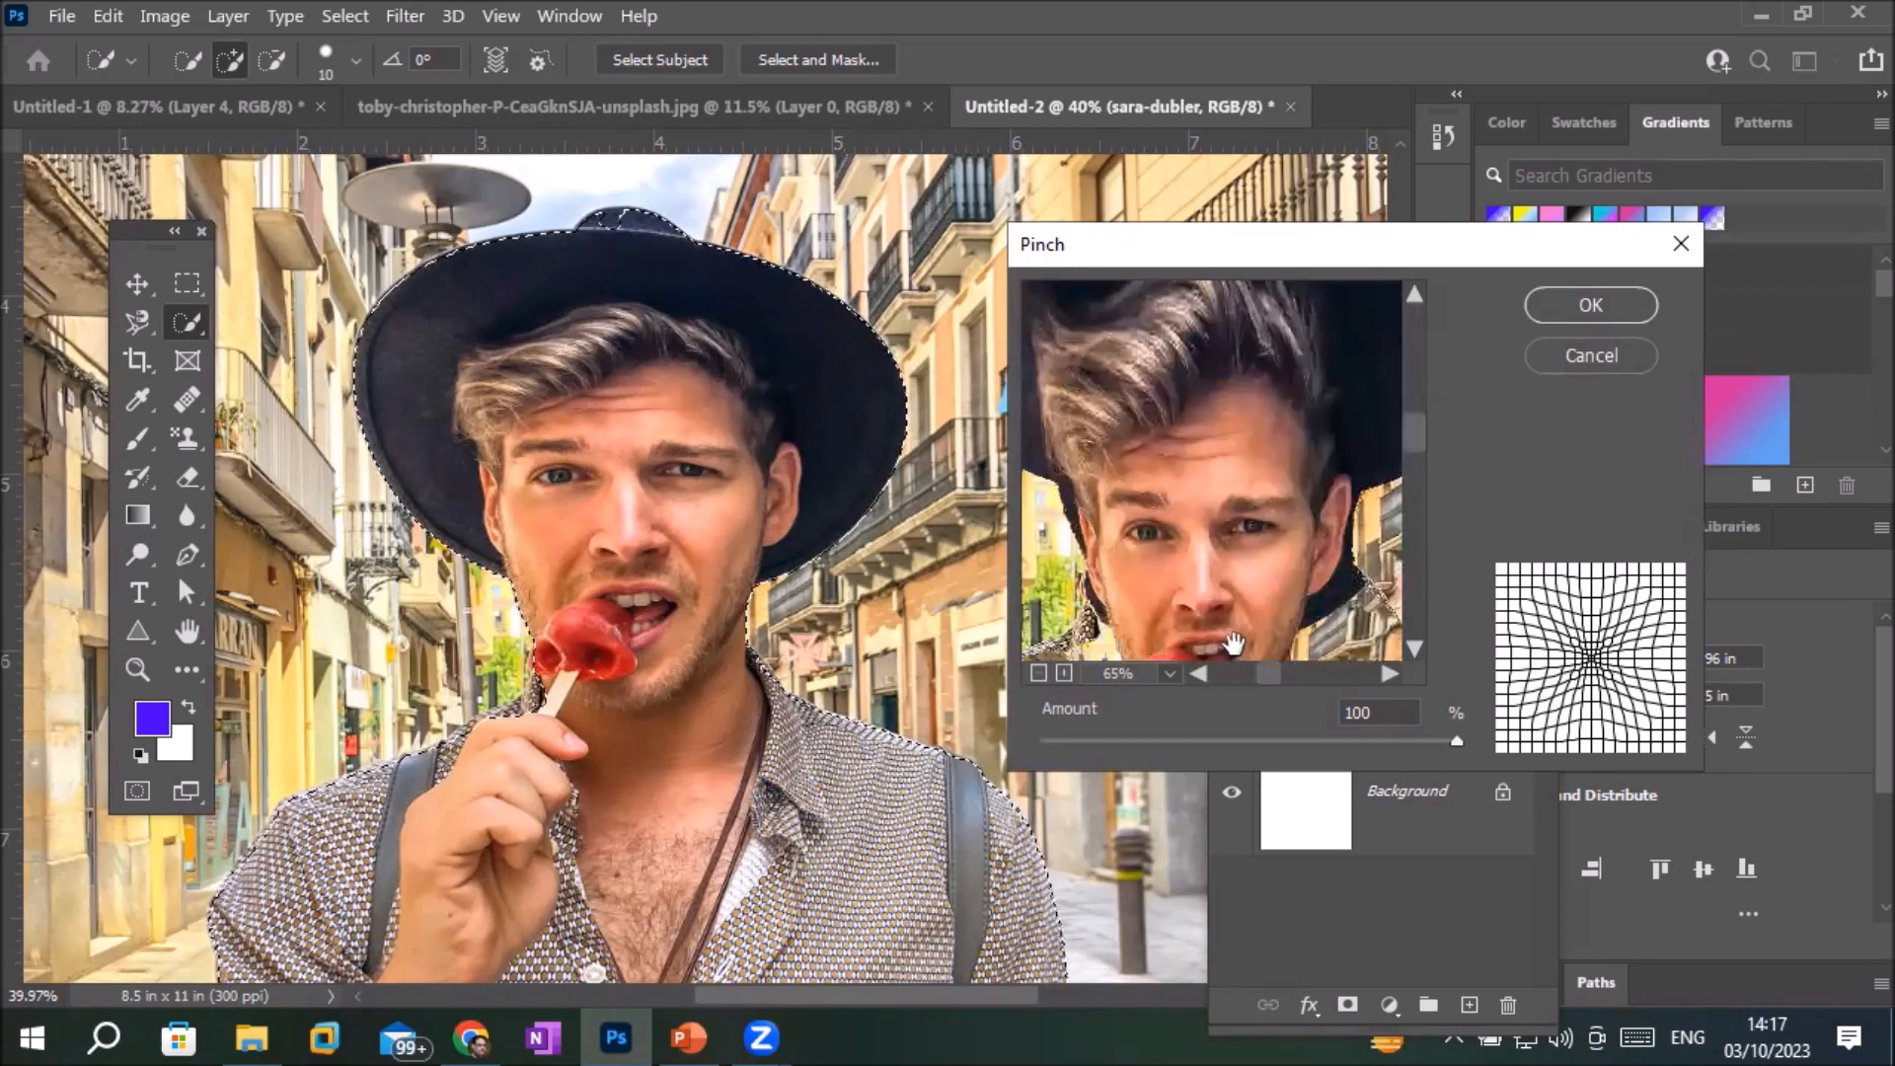
Apply the Pinch distortion to the man with an amount of -100% and undo it
left_click_drag(1451, 740, 1009, 747)
left_click(1599, 310)
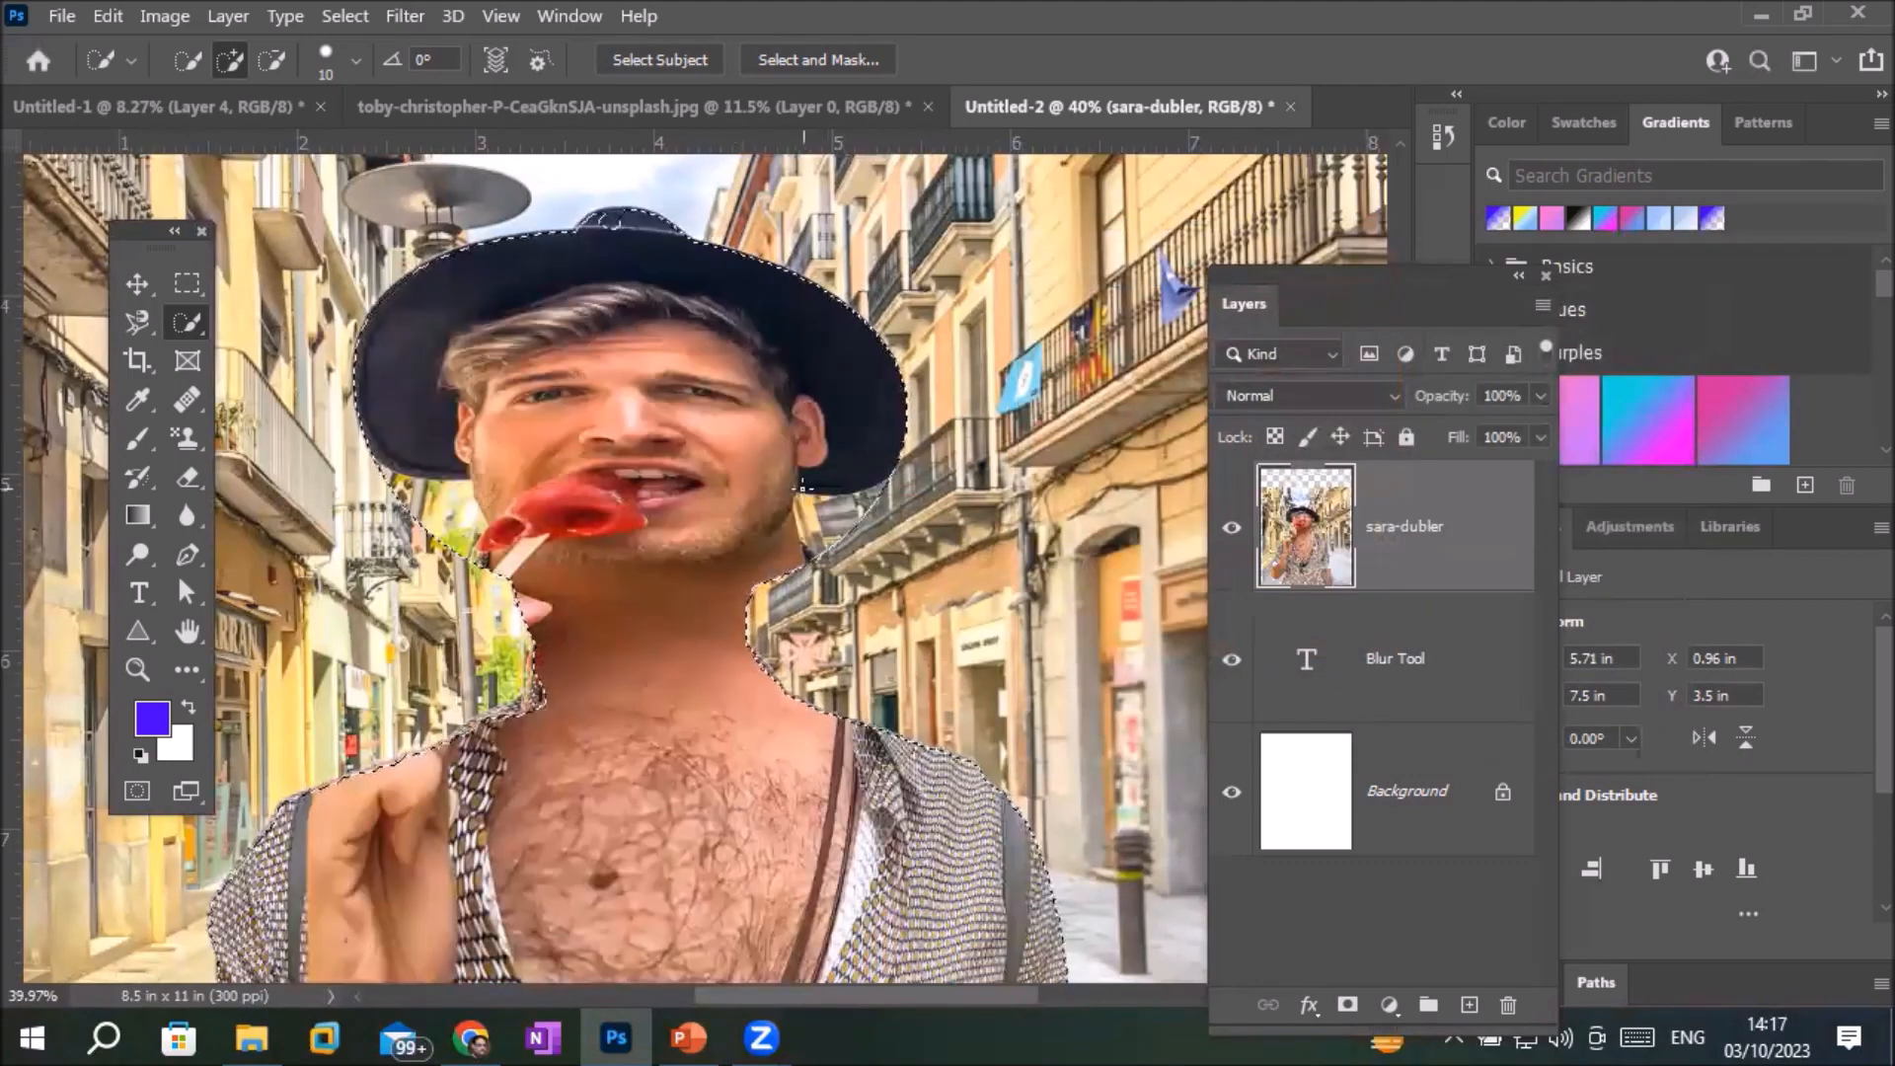
scroll(808, 484, "down", 6)
scroll(802, 484, "down", 1)
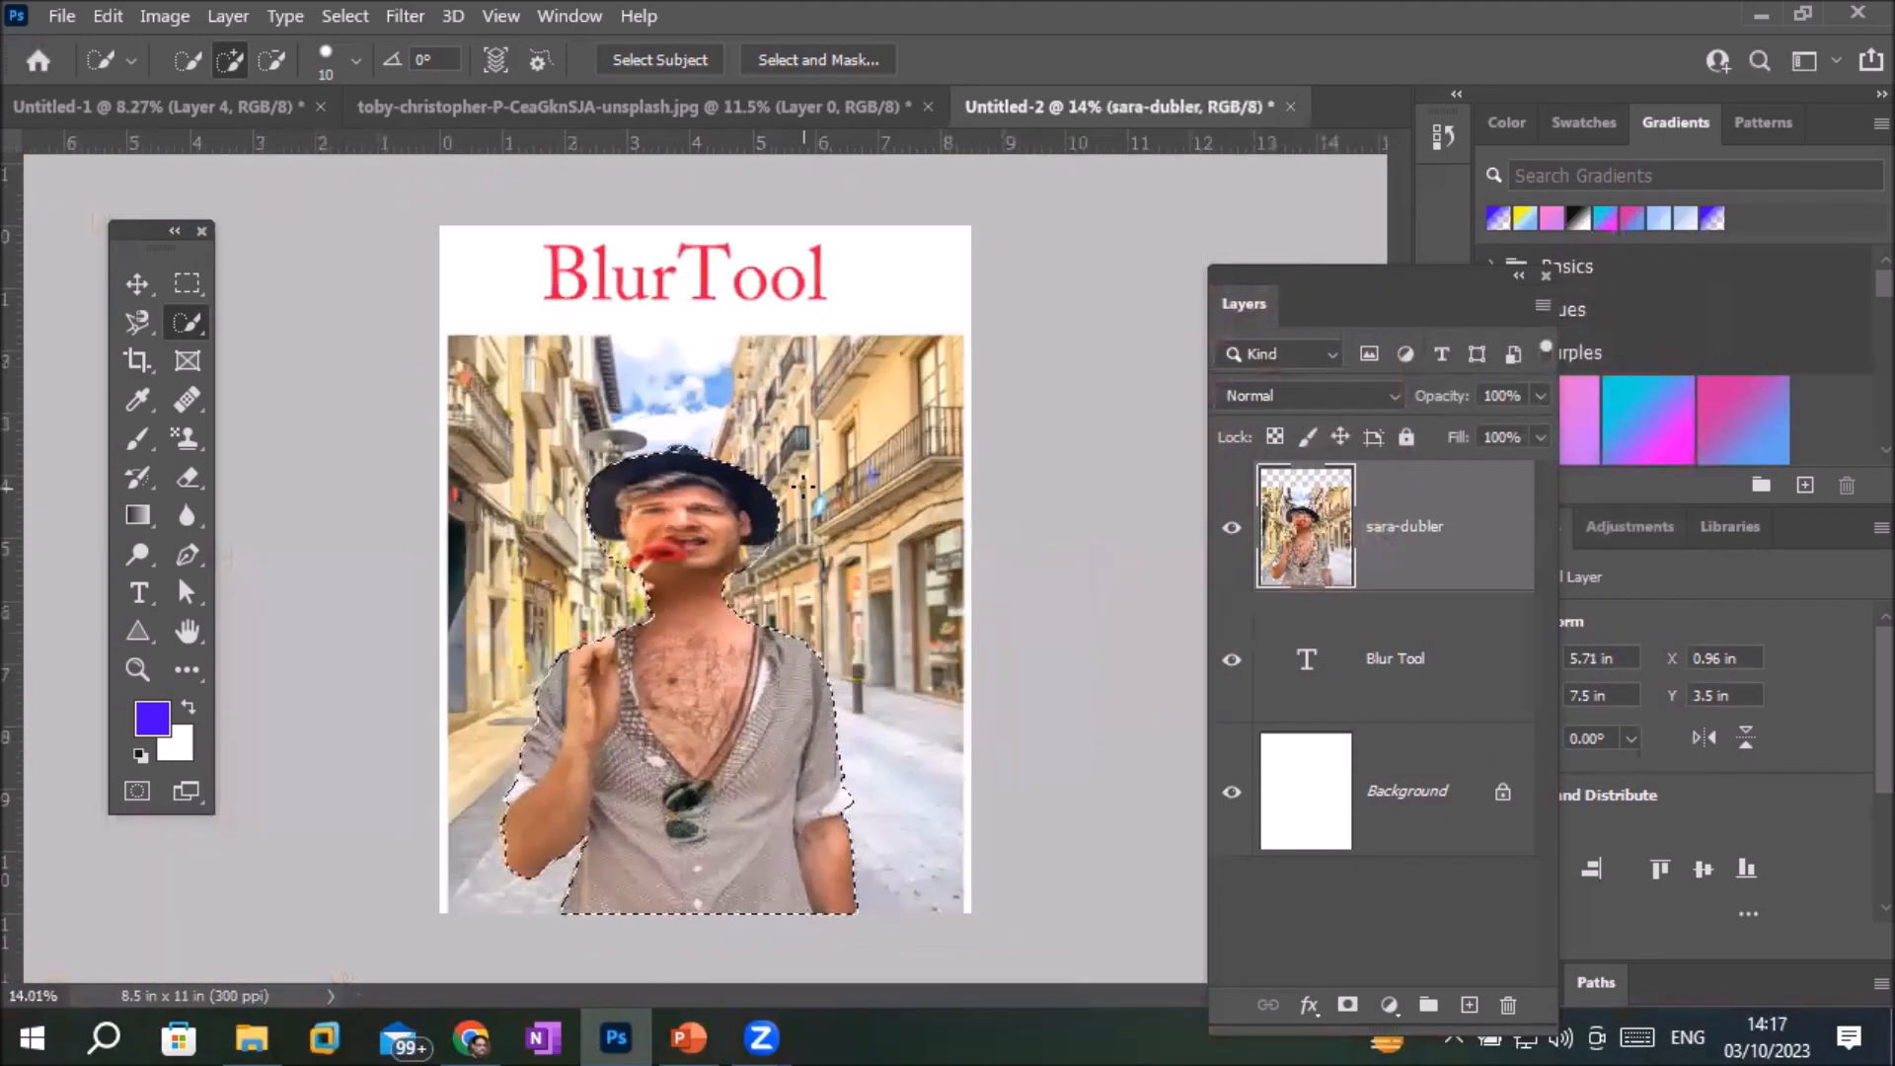
key("ctrl+z")
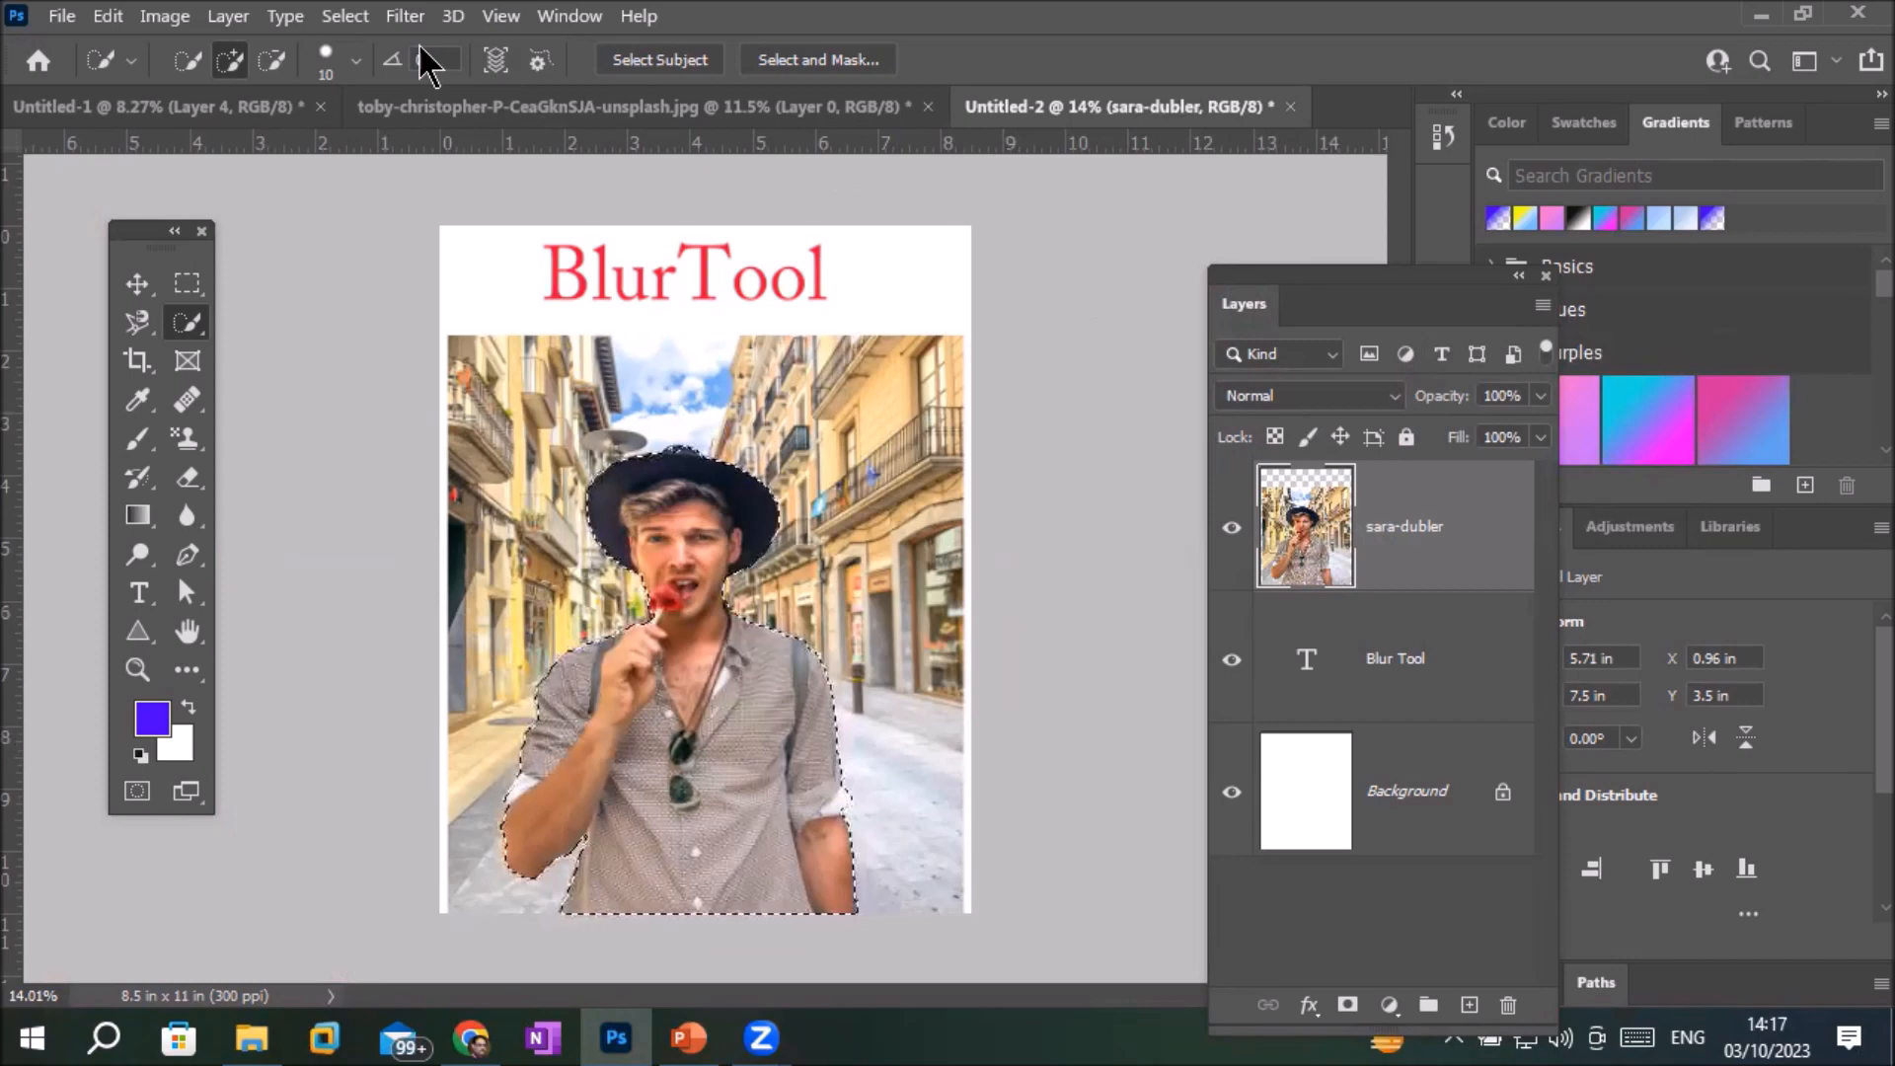
Start another Pinch distortion on the selected man and reduce the filter preview to 12.5%
left_click(405, 16)
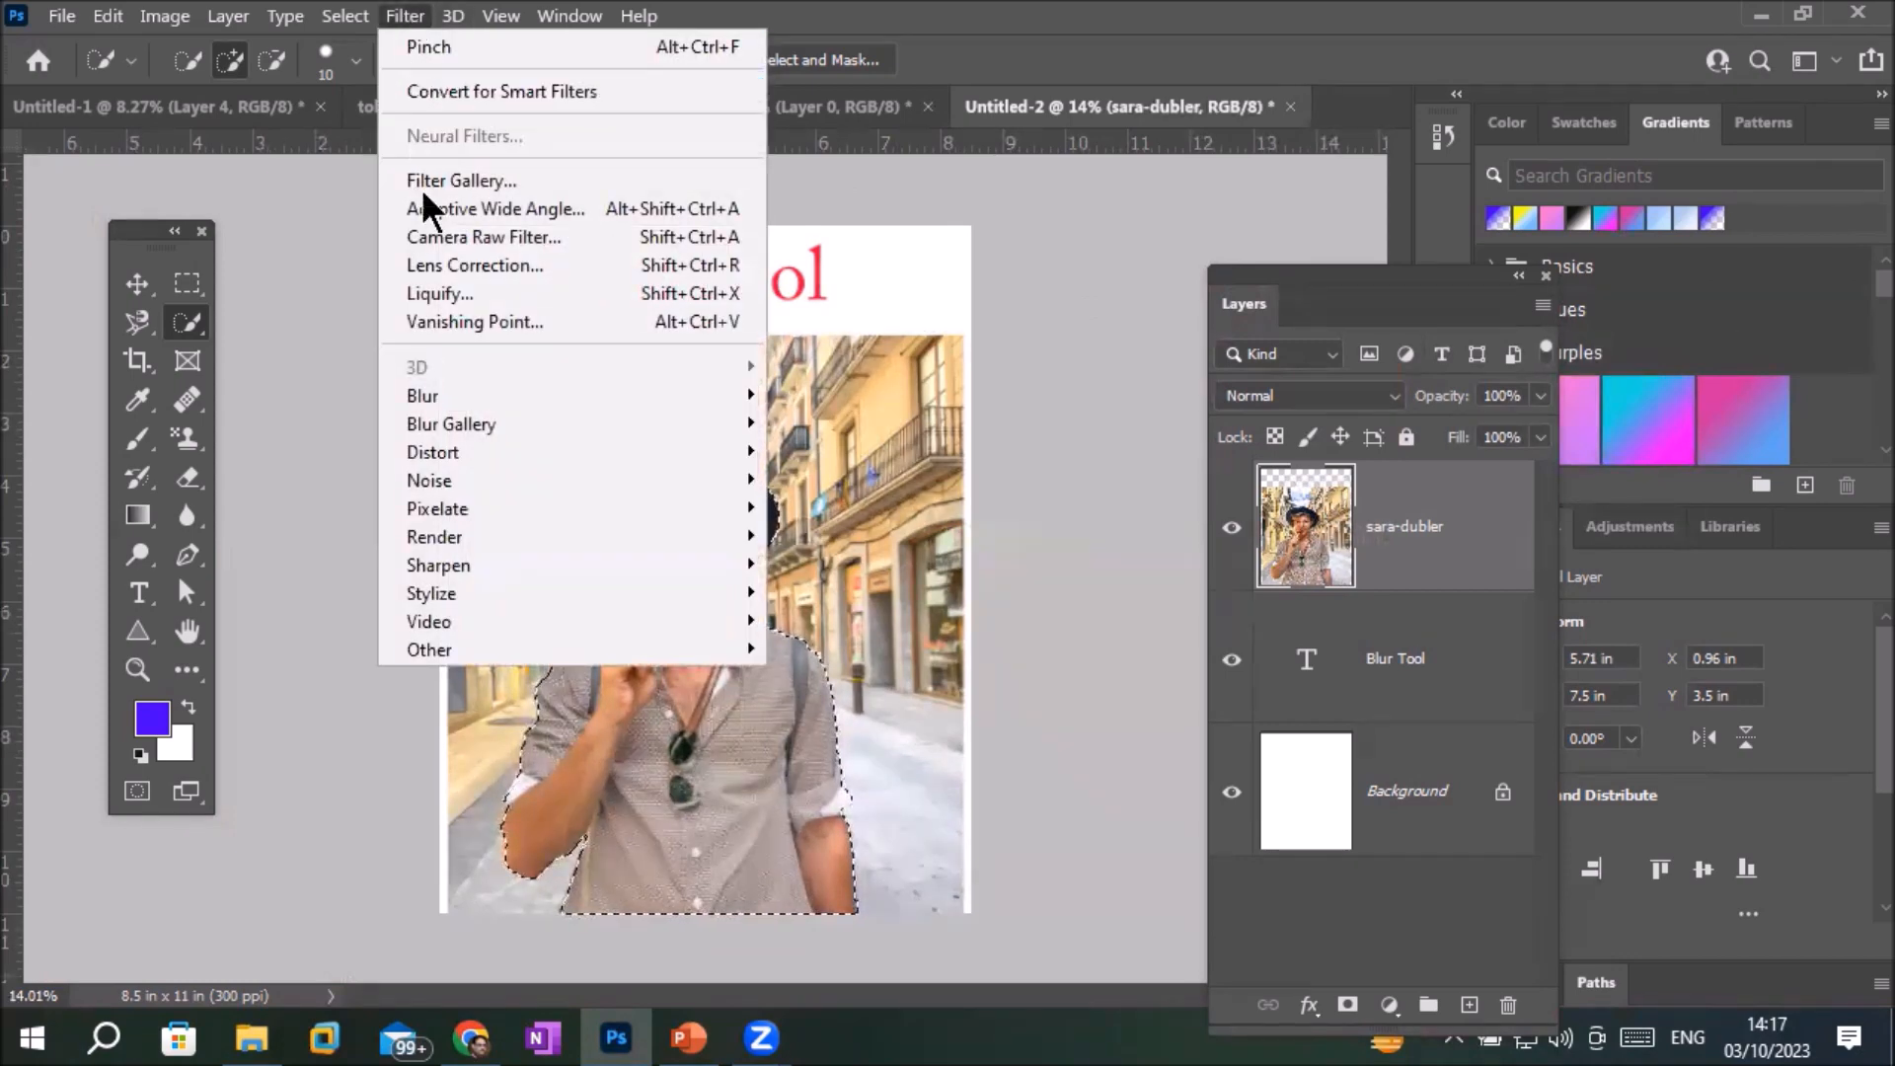
mouse_move(470, 445)
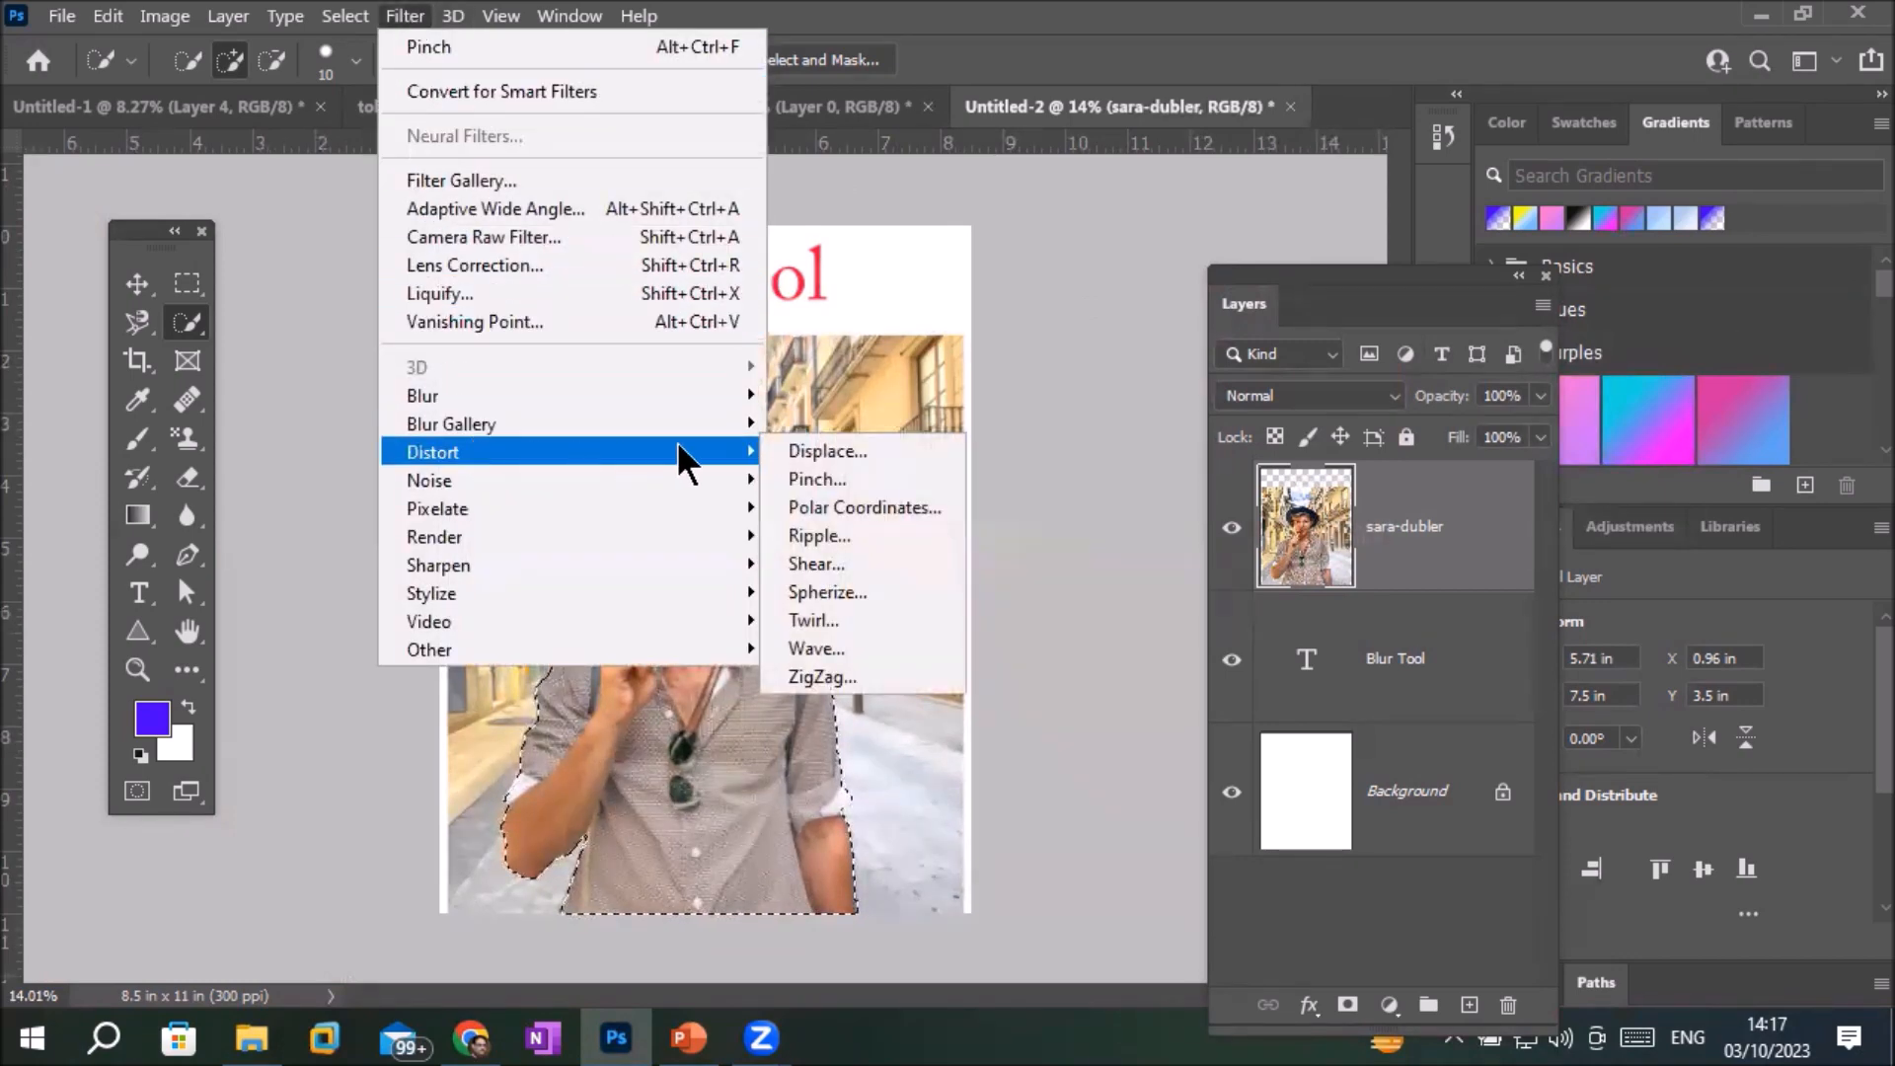
left_click(910, 478)
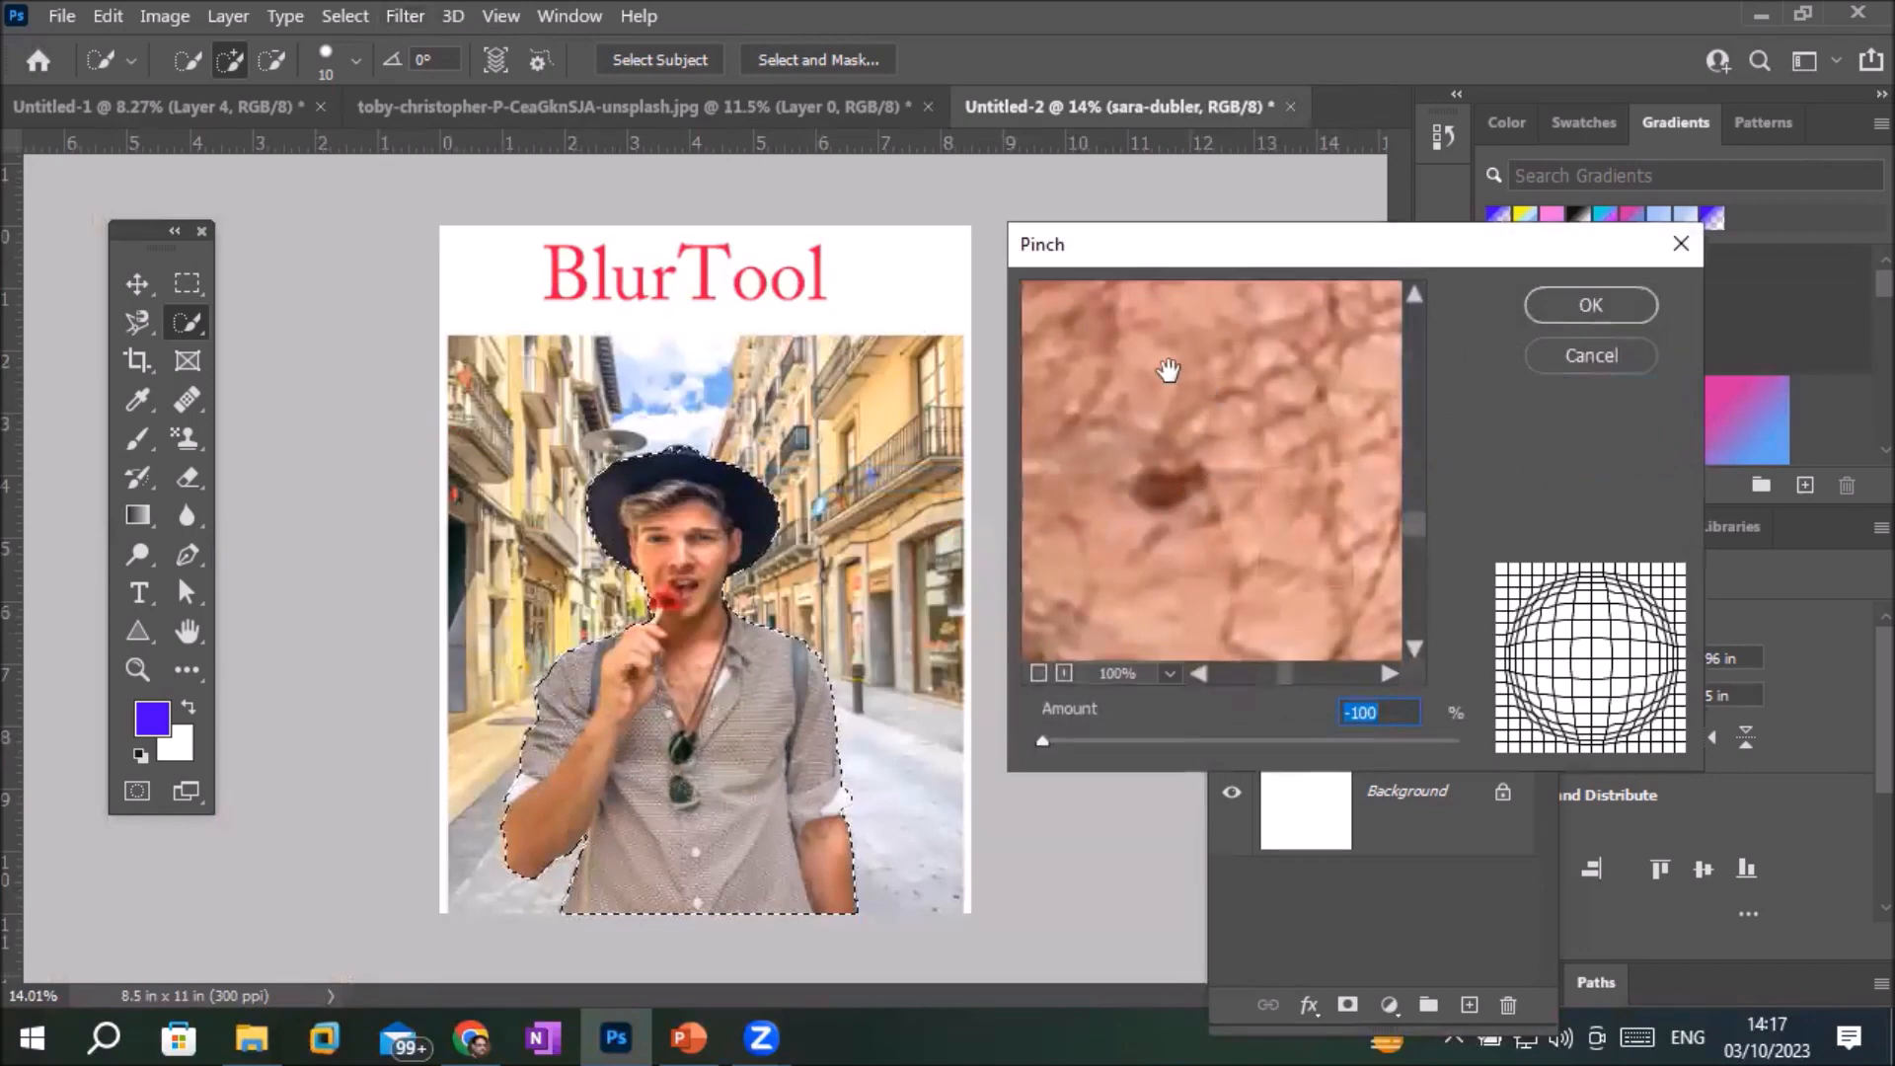
left_click_drag(1169, 370, 1209, 545)
left_click_drag(1283, 337, 1171, 441)
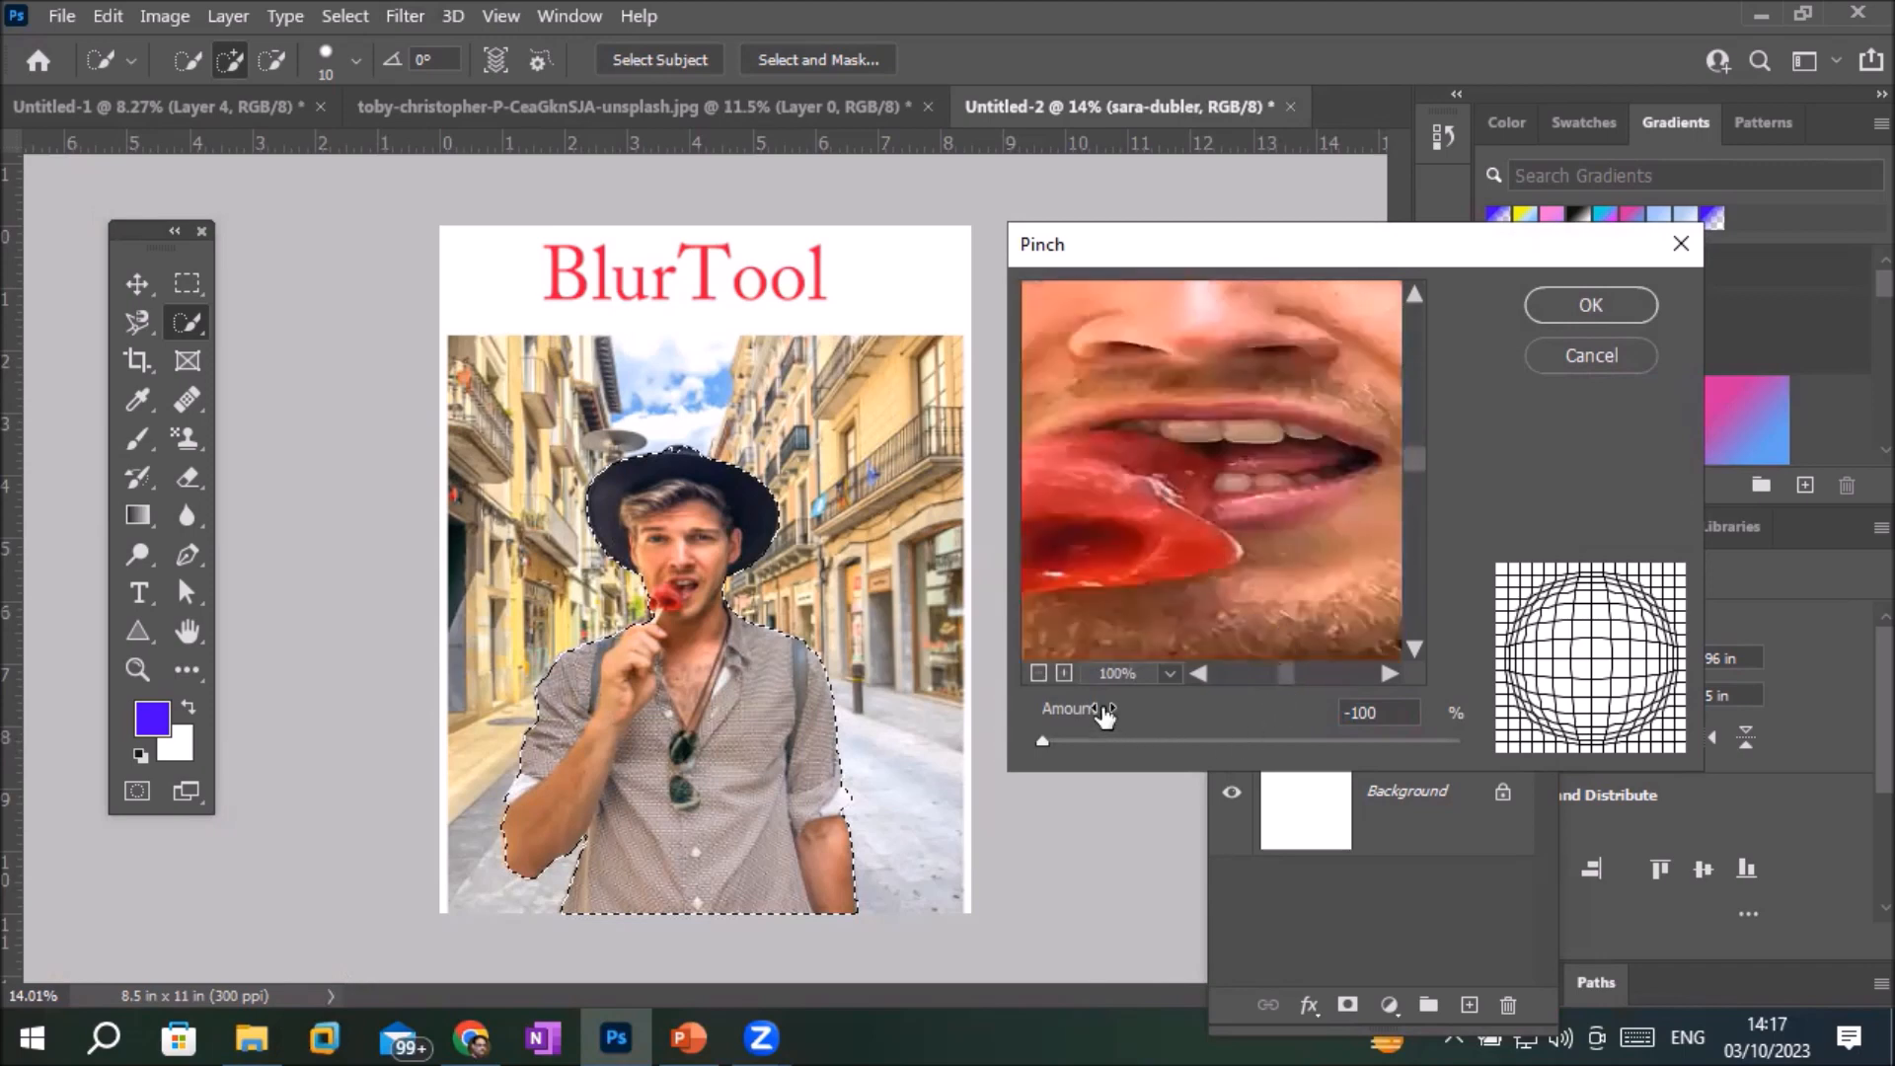
left_click(1038, 673)
left_click(1038, 672)
left_click(1039, 672)
left_click(1039, 672)
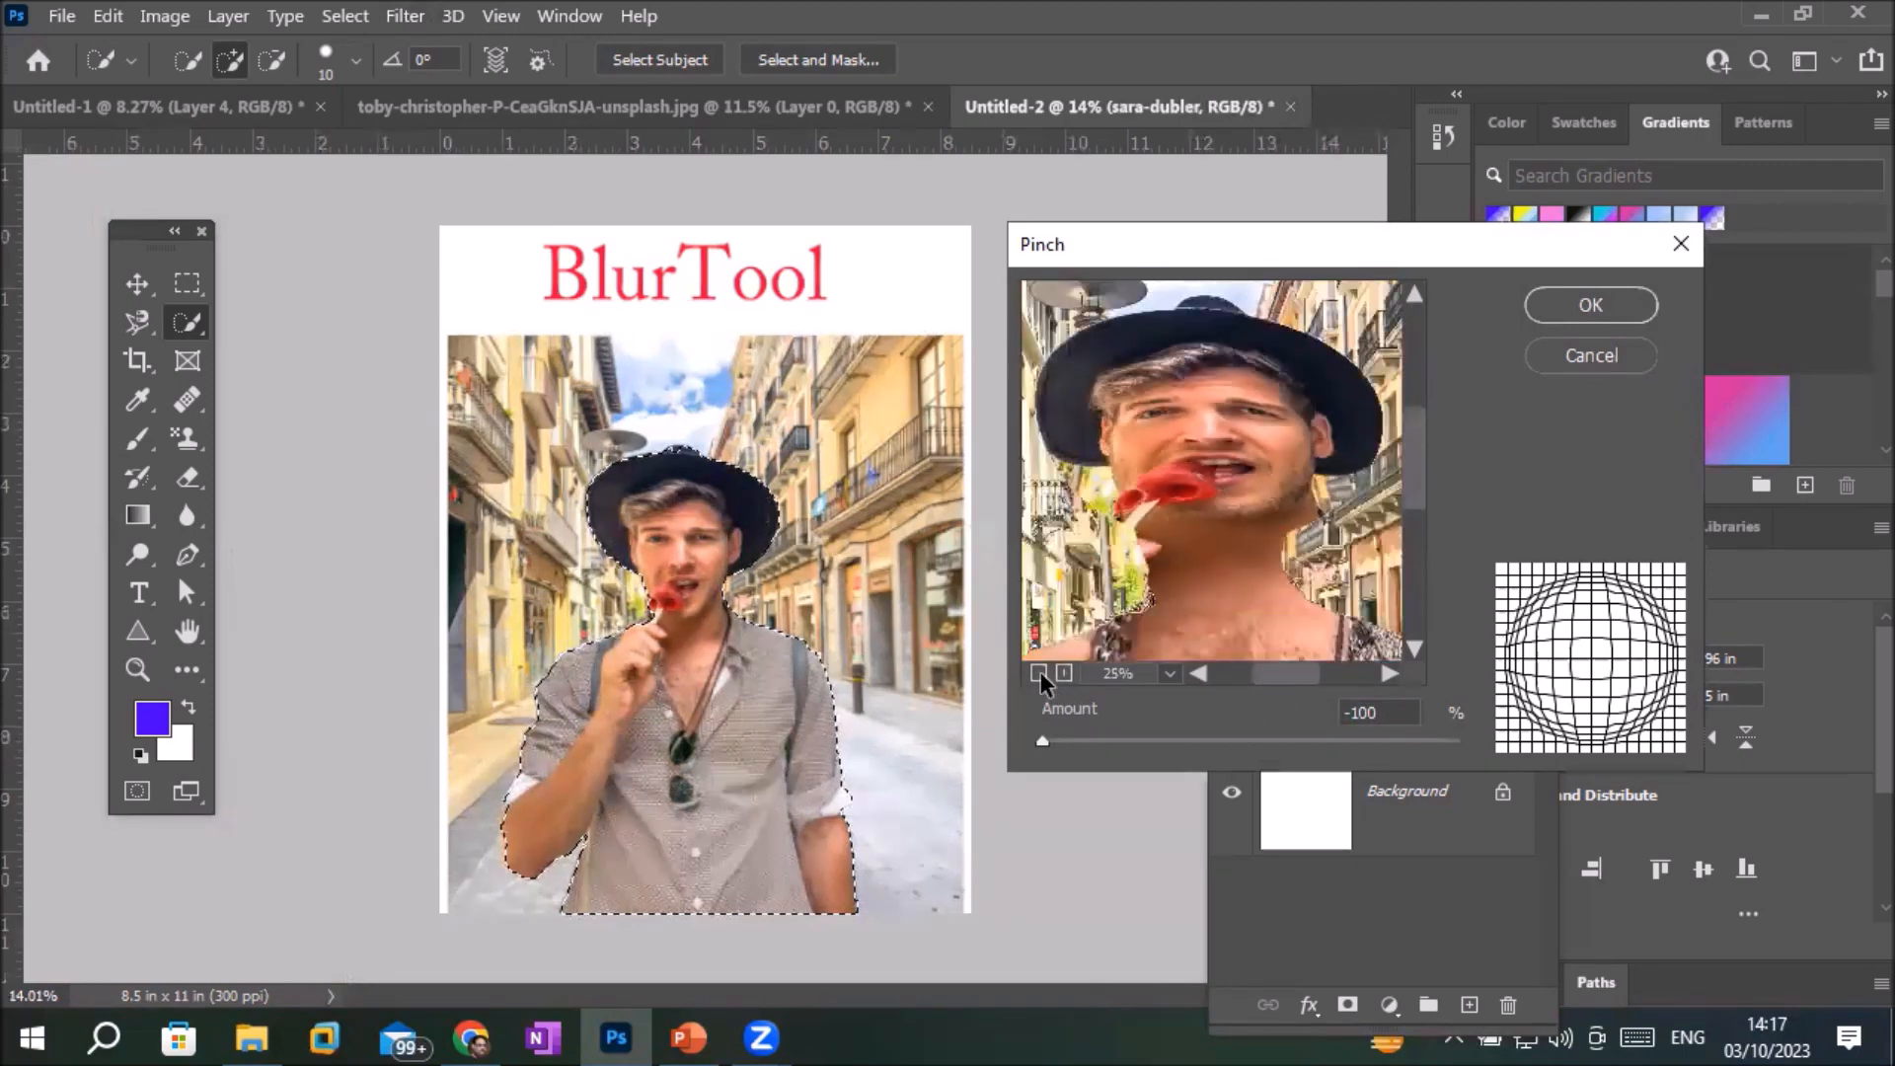
left_click(1039, 672)
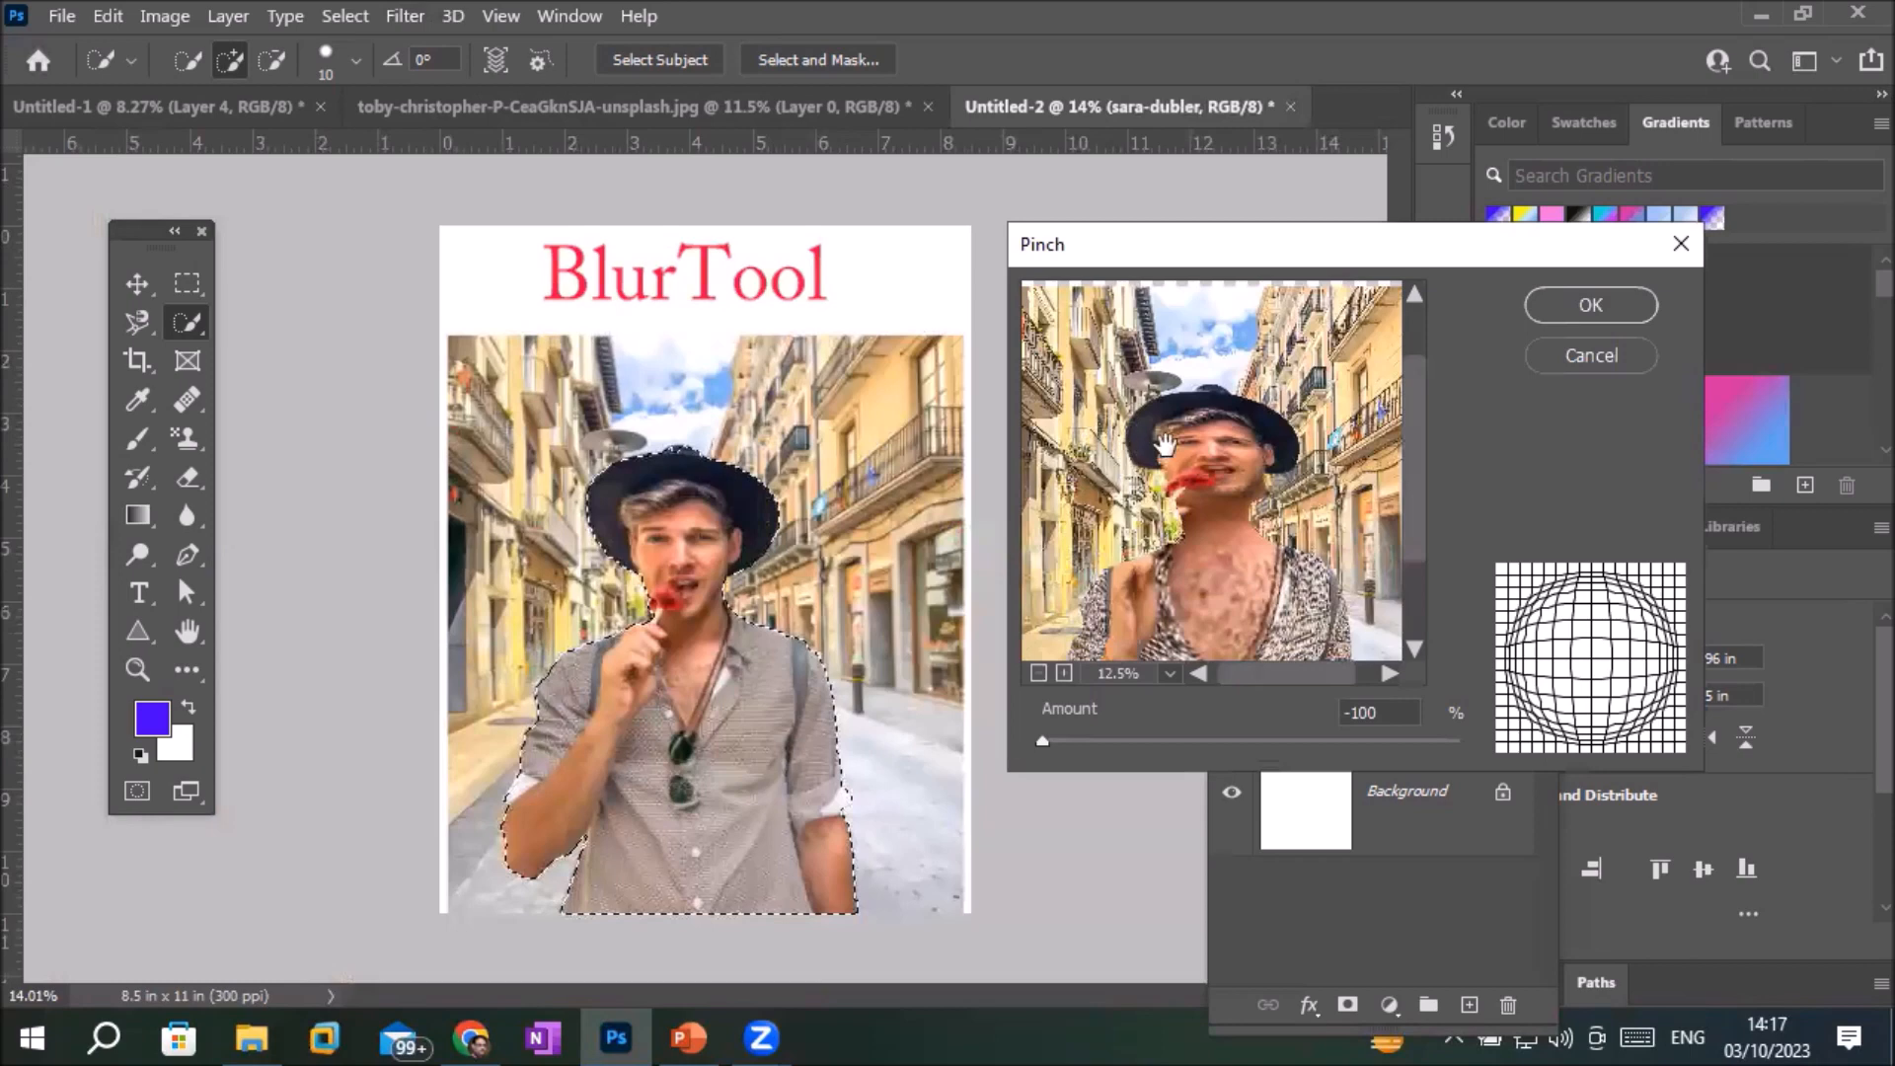
Set the pinch amount to 100%, check the man in the preview and apply the distortion
left_click(1195, 439)
left_click_drag(1240, 541, 1188, 652)
left_click_drag(1139, 524, 1211, 567)
left_click(1190, 538)
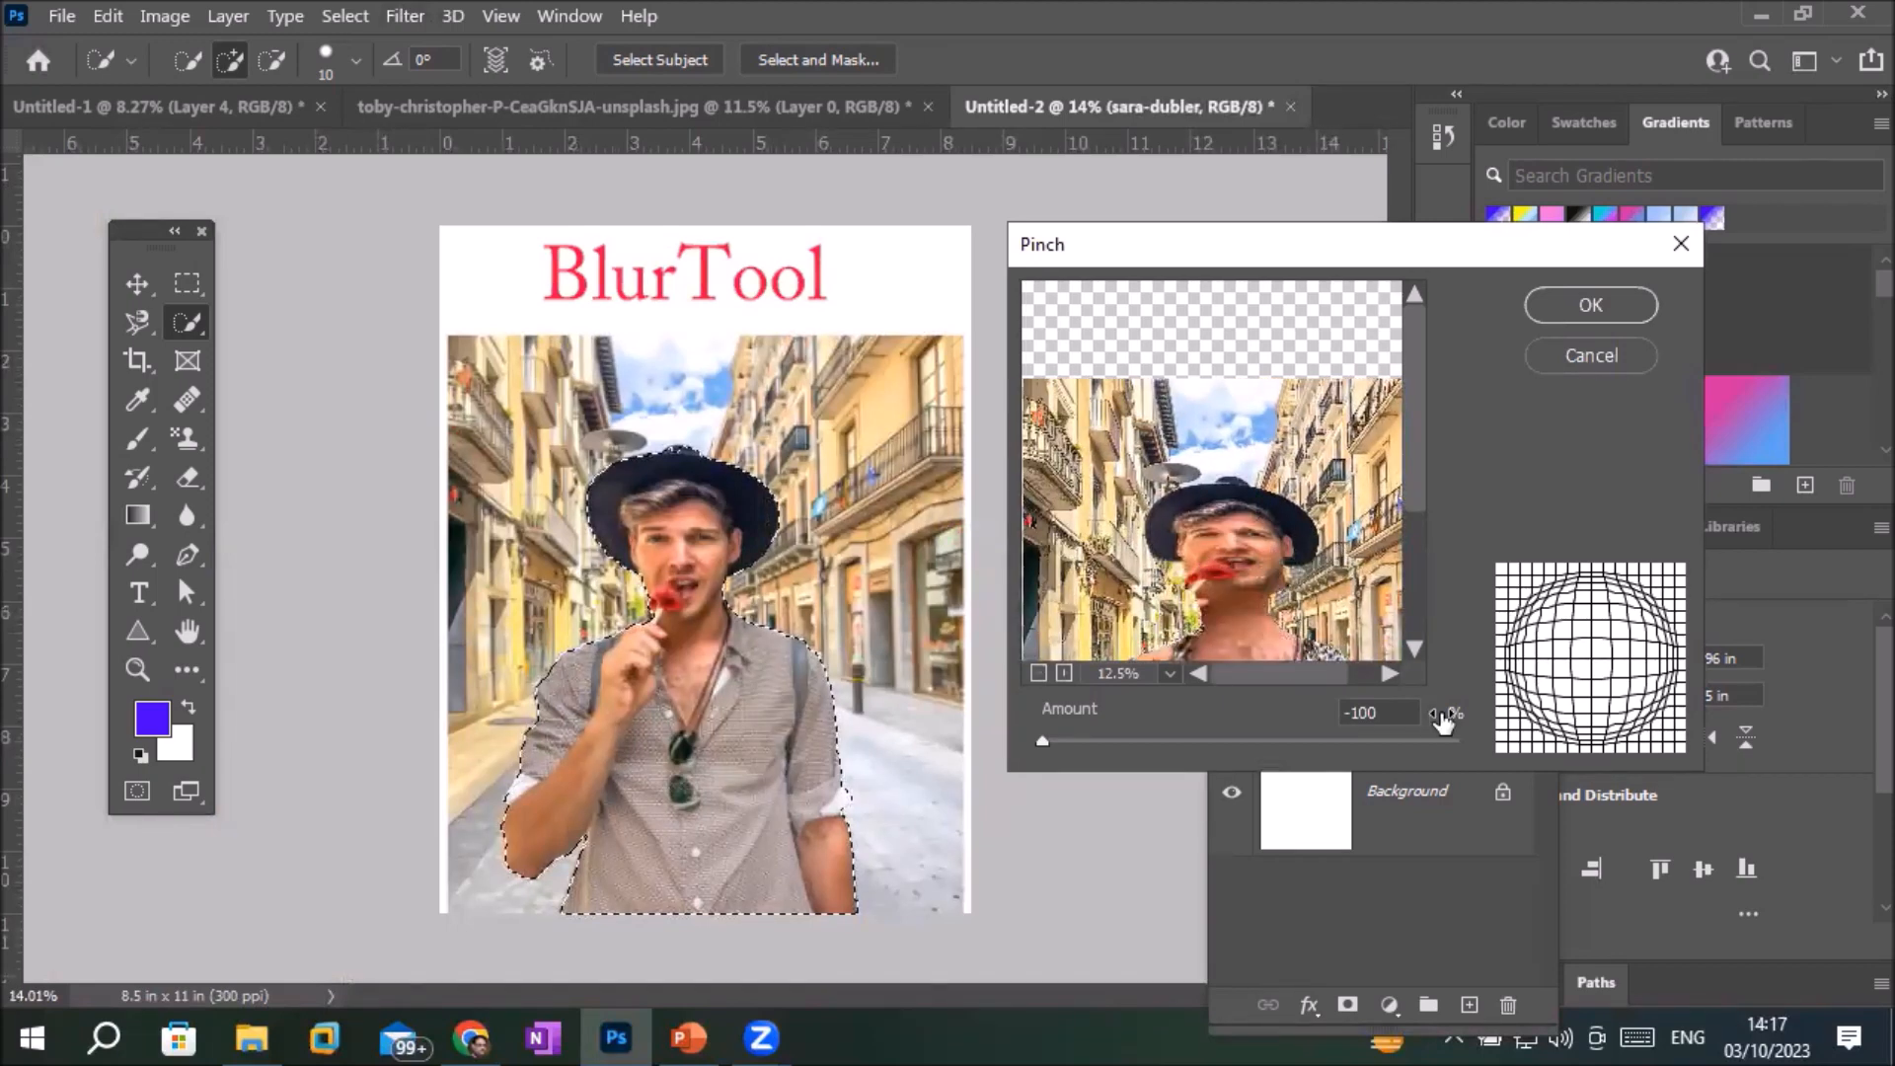
left_click_drag(1045, 740, 1491, 758)
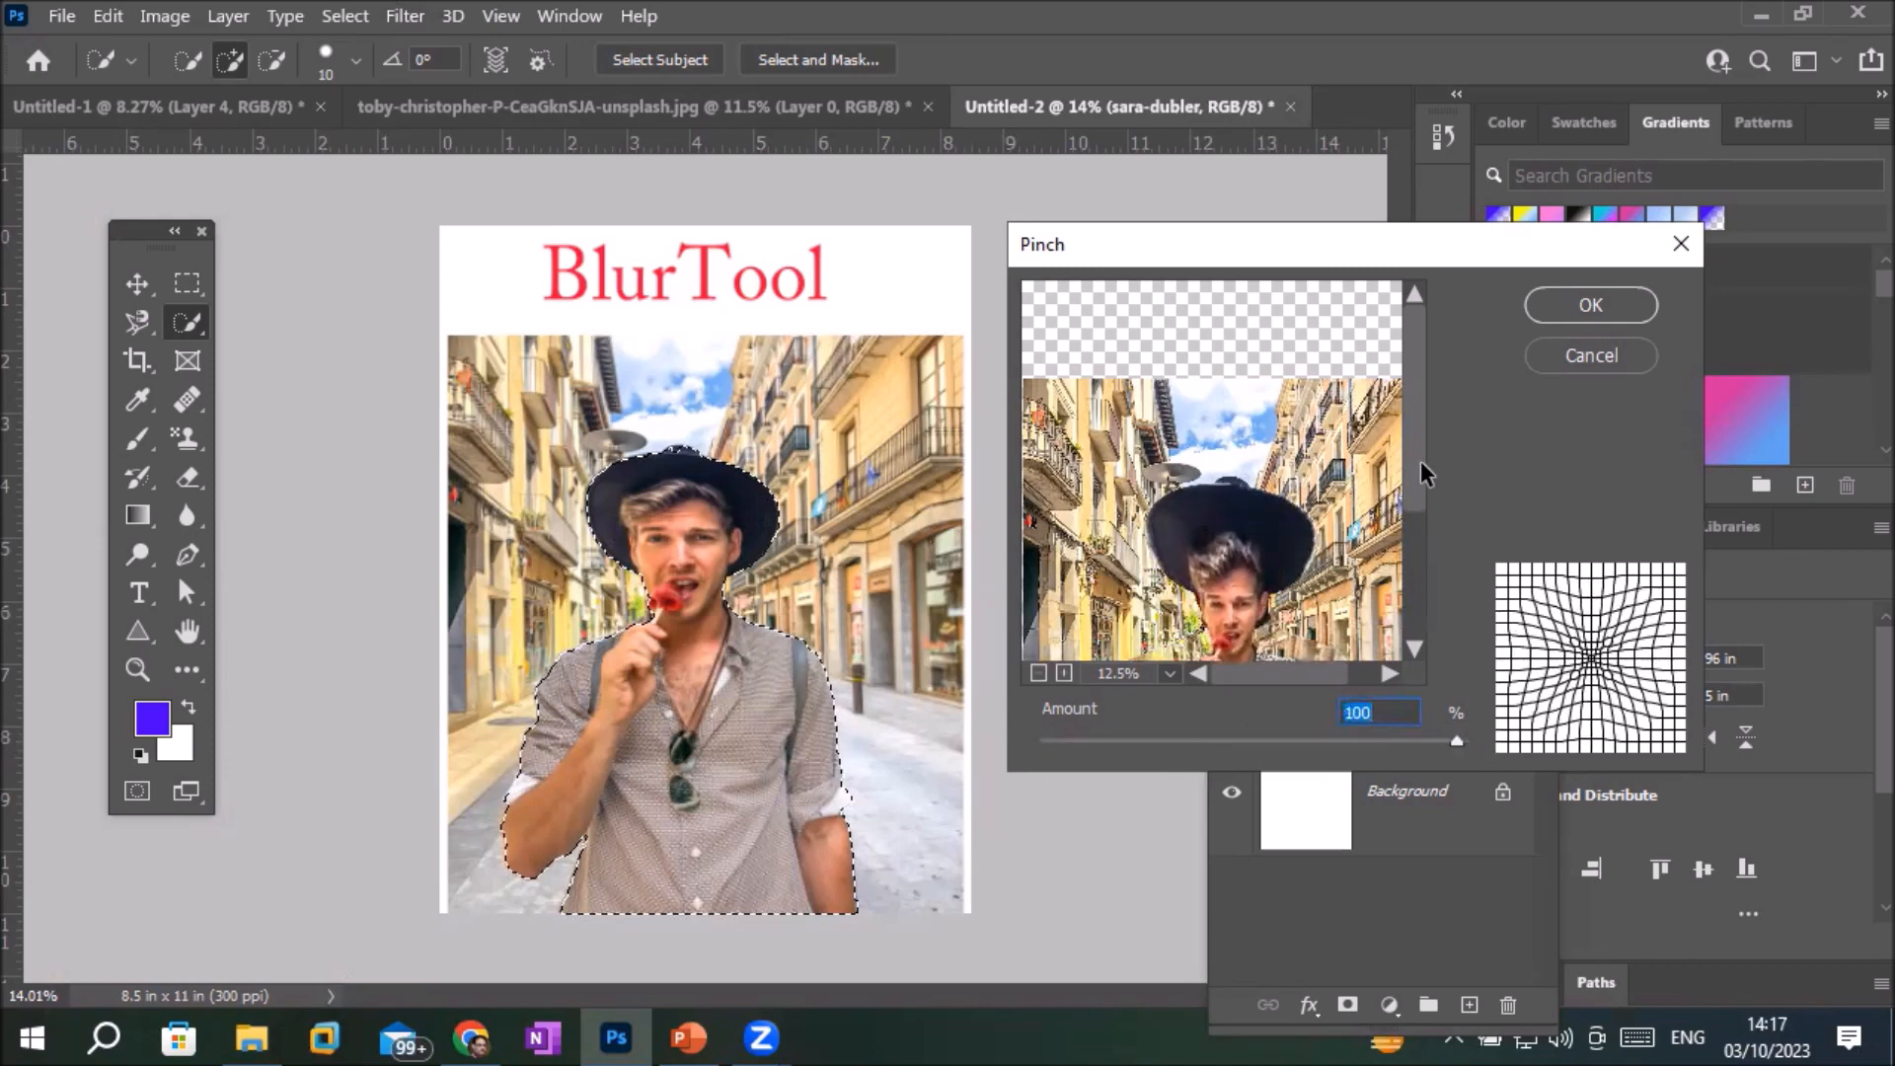
left_click_drag(1419, 460, 1432, 614)
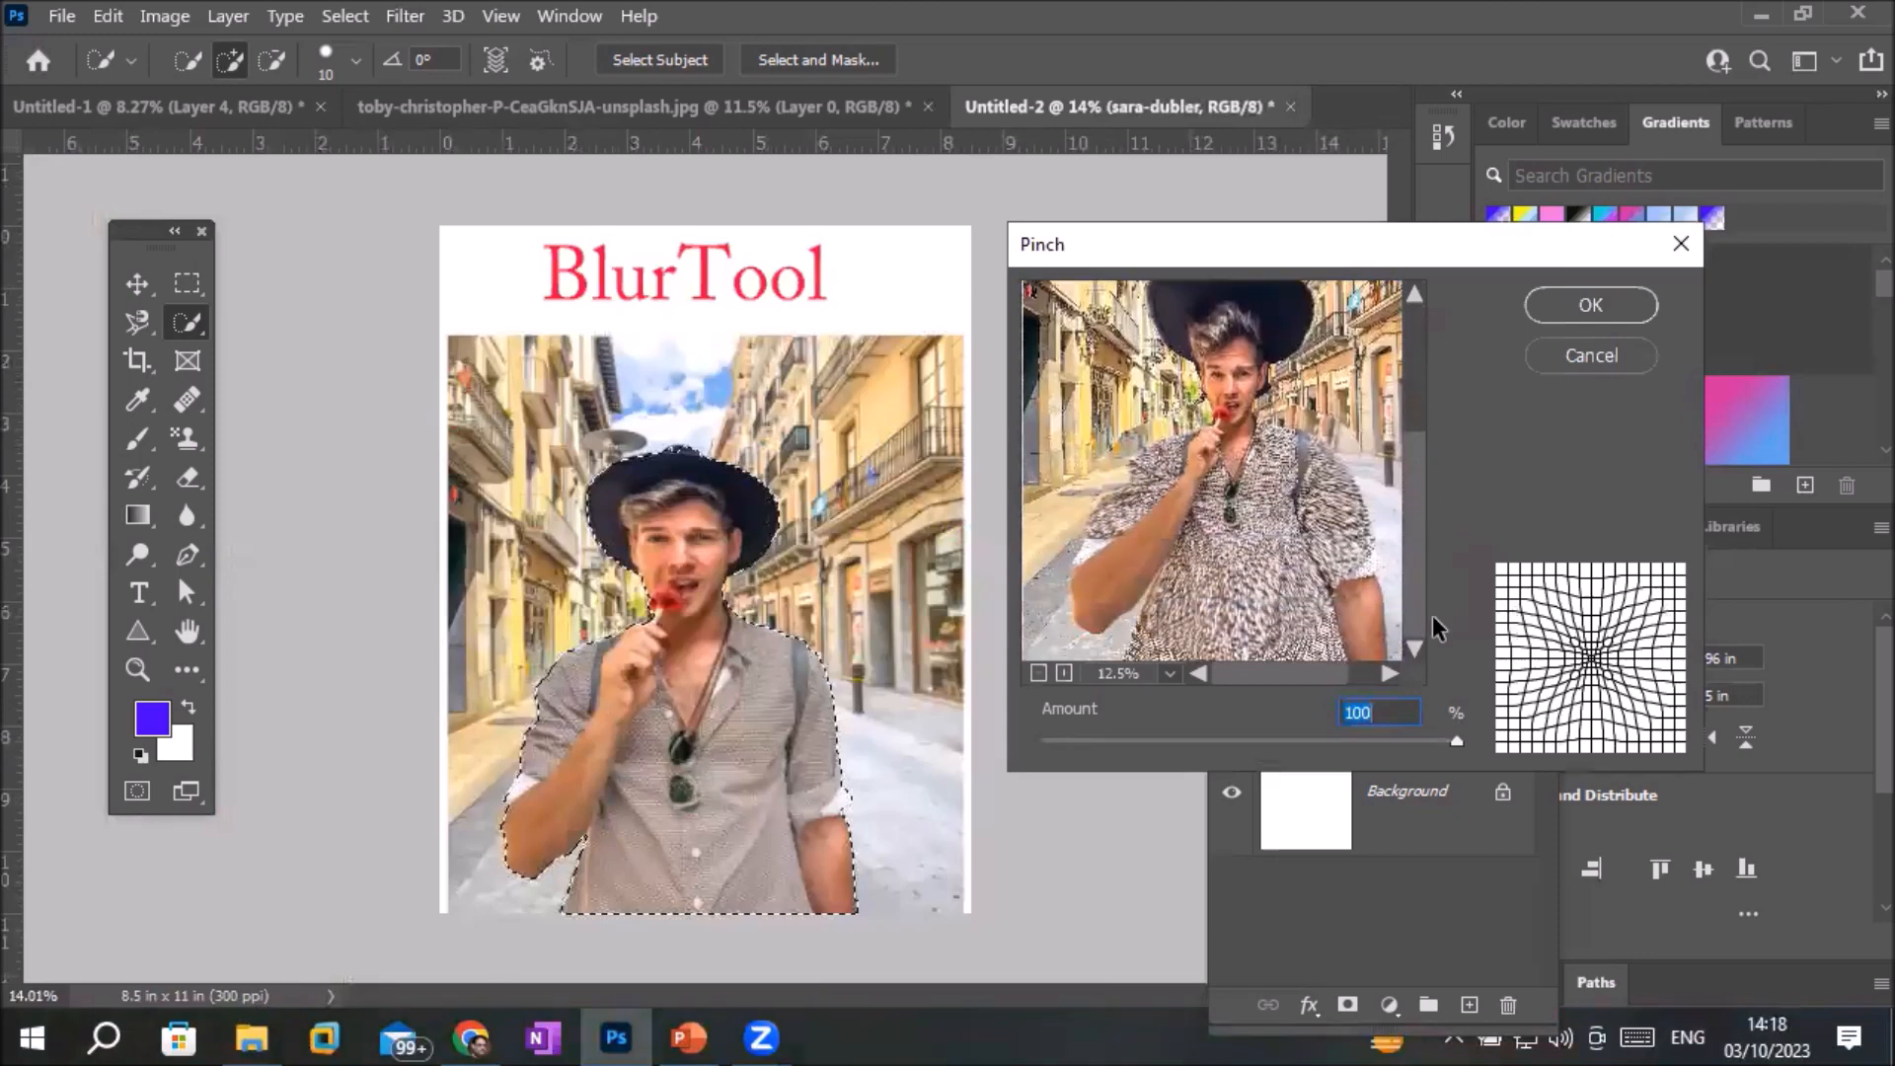
left_click(1589, 306)
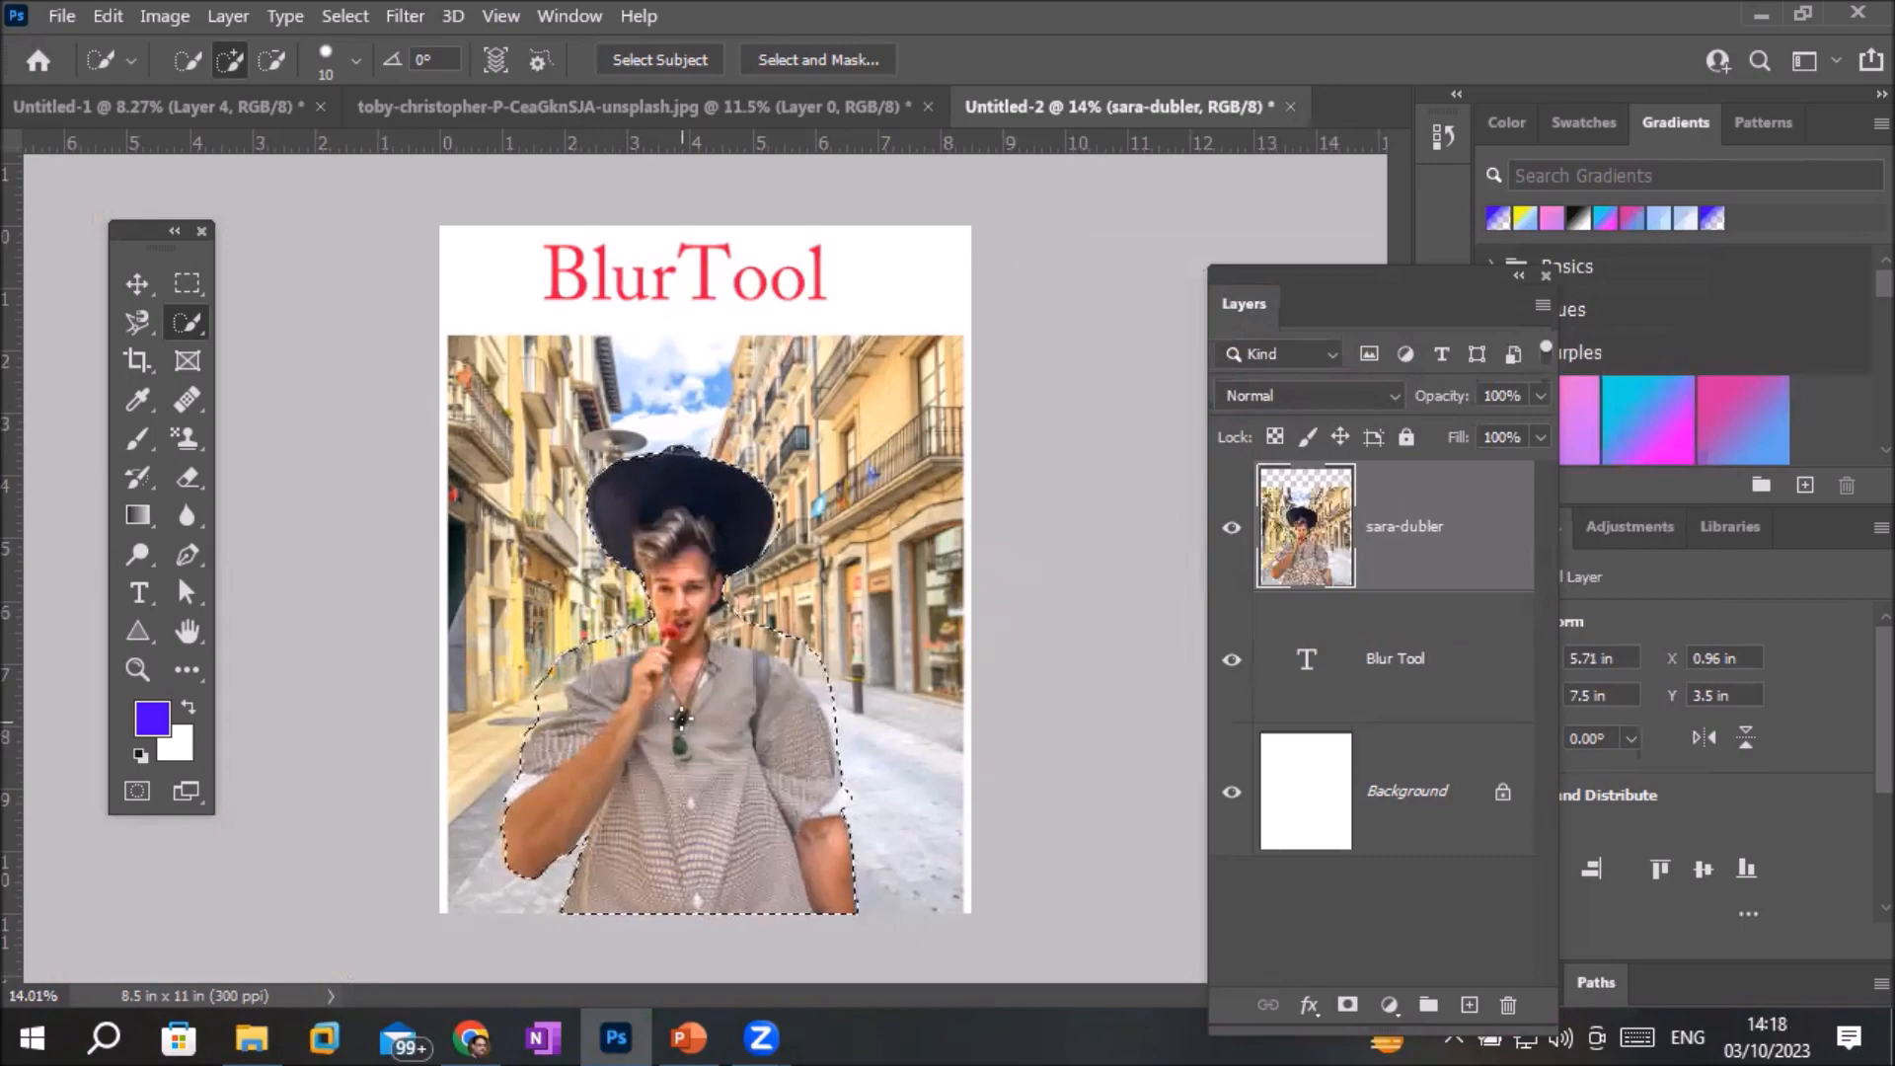
scroll(683, 716, "down", 1)
scroll(683, 715, "up", 4)
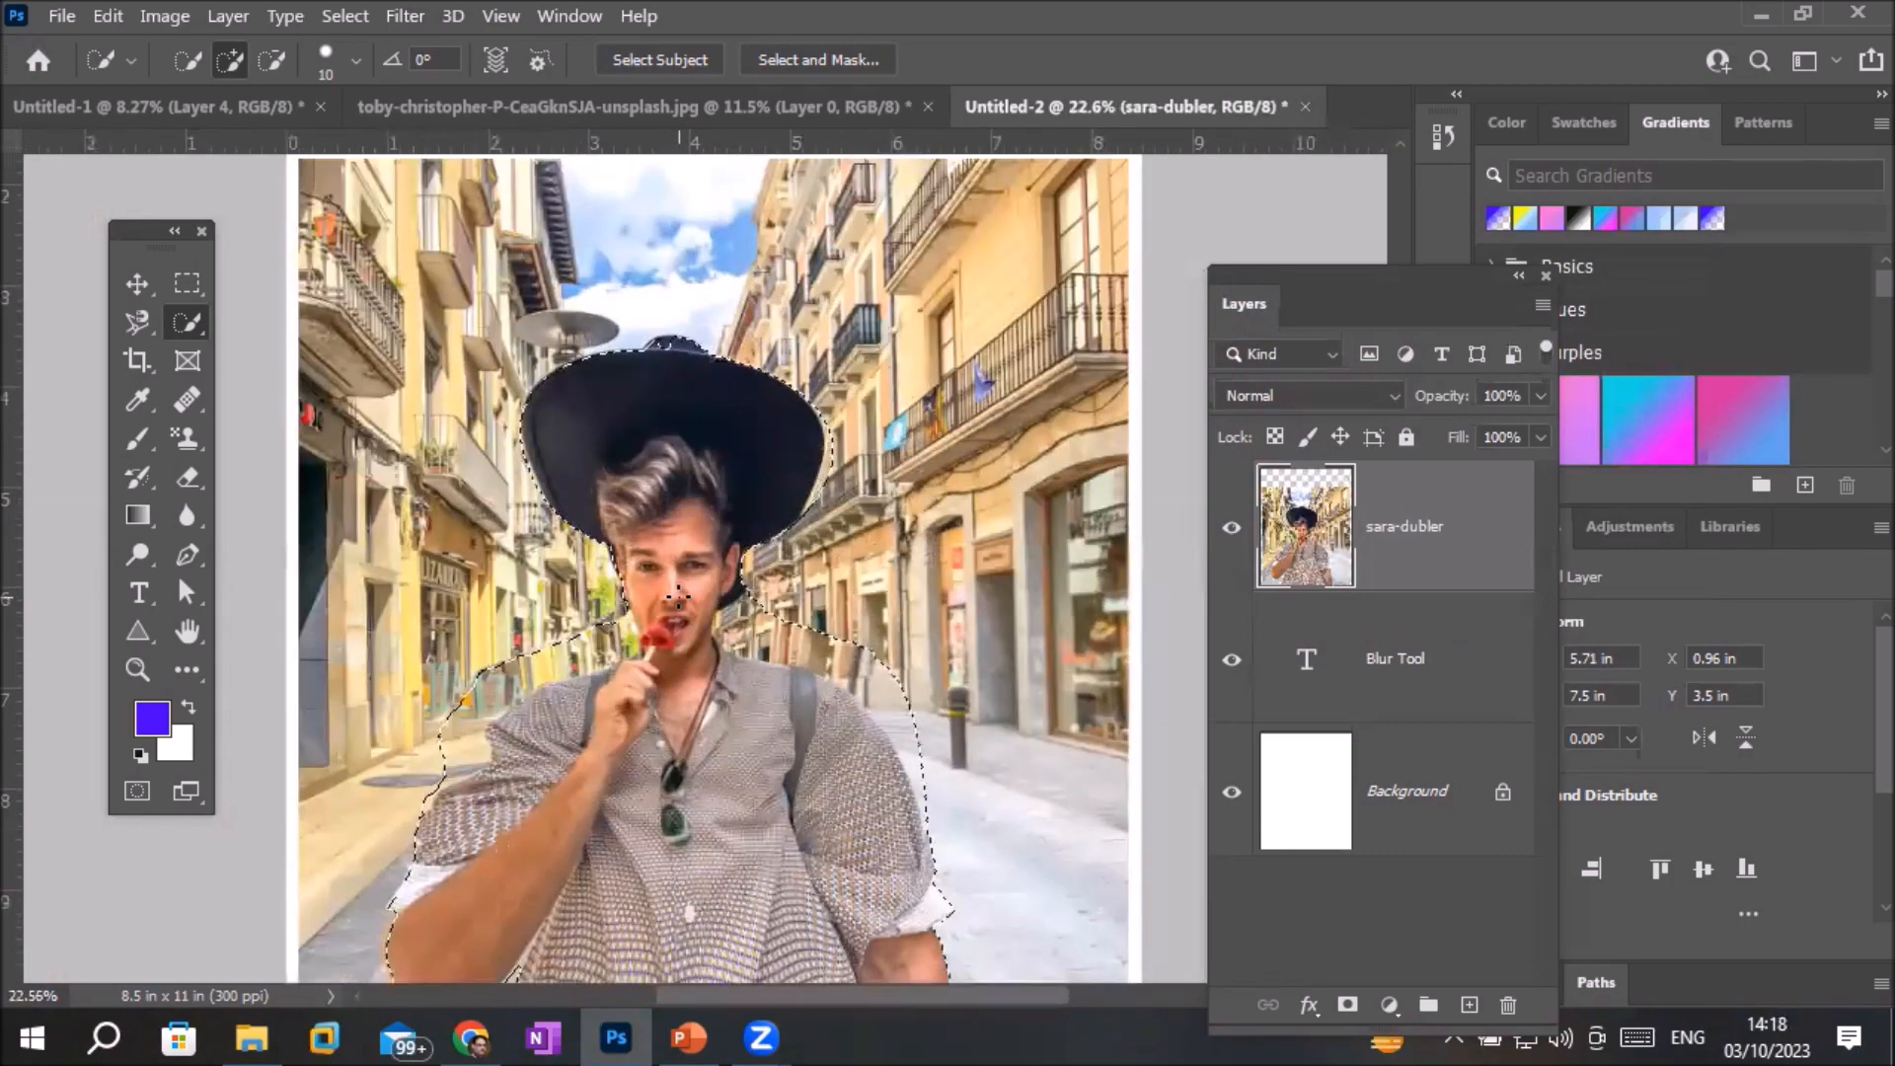
scroll(684, 599, "up", 2)
scroll(683, 599, "down", 4)
scroll(683, 598, "down", 2)
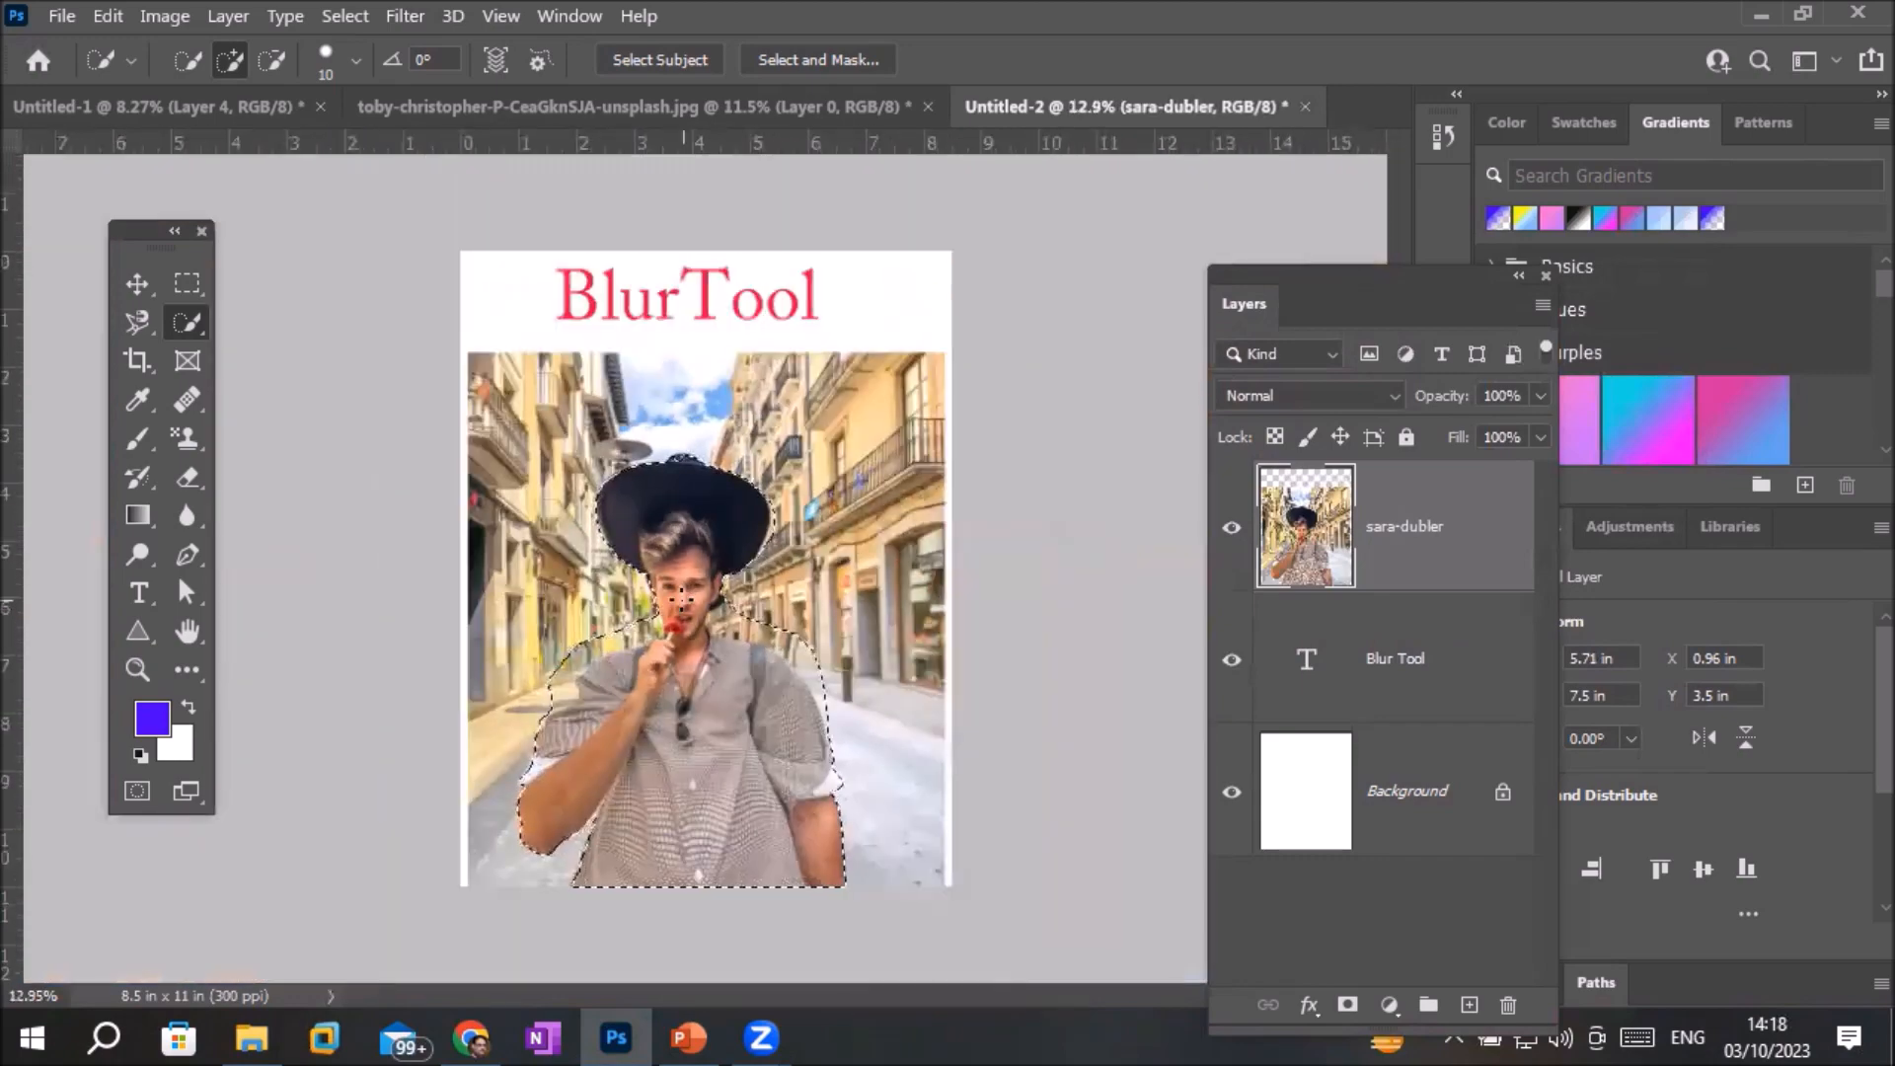
left_click(404, 17)
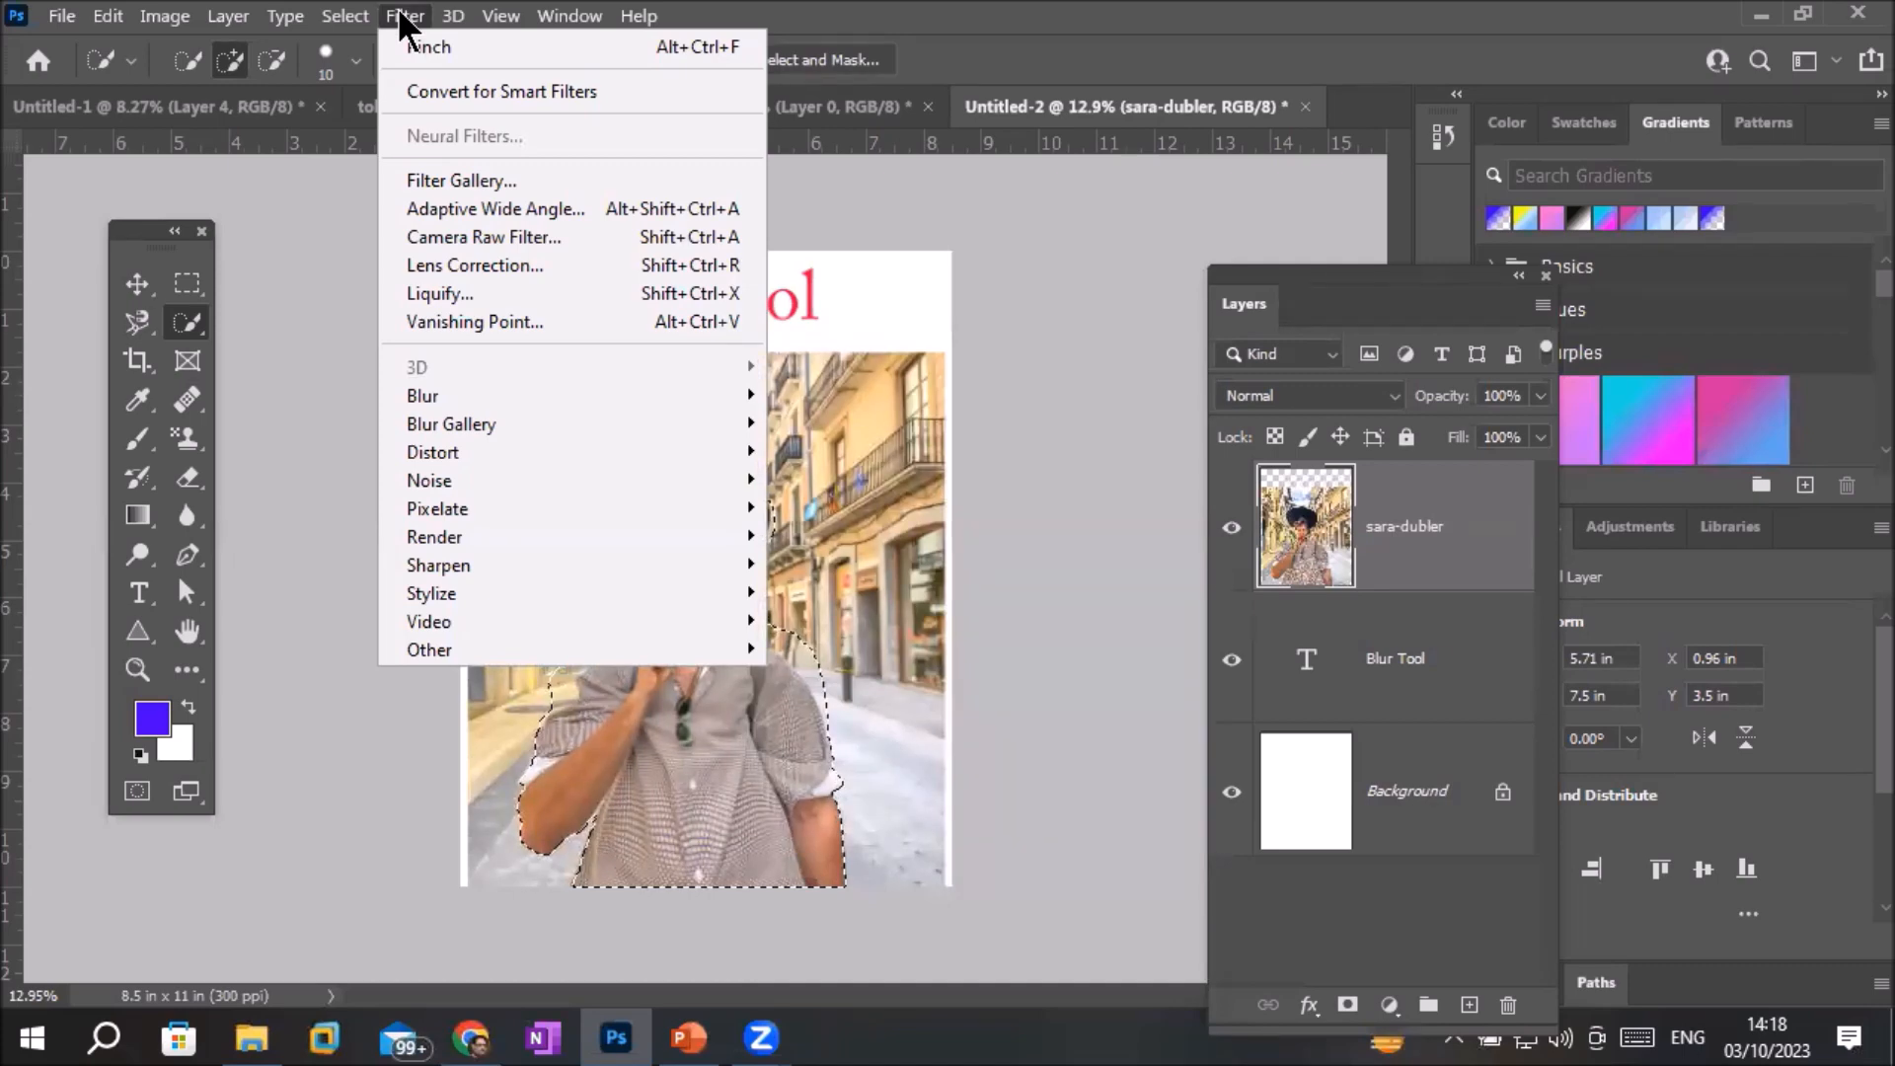
mouse_move(440, 563)
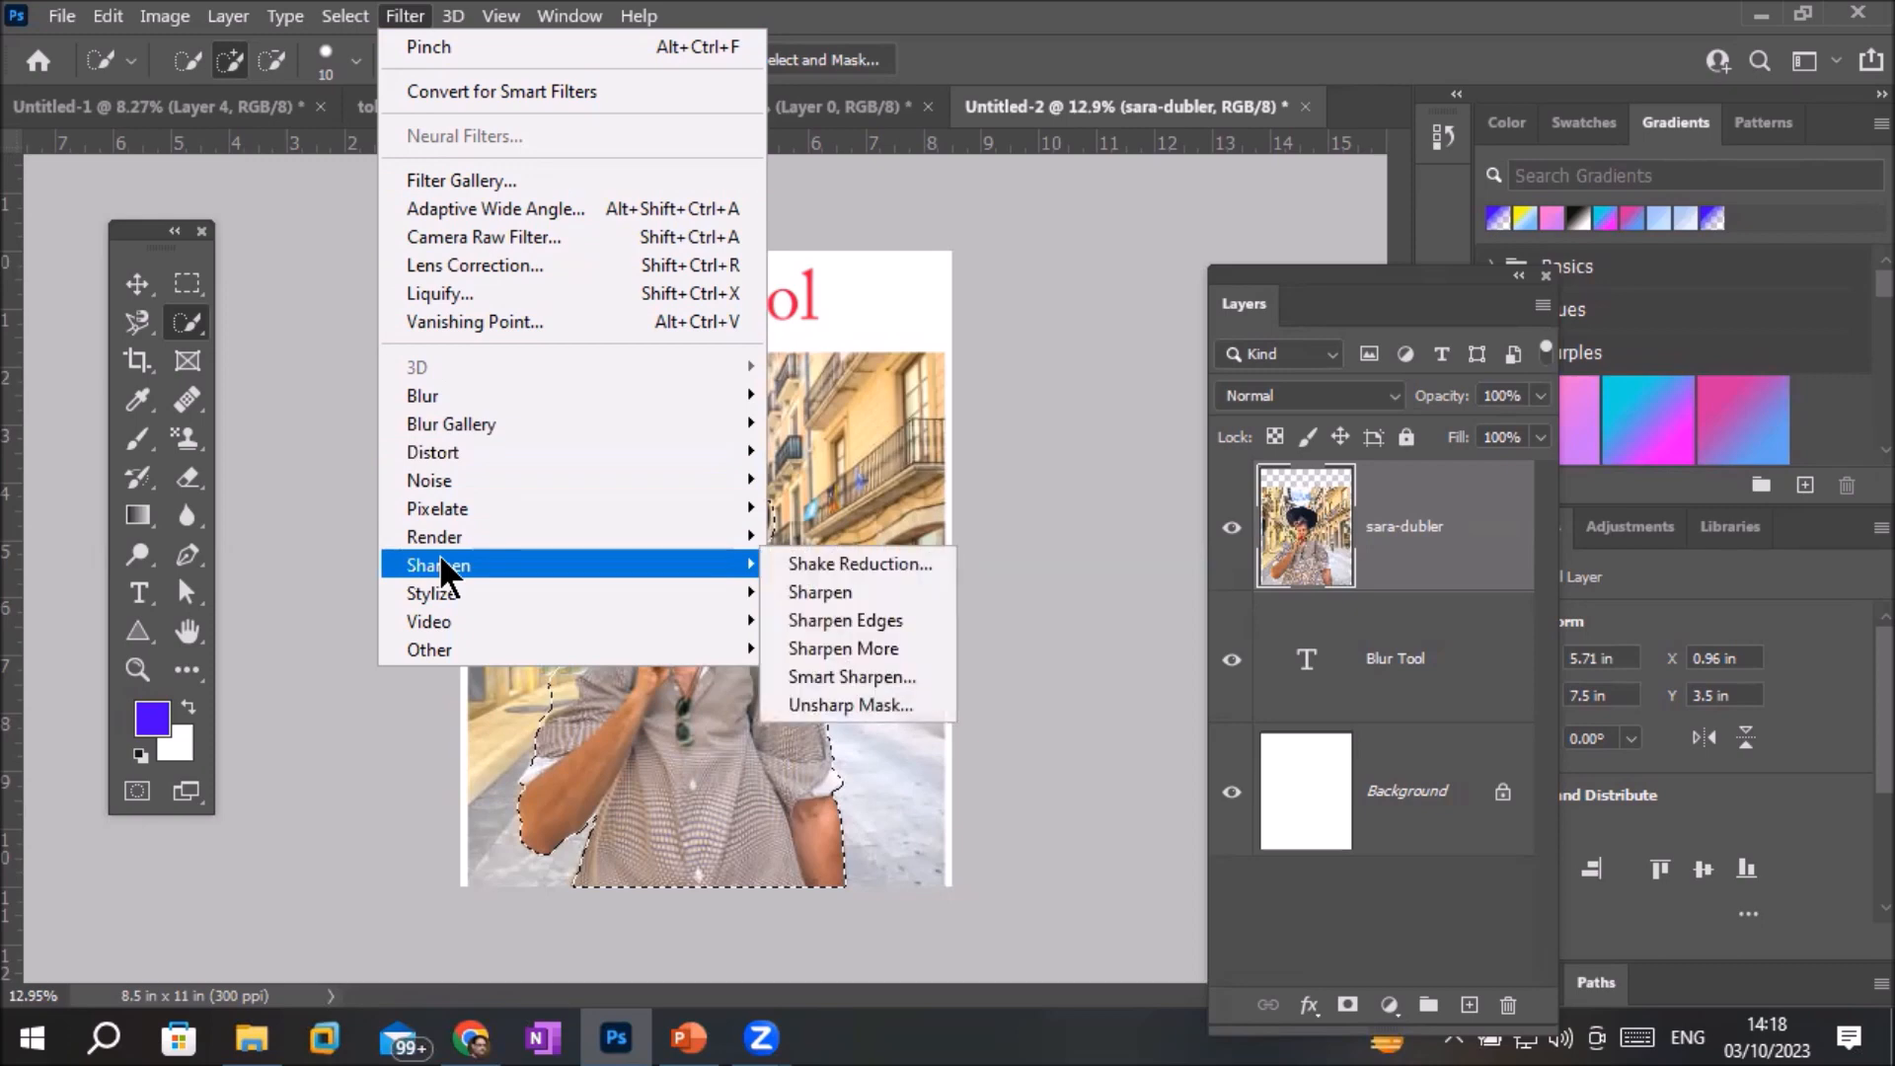
Undo the pinch distortion on the man and clear the selection, with the Blur tool active
left_click(188, 515)
left_click(188, 516)
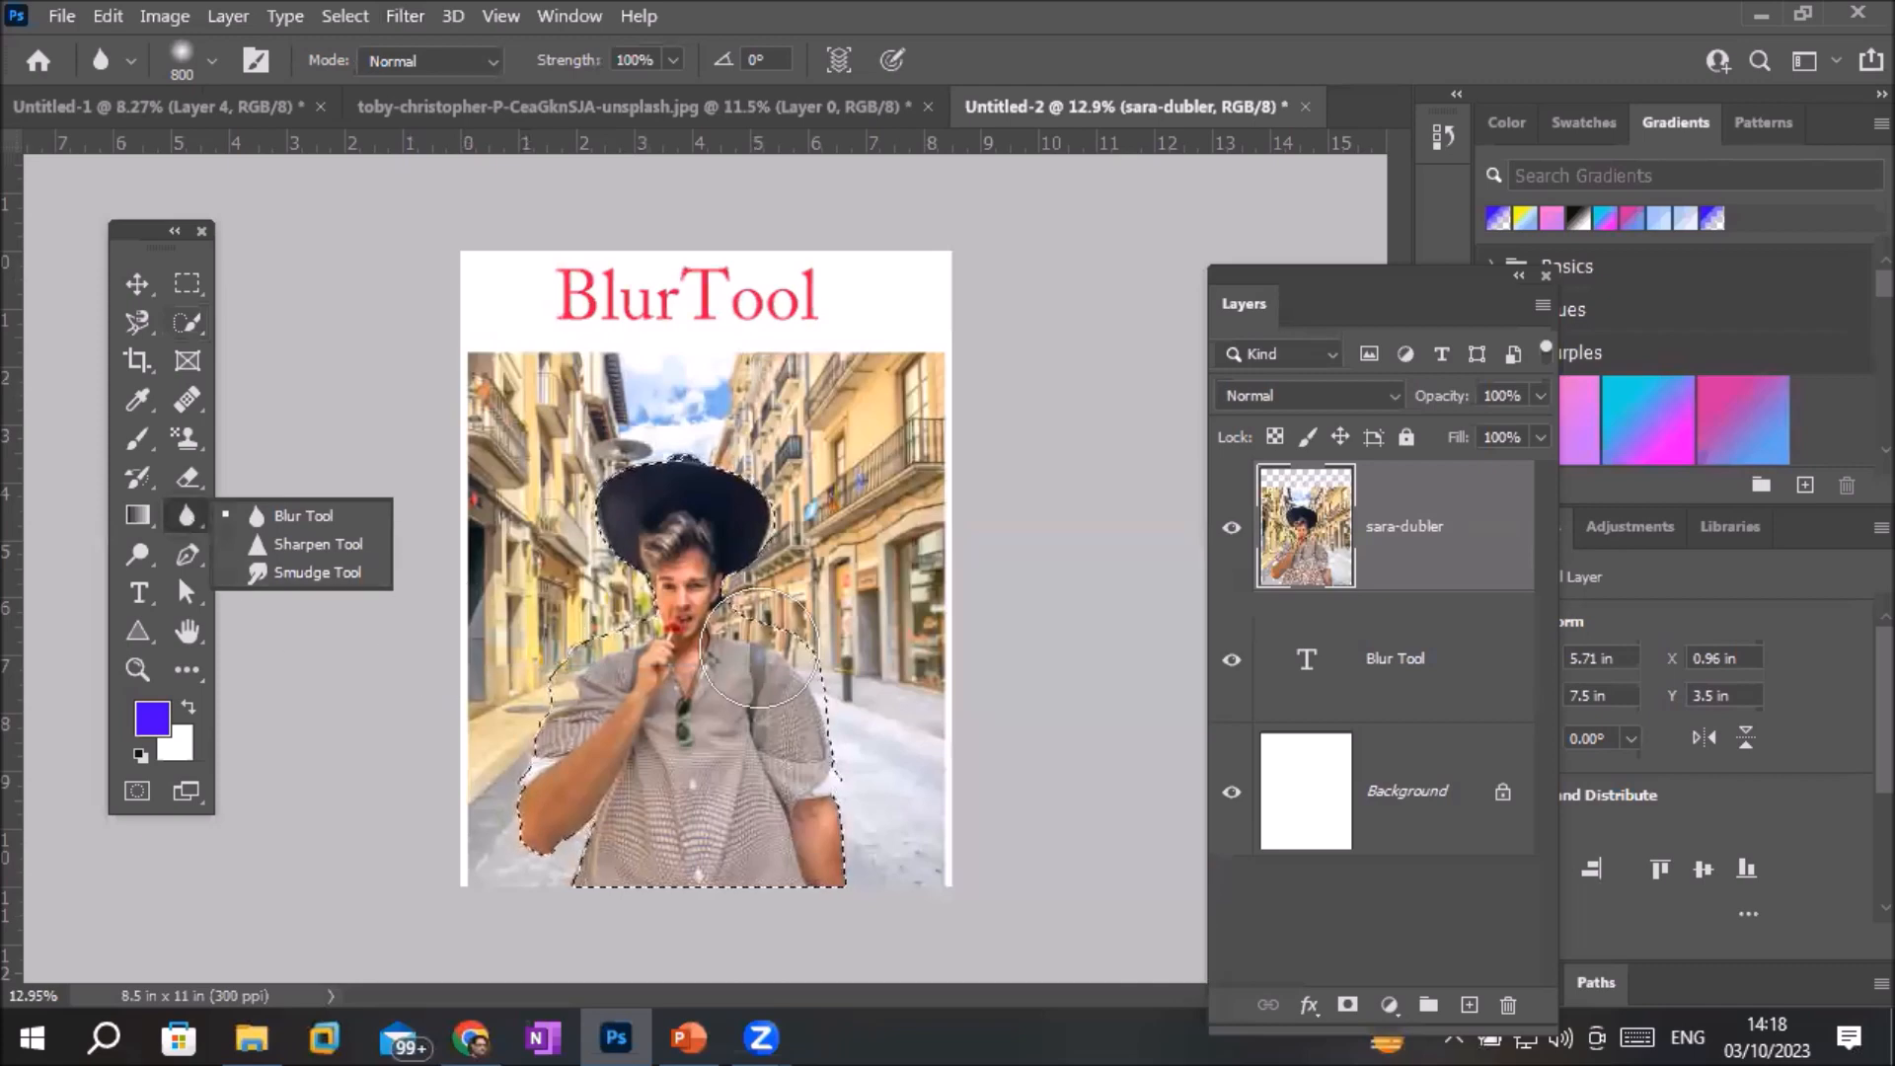
key("ctrl+z")
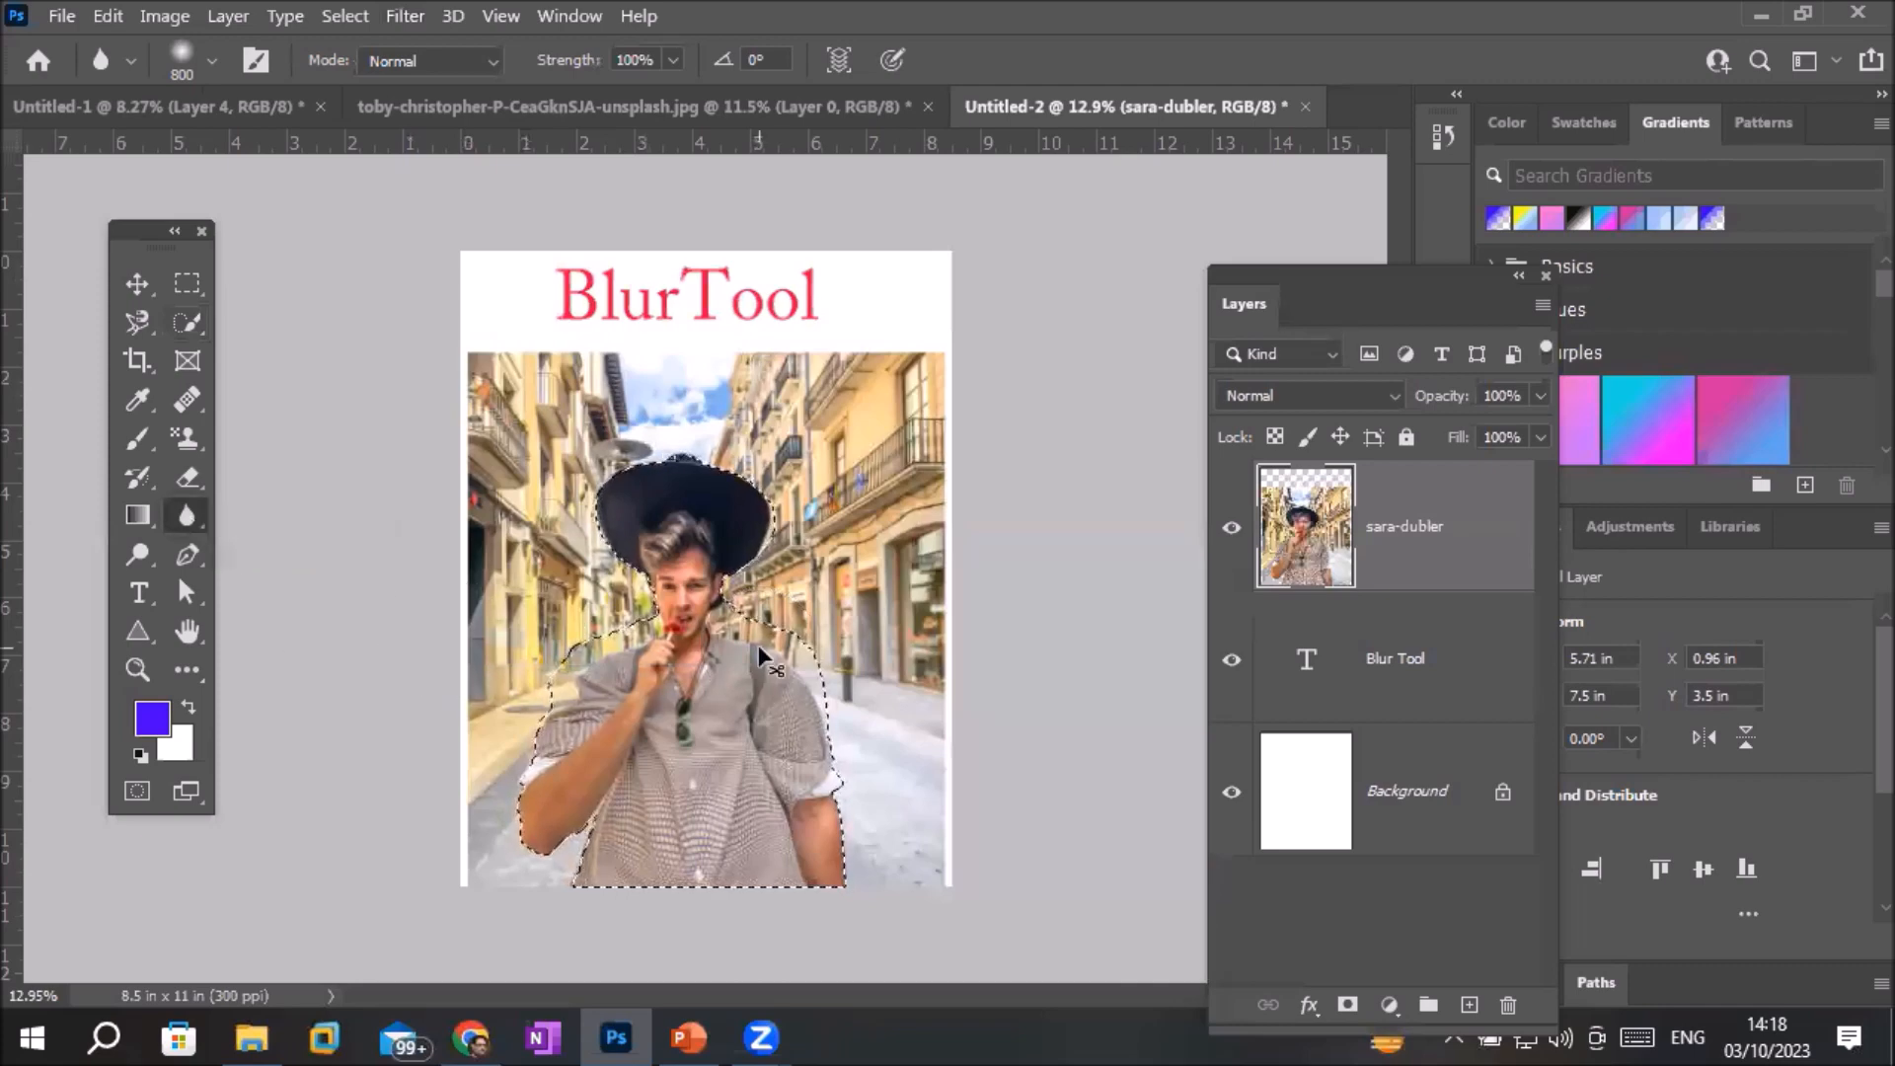
key("ctrl+shift+i")
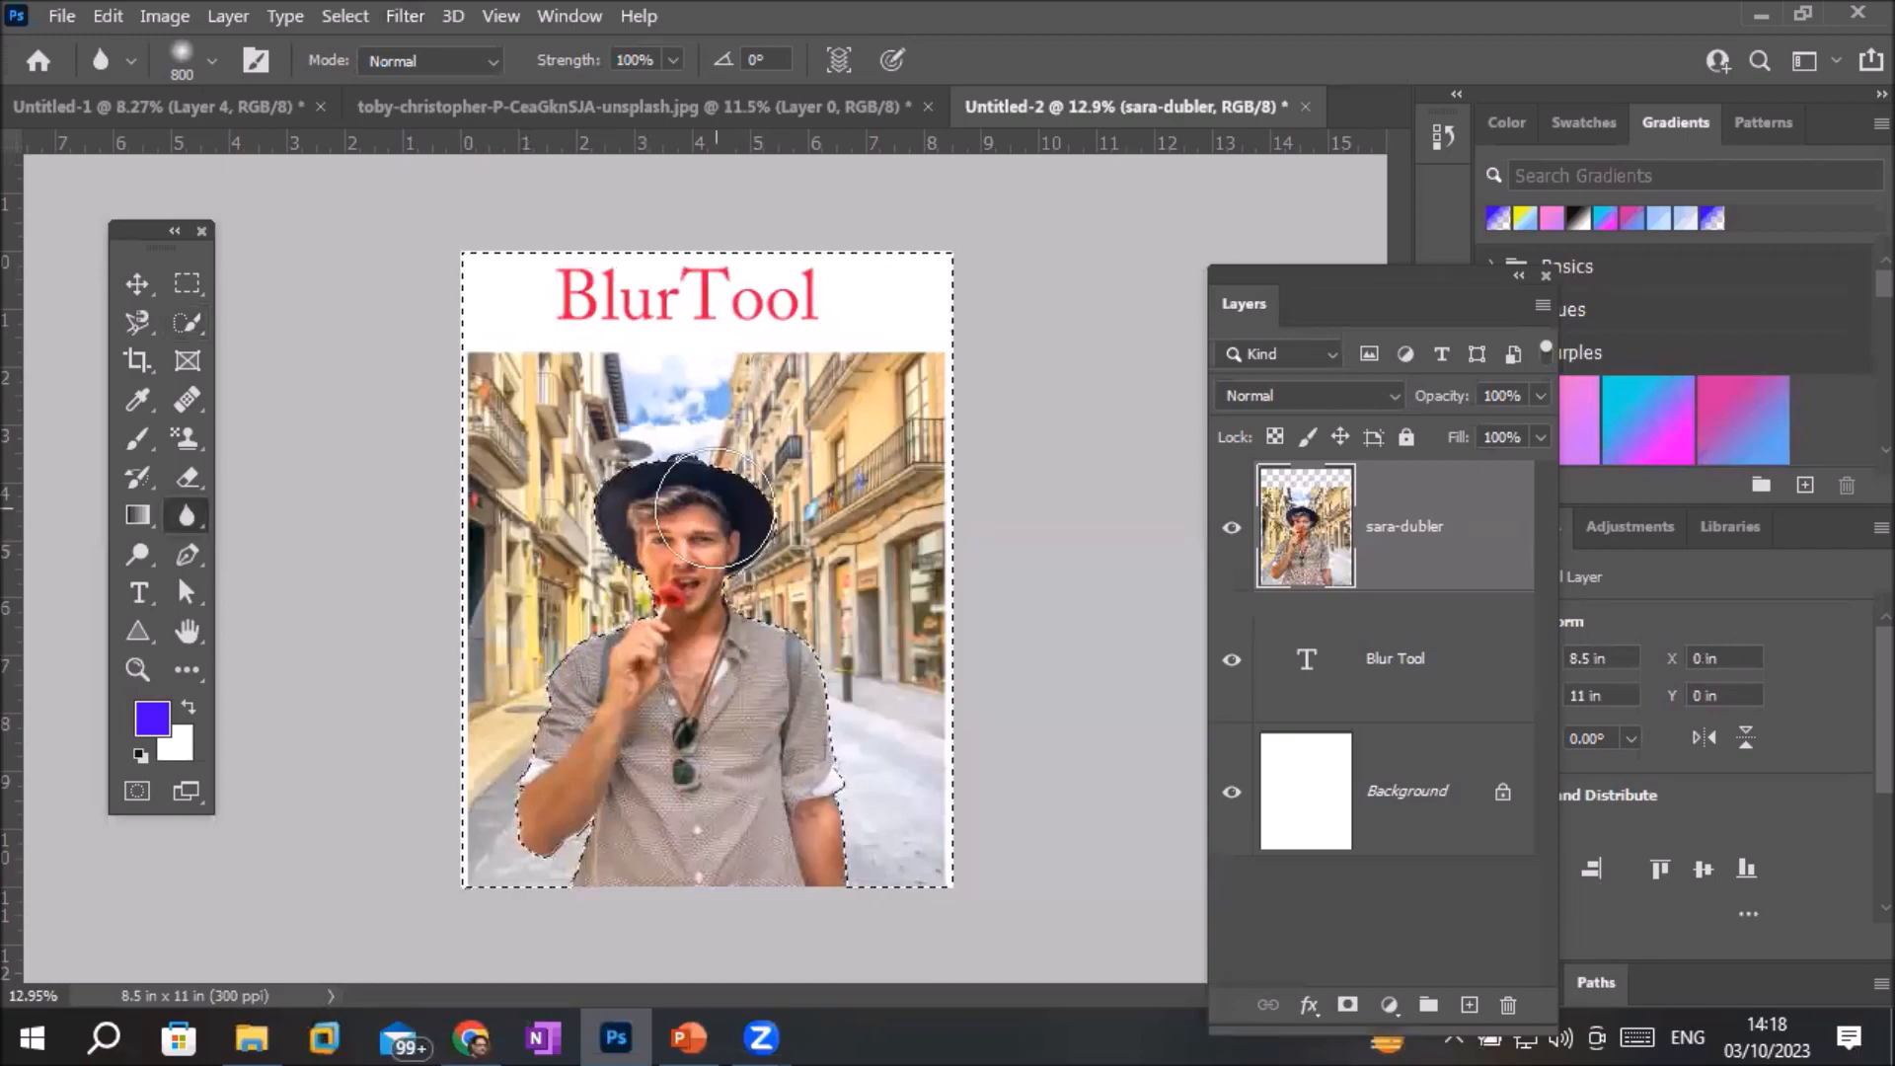
key("ctrl+d")
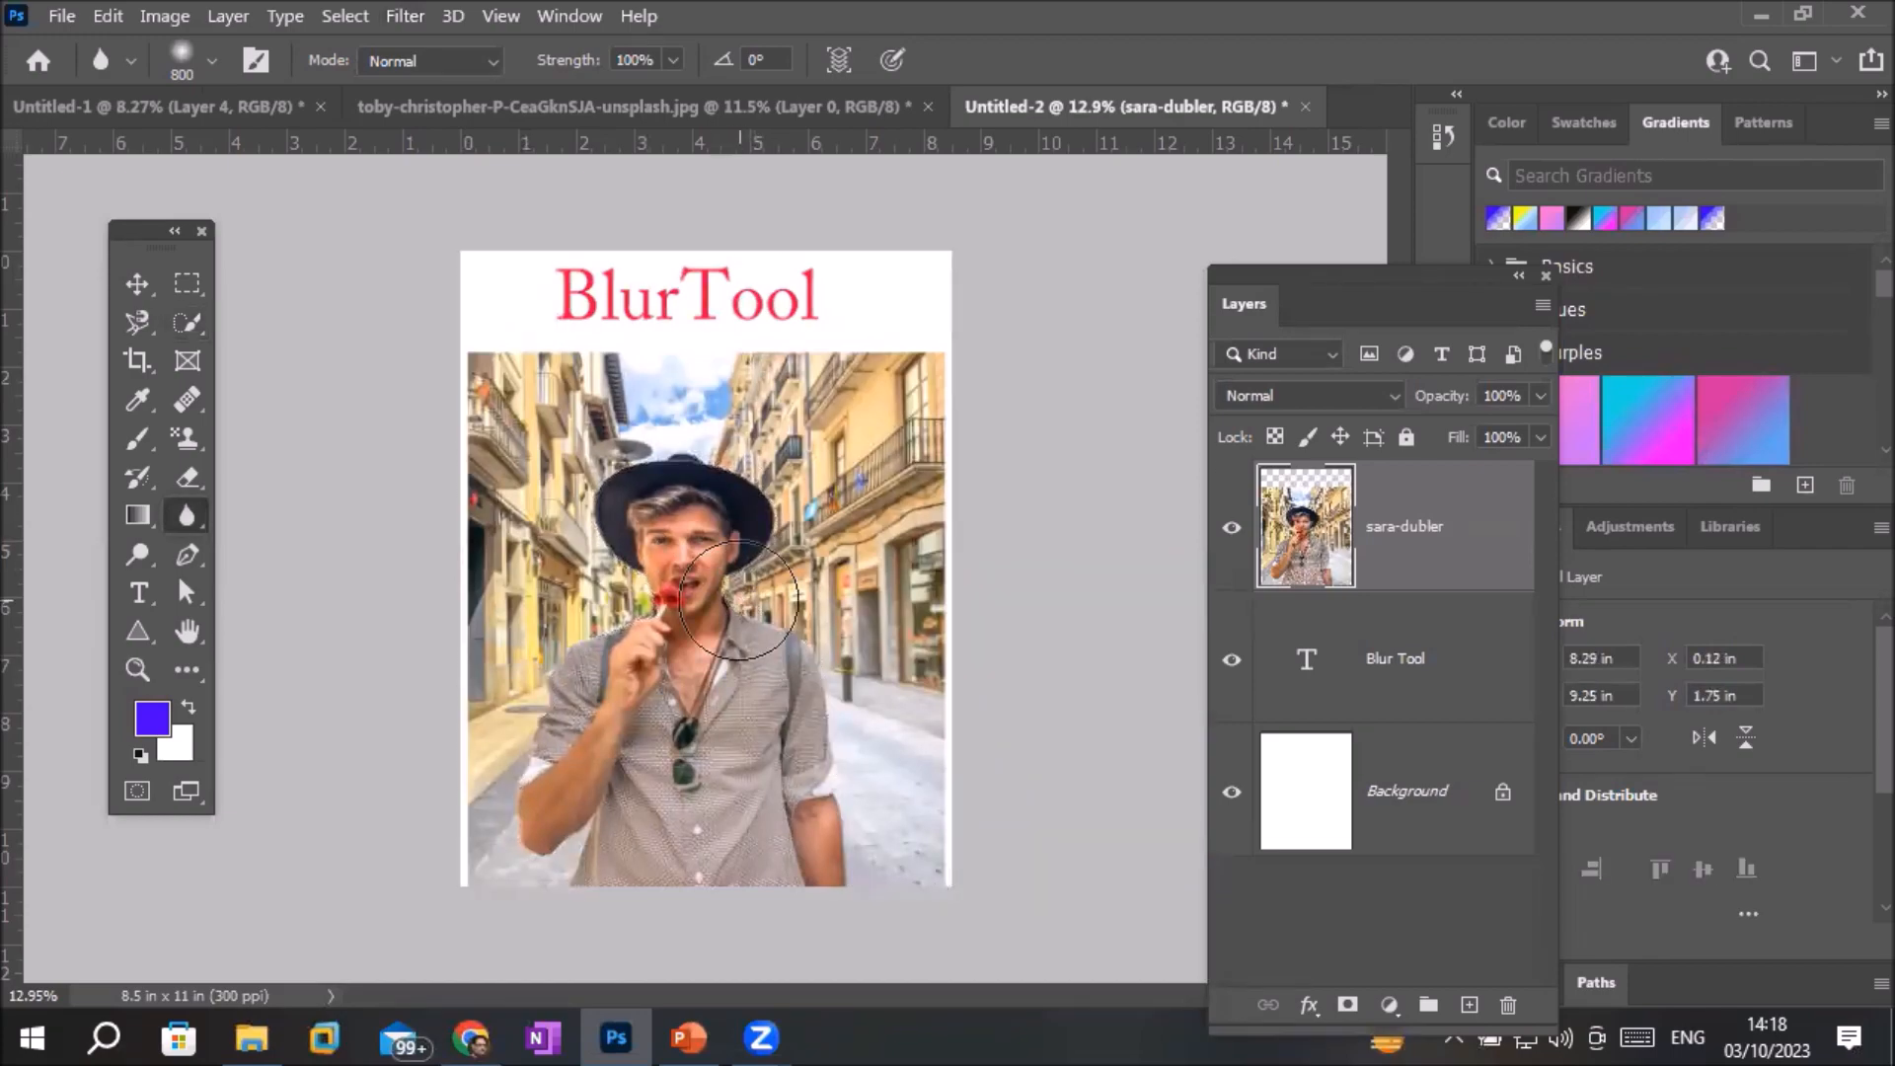
Switch to the Sharpen tool and sharpen the iris of the man's left eye in a close-up
scroll(738, 600, "up", 6)
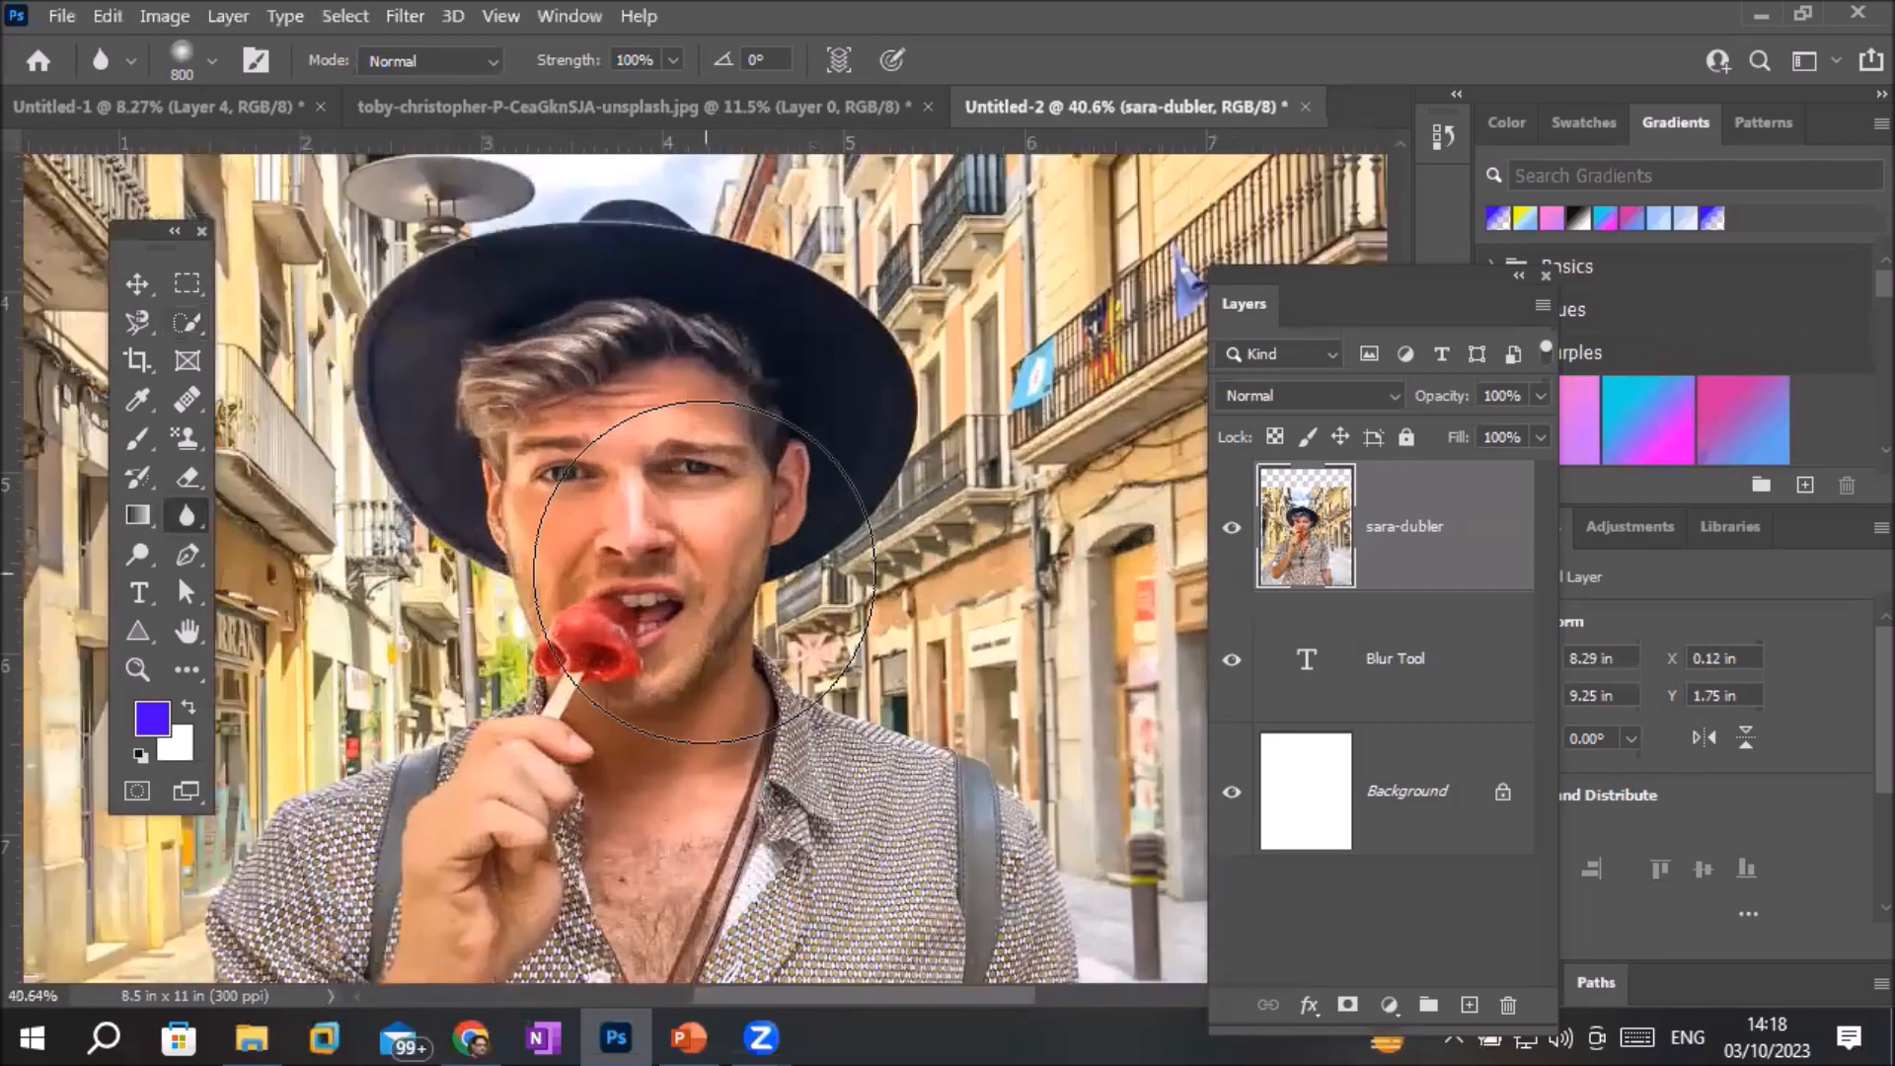
scroll(704, 571, "up", 2)
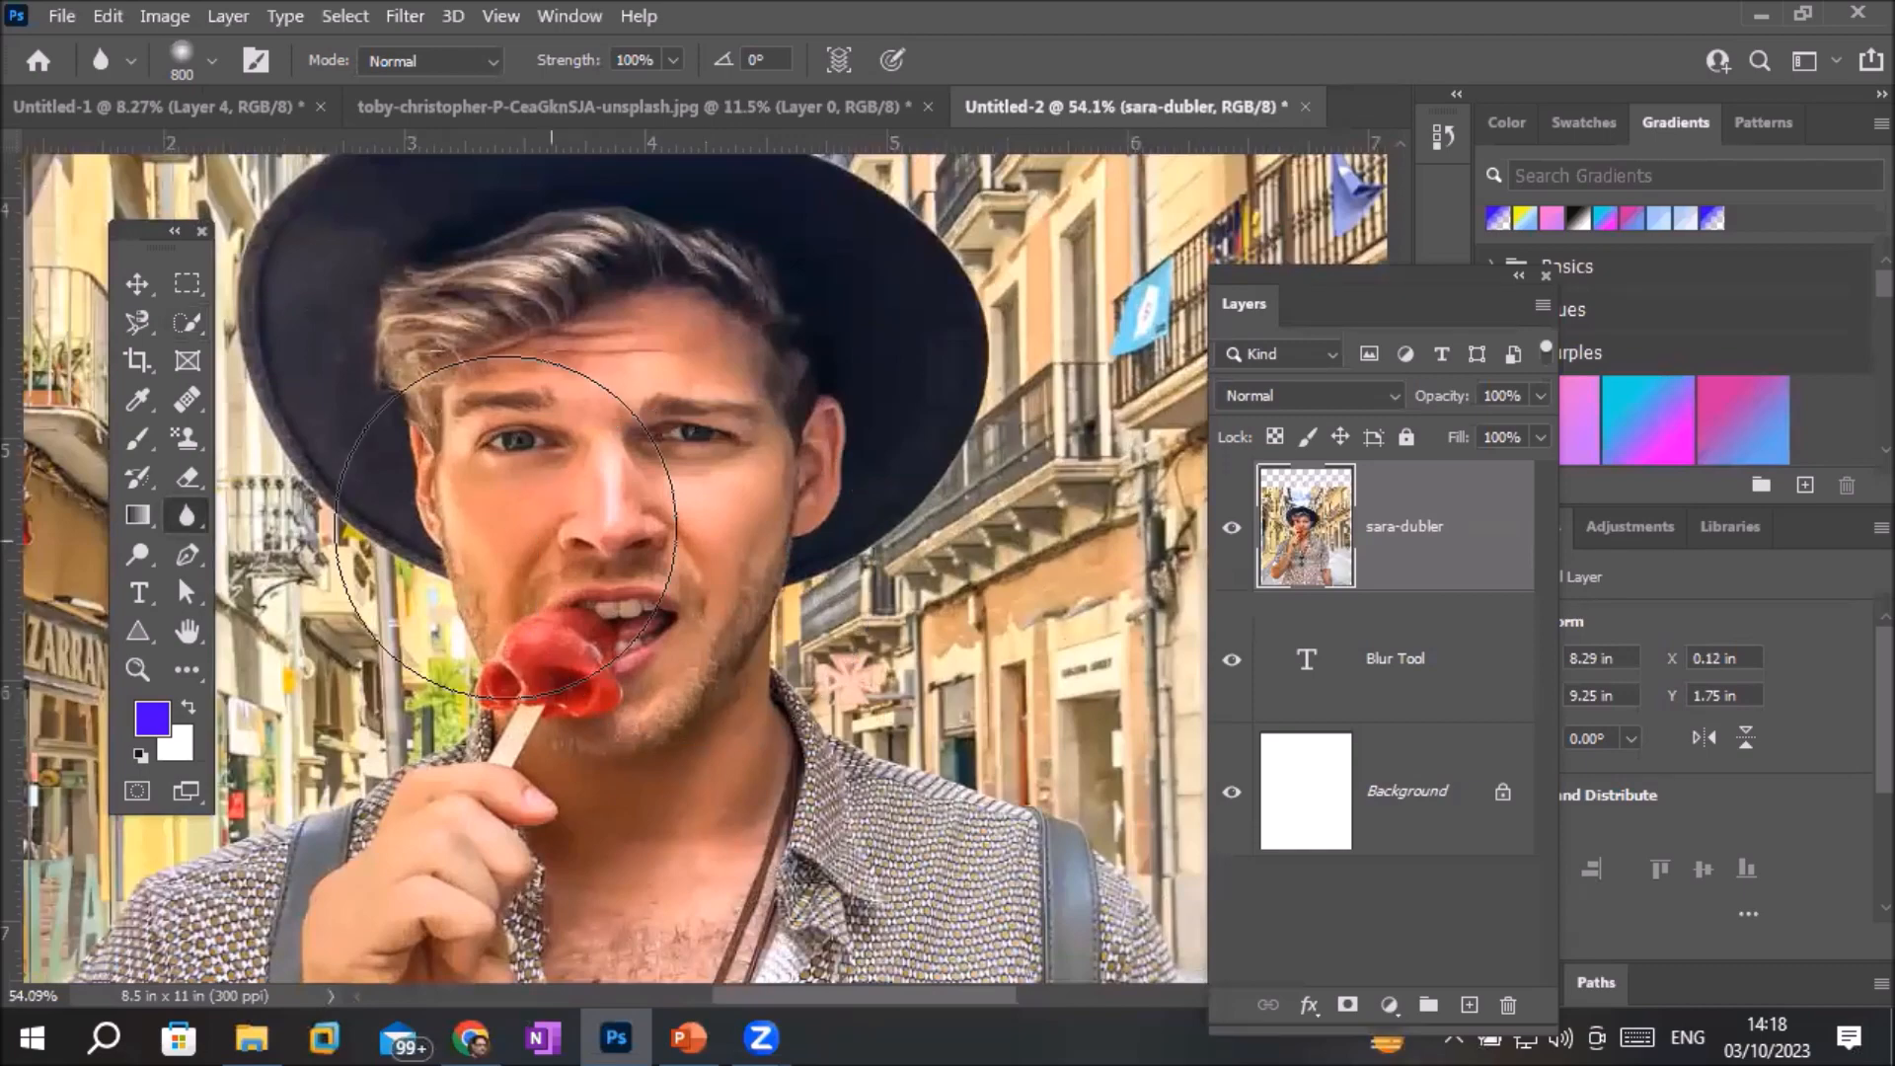
scroll(716, 582, "down", 1)
scroll(722, 586, "up", 6)
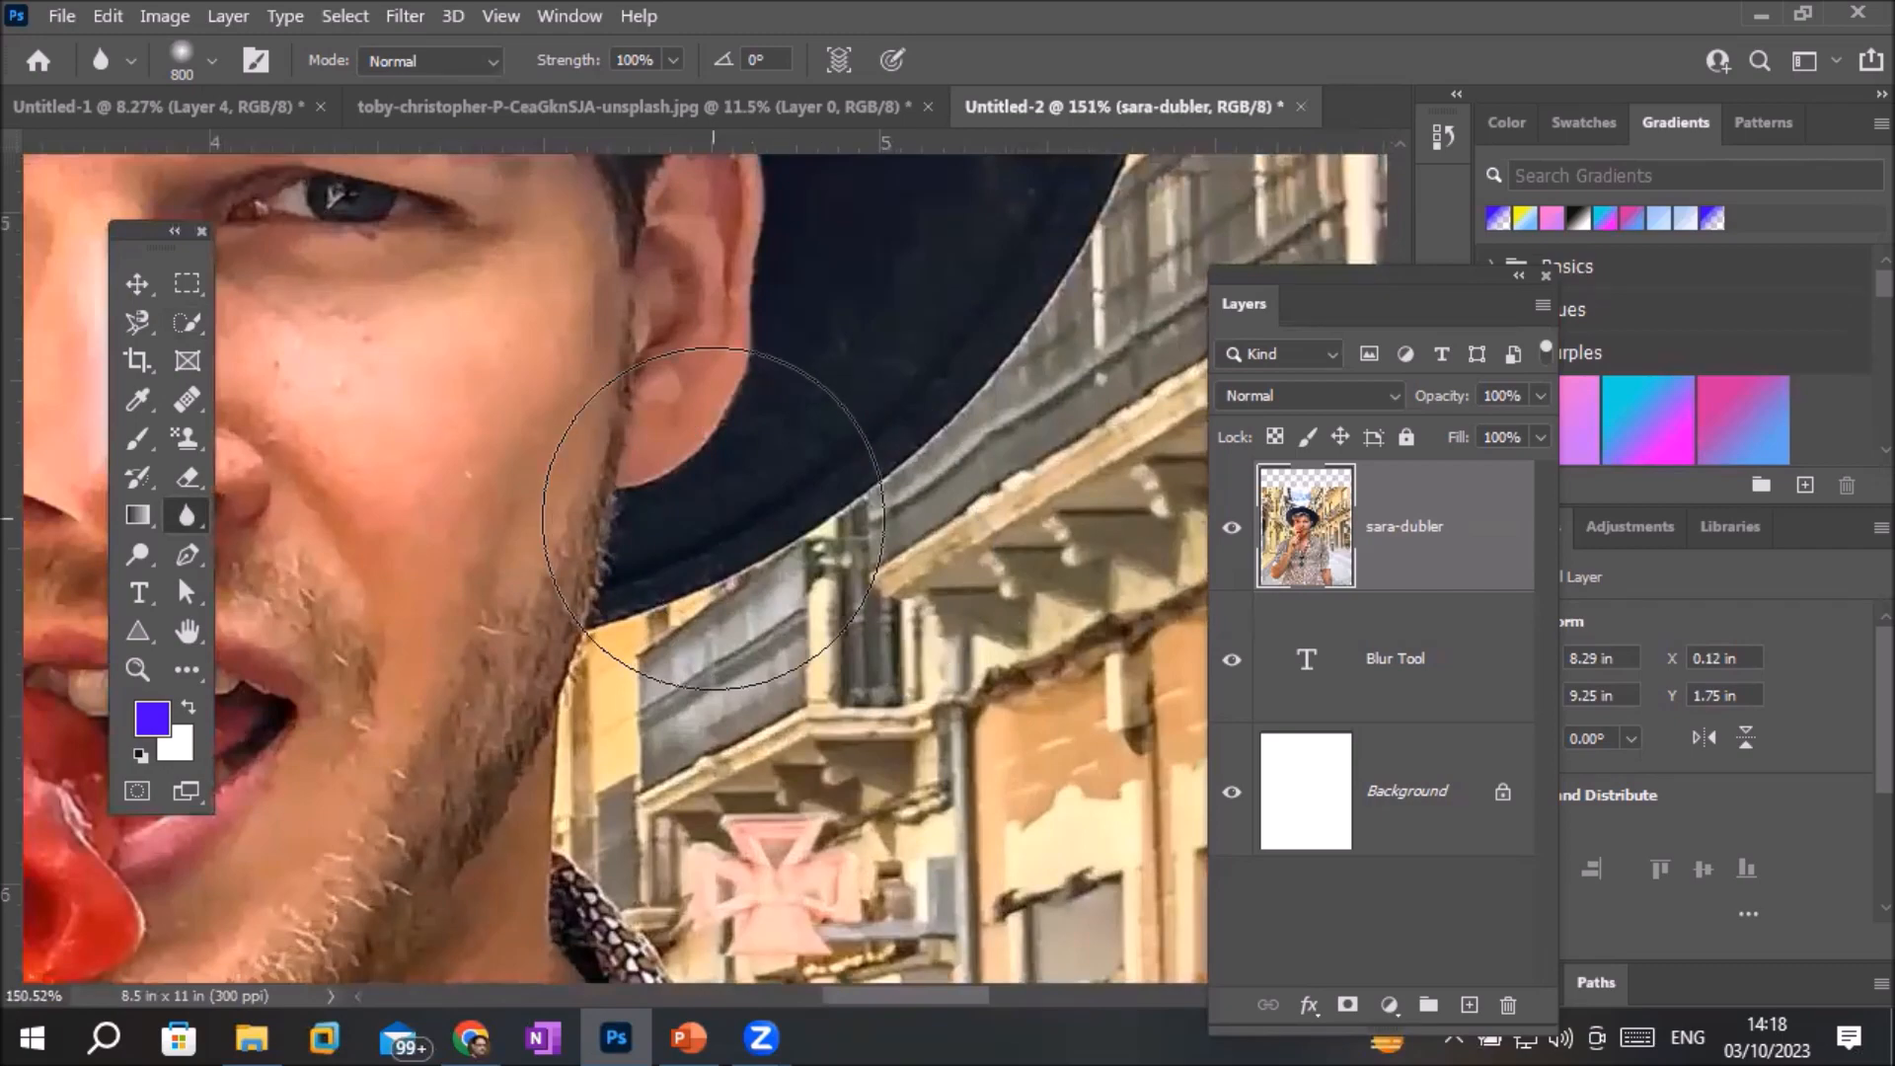
scroll(712, 518, "down", 3)
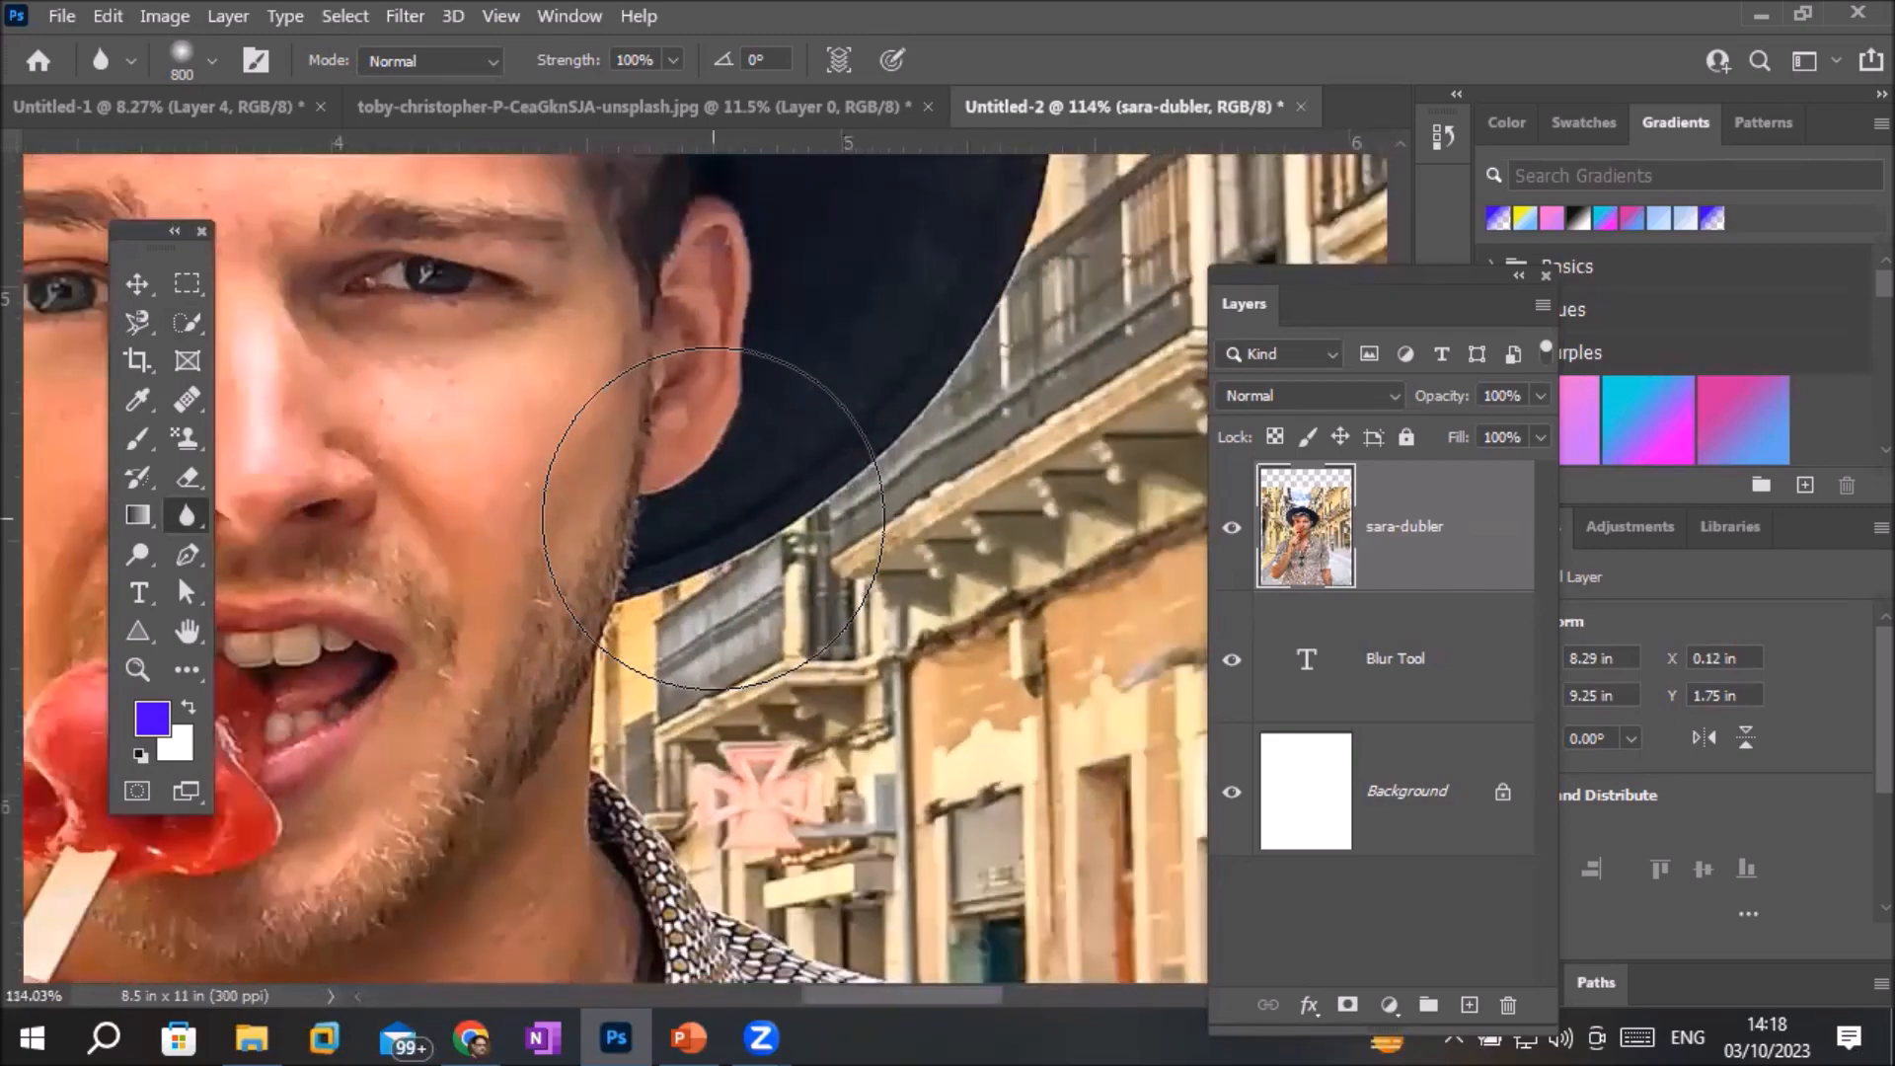
right_click(180, 516)
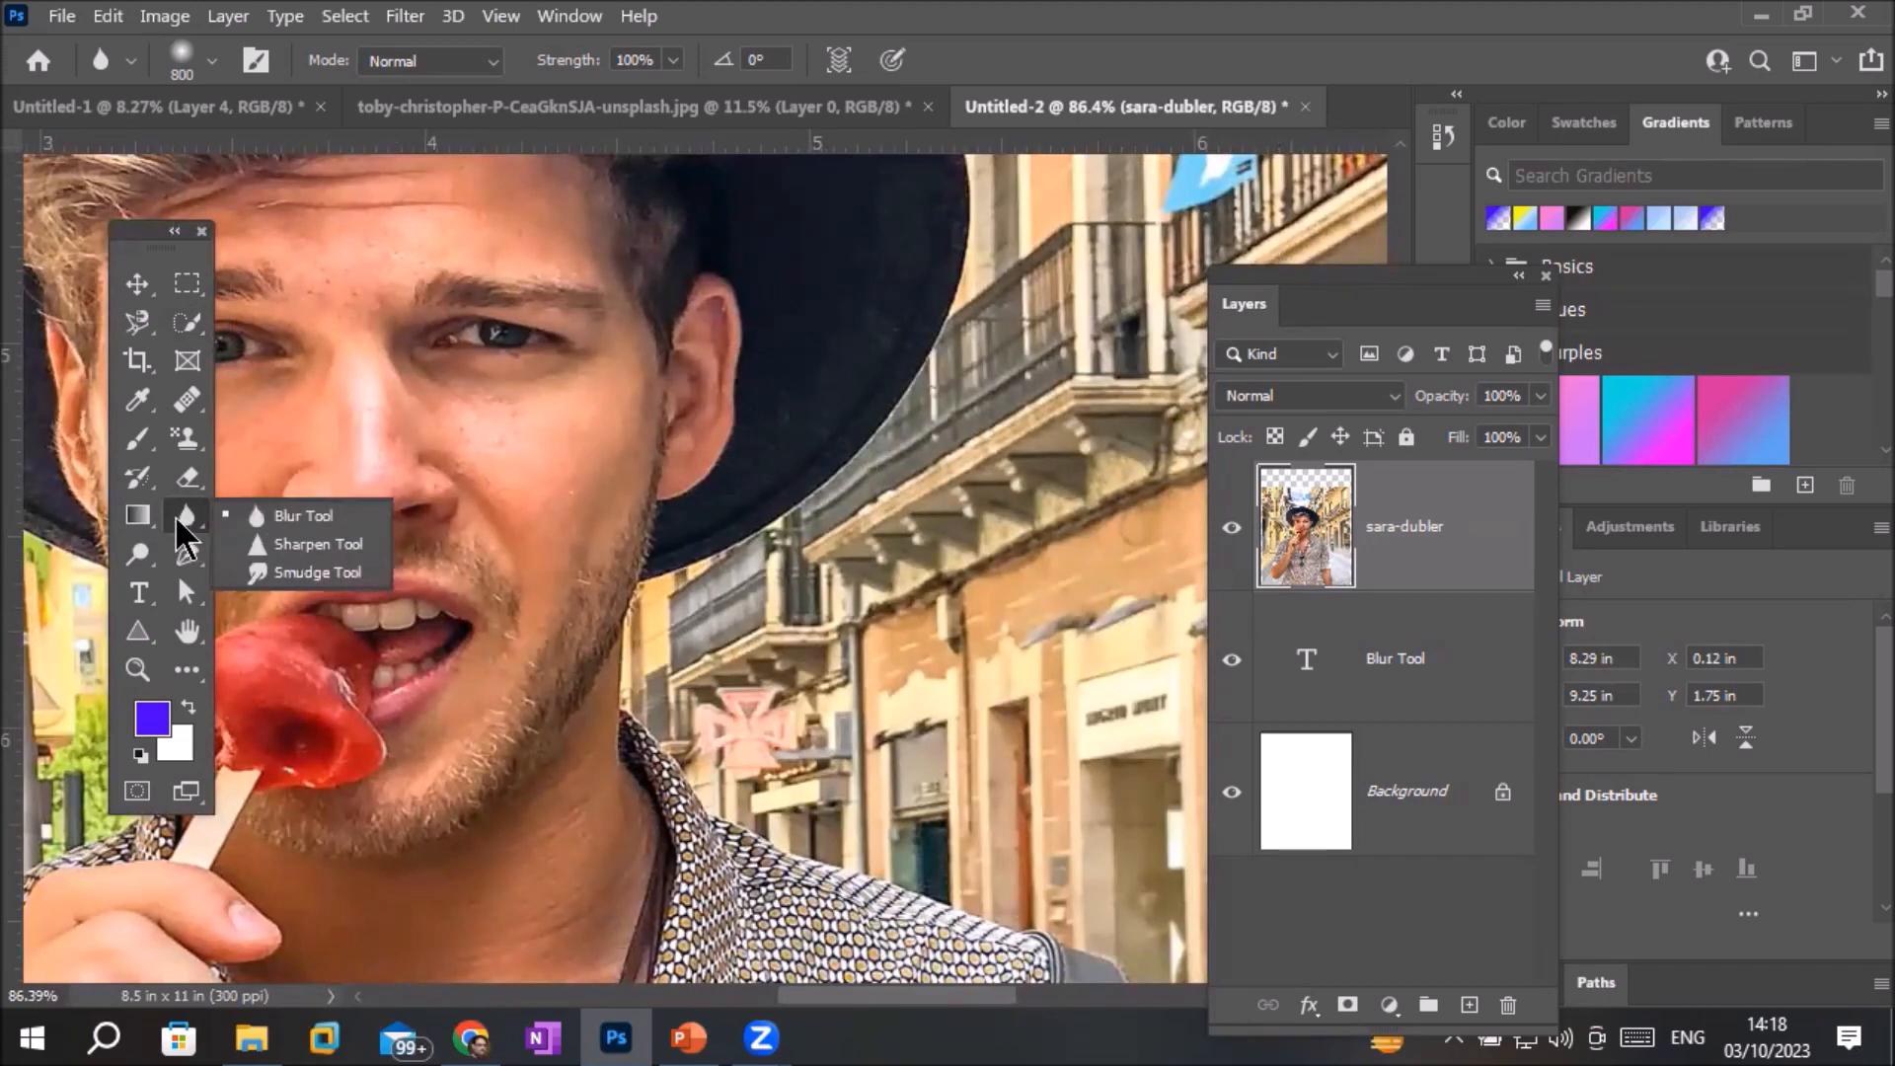
left_click(311, 544)
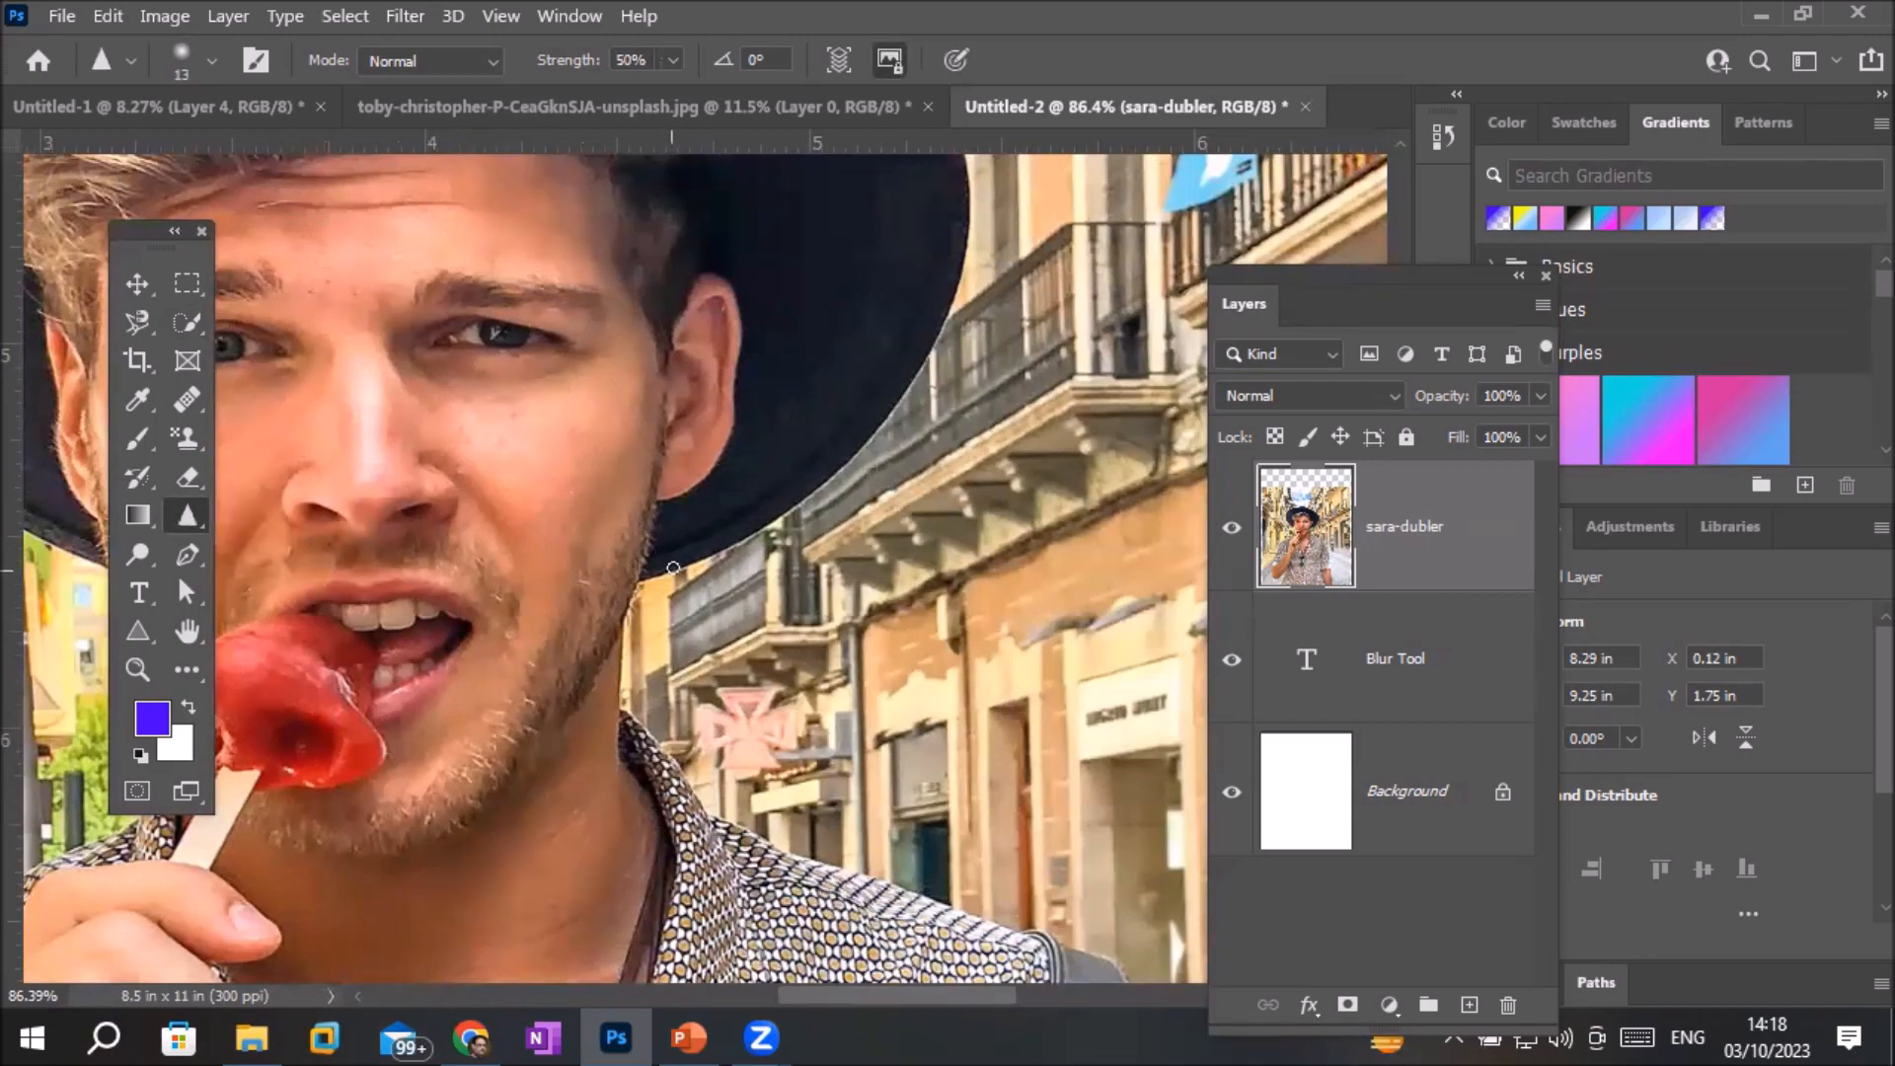
scroll(400, 354, "up", 8)
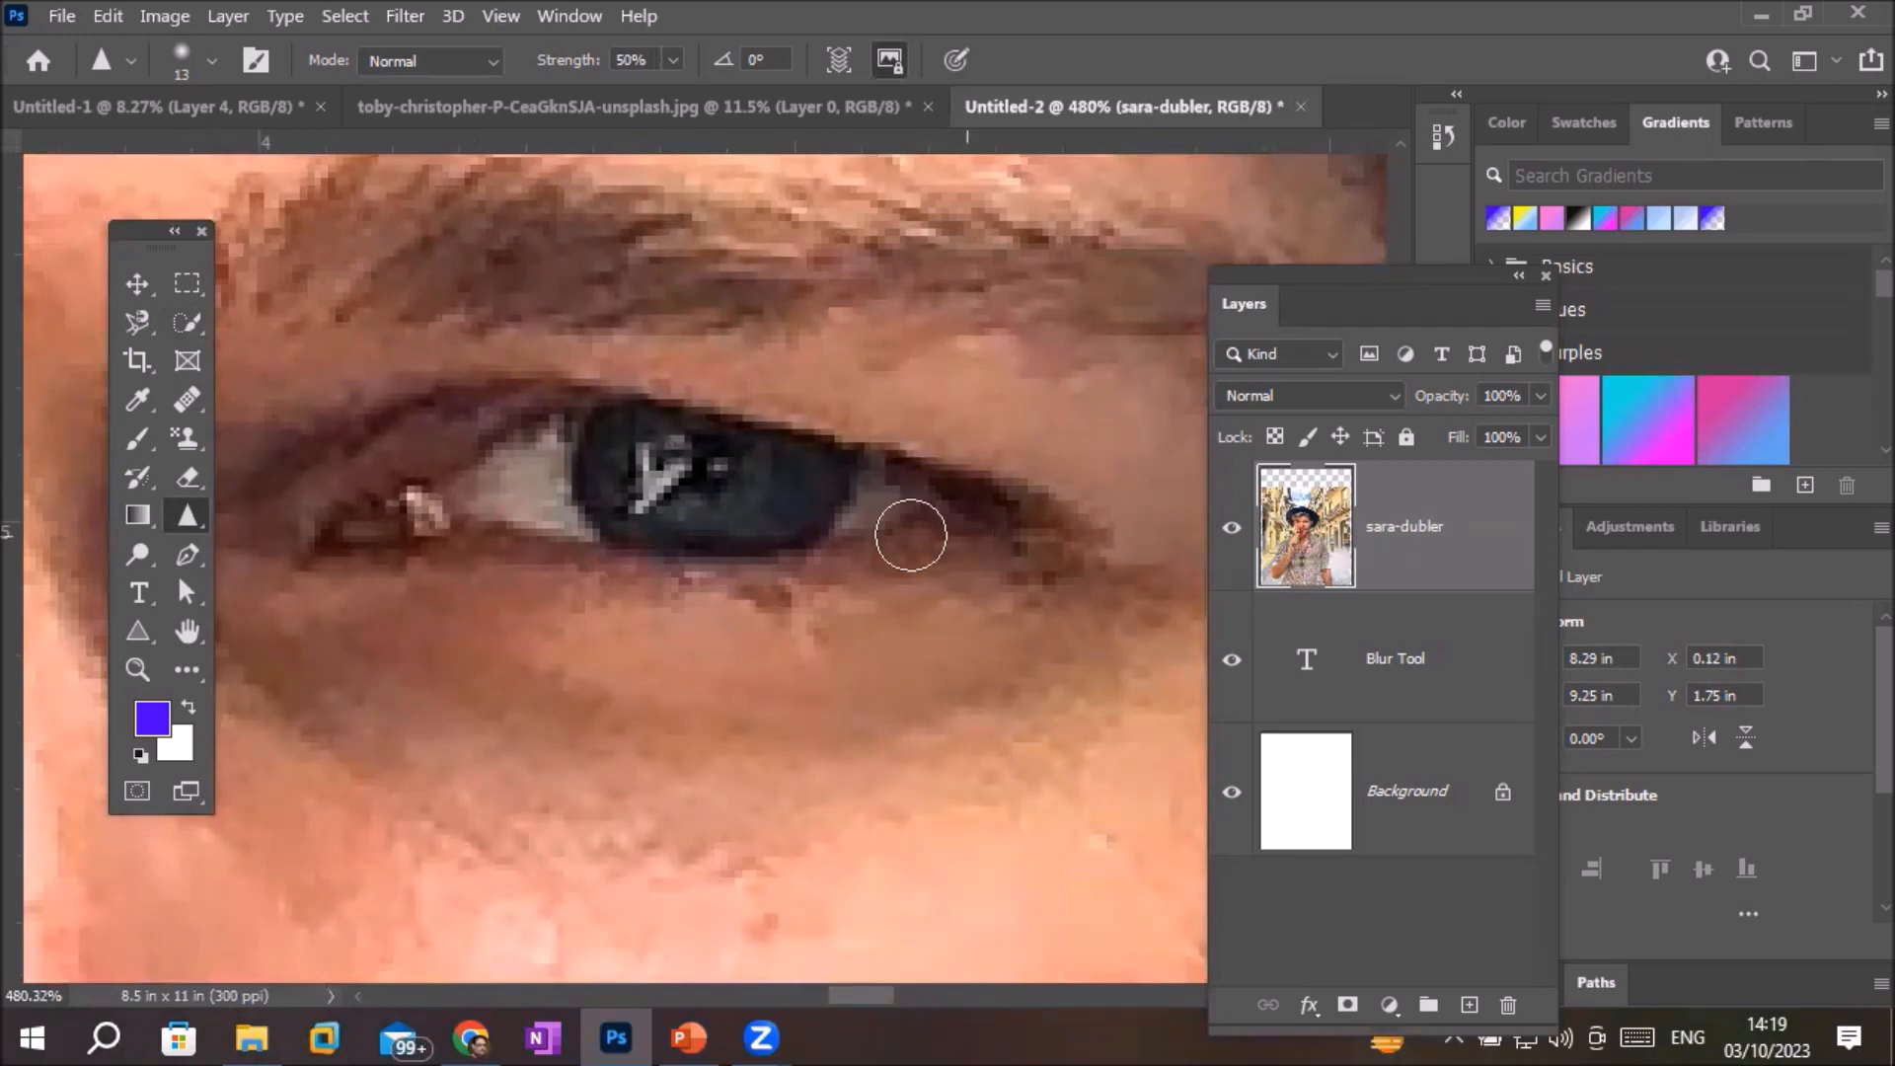
mouse_move(712, 487)
left_mouse_down()
mouse_move(635, 493)
mouse_move(706, 463)
mouse_move(716, 490)
mouse_move(619, 487)
mouse_move(750, 451)
mouse_move(717, 499)
mouse_move(557, 451)
mouse_move(759, 468)
mouse_move(683, 497)
mouse_move(593, 479)
left_mouse_up()
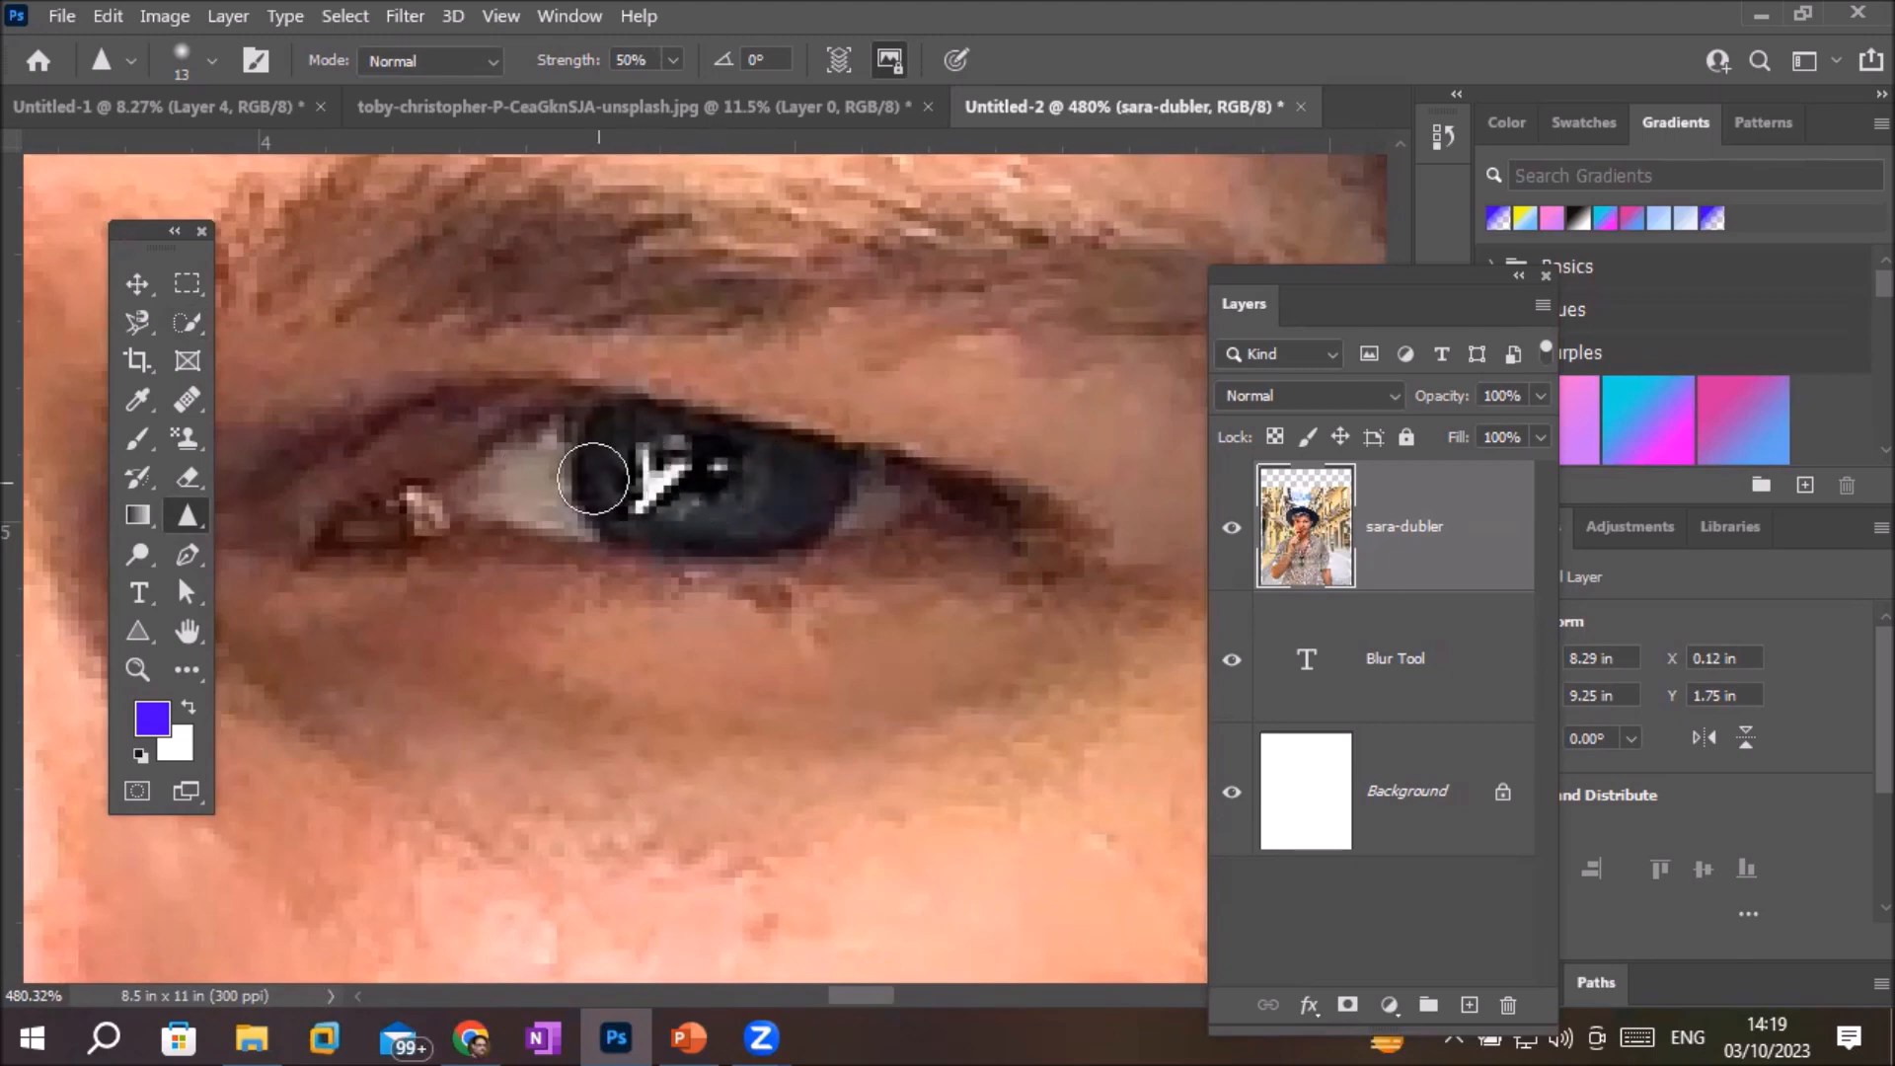
Sharpen the iris of the man's right eye heavily and check the eyes in the wider photo
left_click_drag(482, 466, 661, 435)
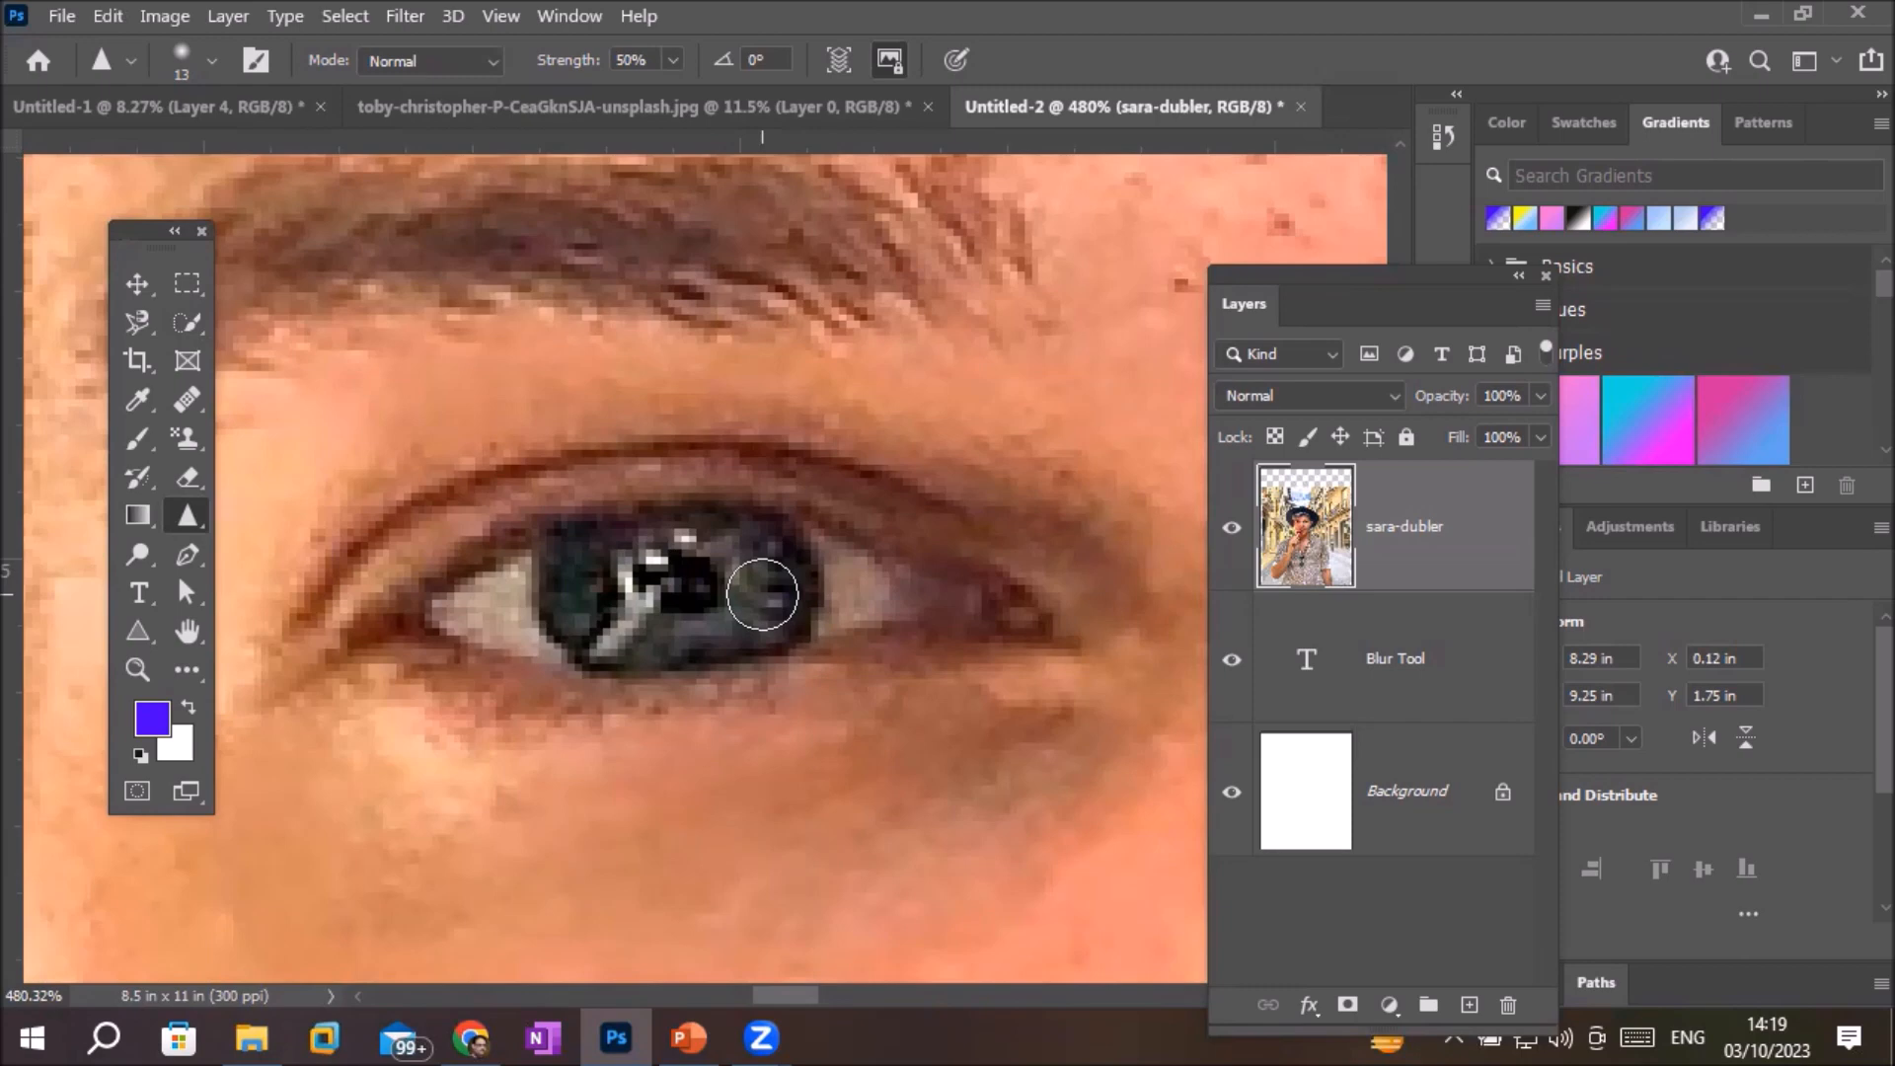
mouse_move(686, 592)
left_mouse_down()
mouse_move(646, 592)
mouse_move(708, 581)
mouse_move(589, 598)
mouse_move(677, 592)
mouse_move(617, 548)
mouse_move(596, 615)
mouse_move(694, 585)
mouse_move(652, 558)
mouse_move(599, 602)
mouse_move(738, 538)
mouse_move(715, 513)
mouse_move(647, 594)
mouse_move(727, 624)
mouse_move(682, 524)
mouse_move(599, 571)
mouse_move(673, 629)
mouse_move(763, 551)
mouse_move(619, 552)
mouse_move(653, 611)
mouse_move(757, 597)
mouse_move(656, 537)
mouse_move(662, 577)
mouse_move(601, 612)
mouse_move(708, 579)
mouse_move(650, 545)
mouse_move(663, 614)
left_mouse_up()
scroll(967, 654, "down", 10)
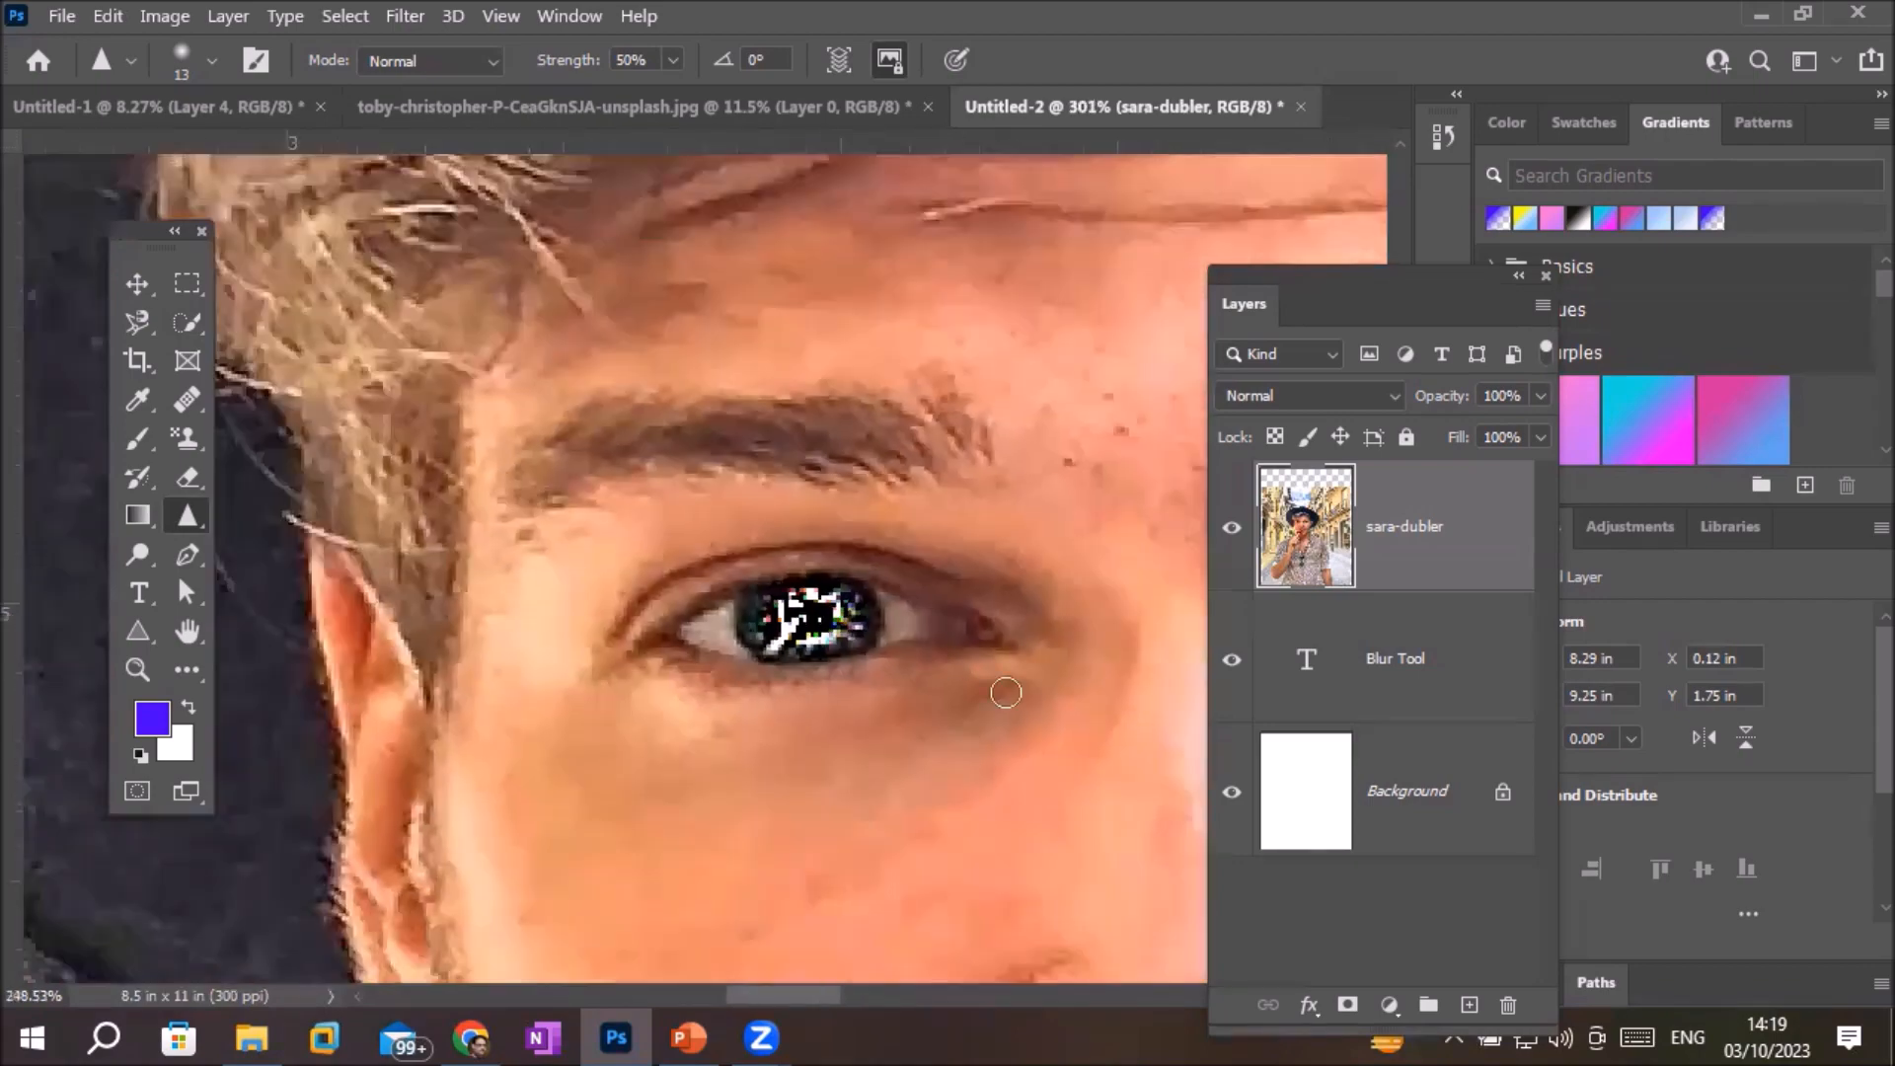
scroll(1050, 720, "down", 6)
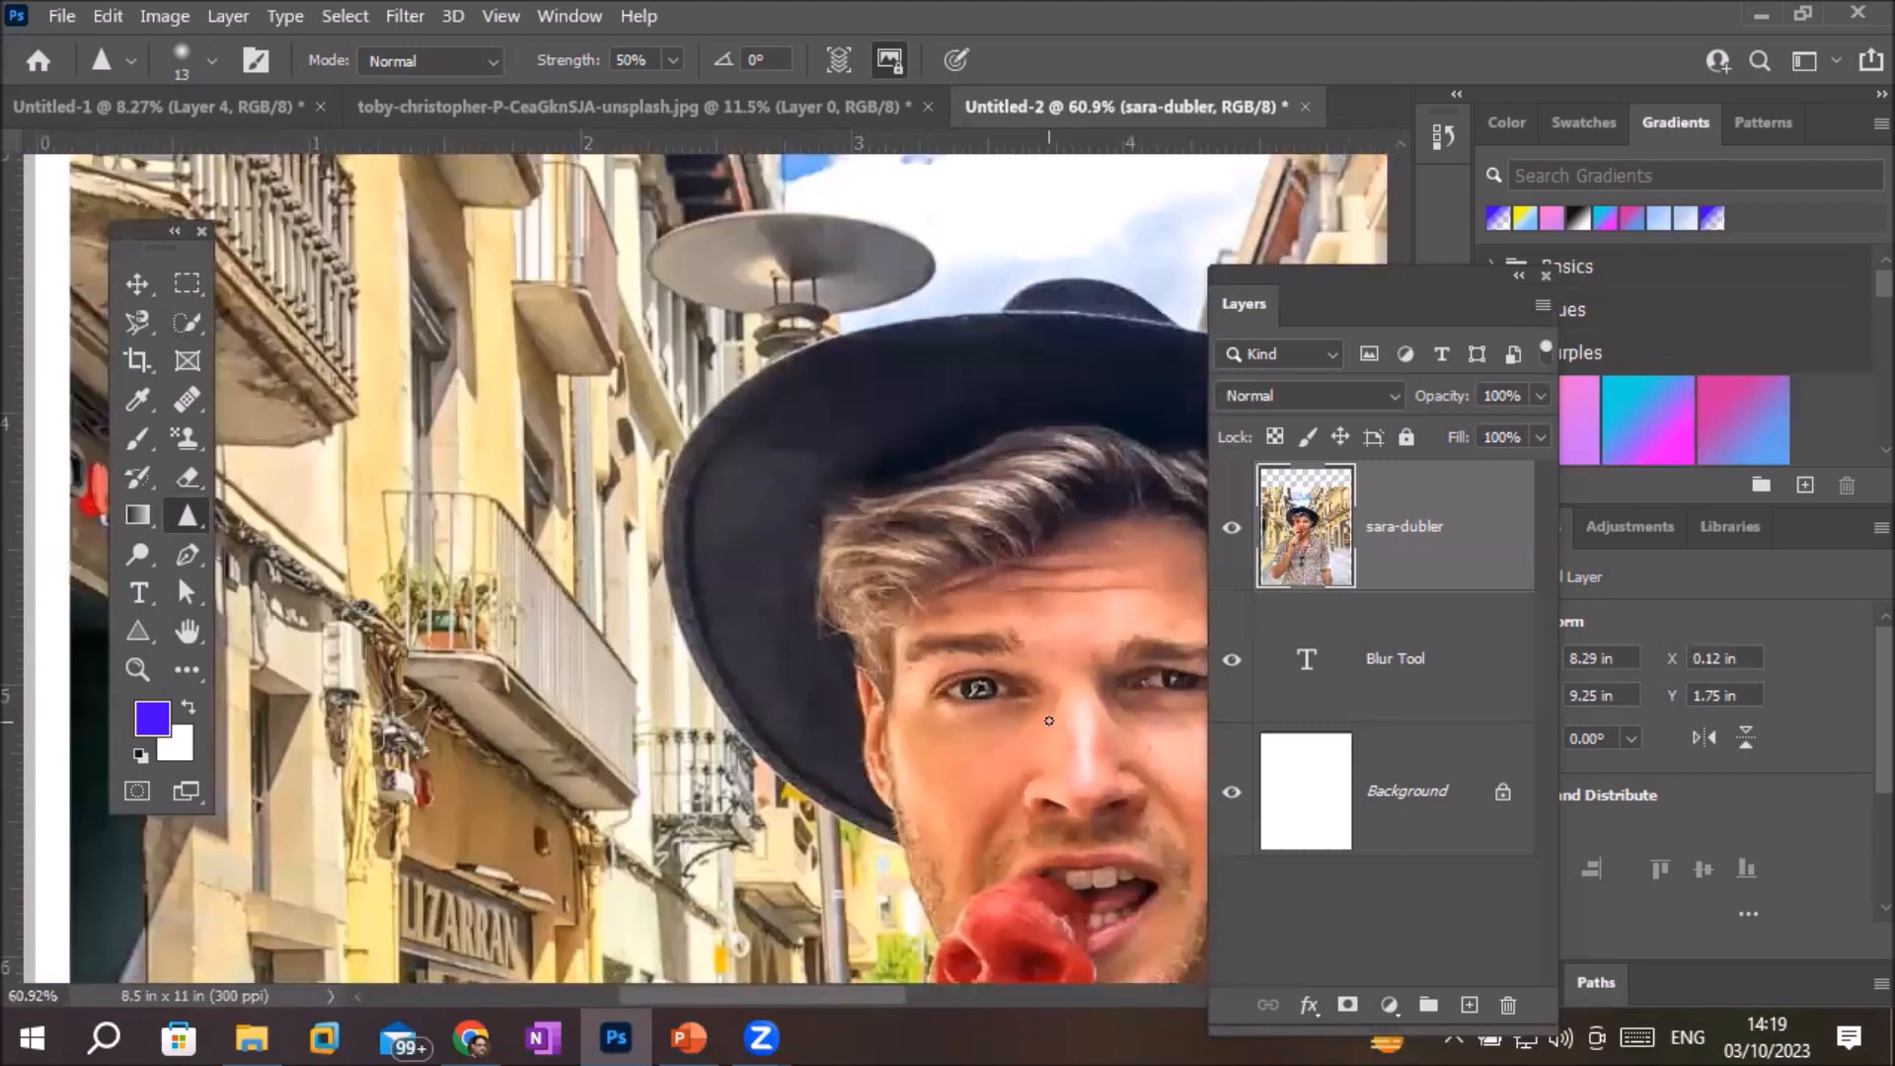
scroll(1050, 721, "up", 2)
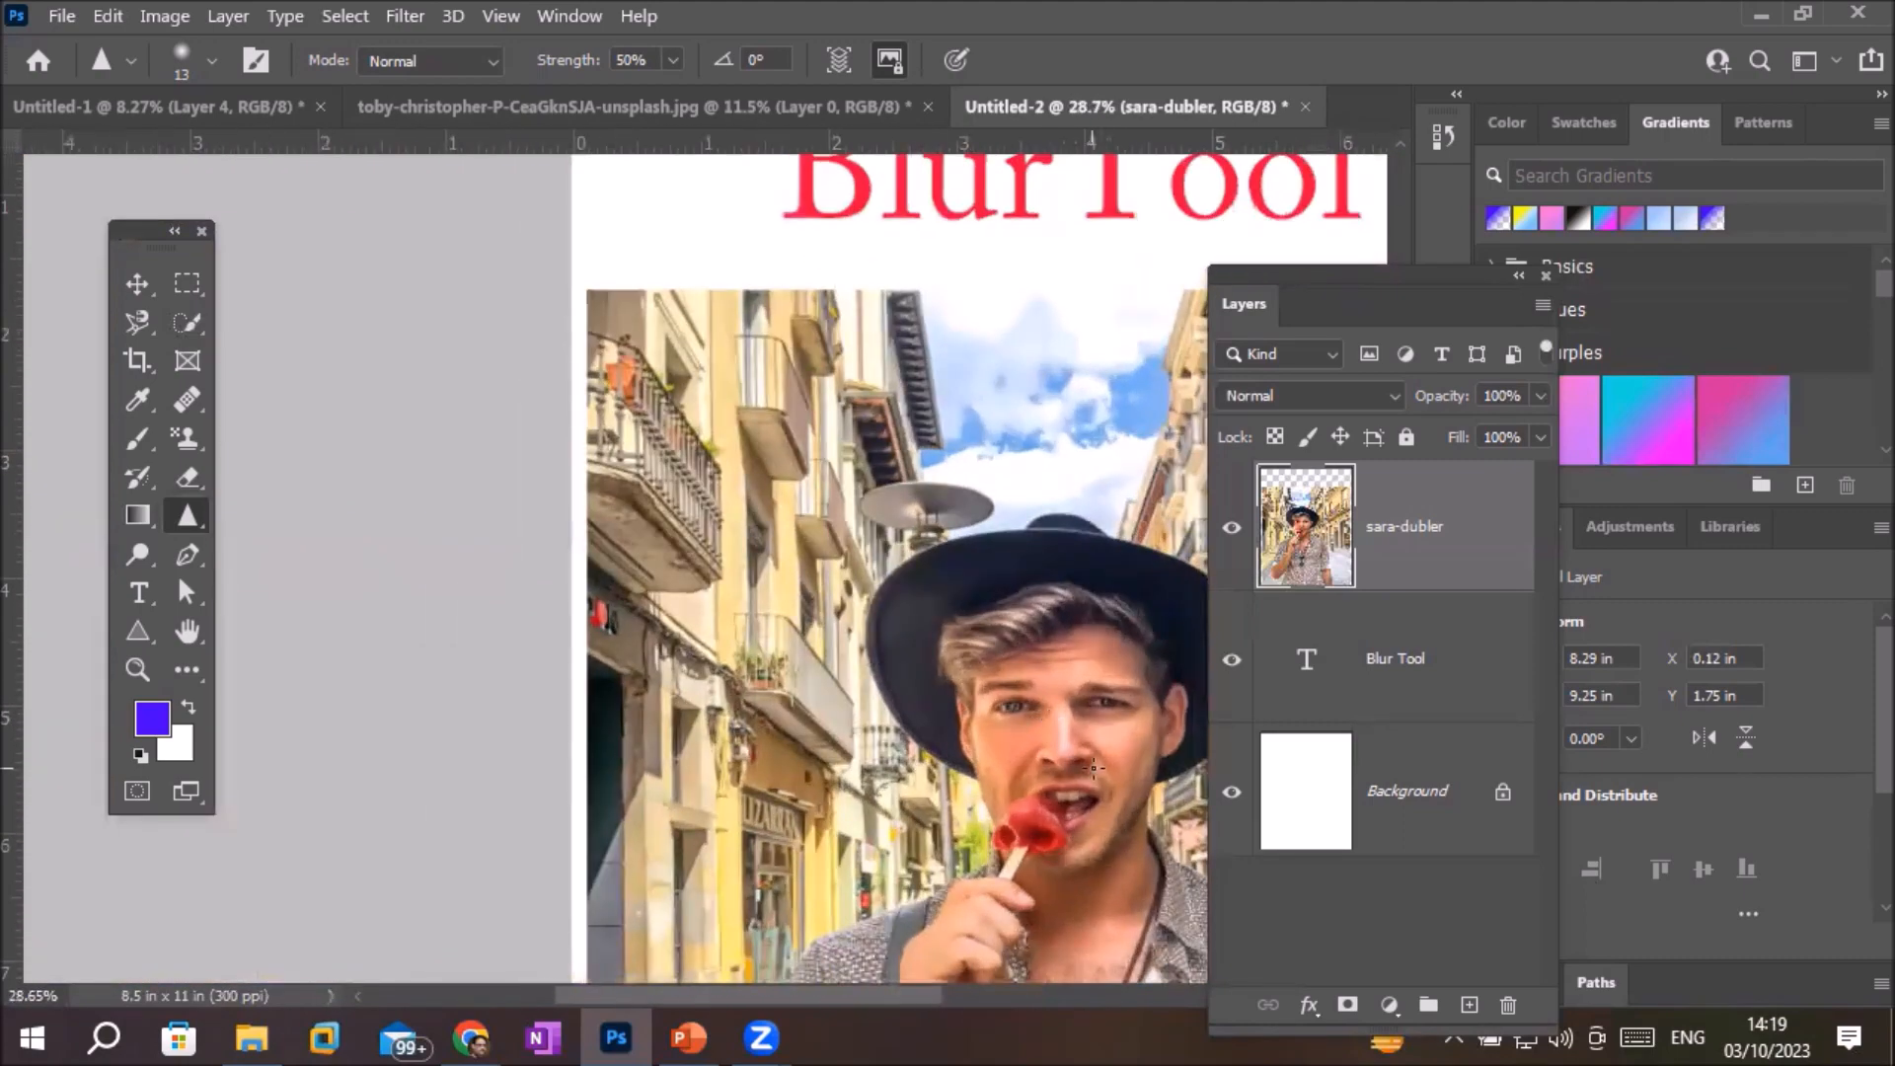
left_click_drag(1142, 754, 582, 384)
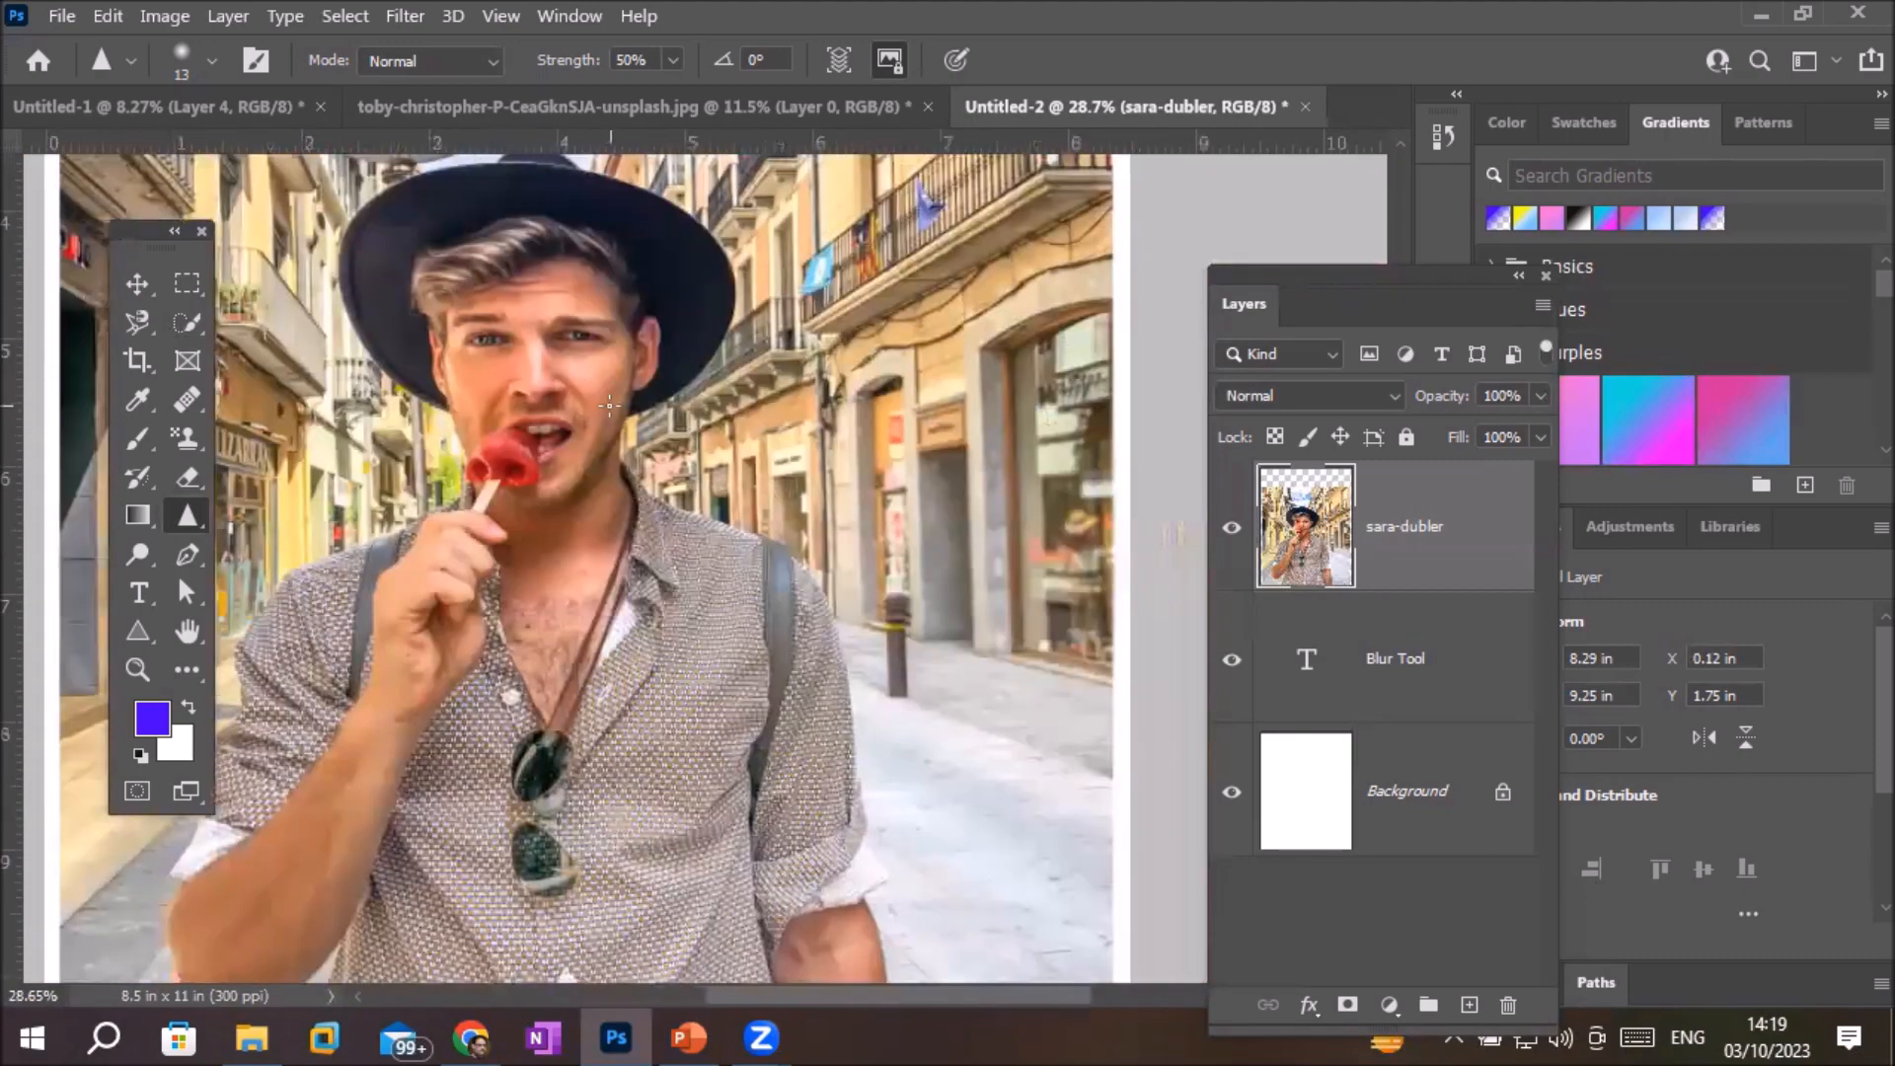
Enlarge the Sharpen brush to 150 and sharpen the man's beard along the jaw down to the chin
scroll(605, 410, "up", 7)
scroll(612, 430, "up", 5)
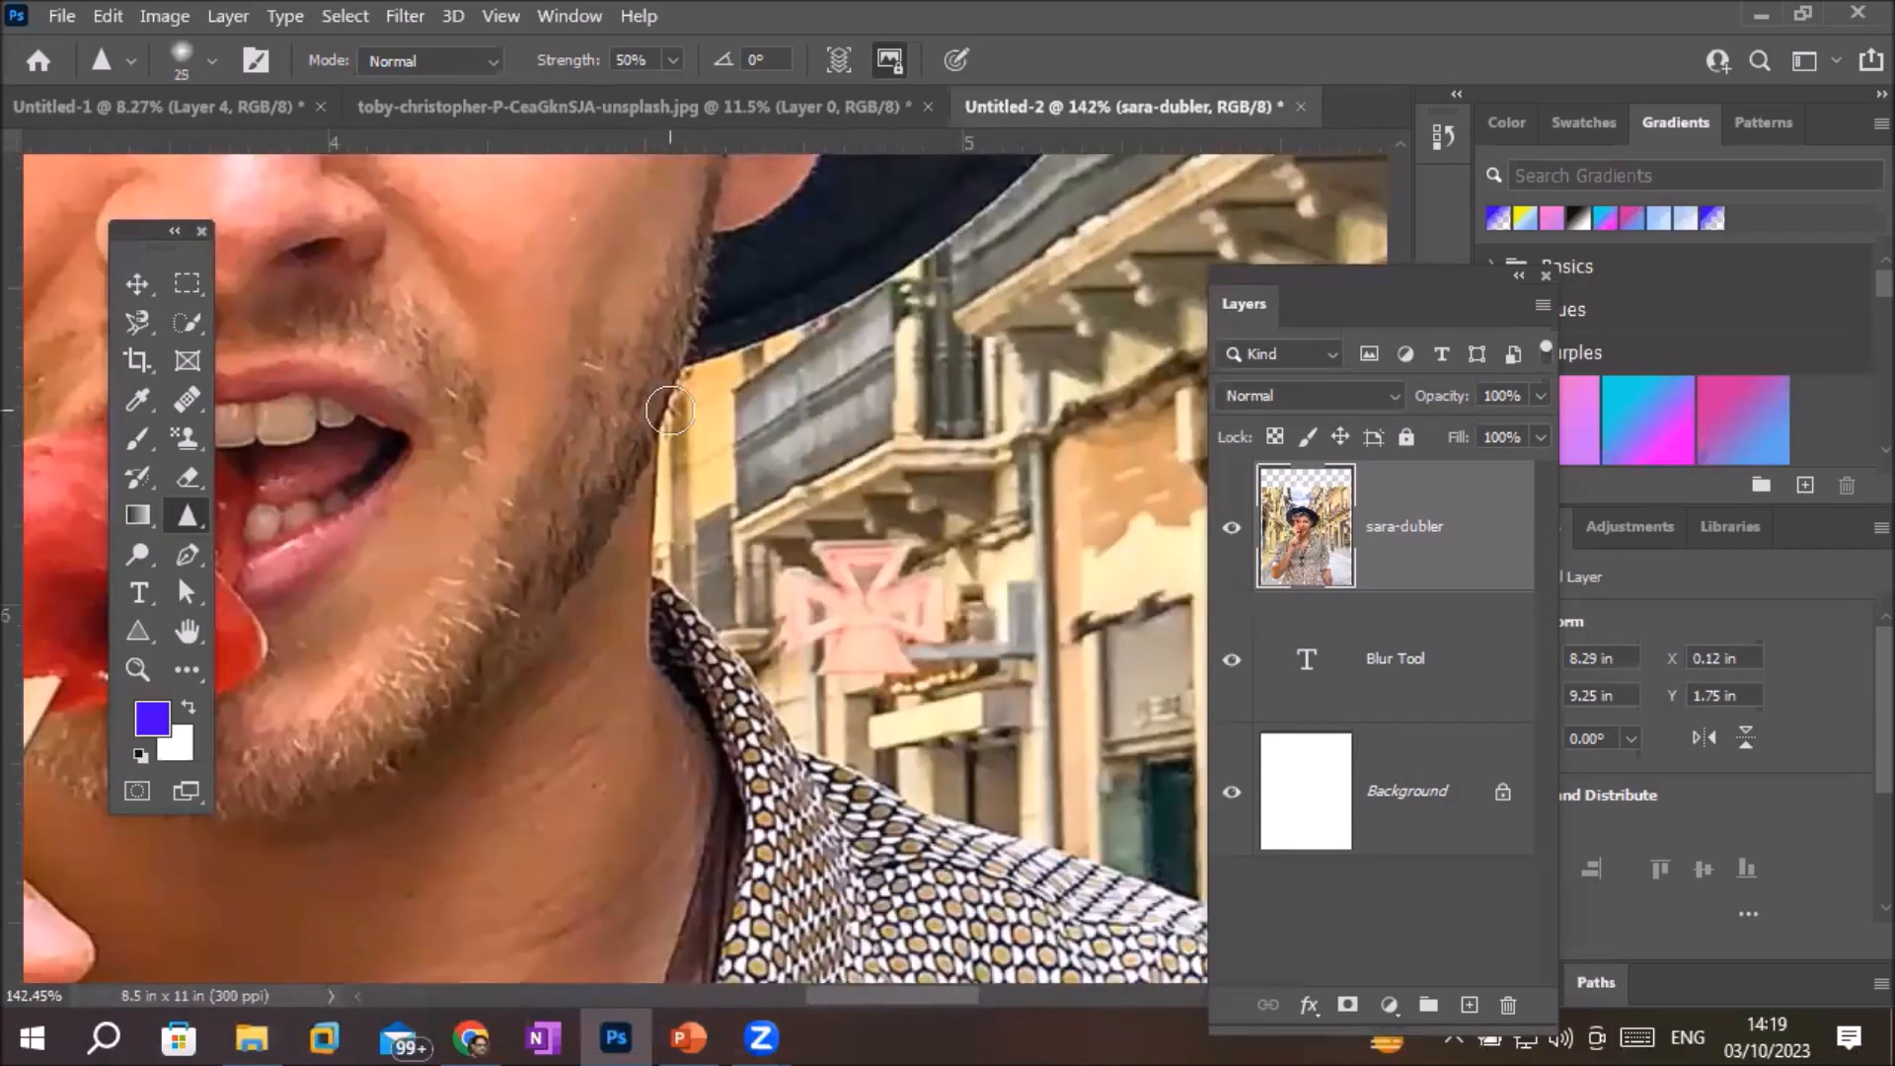
key("bracketright")
key("bracketright")
key("bracketright")
key("bracketright")
key("bracketright")
key("bracketright")
key("bracketright")
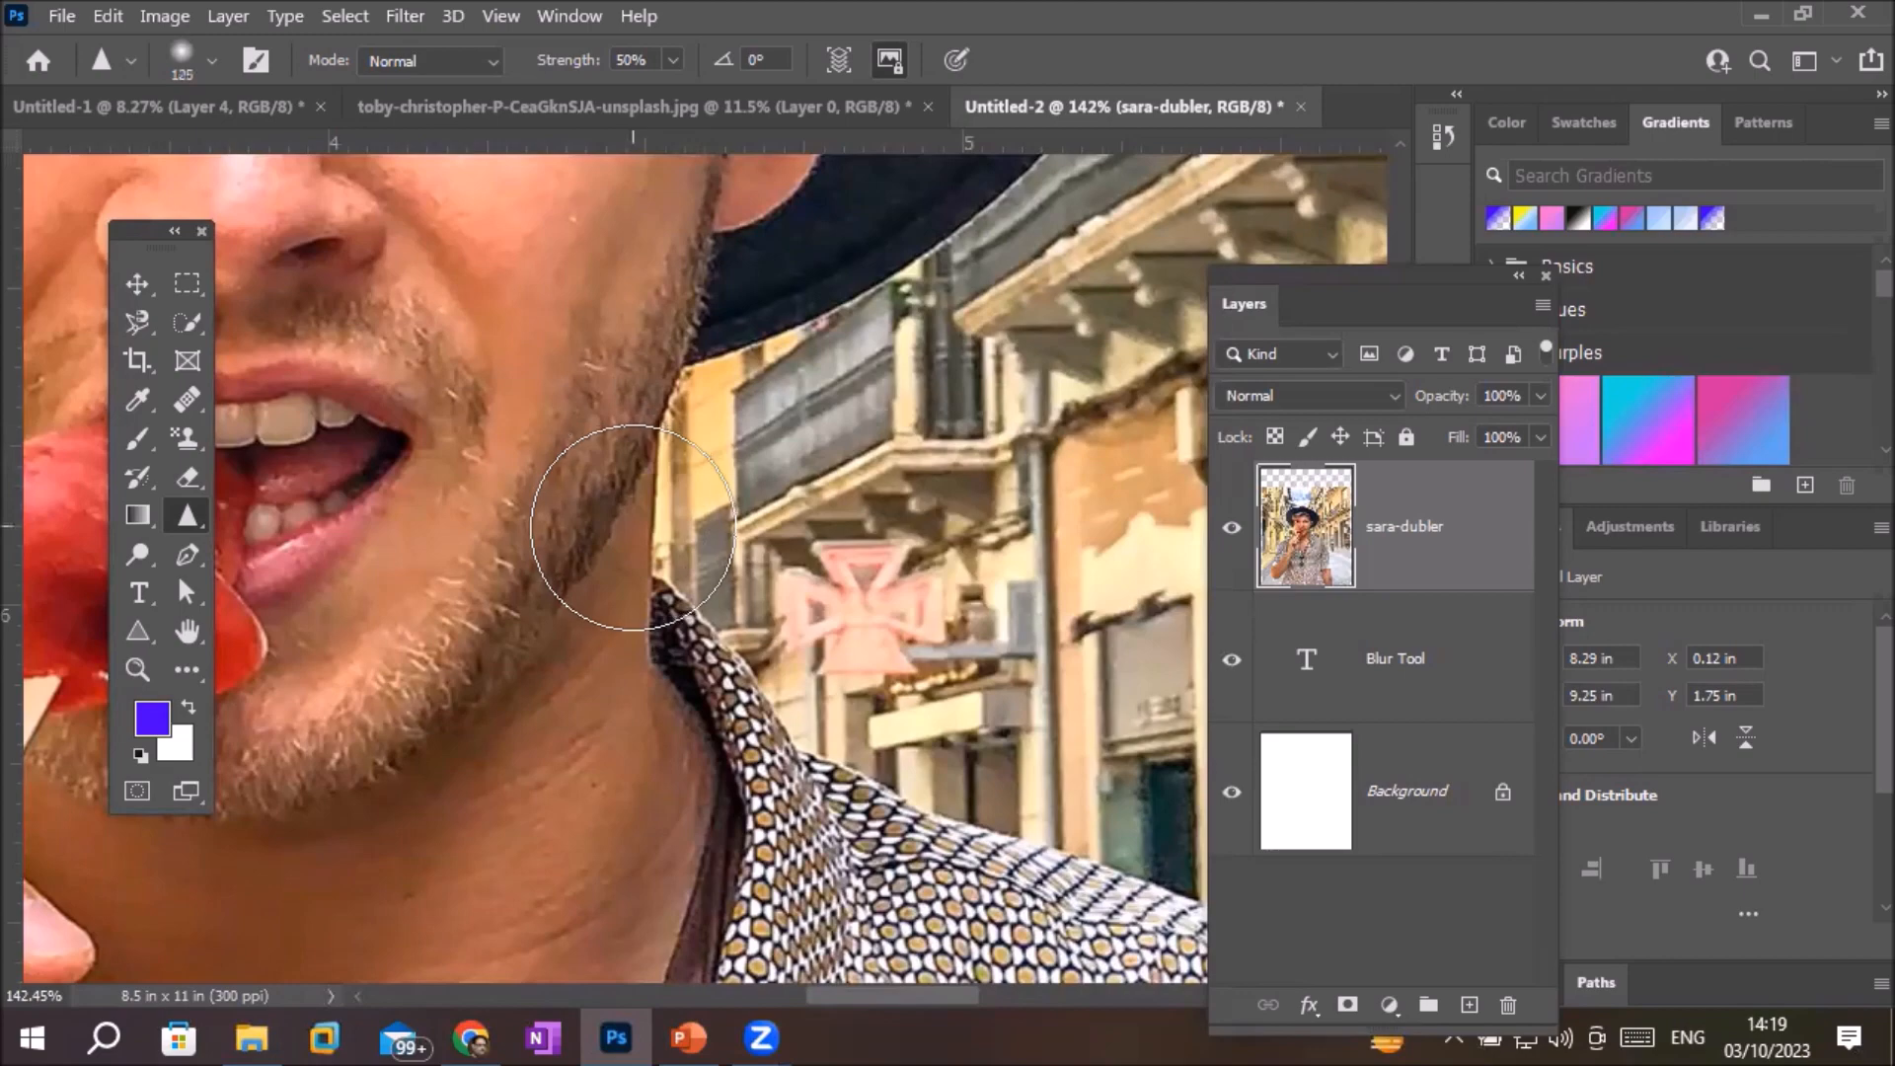
mouse_move(654, 519)
left_mouse_down()
mouse_move(426, 739)
mouse_move(638, 355)
mouse_move(587, 542)
mouse_move(348, 874)
mouse_move(564, 351)
mouse_move(526, 575)
mouse_move(220, 861)
left_mouse_up()
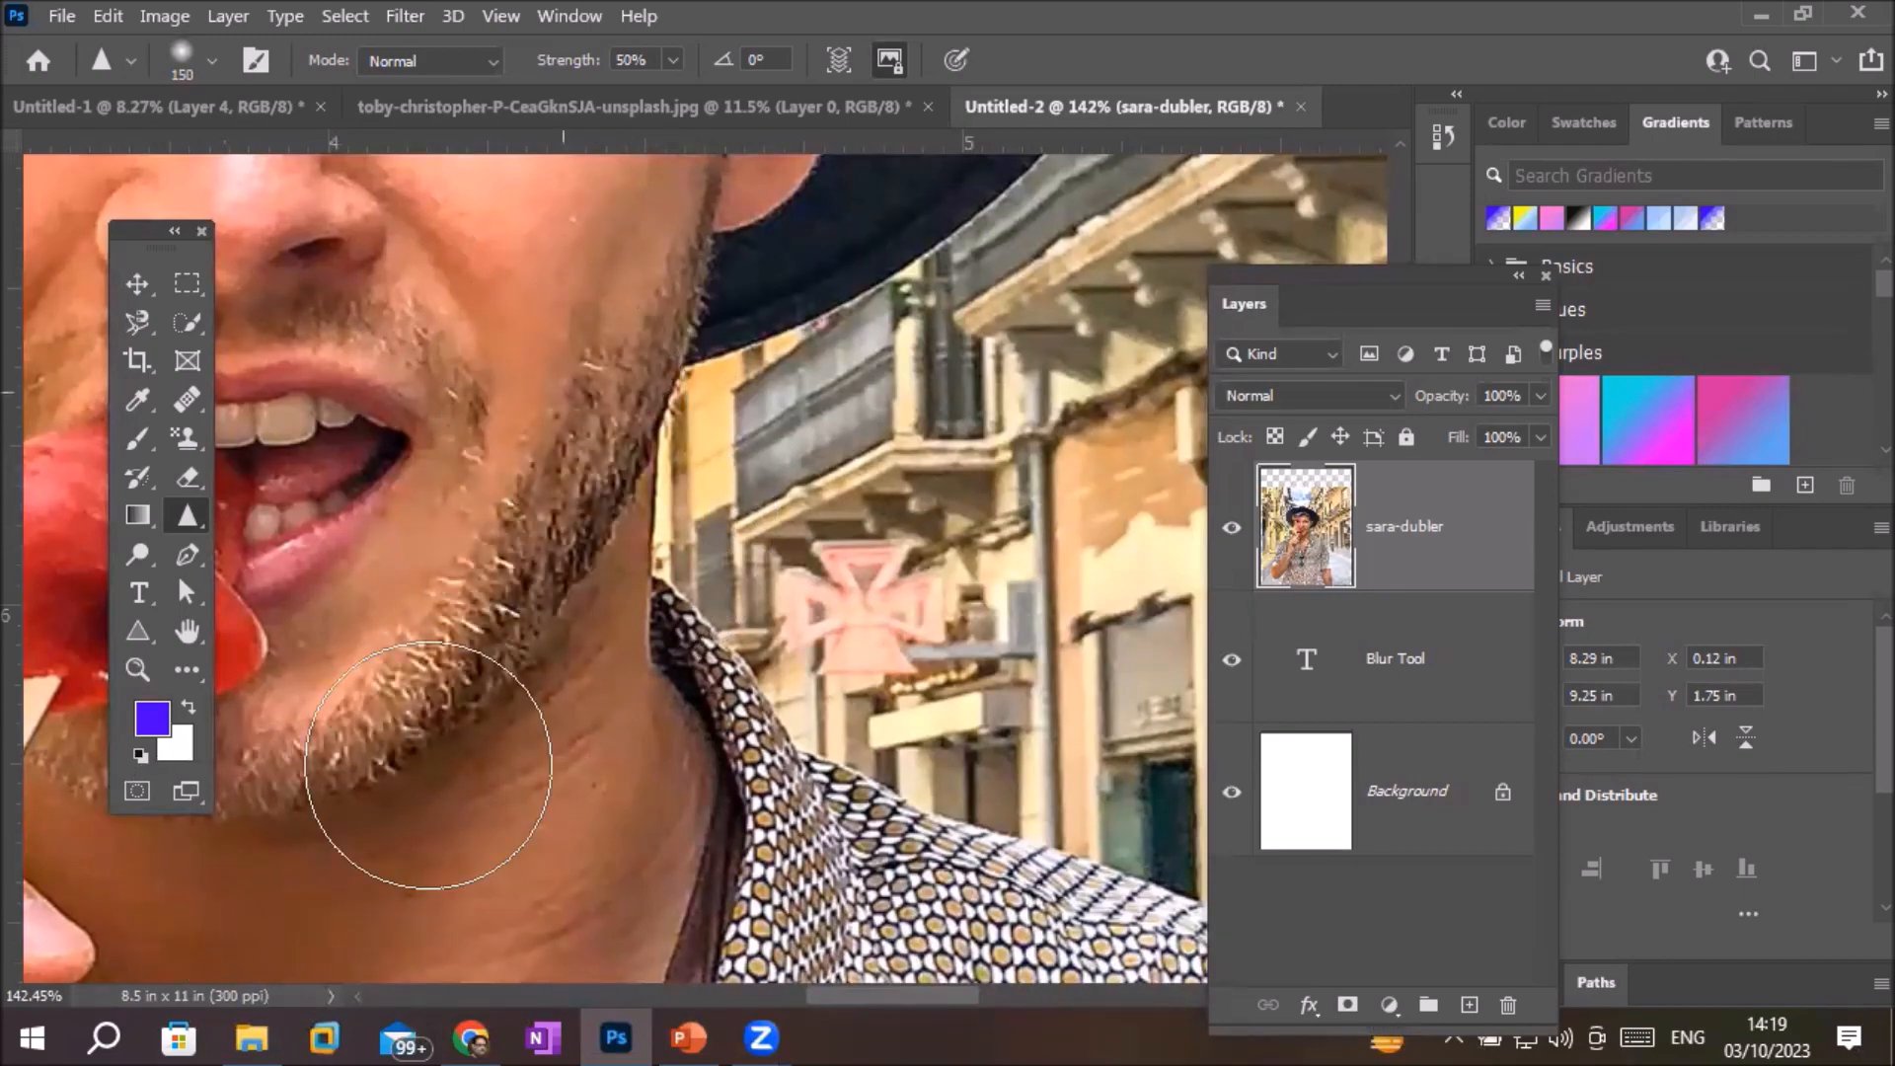
Sharpen the skin around the man's eyes, eyebrows, nose and cheeks with the 150 px brush
scroll(568, 651, "down", 2)
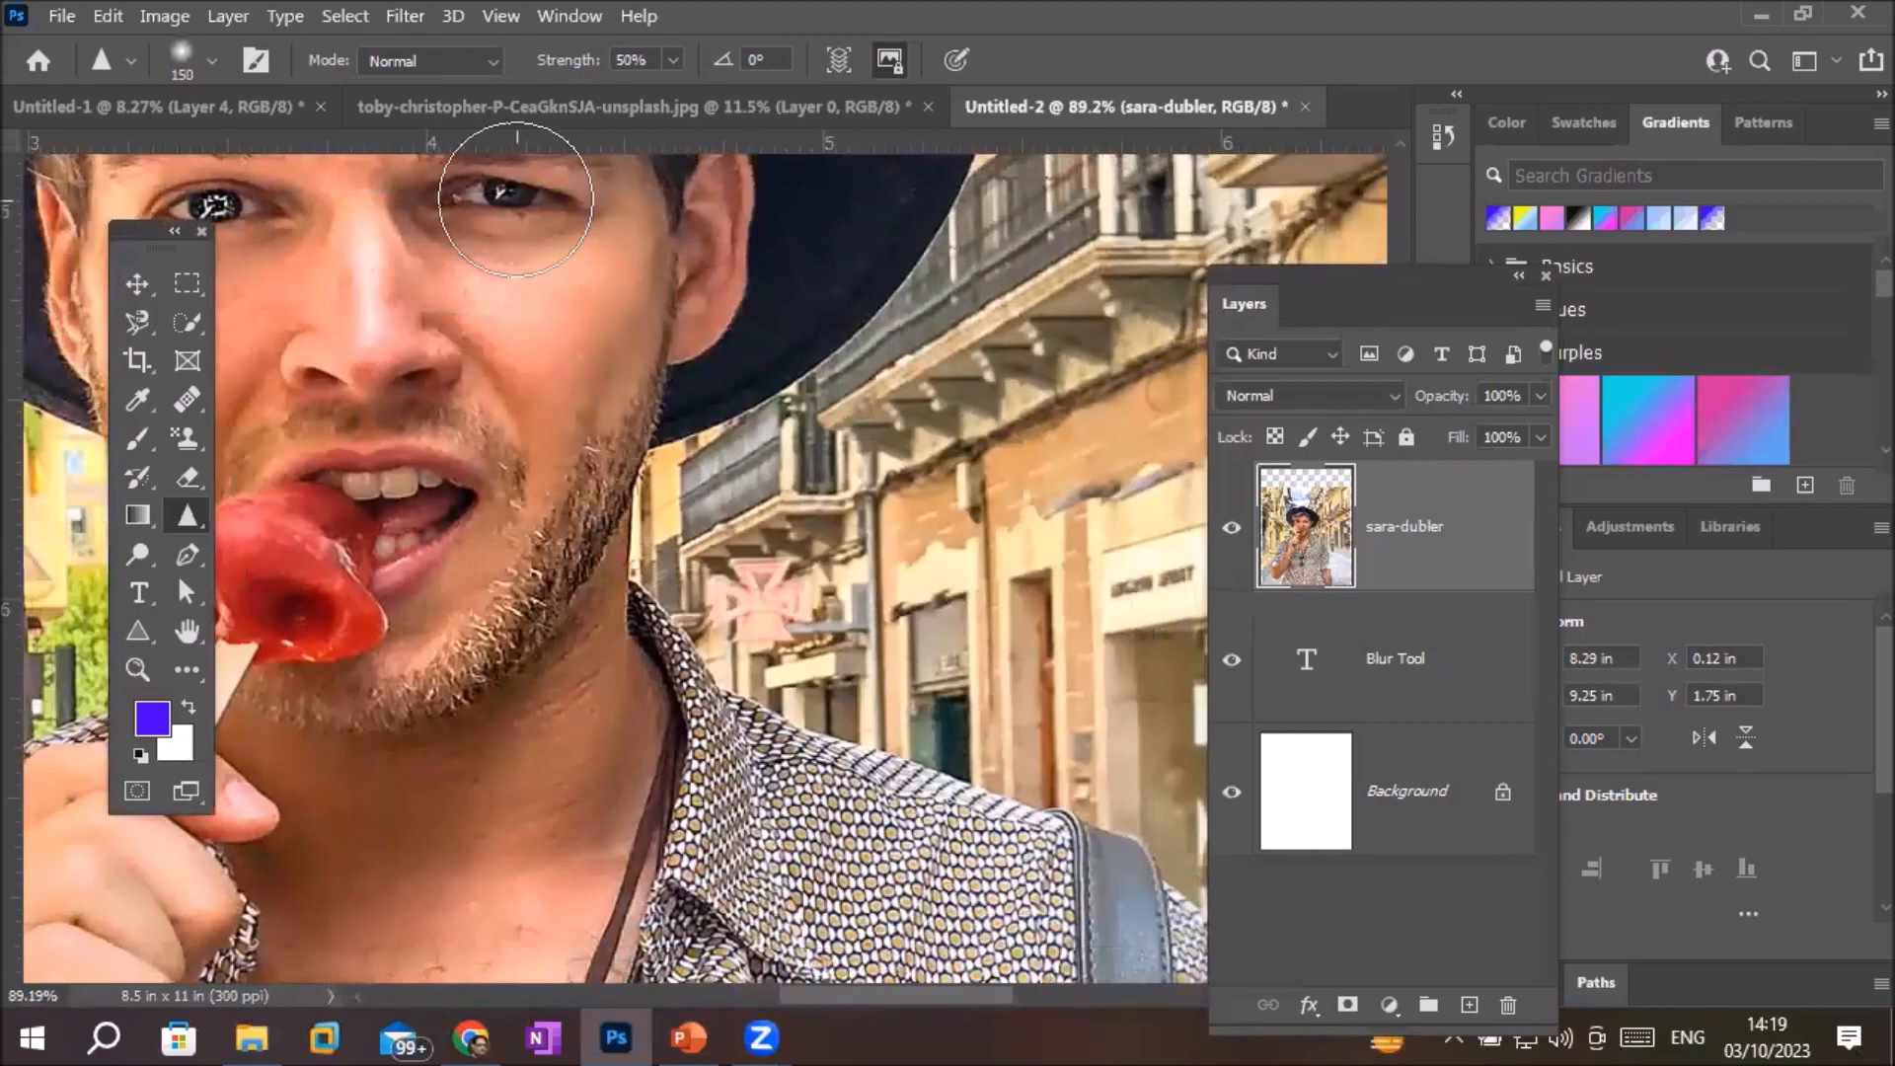
scroll(691, 444, "up", 4)
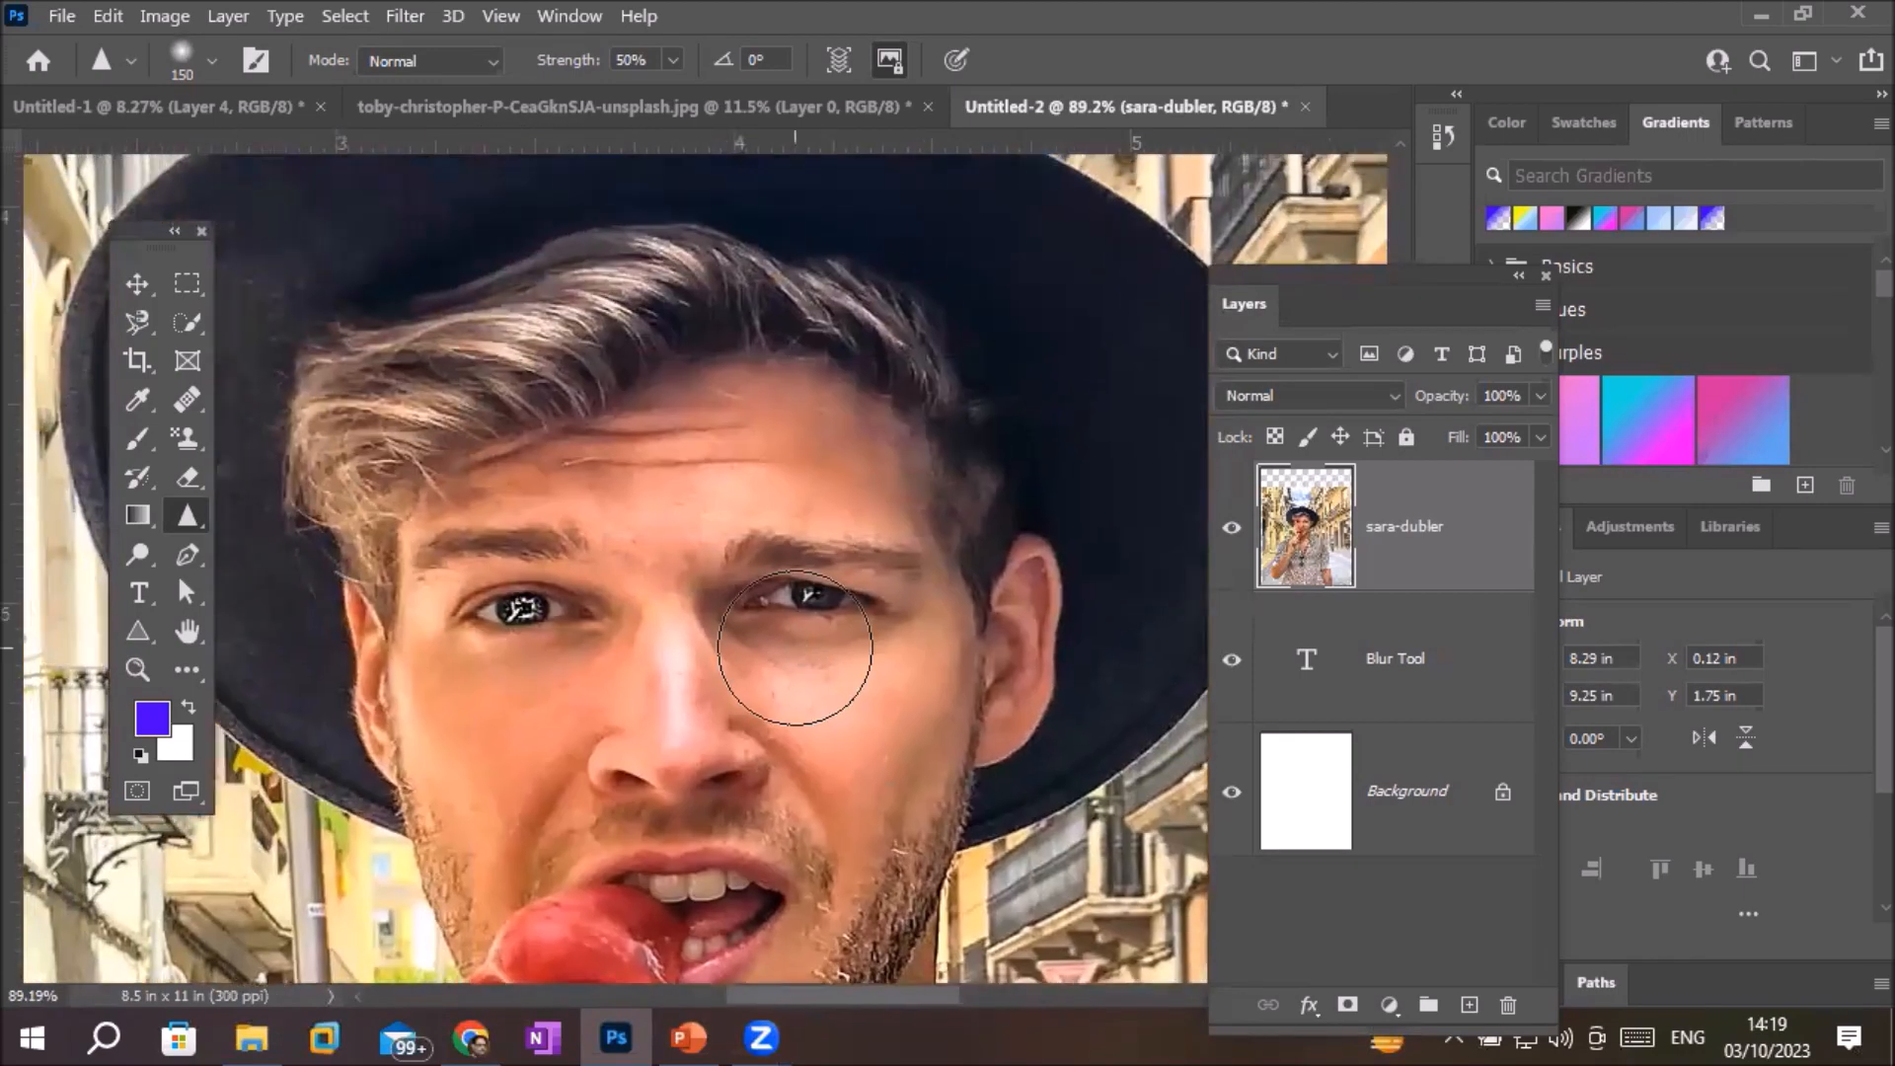
scroll(794, 640, "up", 2)
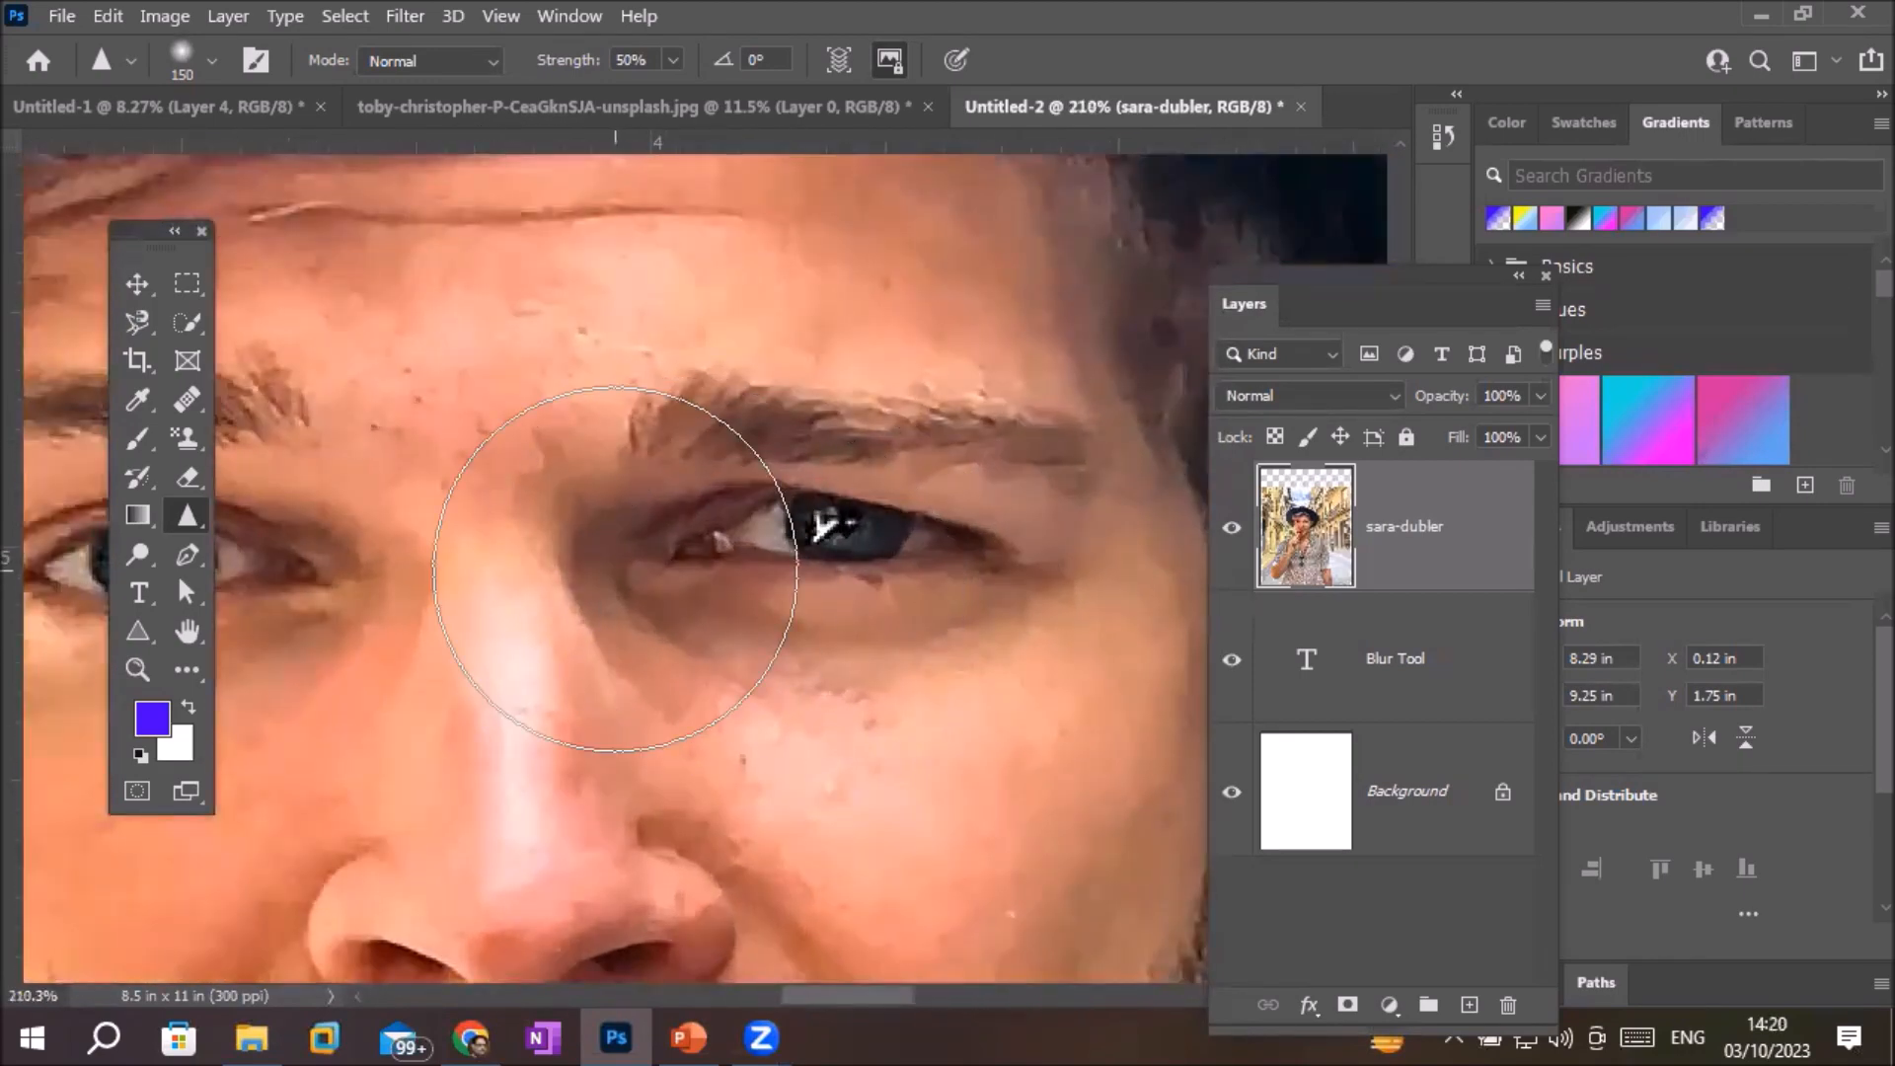
mouse_move(768, 500)
left_mouse_down()
mouse_move(237, 592)
mouse_move(415, 553)
mouse_move(990, 491)
mouse_move(704, 881)
left_mouse_up()
scroll(804, 681, "down", 5)
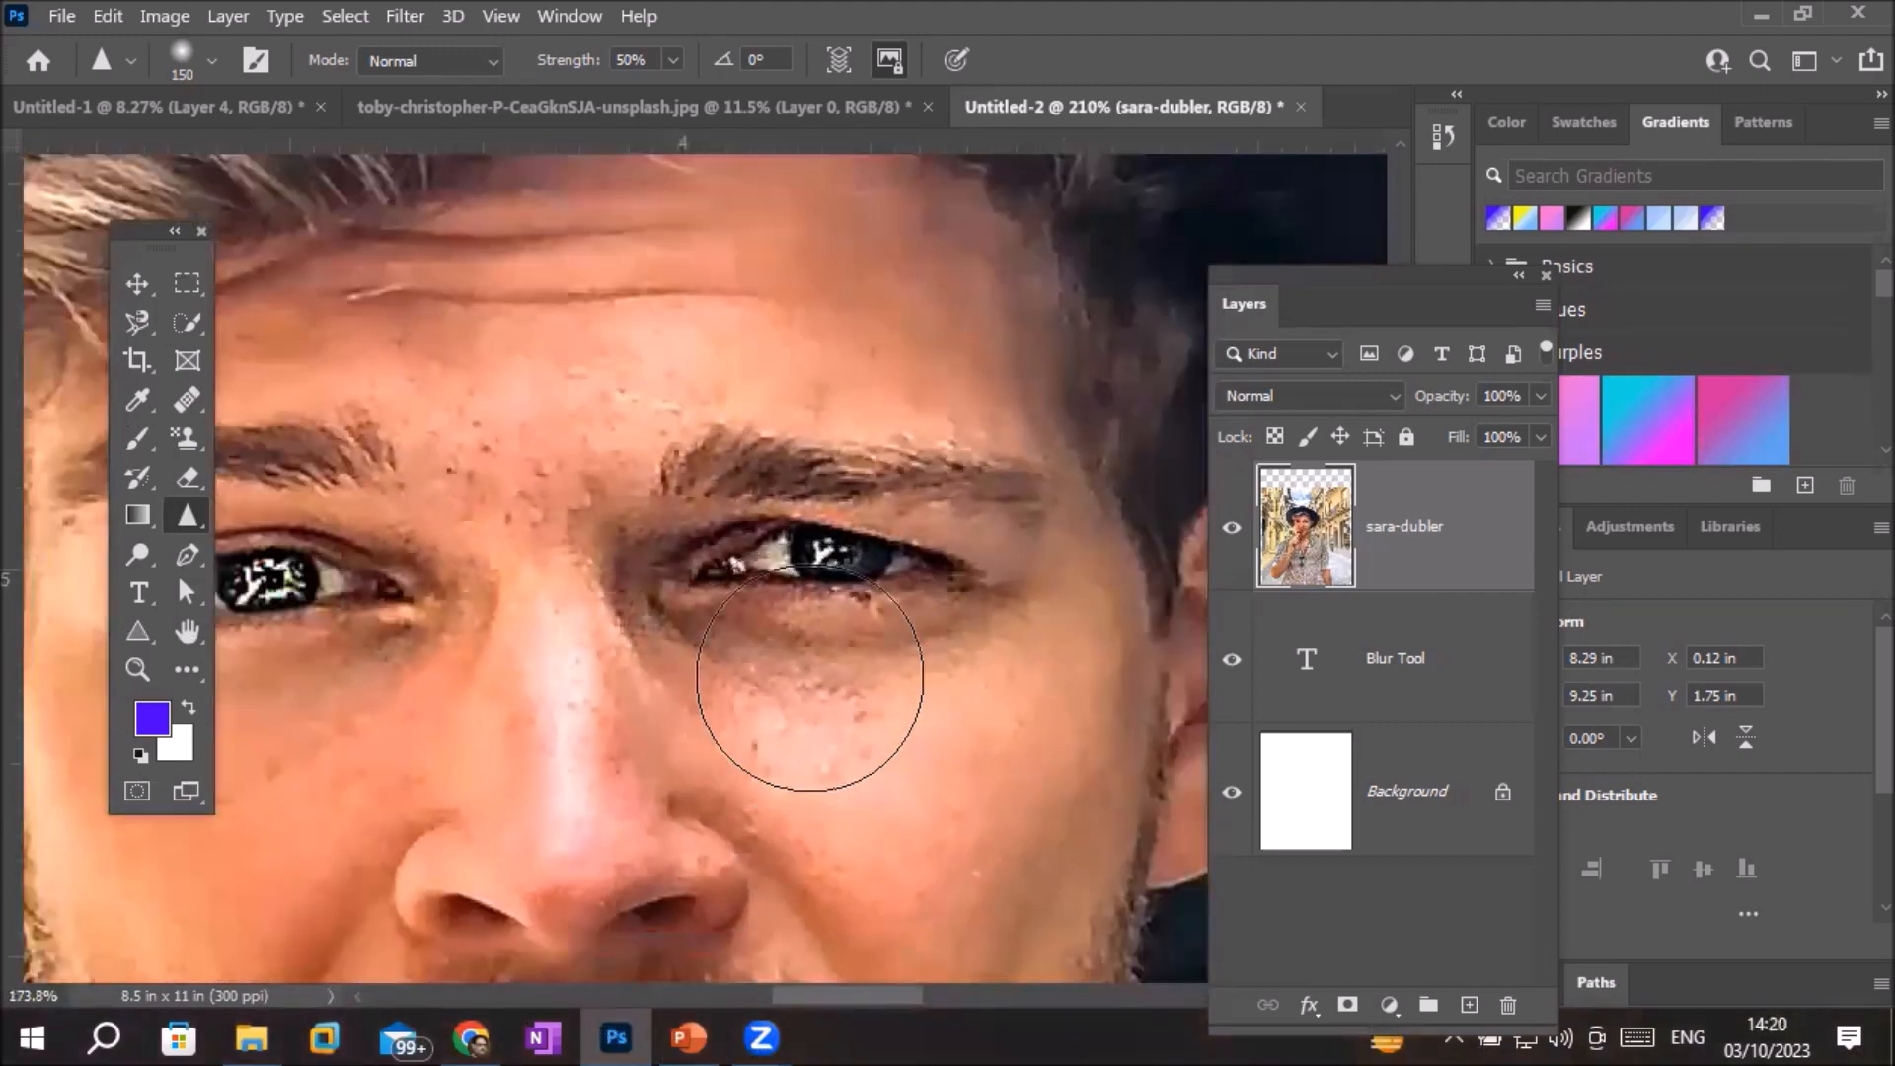
mouse_move(867, 677)
left_mouse_down()
mouse_move(840, 769)
mouse_move(894, 757)
mouse_move(453, 695)
mouse_move(487, 671)
mouse_move(546, 698)
left_mouse_up()
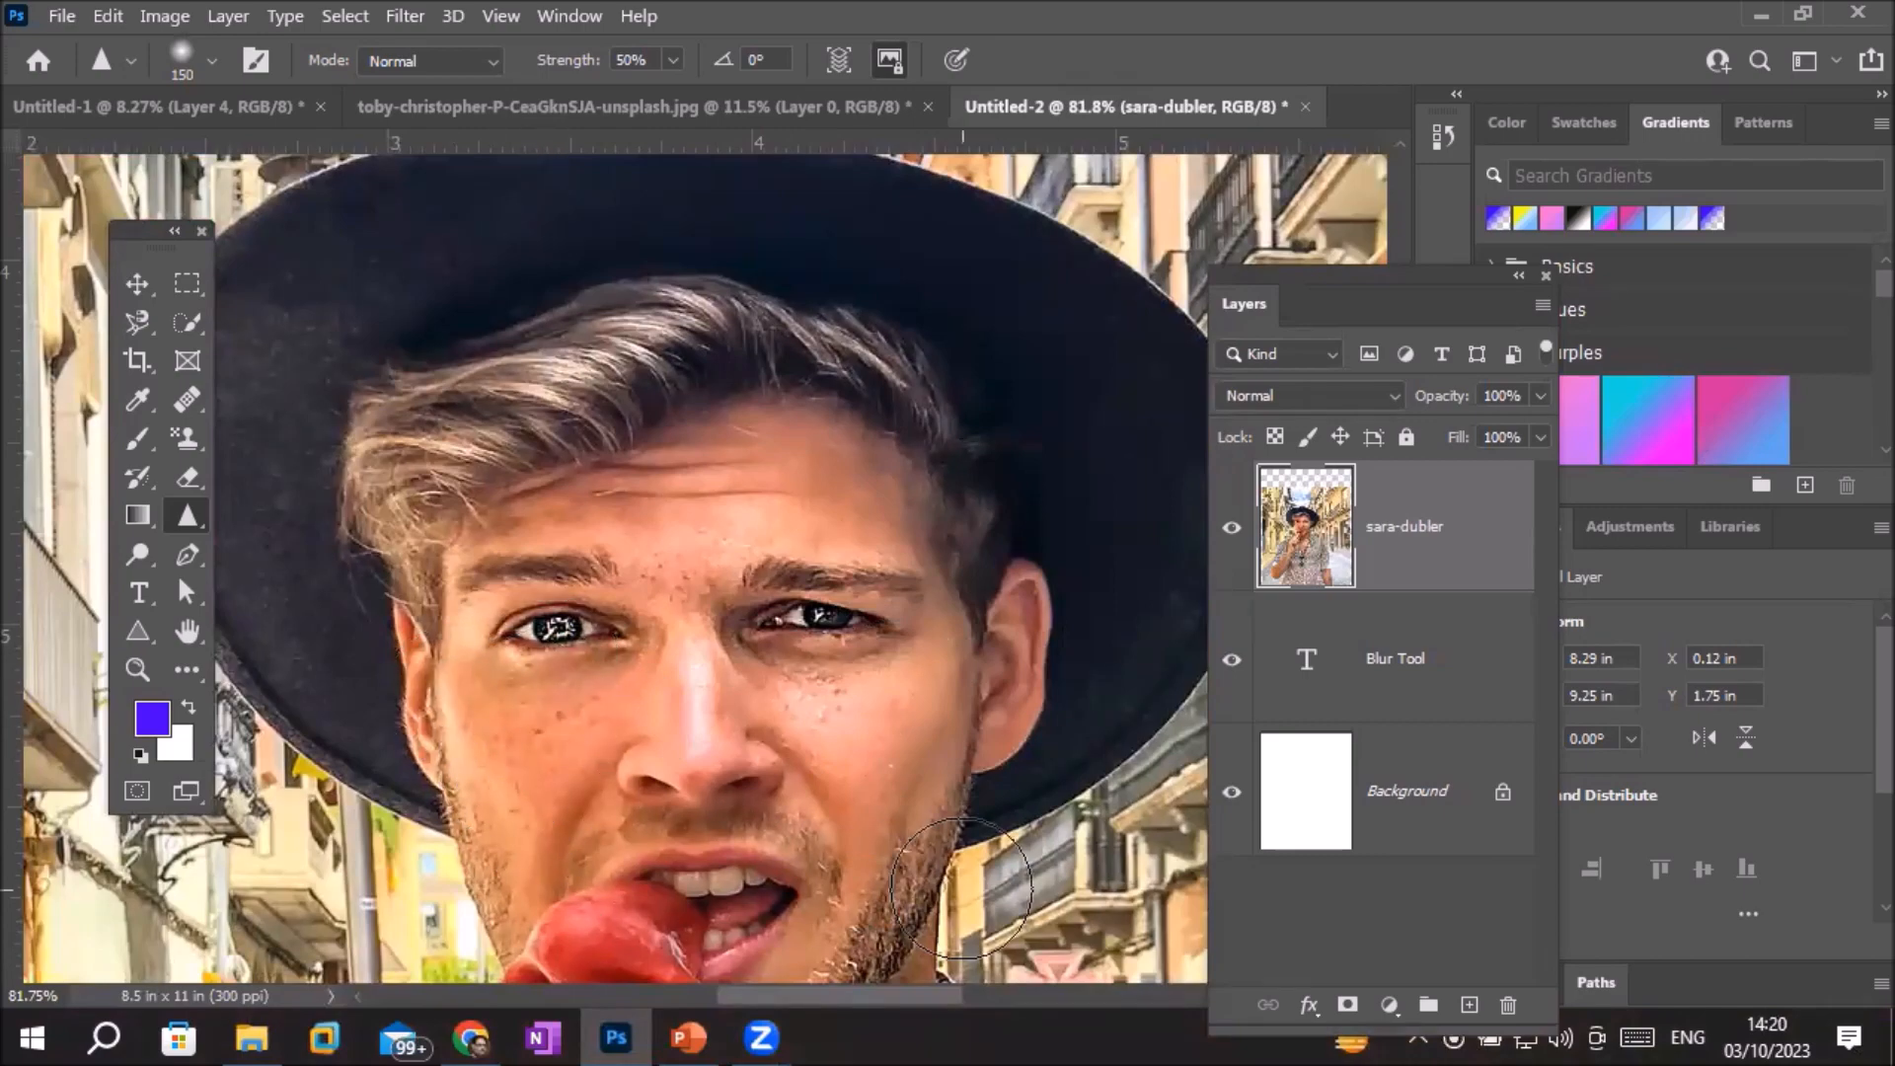
Over-sharpen the man's left cheek with repeated brushing and undo that stroke
scroll(962, 859, "up", 4)
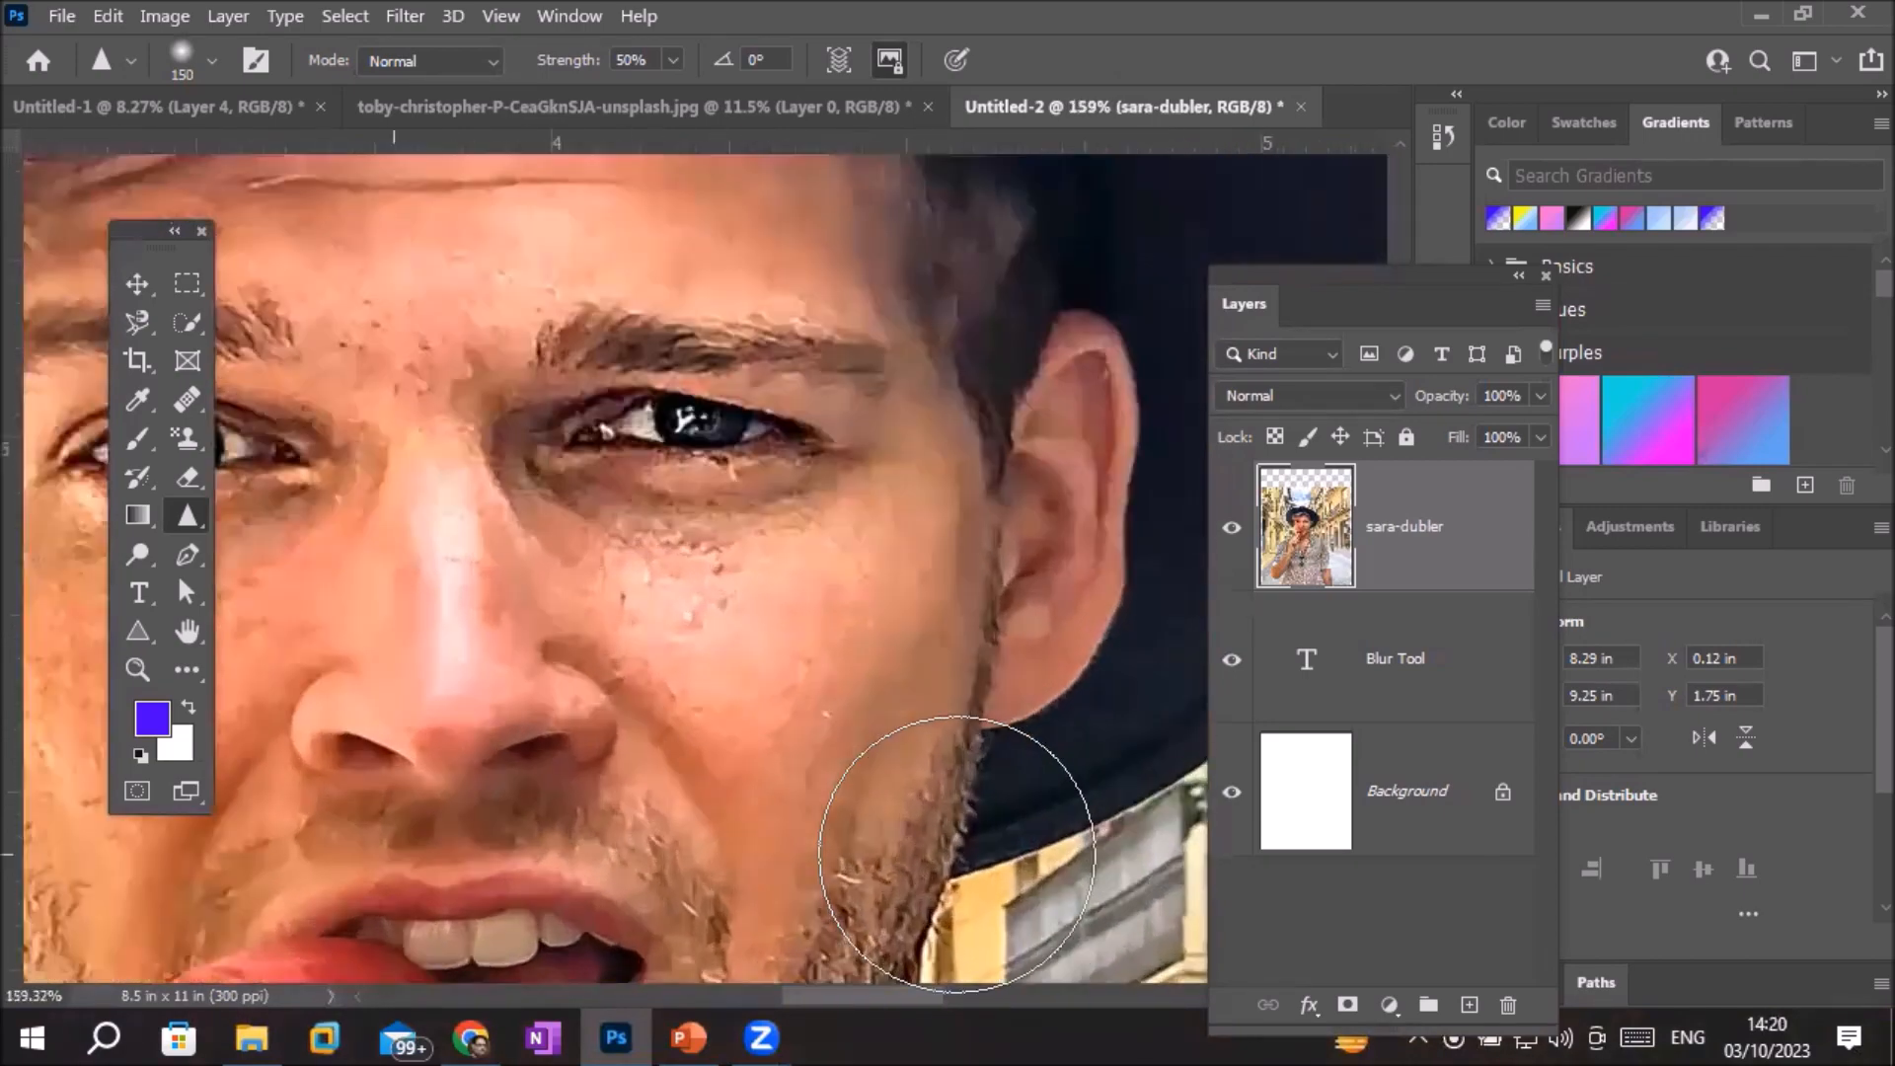
mouse_move(951, 812)
left_mouse_down()
mouse_move(734, 664)
mouse_move(788, 738)
mouse_move(714, 729)
mouse_move(740, 795)
mouse_move(852, 694)
mouse_move(755, 819)
mouse_move(770, 836)
mouse_move(764, 693)
mouse_move(741, 830)
mouse_move(814, 759)
mouse_move(875, 651)
mouse_move(862, 821)
mouse_move(885, 765)
mouse_move(844, 685)
mouse_move(850, 600)
mouse_move(841, 783)
mouse_move(868, 675)
mouse_move(1066, 780)
left_mouse_up()
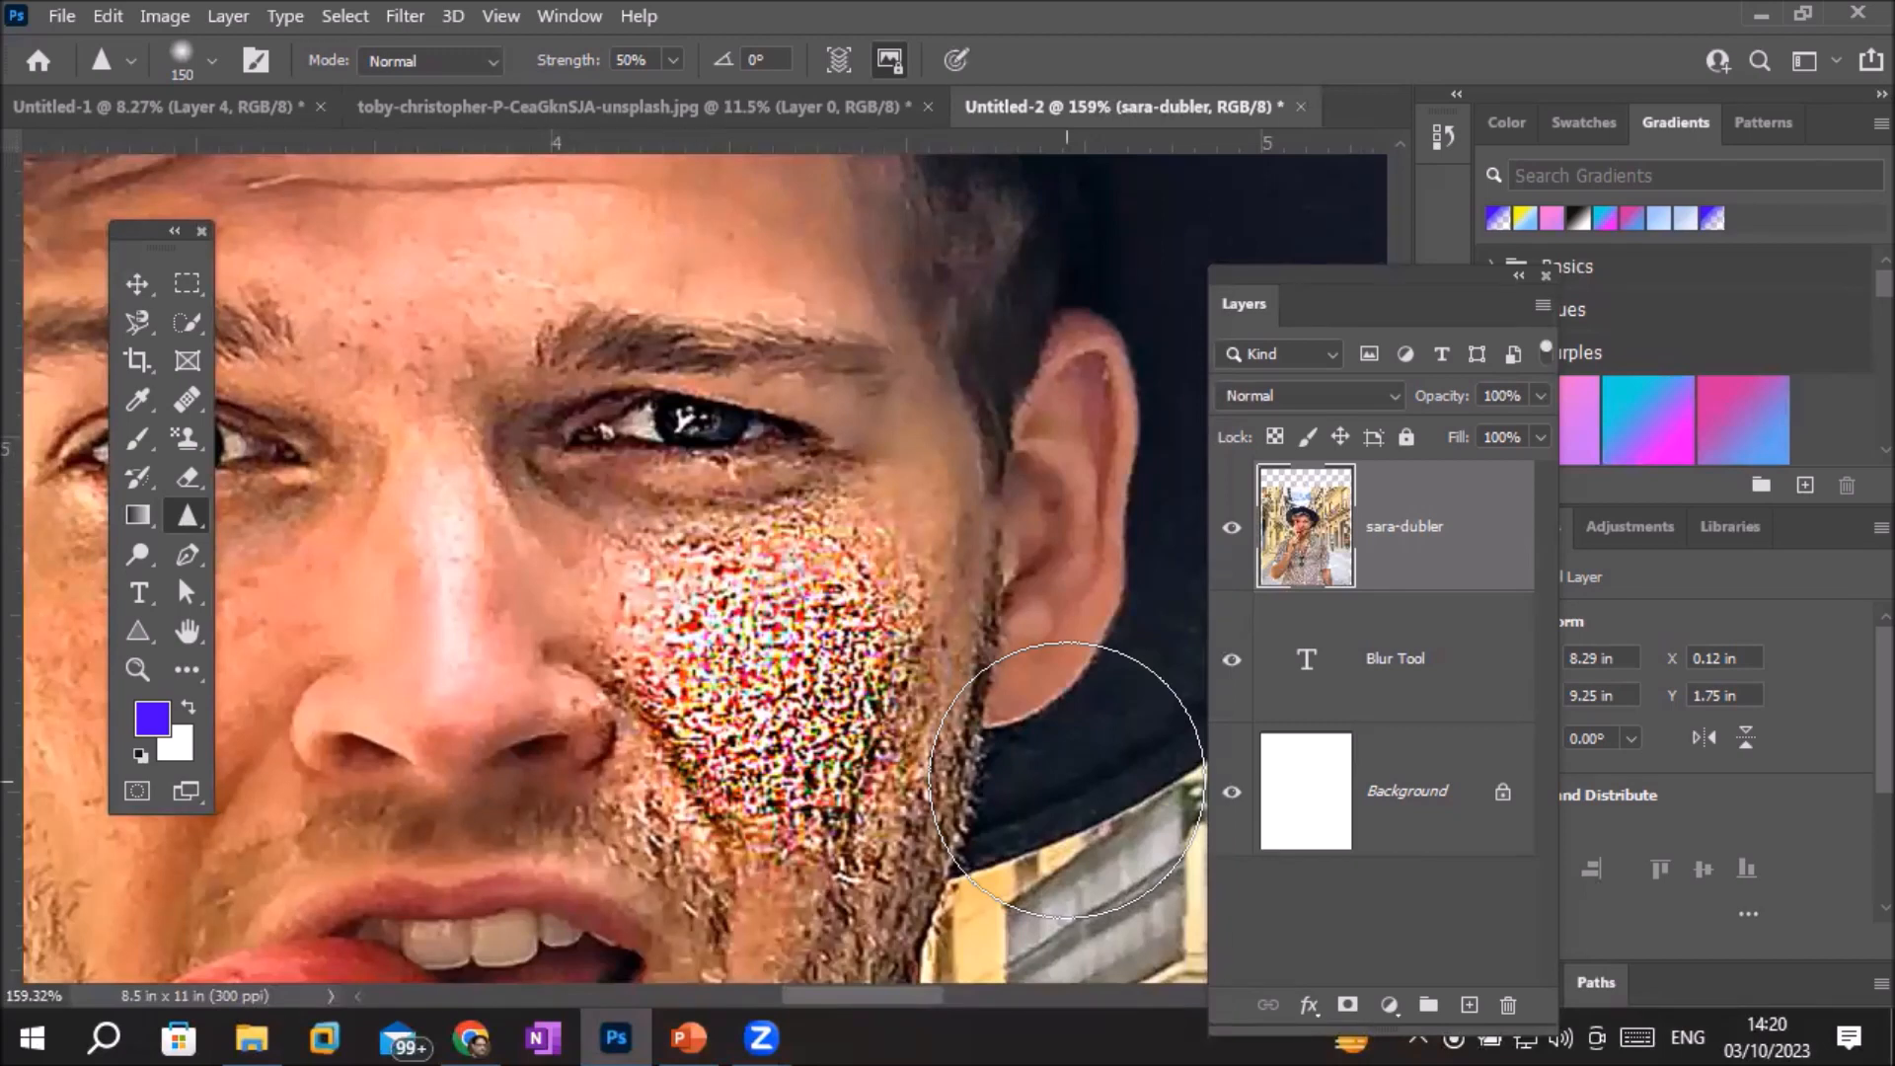
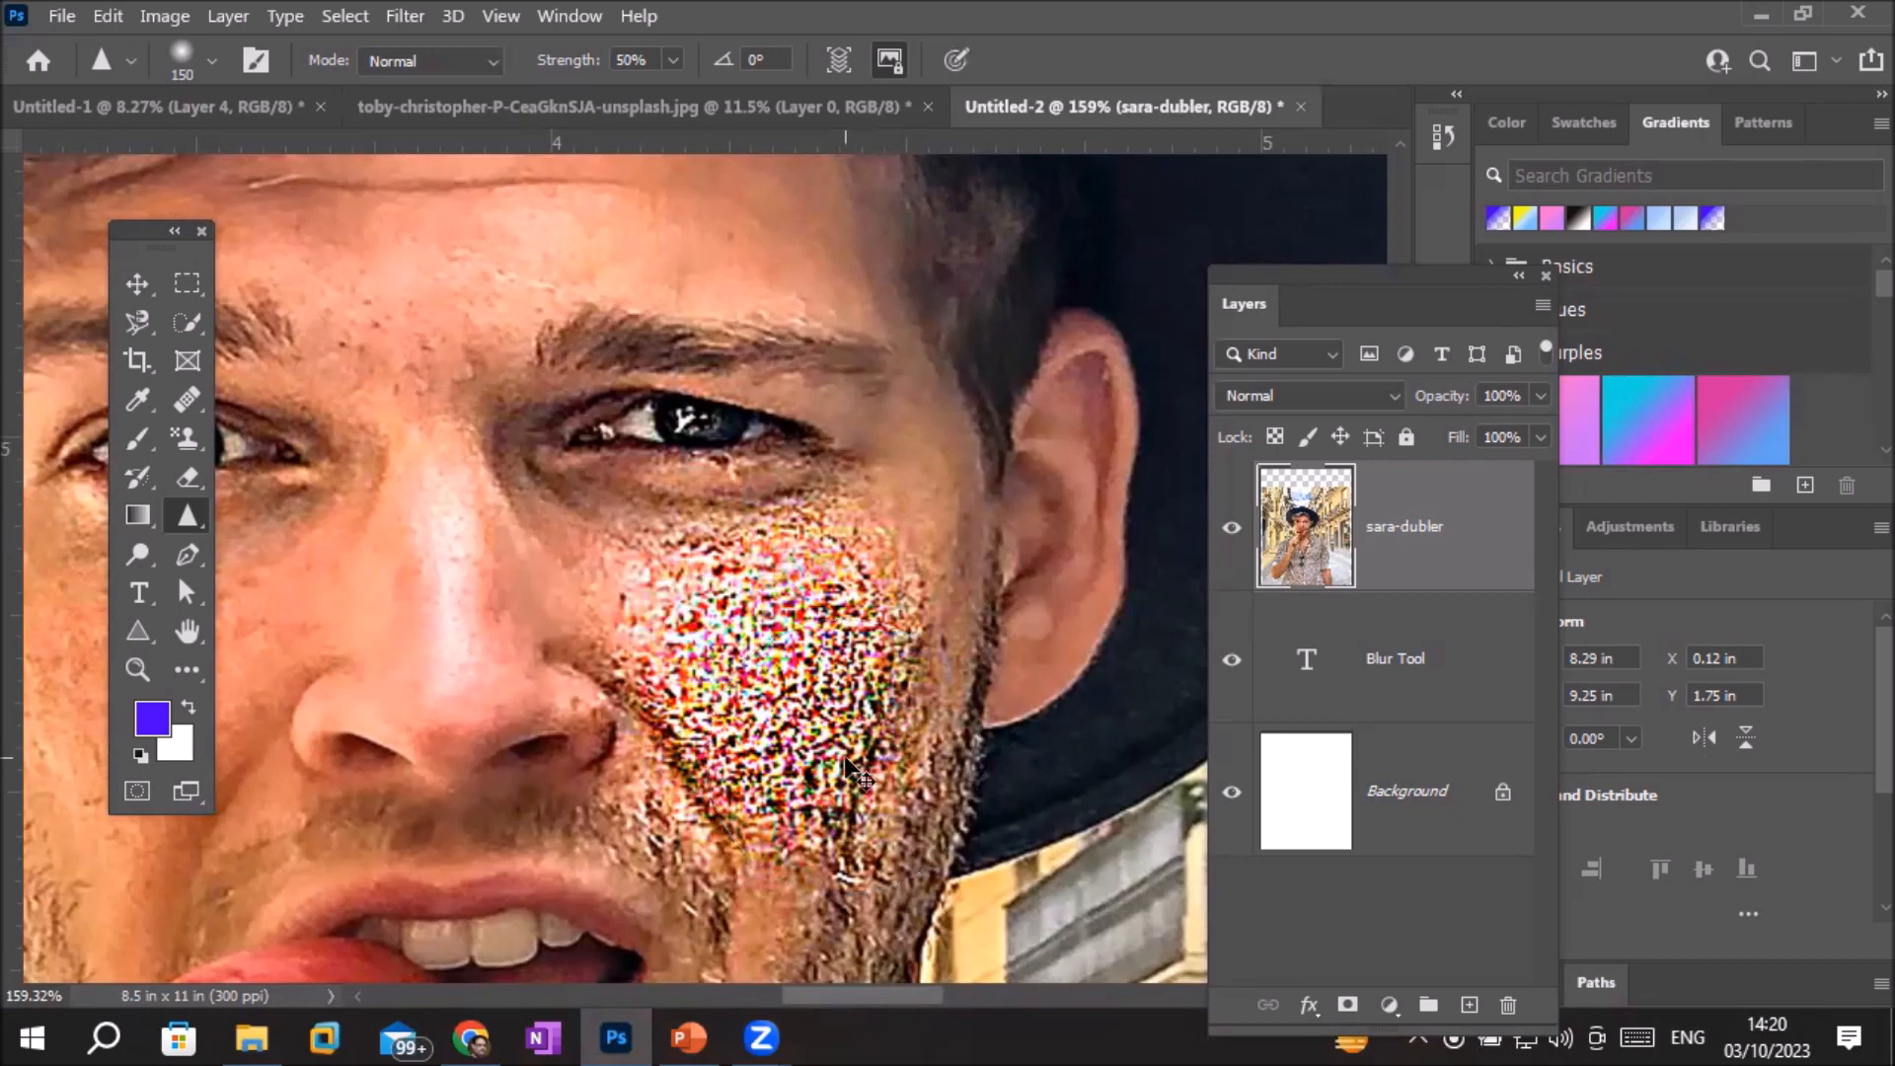
key("ctrl+z")
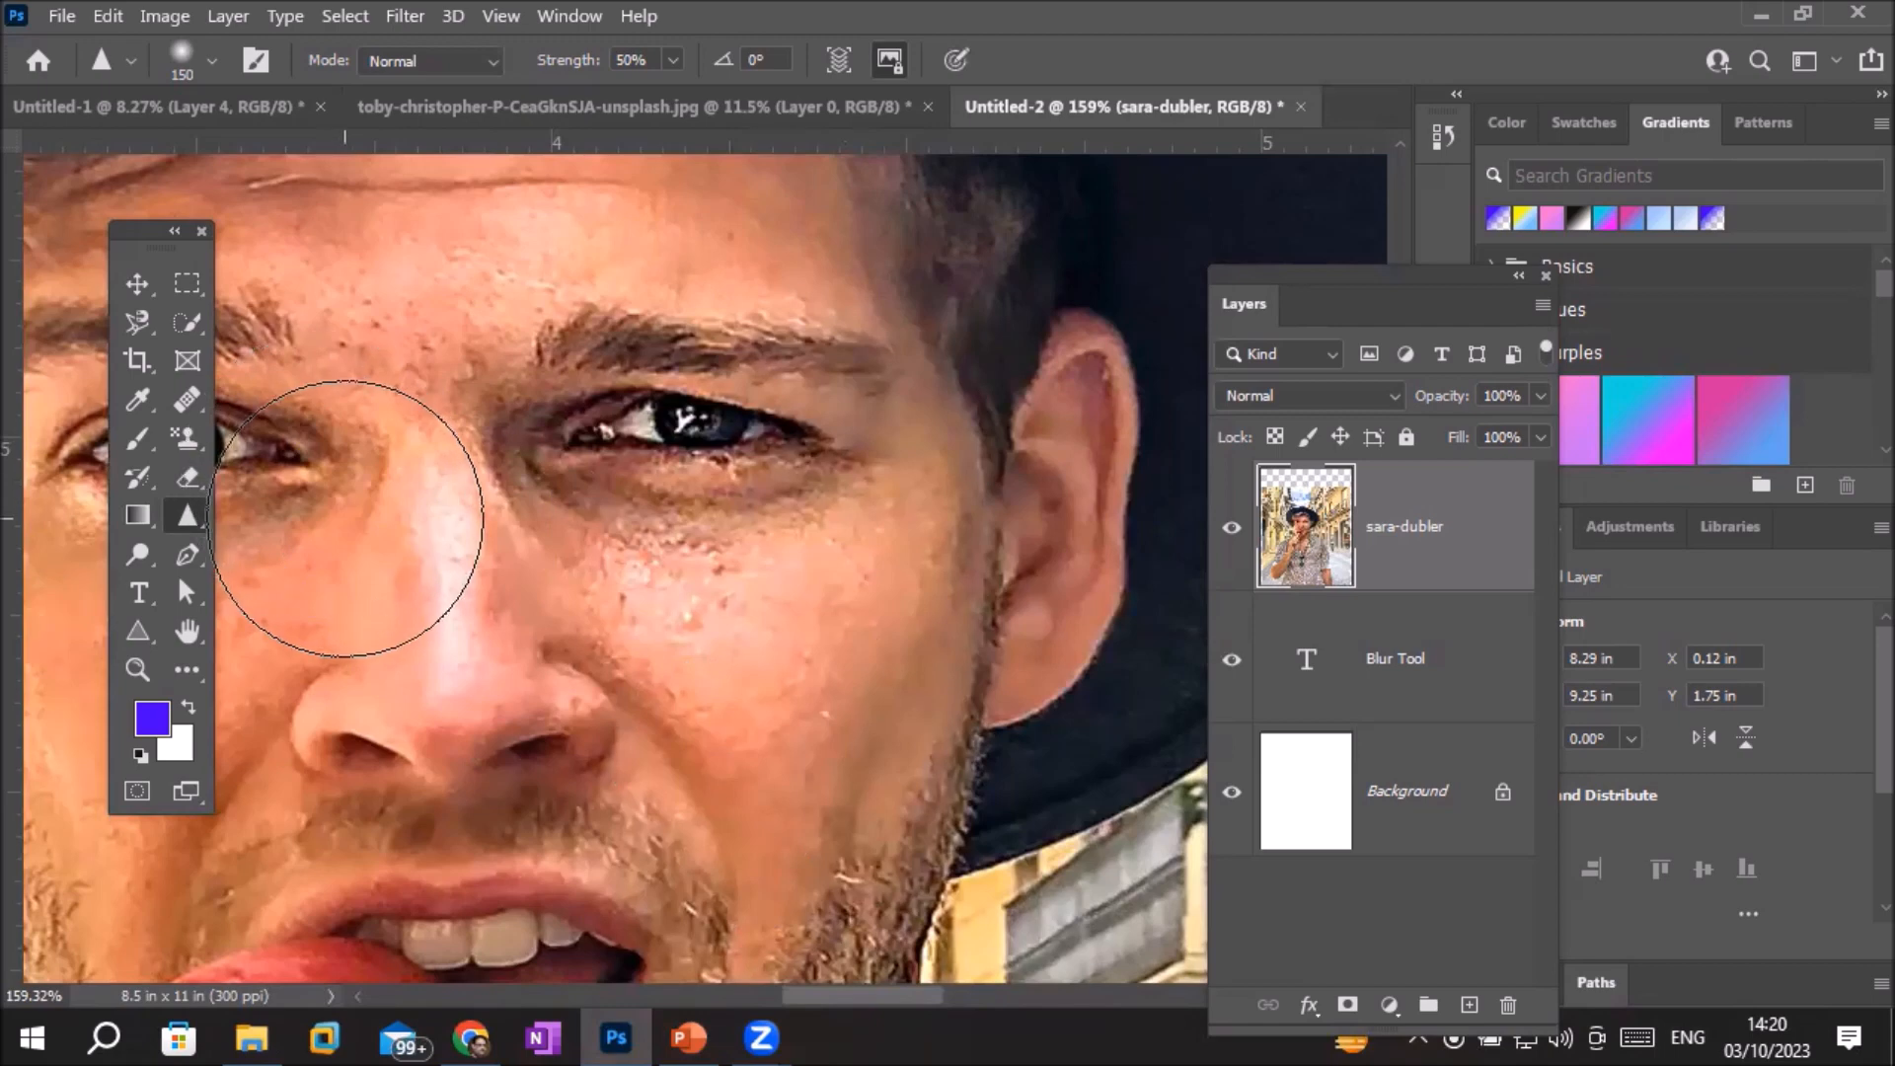
Switch to the Smudge tool and reduce its brush size to 60
left_click_drag(381, 559, 684, 709)
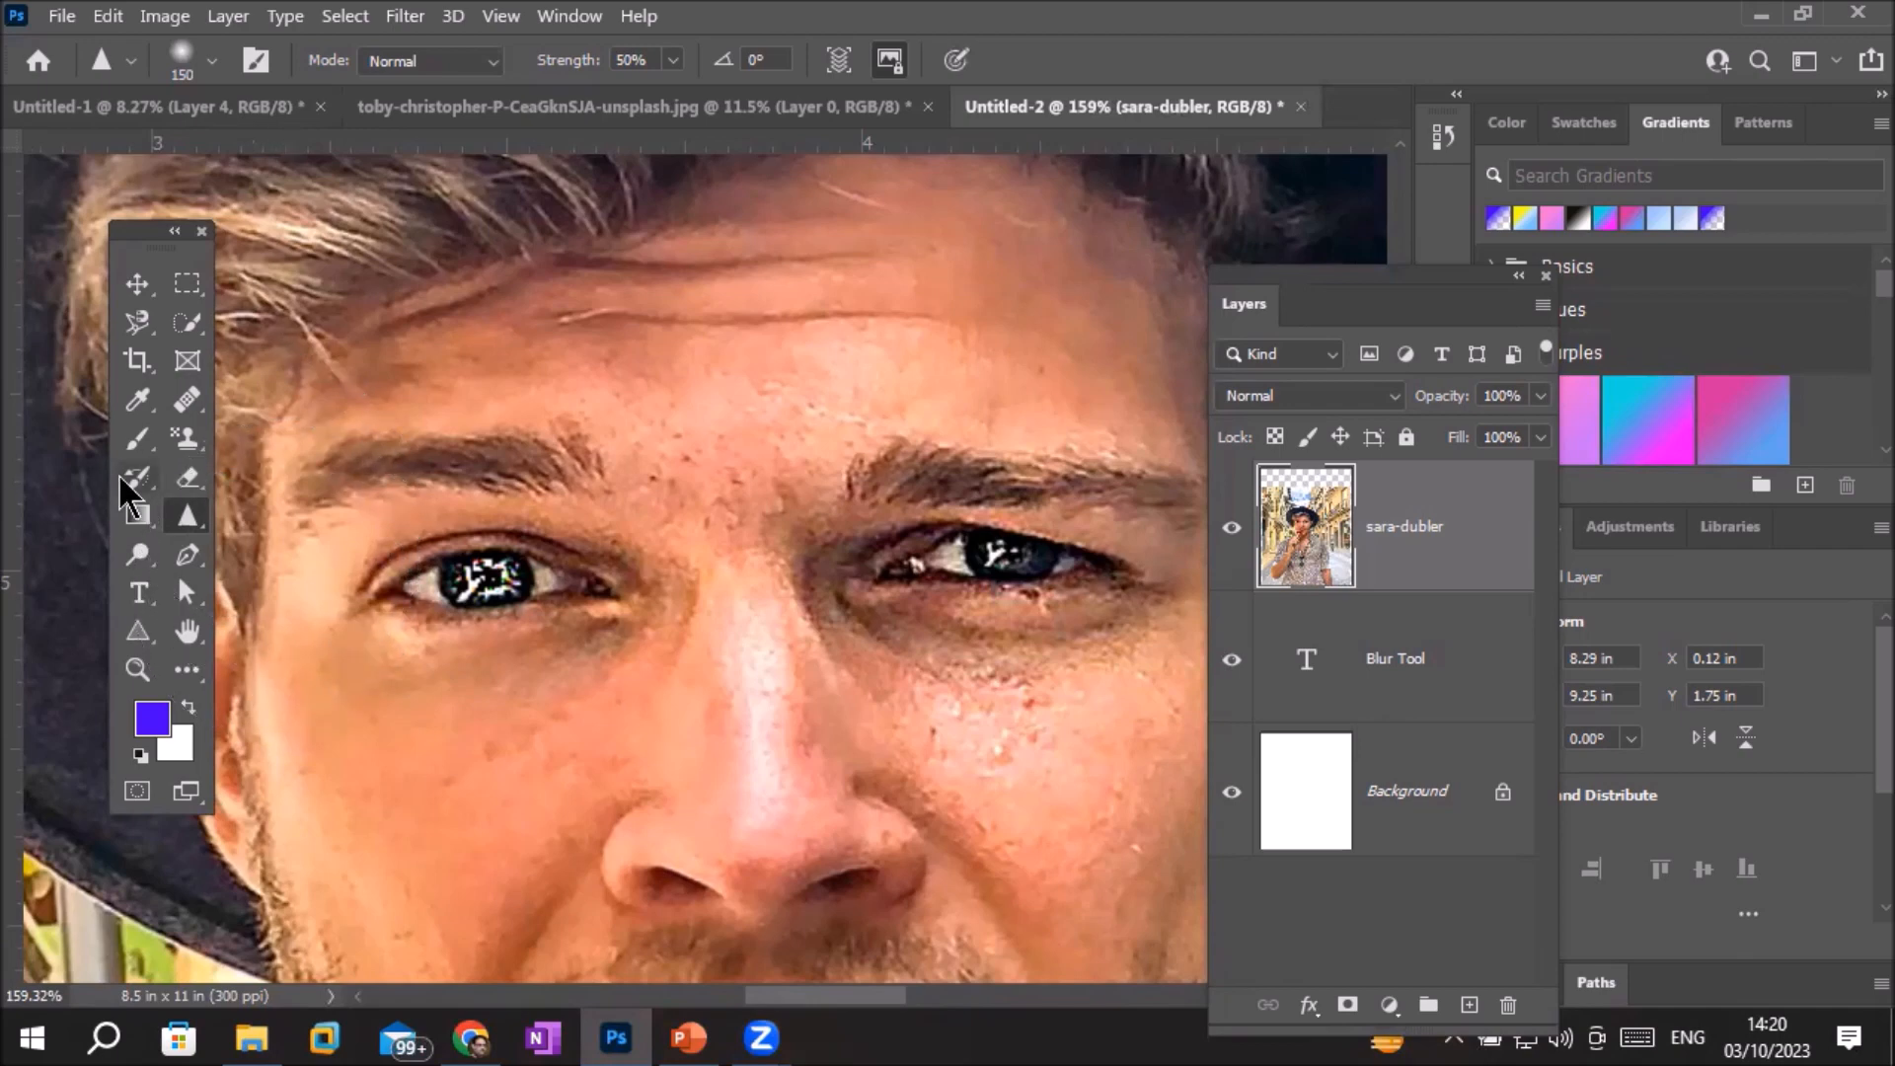
right_click(194, 530)
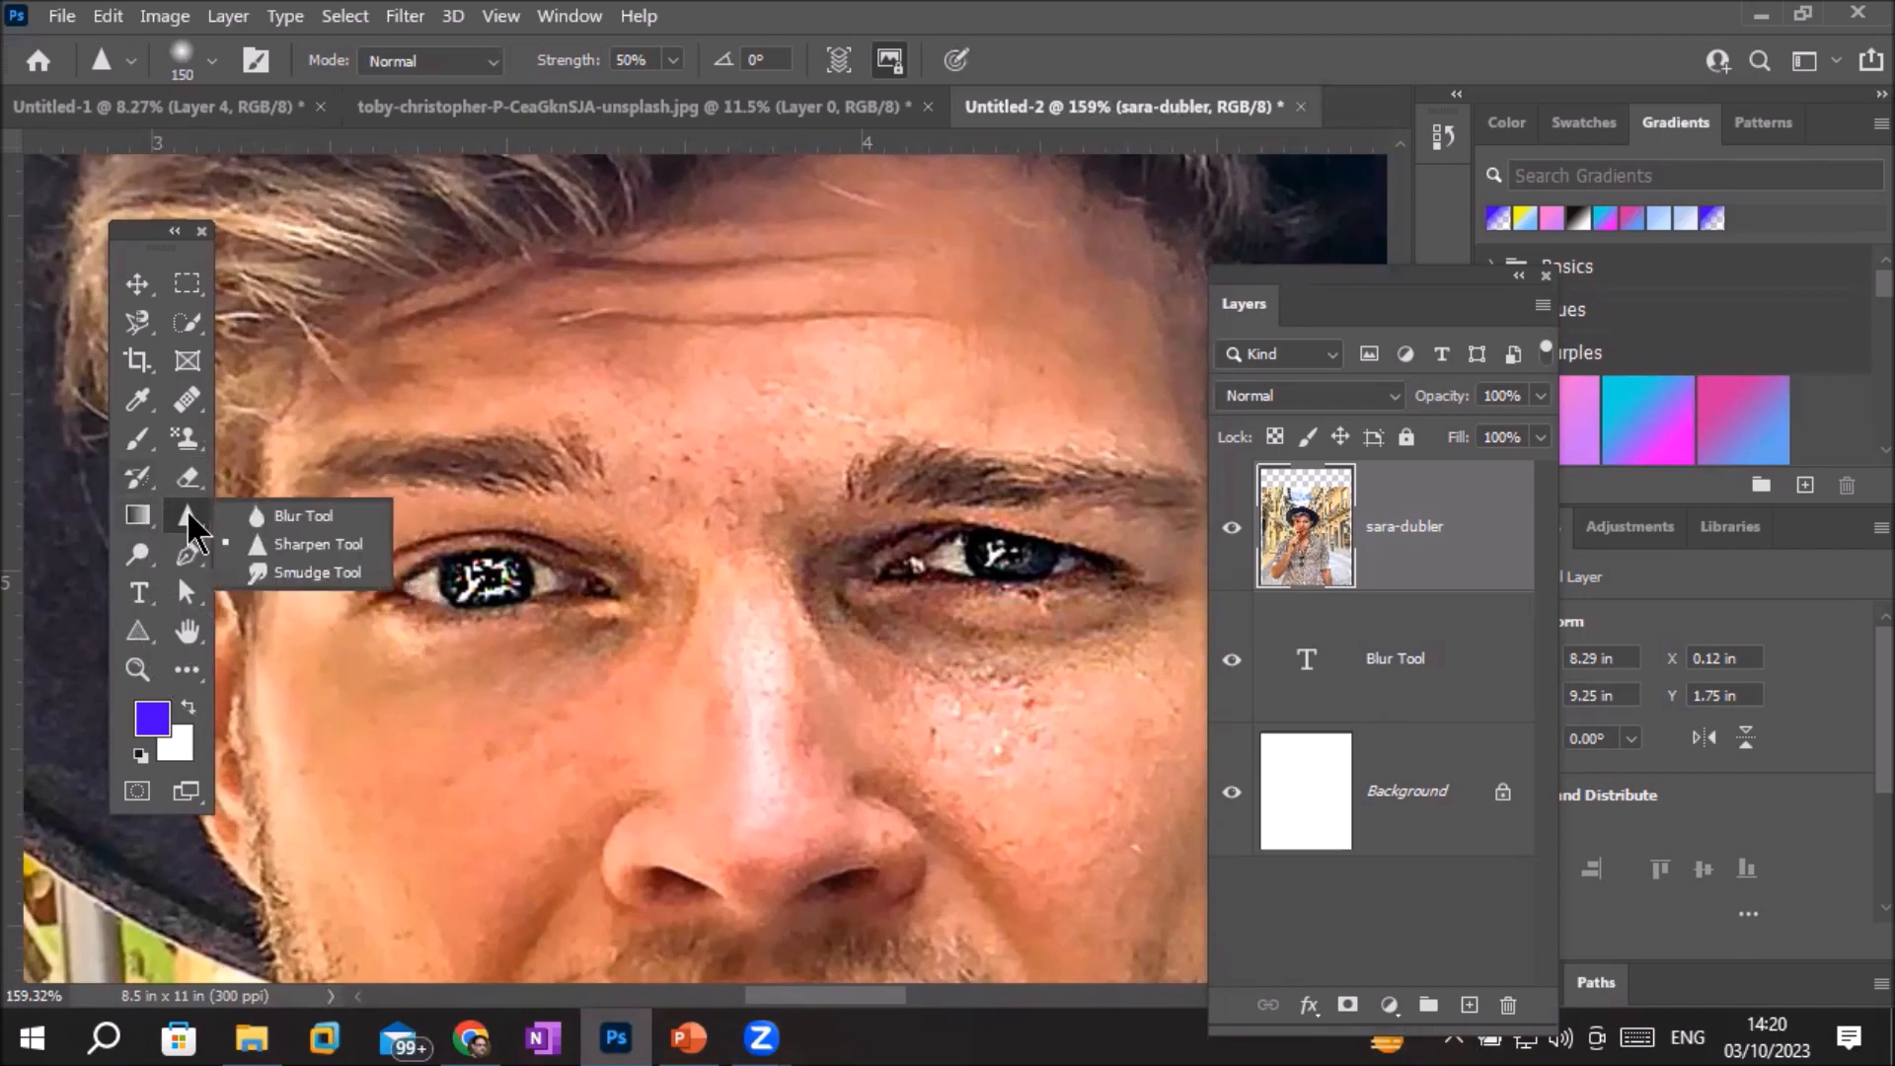
left_click(330, 562)
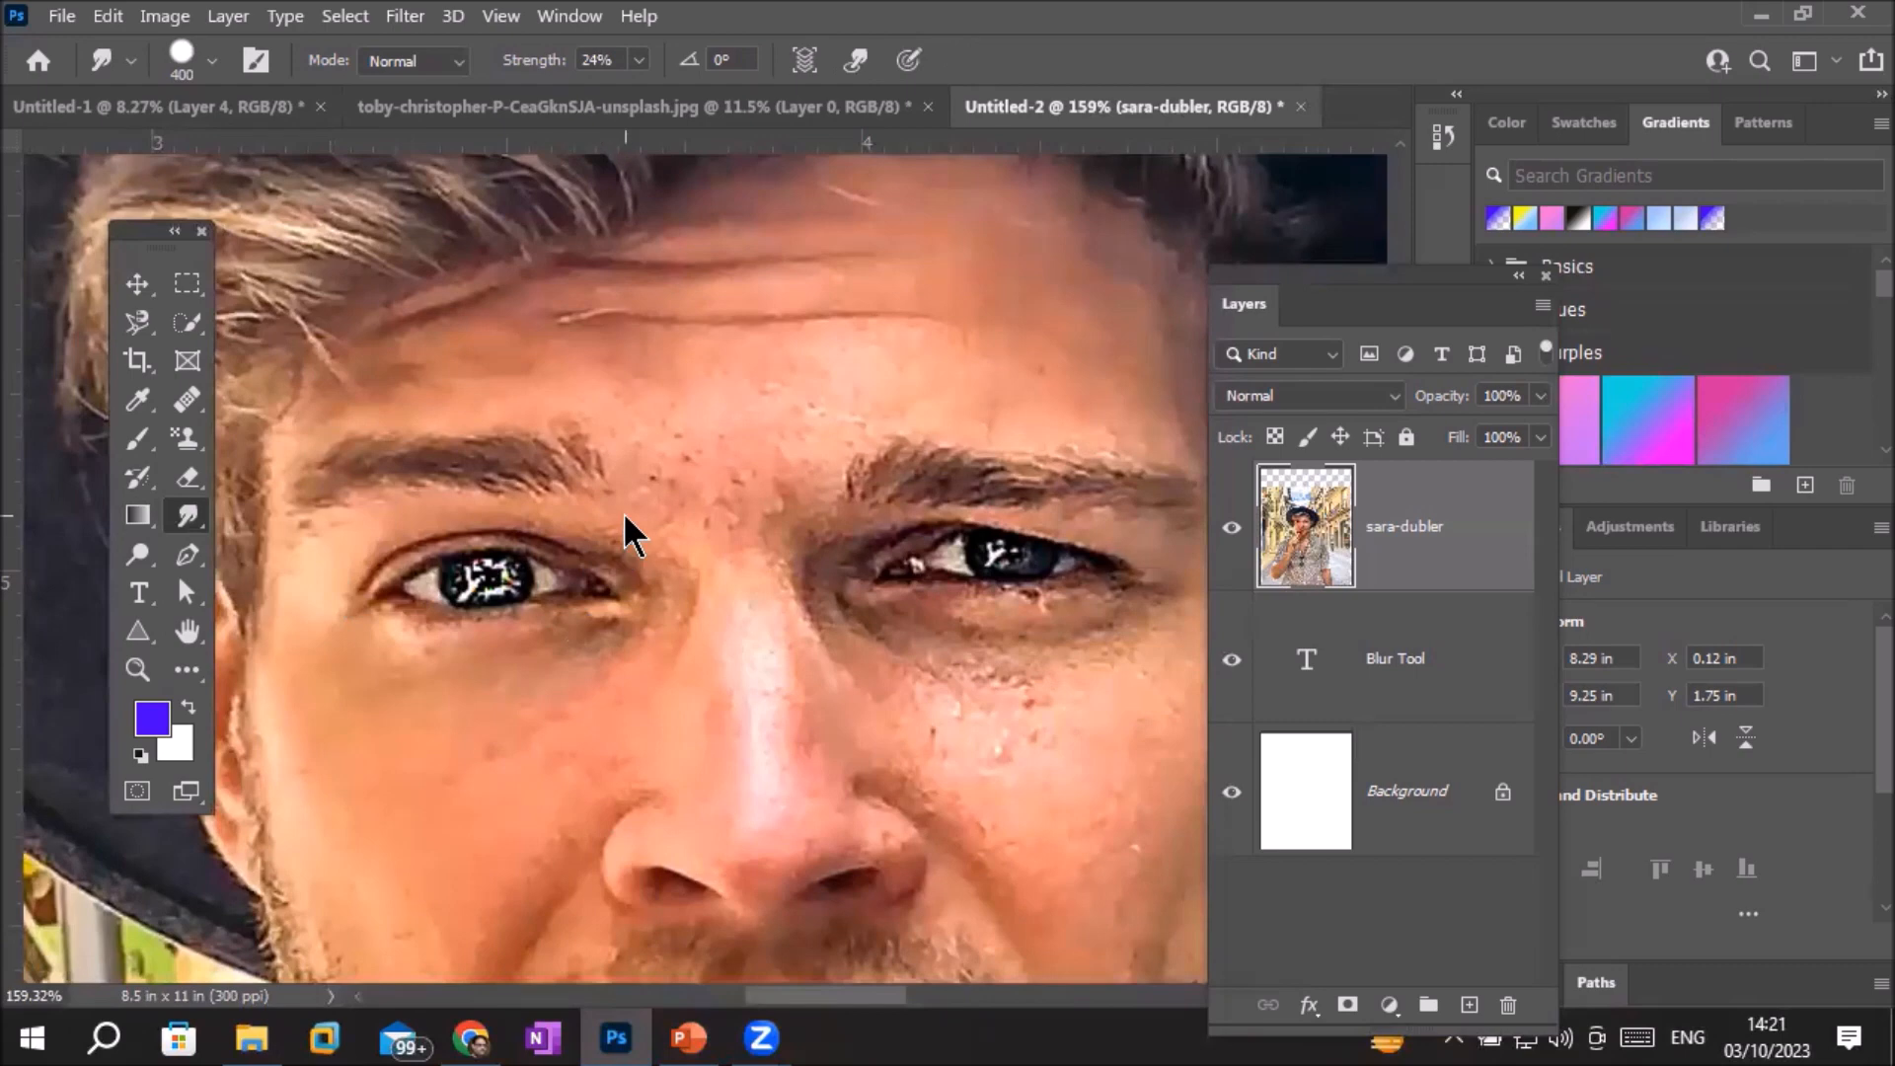
key("bracketleft")
key("bracketleft")
key("bracketleft")
key("bracketleft")
key("bracketleft")
key("bracketleft")
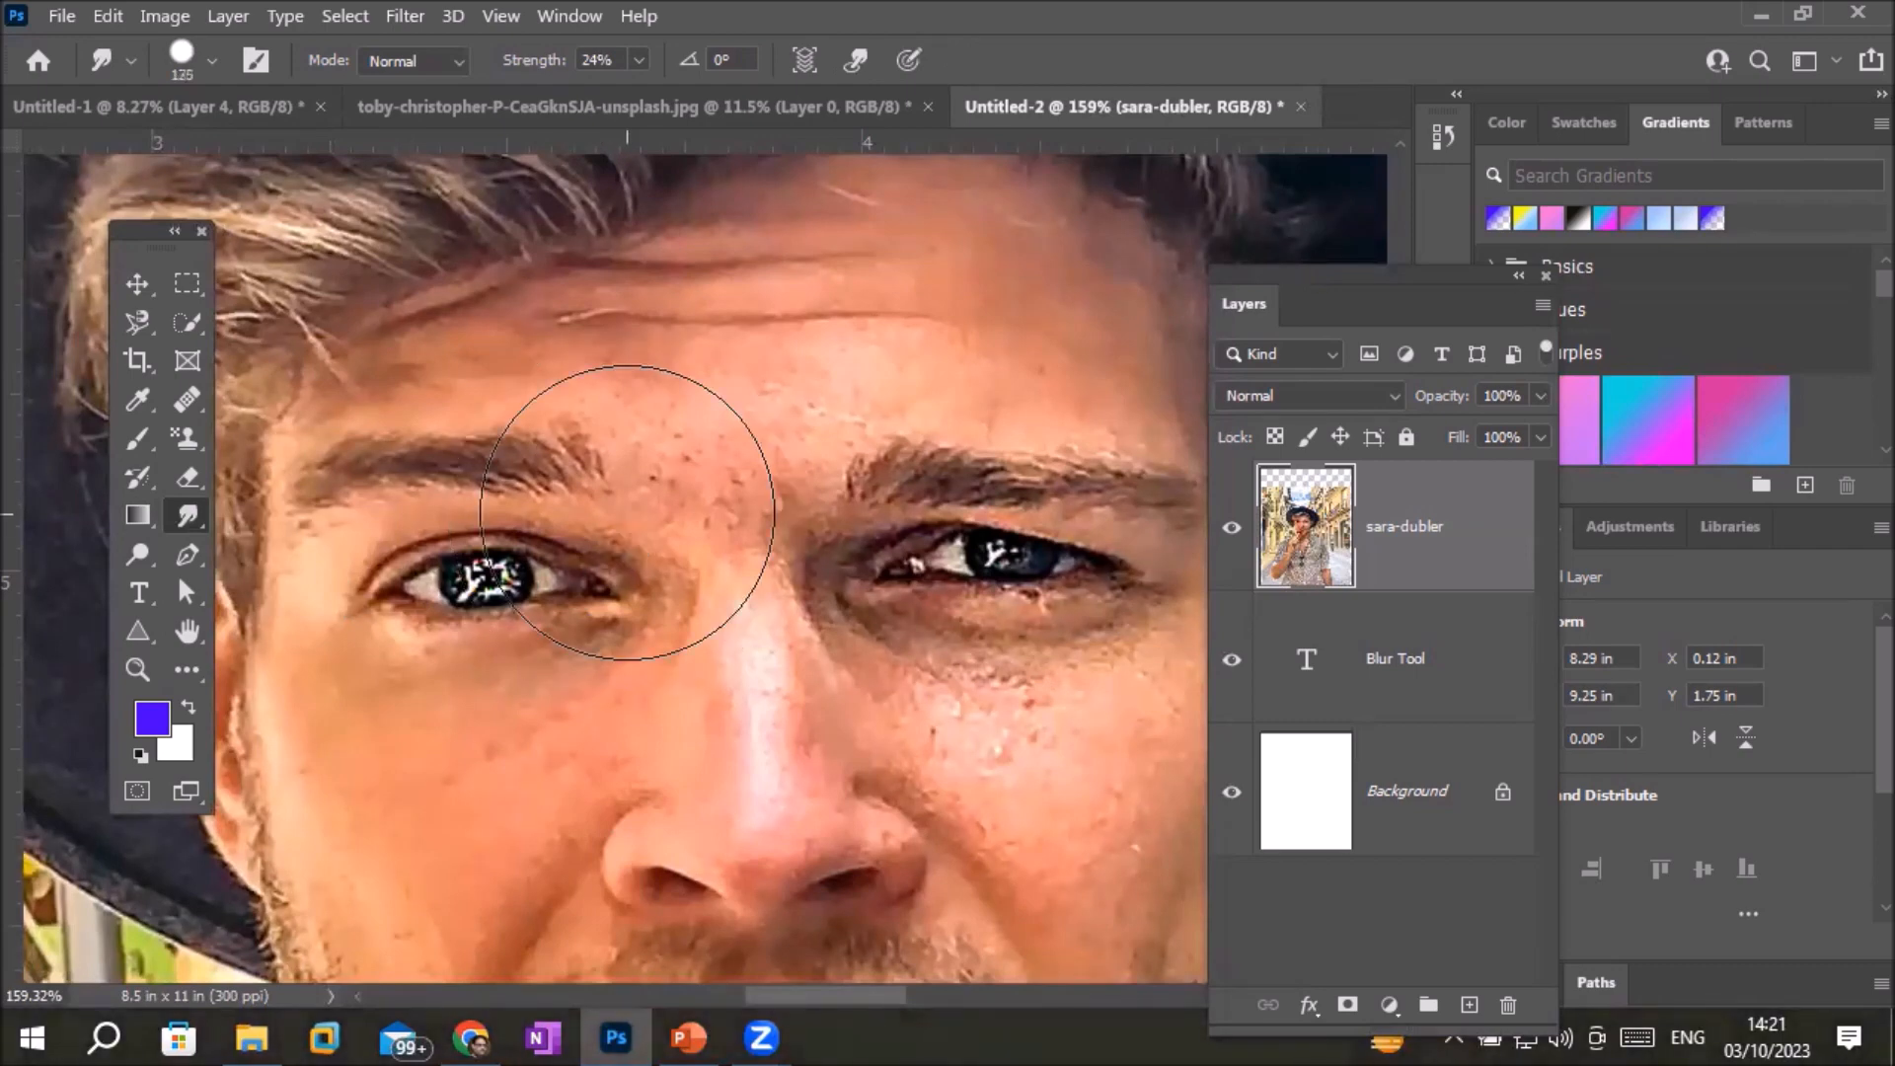
key("bracketleft")
key("bracketleft")
key("bracketleft")
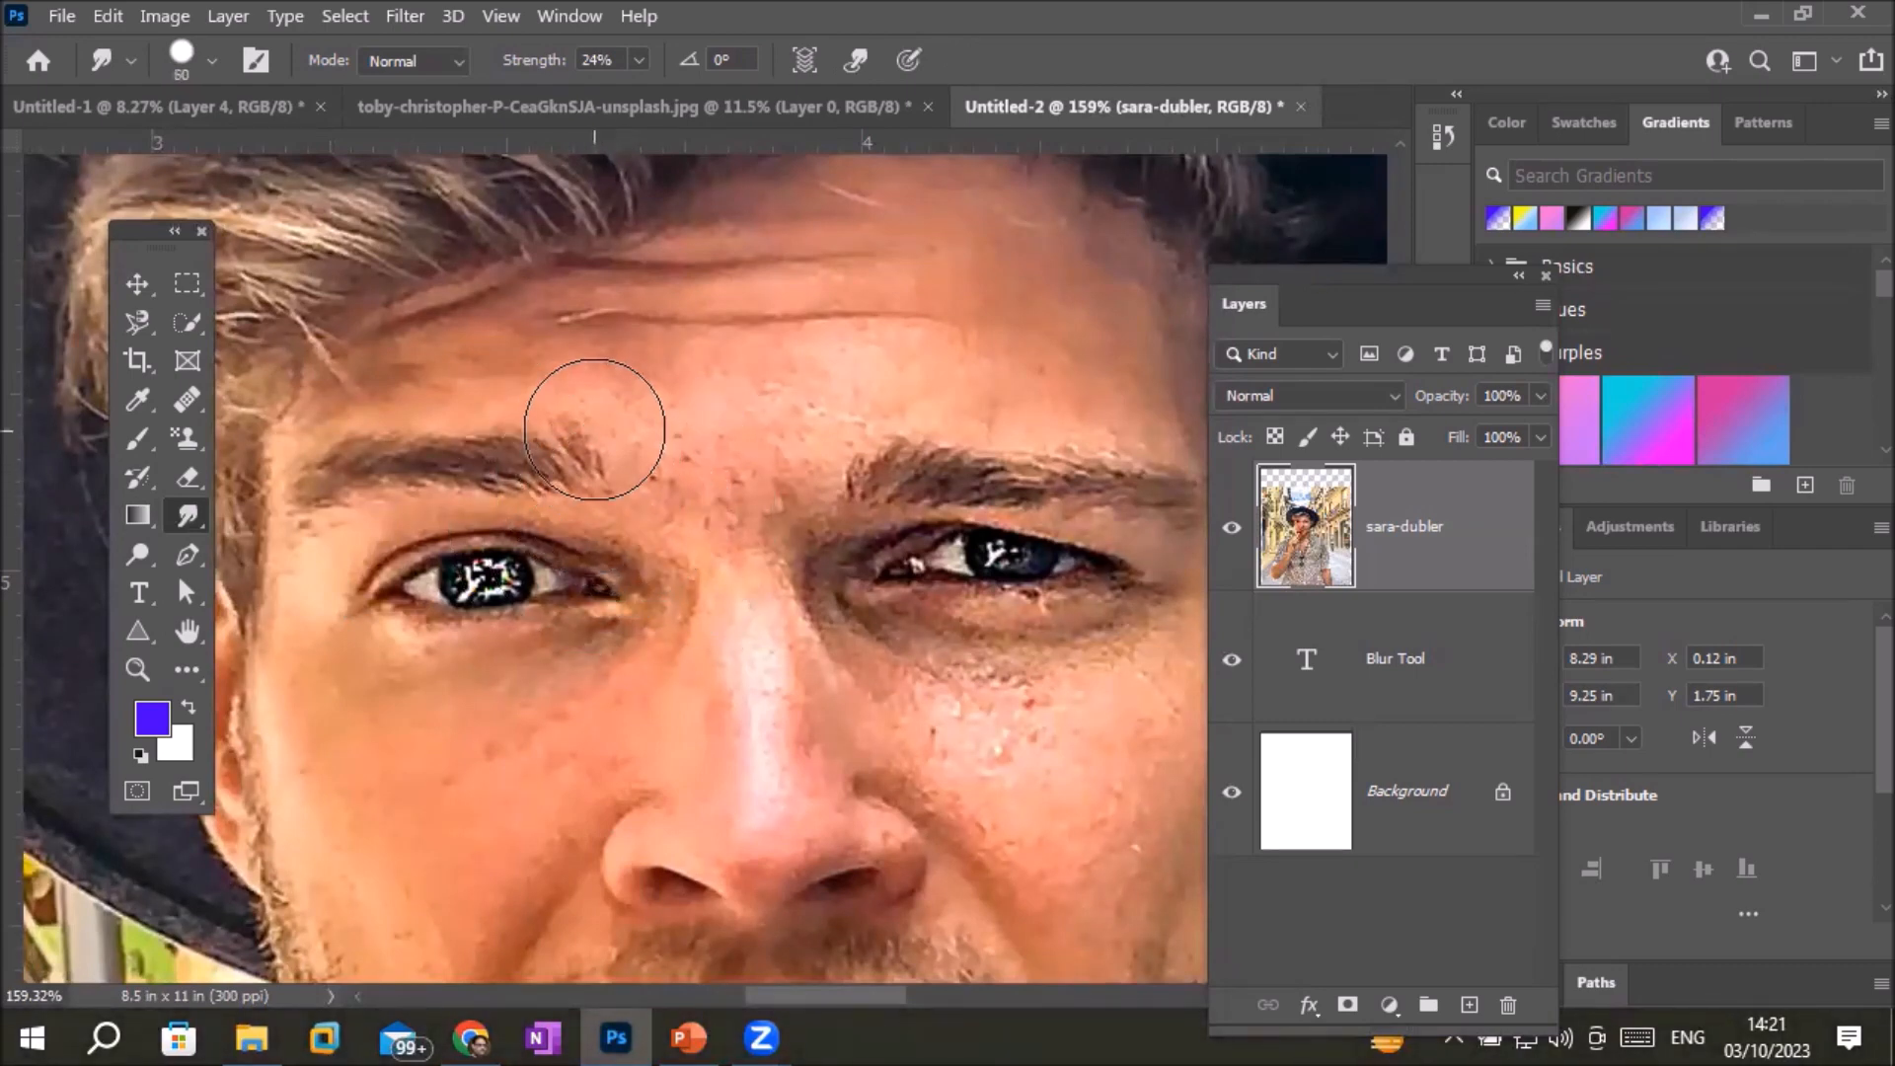
Smudge the inner end of the man's right eyebrow with a 25 px brush to soften its hairs
scroll(592, 444, "up", 3, "alt")
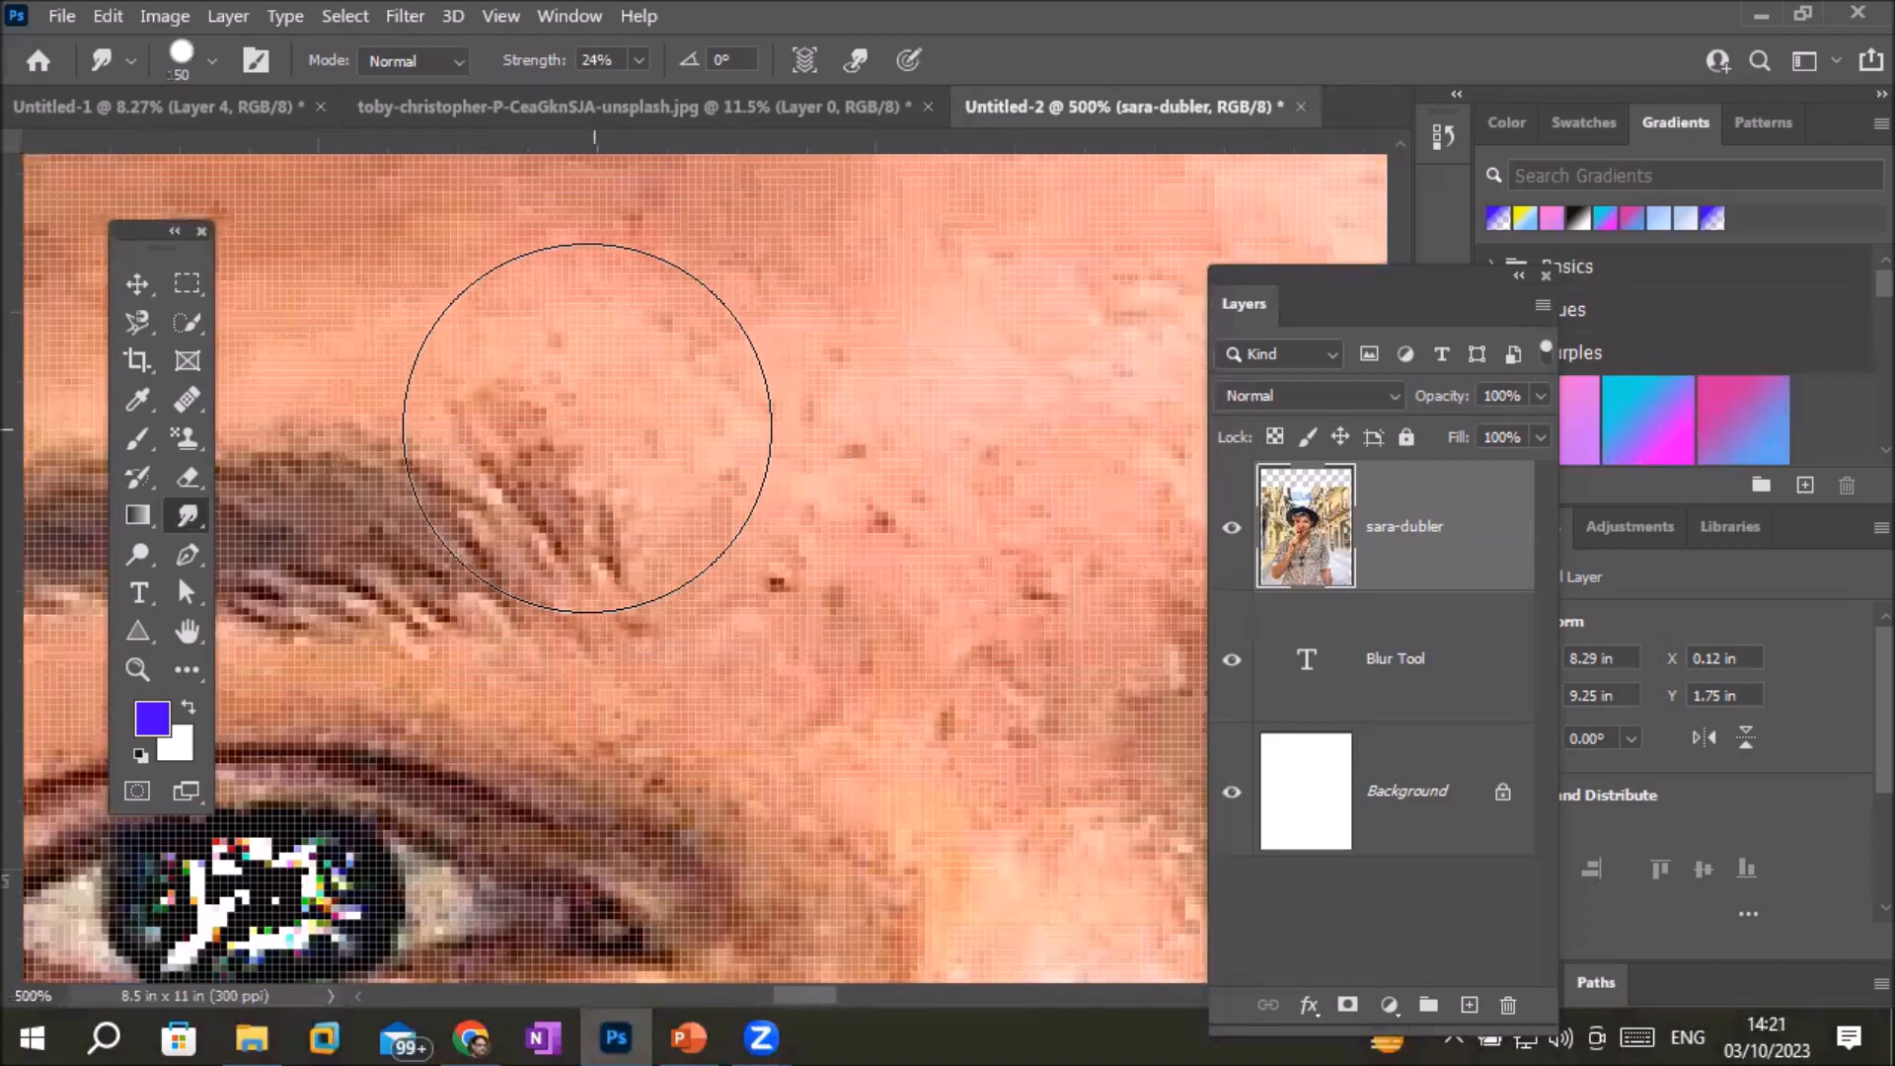
scroll(582, 432, "up", 1)
key("bracketleft")
key("bracketleft")
key("bracketleft")
key("bracketleft")
key("bracketleft")
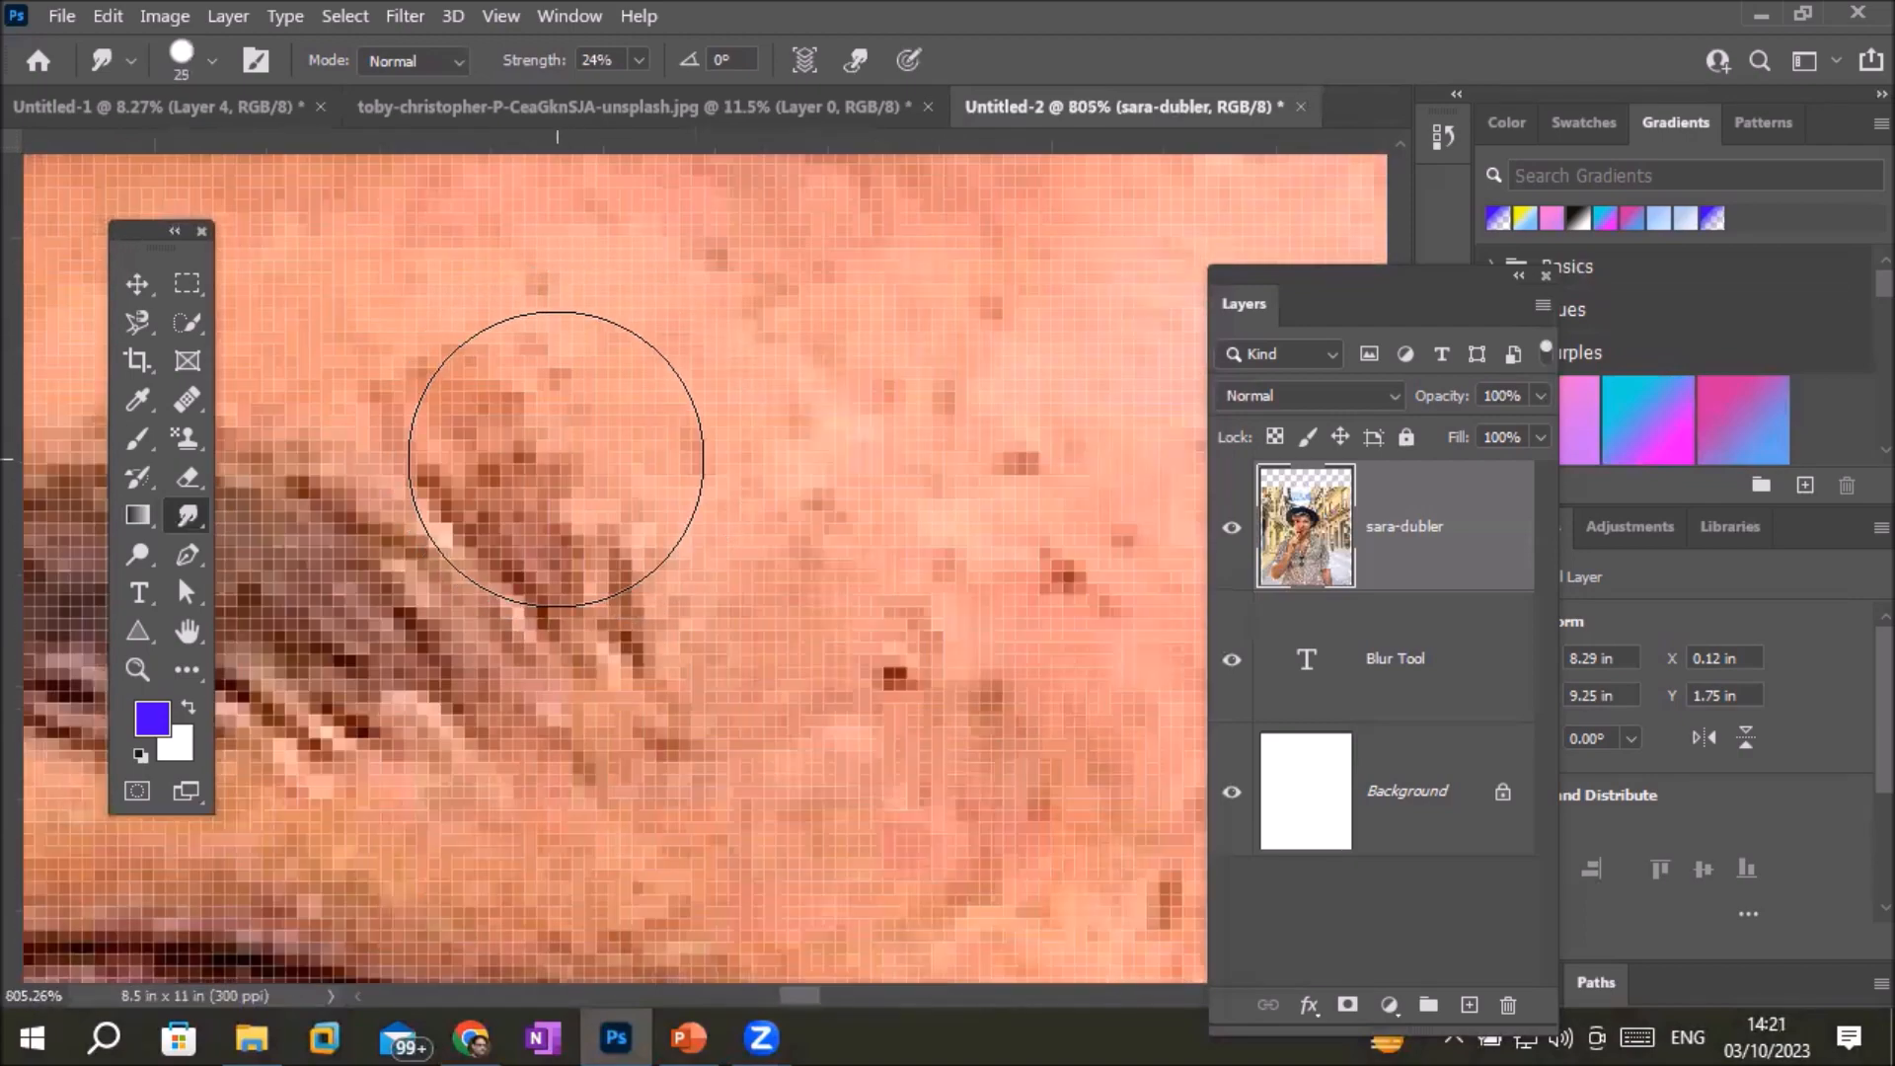
scroll(512, 423, "up", 1)
mouse_move(482, 450)
left_mouse_down()
mouse_move(500, 415)
mouse_move(435, 425)
mouse_move(436, 450)
left_mouse_up()
mouse_move(531, 545)
left_mouse_down()
mouse_move(491, 549)
mouse_move(558, 580)
mouse_move(559, 610)
mouse_move(541, 608)
mouse_move(591, 634)
mouse_move(550, 656)
left_mouse_up()
scroll(550, 642, "down", 4)
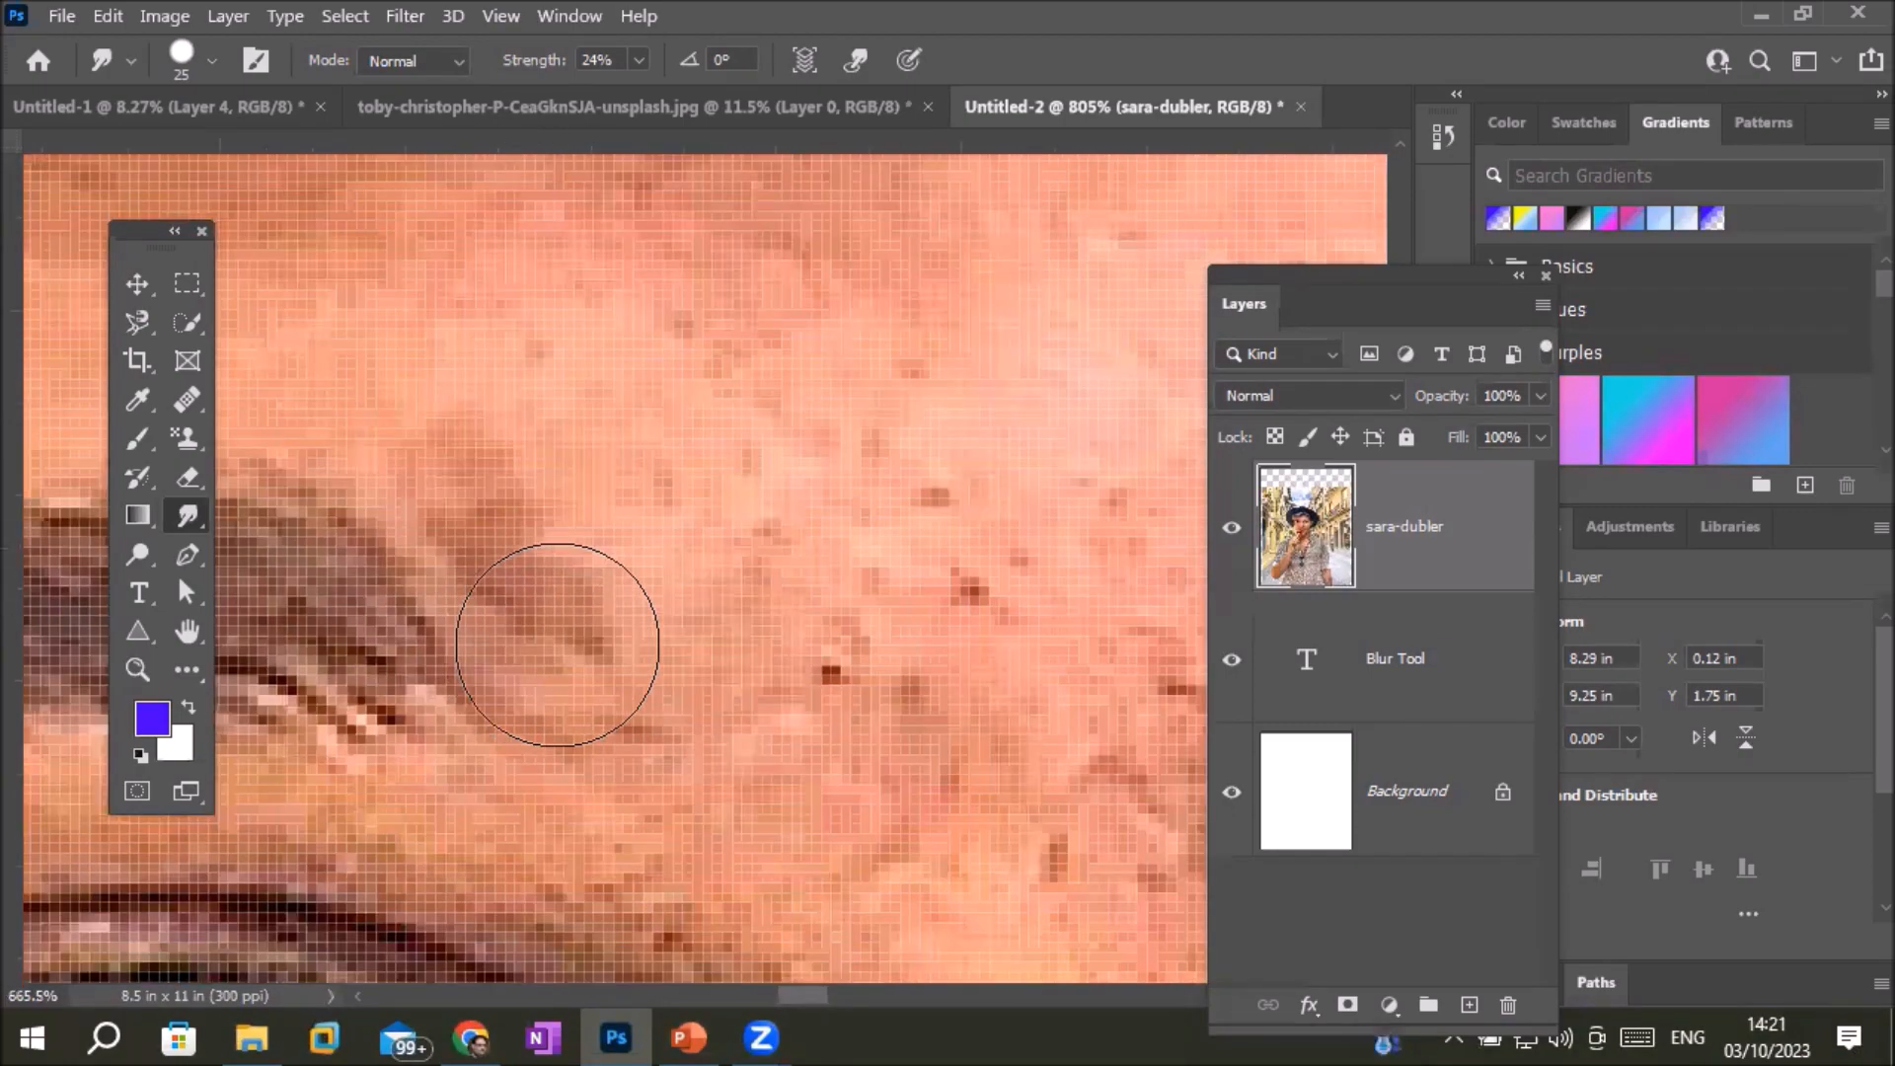
scroll(590, 666, "down", 4)
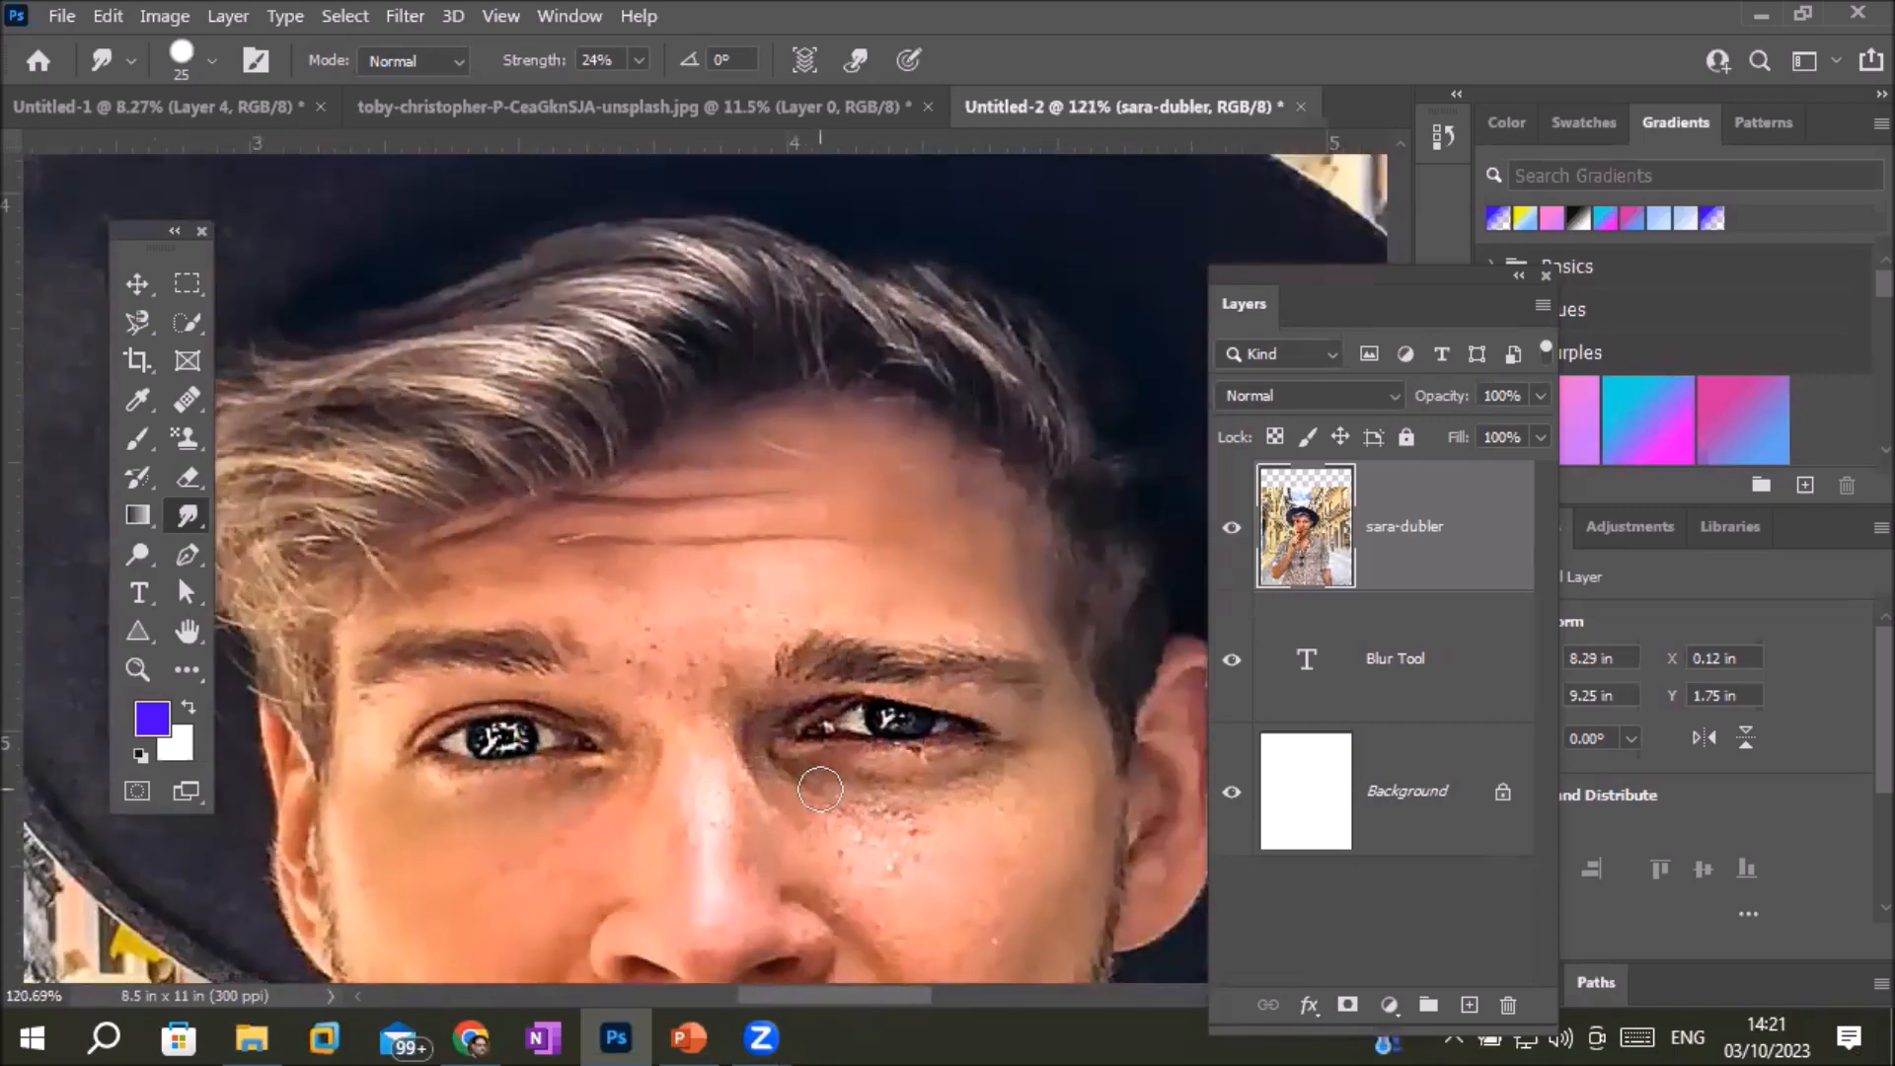
Smudge the eyelids, corners and surrounding skin of both of the man's eyes with the 25 px brush
scroll(856, 777, "up", 4)
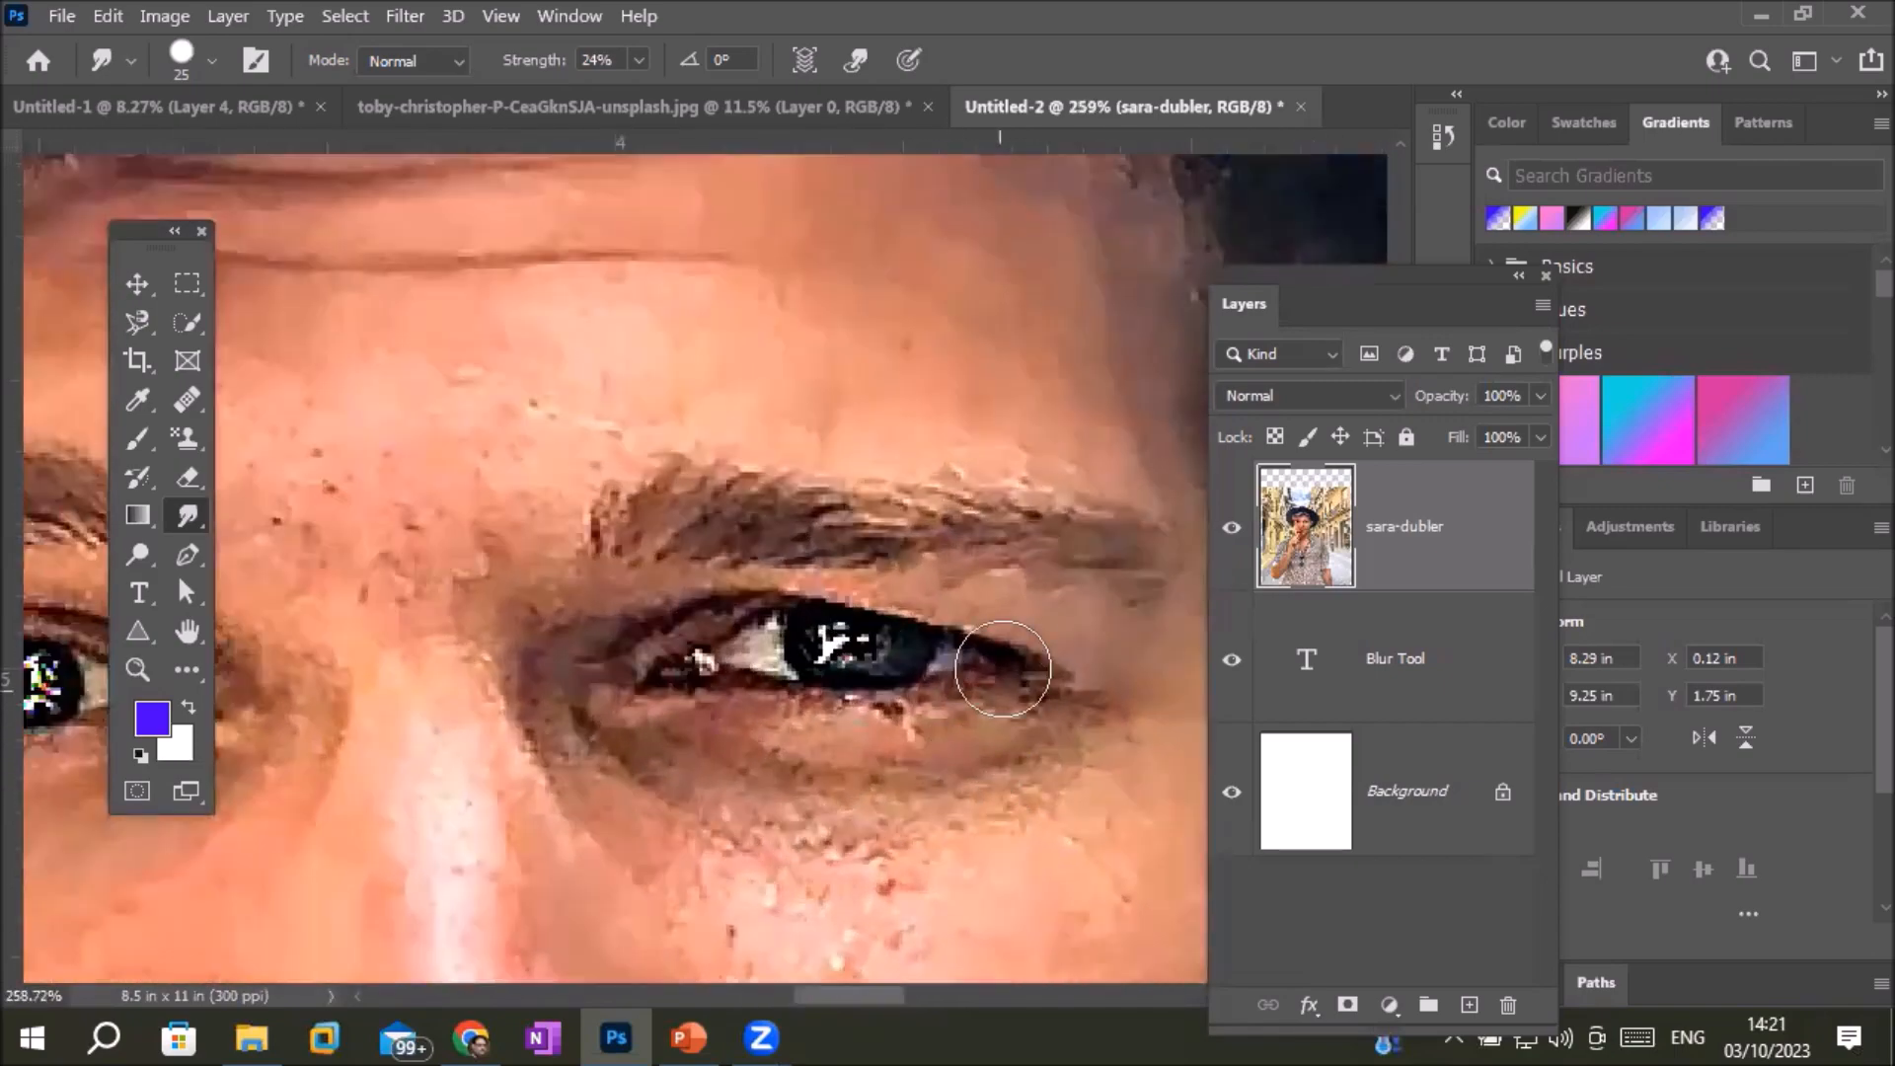
mouse_move(1003, 627)
left_mouse_down()
mouse_move(946, 597)
mouse_move(949, 573)
mouse_move(885, 585)
mouse_move(888, 561)
mouse_move(694, 584)
left_mouse_up()
mouse_move(1025, 699)
left_mouse_down()
mouse_move(1018, 675)
mouse_move(1057, 669)
mouse_move(1015, 655)
mouse_move(1100, 679)
left_mouse_up()
left_click_drag(554, 668, 1038, 641)
left_click_drag(654, 664, 895, 635)
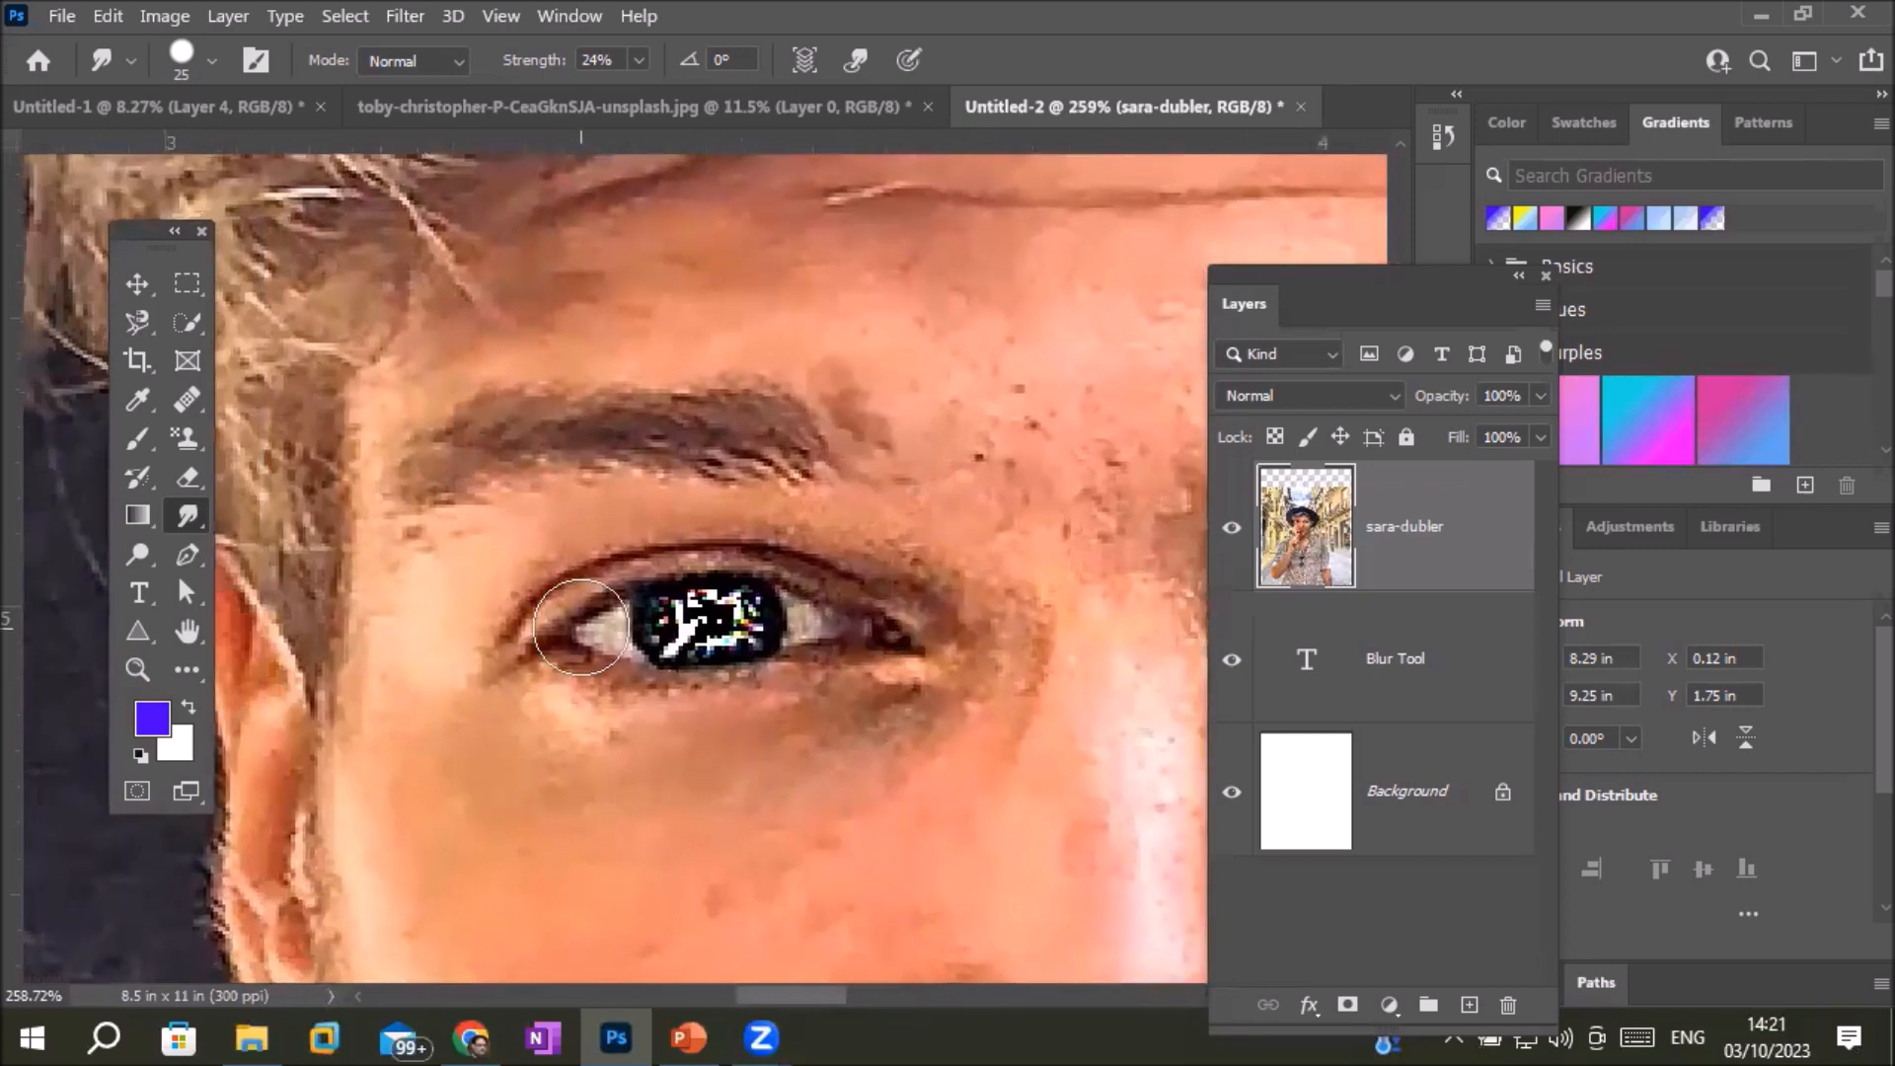
mouse_move(554, 630)
left_mouse_down()
mouse_move(500, 636)
mouse_move(555, 597)
mouse_move(510, 591)
mouse_move(632, 553)
left_mouse_up()
Create a new Letter document, 8.5 x 11 in at 300 ppi
left_click(62, 16)
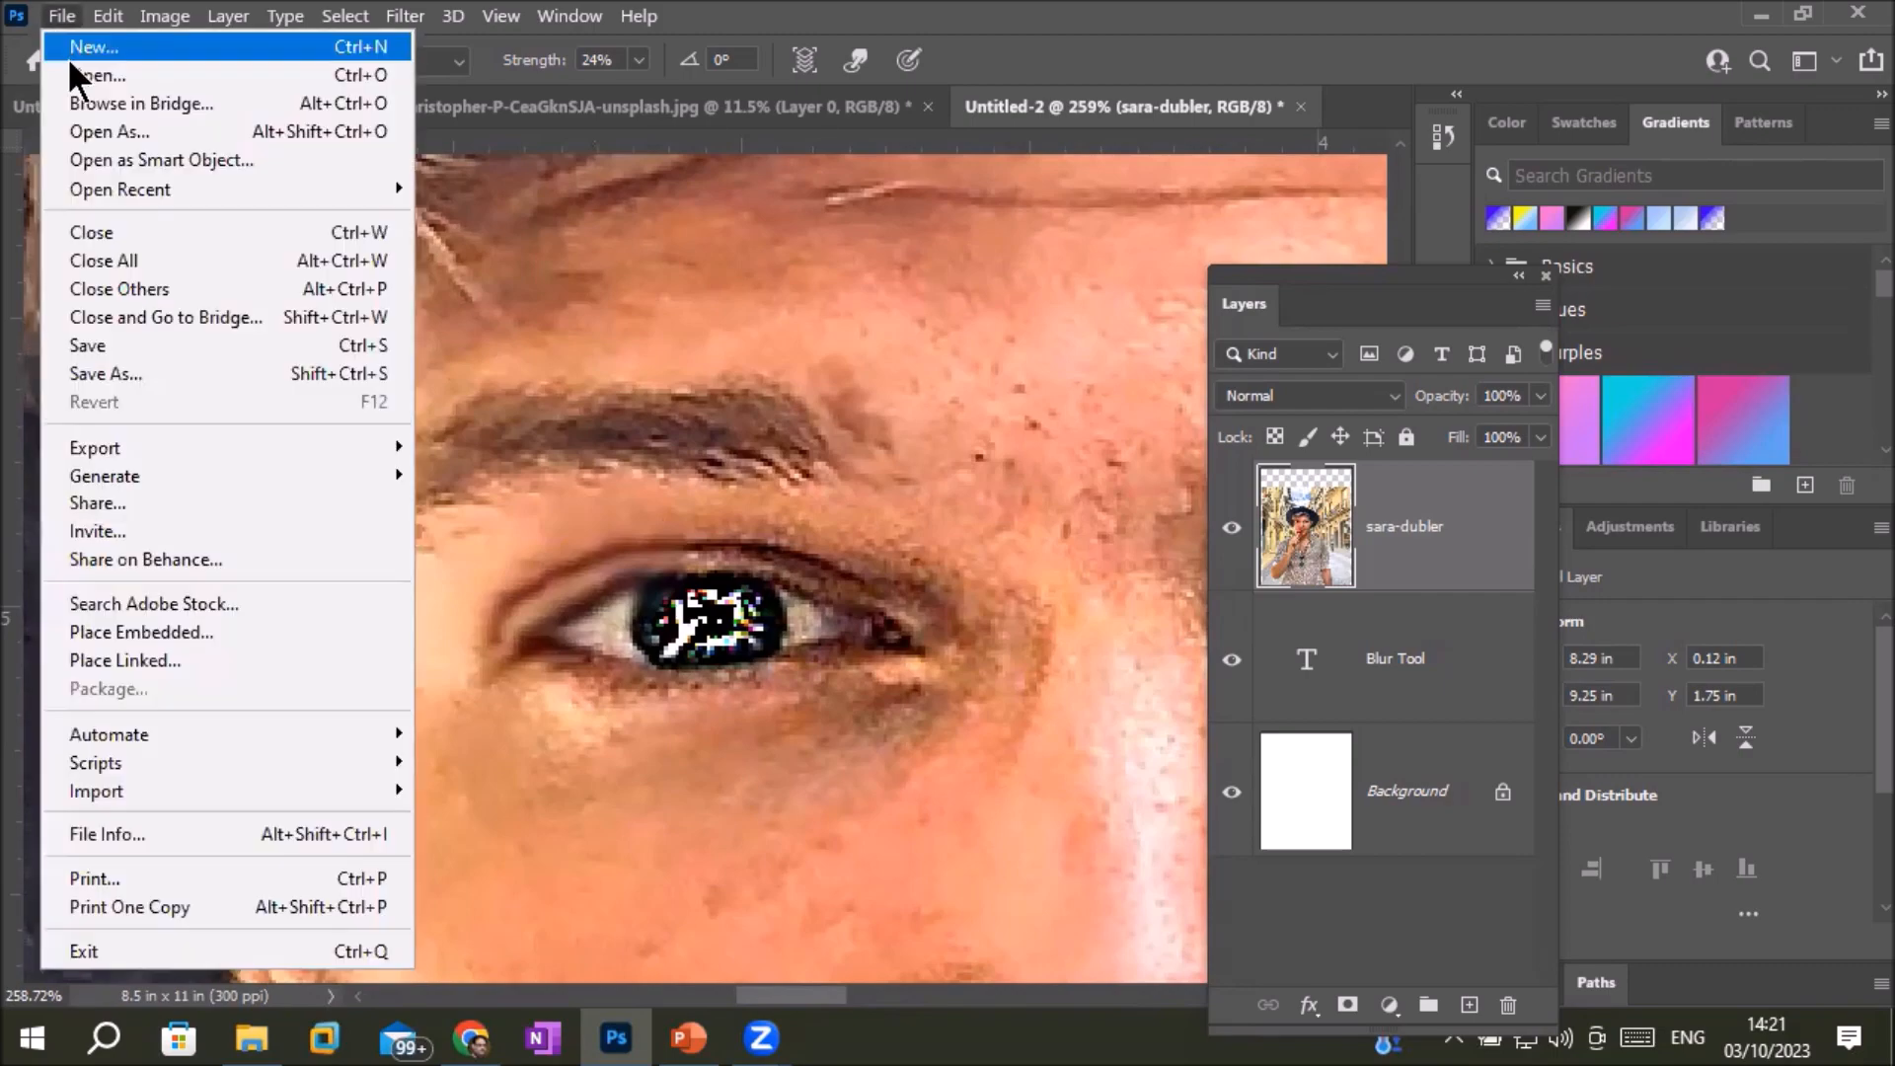
left_click(165, 52)
left_click(654, 348)
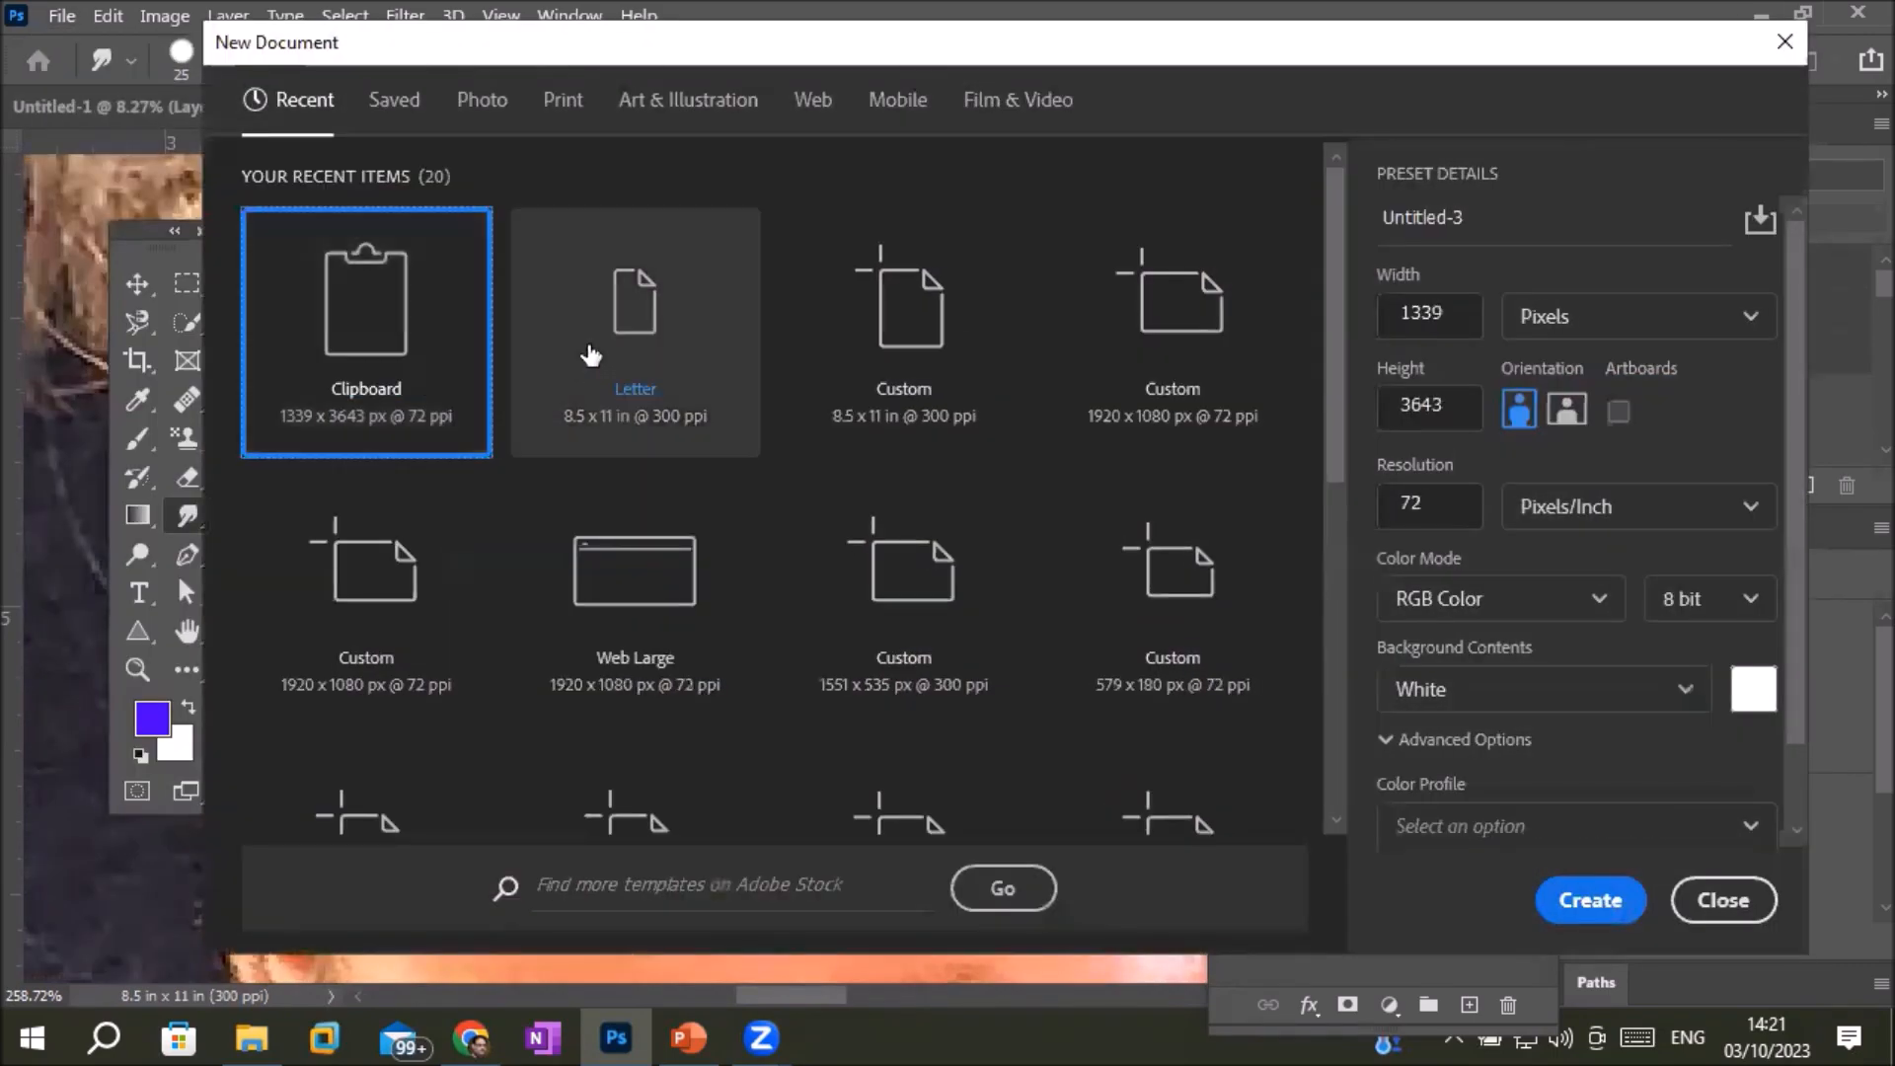
double_click(654, 347)
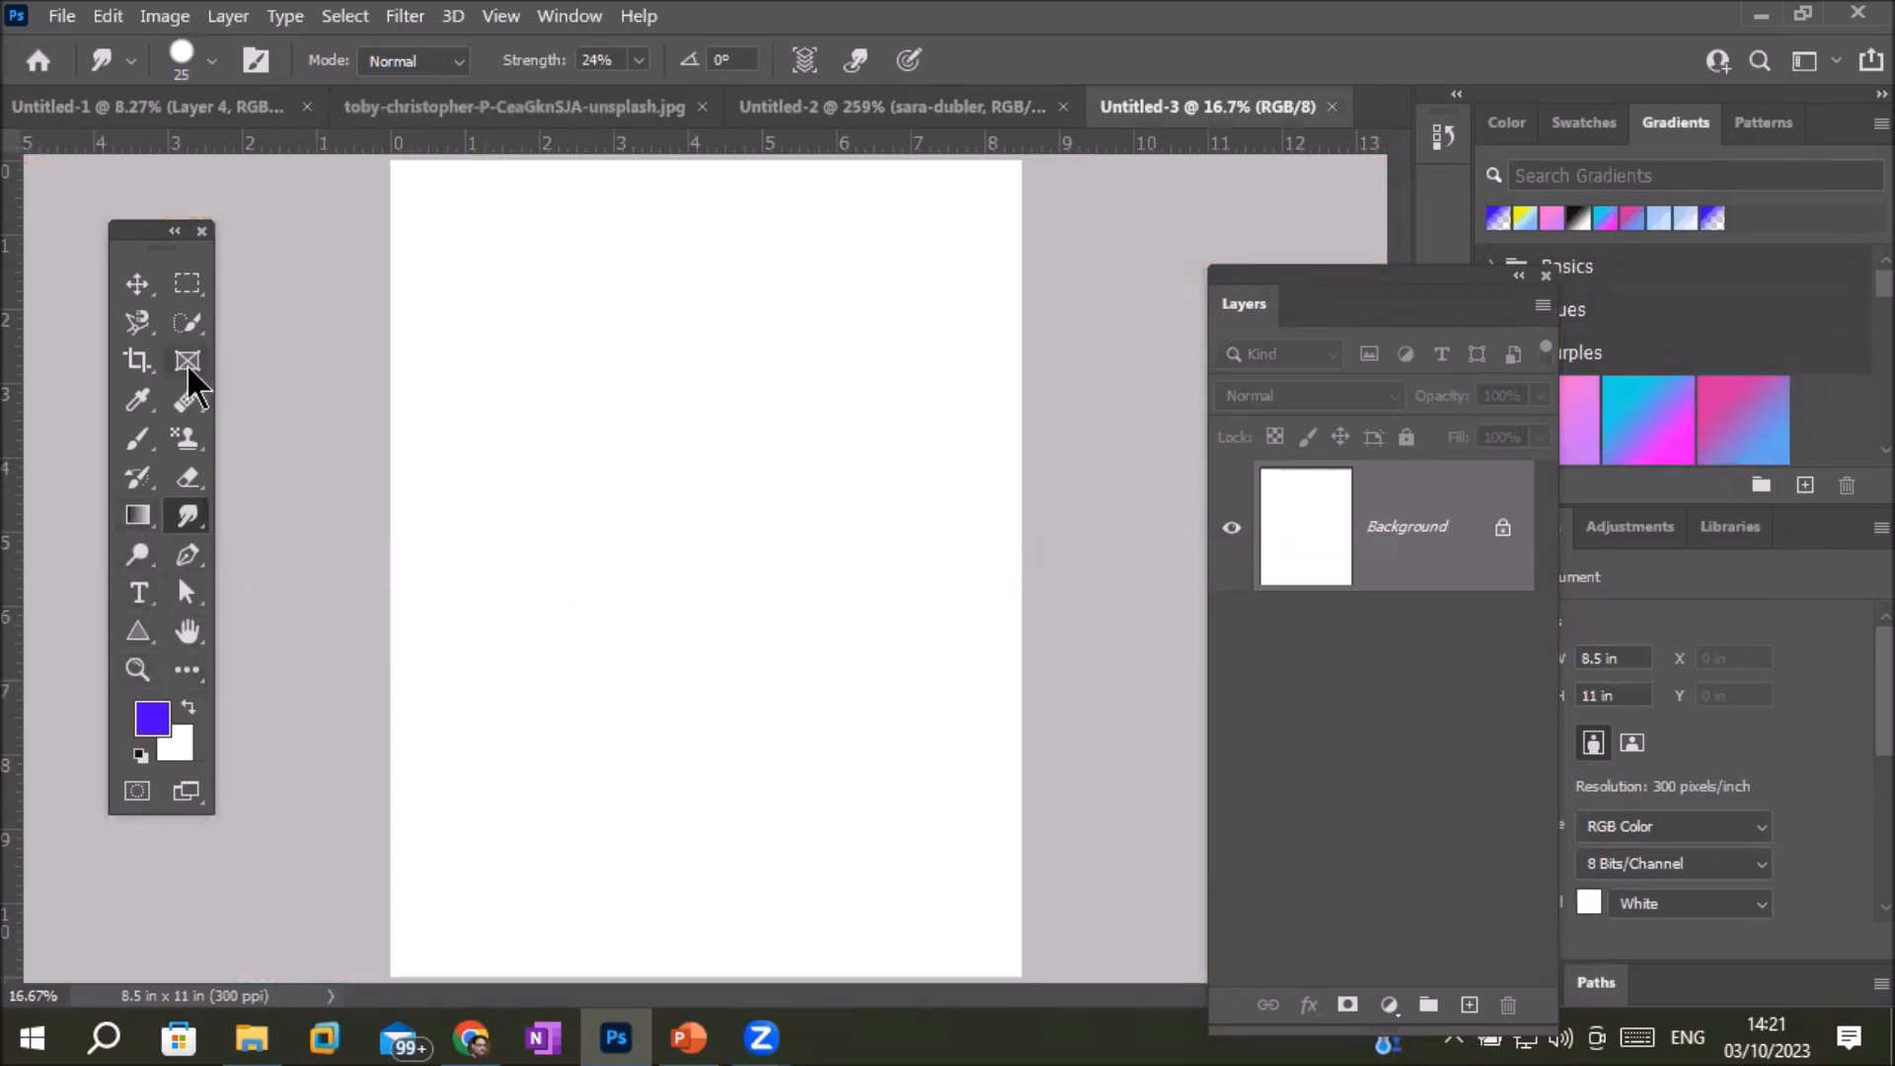
Paint a horizontal blue-violet band across the upper part of the page with a solid round brush of size 900
left_click(138, 439)
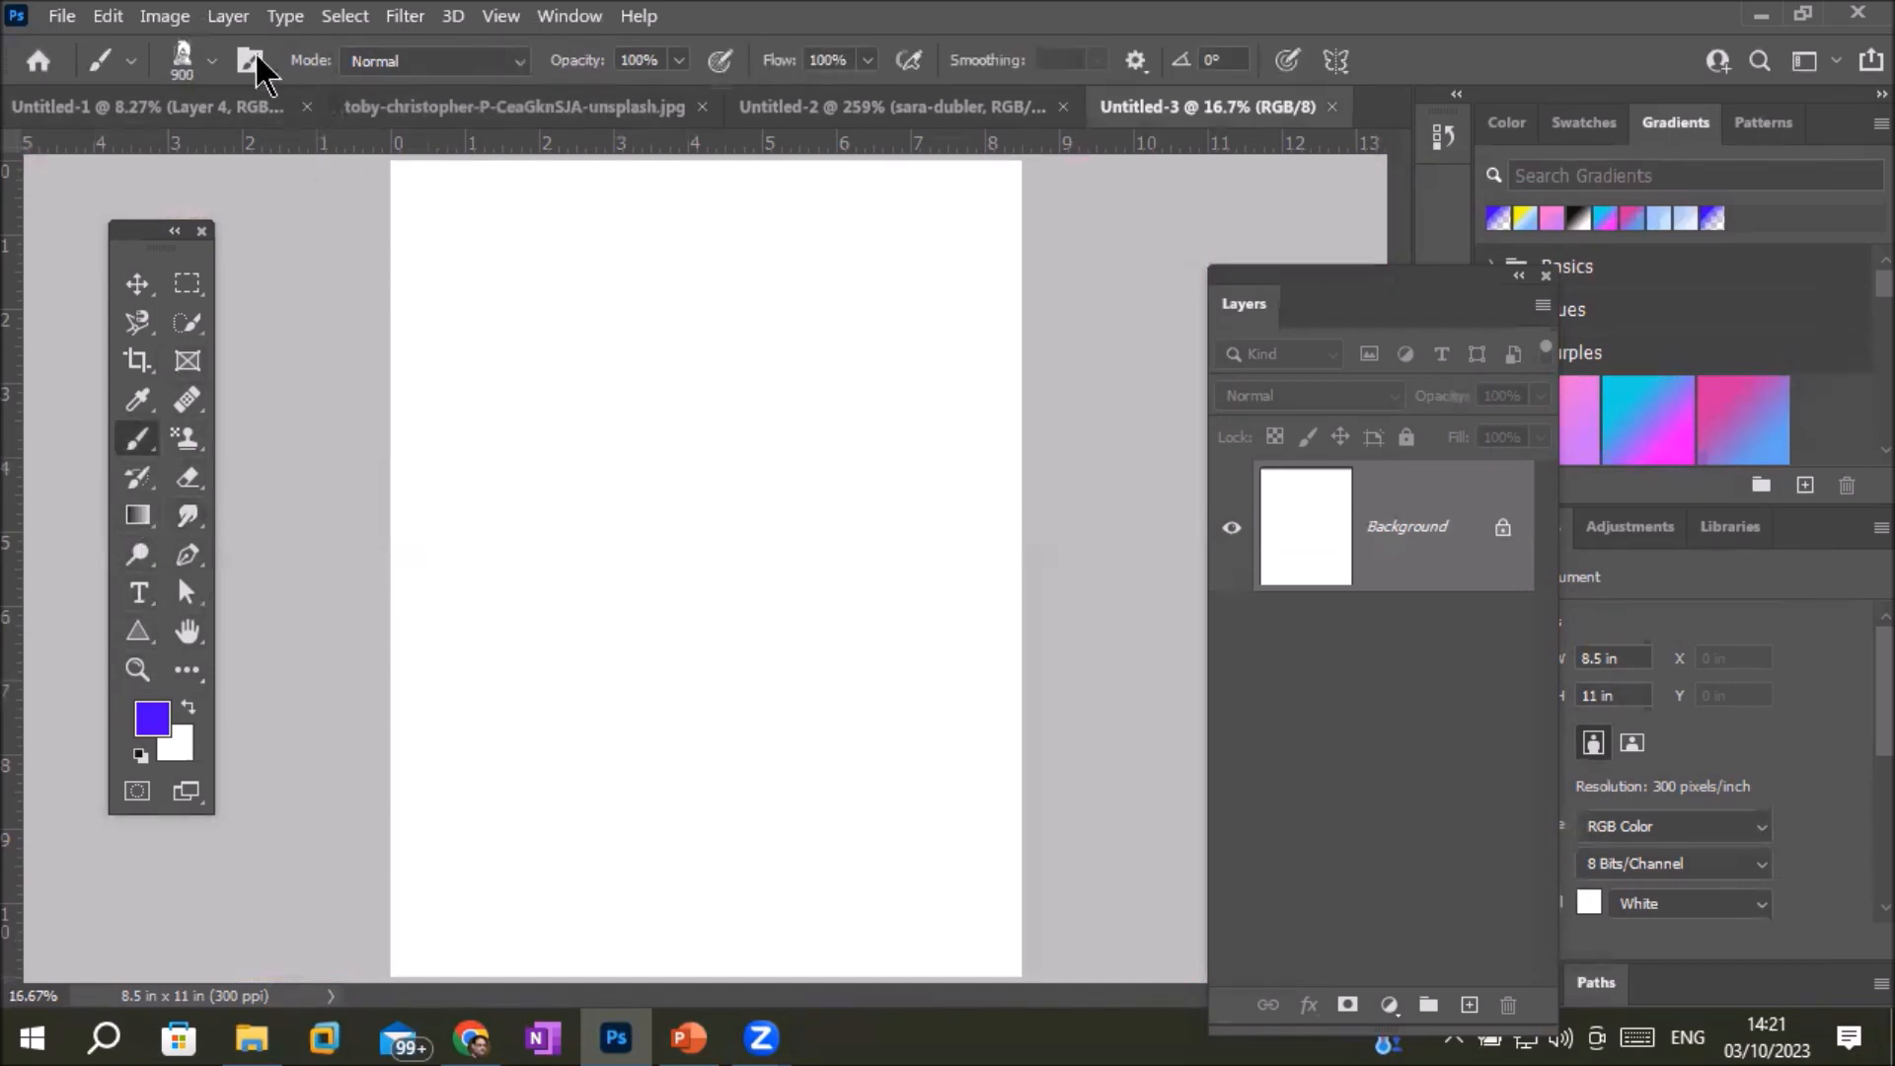
left_click(212, 59)
double_click(54, 335)
left_click_drag(387, 406, 1023, 399)
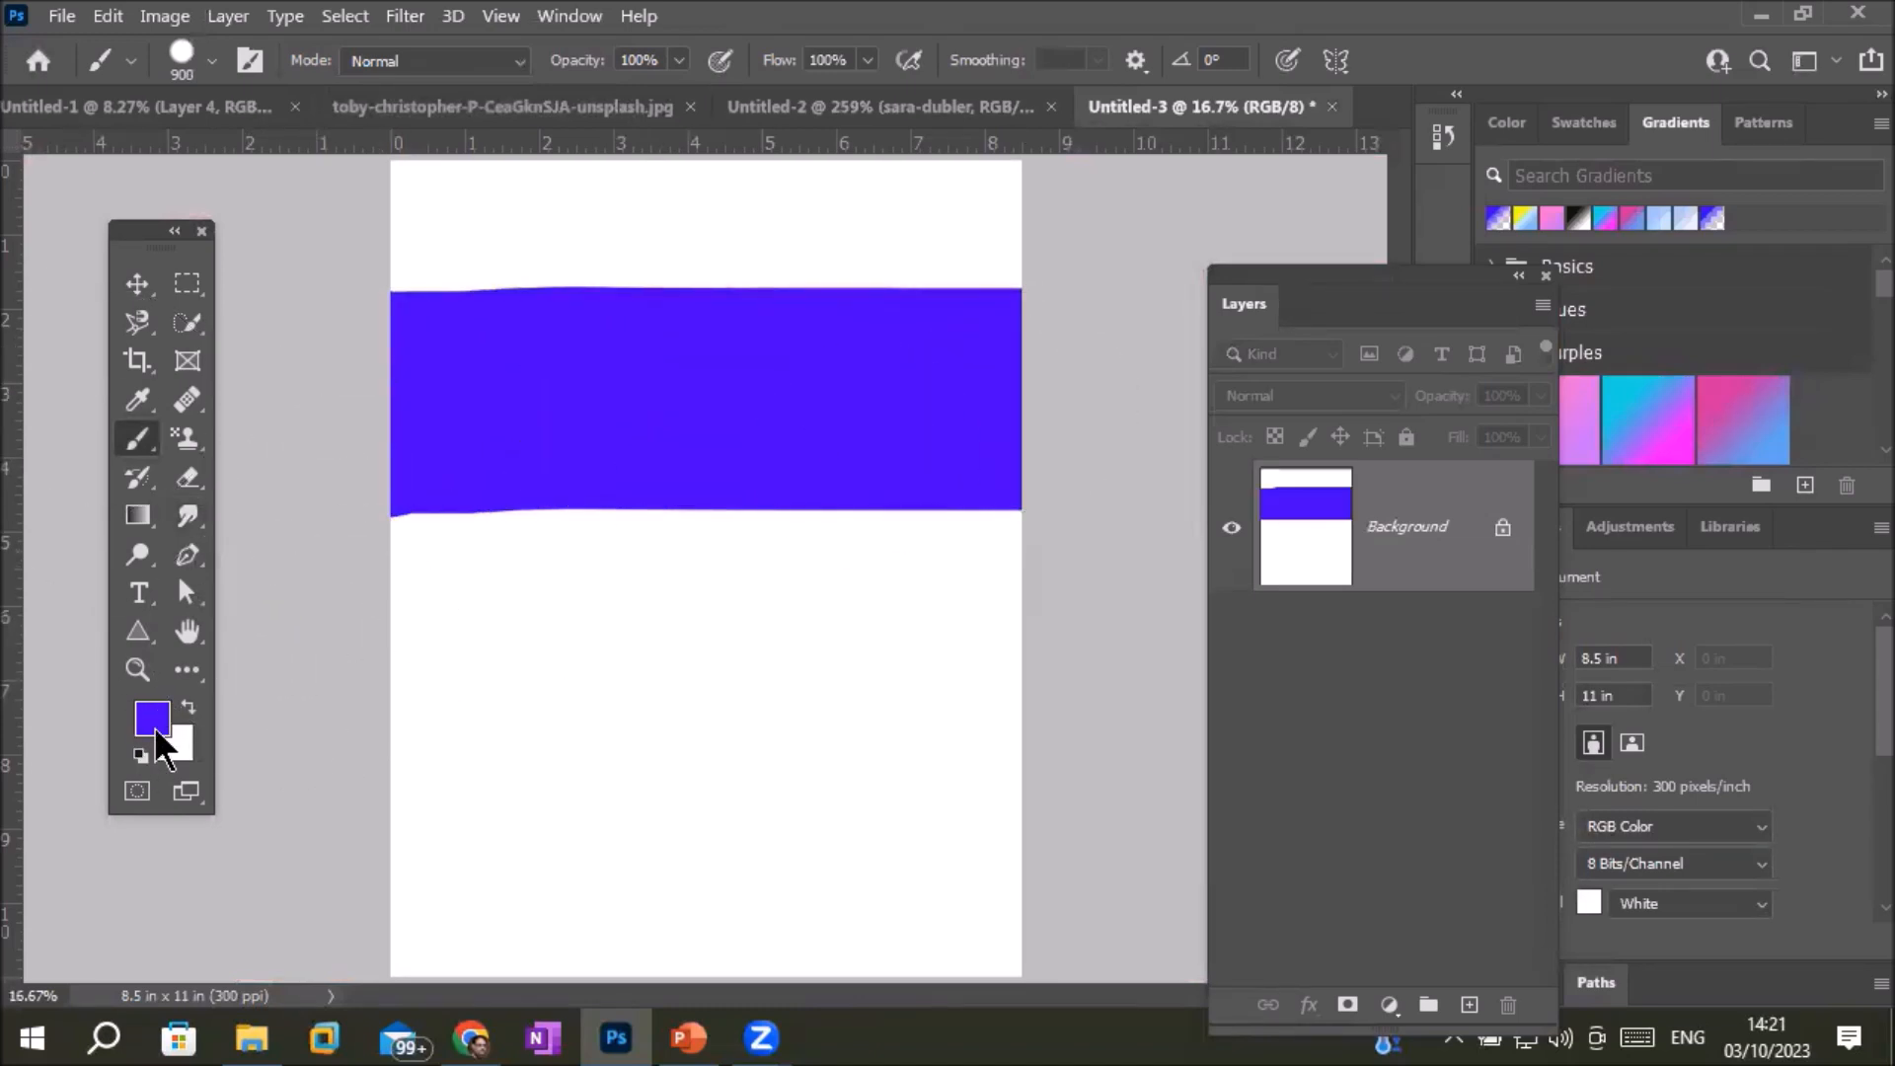
Change the foreground color to a pinkish red and paint a second band overlapping the lower edge of the blue one
left_click(154, 719)
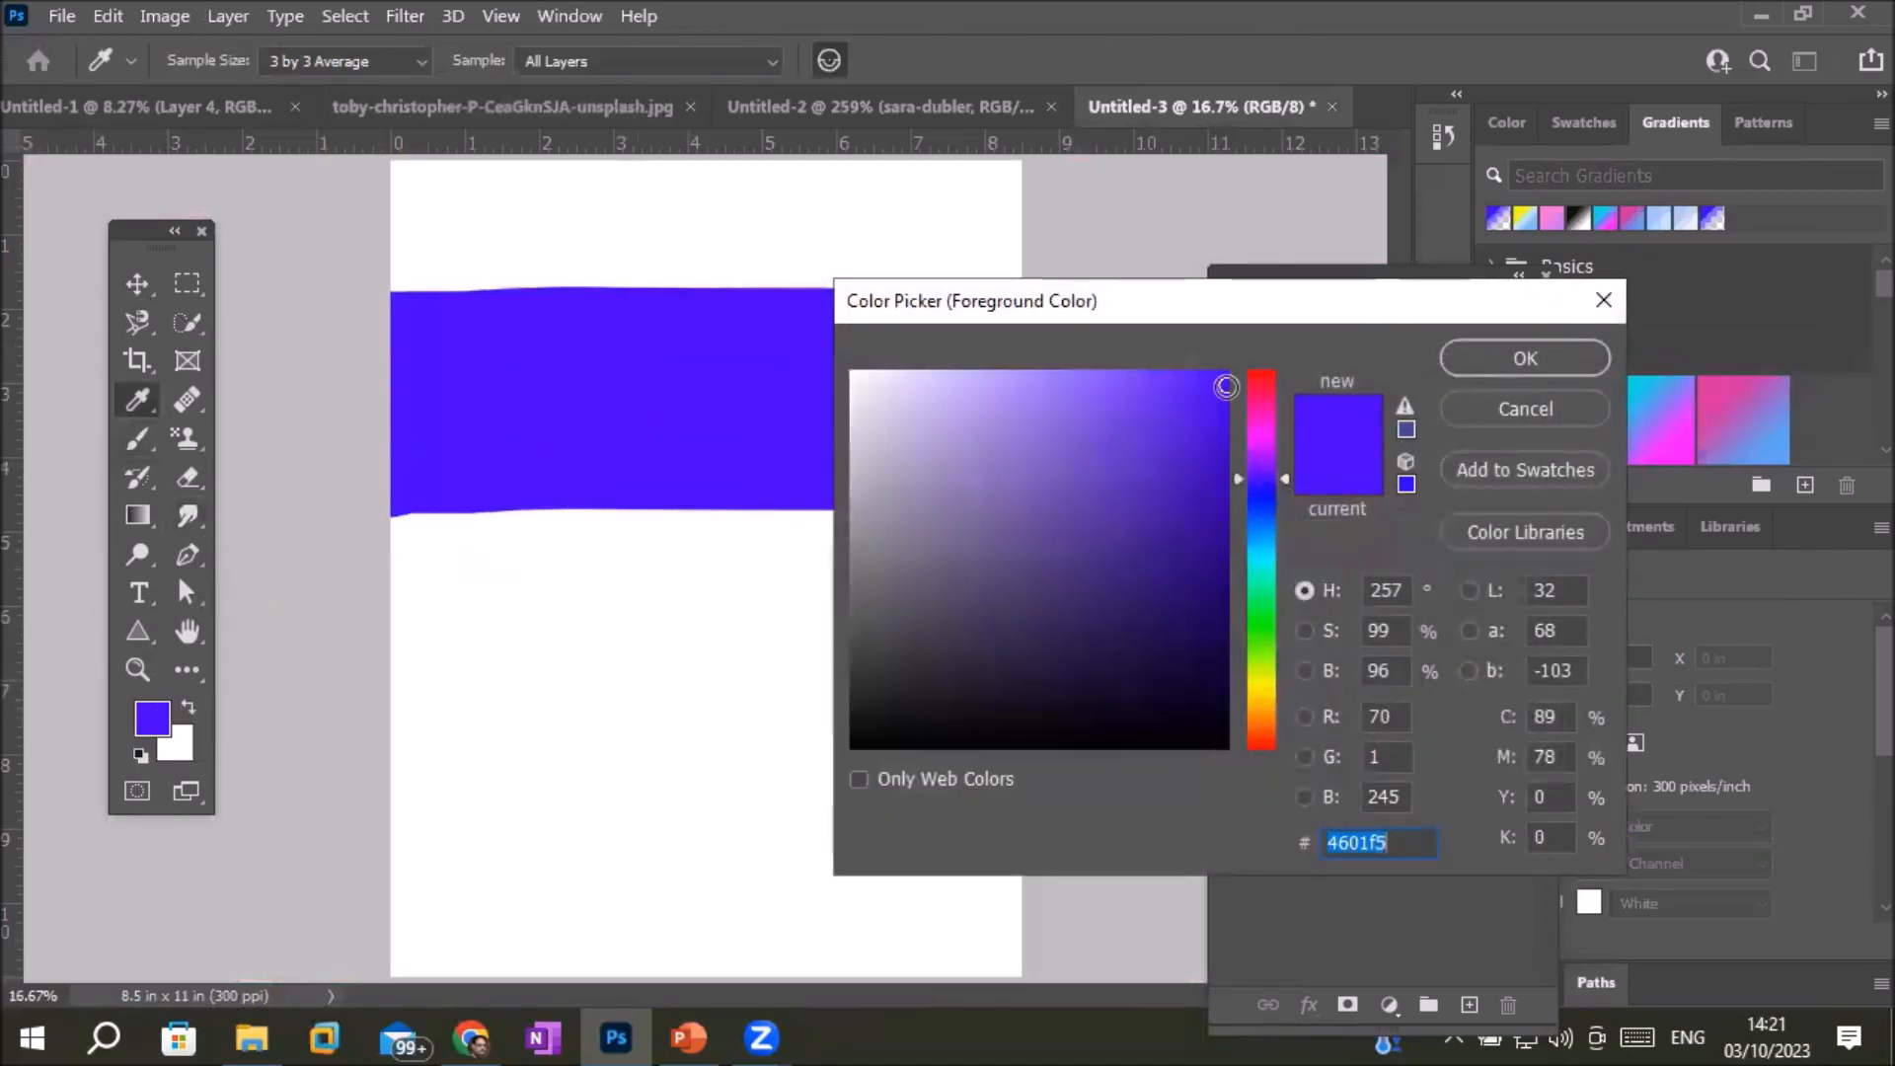
left_click(1268, 388)
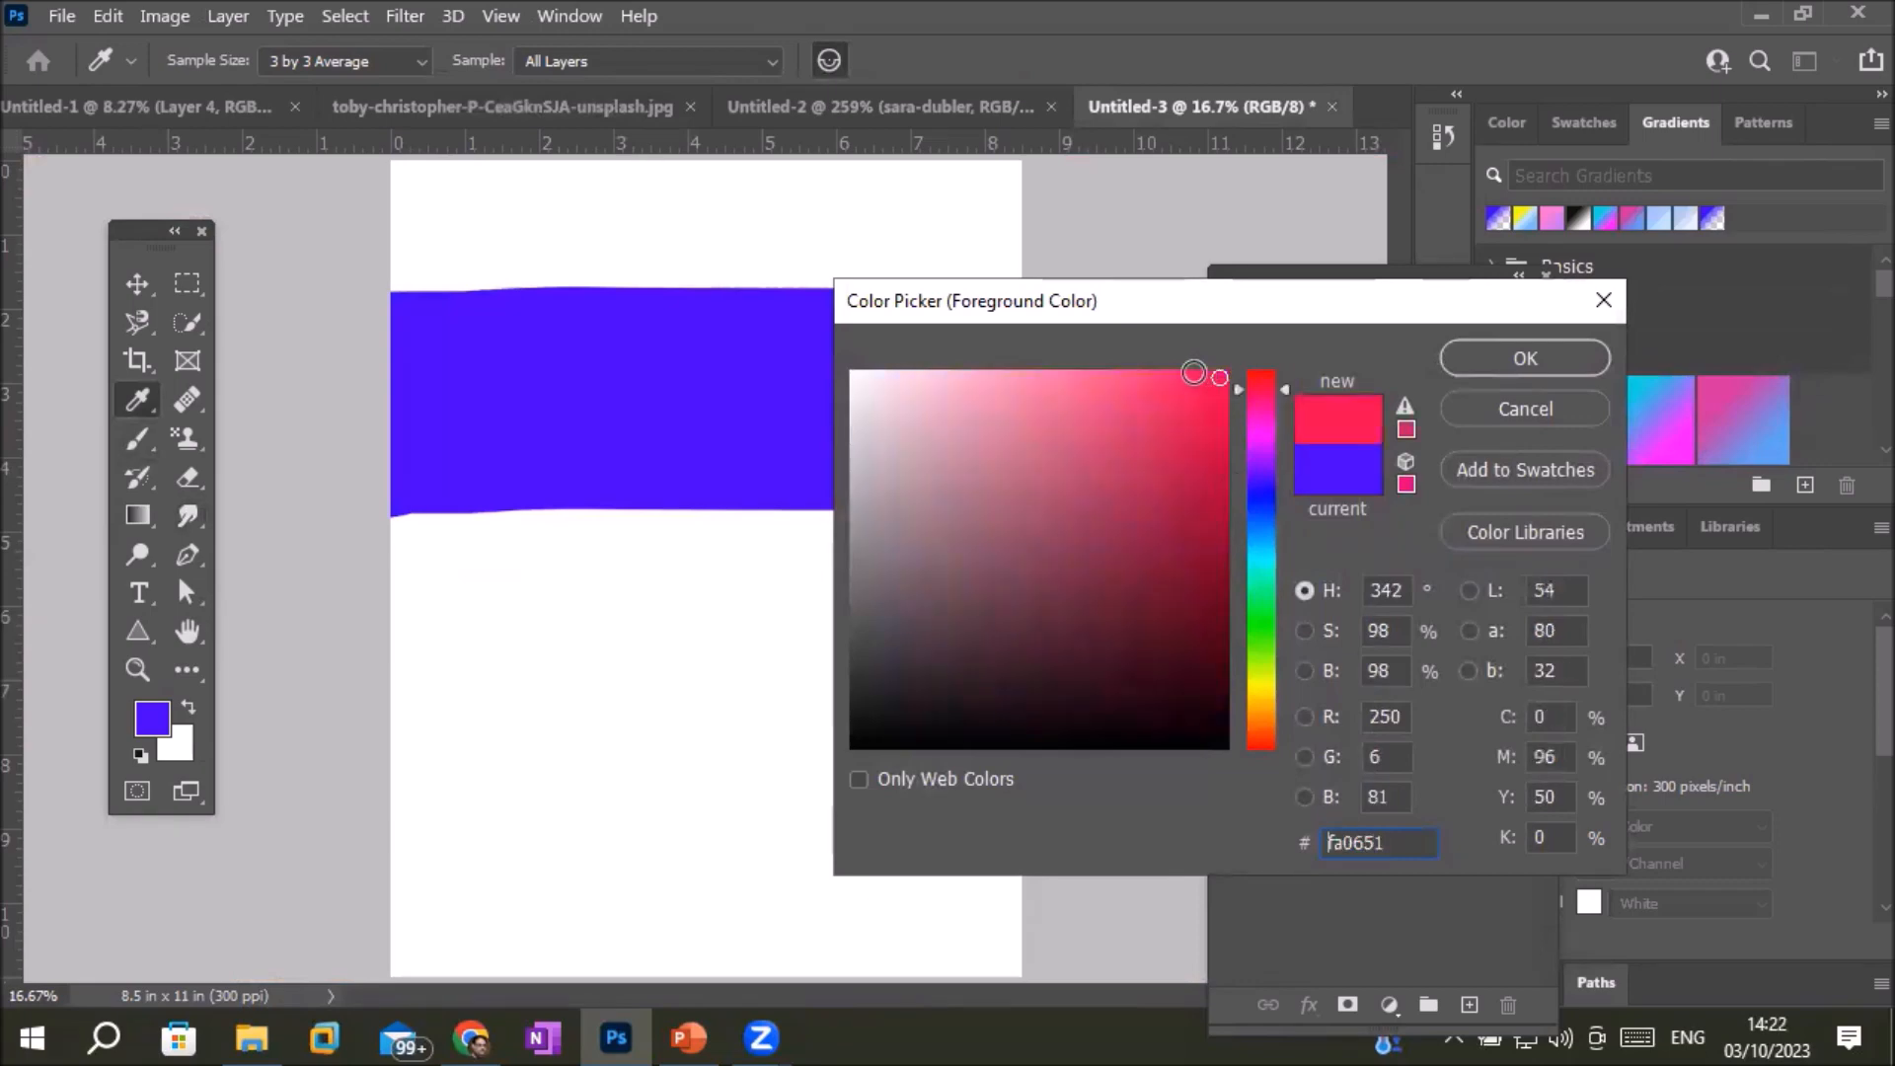
left_click(1493, 356)
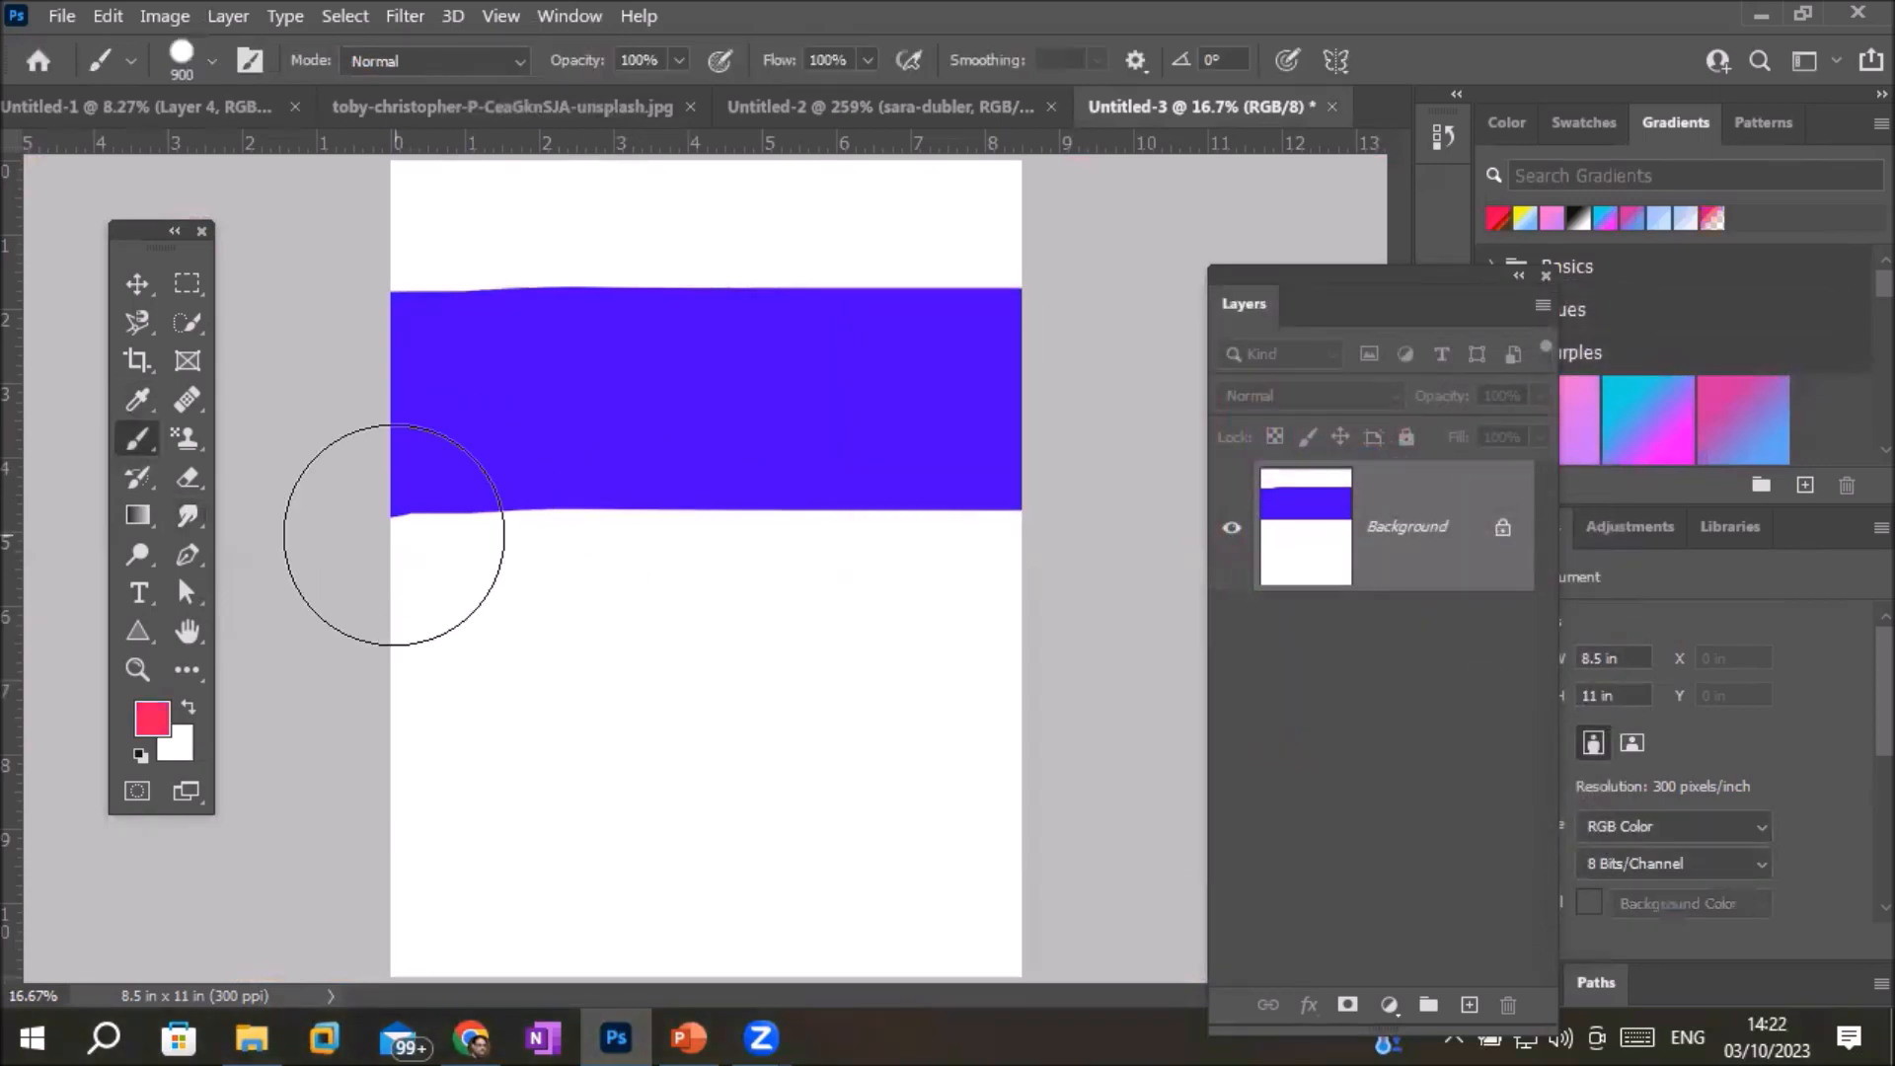
mouse_move(393, 534)
left_mouse_down()
mouse_move(751, 544)
mouse_move(1227, 613)
left_mouse_up()
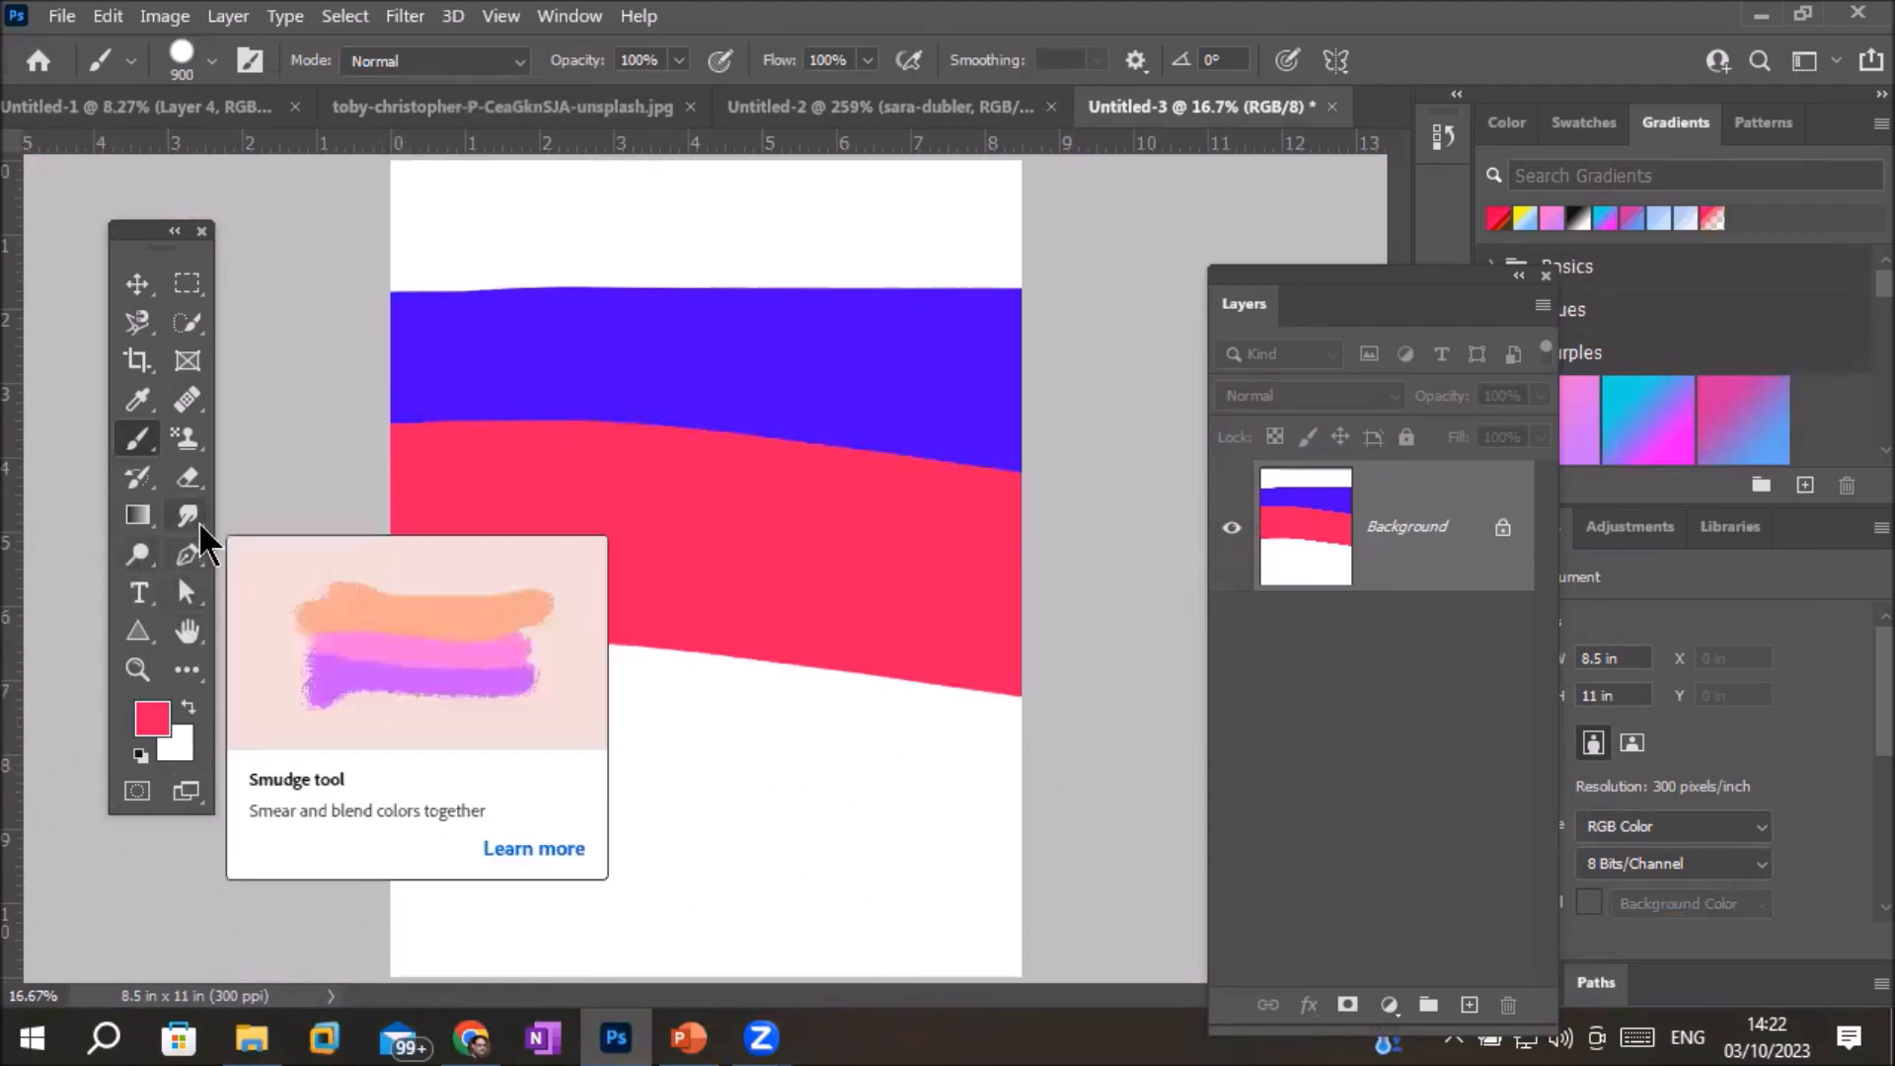
Smudge the boundary between the blue and red bands and the red band's lower edge with the brush size at 500
left_click(200, 538)
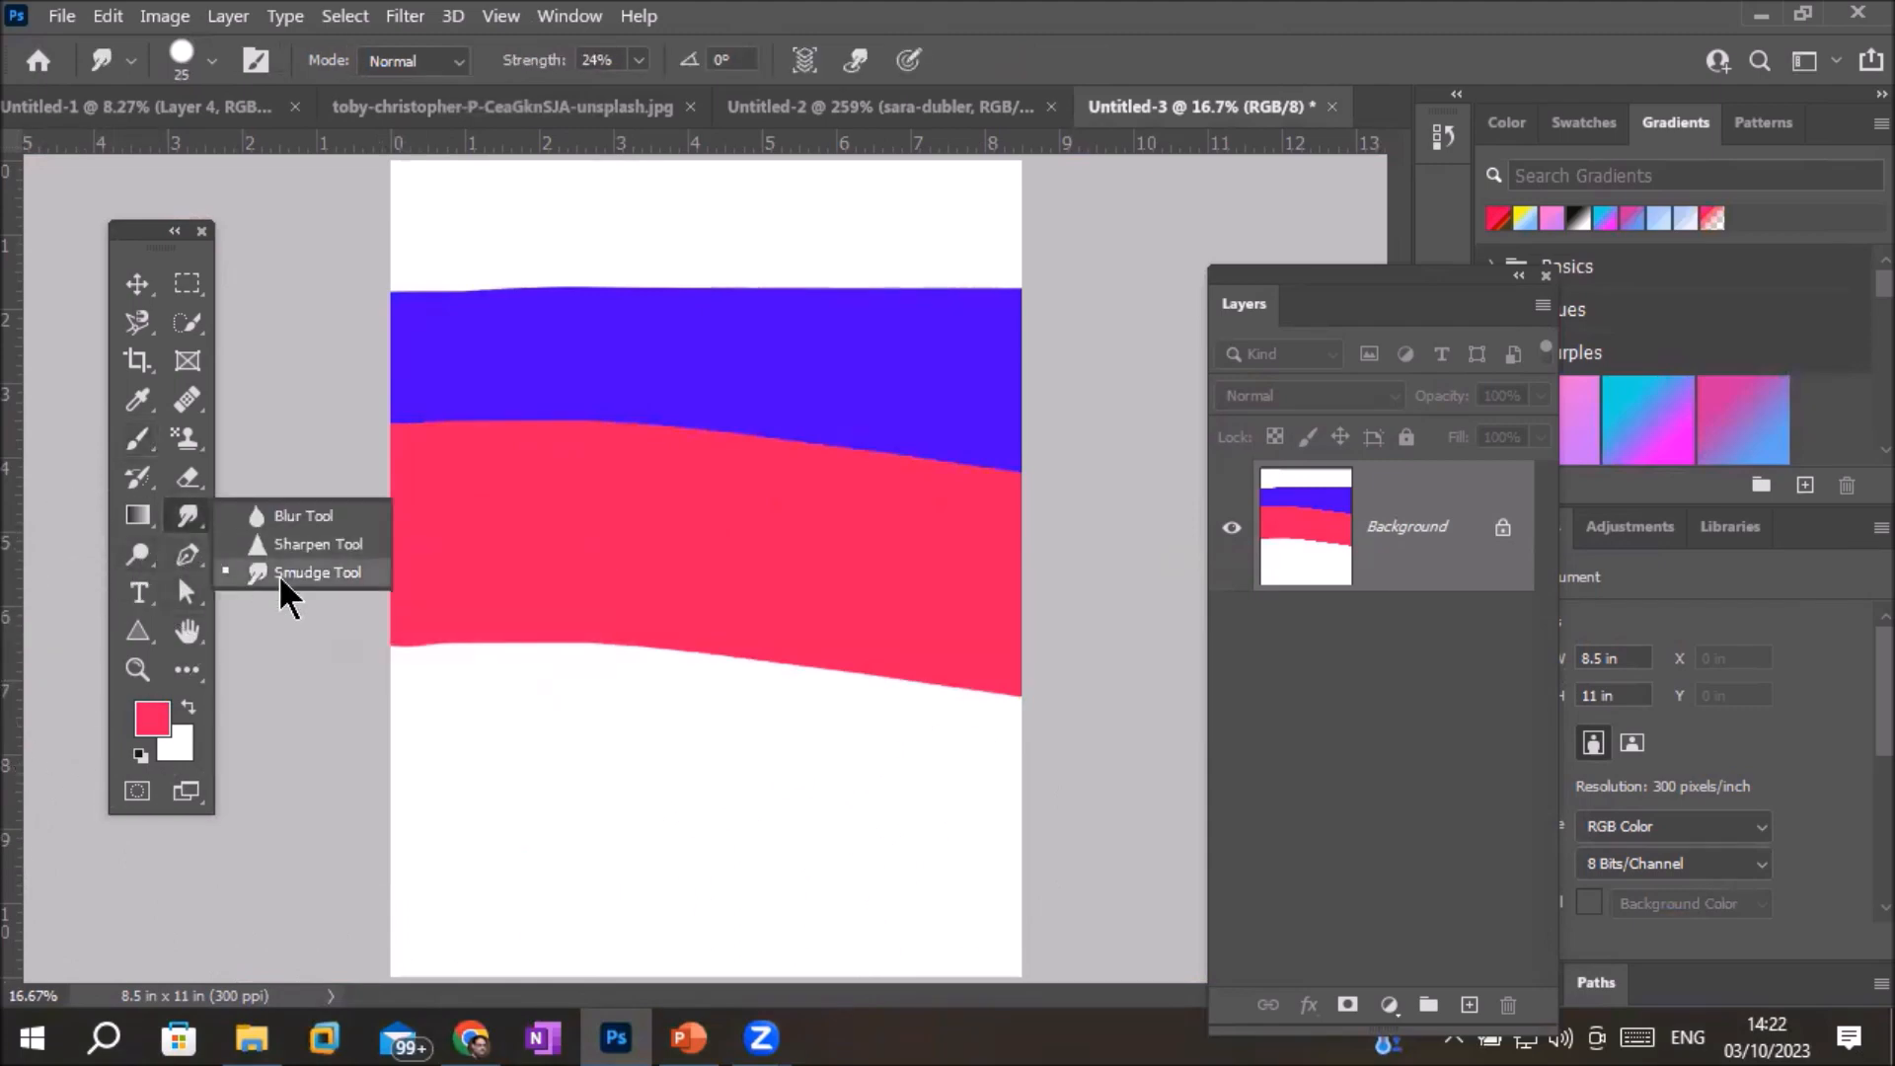
left_click(279, 574)
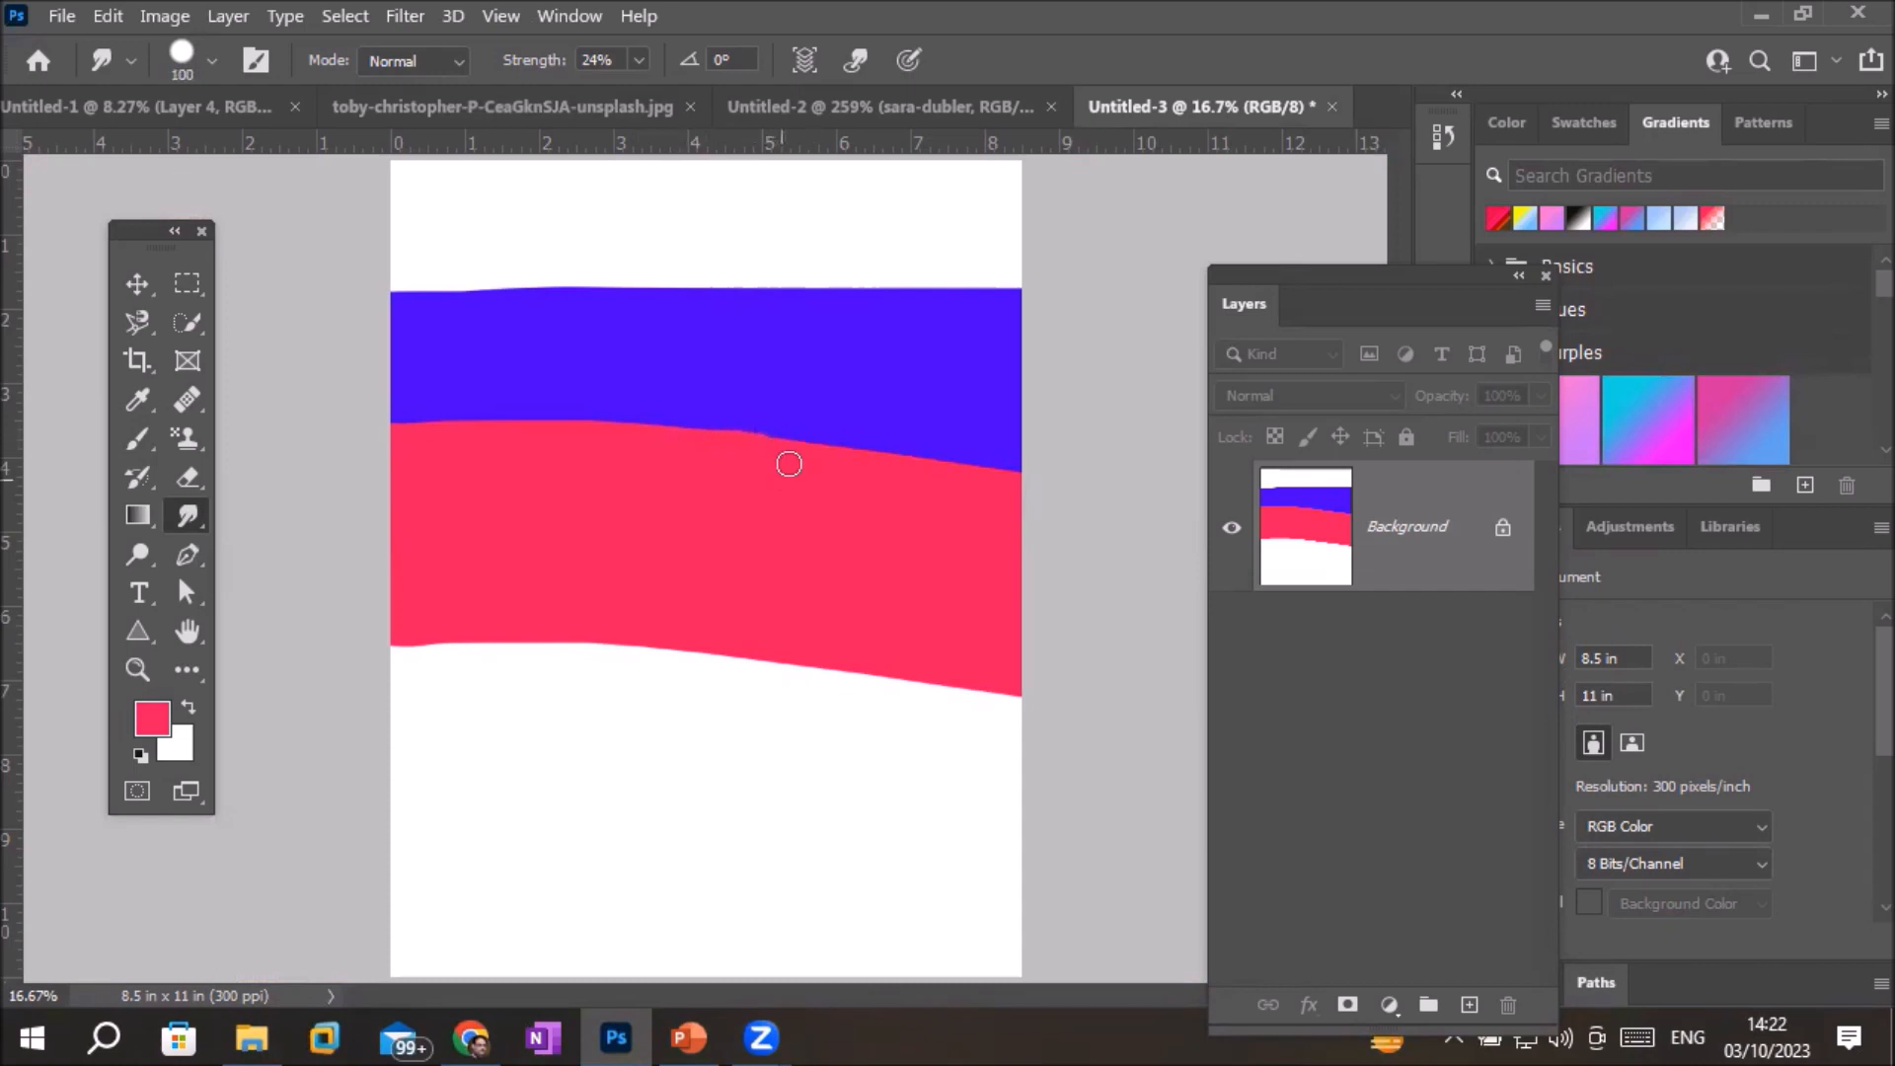
key("bracketright")
key("bracketright")
key("bracketright")
key("bracketright")
key("bracketright")
mouse_move(514, 456)
left_mouse_down()
mouse_move(627, 406)
mouse_move(666, 459)
mouse_move(746, 409)
mouse_move(800, 424)
mouse_move(814, 503)
mouse_move(886, 412)
mouse_move(856, 467)
mouse_move(865, 593)
mouse_move(903, 549)
mouse_move(829, 485)
mouse_move(835, 432)
mouse_move(736, 642)
mouse_move(799, 307)
mouse_move(729, 370)
mouse_move(659, 351)
mouse_move(669, 337)
mouse_move(606, 334)
mouse_move(565, 436)
mouse_move(716, 356)
mouse_move(633, 474)
mouse_move(779, 374)
mouse_move(713, 477)
mouse_move(835, 396)
mouse_move(907, 393)
mouse_move(820, 512)
mouse_move(868, 500)
mouse_move(942, 404)
mouse_move(948, 449)
mouse_move(880, 539)
mouse_move(716, 557)
mouse_move(550, 536)
left_mouse_up()
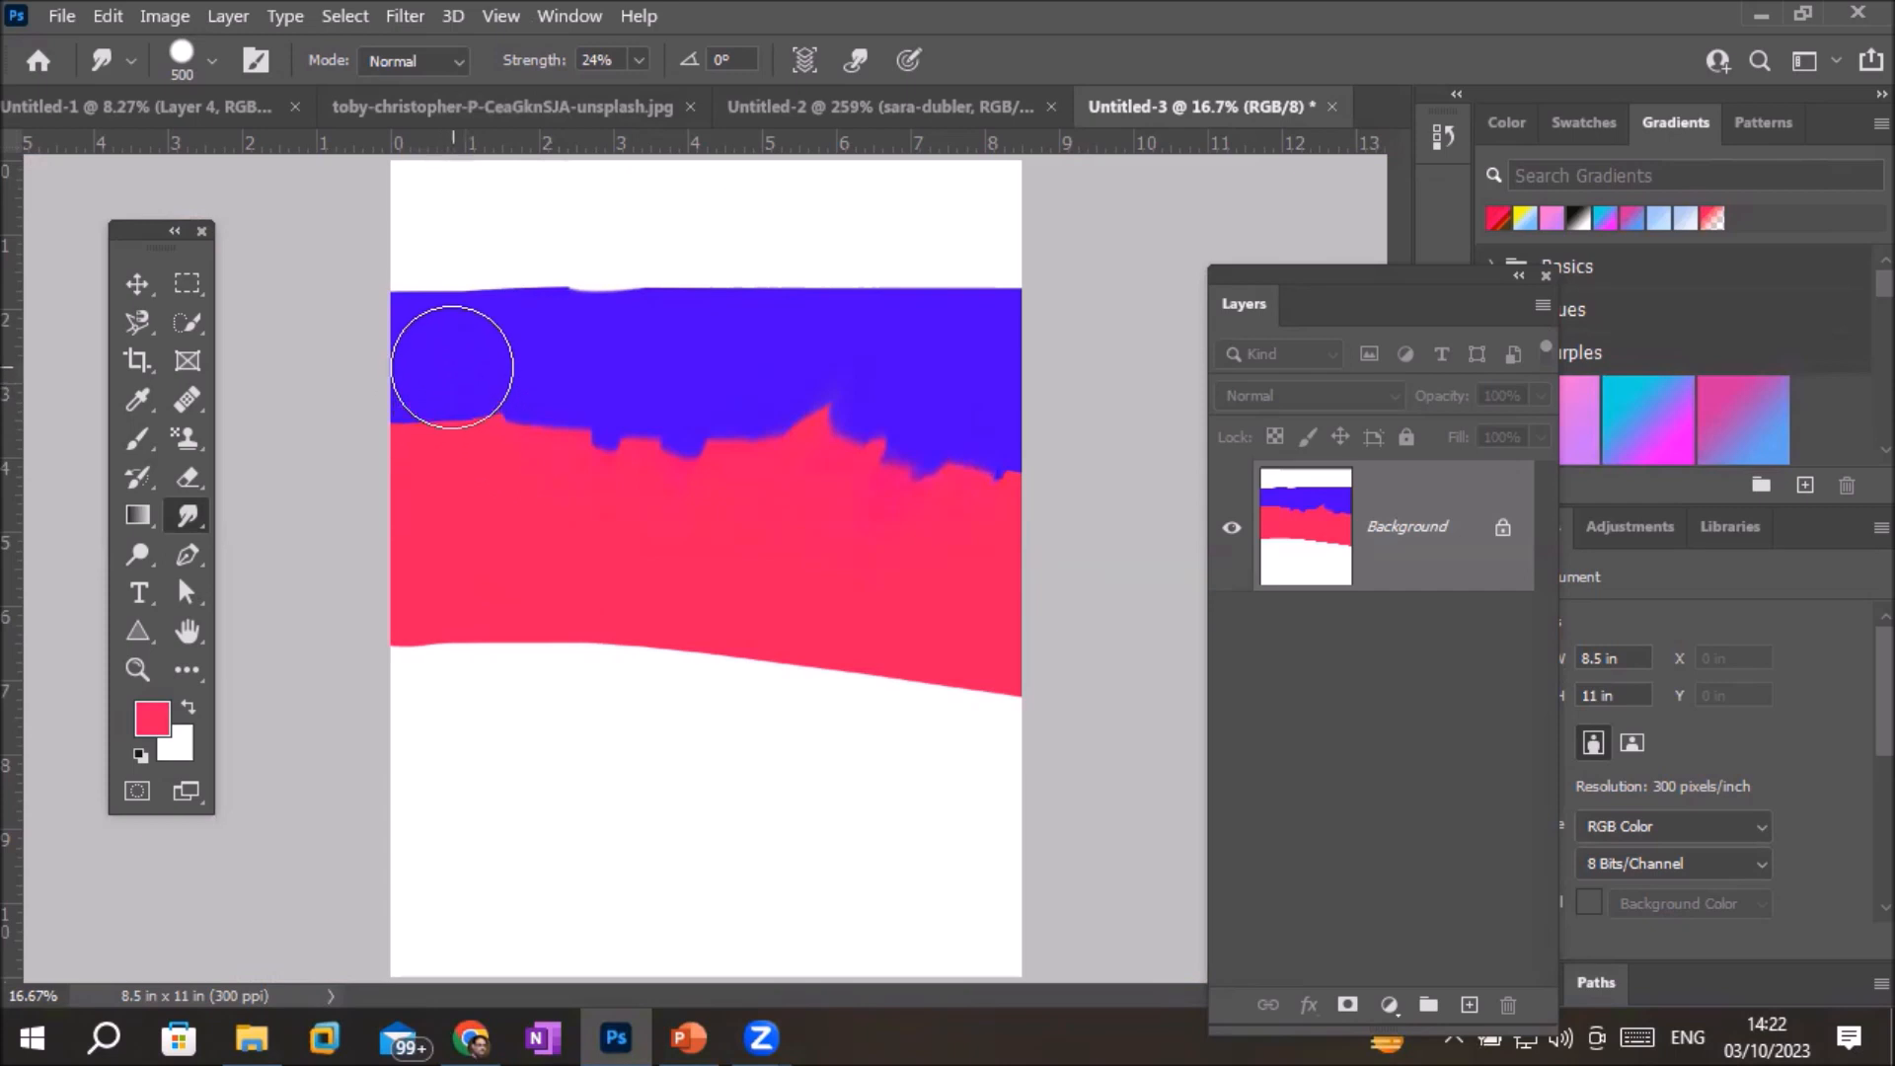
mouse_move(473, 444)
left_mouse_down()
mouse_move(579, 405)
mouse_move(494, 403)
mouse_move(467, 459)
mouse_move(479, 489)
mouse_move(628, 420)
mouse_move(562, 442)
mouse_move(535, 509)
mouse_move(812, 424)
mouse_move(737, 494)
mouse_move(729, 533)
mouse_move(860, 442)
mouse_move(888, 545)
mouse_move(924, 450)
mouse_move(967, 533)
mouse_move(938, 471)
mouse_move(850, 419)
mouse_move(817, 512)
mouse_move(746, 438)
left_mouse_up()
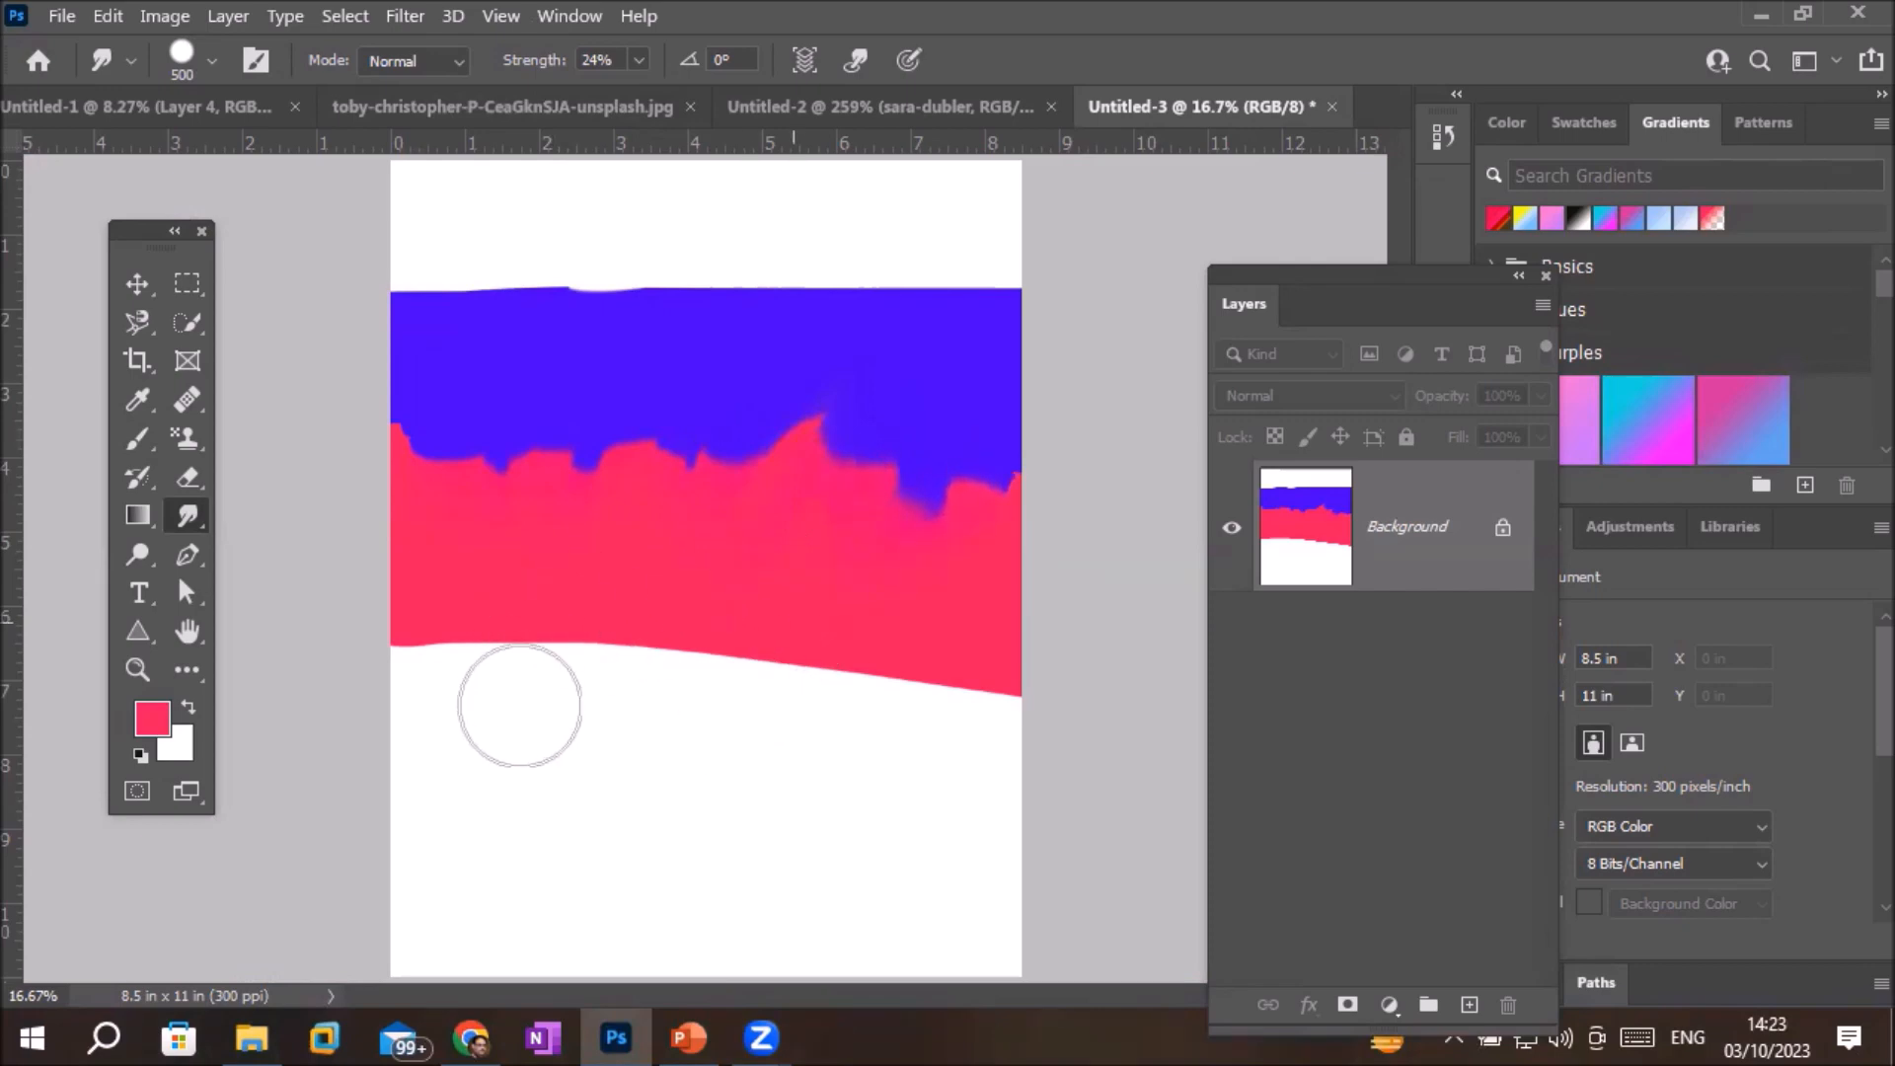
mouse_move(755, 765)
left_mouse_down()
mouse_move(915, 625)
mouse_move(939, 758)
mouse_move(989, 657)
mouse_move(924, 736)
left_mouse_up()
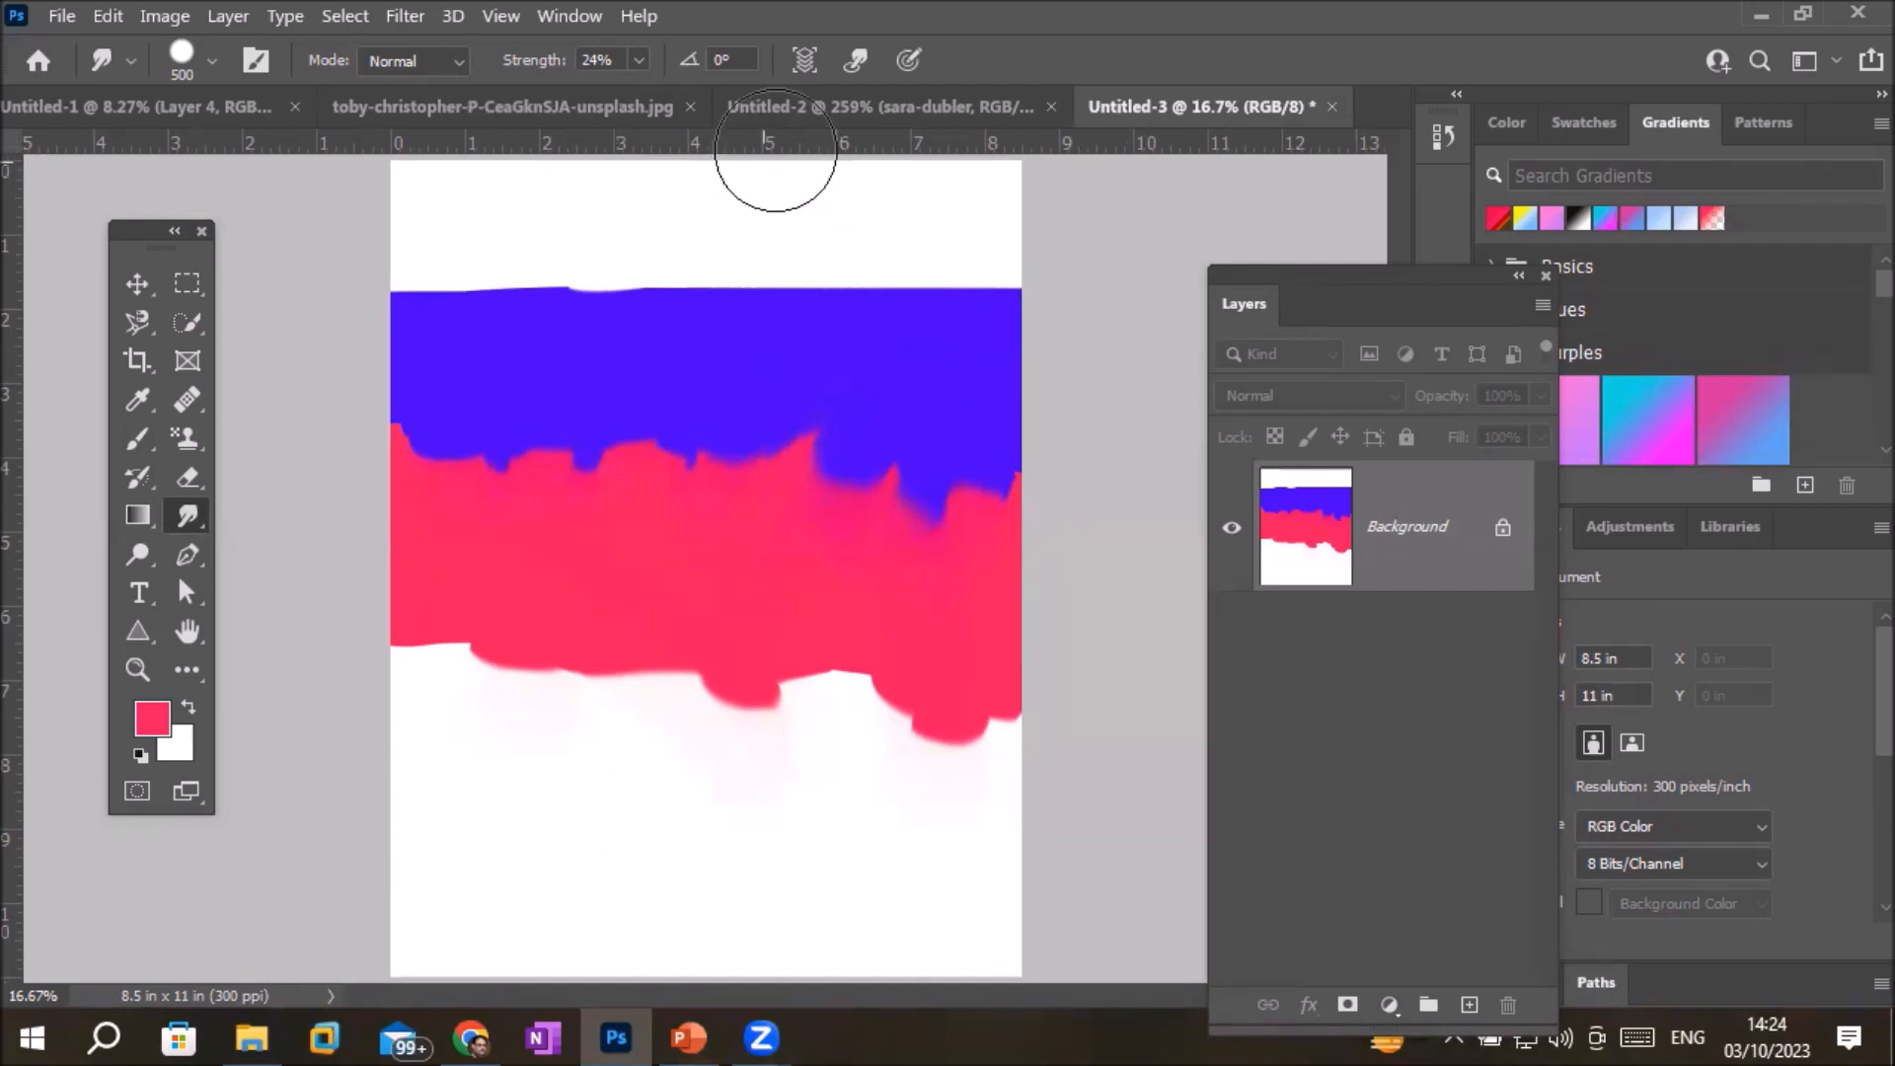
Return to the Untitled-2 document and smudge the man's hair and adjacent hat brim with the 500 px brush
left_click(913, 107)
scroll(732, 474, "down", 6)
scroll(928, 571, "up", 2)
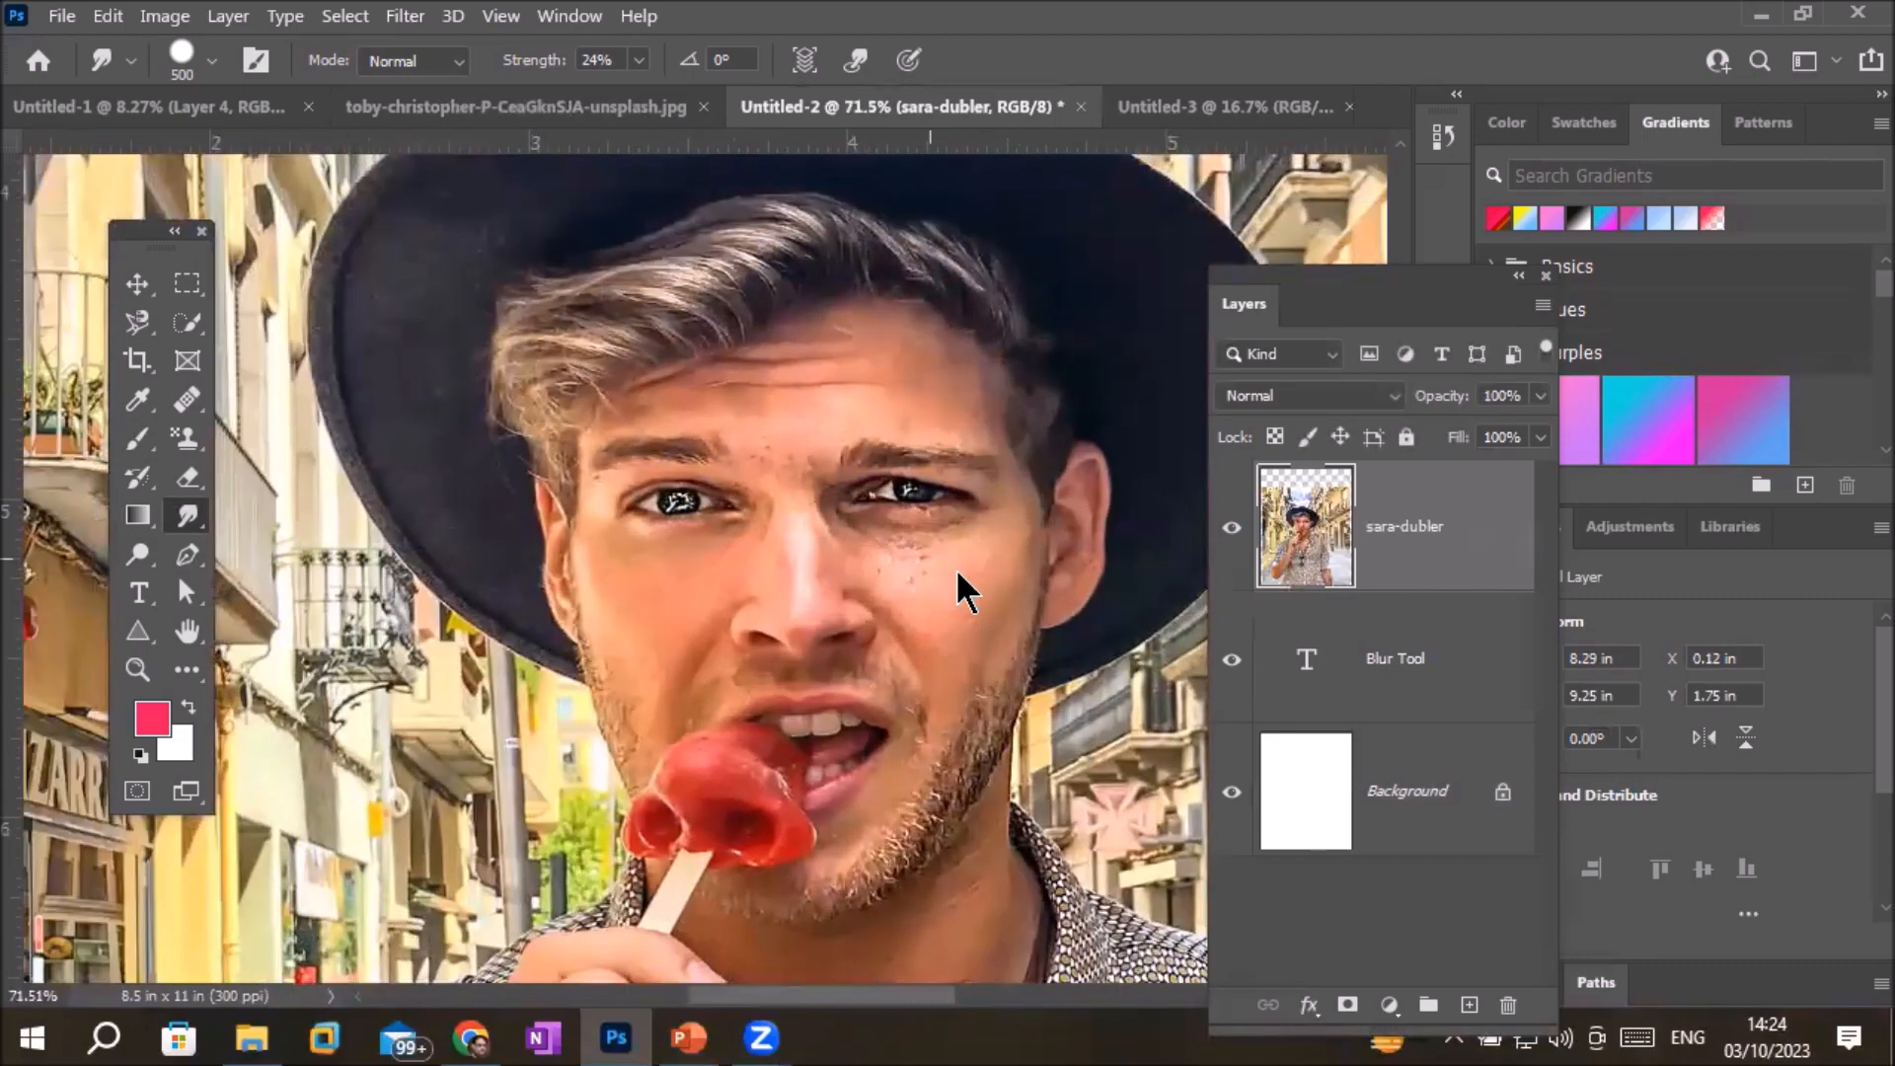
scroll(1024, 576, "down", 4)
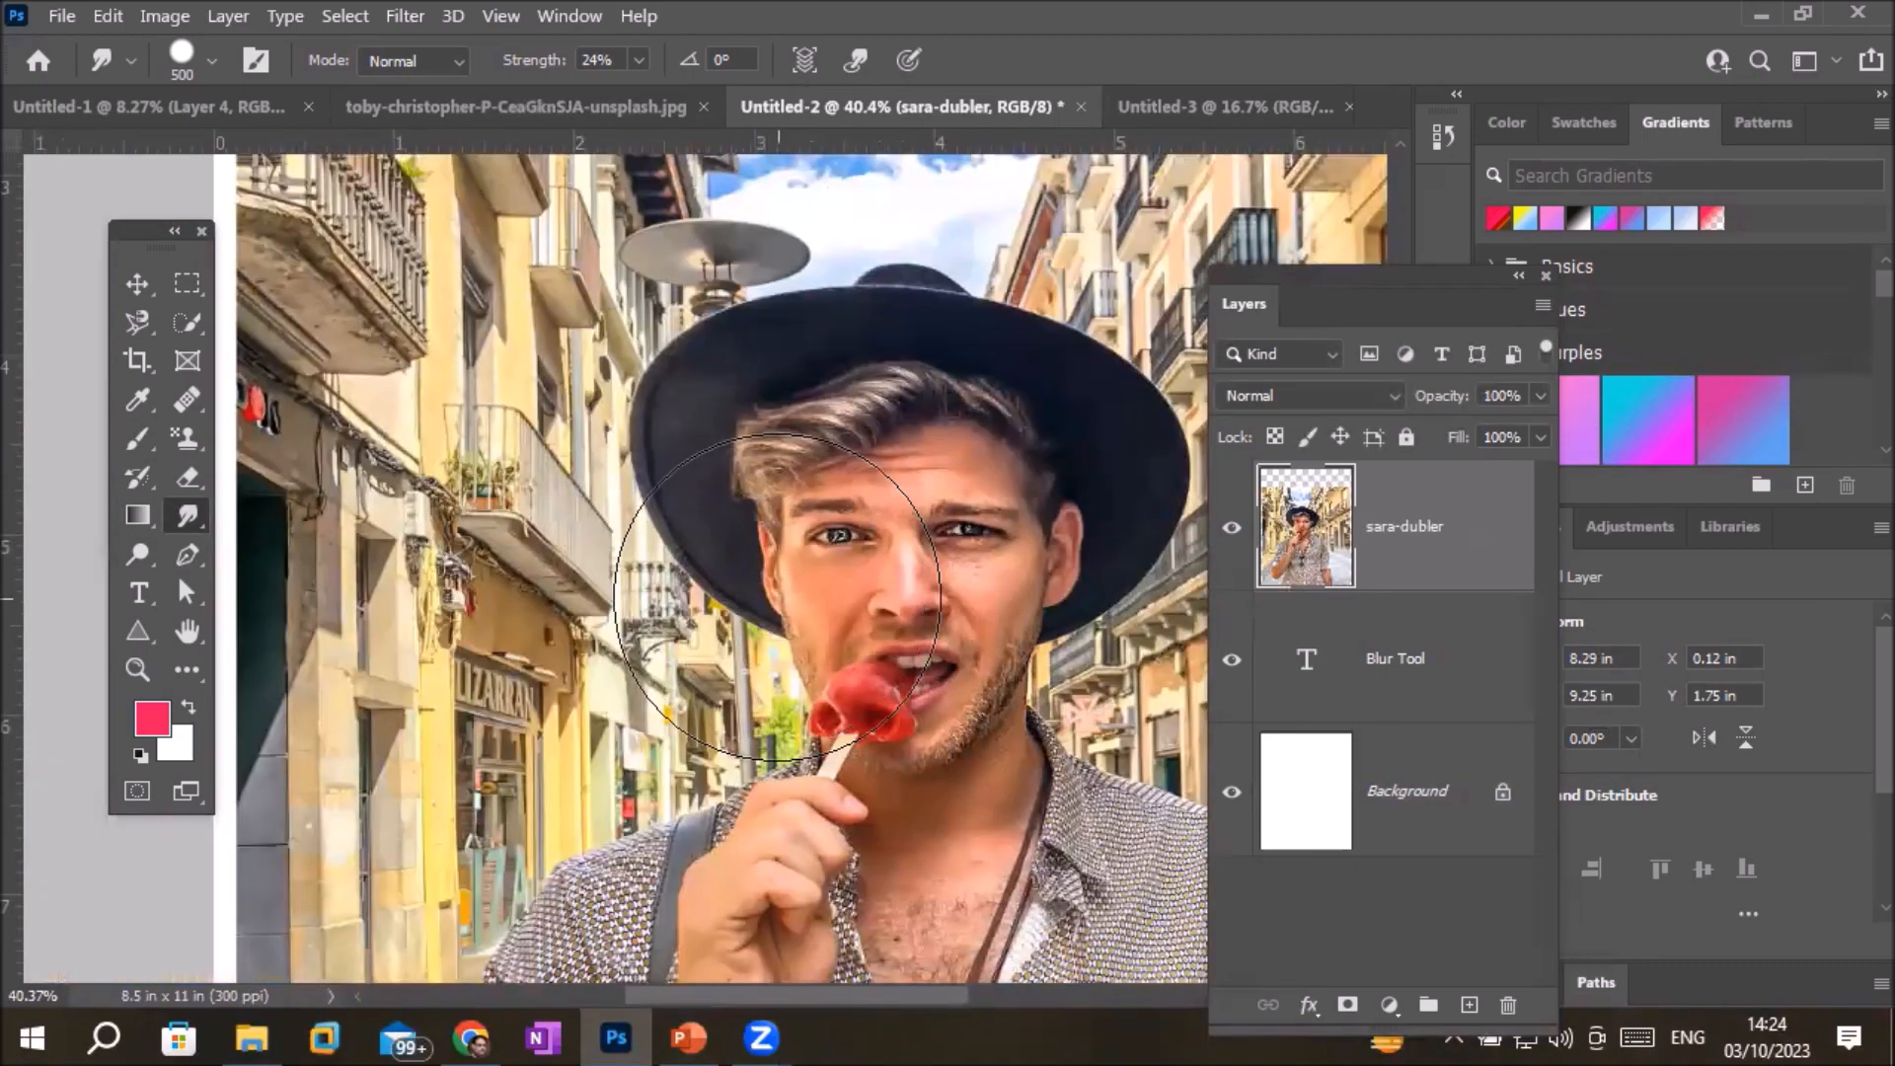
scroll(780, 597, "up", 3)
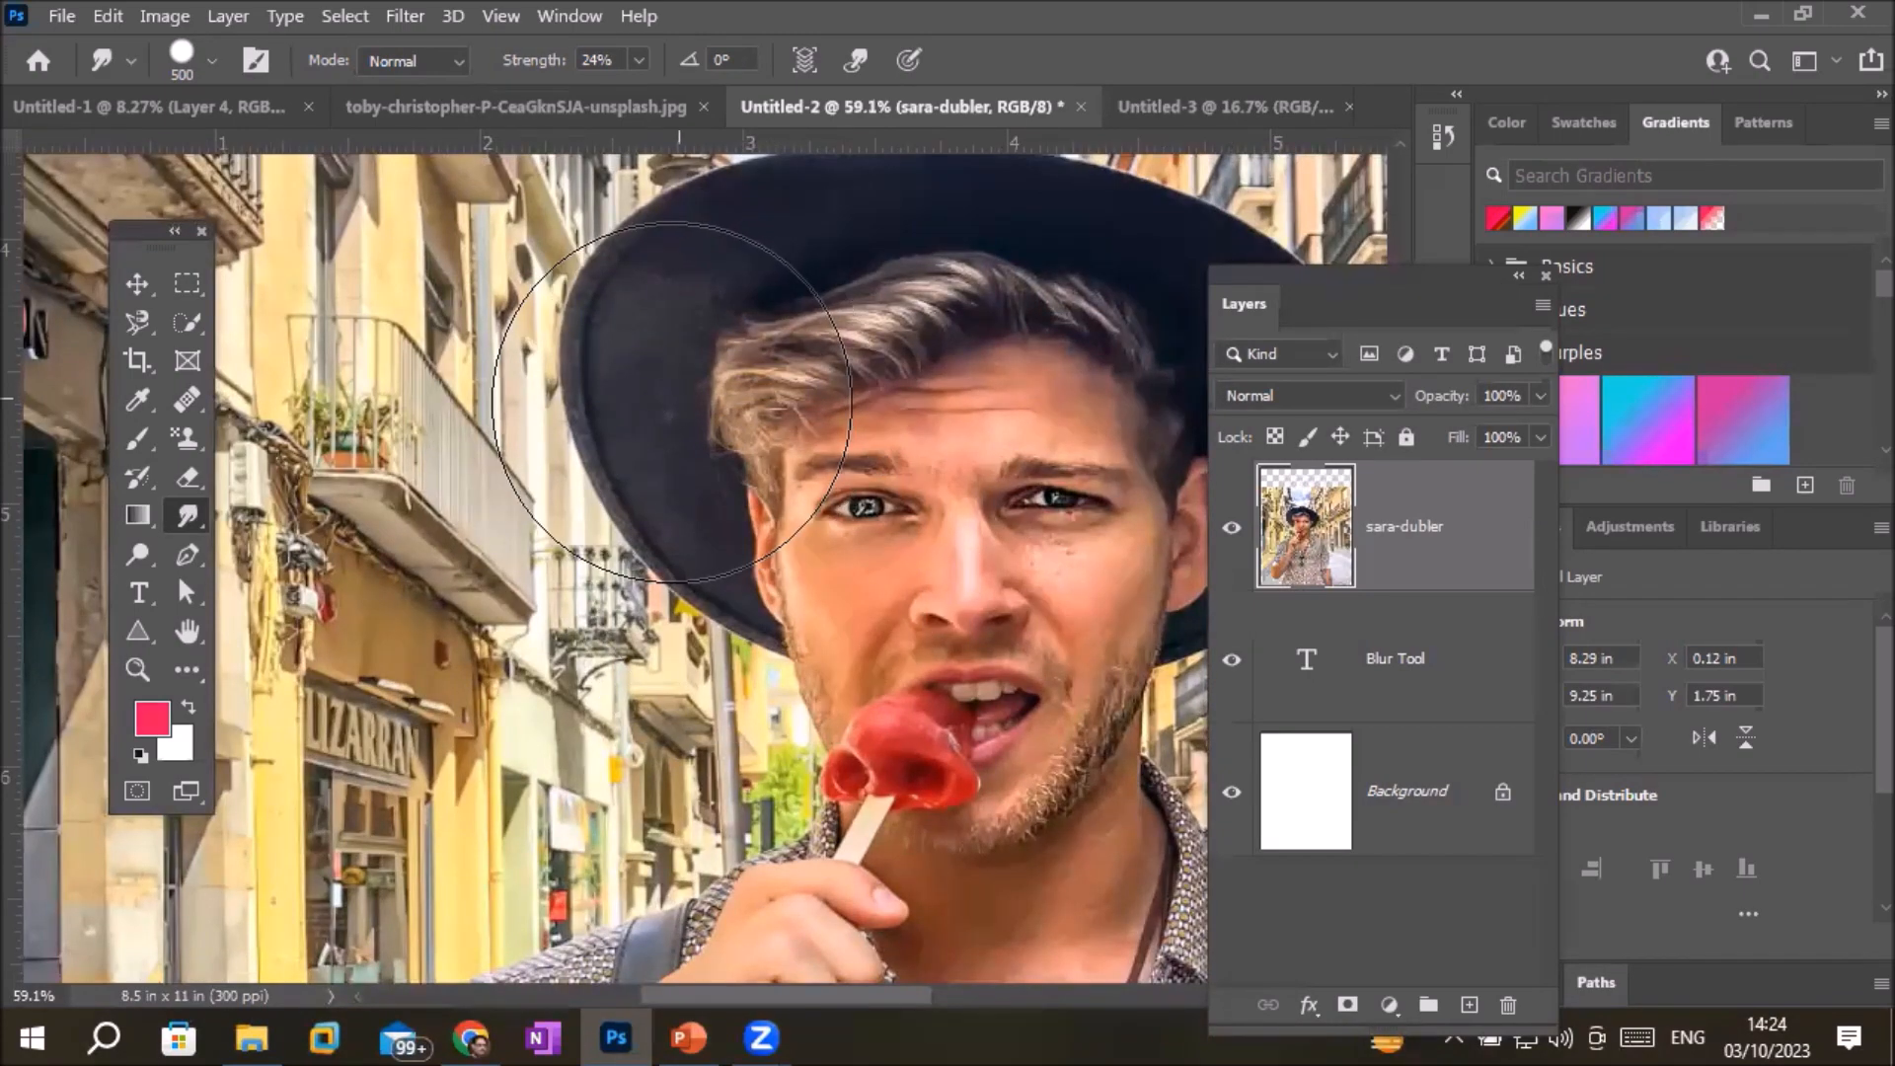
left_click_drag(642, 403, 740, 350)
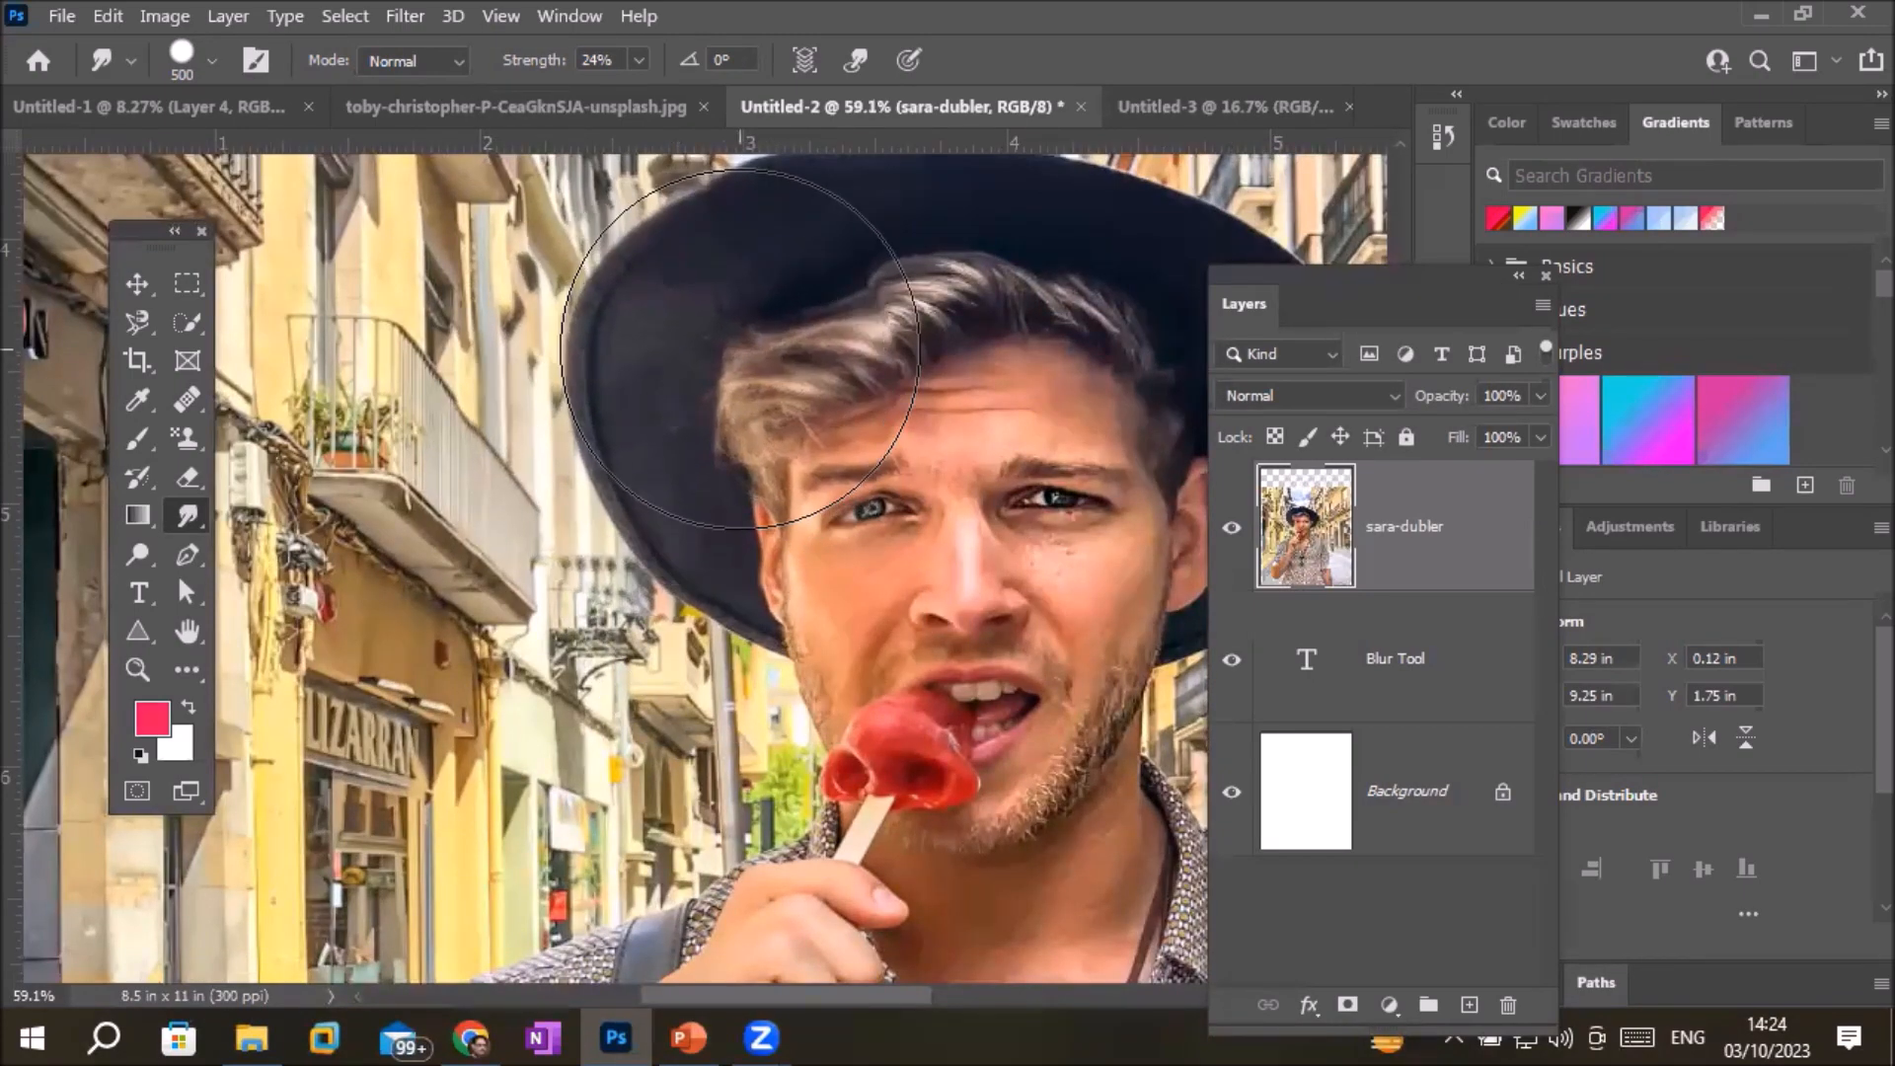
Smudge the man's face, hat and the background around his head to distort them
scroll(810, 363, "down", 3)
scroll(811, 363, "up", 4)
scroll(811, 366, "down", 2)
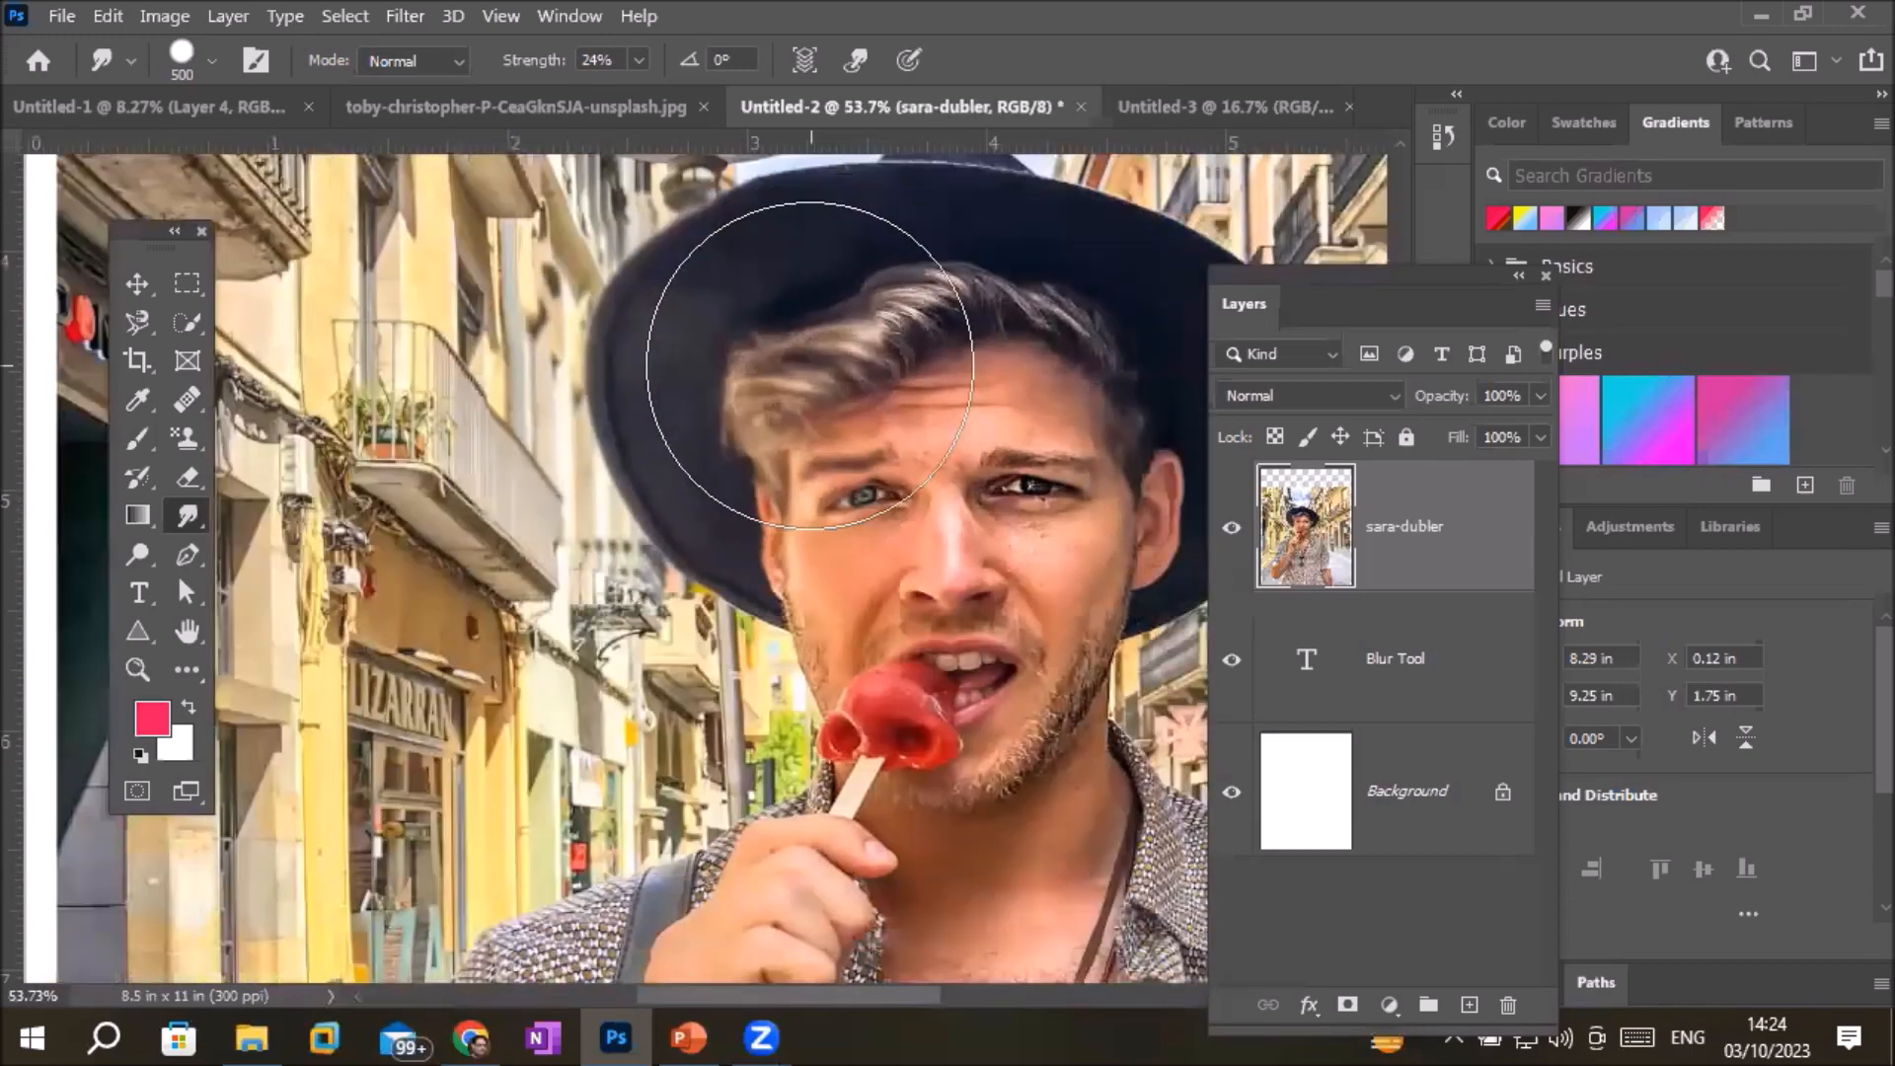
scroll(810, 365, "down", 3)
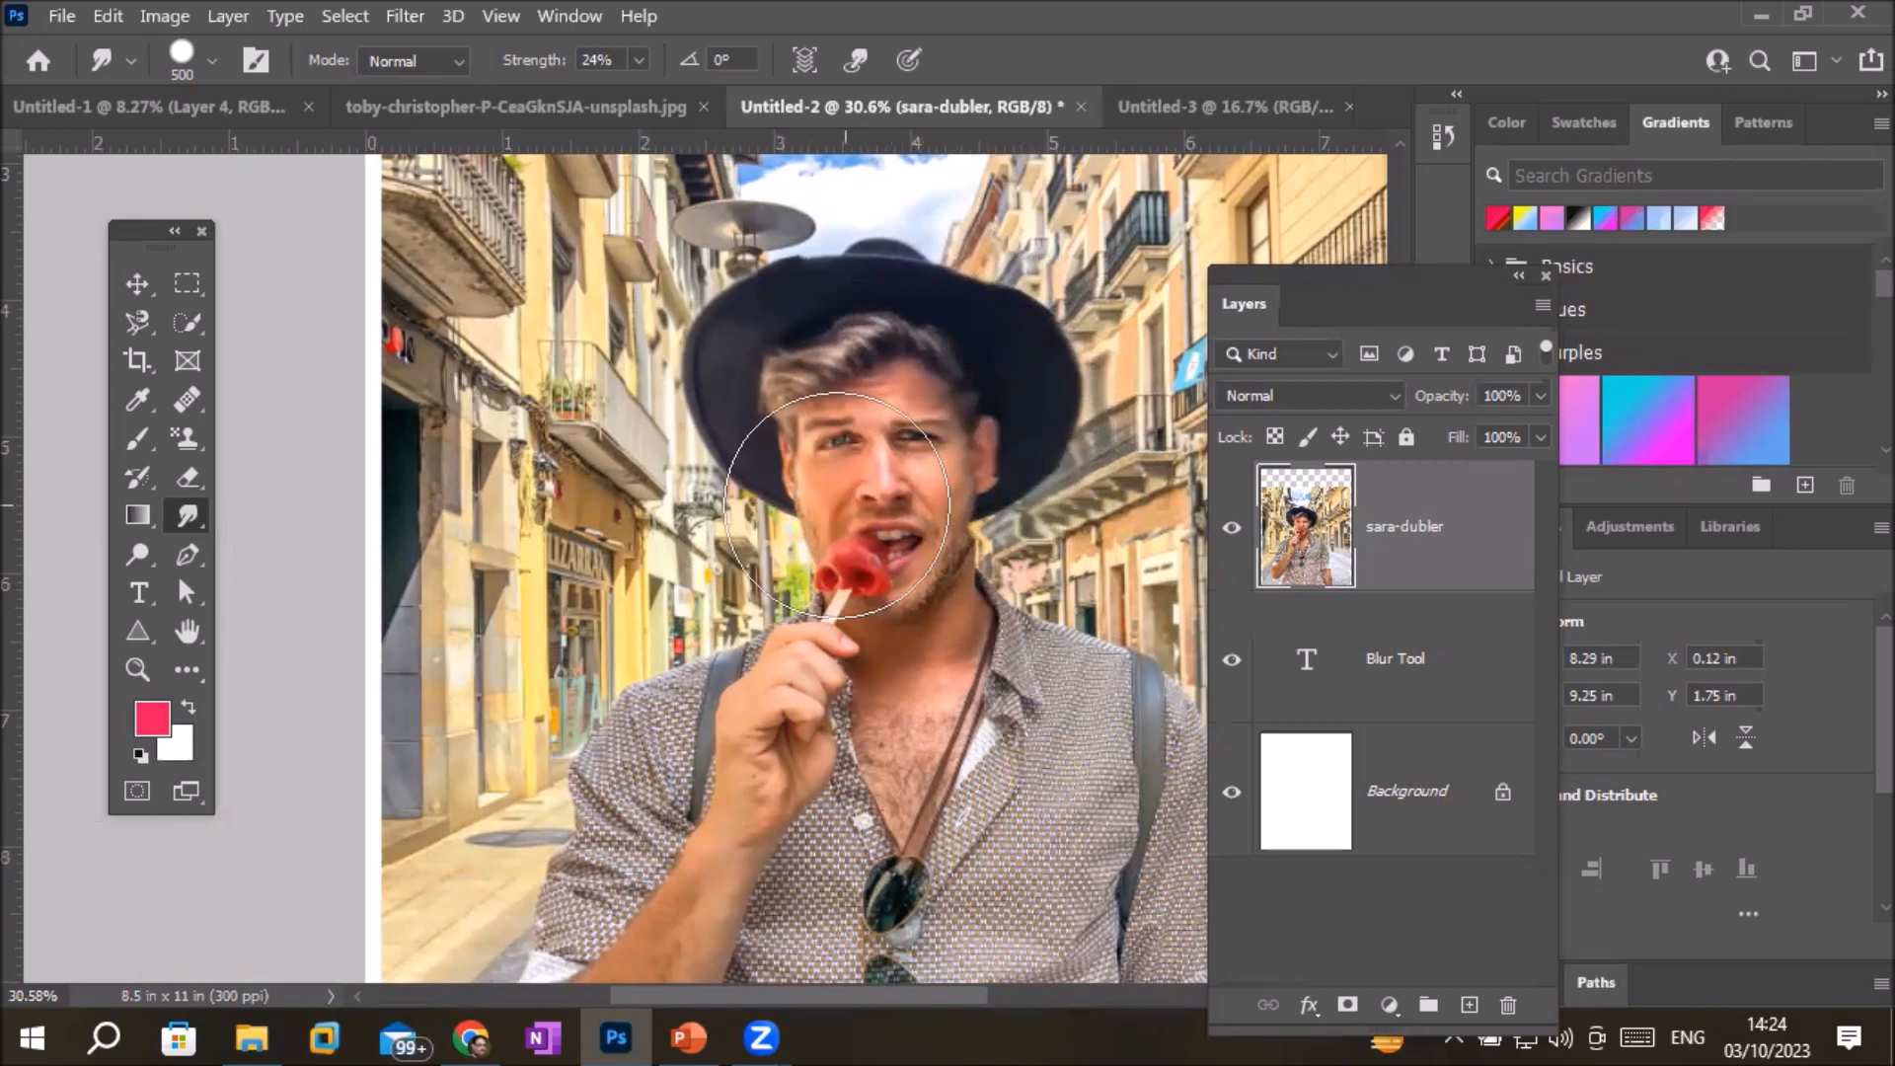
mouse_move(805, 406)
left_mouse_down()
mouse_move(741, 324)
mouse_move(816, 330)
mouse_move(863, 288)
mouse_move(970, 330)
mouse_move(927, 339)
mouse_move(1006, 360)
mouse_move(973, 365)
mouse_move(987, 425)
left_mouse_up()
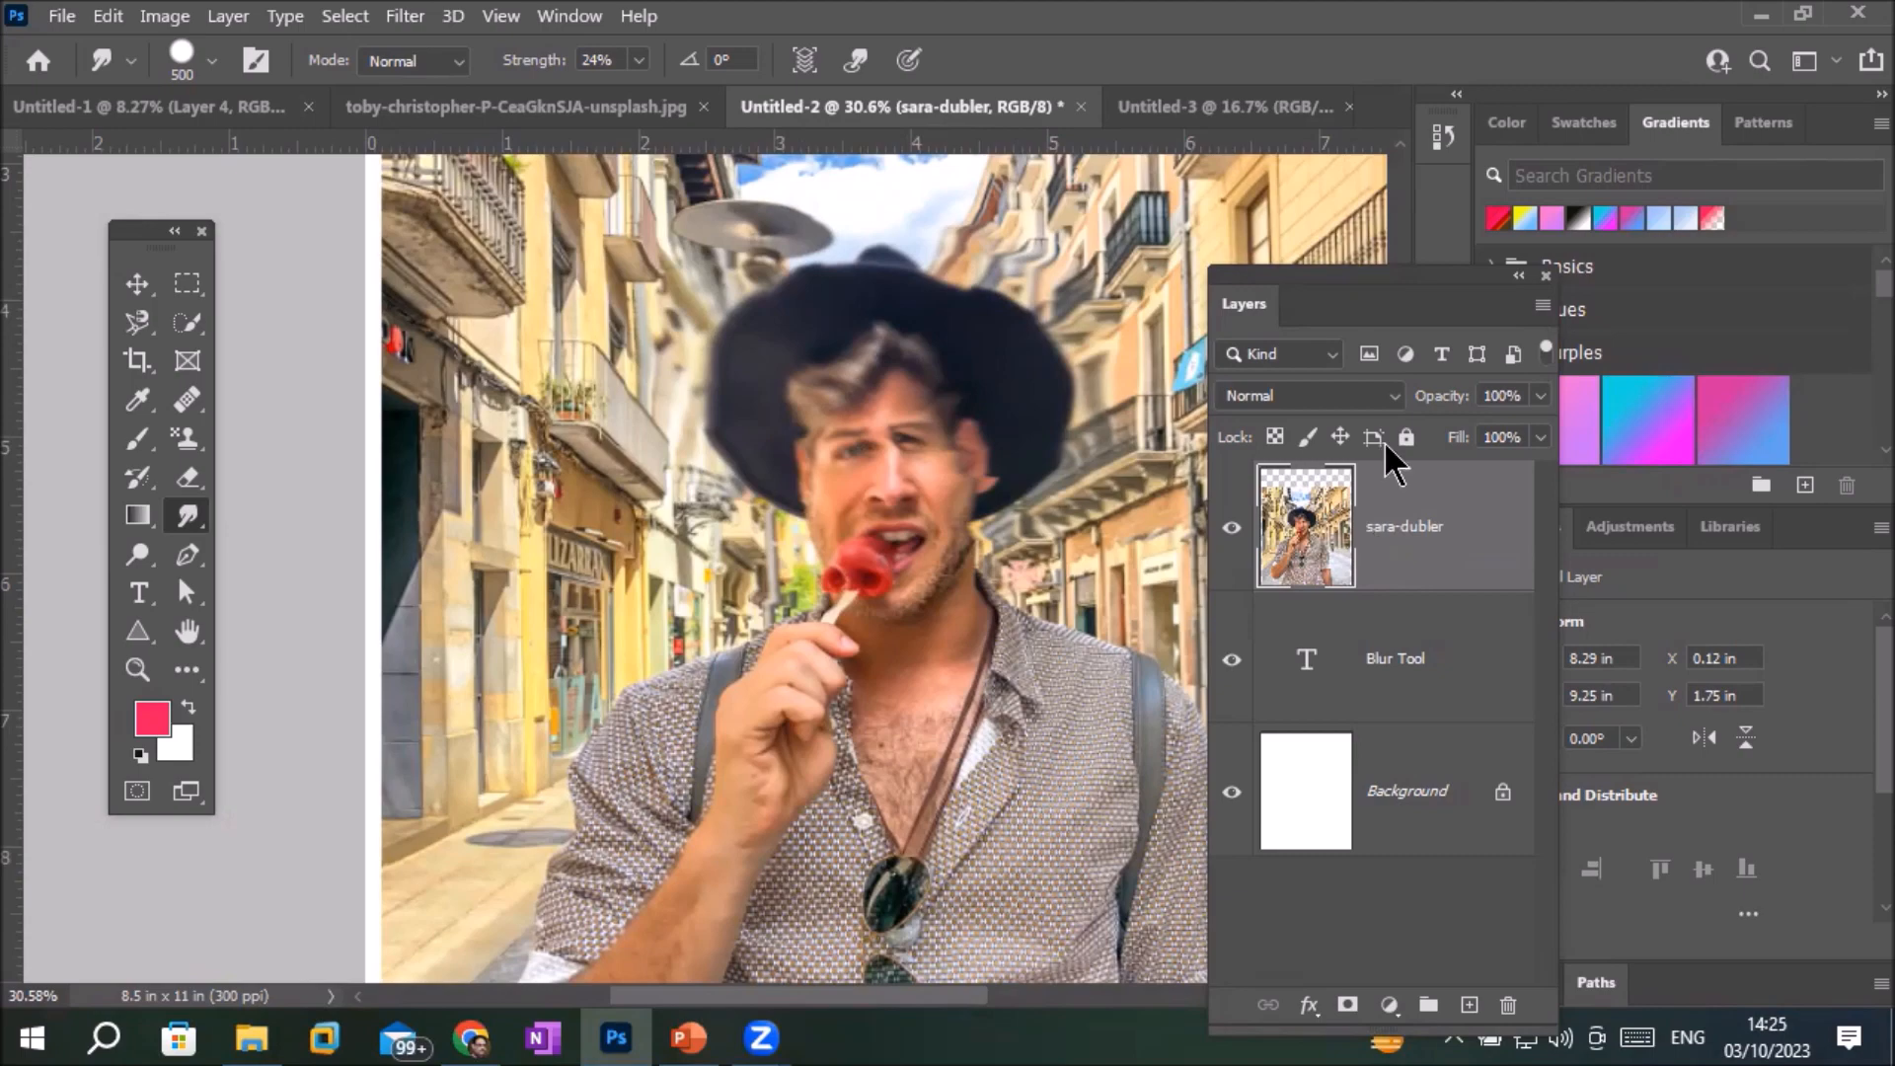
Rasterize the Blur Tool text layer and smudge its letters with the 500 px brush so they look wavy and distorted
scroll(1007, 357, "down", 2)
scroll(1007, 357, "down", 1)
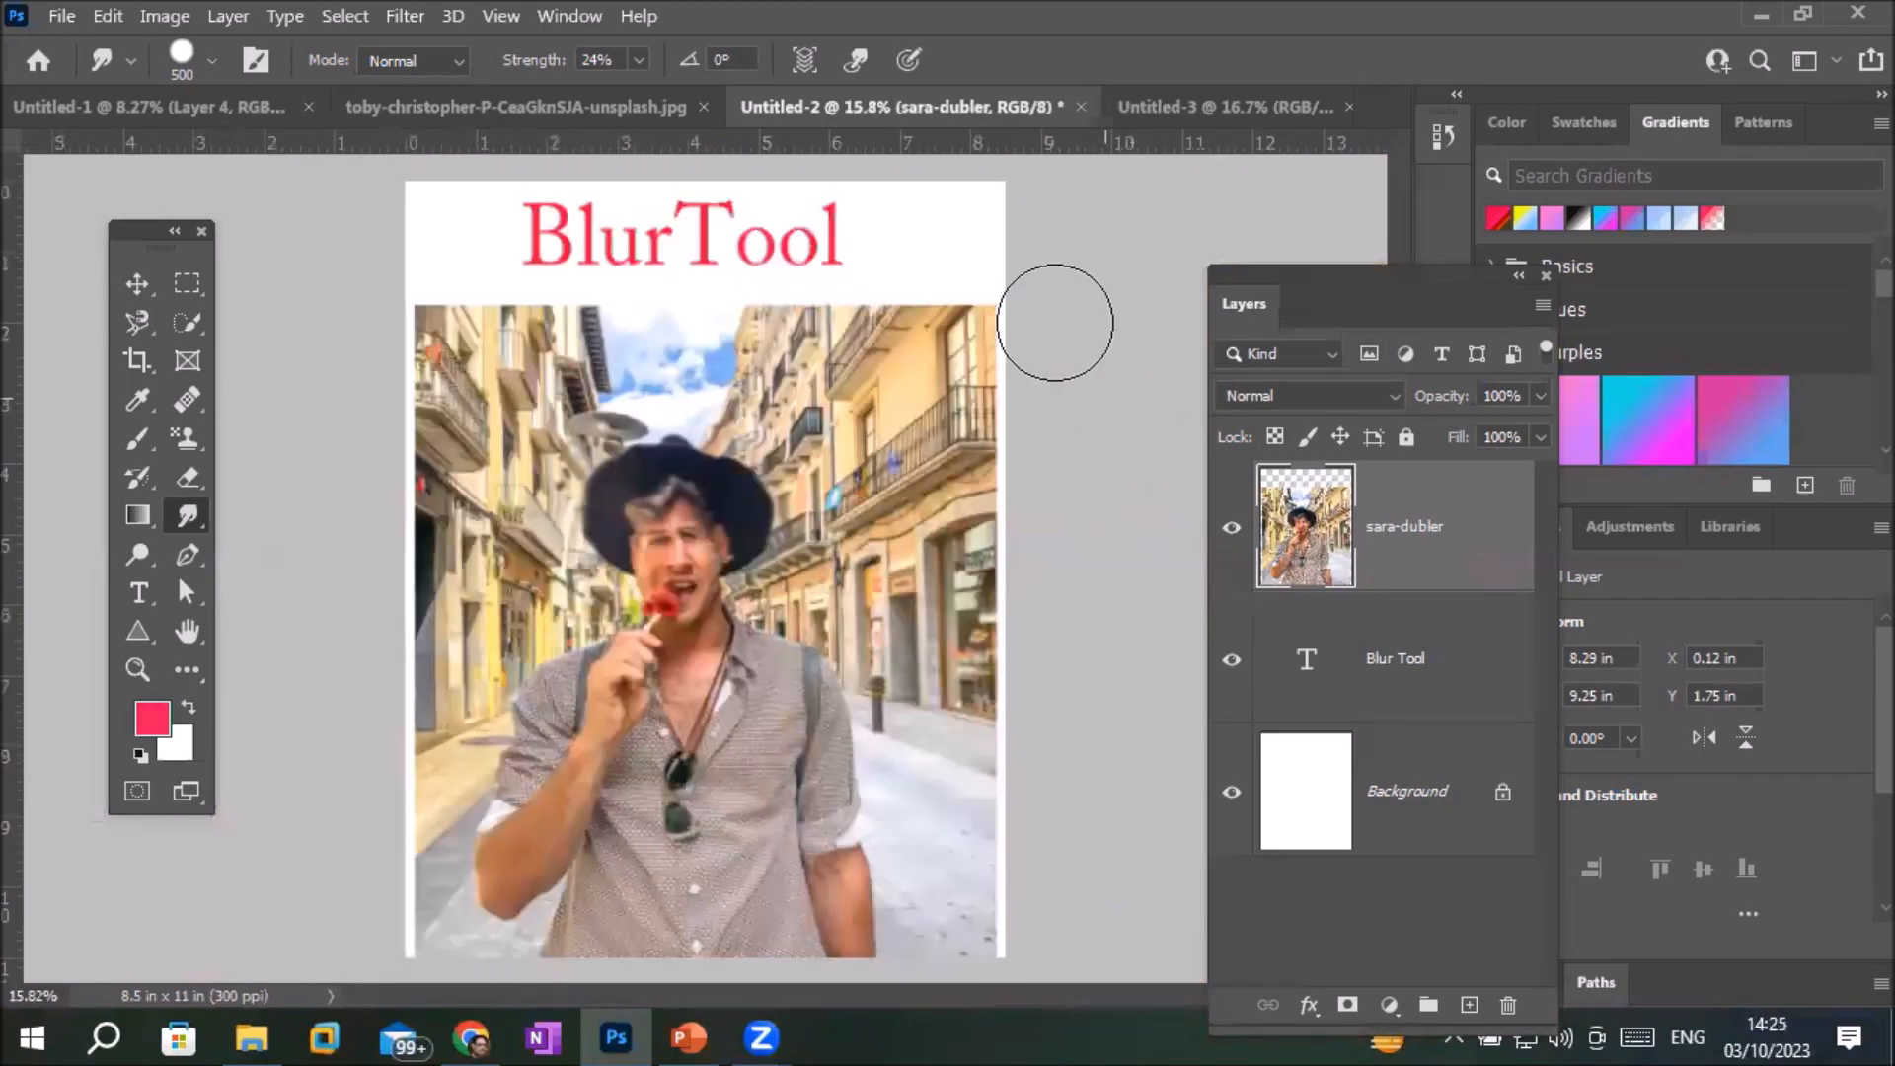
left_click(723, 218, "ctrl")
scroll(705, 205, "up", 6)
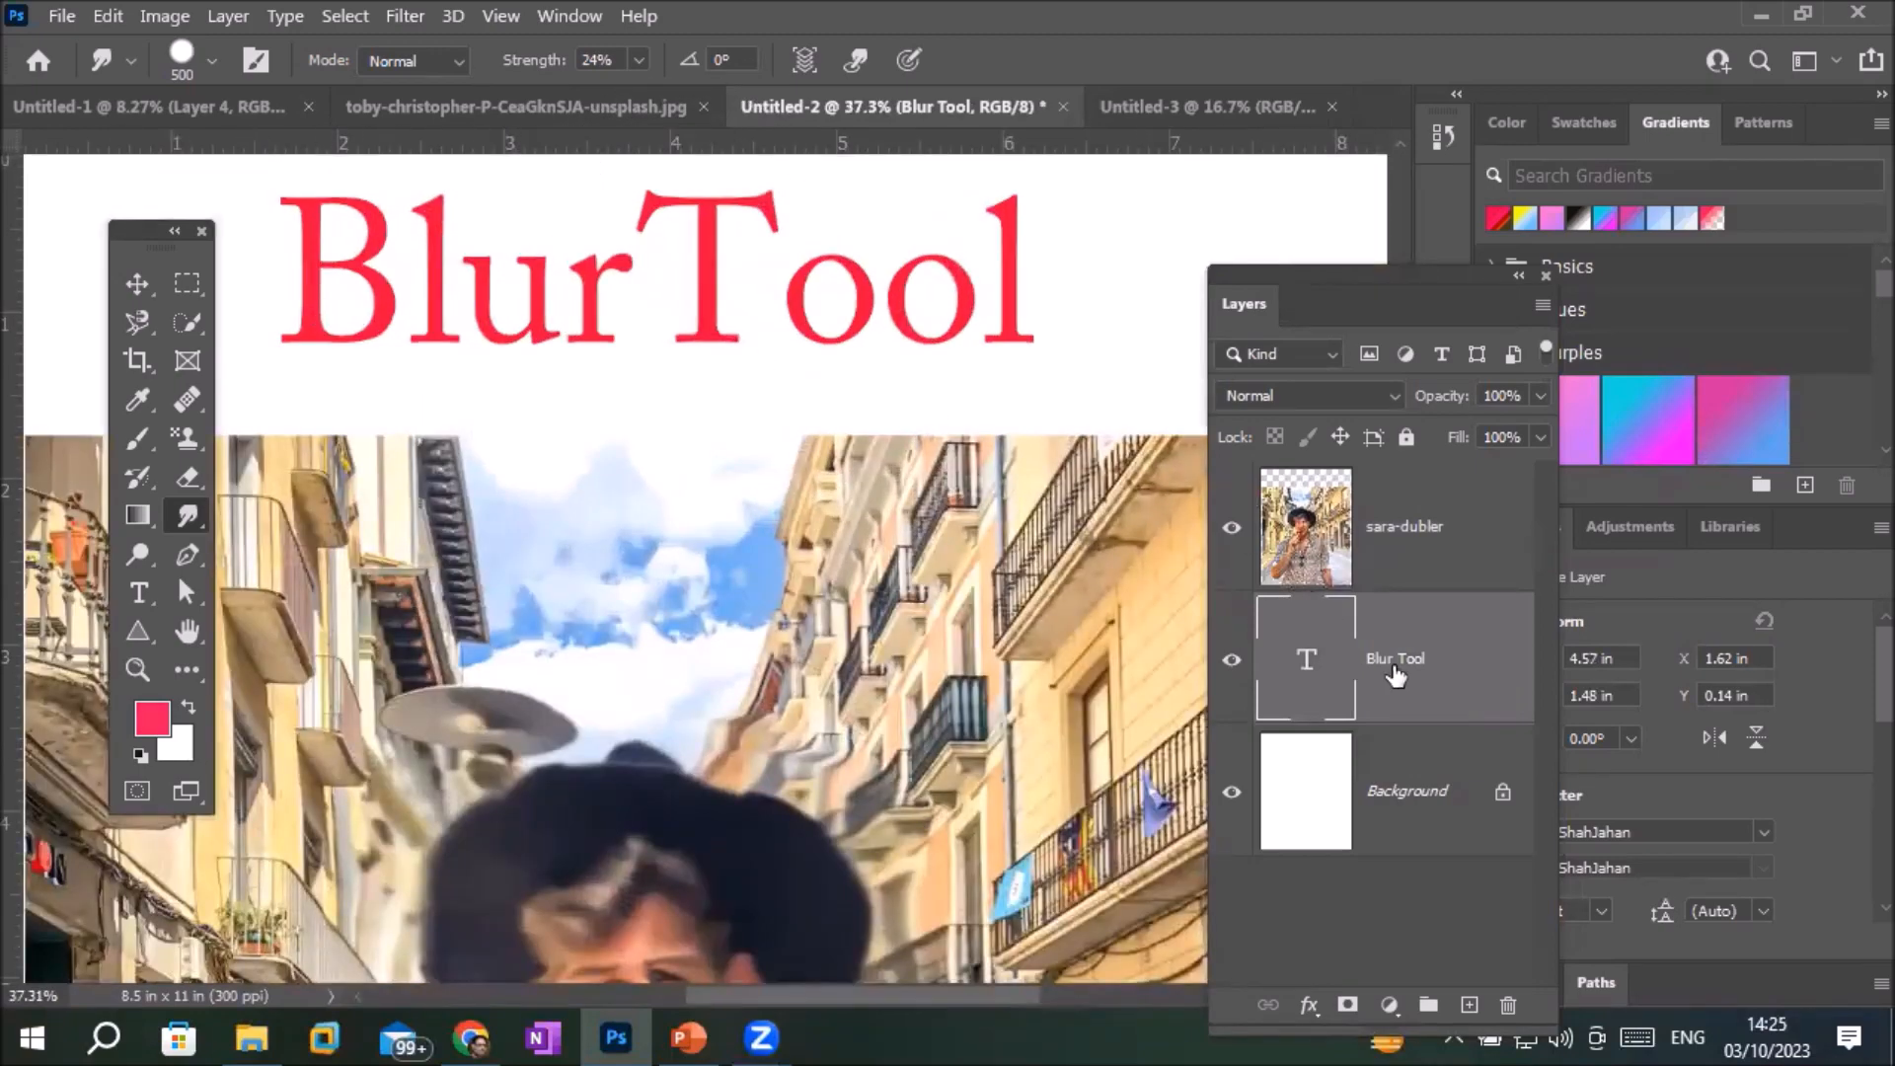
left_click(373, 333)
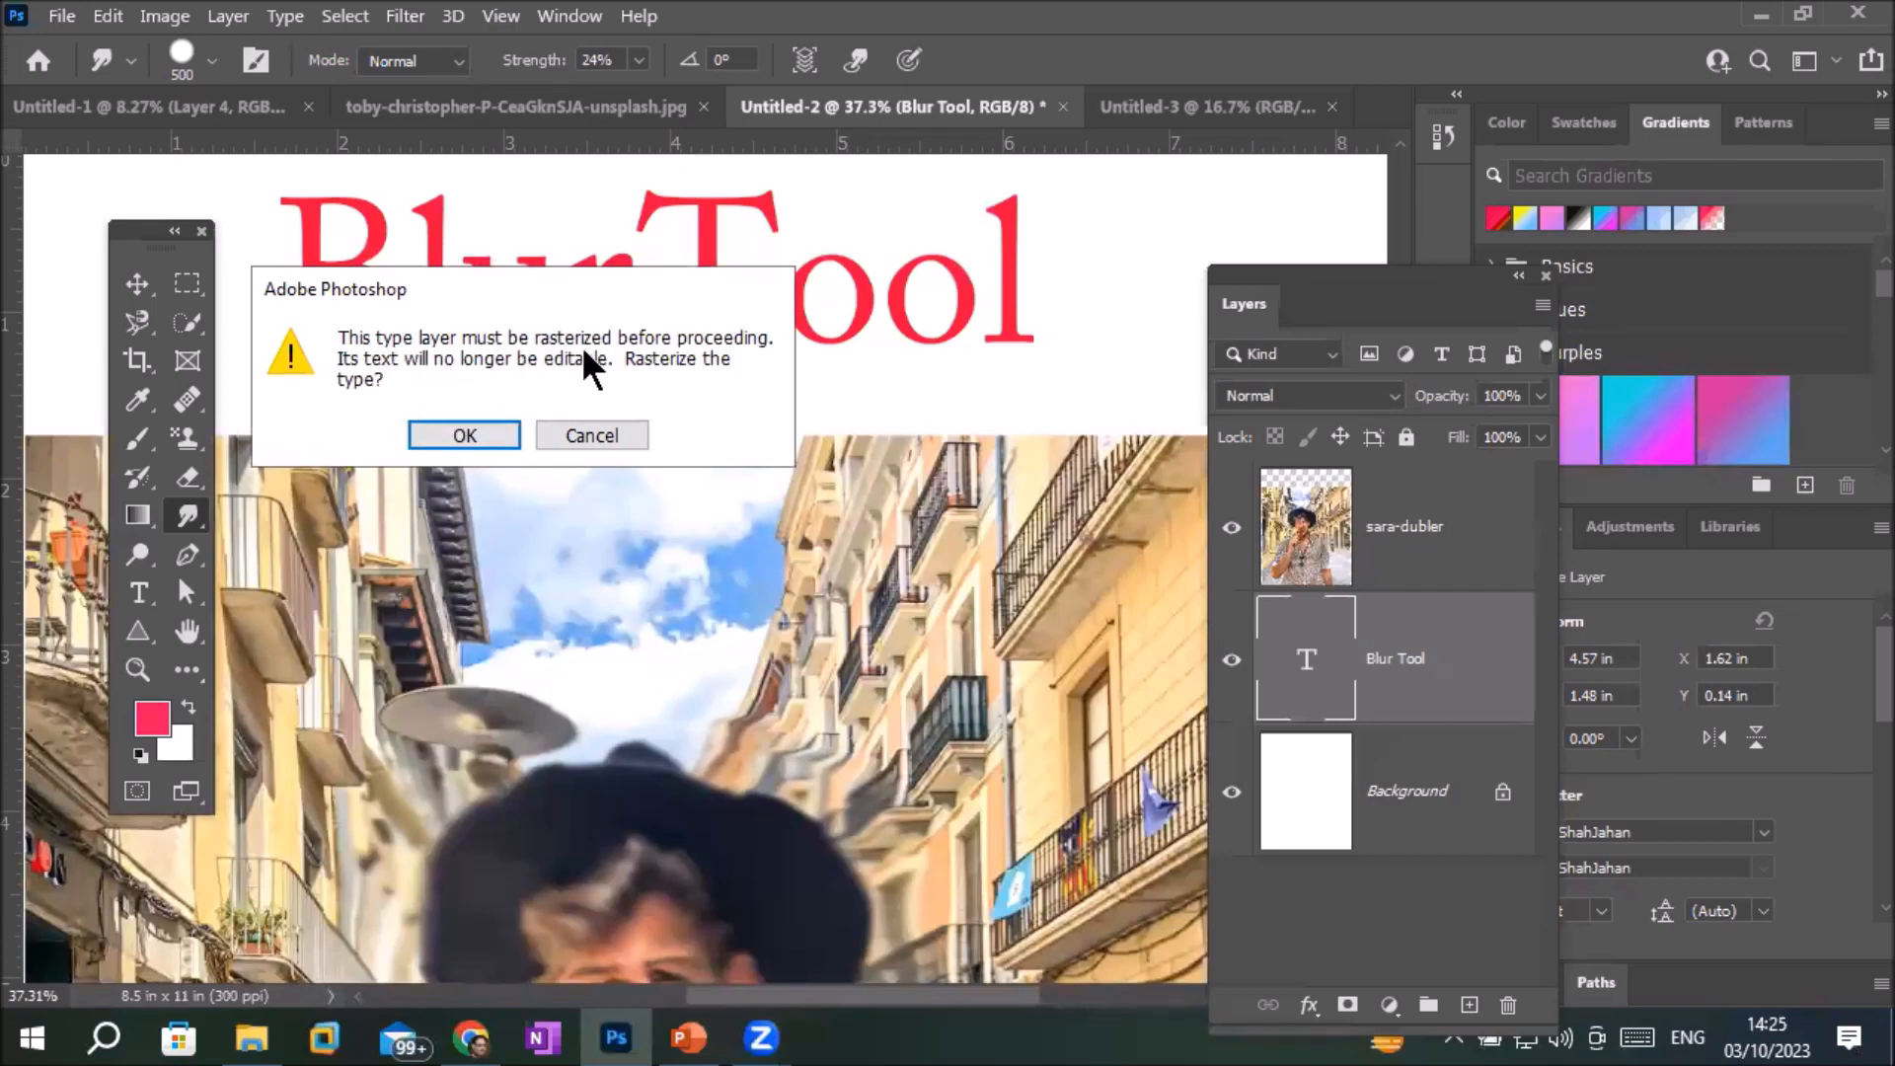
left_click(464, 434)
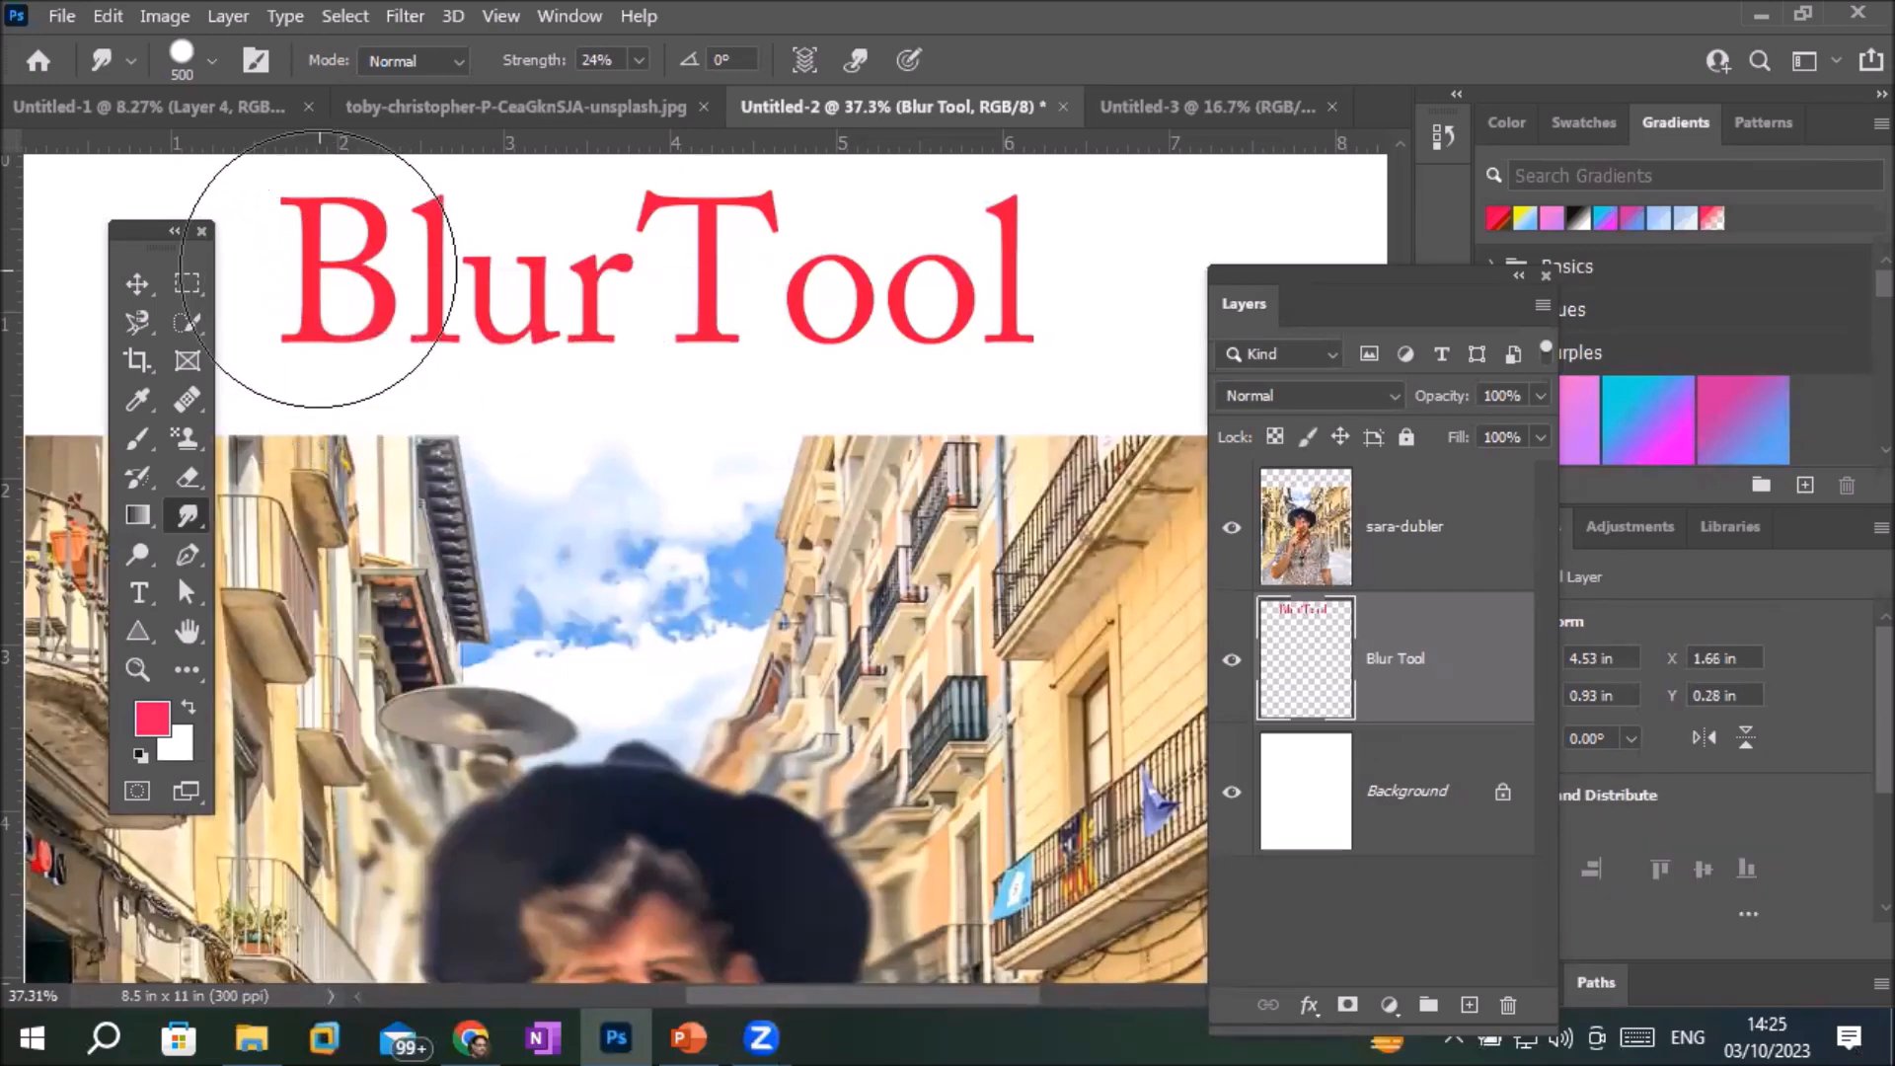
mouse_move(356, 282)
left_mouse_down()
mouse_move(833, 349)
mouse_move(809, 290)
mouse_move(773, 268)
mouse_move(750, 275)
mouse_move(780, 299)
mouse_move(1007, 322)
mouse_move(1072, 363)
mouse_move(1176, 361)
mouse_move(967, 360)
mouse_move(836, 290)
mouse_move(618, 329)
mouse_move(653, 274)
mouse_move(646, 357)
mouse_move(473, 350)
mouse_move(505, 392)
mouse_move(761, 474)
mouse_move(906, 291)
mouse_move(998, 407)
mouse_move(964, 365)
mouse_move(486, 417)
mouse_move(301, 407)
mouse_move(299, 331)
mouse_move(290, 370)
mouse_move(502, 543)
mouse_move(466, 425)
mouse_move(368, 387)
mouse_move(383, 441)
mouse_move(519, 586)
mouse_move(683, 711)
left_mouse_up()
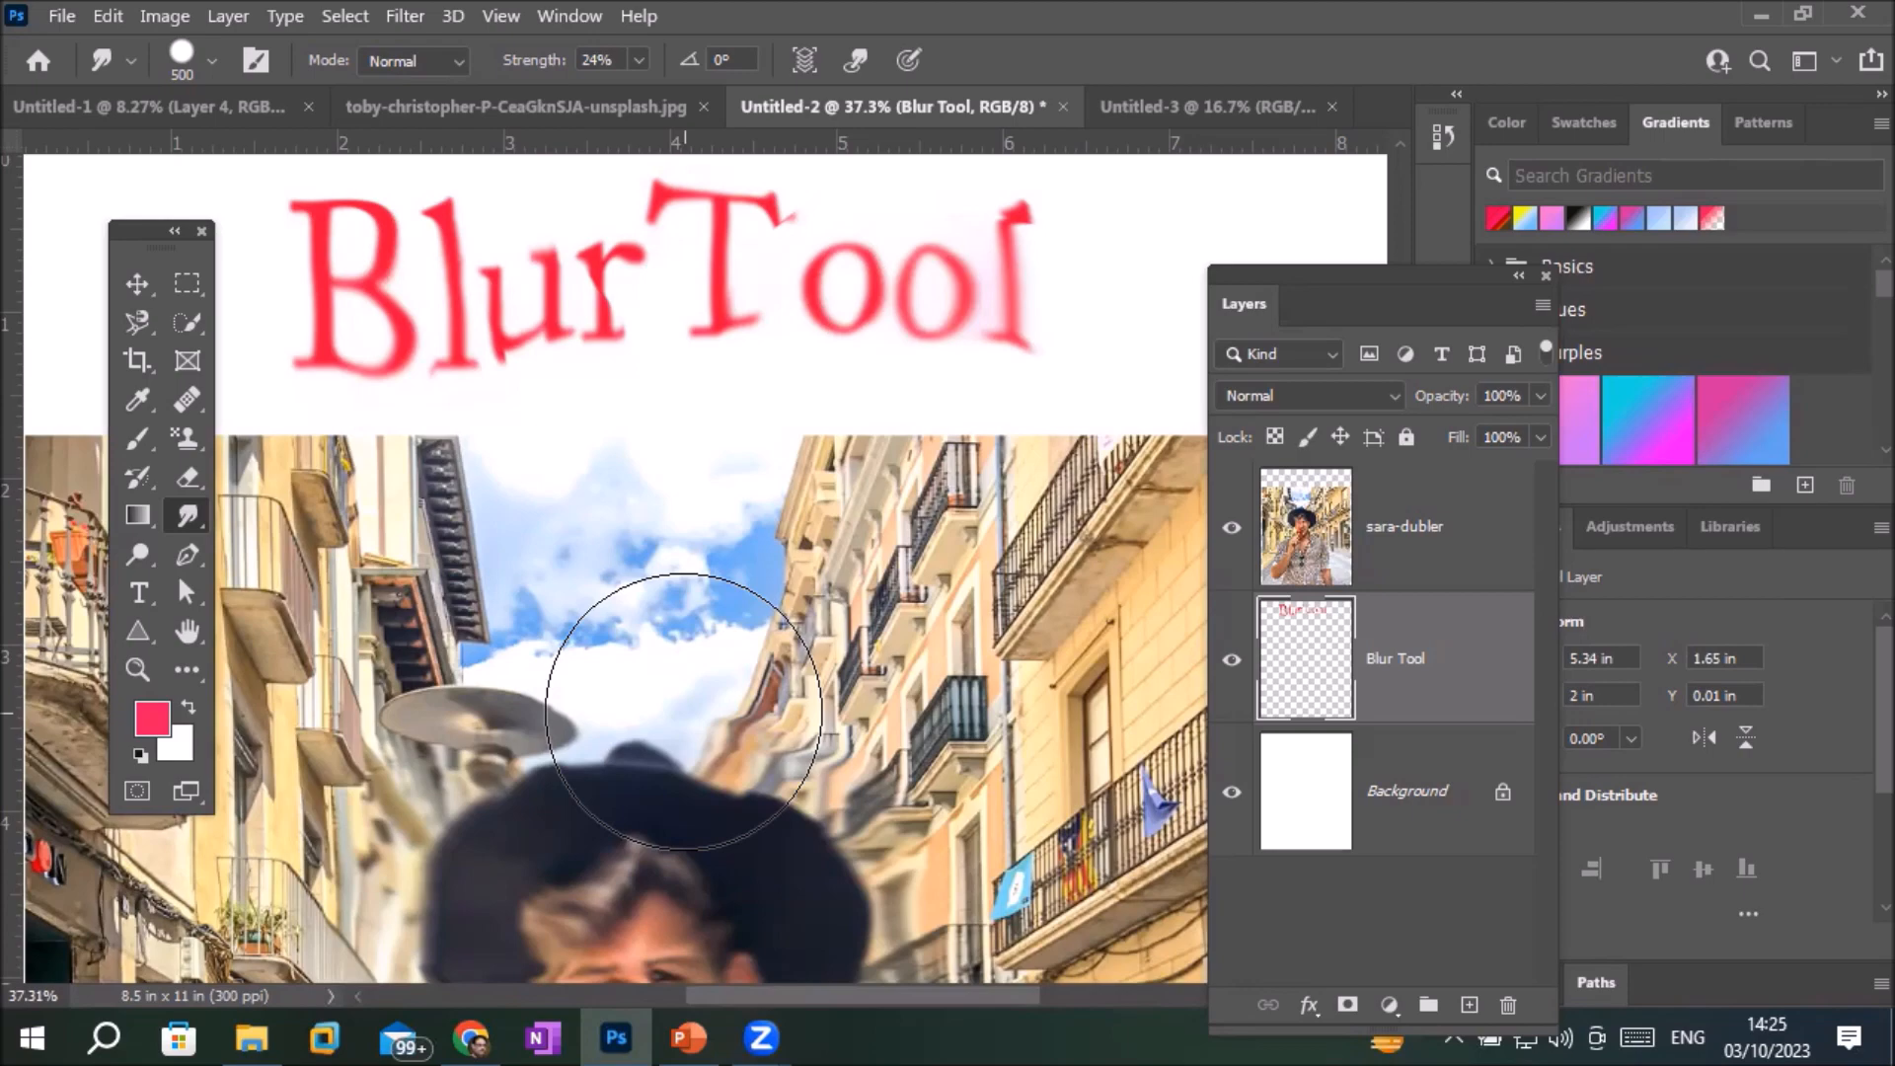
left_click(1333, 508)
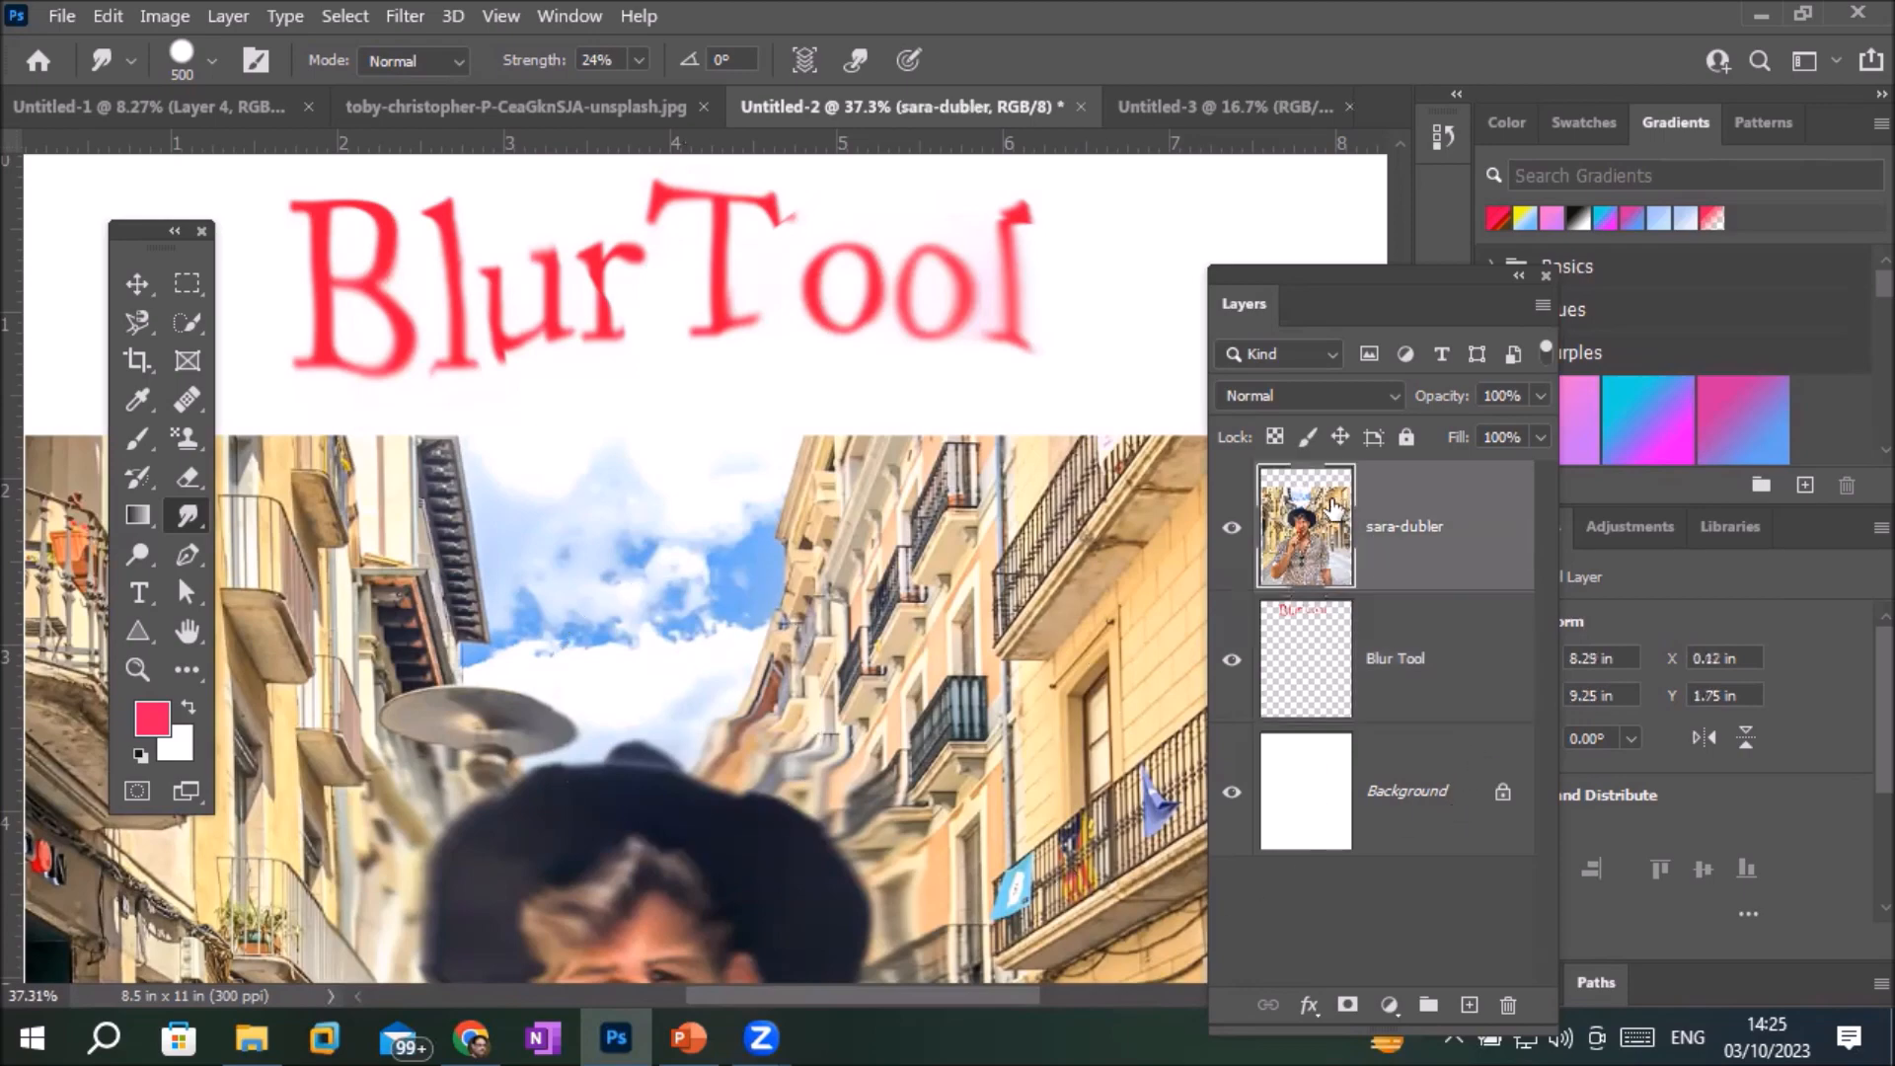
scroll(657, 570, "down", 4)
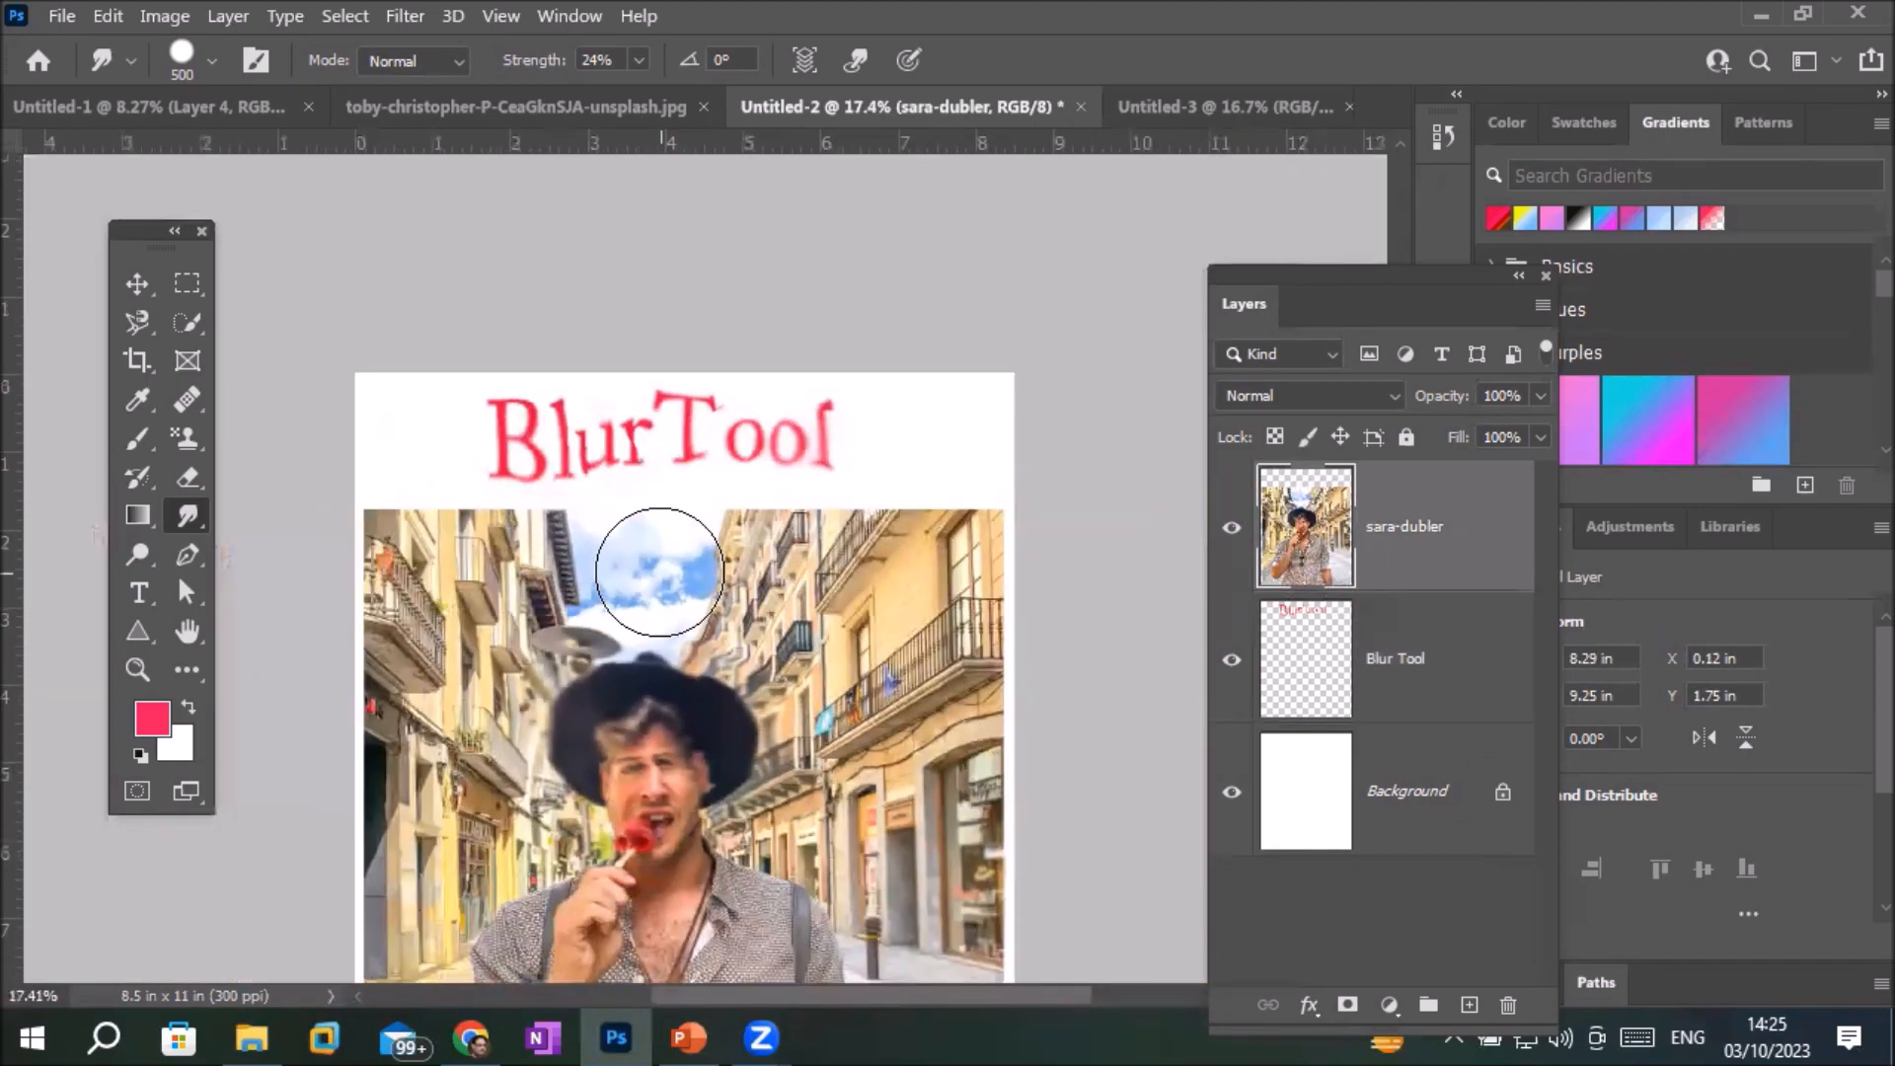
scroll(658, 571, "down", 2)
left_click(138, 630)
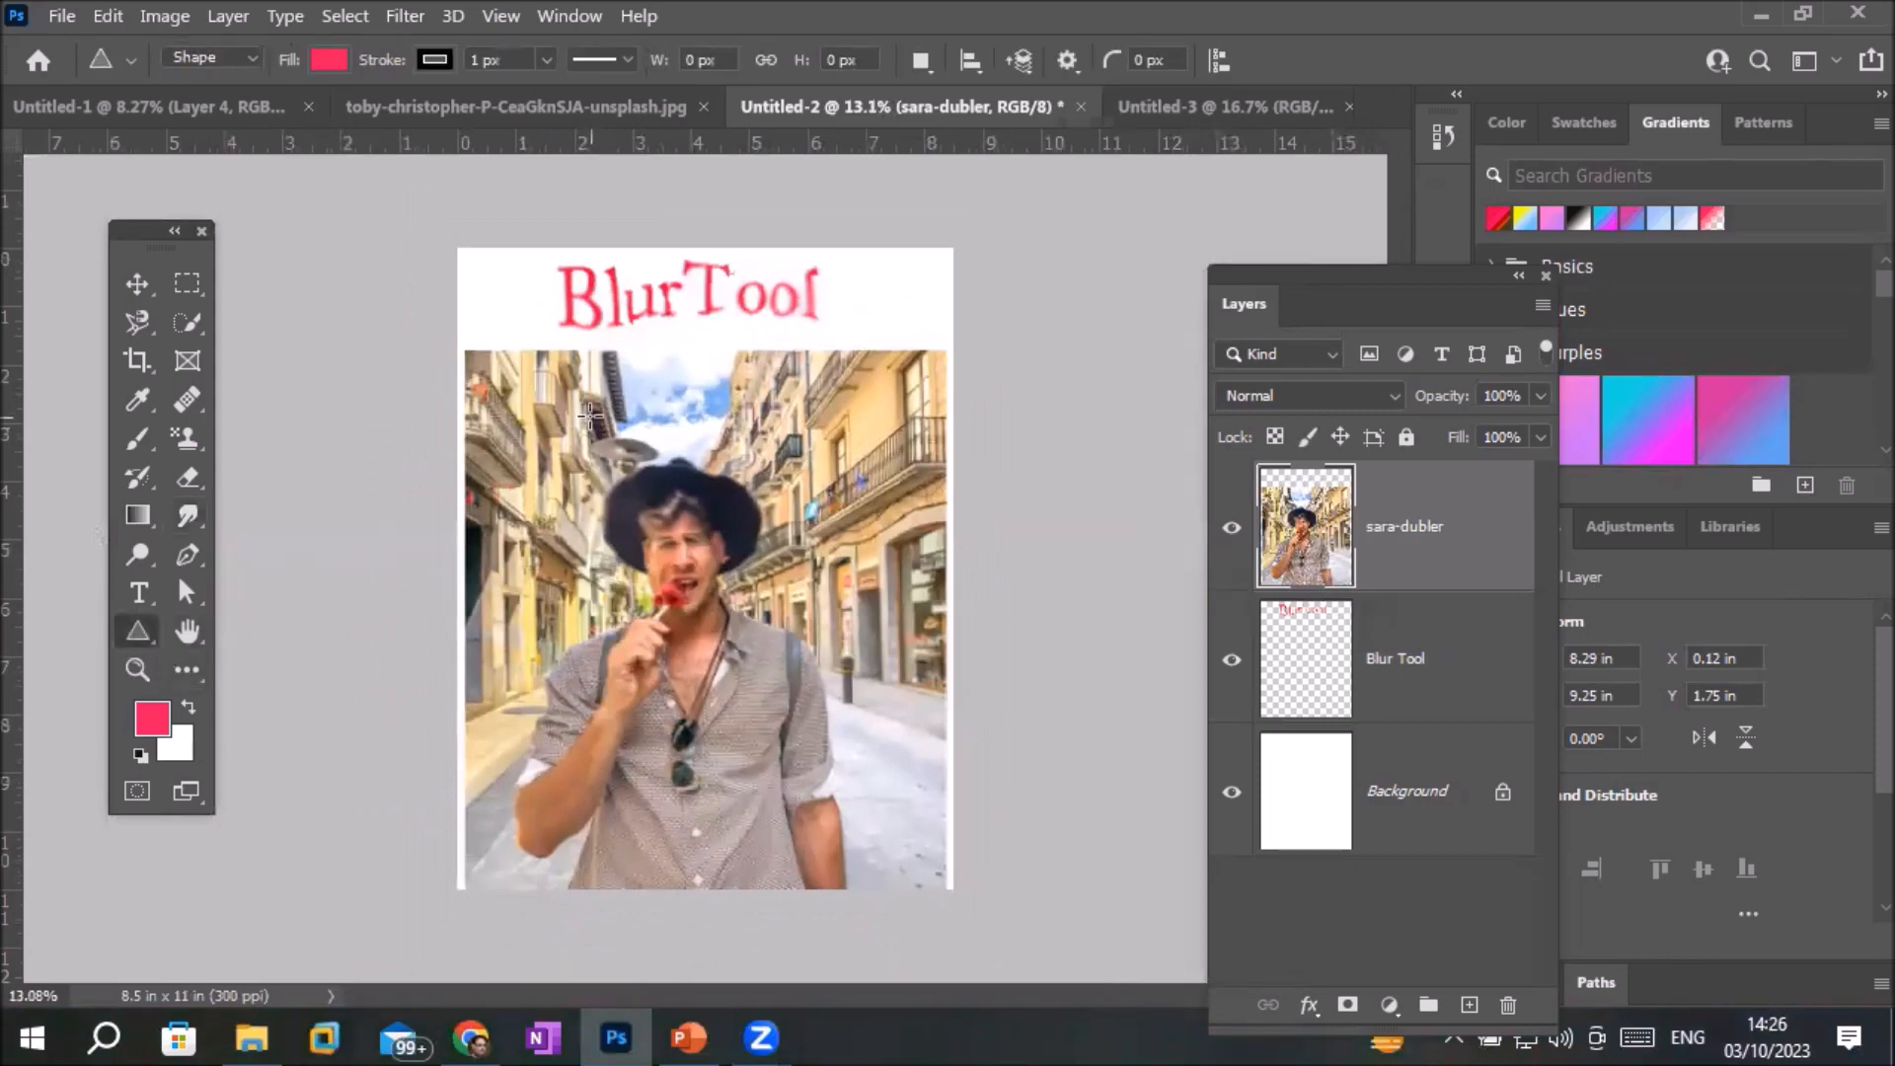
left_click_drag(529, 395, 873, 889)
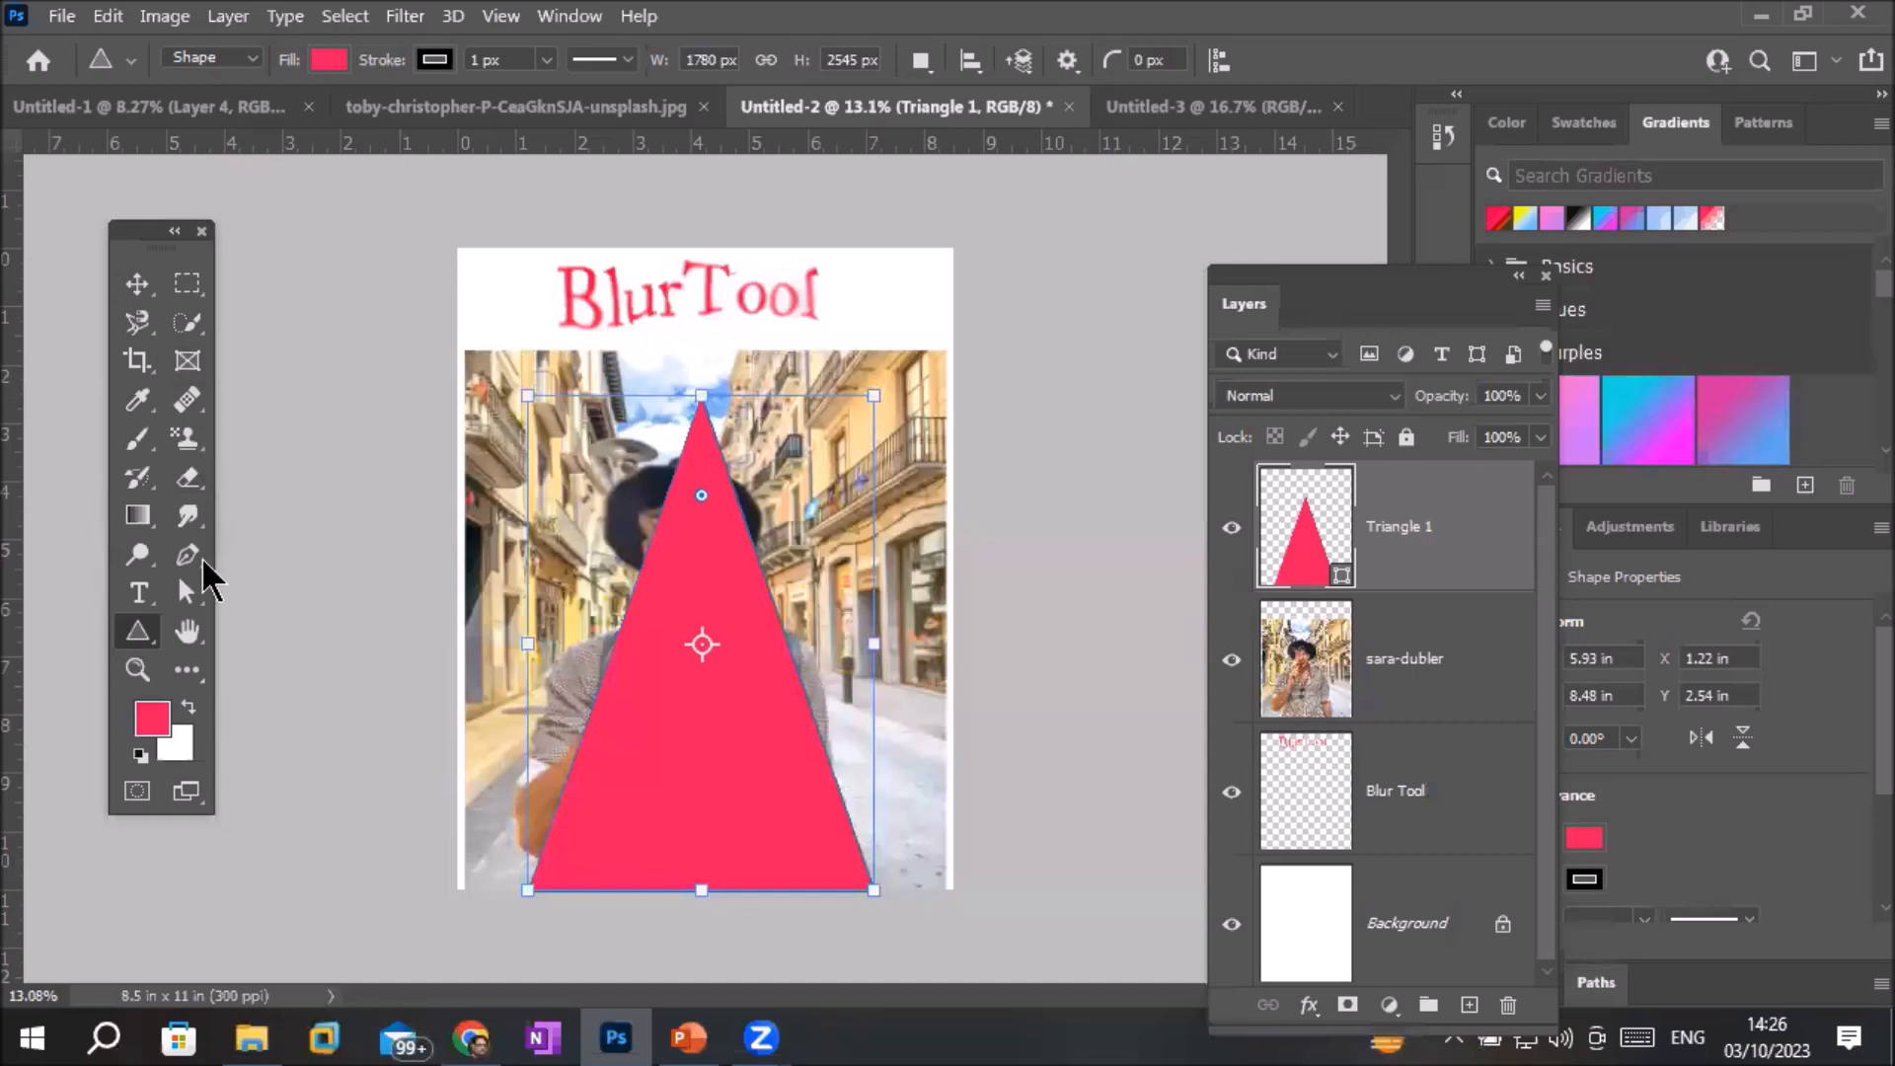
Rasterize the triangle shape and smudge its upper sides and tip into a narrow spike at 24% strength
left_click_drag(190, 515, 275, 578)
left_click(766, 689)
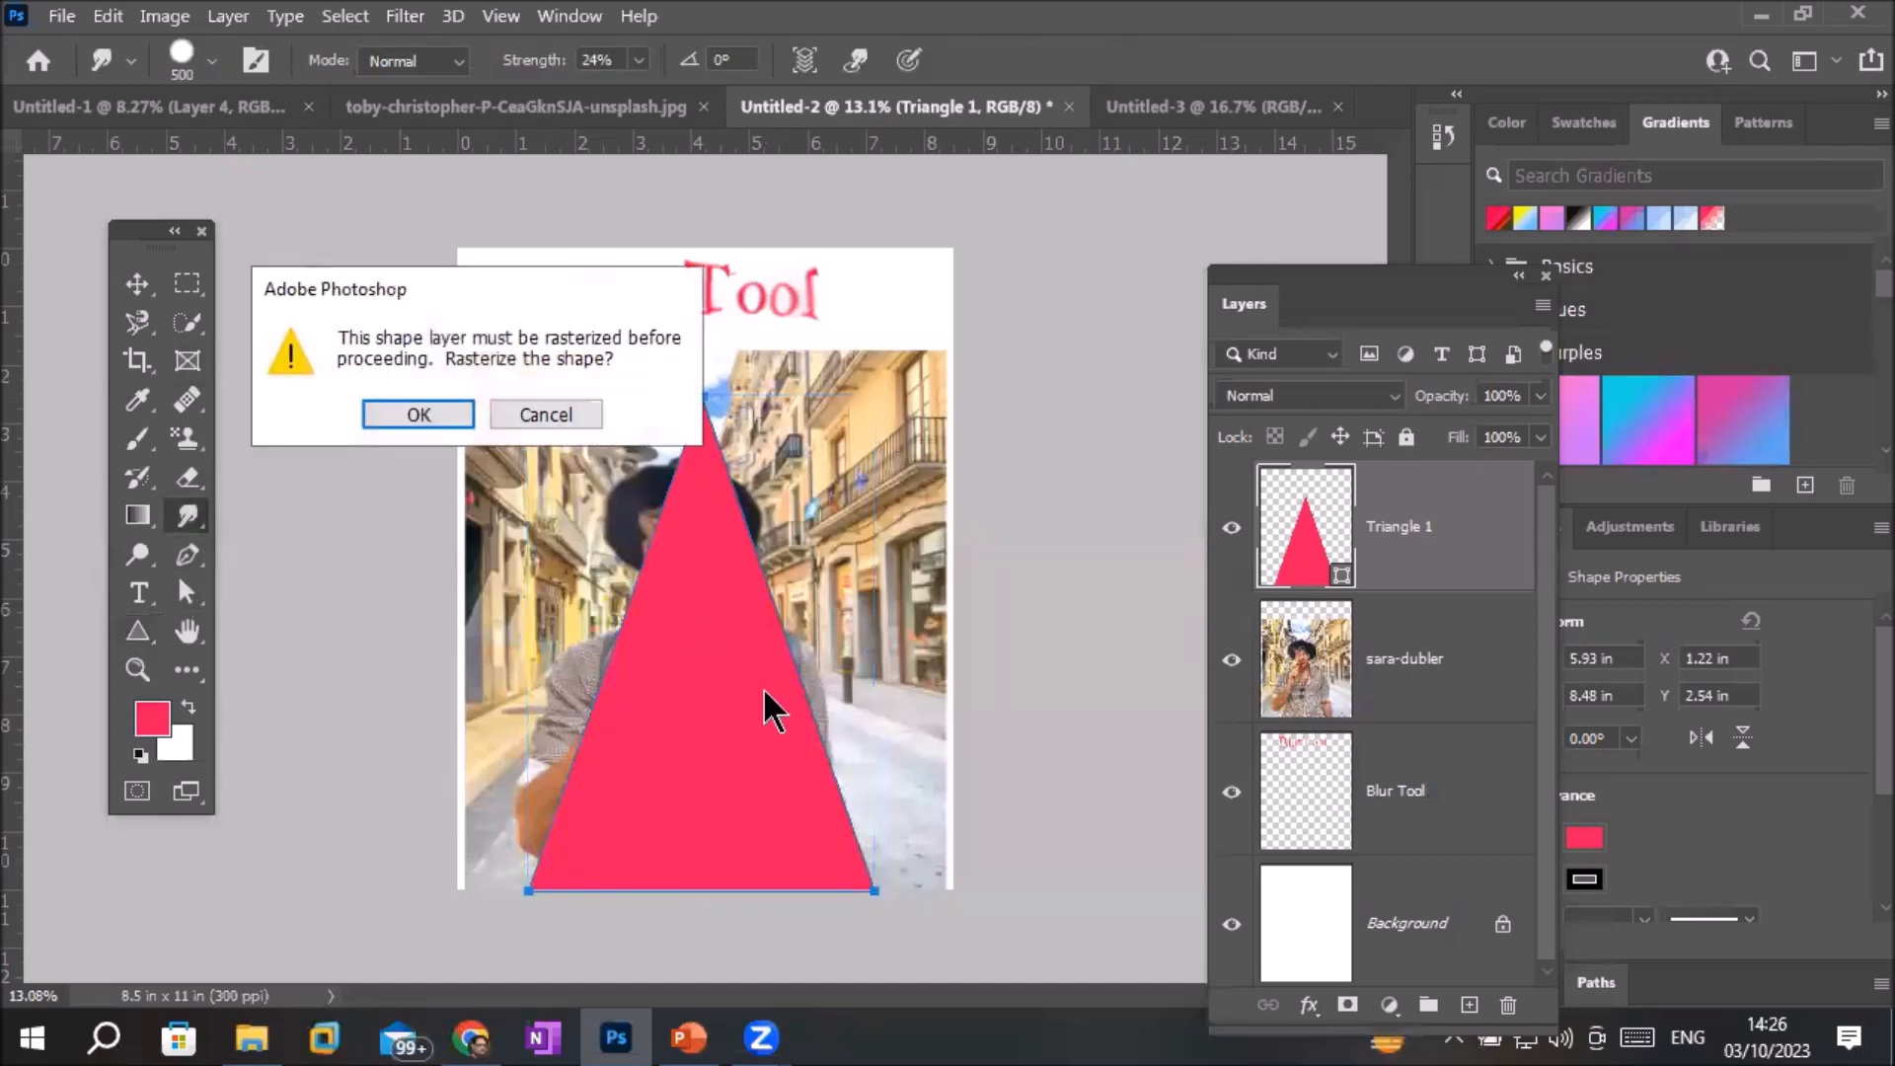
left_click(442, 413)
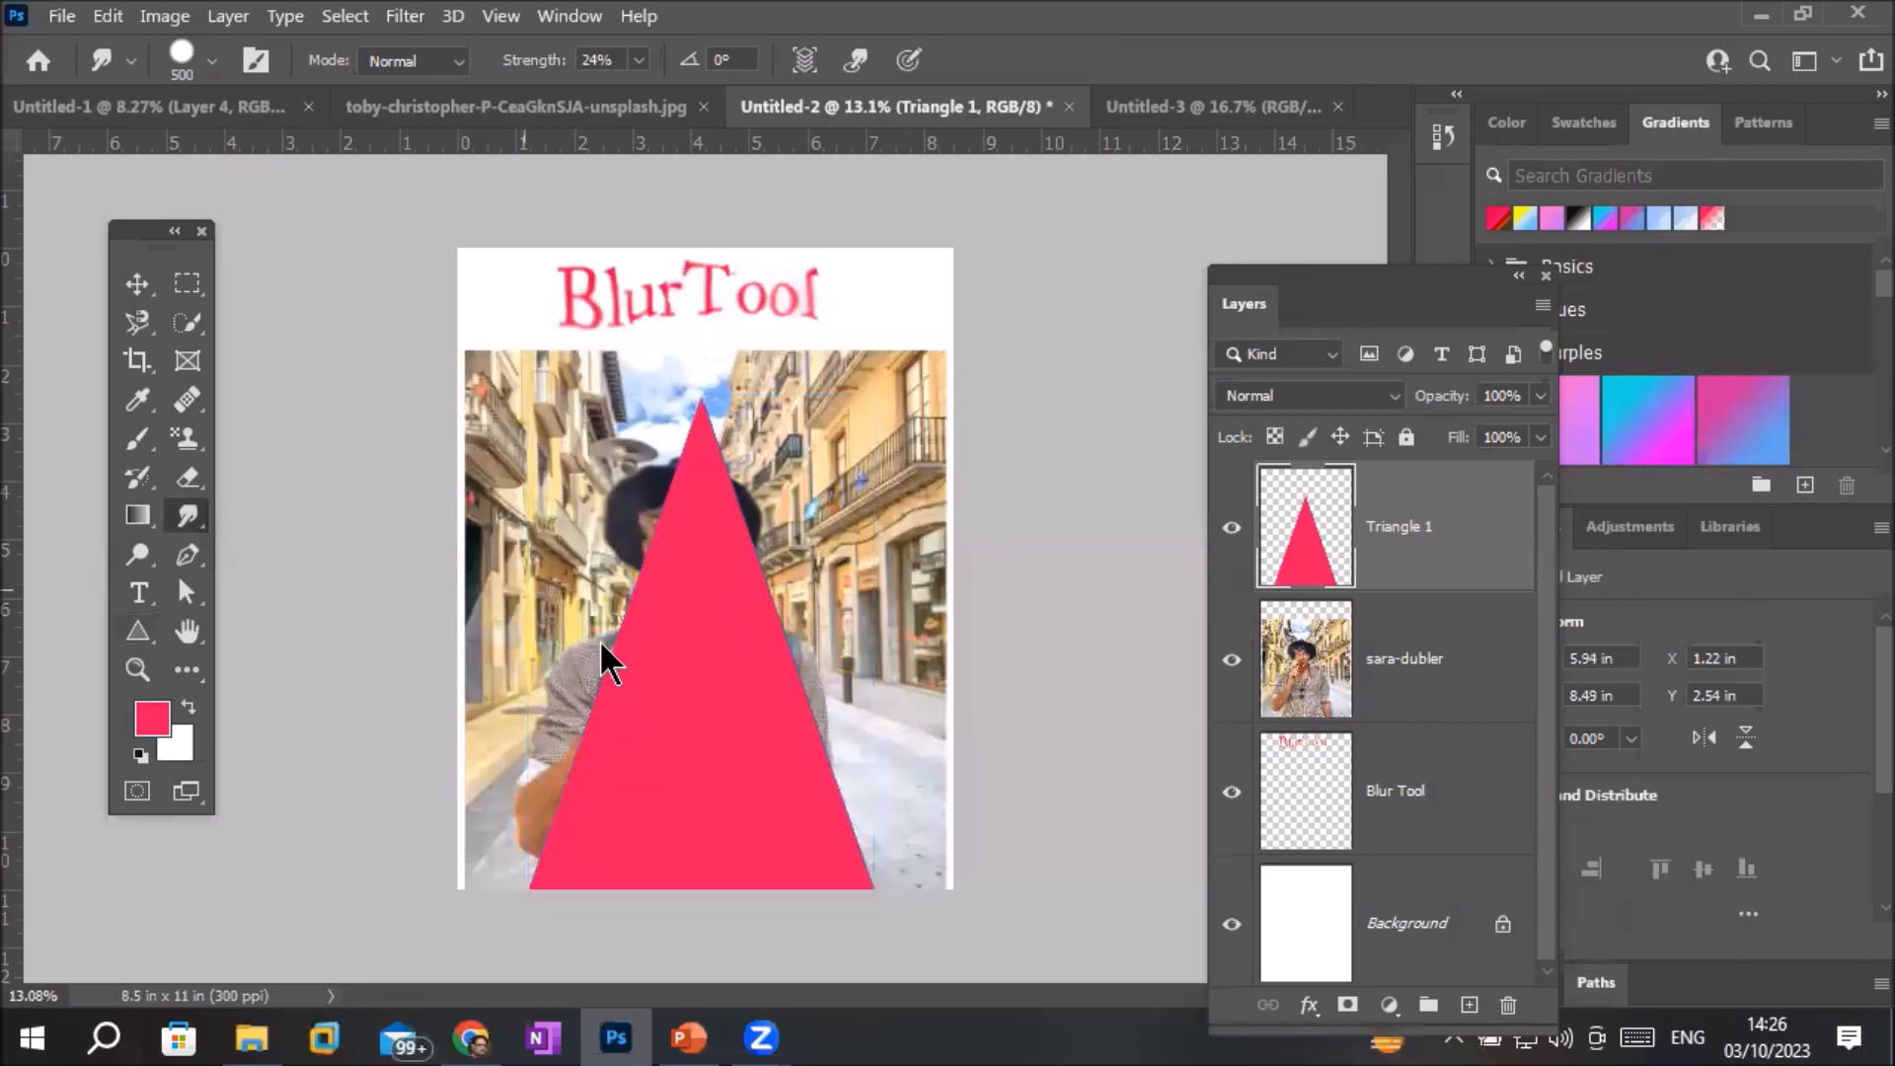
scroll(599, 642, "up", 3)
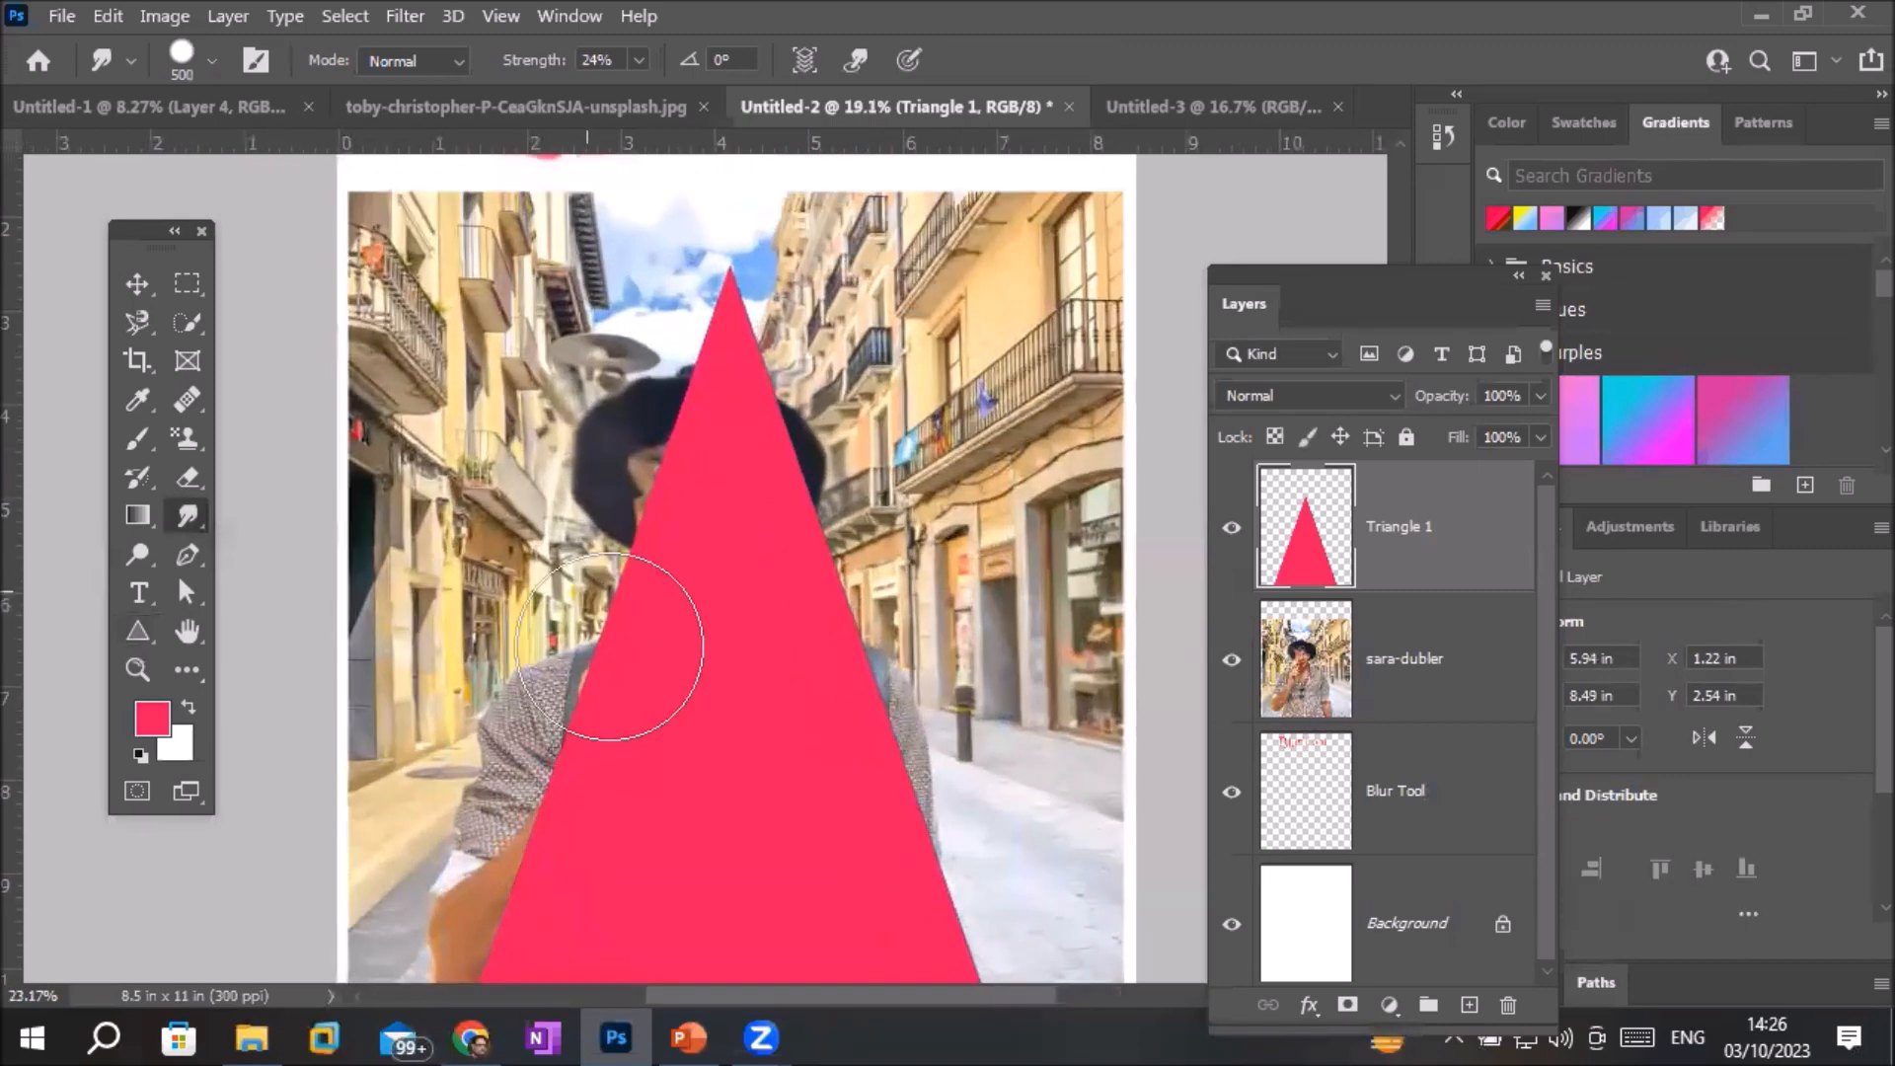
mouse_move(617, 649)
left_mouse_down()
mouse_move(678, 685)
mouse_move(779, 690)
left_mouse_up()
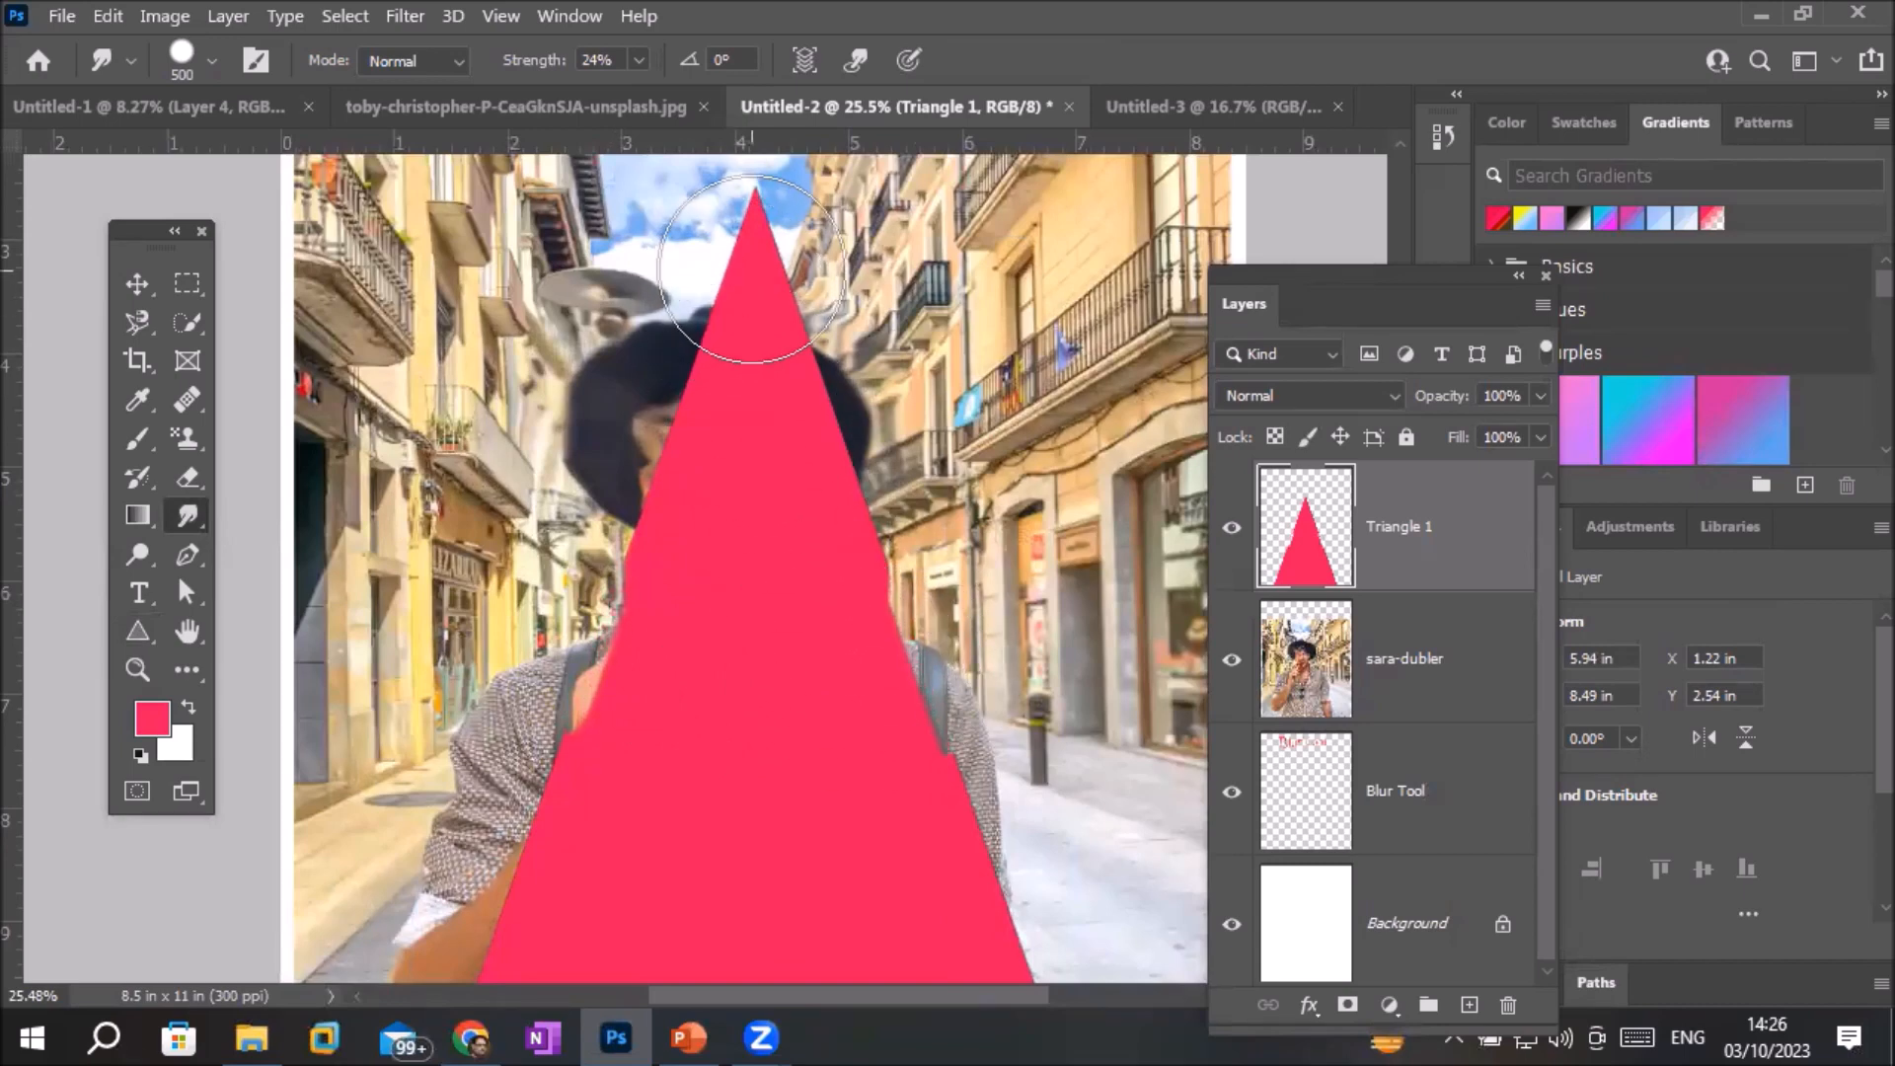
mouse_move(758, 319)
left_mouse_down()
mouse_move(764, 259)
mouse_move(766, 380)
left_mouse_up()
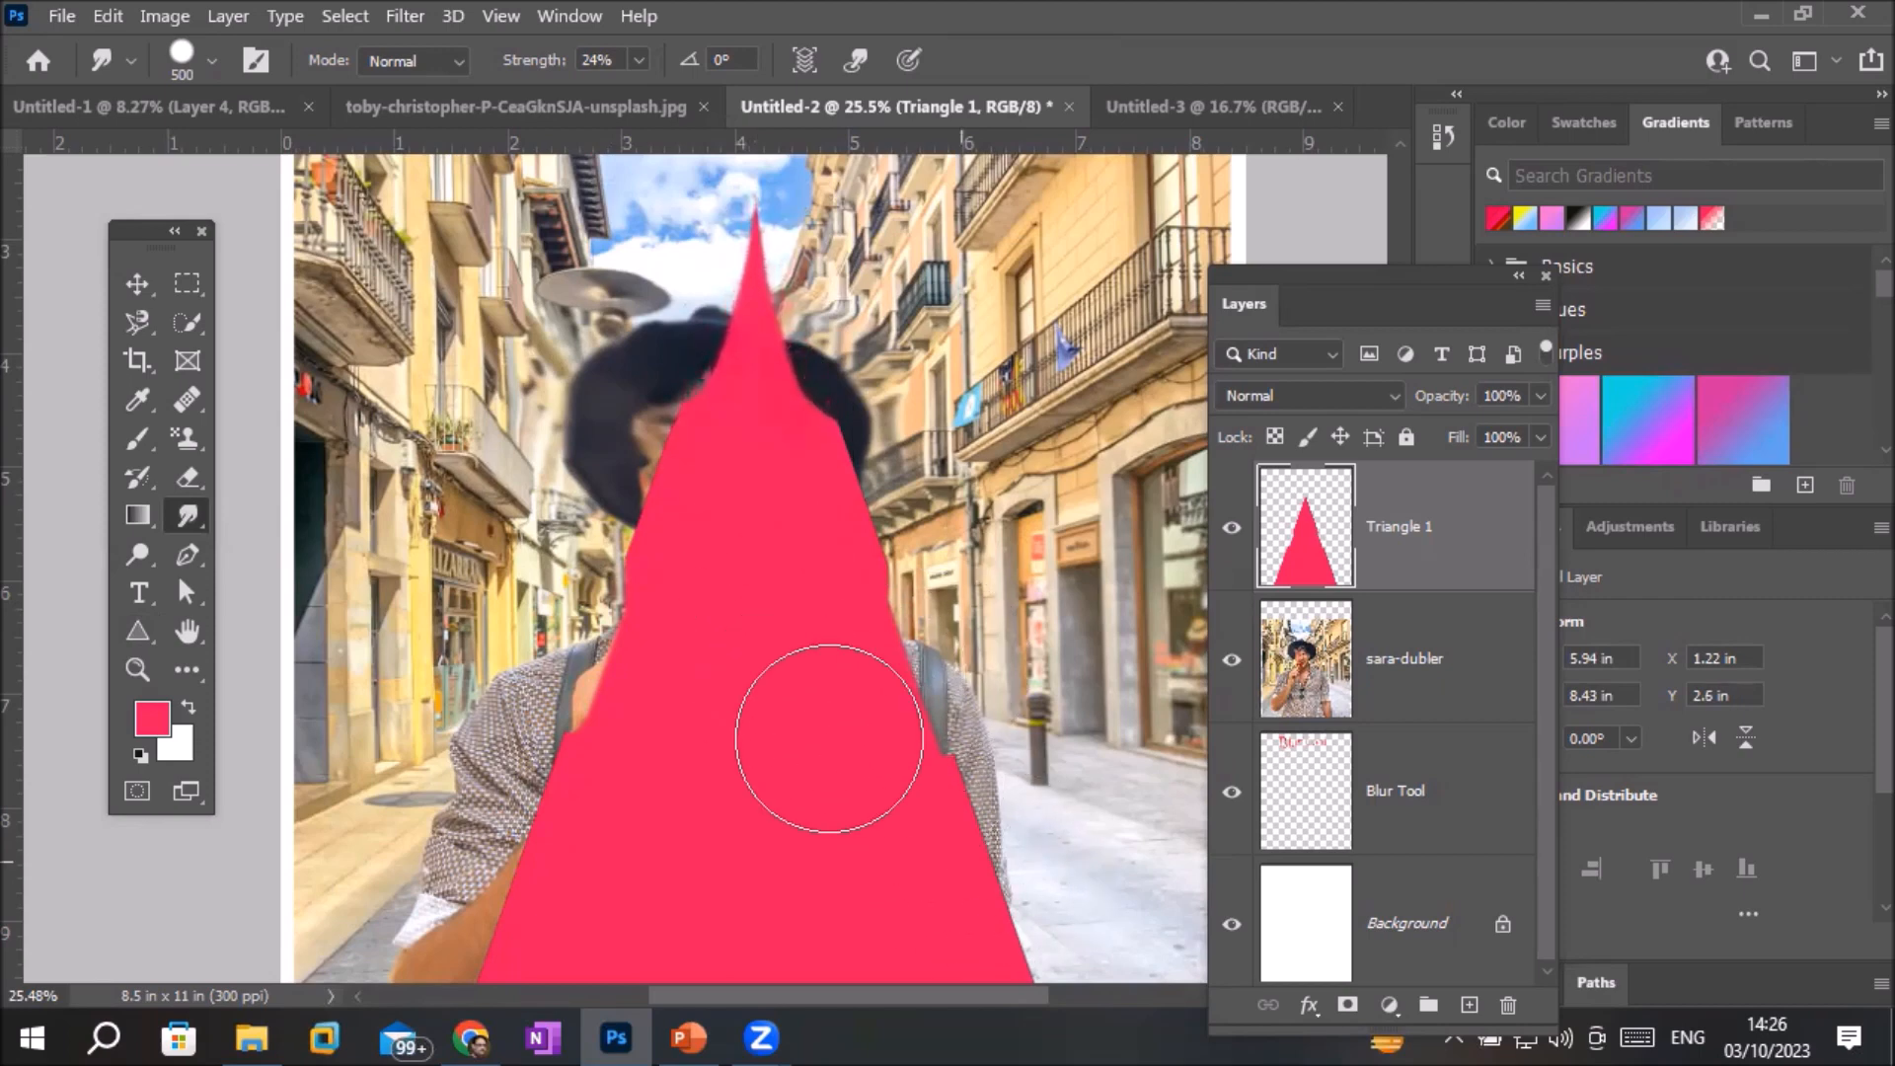
Smudge both sides of the triangle inward at mid-height to form a narrow neck with shoulders below it
scroll(780, 780, "down", 2)
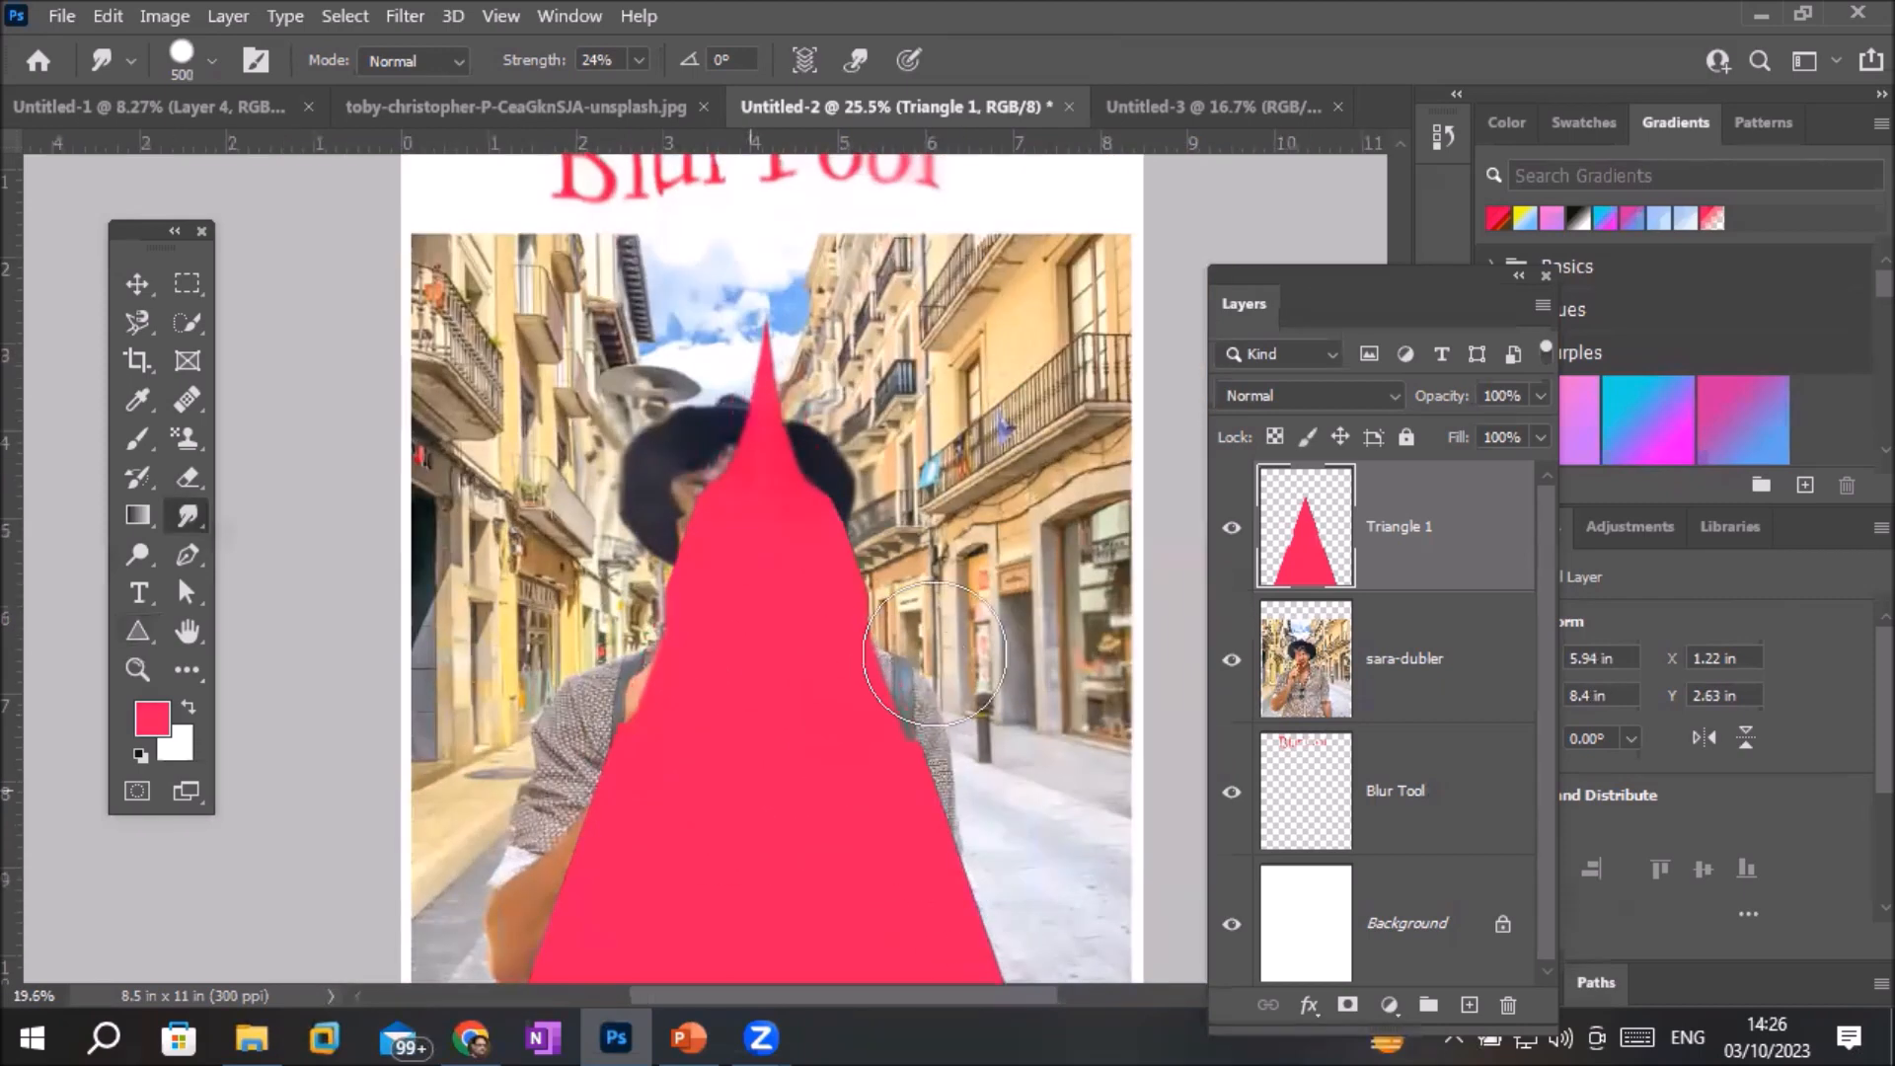
left_click_drag(825, 776, 561, 715)
left_click_drag(885, 758, 670, 693)
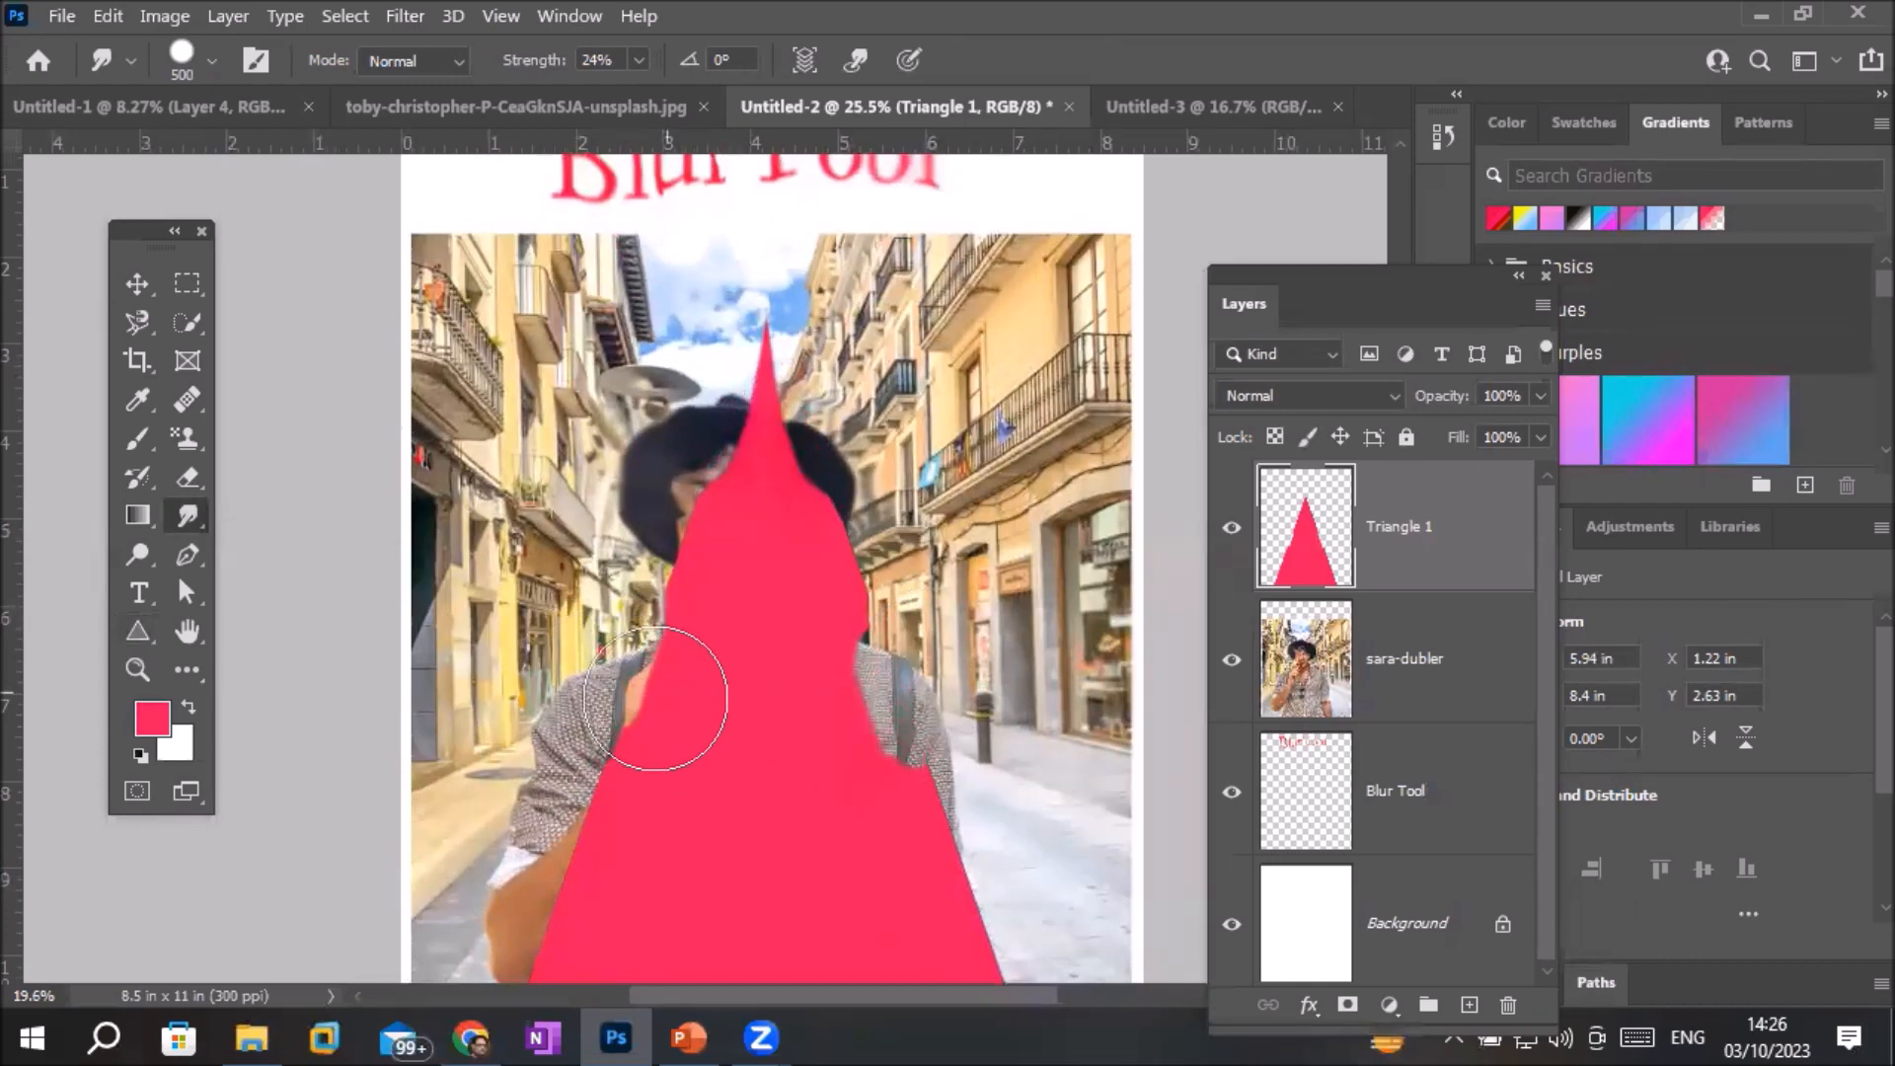
mouse_move(627, 670)
left_mouse_down()
mouse_move(762, 707)
mouse_move(875, 695)
left_mouse_up()
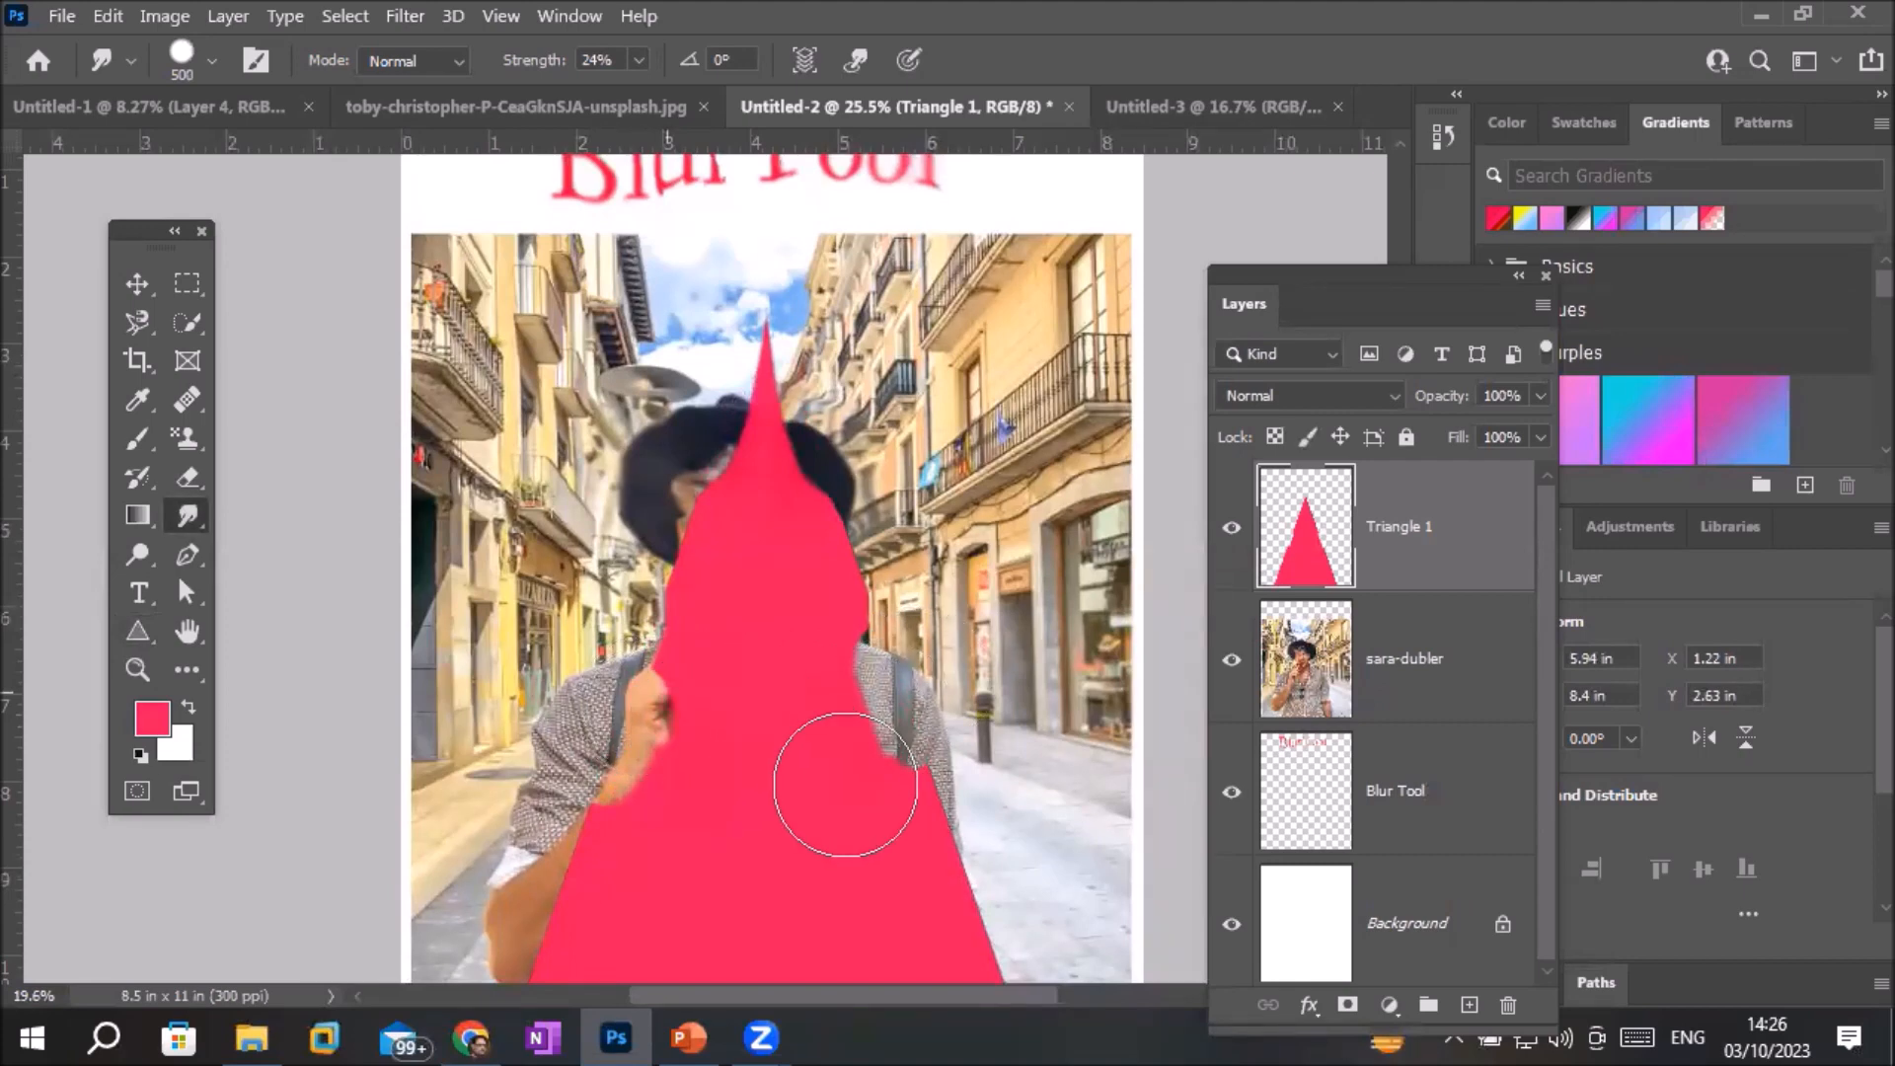
mouse_move(948, 787)
left_mouse_down()
mouse_move(1106, 631)
mouse_move(1074, 662)
mouse_move(861, 716)
mouse_move(814, 767)
left_mouse_up()
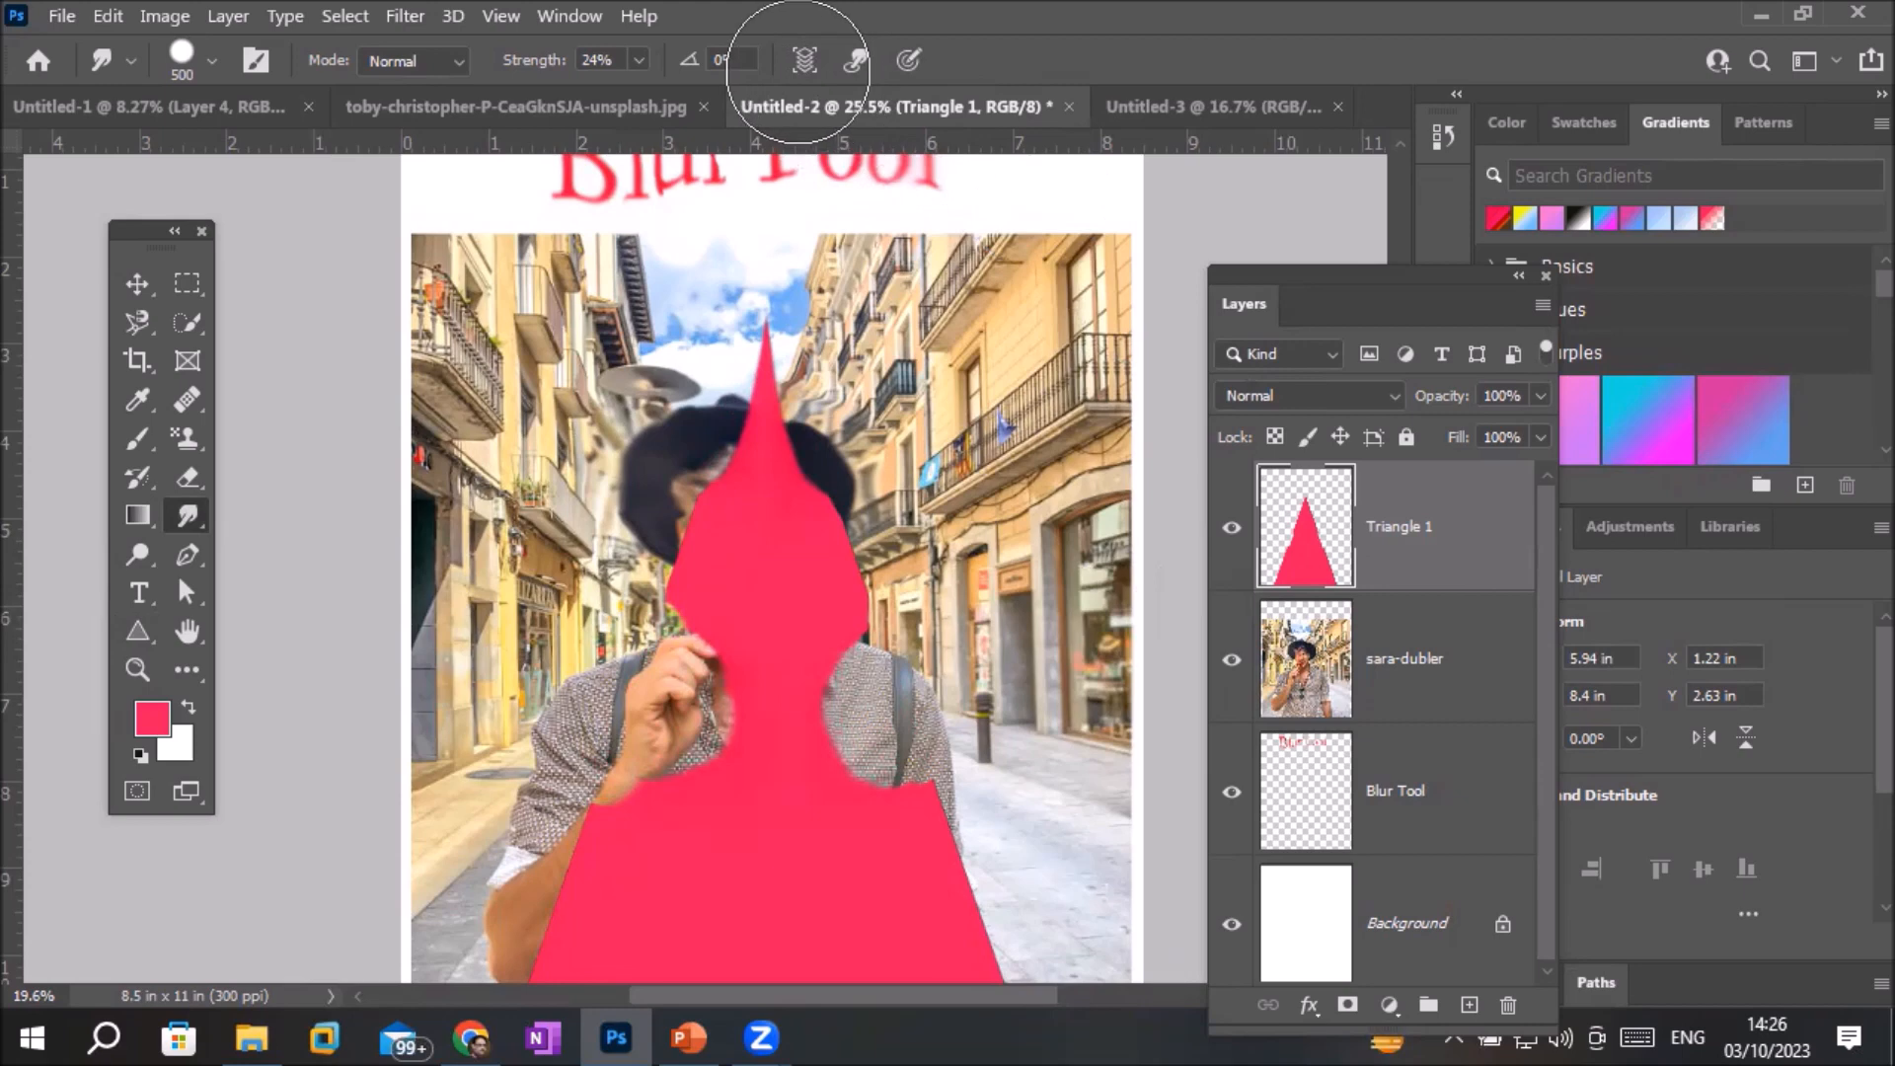
scroll(820, 71, "down", 2)
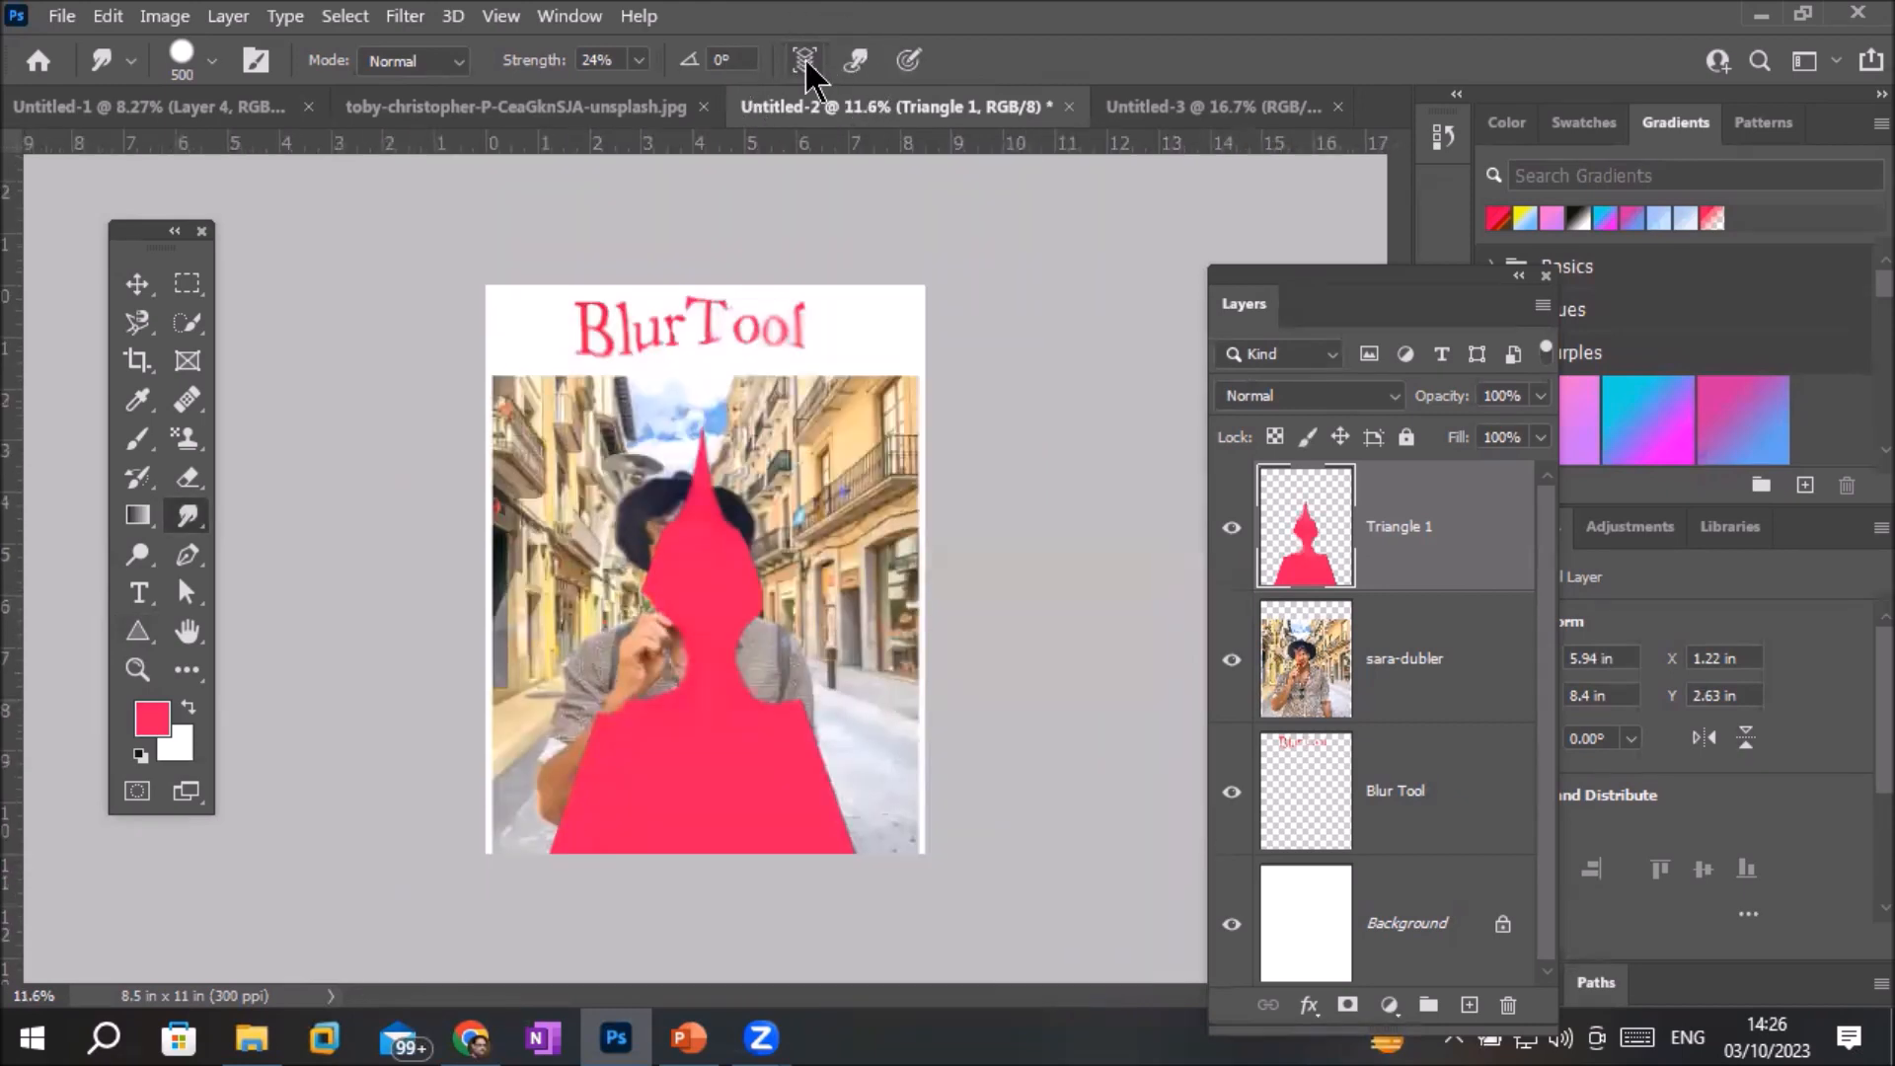